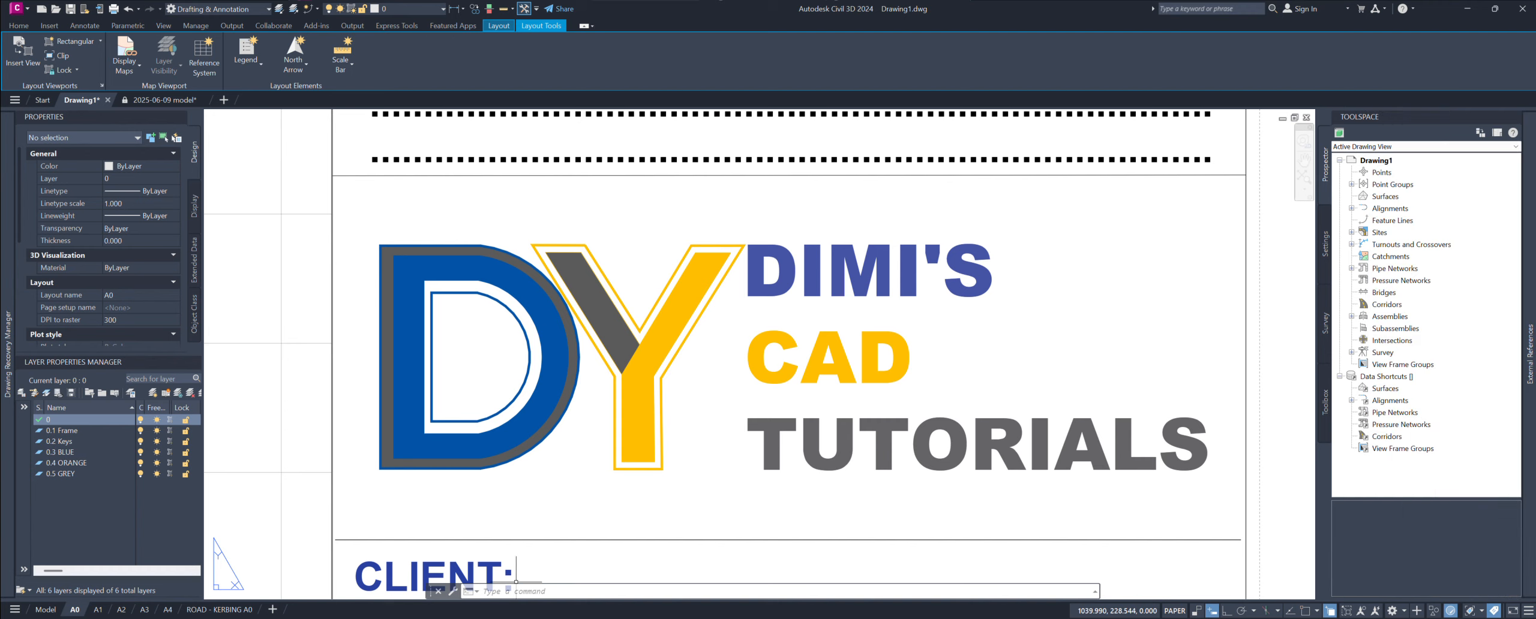
Step: Switch to iCON and examine the road and kerb lines around the current position on the site map
{"action": "mouse_move", "coordinate": [524, 618]}
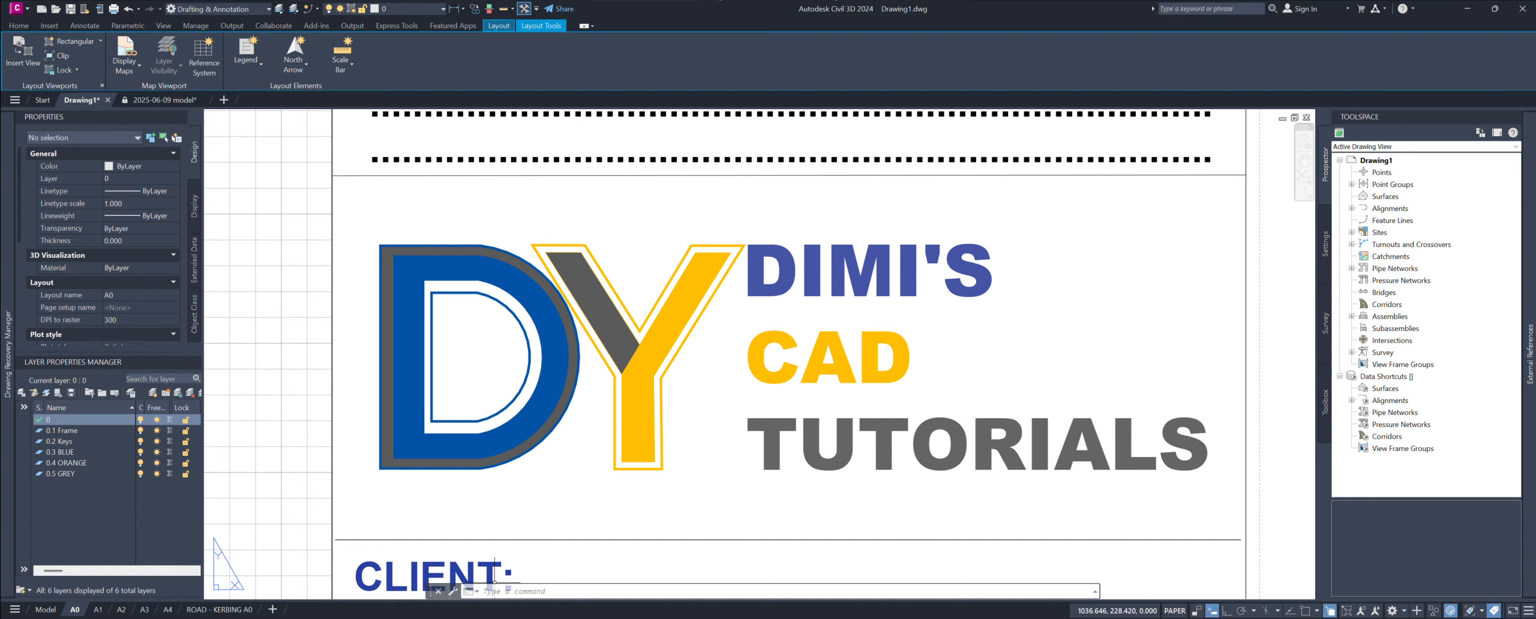
{"action": "left_click_drag", "start_coordinate": [1266, 618], "coordinate": [679, 165]}
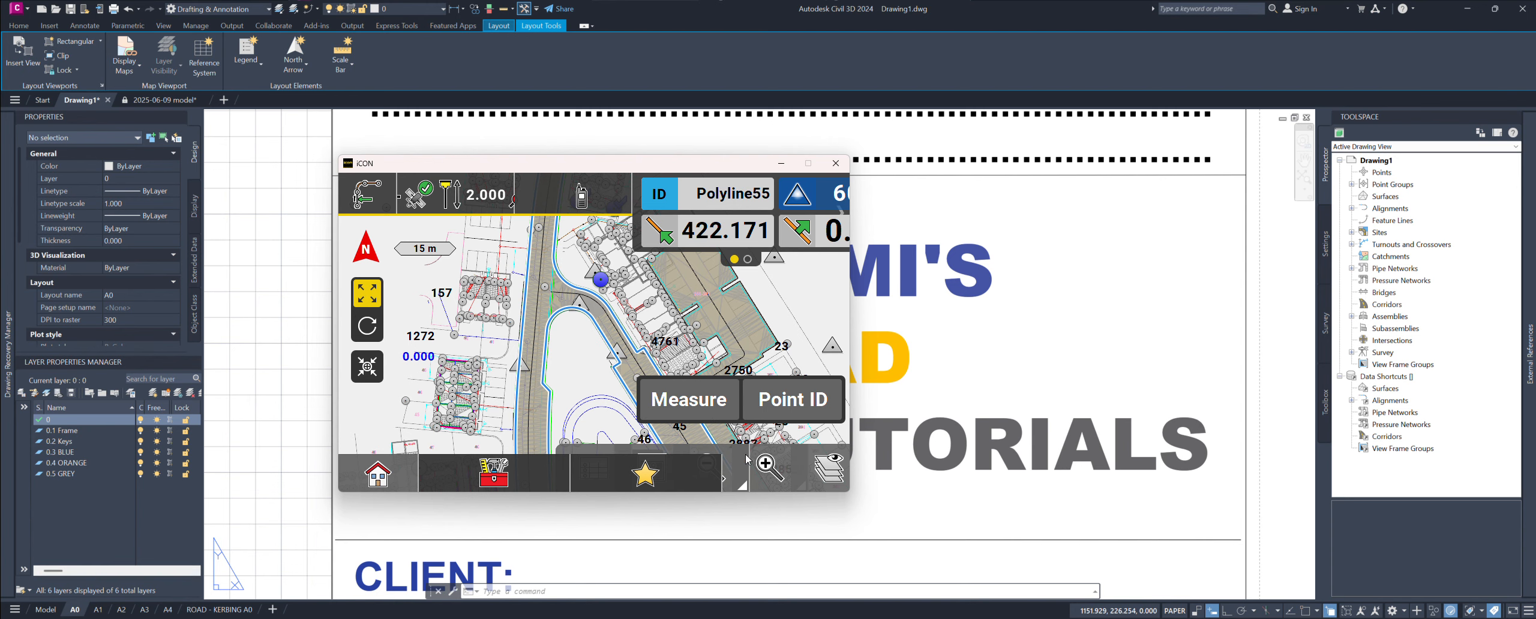
{"action": "left_click", "coordinate": [739, 475]}
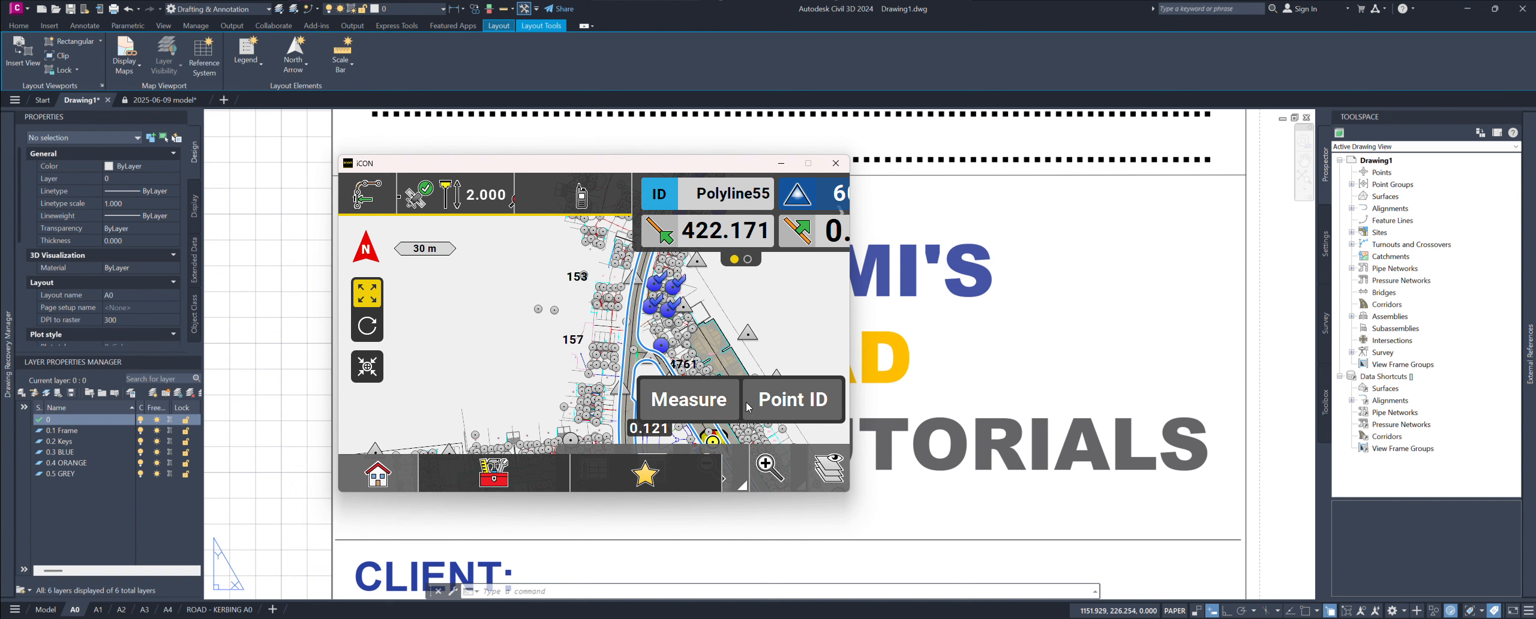
{"action": "left_click_drag", "start_coordinate": [712, 379], "coordinate": [549, 292]}
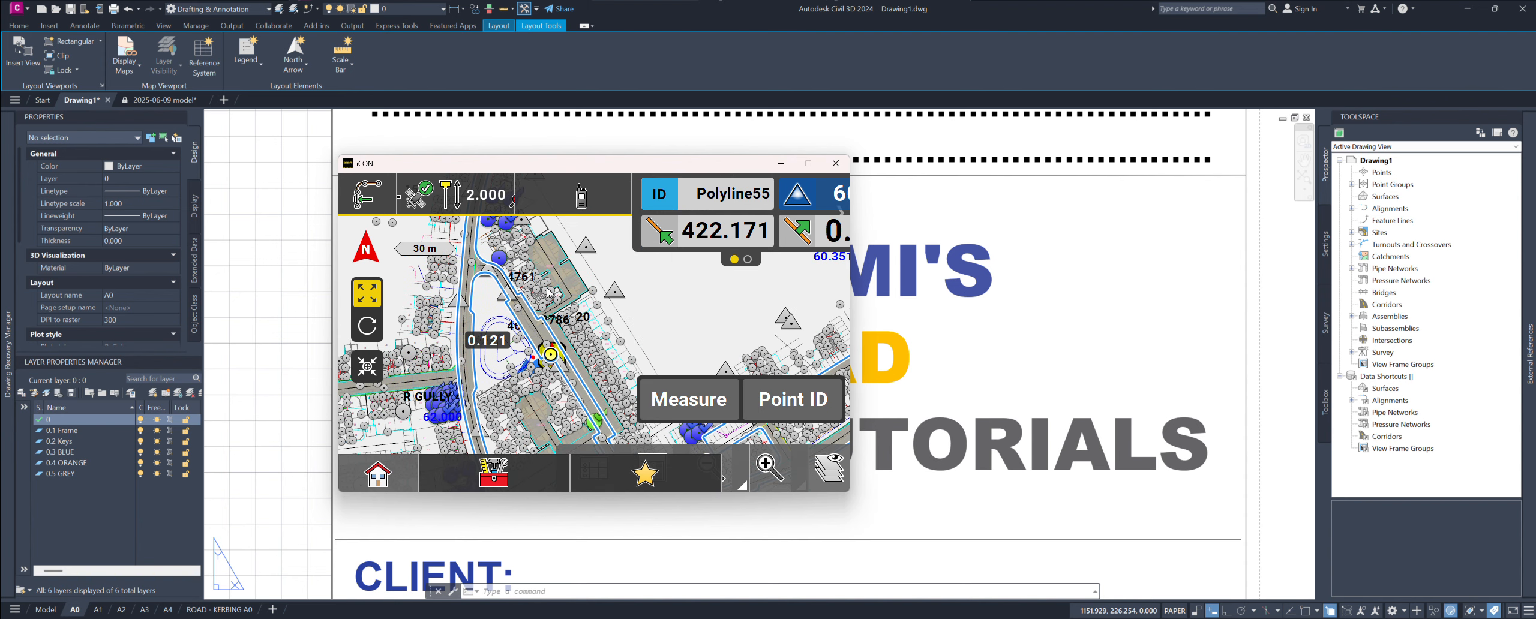
{"action": "left_click", "coordinate": [770, 468]}
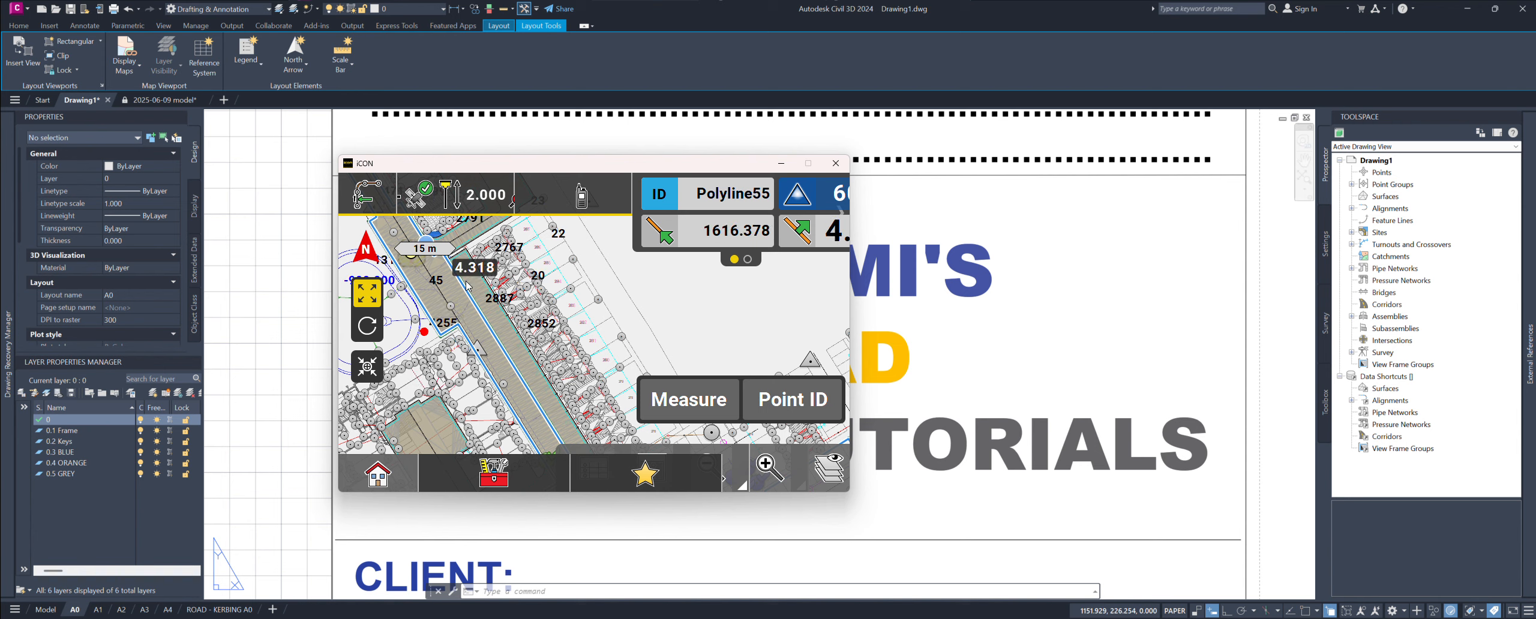
{"action": "left_click", "coordinate": [368, 366]}
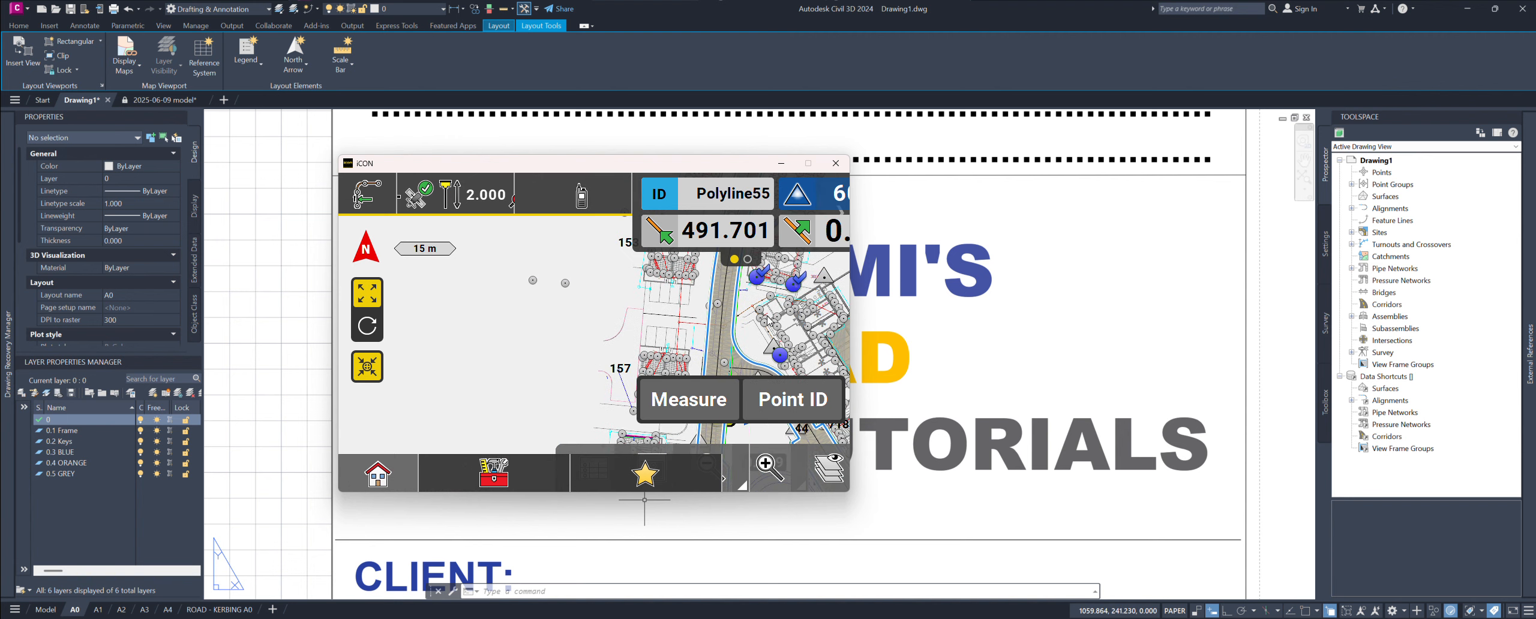
{"action": "left_click", "coordinate": [731, 478]}
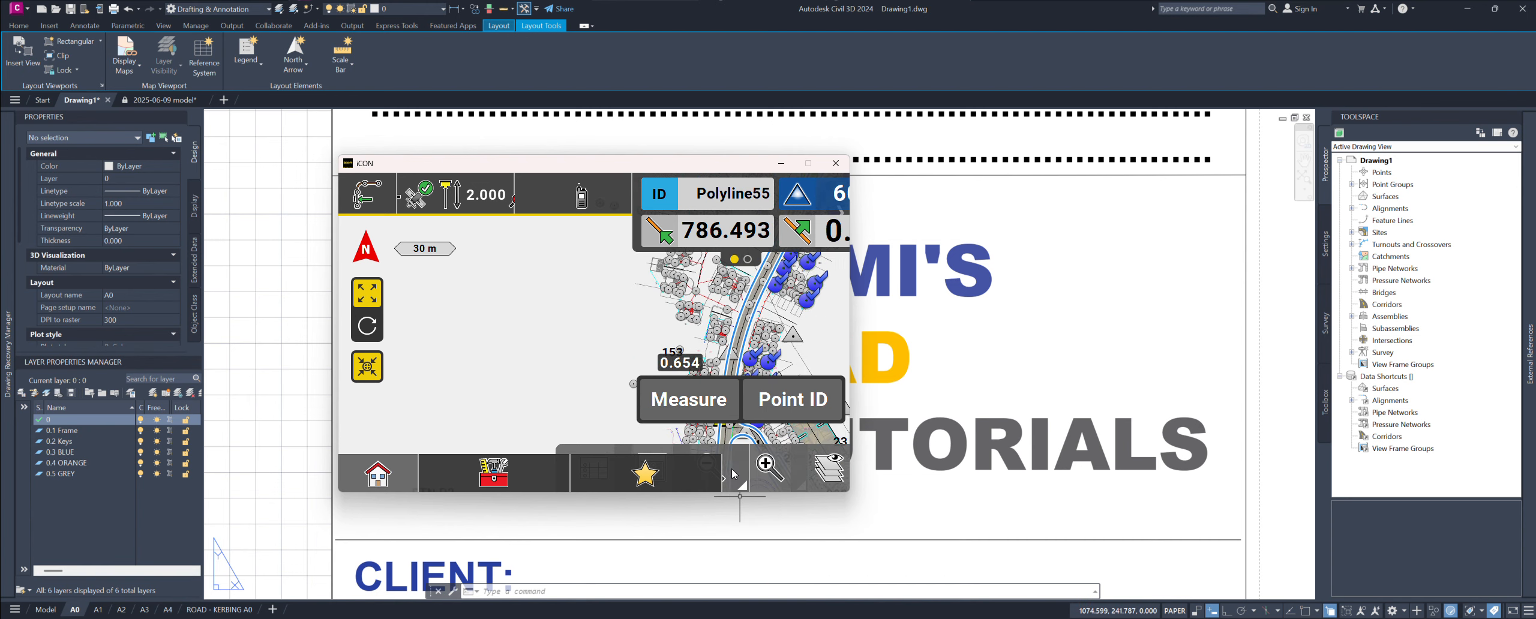
{"action": "left_click_drag", "start_coordinate": [715, 368], "coordinate": [636, 312]}
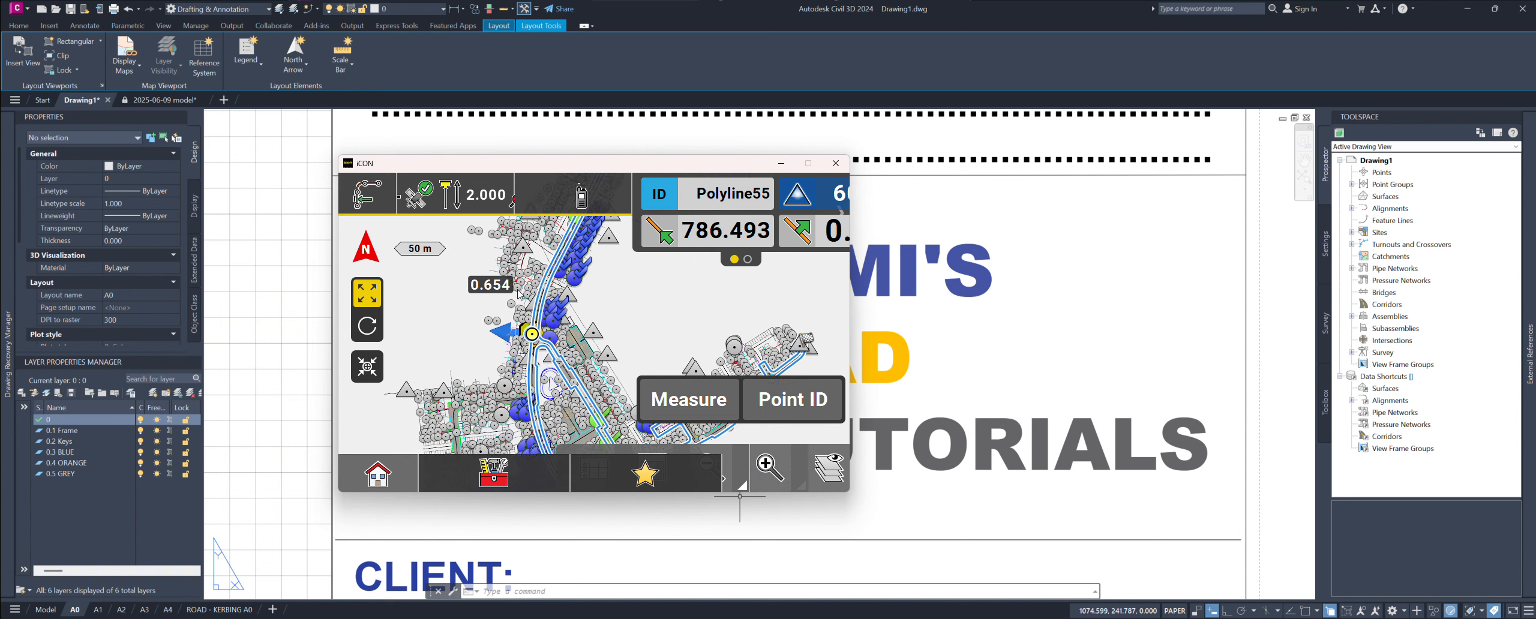
{"action": "left_click", "coordinate": [788, 475]}
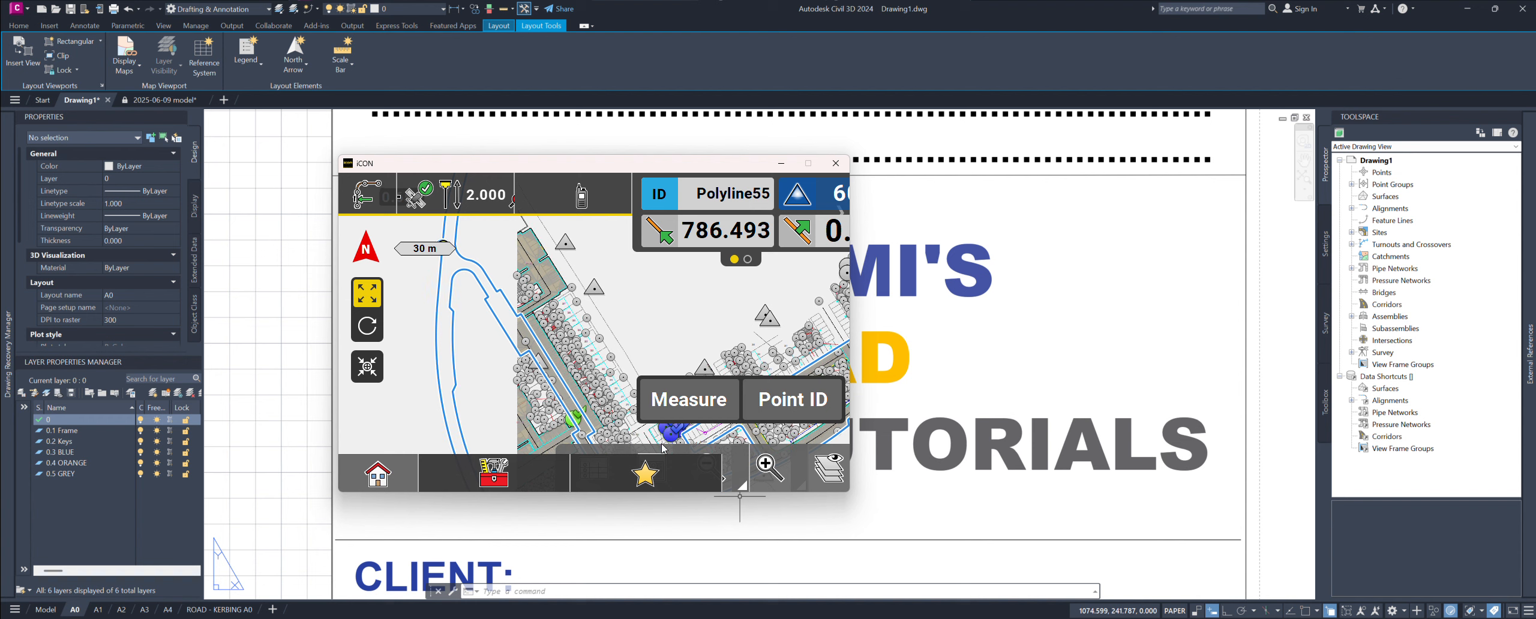
{"action": "left_click_drag", "start_coordinate": [523, 341], "coordinate": [568, 424]}
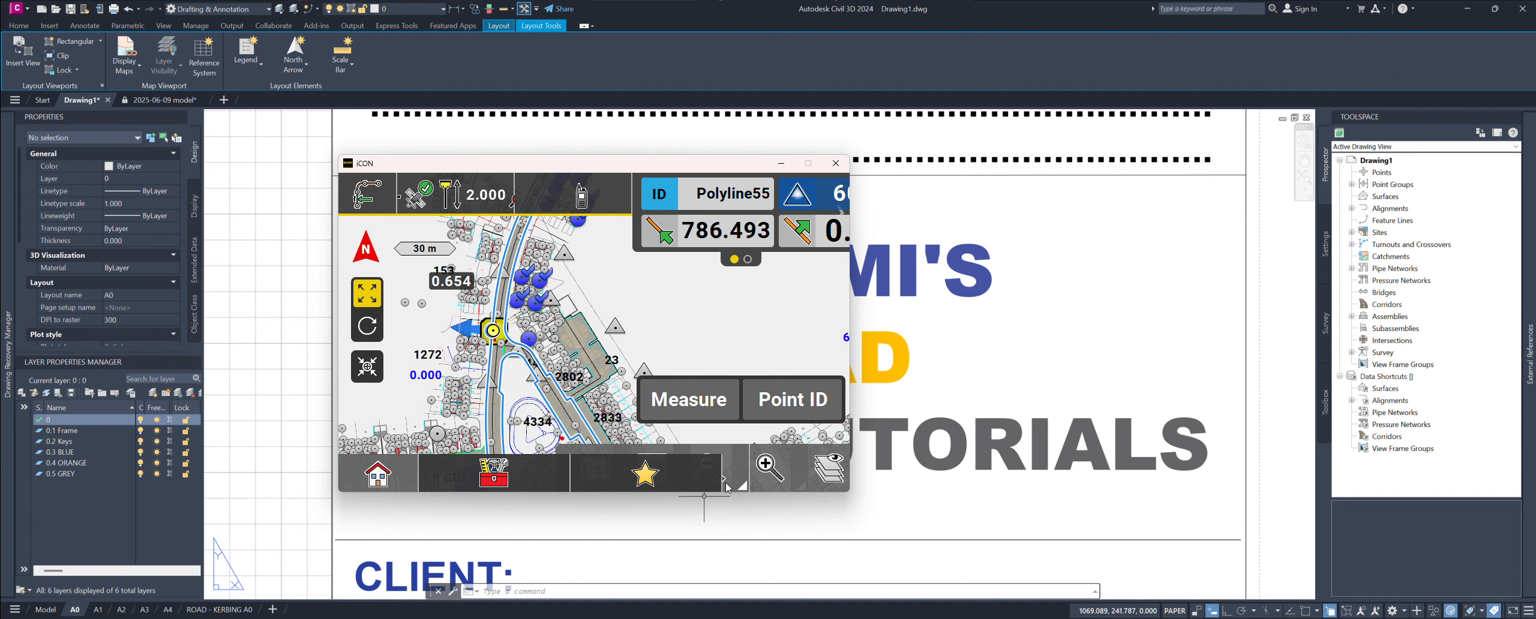
Step: Inspect the curved road junction near points 42 and 43 close up, including its kerb lines and drainage labels
{"action": "left_click", "coordinate": [770, 473]}
{"action": "left_click_drag", "start_coordinate": [387, 348], "coordinate": [565, 381]}
{"action": "left_click", "coordinate": [774, 472]}
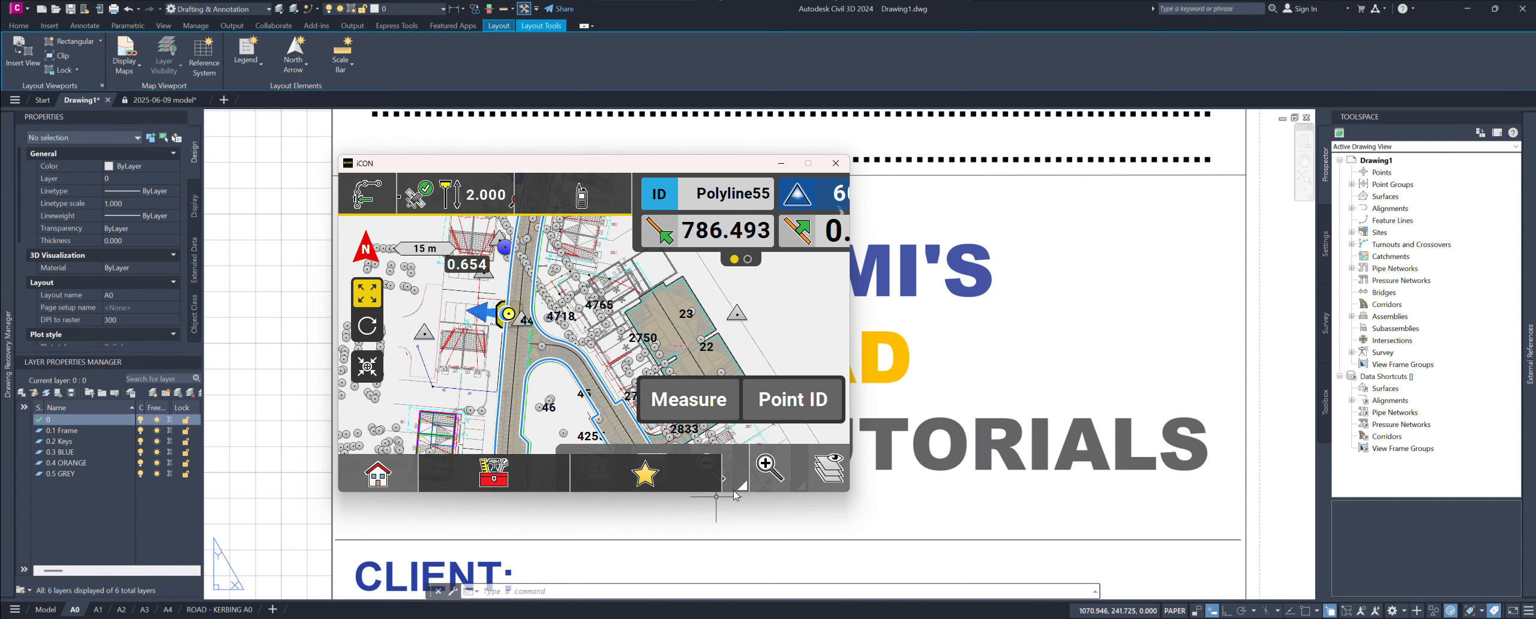
{"action": "left_click", "coordinate": [769, 467]}
{"action": "left_click_drag", "start_coordinate": [468, 367], "coordinate": [670, 360]}
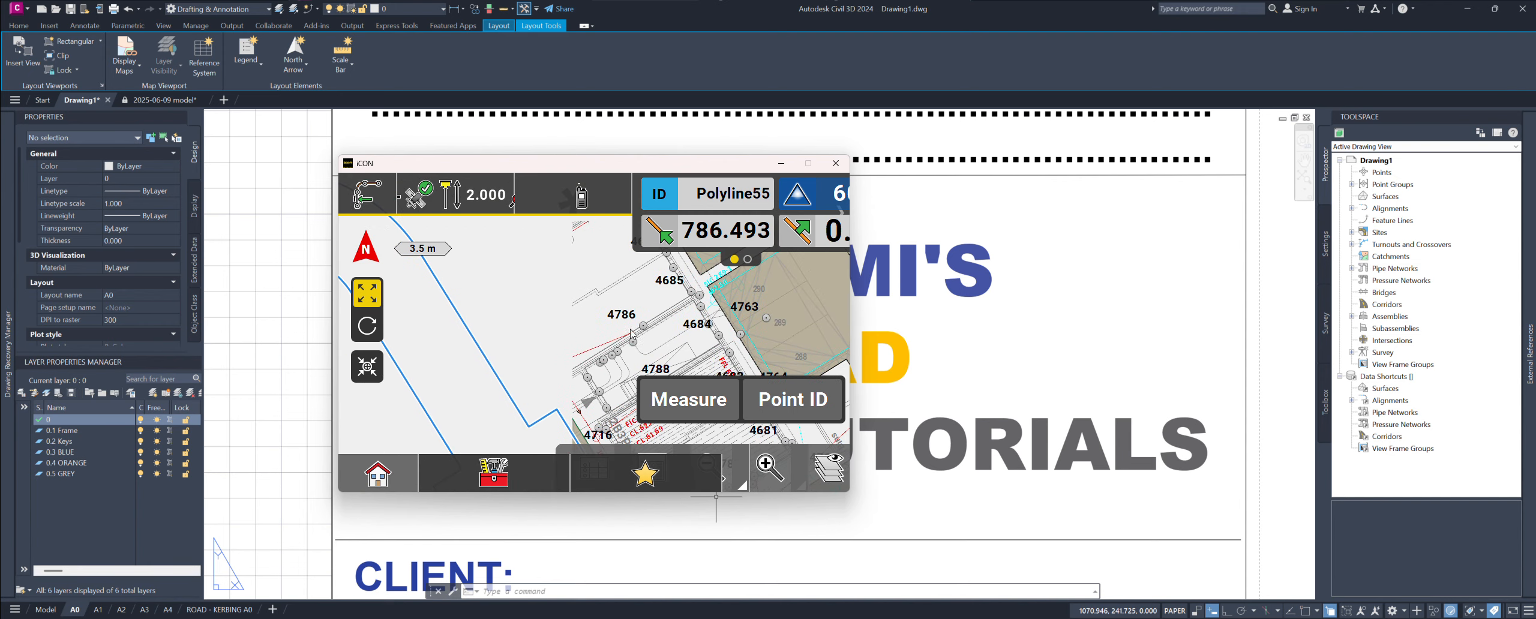
{"action": "left_click_drag", "start_coordinate": [486, 336], "coordinate": [636, 345]}
{"action": "left_click_drag", "start_coordinate": [480, 294], "coordinate": [636, 312]}
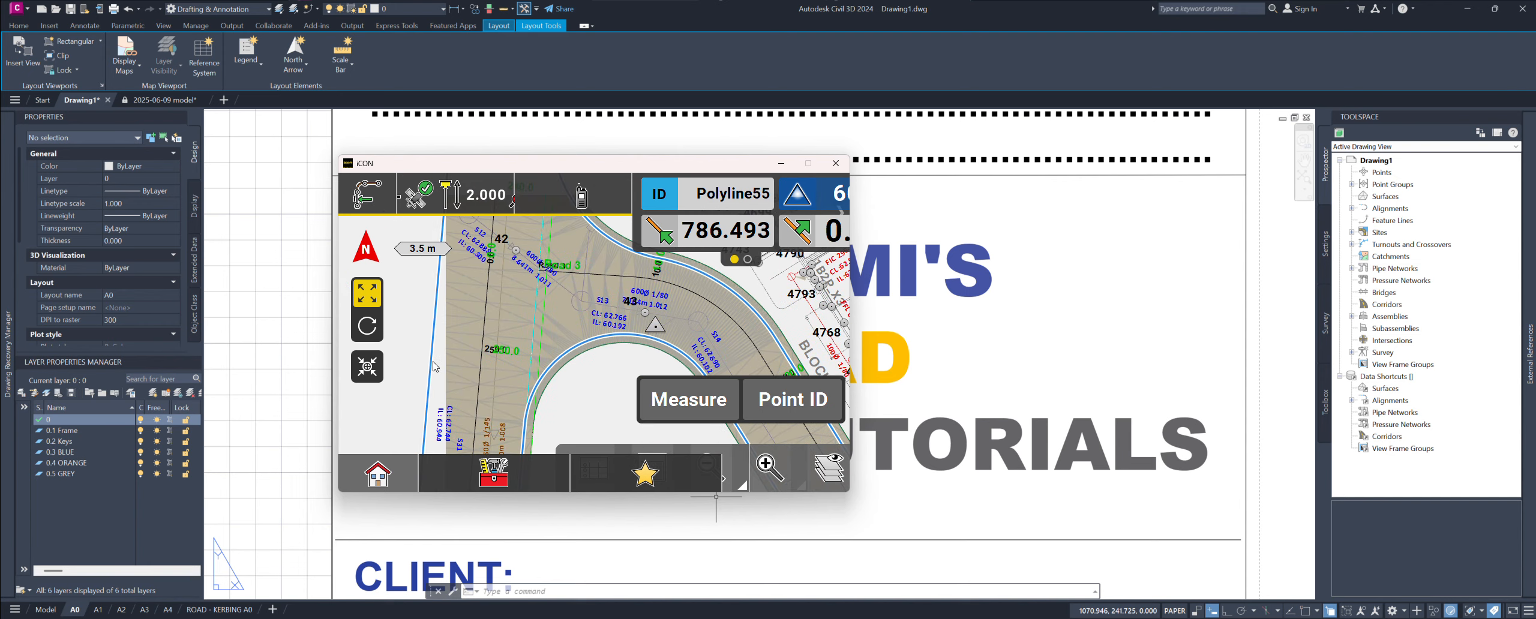
{"action": "left_click_drag", "start_coordinate": [502, 439], "coordinate": [496, 496]}
{"action": "left_click_drag", "start_coordinate": [482, 276], "coordinate": [468, 496]}
{"action": "left_click_drag", "start_coordinate": [526, 352], "coordinate": [531, 380]}
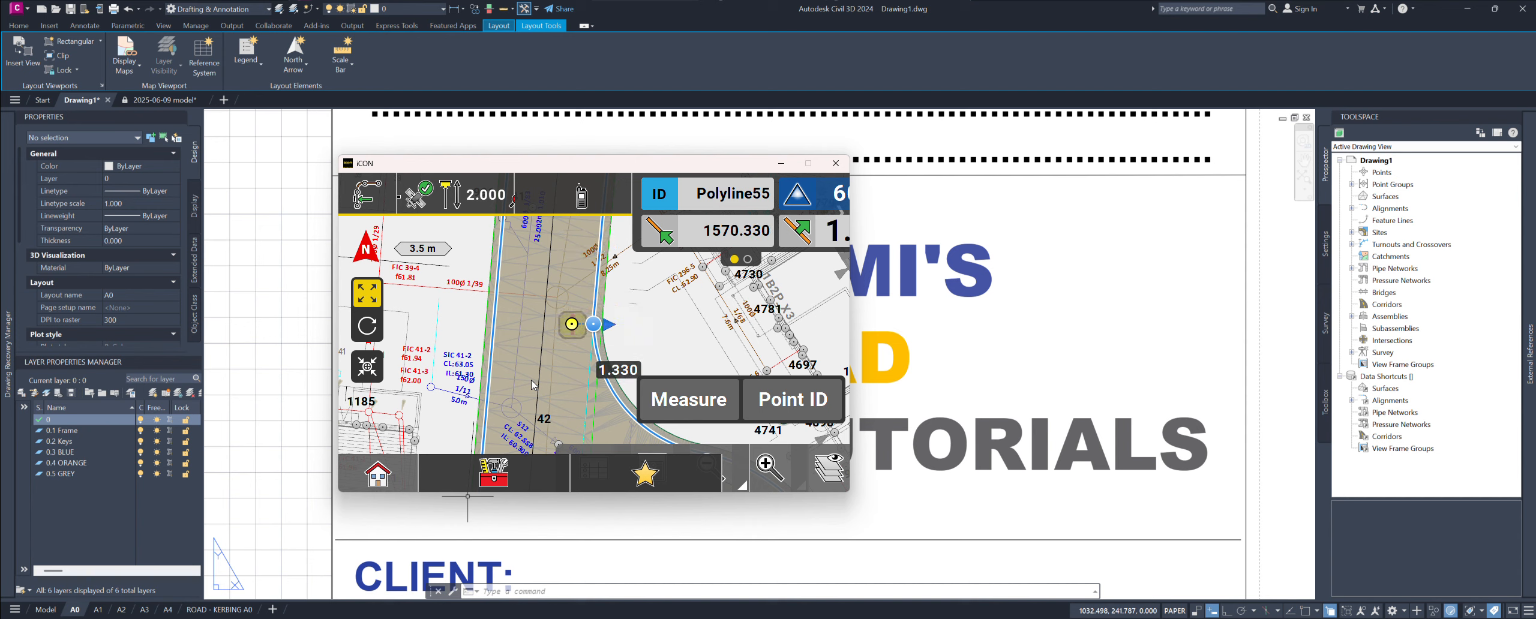
Step: Examine the full extent of the site map, from the main road's northern end to the streets in the southeast
{"action": "left_click", "coordinate": [742, 470]}
{"action": "left_click", "coordinate": [742, 470]}
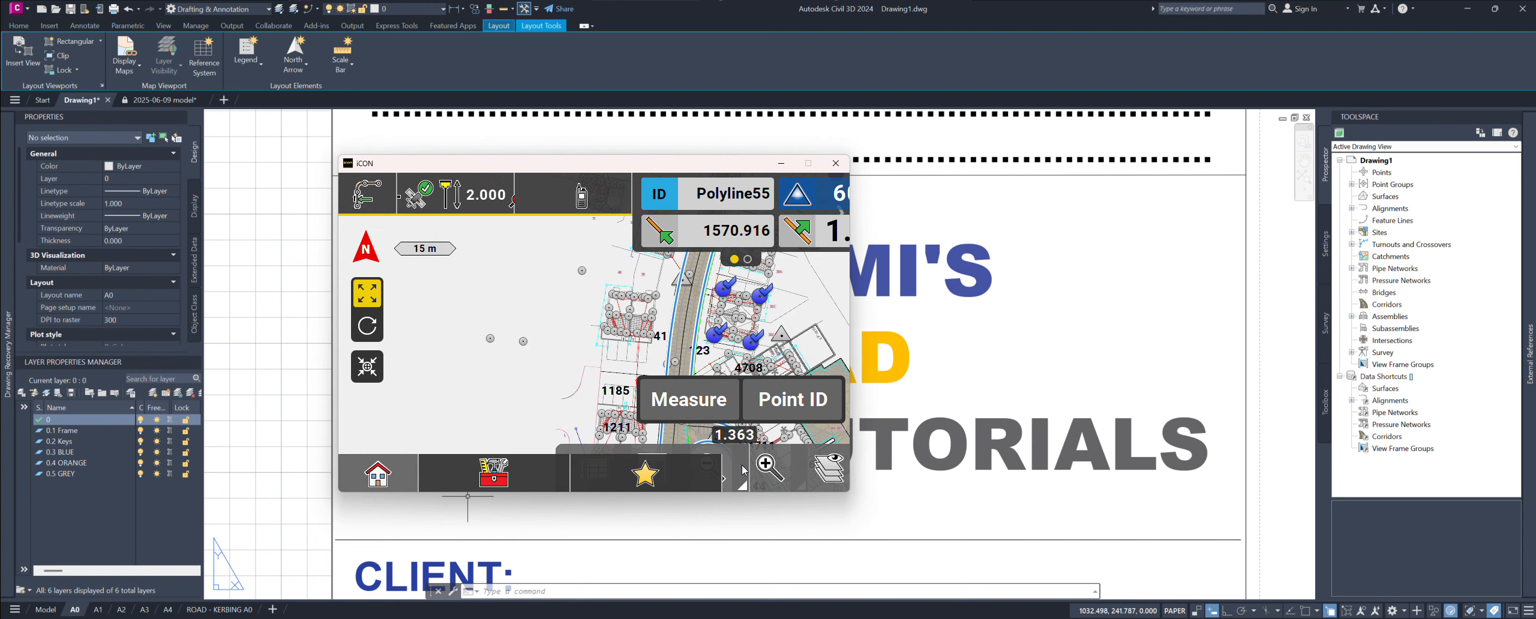
{"action": "left_click", "coordinate": [742, 469]}
{"action": "left_click", "coordinate": [743, 470]}
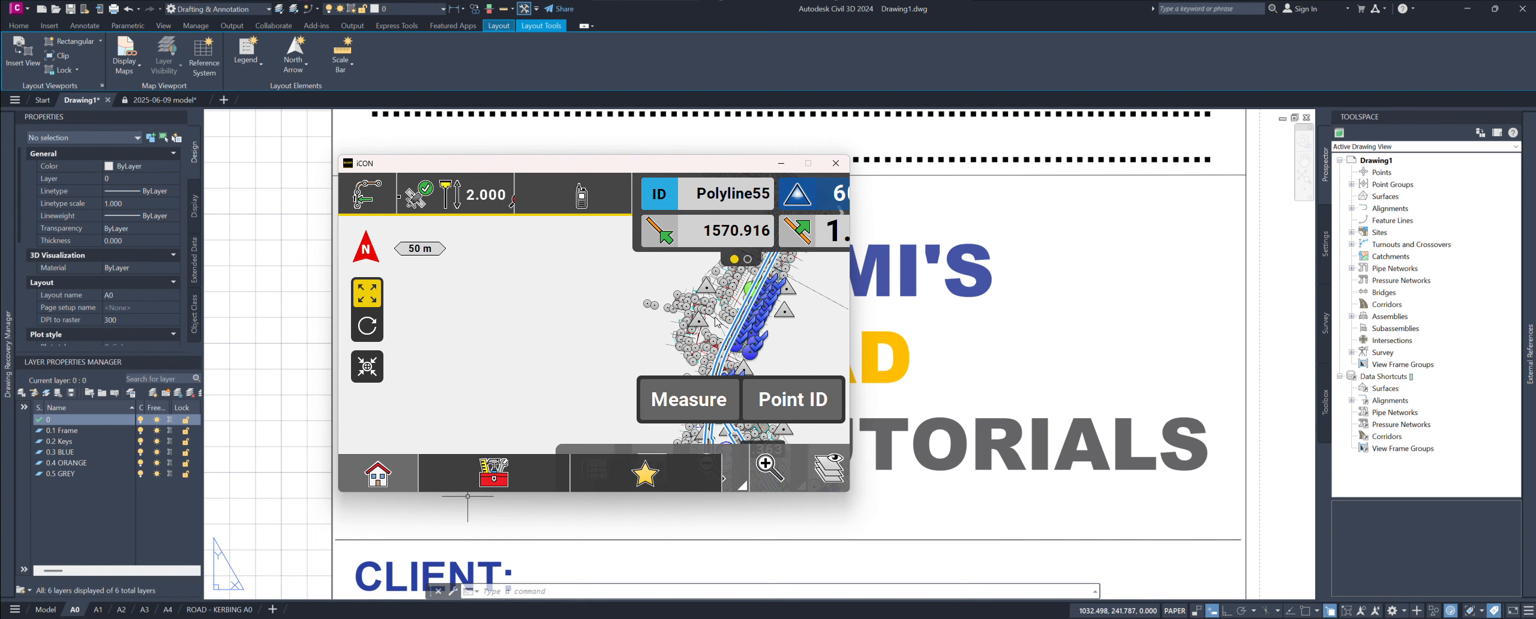
{"action": "left_click_drag", "start_coordinate": [663, 334], "coordinate": [497, 281]}
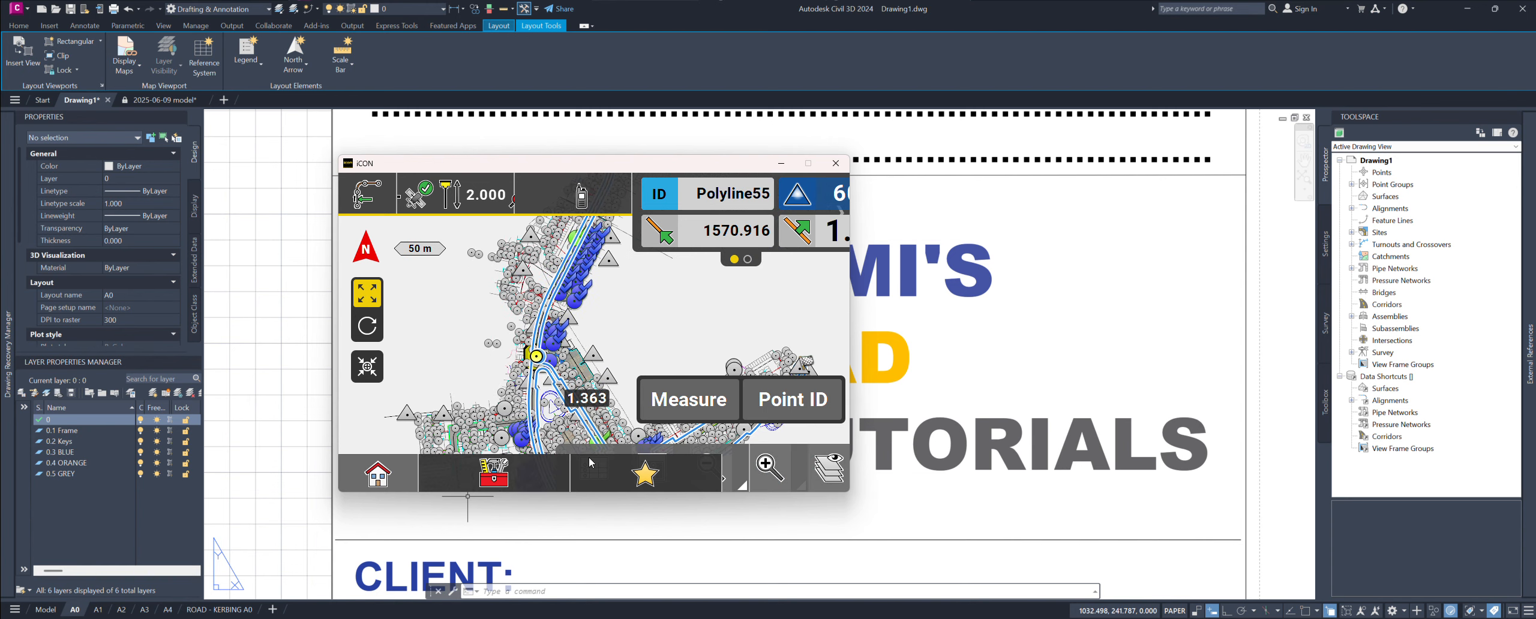
{"action": "left_click", "coordinate": [741, 472]}
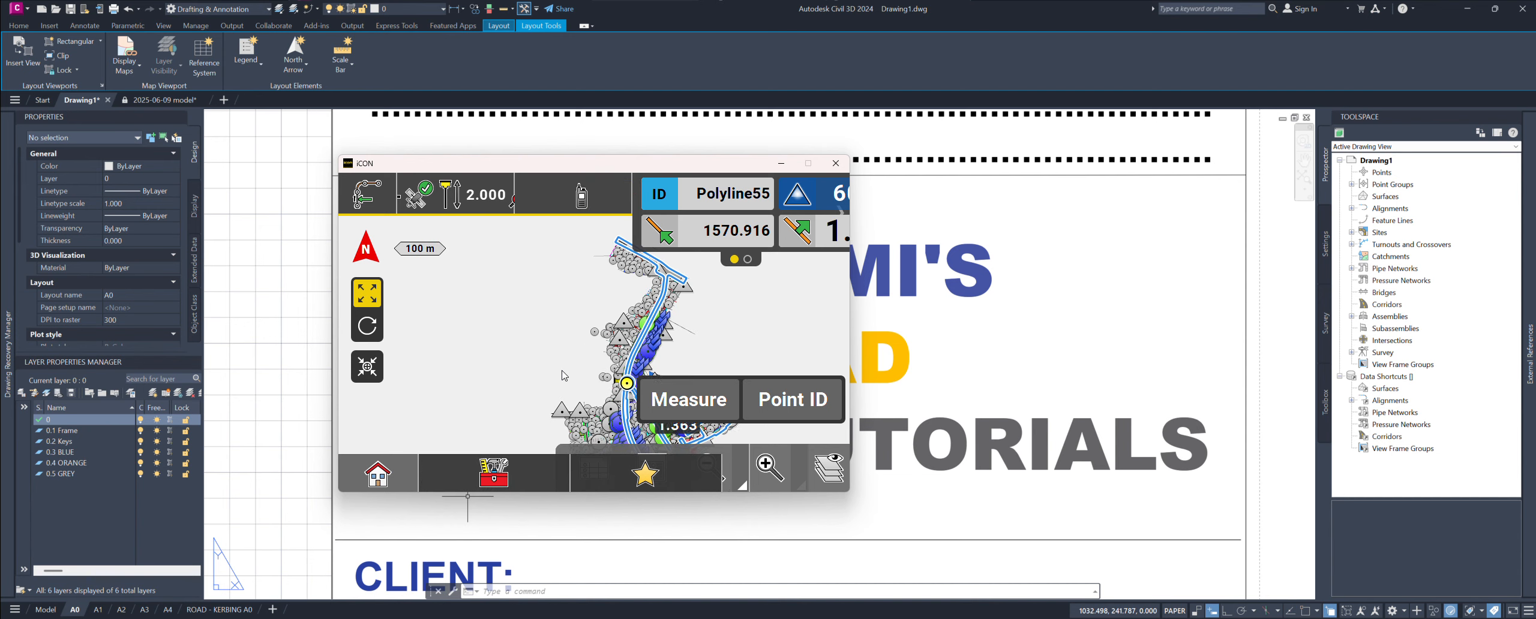
{"action": "left_click_drag", "start_coordinate": [569, 378], "coordinate": [492, 279]}
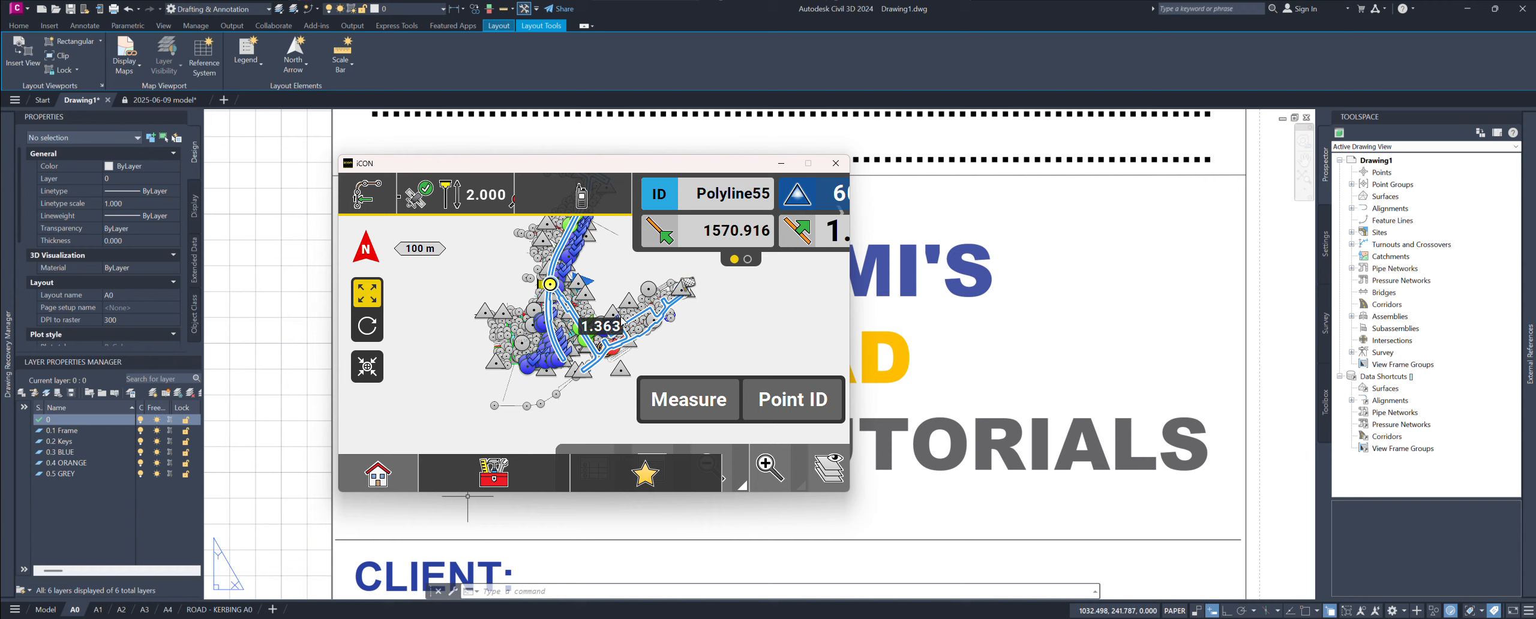
{"action": "left_click", "coordinate": [767, 463]}
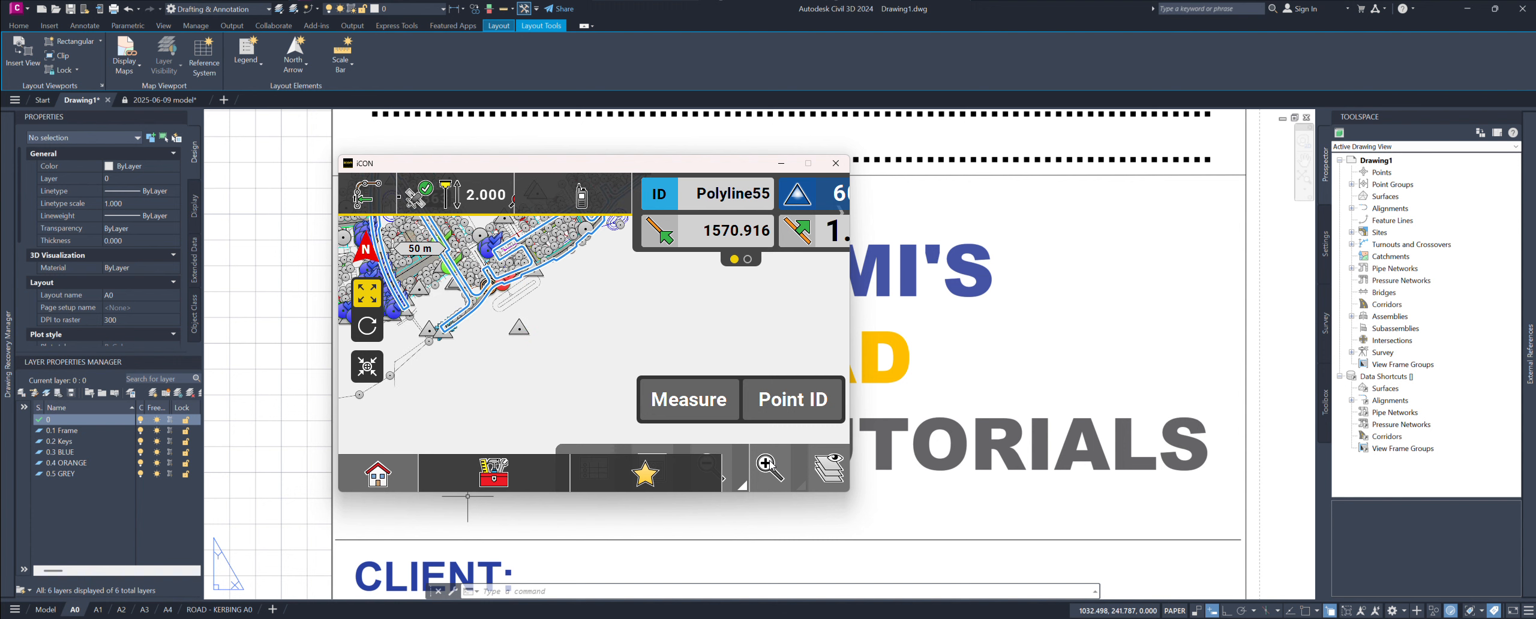
{"action": "left_click_drag", "start_coordinate": [557, 352], "coordinate": [592, 405]}
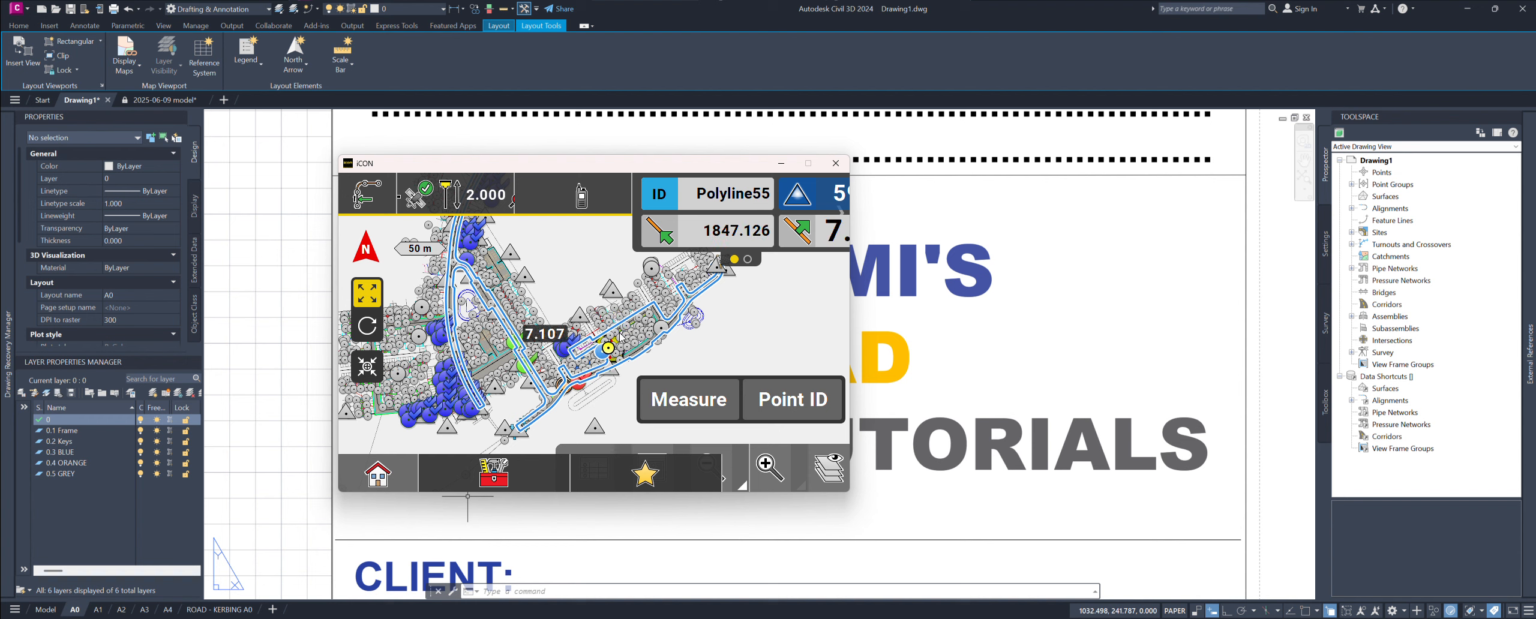
Step: Select point 3648 at the corner of the housing block beside the southeastern road
{"action": "left_click", "coordinate": [768, 465]}
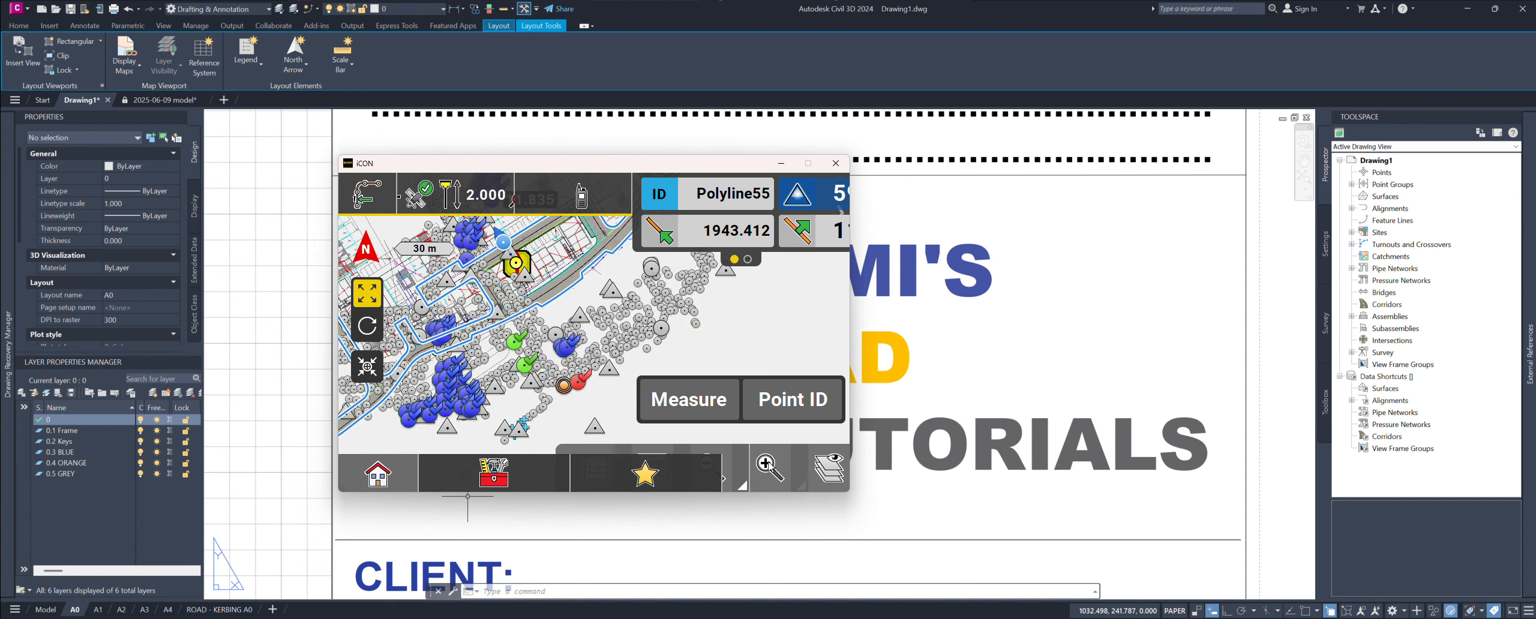
{"action": "left_click", "coordinate": [768, 465]}
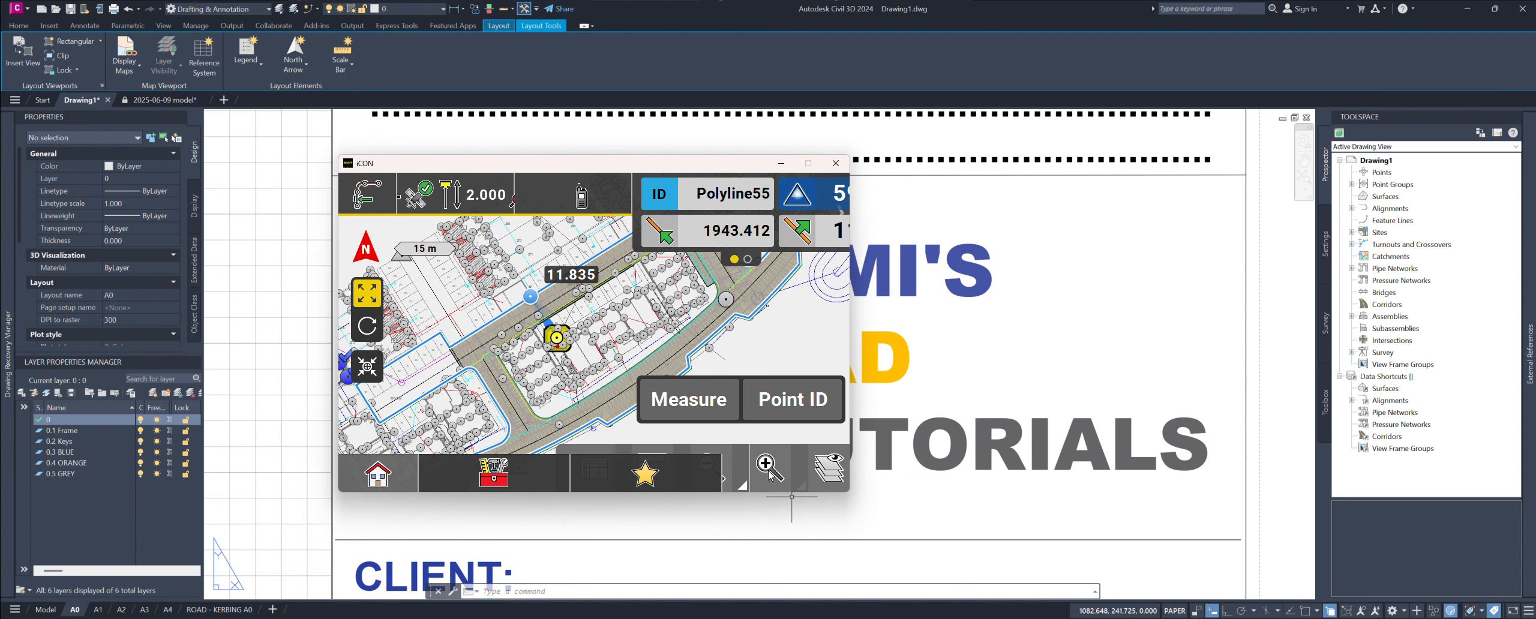
{"action": "left_click", "coordinate": [772, 473]}
{"action": "left_click_drag", "start_coordinate": [543, 326], "coordinate": [665, 416]}
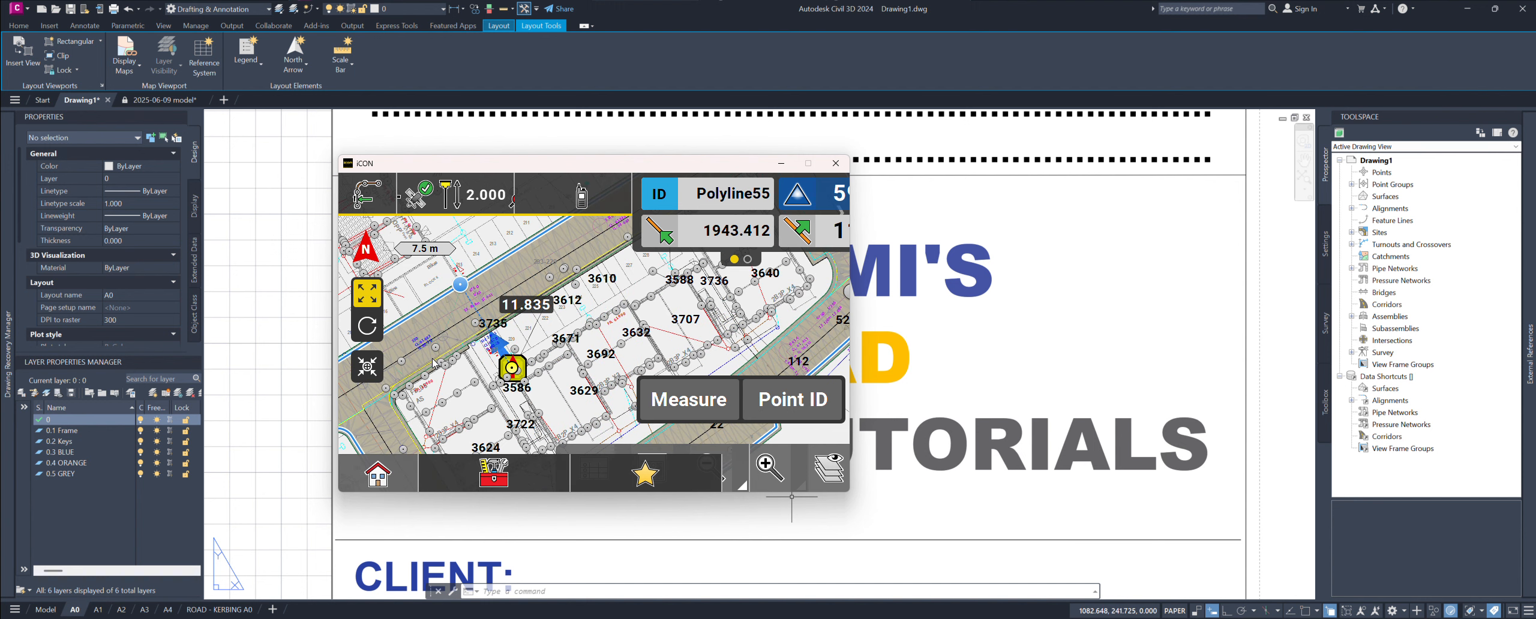
{"action": "left_click", "coordinate": [435, 363]}
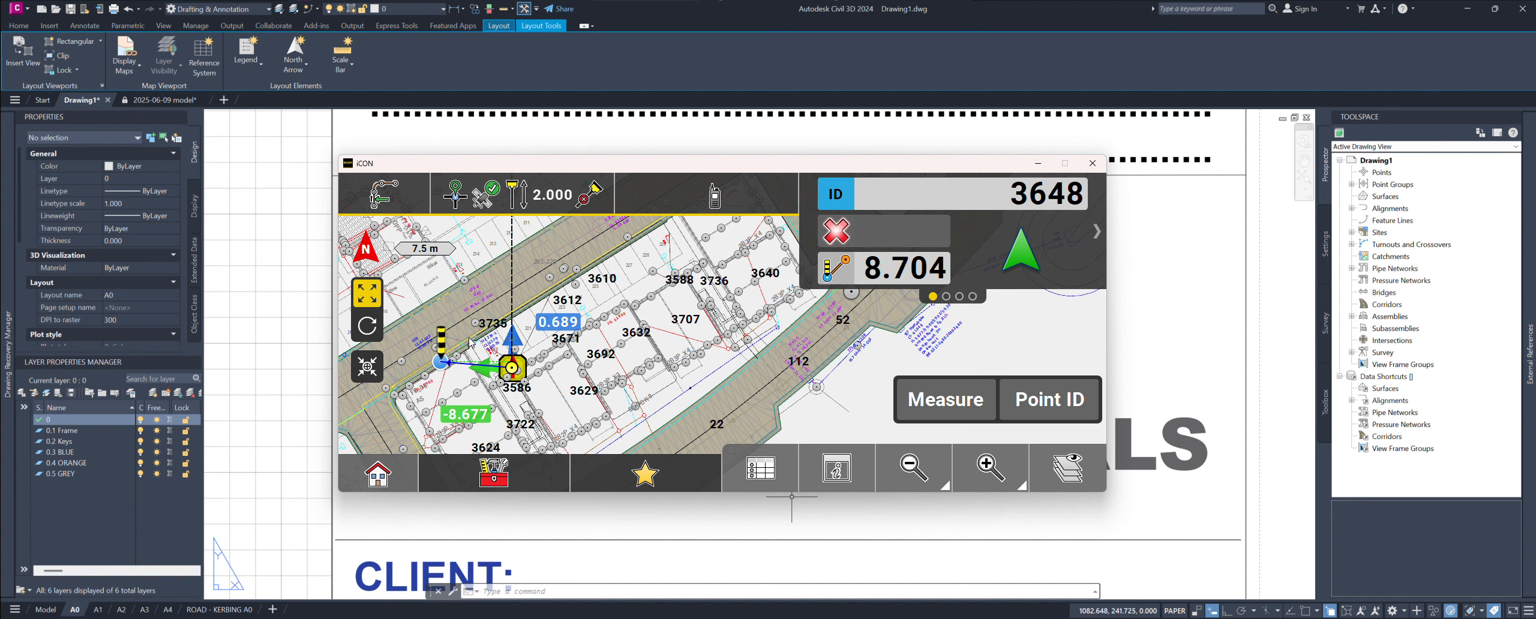
Step: Choose line 46 along the road edge near point 3734 as the element to stake out
{"action": "scroll", "coordinate": [469, 342], "scroll_direction": "up", "scroll_amount": 5}
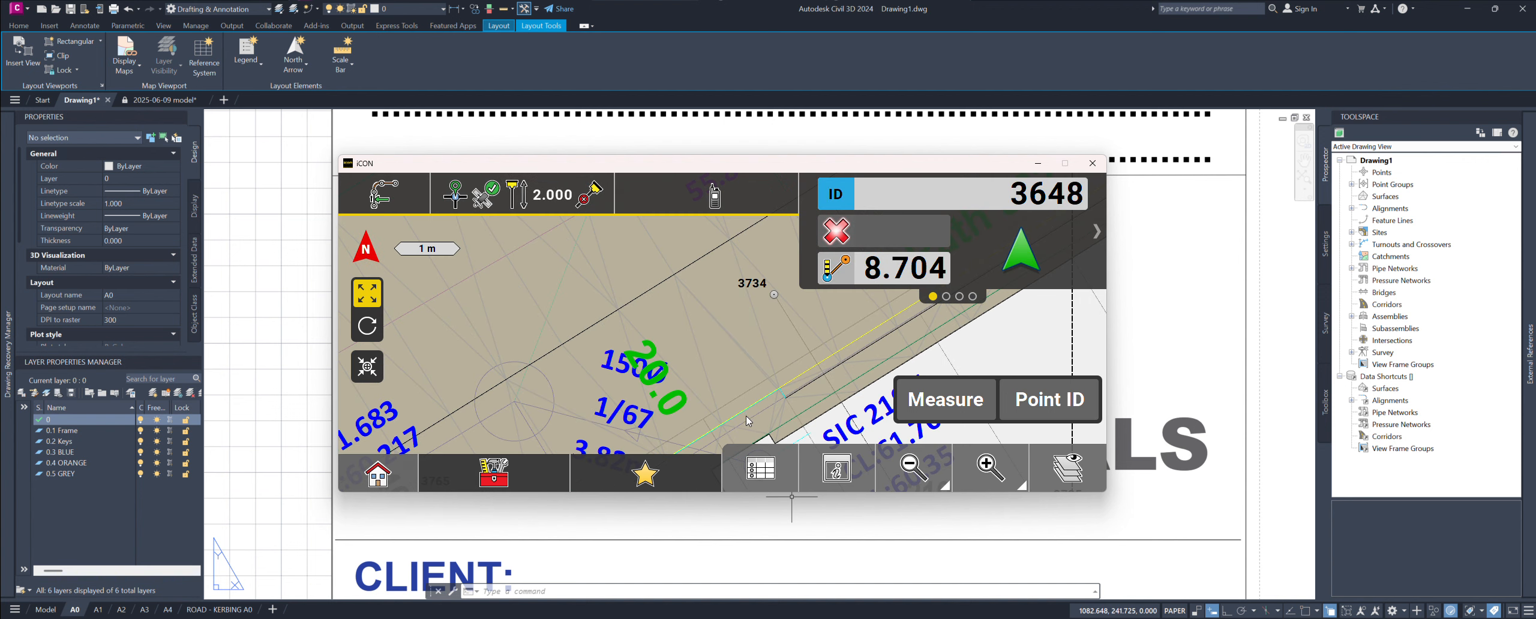
{"action": "scroll", "coordinate": [783, 396], "scroll_direction": "up", "scroll_amount": 4}
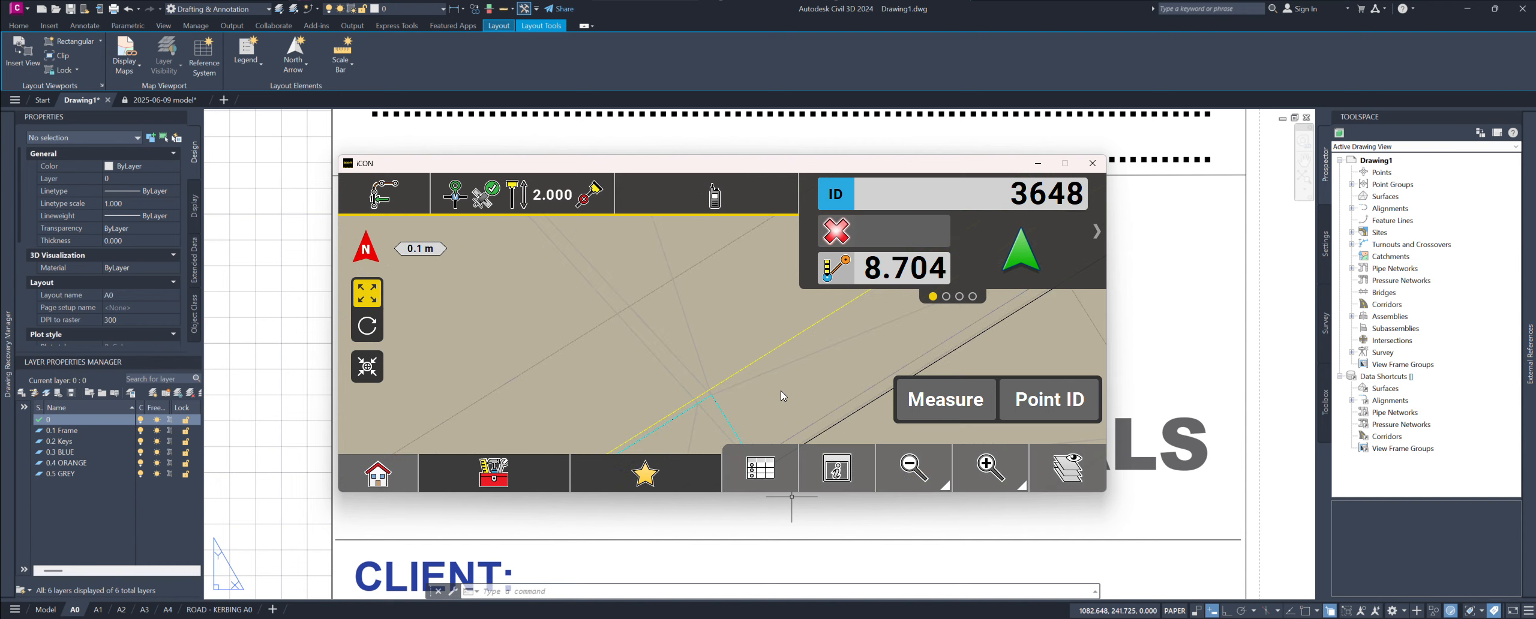
{"action": "left_click", "coordinate": [718, 406]}
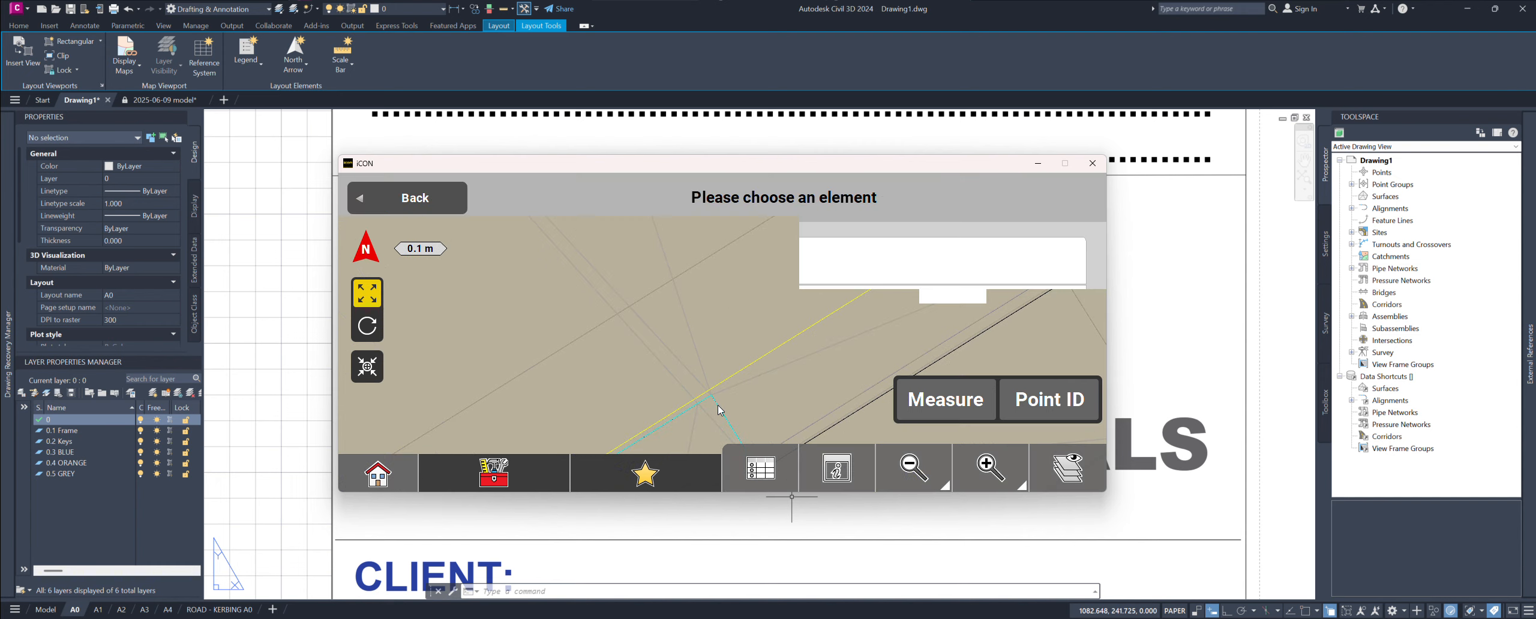
{"action": "left_click", "coordinate": [768, 325]}
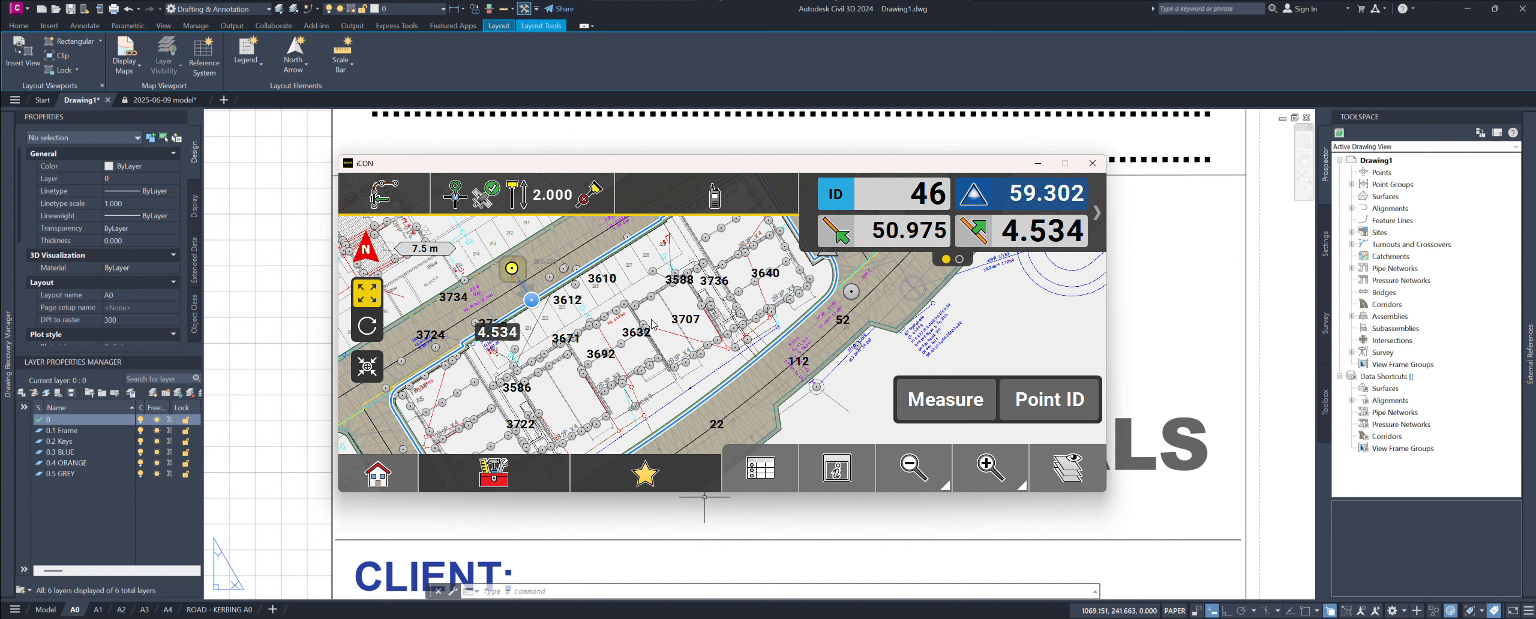
Step: View the wider site around line 46 and dismiss the iCON window to return to the Civil 3D drawing
{"action": "left_click", "coordinate": [912, 480]}
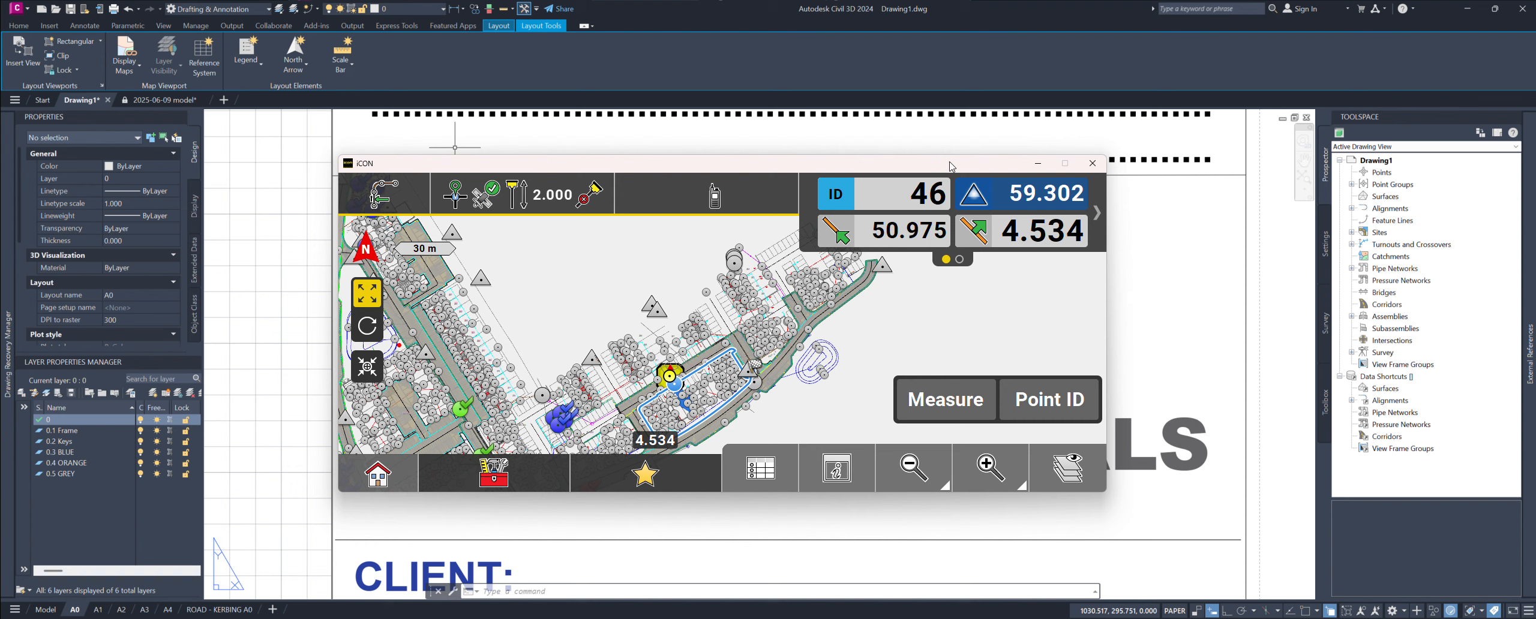
{"action": "left_click_drag", "start_coordinate": [731, 170], "coordinate": [734, 249]}
{"action": "left_click", "coordinate": [824, 154]}
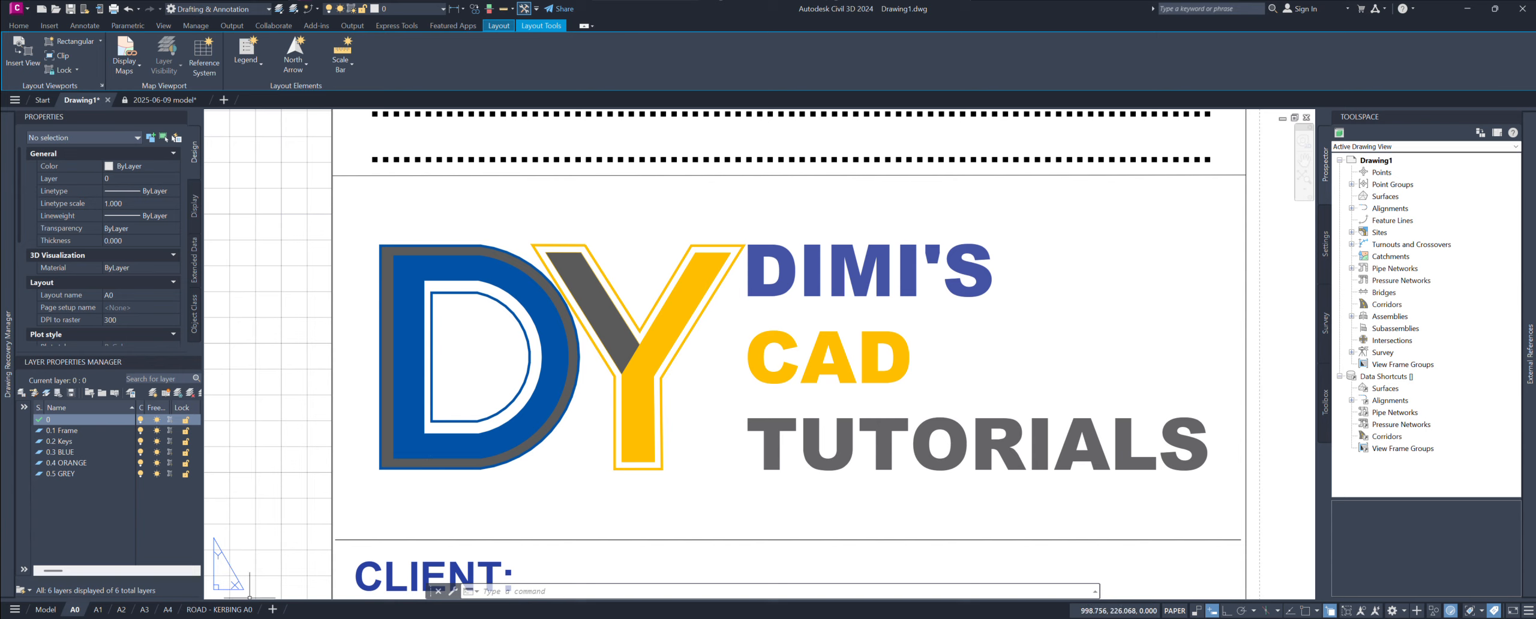
Step: Switch Drawing1 to model space and bring up the 2025-06-09 model drawing
{"action": "mouse_move", "coordinate": [52, 612]}
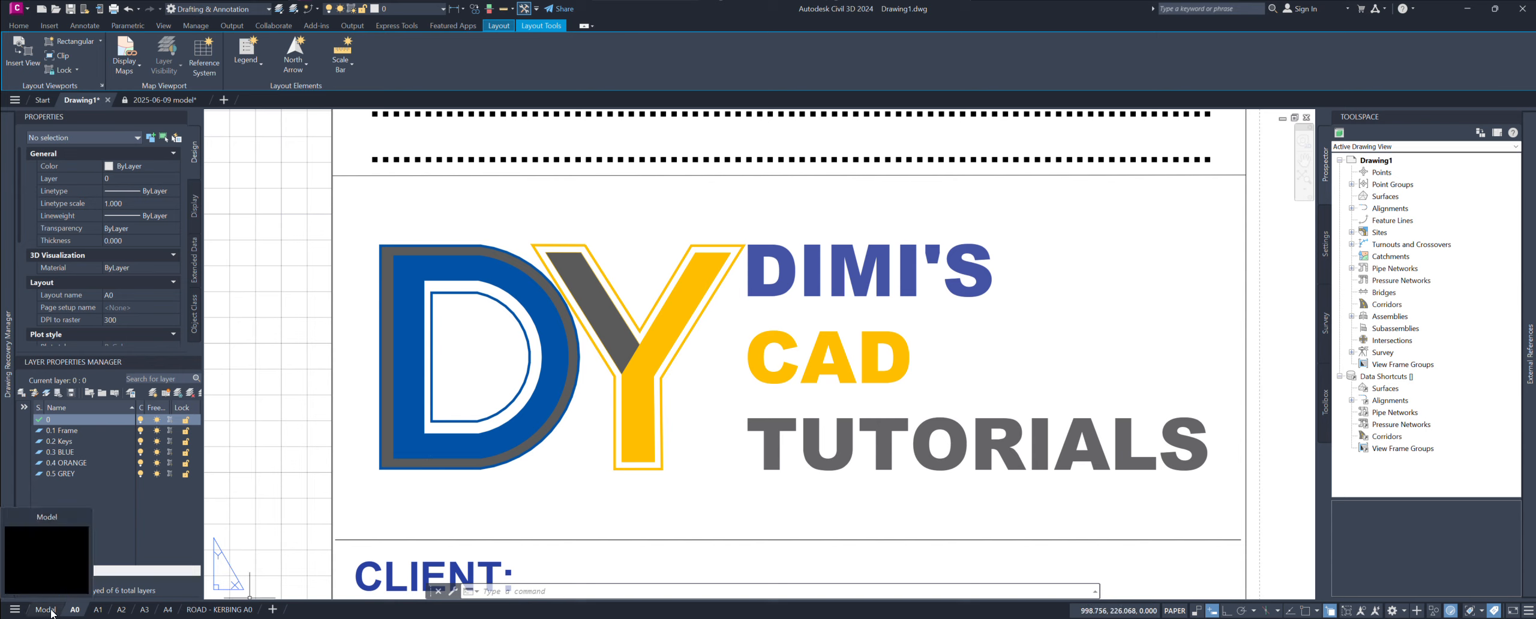
{"action": "mouse_move", "coordinate": [497, 618]}
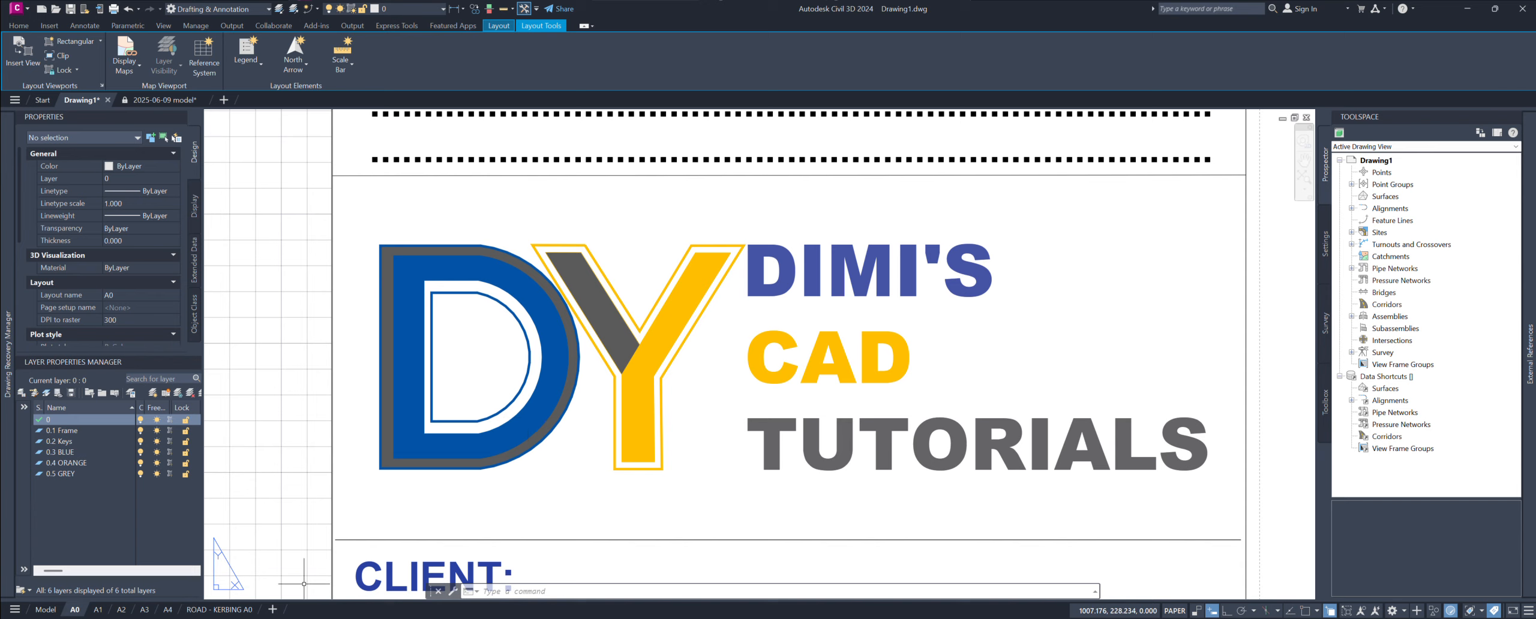
{"action": "left_click", "coordinate": [41, 610]}
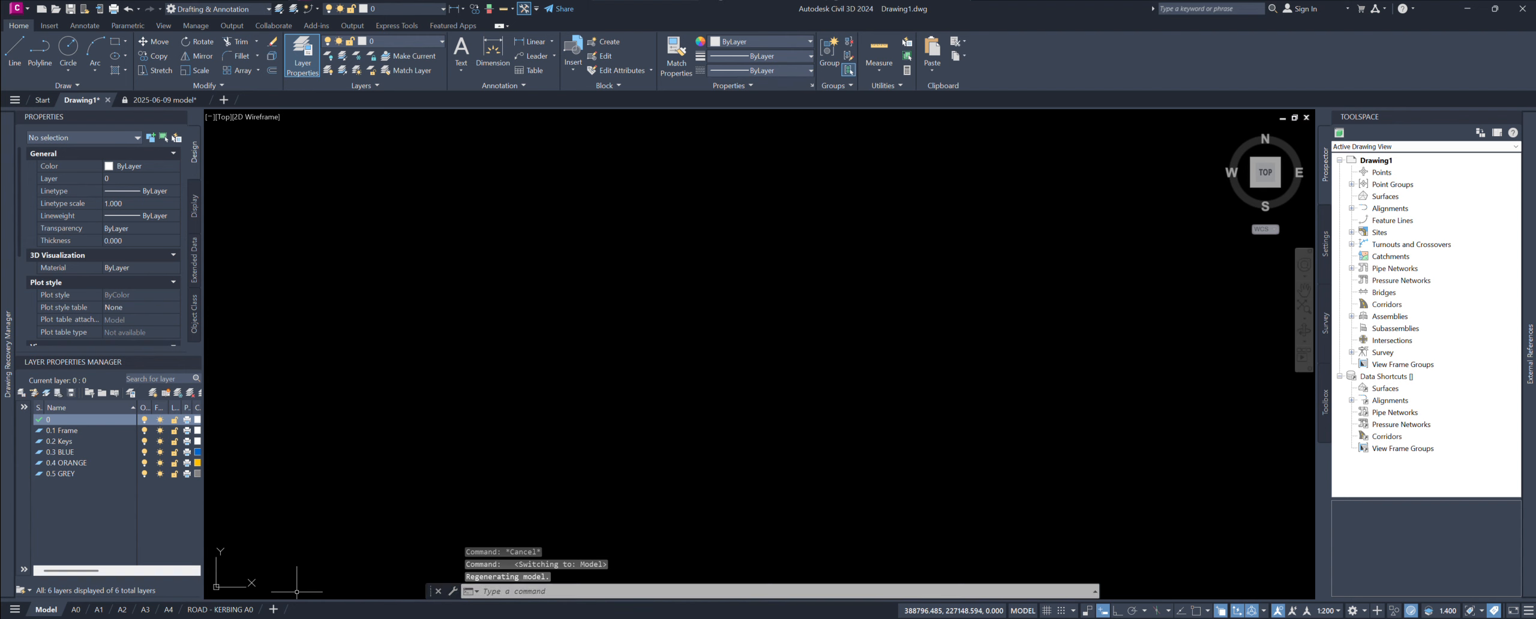
{"action": "left_click", "coordinate": [159, 101]}
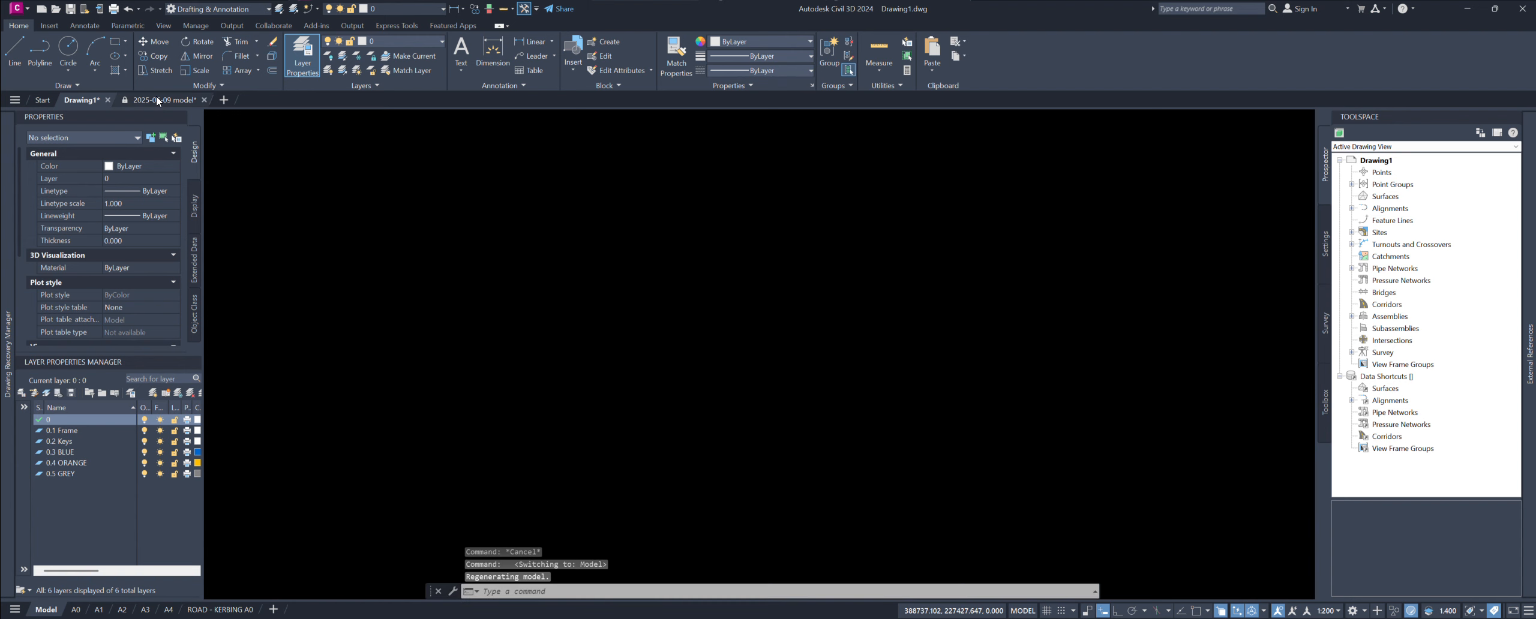
Step: Check which layer the yellow kerb line beside Road 6 is on
{"action": "middle_click_drag", "start_coordinate": [748, 473], "coordinate": [655, 315]}
{"action": "scroll", "coordinate": [791, 424], "scroll_direction": "up", "scroll_amount": 6}
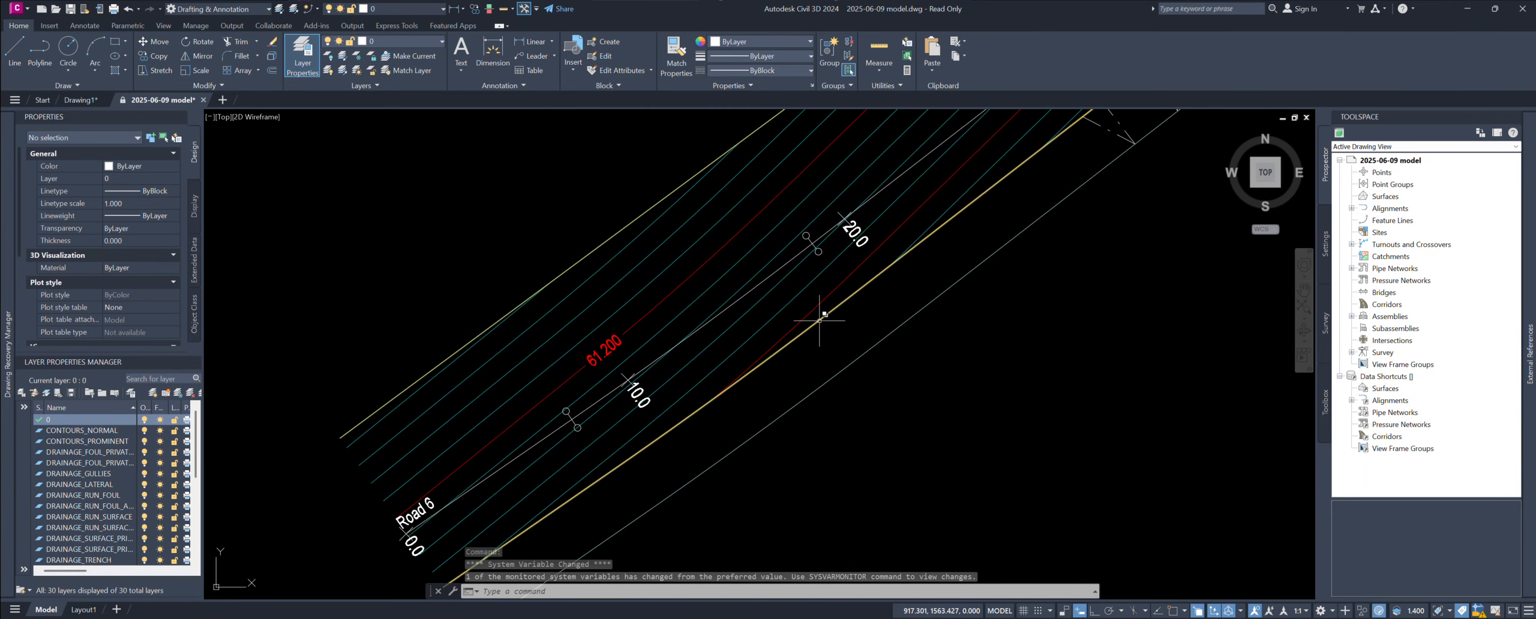
{"action": "left_click", "coordinate": [819, 319]}
{"action": "middle_click_drag", "start_coordinate": [1066, 346], "coordinate": [1052, 387]}
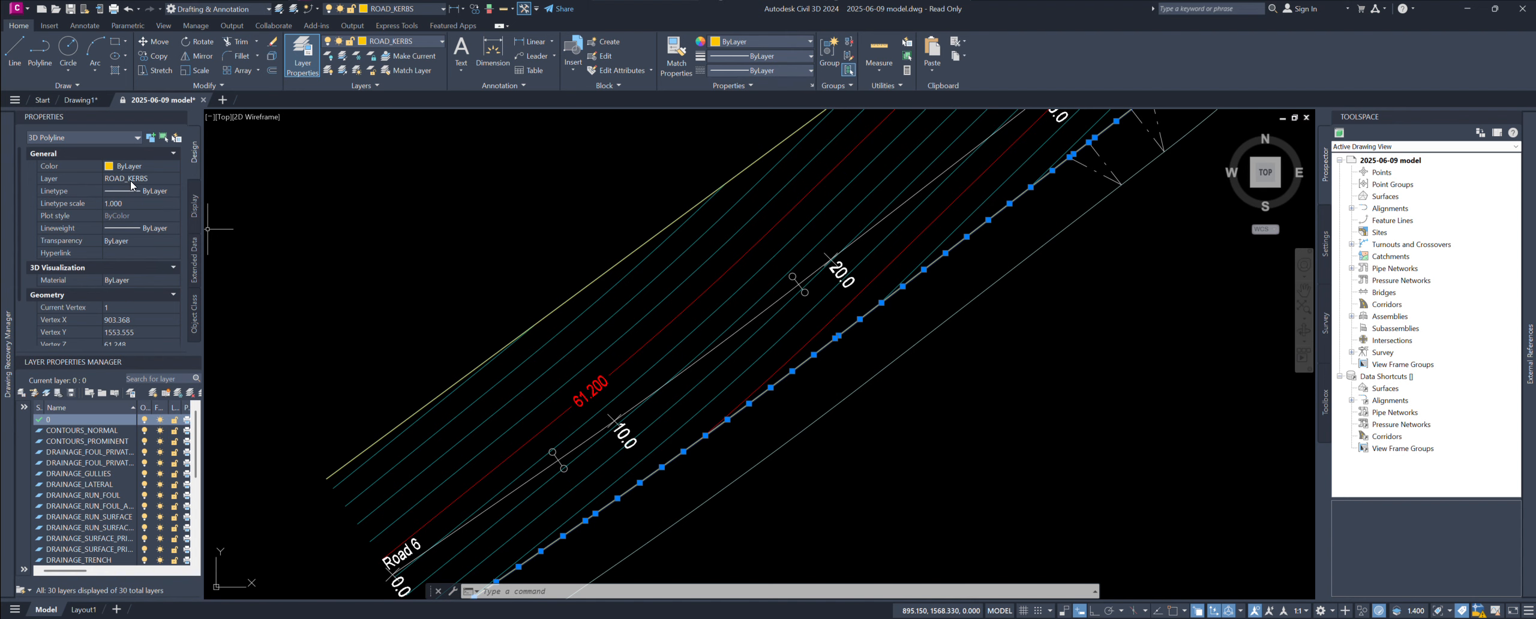
{"action": "middle_click_drag", "start_coordinate": [856, 329], "coordinate": [857, 335]}
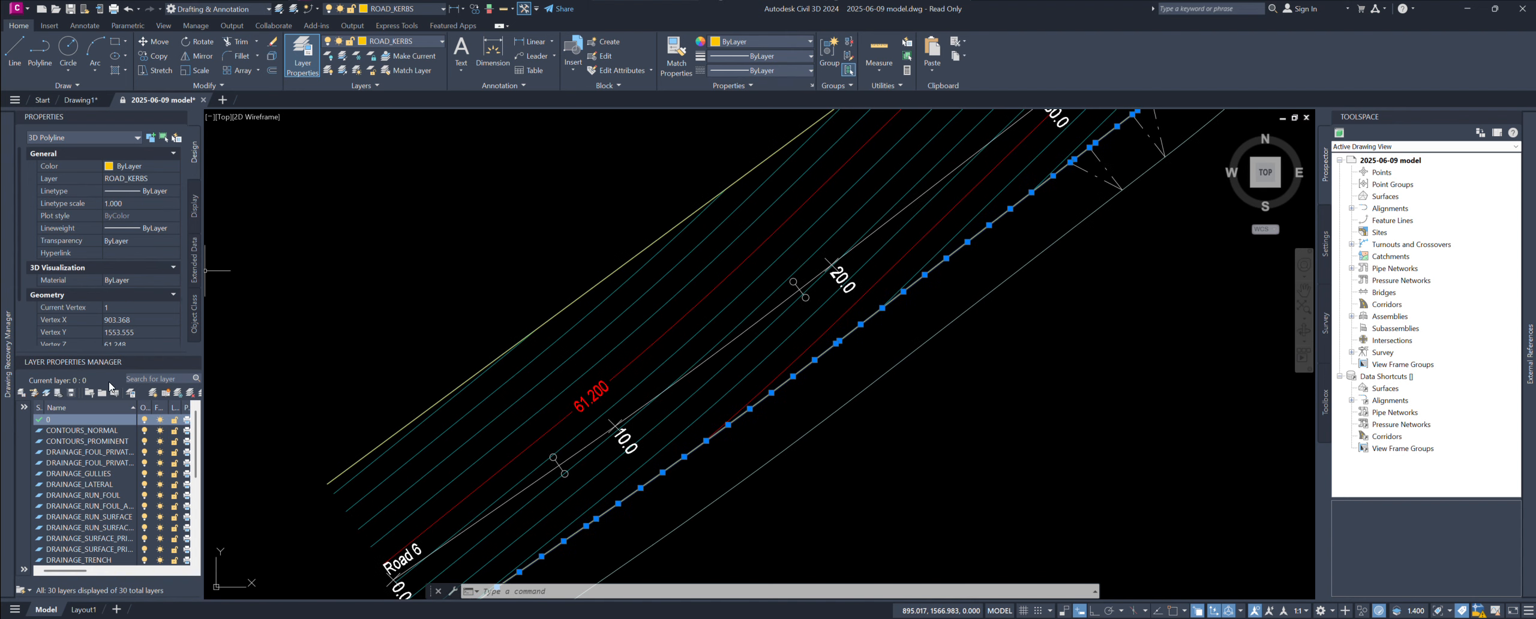
{"action": "key", "text": "Escape"}
Step: Isolate the ROAD_CHANNELS layer in the 2025-06-09 model drawing
{"action": "scroll", "coordinate": [104, 461], "scroll_direction": "down", "scroll_amount": 6}
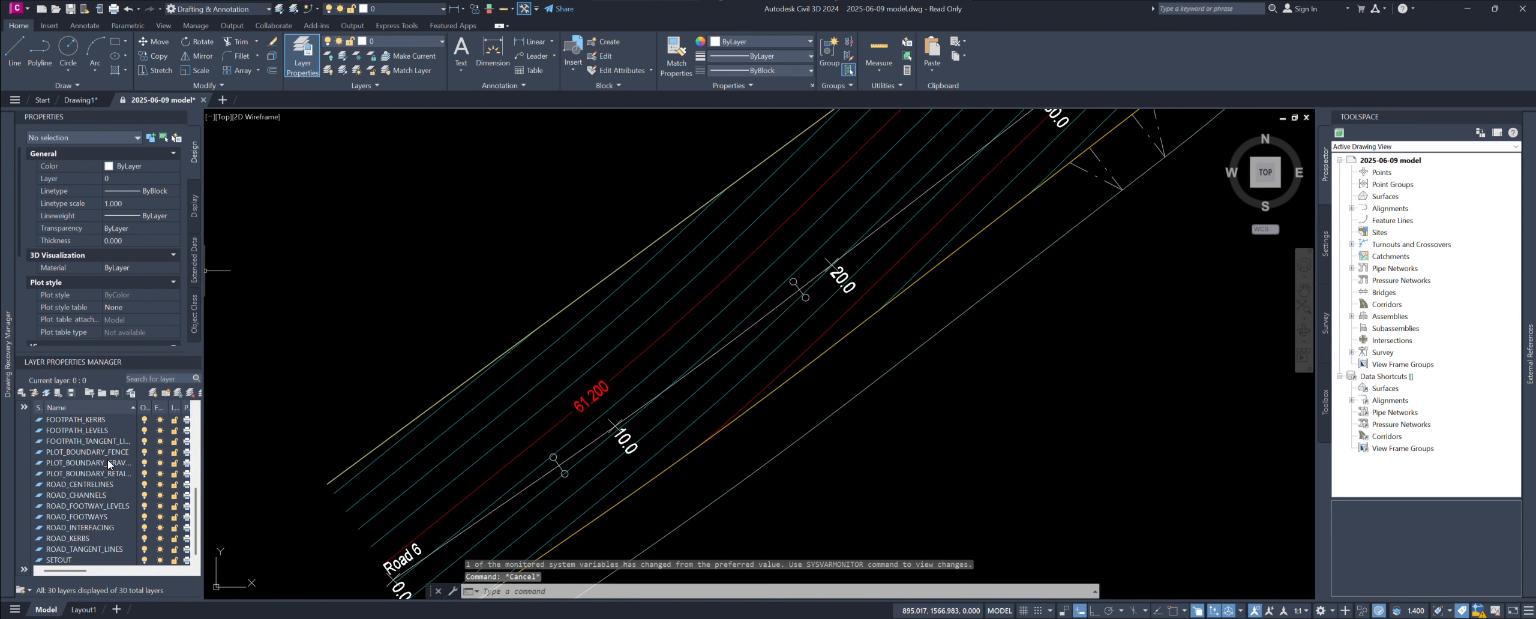
{"action": "scroll", "coordinate": [109, 498], "scroll_direction": "up", "scroll_amount": 6}
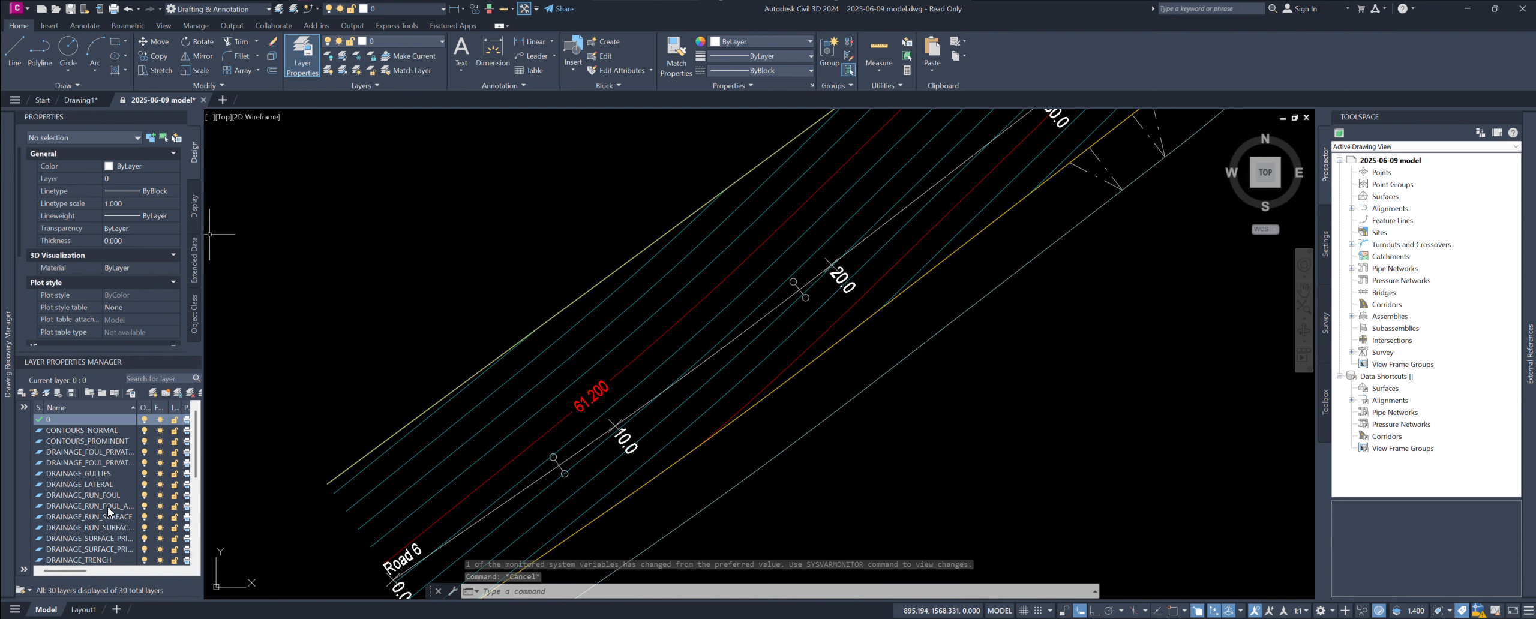
{"action": "scroll", "coordinate": [117, 473], "scroll_direction": "down", "scroll_amount": 6}
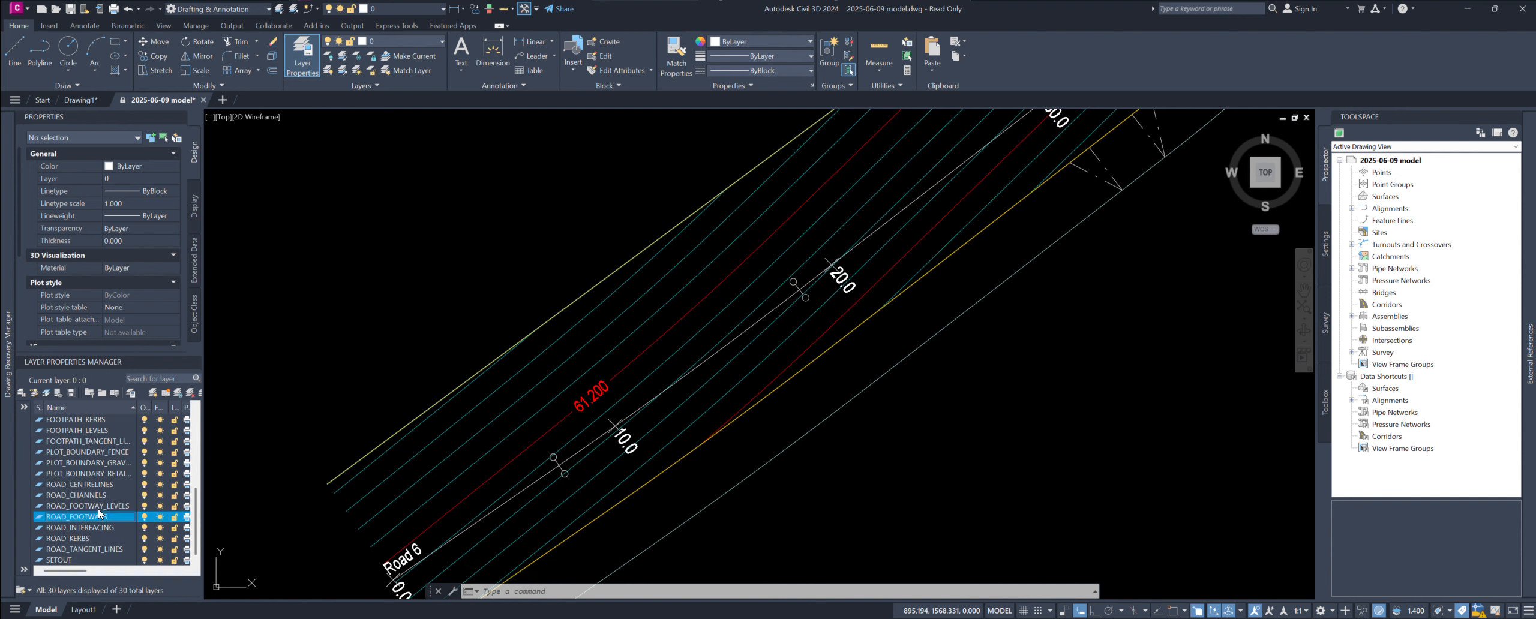
{"action": "left_click", "coordinate": [99, 505]}
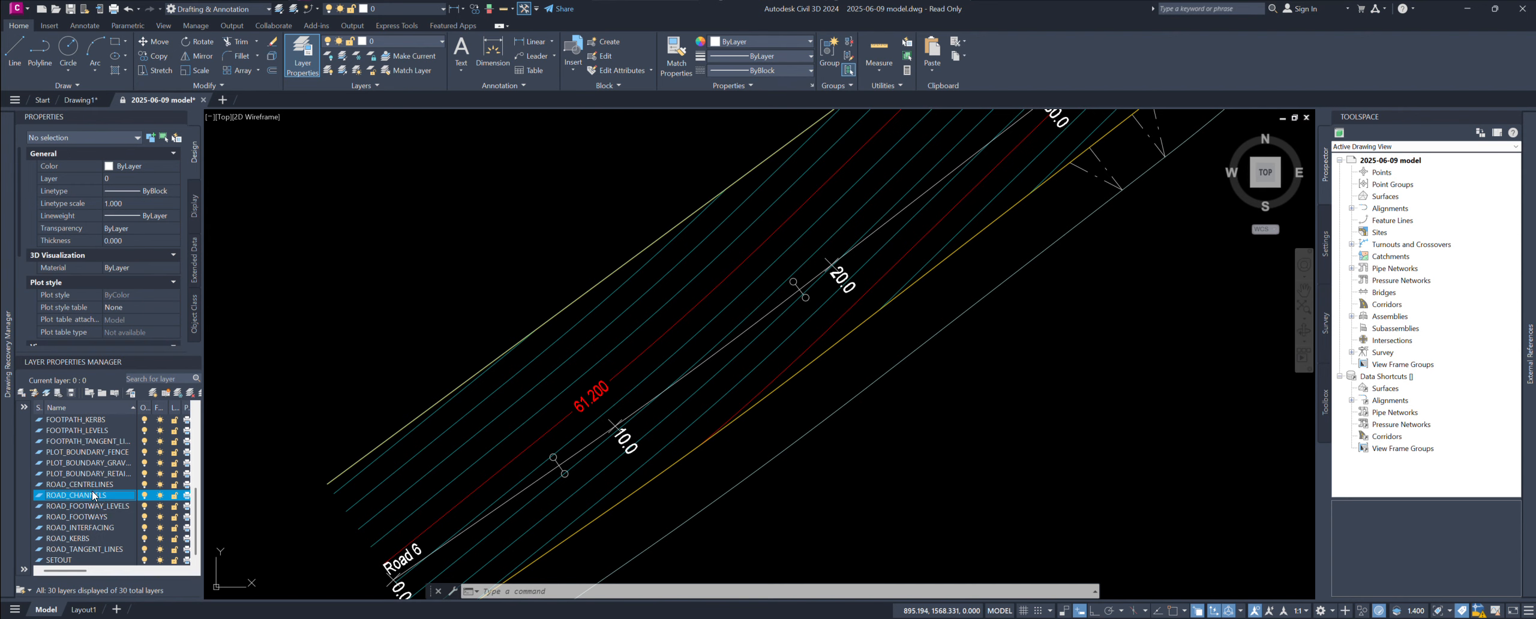
{"action": "right_click", "coordinate": [87, 496]}
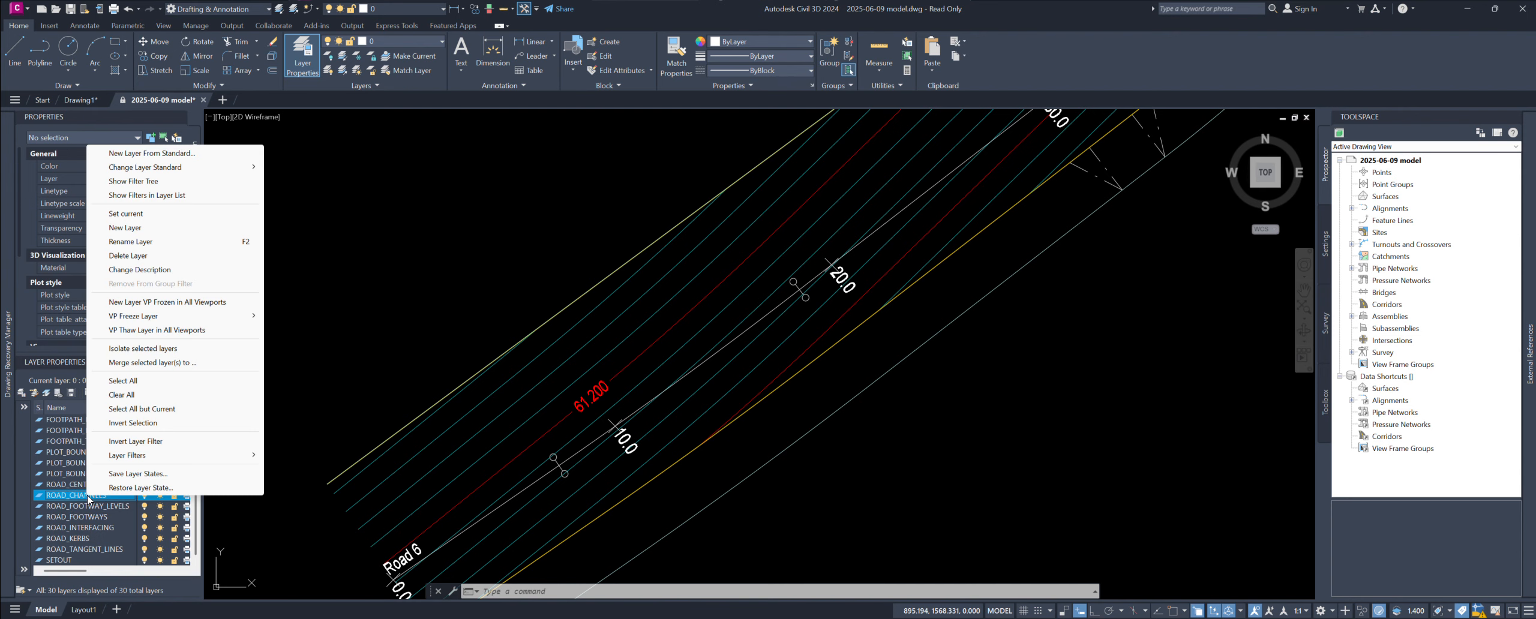
{"action": "left_click", "coordinate": [138, 349]}
{"action": "scroll", "coordinate": [660, 432], "scroll_direction": "down", "scroll_amount": 5}
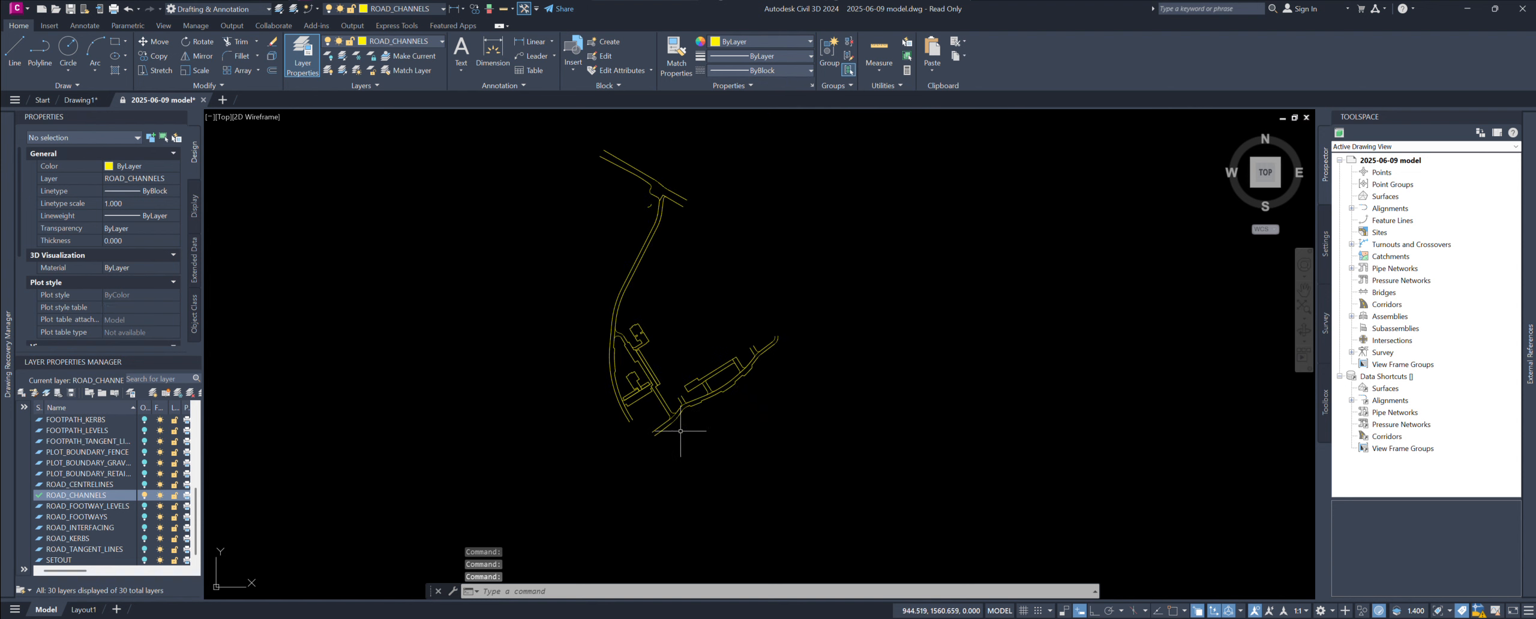
Step: Copy all the isolated road channel polylines and paste them into Drawing1 at their original coordinates
{"action": "left_click", "coordinate": [819, 487]}
{"action": "left_click", "coordinate": [440, 116]}
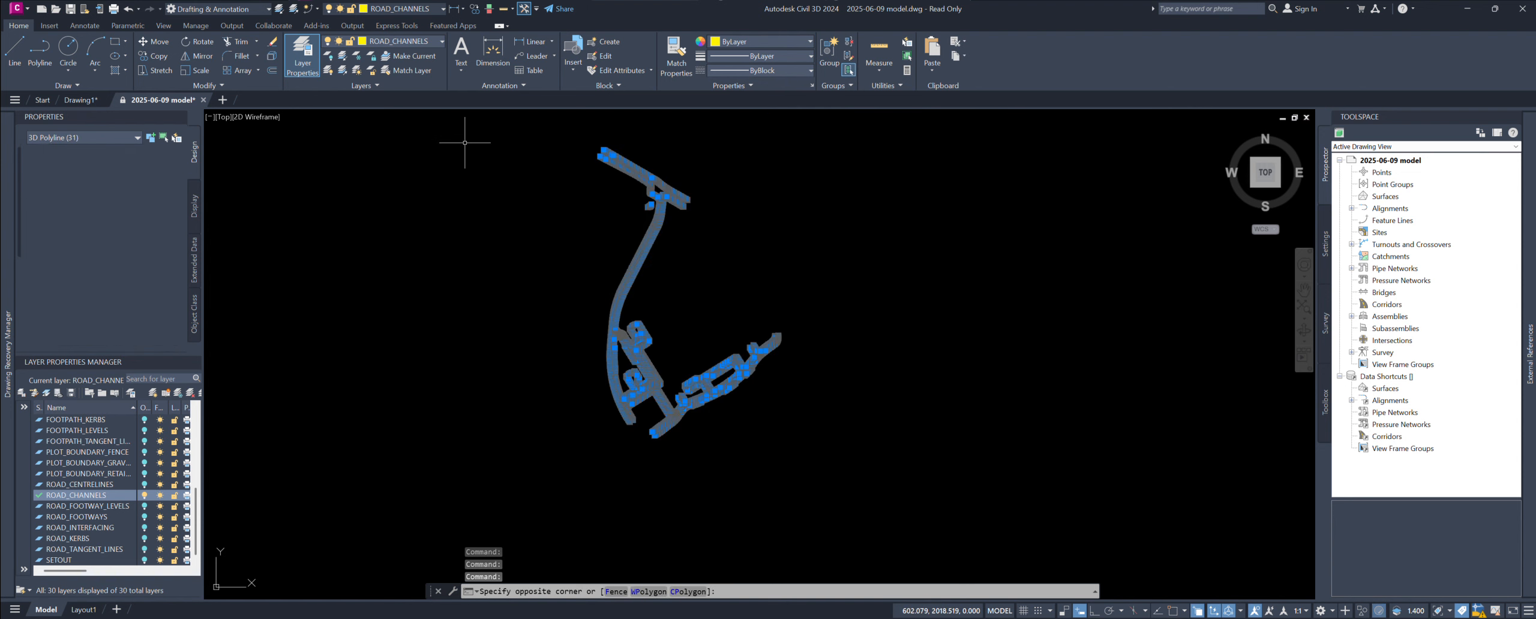
{"action": "middle_click_drag", "start_coordinate": [582, 319], "coordinate": [585, 359]}
{"action": "key", "text": "ctrl+c"}
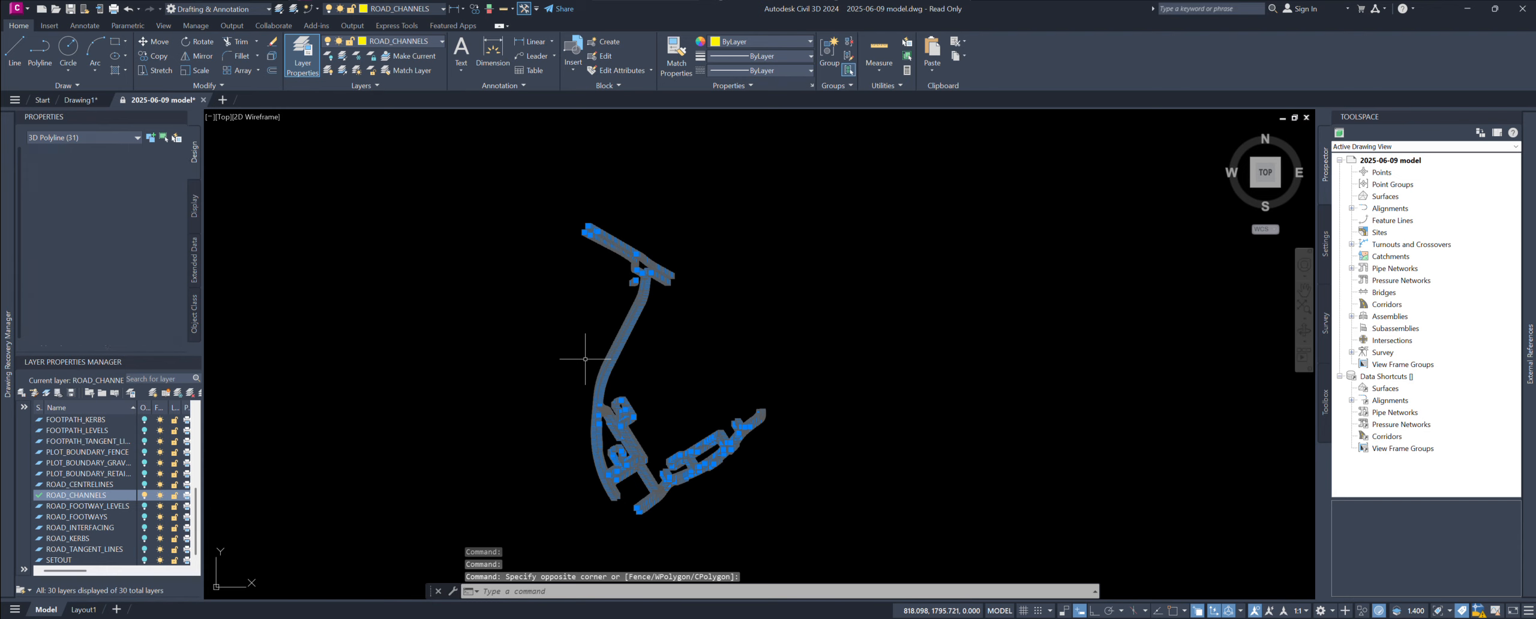
{"action": "left_click", "coordinate": [84, 100]}
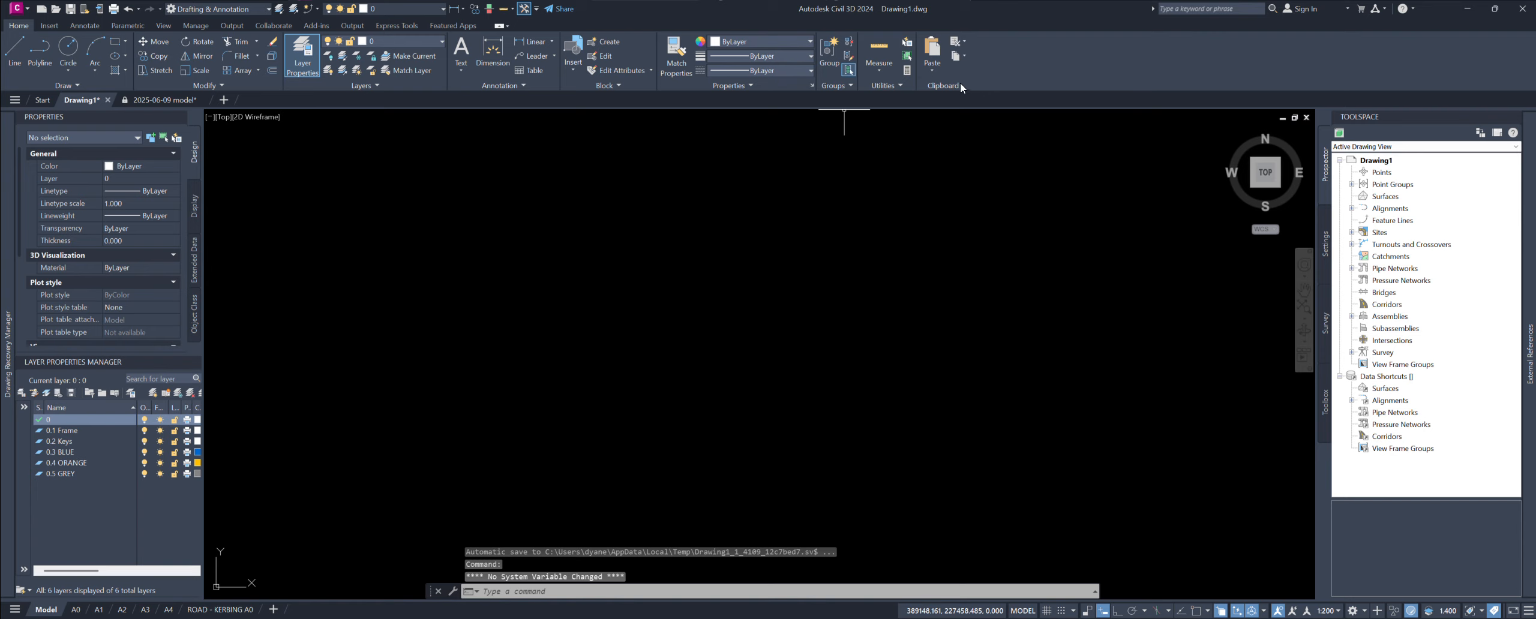
{"action": "left_click", "coordinate": [932, 70]}
{"action": "left_click", "coordinate": [973, 165]}
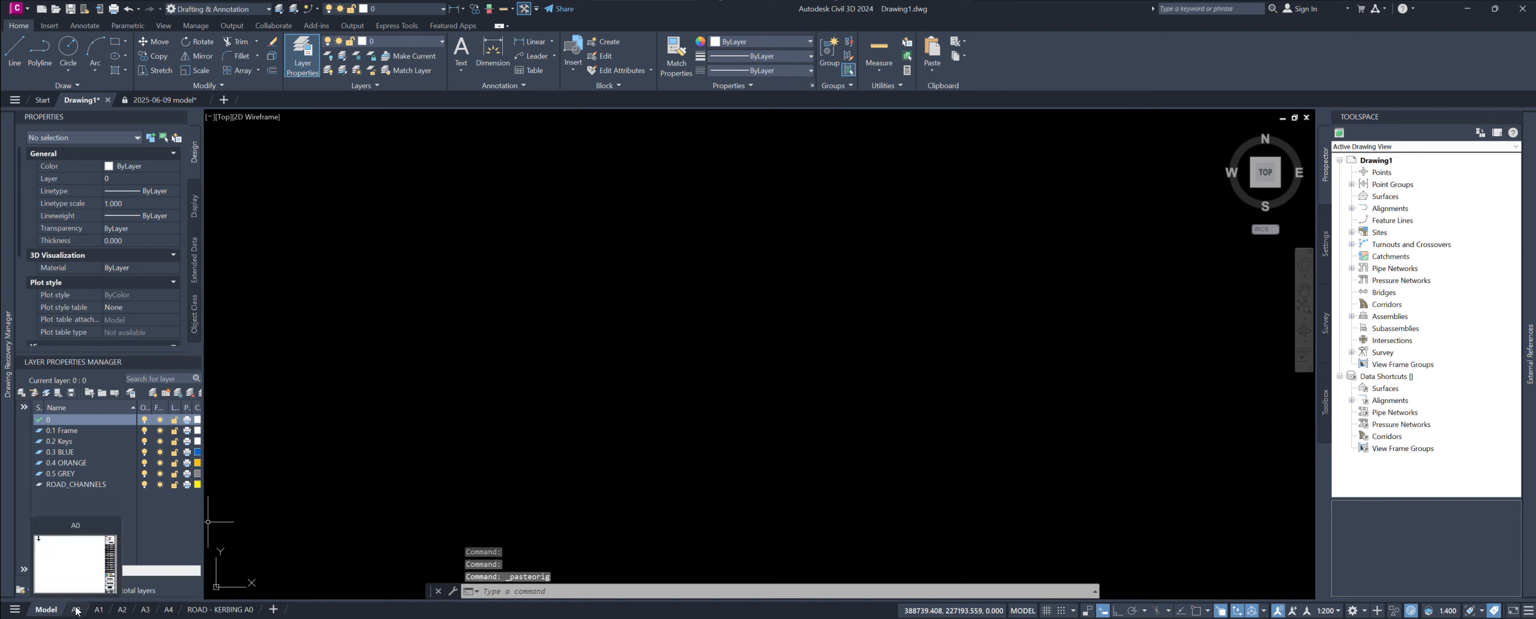
{"action": "middle_click", "coordinate": [695, 227]}
{"action": "middle_click", "coordinate": [694, 228]}
{"action": "scroll", "coordinate": [724, 275], "scroll_direction": "down", "scroll_amount": 2}
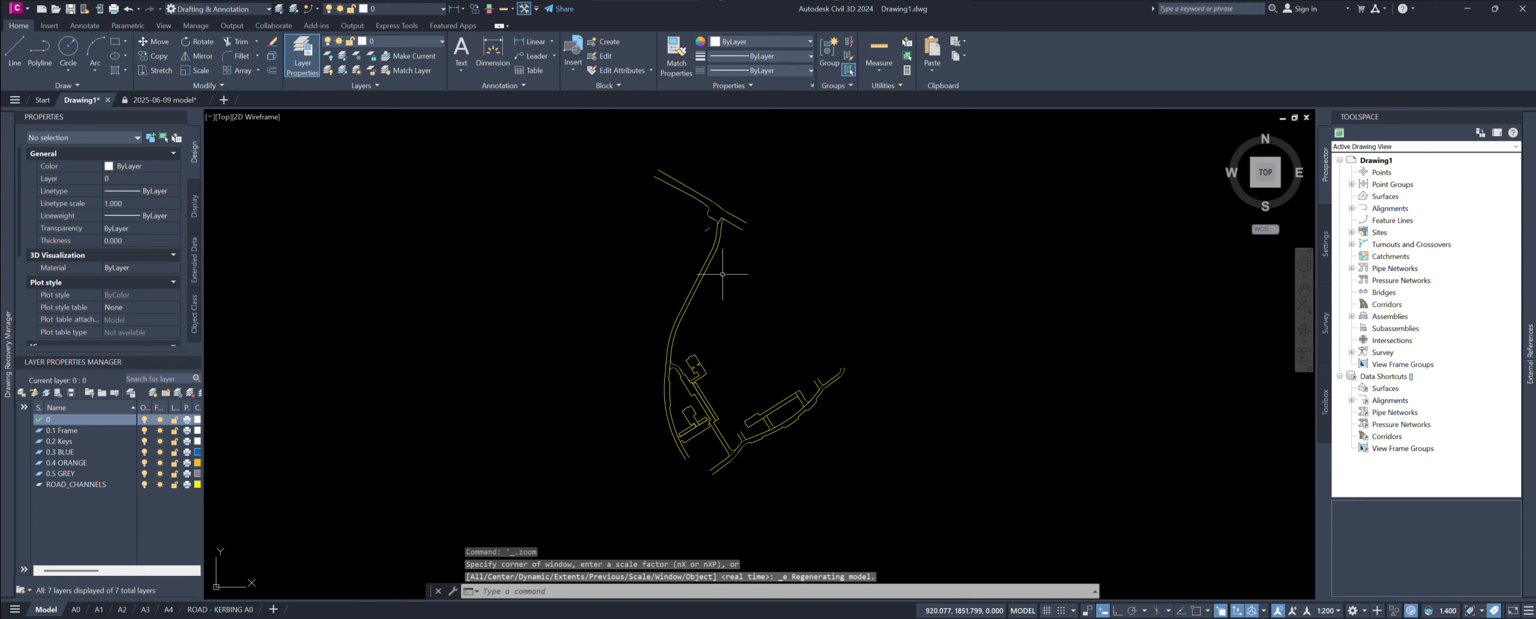
Step: Delete the short stray channel line beside the road south of the northern junction
{"action": "mouse_move", "coordinate": [715, 274]}
{"action": "middle_mouse_down"}
{"action": "mouse_move", "coordinate": [713, 336]}
{"action": "mouse_move", "coordinate": [689, 350]}
{"action": "middle_mouse_up"}
{"action": "scroll", "coordinate": [716, 293], "scroll_direction": "up", "scroll_amount": 5}
{"action": "scroll", "coordinate": [688, 302], "scroll_direction": "up", "scroll_amount": 4}
{"action": "left_click", "coordinate": [701, 353]}
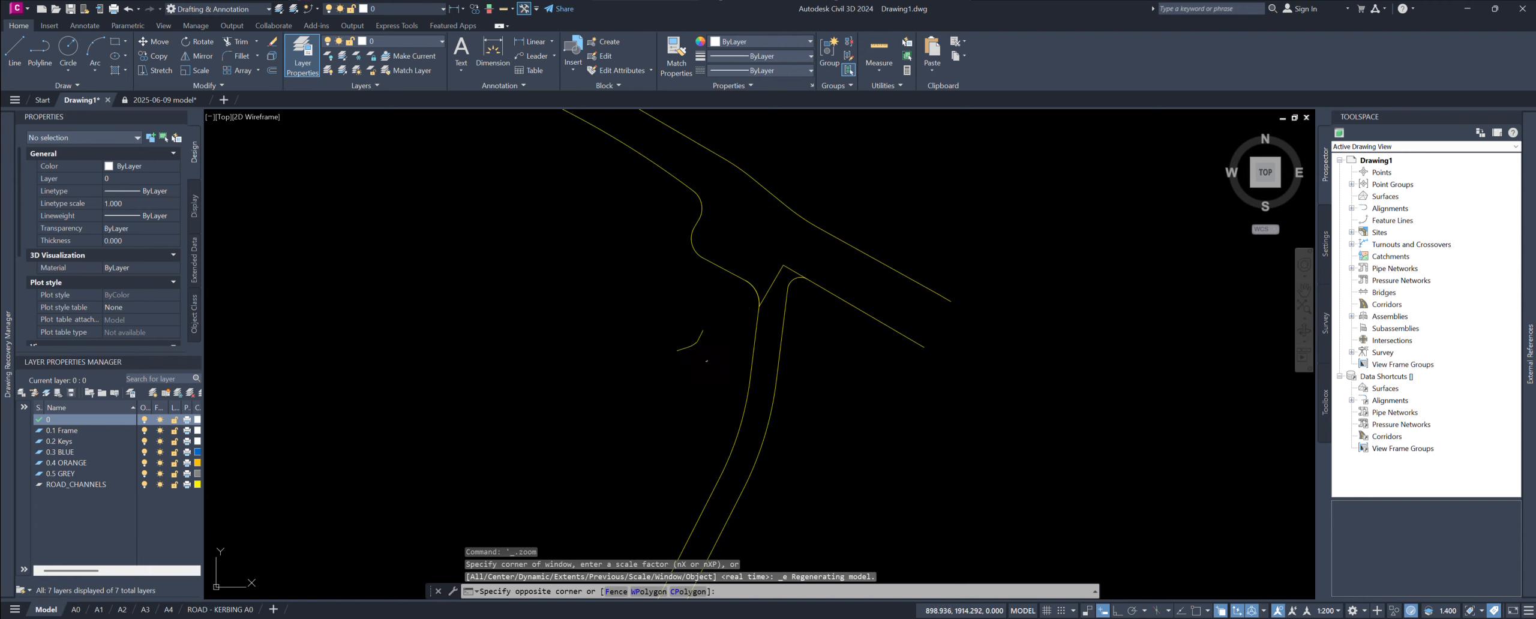
{"action": "left_click", "coordinate": [625, 322]}
{"action": "mouse_move", "coordinate": [646, 314]}
{"action": "middle_mouse_down"}
{"action": "mouse_move", "coordinate": [647, 344]}
{"action": "mouse_move", "coordinate": [660, 339]}
{"action": "middle_mouse_up"}
{"action": "key", "text": "Delete"}
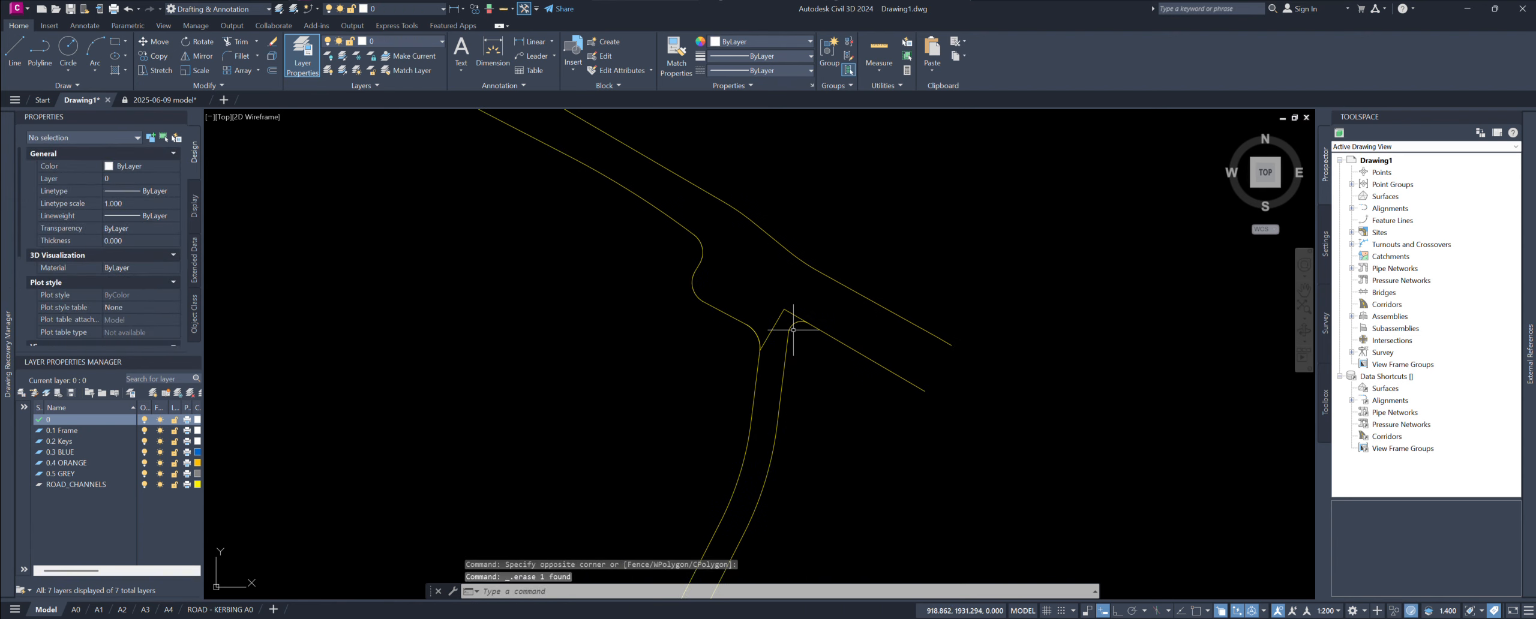
Step: Examine the channel lines where they meet at the northern junction and across the southern part of the site
{"action": "scroll", "coordinate": [774, 327], "scroll_direction": "up", "scroll_amount": 1}
{"action": "scroll", "coordinate": [720, 327], "scroll_direction": "up", "scroll_amount": 4}
{"action": "scroll", "coordinate": [782, 446], "scroll_direction": "up", "scroll_amount": 4}
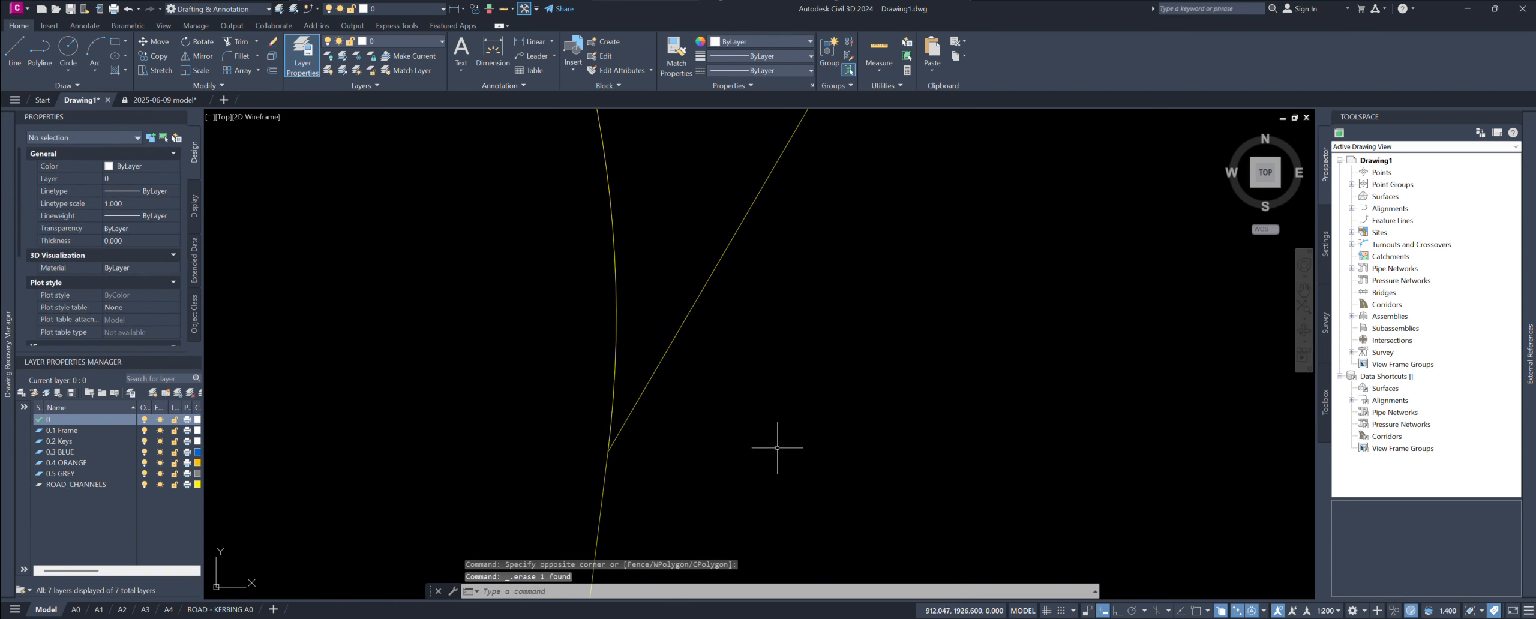
{"action": "scroll", "coordinate": [676, 402], "scroll_direction": "down", "scroll_amount": 15}
{"action": "middle_click_drag", "start_coordinate": [698, 471], "coordinate": [696, 302]}
{"action": "scroll", "coordinate": [611, 463], "scroll_direction": "up", "scroll_amount": 3}
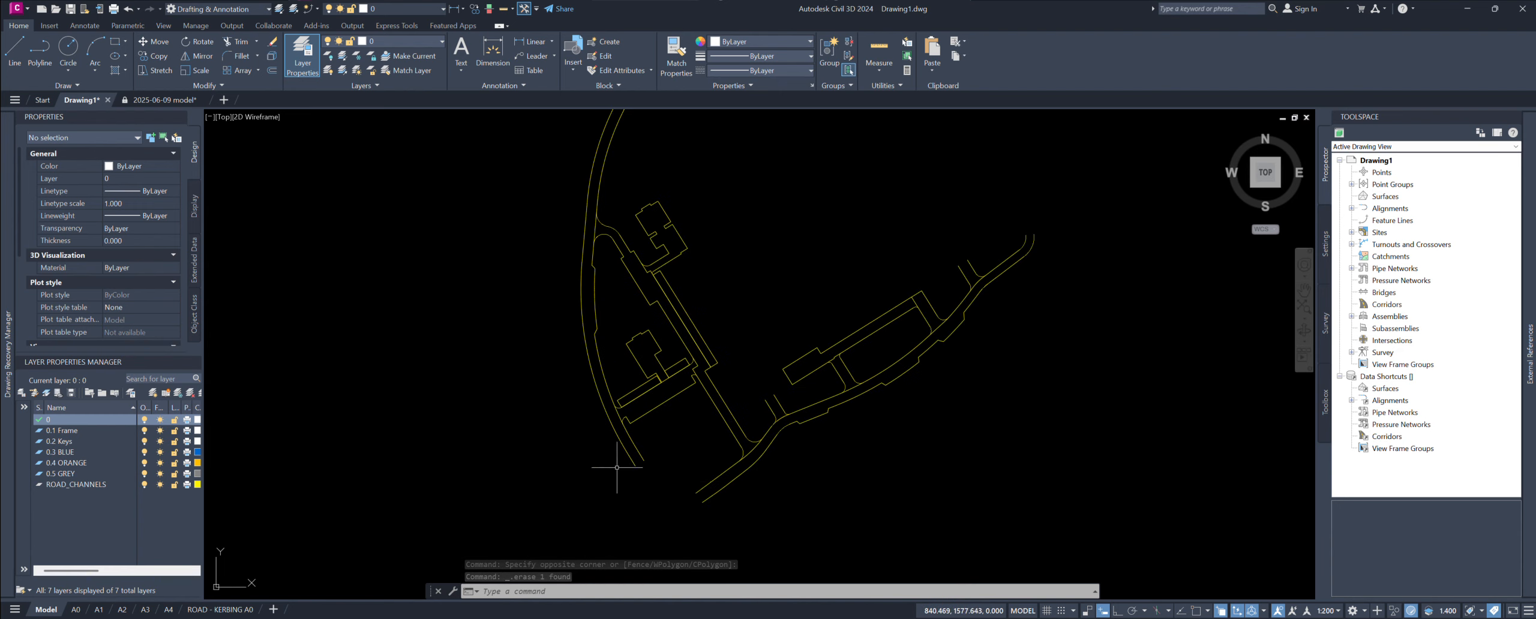
{"action": "scroll", "coordinate": [661, 439], "scroll_direction": "up", "scroll_amount": 1}
{"action": "mouse_move", "coordinate": [662, 439]}
{"action": "middle_mouse_down"}
{"action": "mouse_move", "coordinate": [627, 383]}
{"action": "mouse_move", "coordinate": [634, 435]}
{"action": "mouse_move", "coordinate": [590, 469]}
{"action": "mouse_move", "coordinate": [600, 489]}
{"action": "middle_mouse_up"}
{"action": "scroll", "coordinate": [632, 503], "scroll_direction": "up", "scroll_amount": 3}
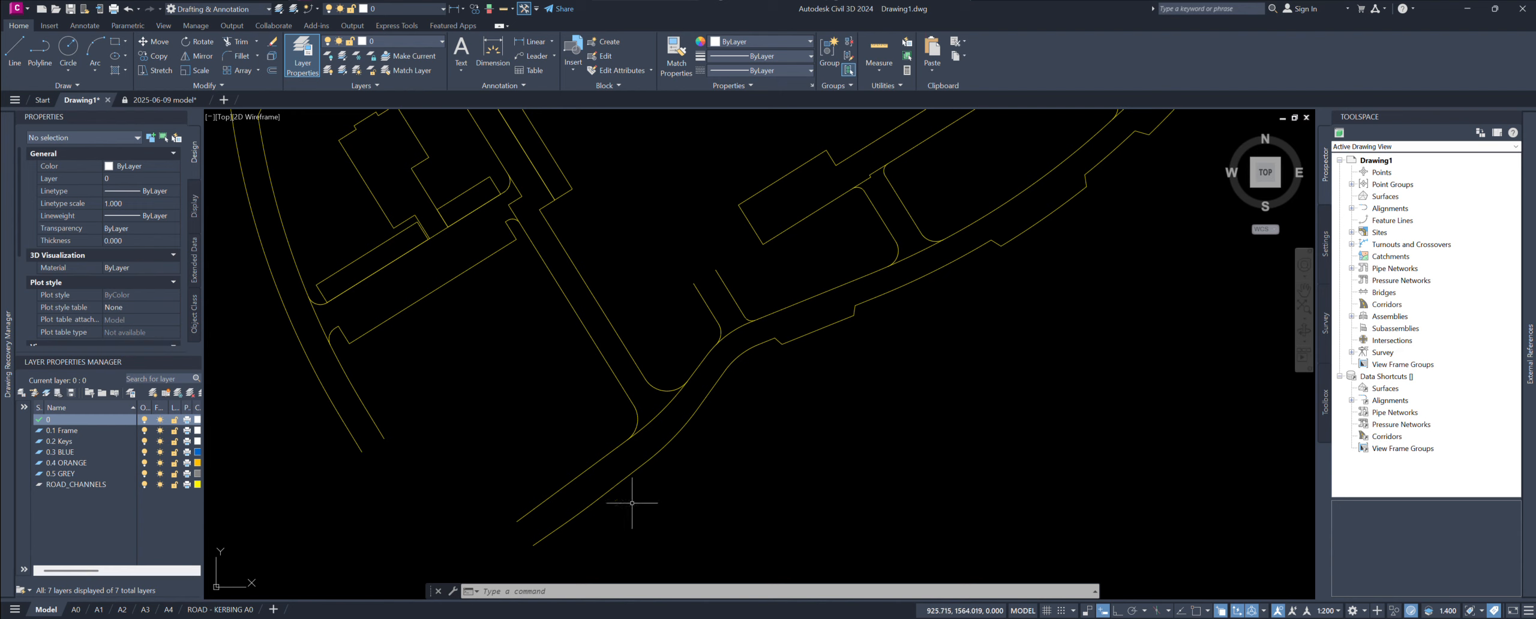
Step: Make ROAD_CHANNELS the current layer in Drawing1 and clear the selection of the southeastern channel line
{"action": "left_click", "coordinate": [641, 469]}
{"action": "double_click", "coordinate": [63, 485]}
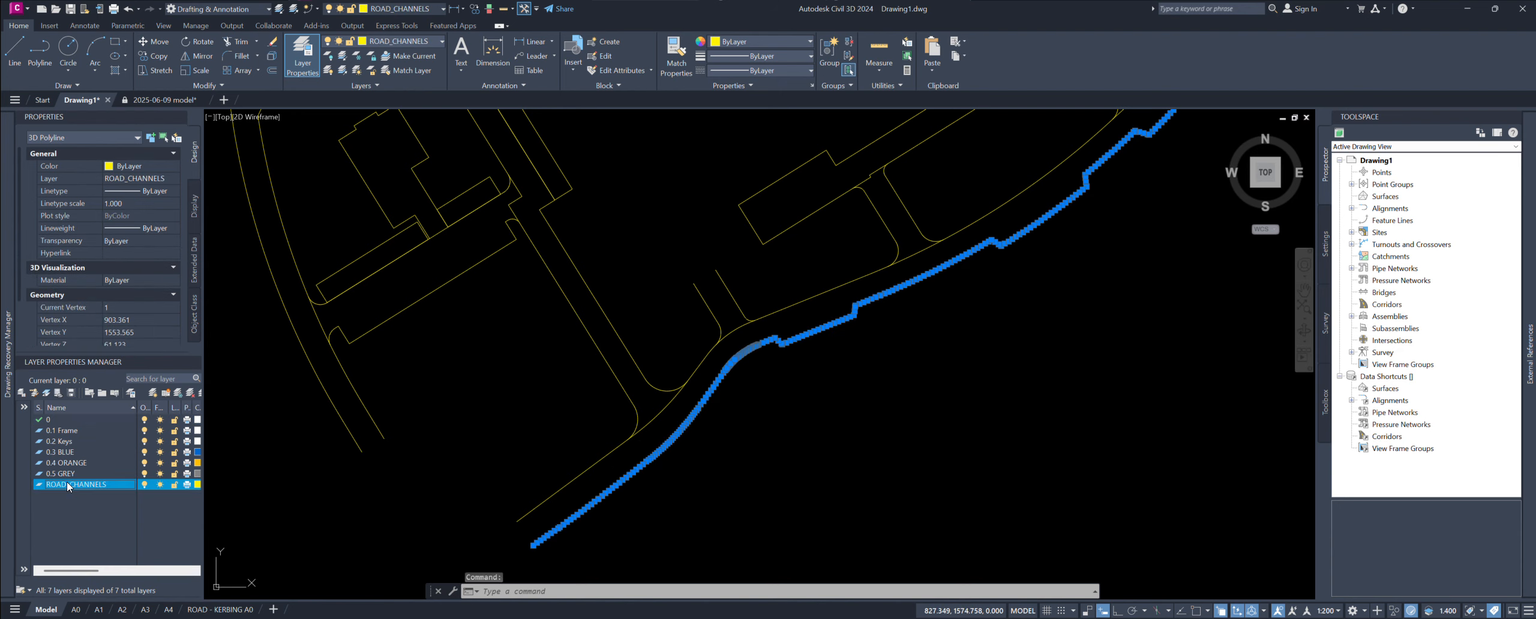
{"action": "scroll", "coordinate": [737, 410], "scroll_direction": "up", "scroll_amount": 2}
{"action": "mouse_move", "coordinate": [741, 410]}
{"action": "middle_mouse_down"}
{"action": "mouse_move", "coordinate": [796, 379]}
{"action": "mouse_move", "coordinate": [649, 488]}
{"action": "middle_mouse_up"}
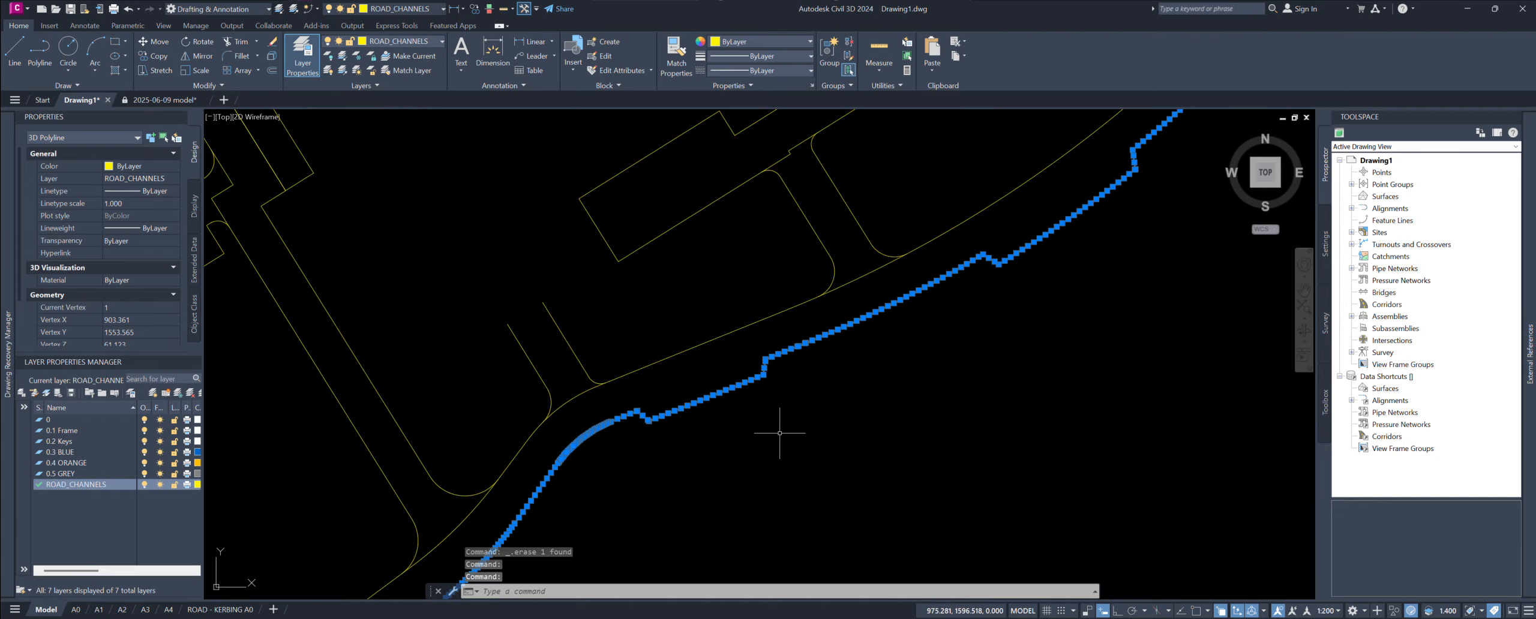
{"action": "key", "text": "Escape"}
{"action": "key", "text": "Escape"}
Step: Turn object snap on and draw a line closing the northeastern road end between the ends of its two channel lines
{"action": "mouse_move", "coordinate": [865, 368]}
{"action": "middle_mouse_down"}
{"action": "mouse_move", "coordinate": [815, 360]}
{"action": "mouse_move", "coordinate": [668, 459]}
{"action": "mouse_move", "coordinate": [721, 475]}
{"action": "mouse_move", "coordinate": [785, 443]}
{"action": "middle_mouse_up"}
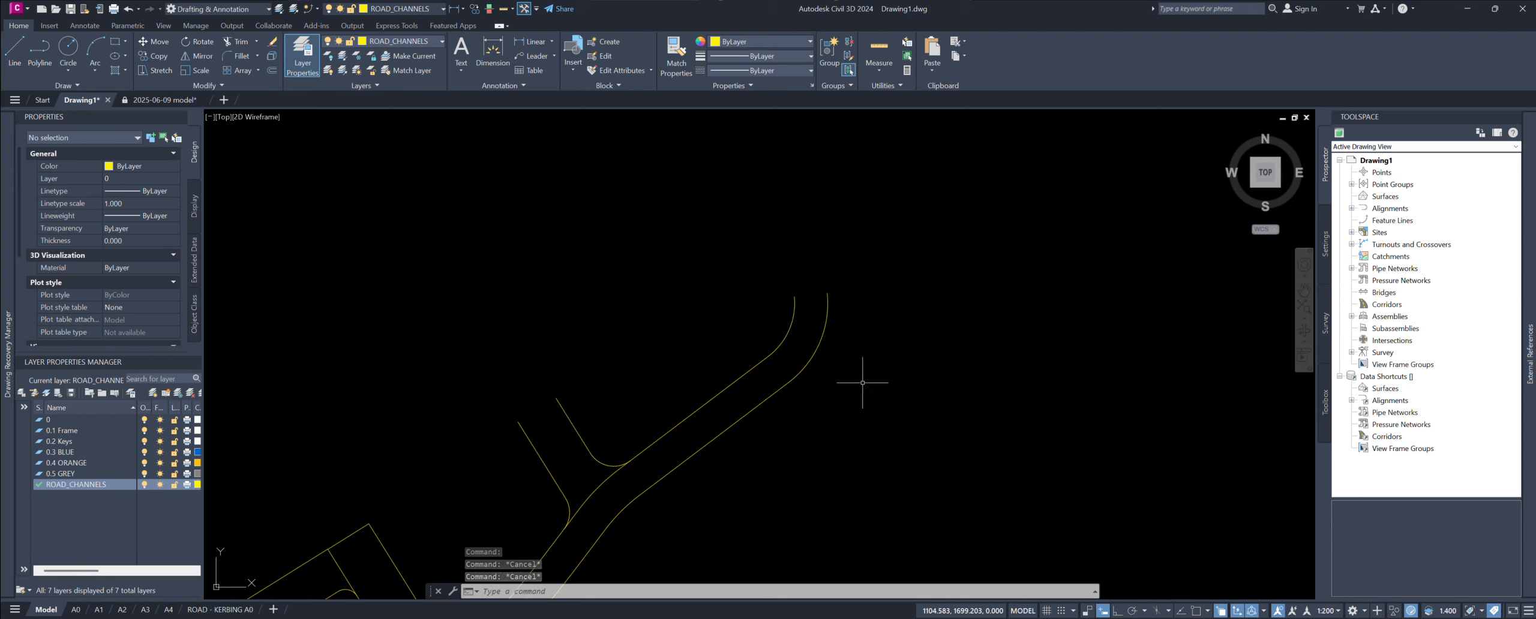
{"action": "type", "text": "L"}
{"action": "key", "text": "Return"}
{"action": "scroll", "coordinate": [839, 348], "scroll_direction": "up", "scroll_amount": 5}
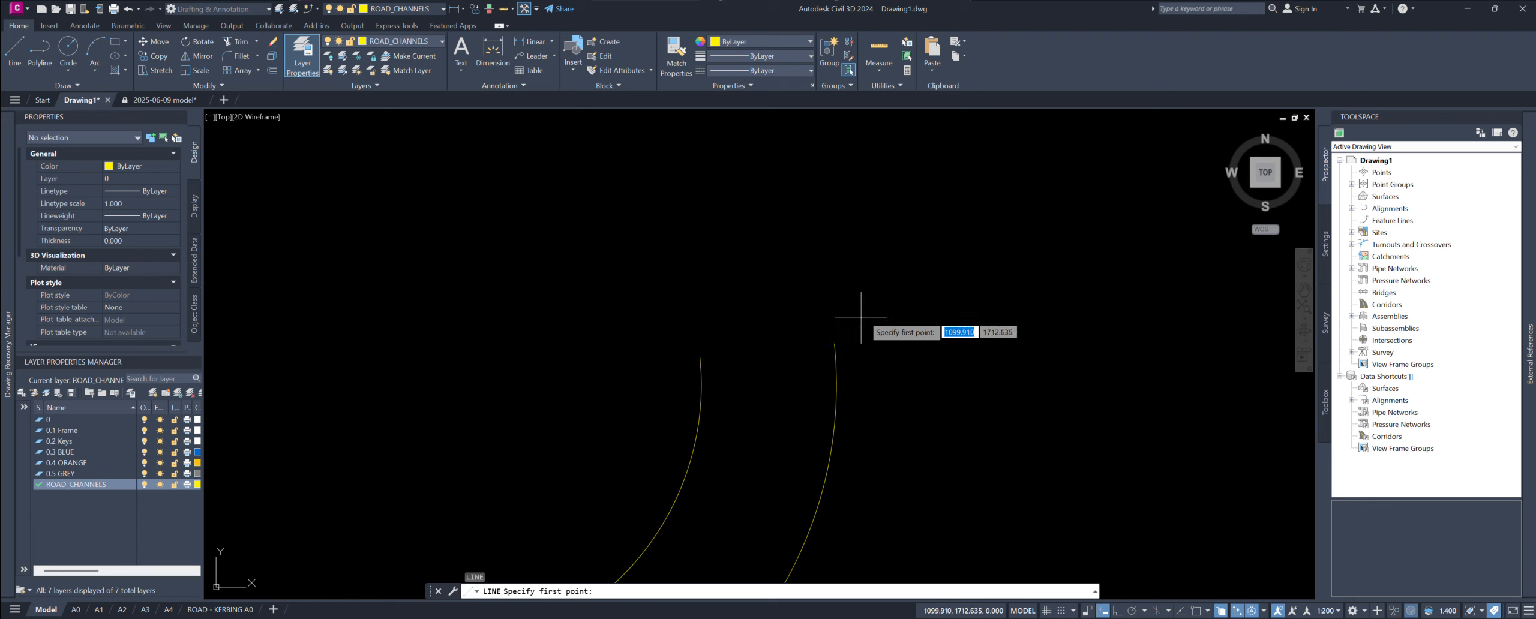
{"action": "middle_click_drag", "start_coordinate": [864, 316], "coordinate": [877, 314]}
{"action": "key", "text": "F3"}
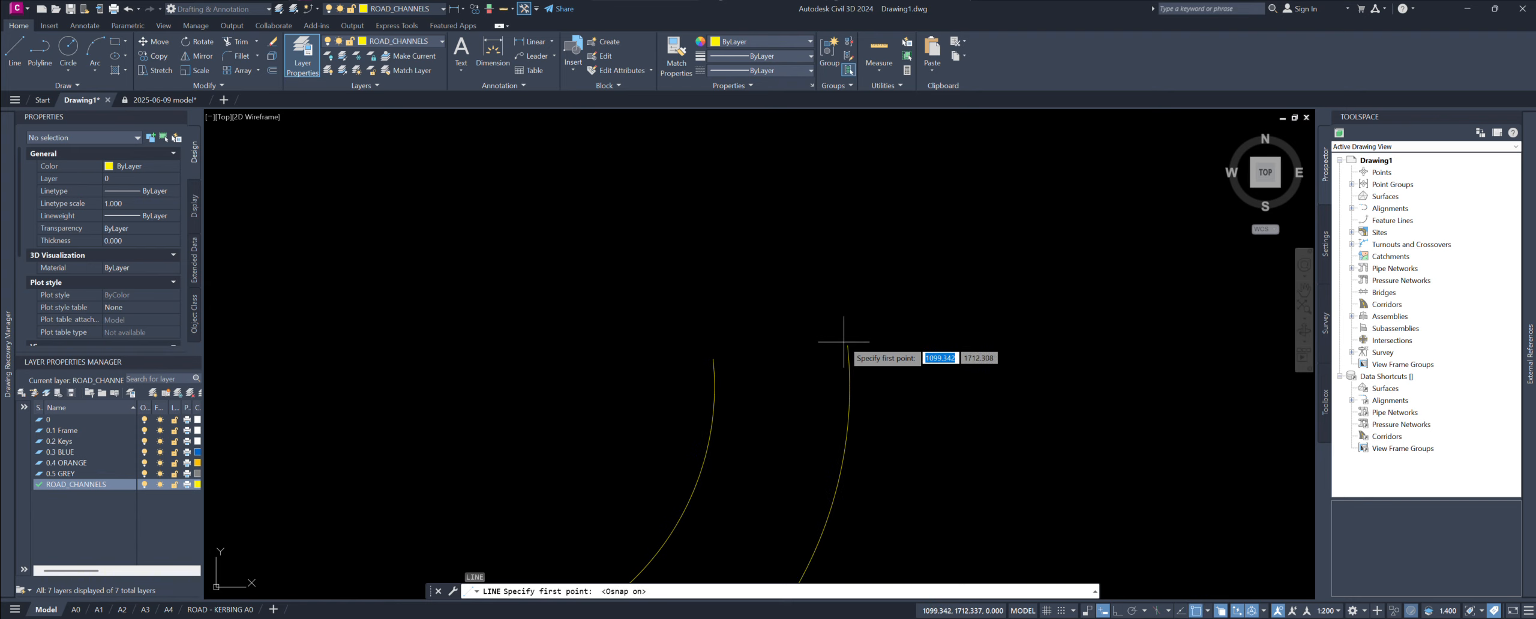
{"action": "left_click", "coordinate": [847, 345]}
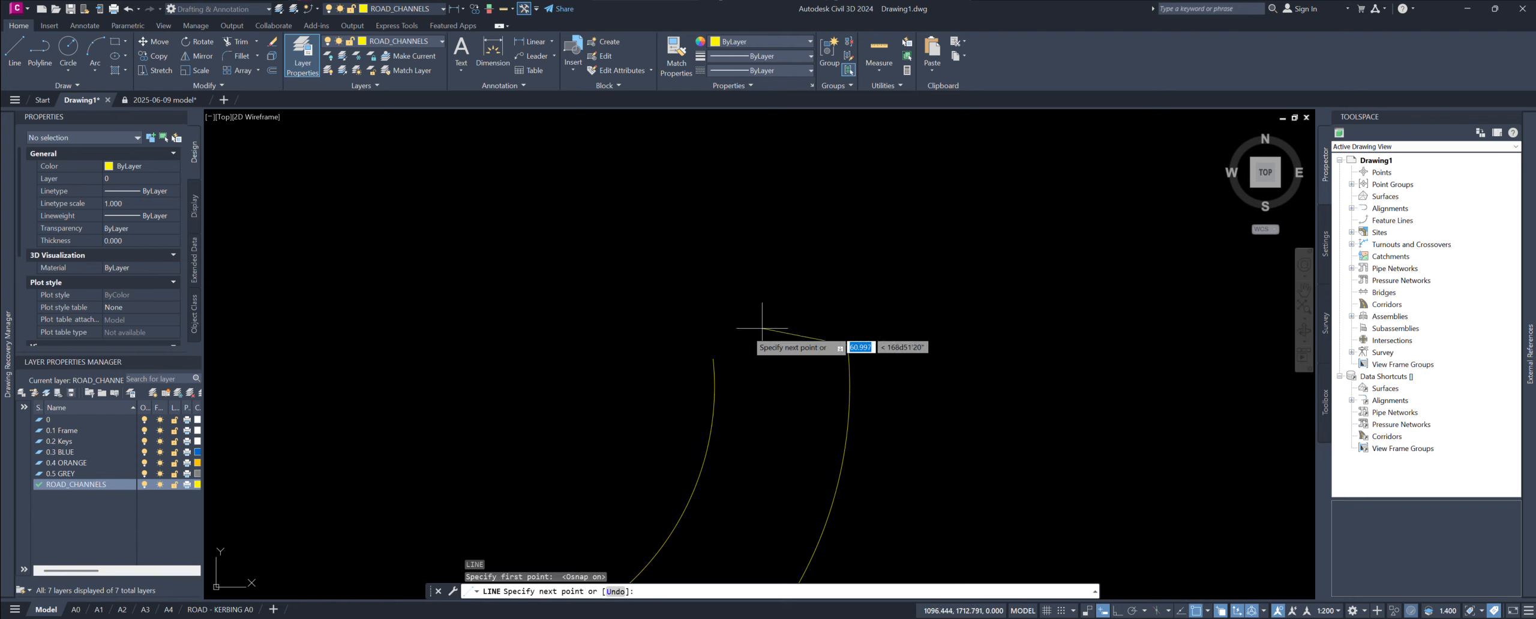
{"action": "left_click", "coordinate": [713, 358]}
{"action": "key", "text": "Return"}
{"action": "scroll", "coordinate": [873, 295], "scroll_direction": "down", "scroll_amount": 3}
{"action": "scroll", "coordinate": [876, 336], "scroll_direction": "down", "scroll_amount": 1}
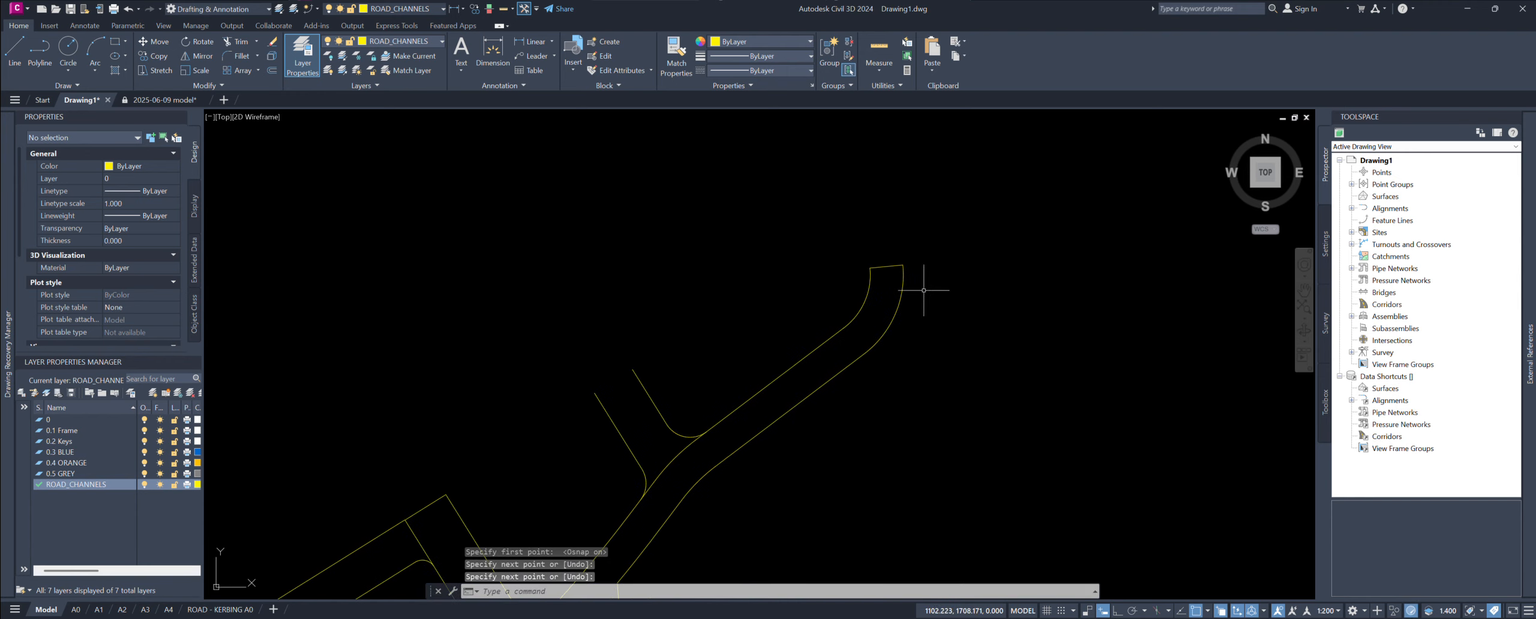
Step: Join the closing line with the two channel polylines at the northeastern road end
{"action": "left_click", "coordinate": [970, 241]}
{"action": "left_click", "coordinate": [731, 308]}
{"action": "middle_click_drag", "start_coordinate": [800, 259], "coordinate": [822, 369]}
{"action": "type", "text": "j"}
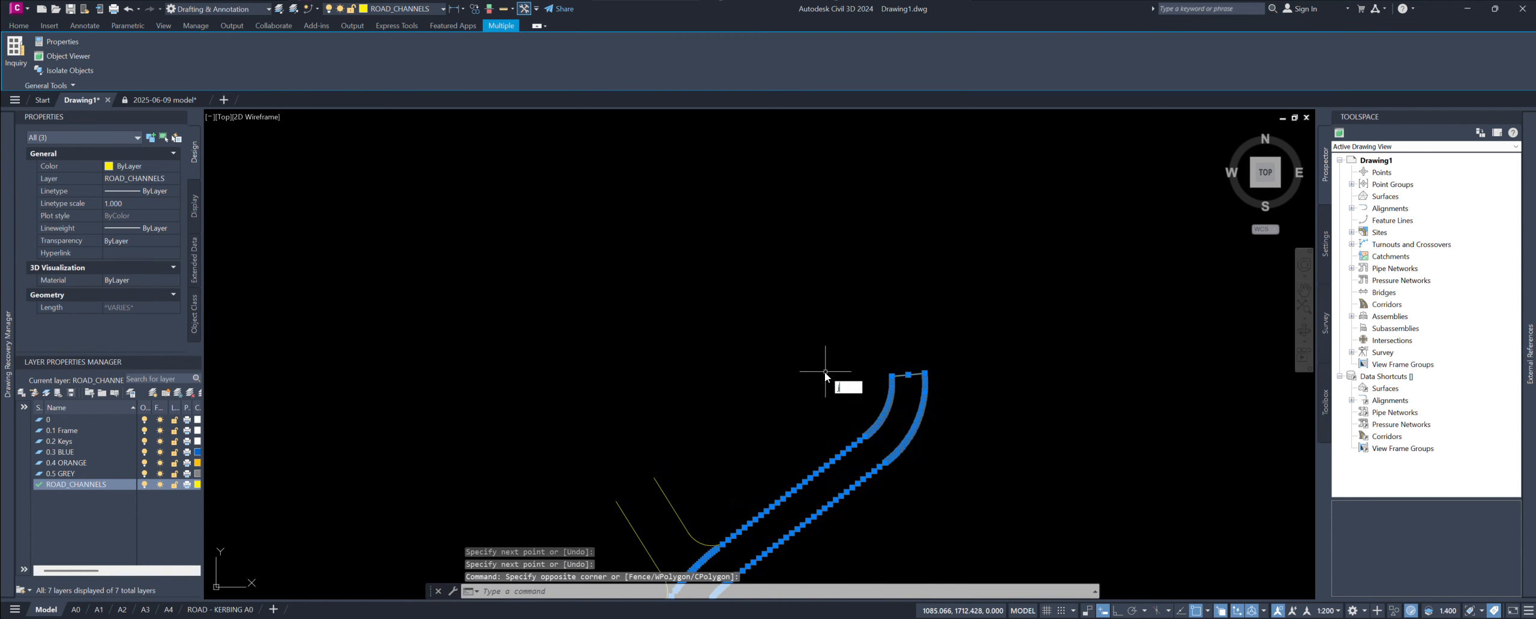
{"action": "key", "text": "Return"}
Step: Stretch the western end vertex of the closing line onto the end of the inner channel polyline
{"action": "left_click", "coordinate": [891, 393]}
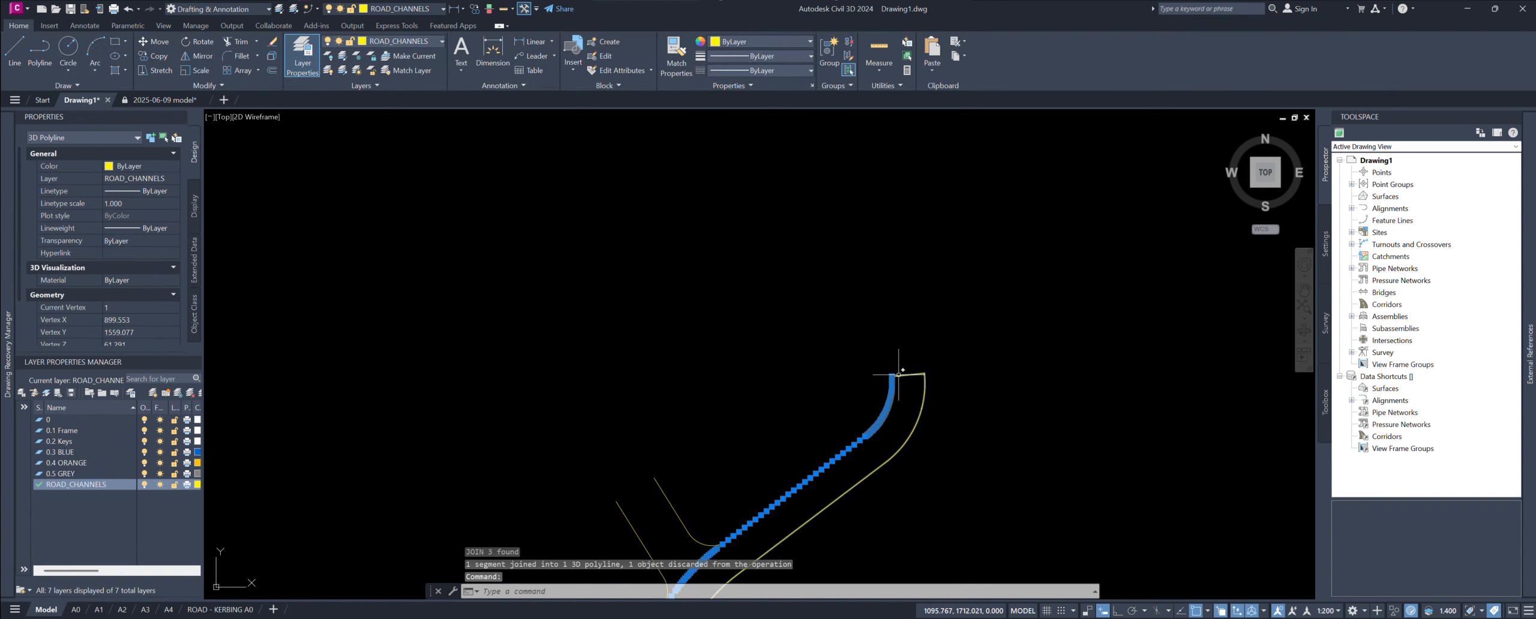
{"action": "scroll", "coordinate": [894, 377], "scroll_direction": "up", "scroll_amount": 10}
{"action": "left_click", "coordinate": [796, 394]}
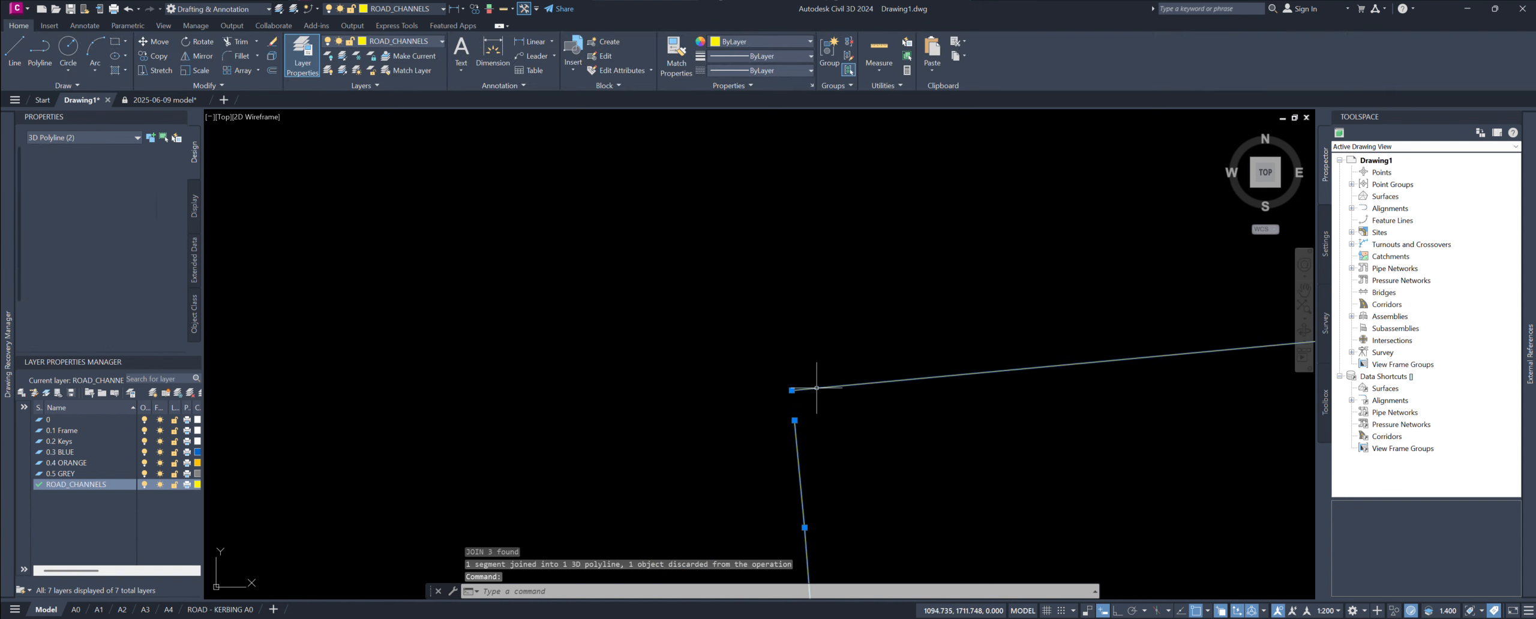
{"action": "left_click", "coordinate": [792, 391]}
{"action": "left_click", "coordinate": [794, 420]}
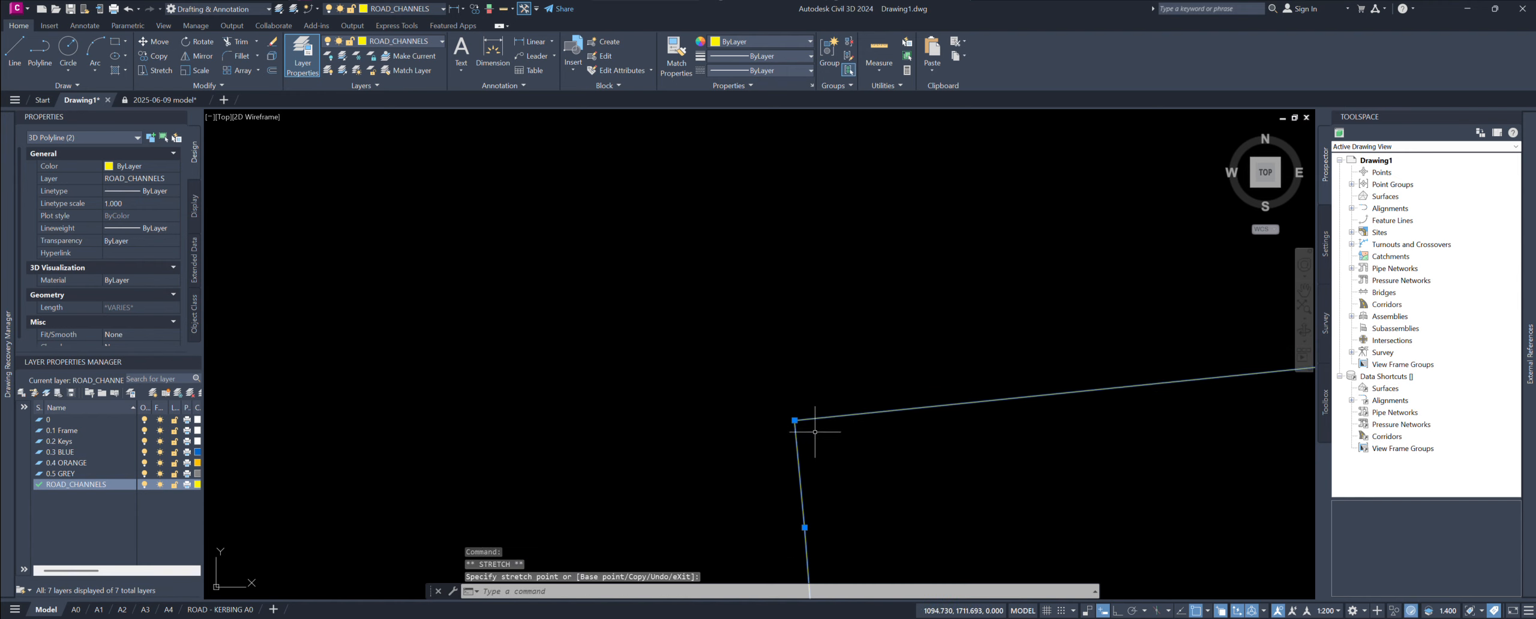
Step: Join the inner channel polyline and the closing polyline at their shared corner, then clear the selection
{"action": "left_click", "coordinate": [828, 452]}
{"action": "left_click", "coordinate": [763, 395]}
{"action": "middle_click_drag", "start_coordinate": [835, 359], "coordinate": [739, 377]}
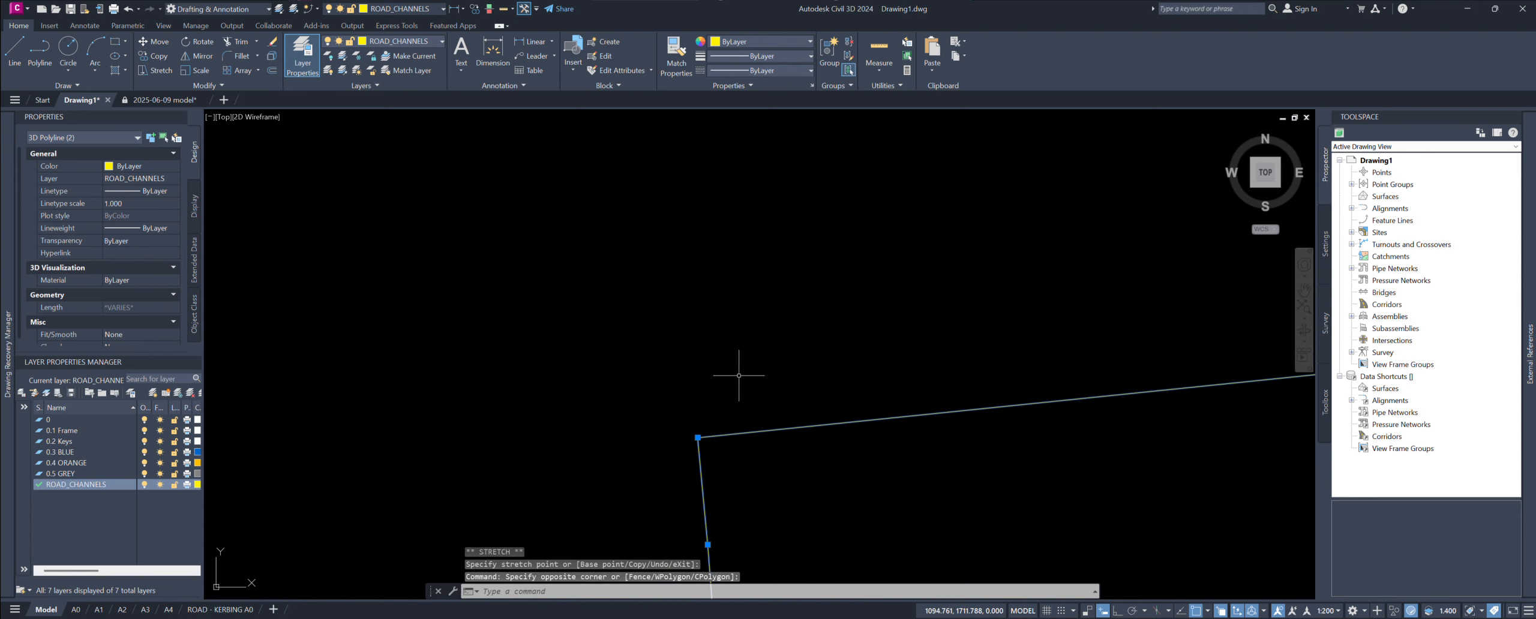
{"action": "type", "text": "j"}
{"action": "key", "text": "Return"}
{"action": "left_click", "coordinate": [782, 428]}
{"action": "scroll", "coordinate": [792, 415], "scroll_direction": "down", "scroll_amount": 14}
{"action": "middle_click_drag", "start_coordinate": [750, 463], "coordinate": [831, 414]}
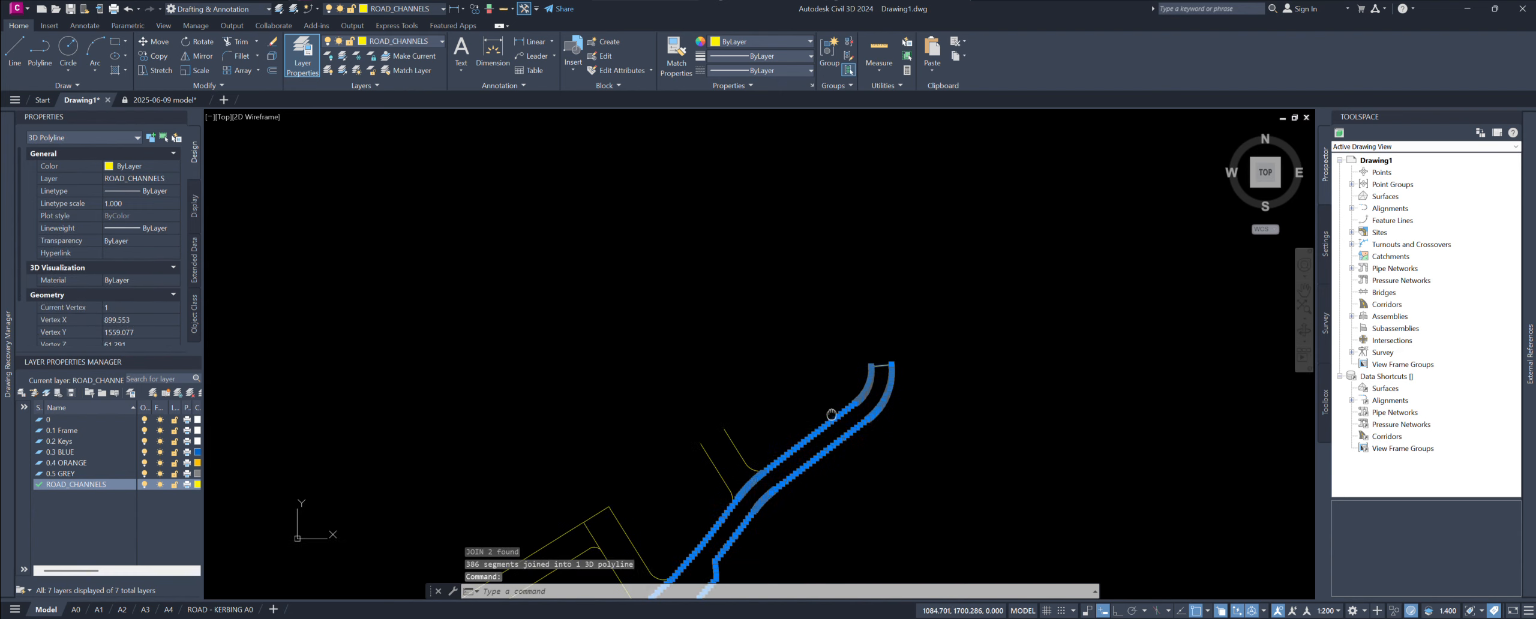
{"action": "scroll", "coordinate": [831, 414], "scroll_direction": "up", "scroll_amount": 12}
{"action": "key", "text": "Escape"}
{"action": "key", "text": "Escape"}
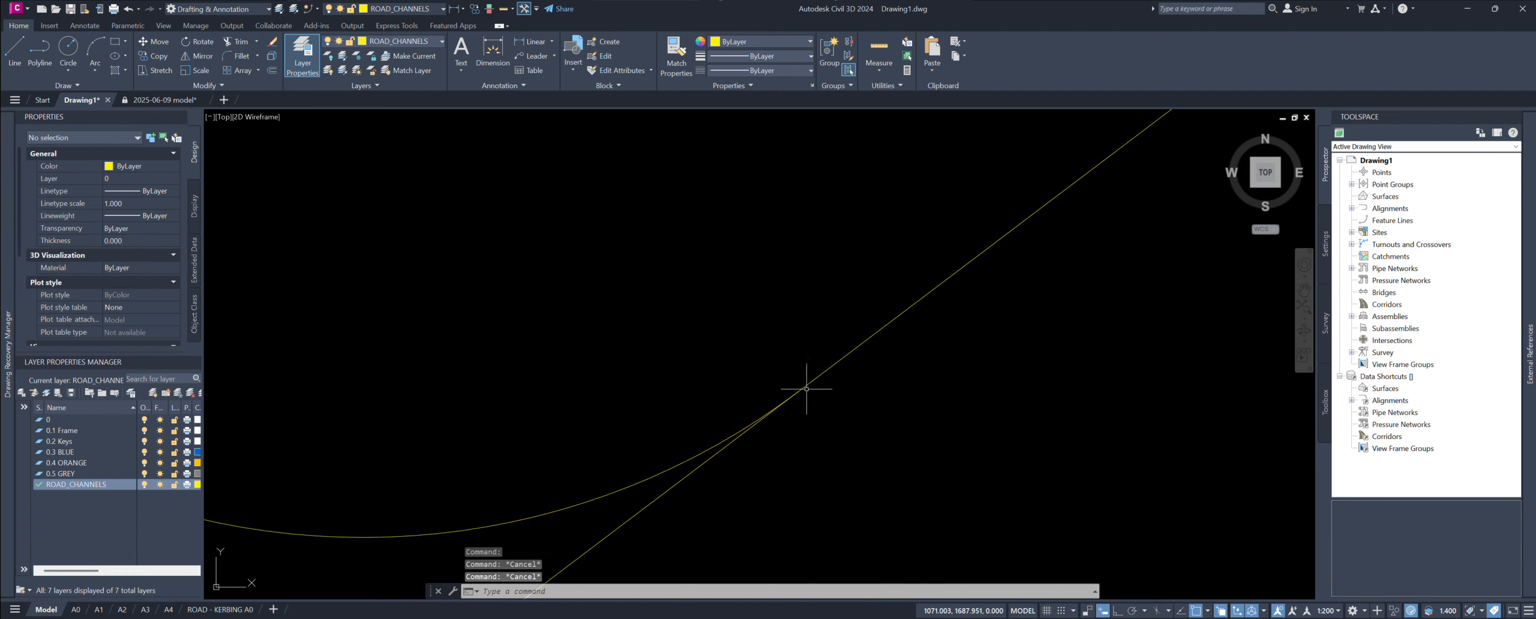
Step: Break the inner channel polyline at the side road's eastern junction curve, removing the section just past the curve's tangent point
{"action": "left_click", "coordinate": [685, 484]}
{"action": "middle_click_drag", "start_coordinate": [827, 437], "coordinate": [795, 473]}
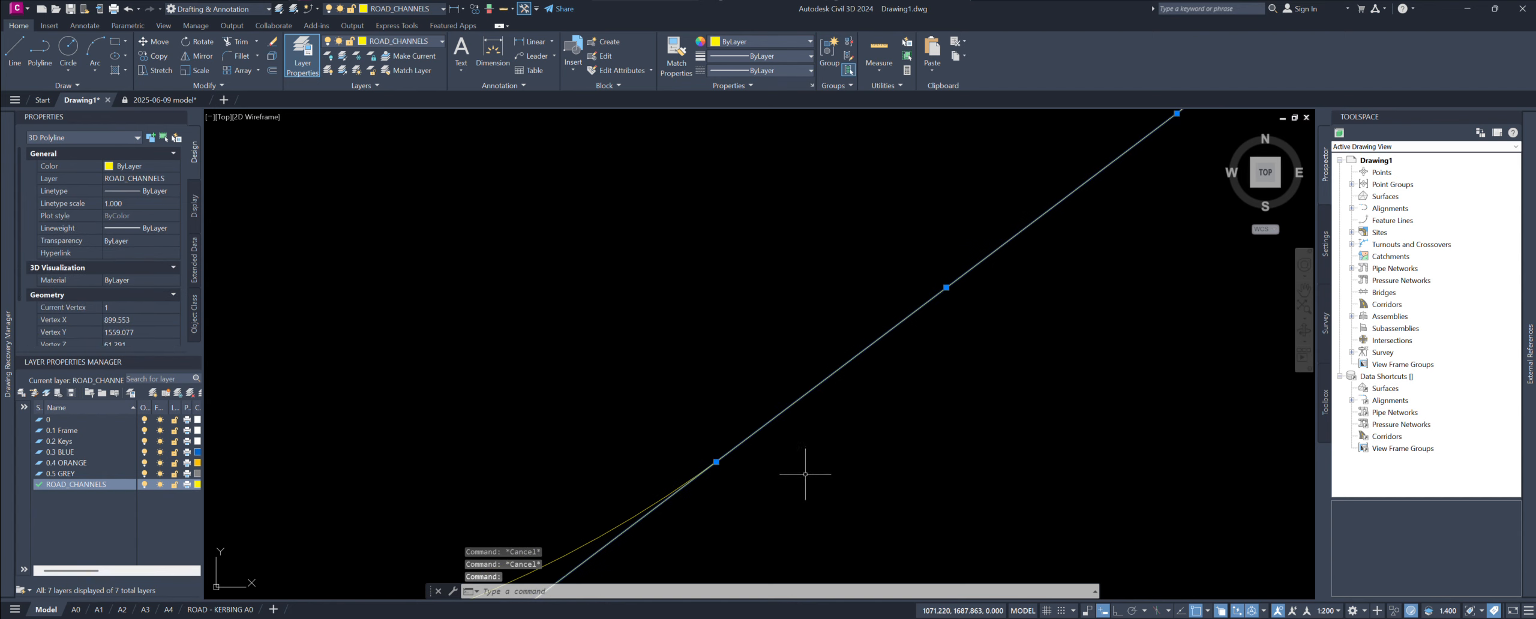
{"action": "type", "text": "BREAKUP"}
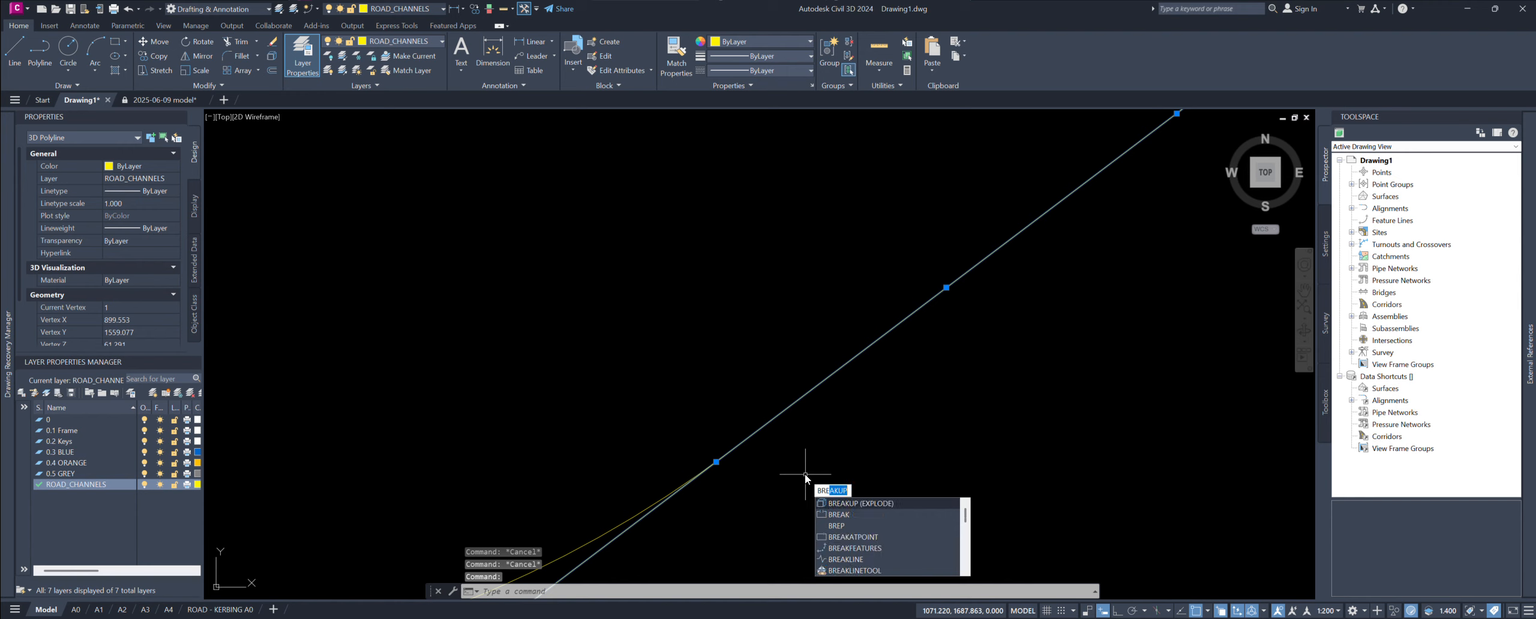
{"action": "left_click", "coordinate": [852, 514]}
{"action": "middle_click_drag", "start_coordinate": [704, 508], "coordinate": [680, 501]}
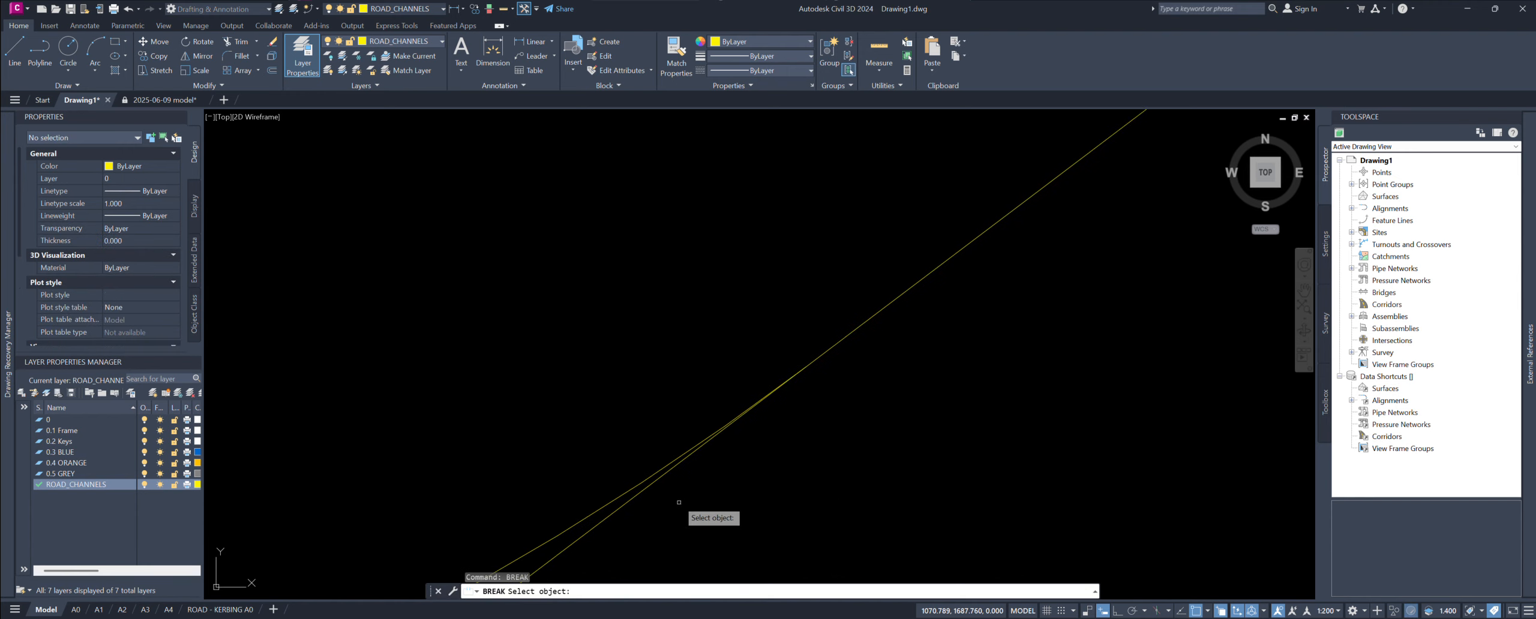
{"action": "left_click", "coordinate": [668, 473]}
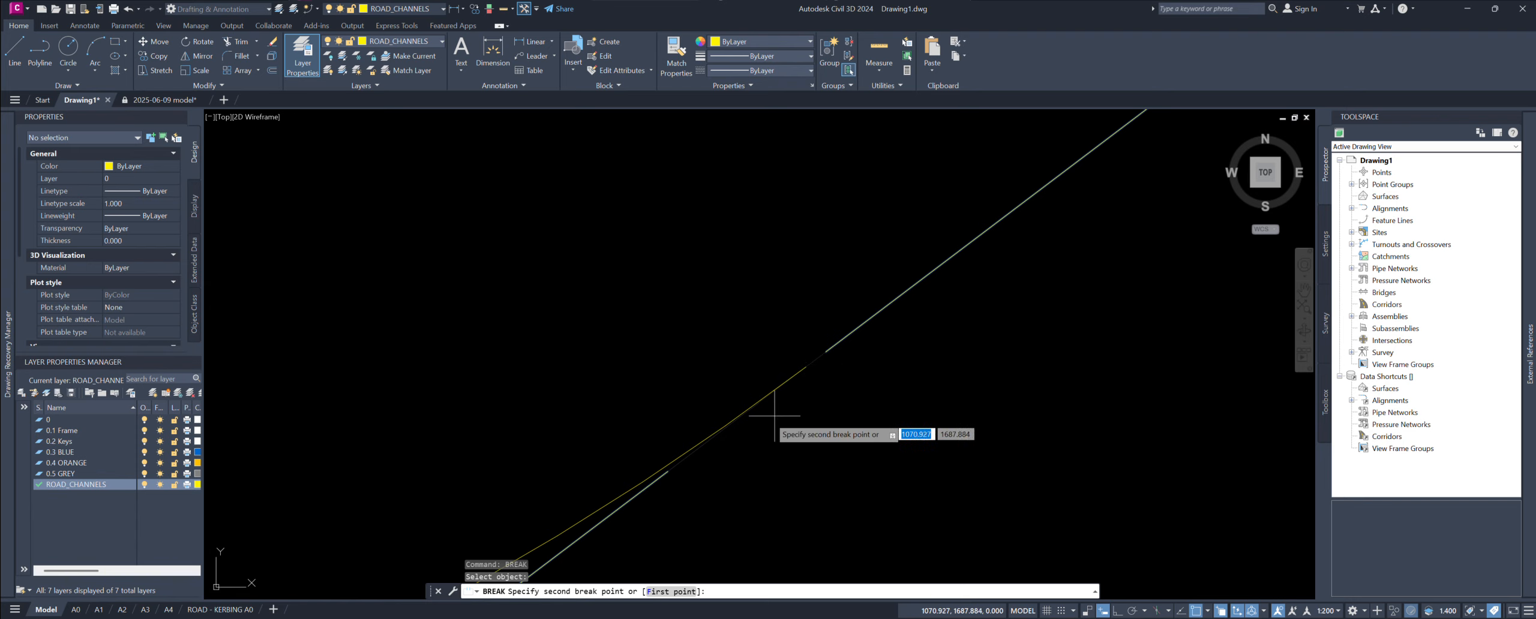
{"action": "left_click", "coordinate": [828, 369]}
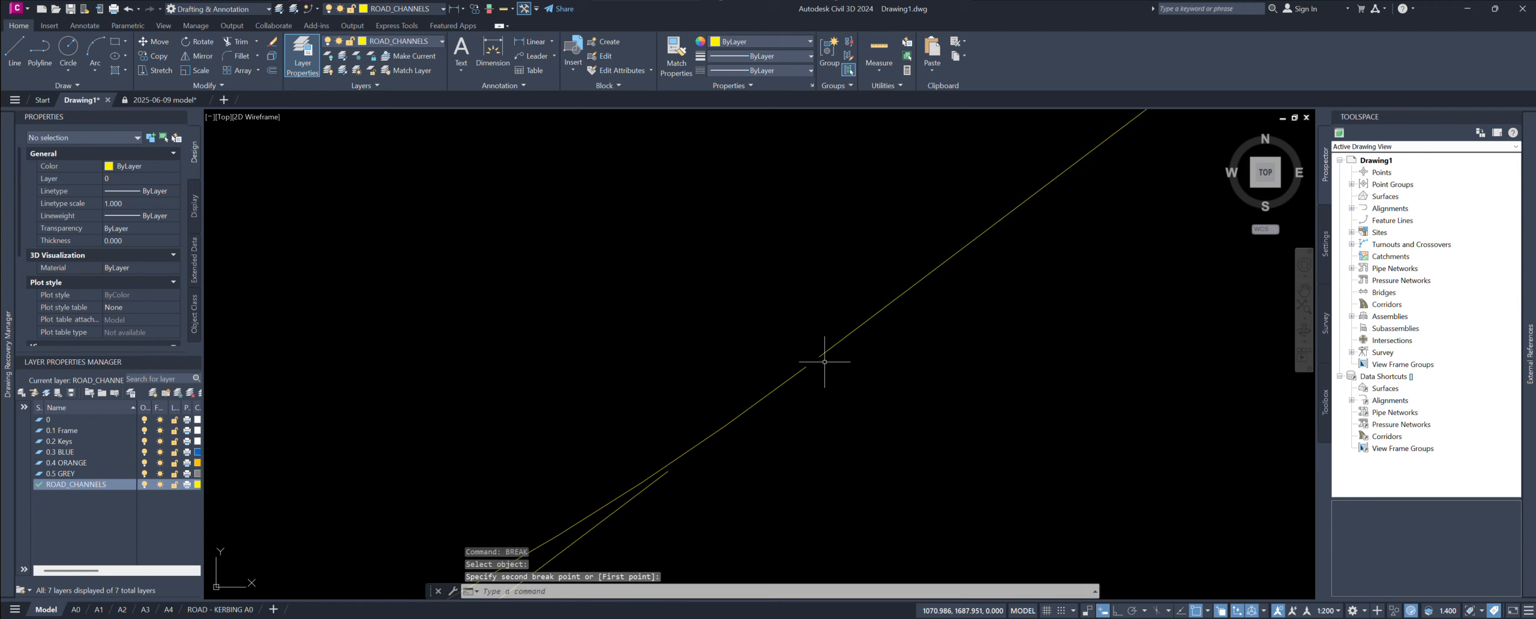
Step: Stretch the cut end of the northeastern channel polyline onto the end of the side road's eastern junction curve
{"action": "left_click", "coordinate": [822, 355]}
{"action": "left_click", "coordinate": [820, 356]}
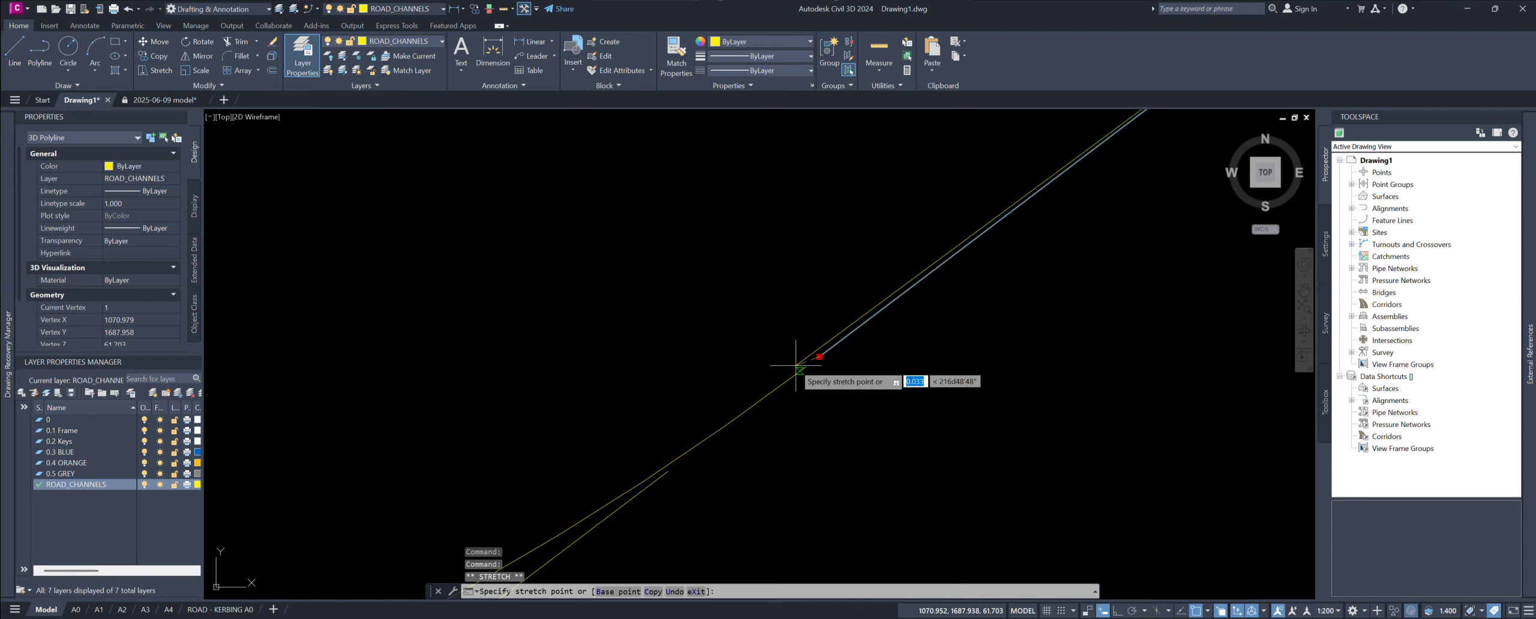
{"action": "left_click", "coordinate": [801, 367]}
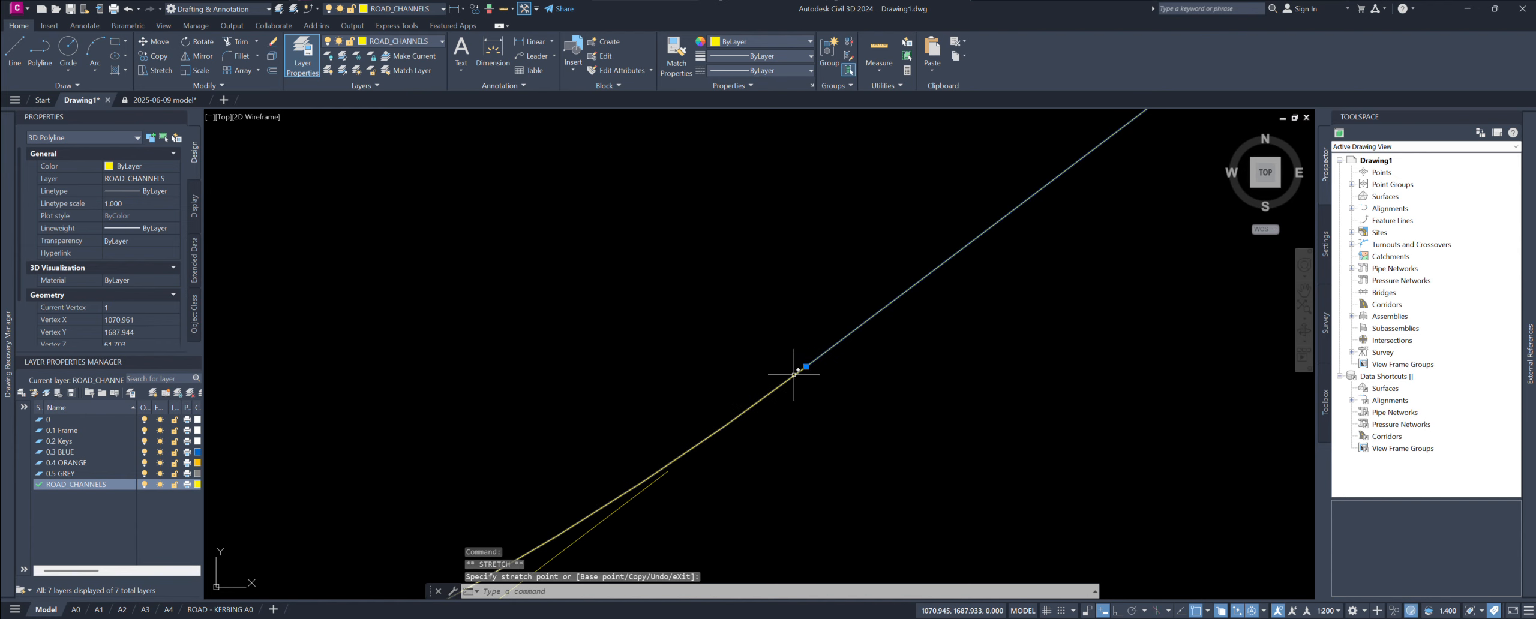
Step: Join the eastern junction curve to the northeastern channel polyline, check the joined line's extent, and clear the selection
{"action": "left_click", "coordinate": [794, 375]}
{"action": "scroll", "coordinate": [752, 366], "scroll_direction": "down", "scroll_amount": 10}
{"action": "middle_click_drag", "start_coordinate": [686, 322], "coordinate": [718, 447]}
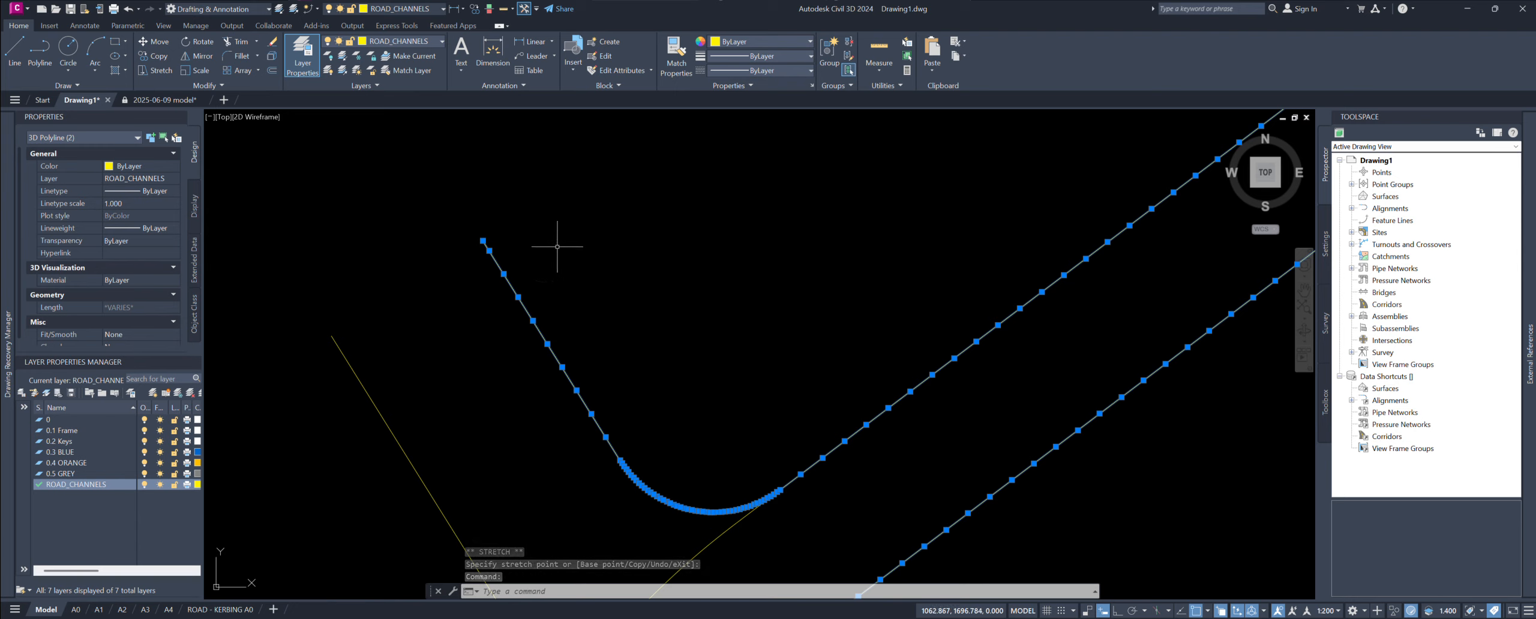
{"action": "key", "text": "Escape"}
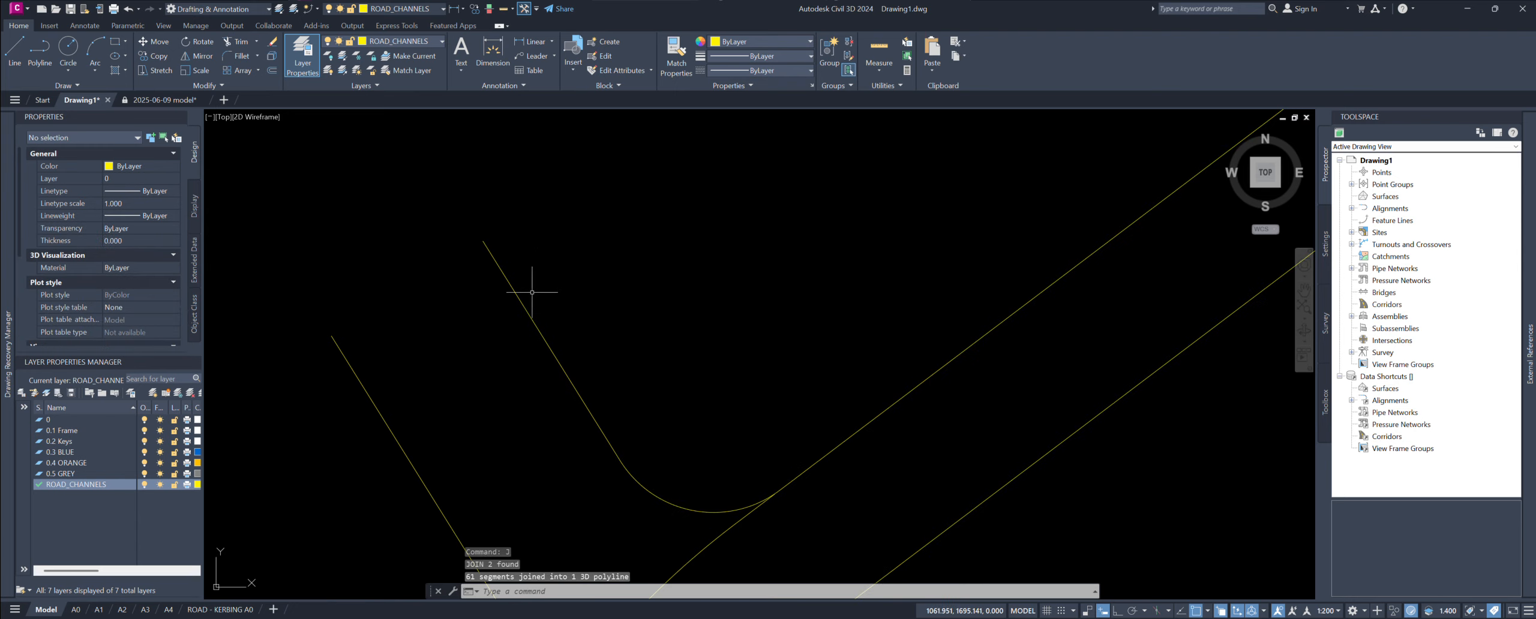
{"action": "left_click", "coordinate": [522, 305]}
{"action": "middle_click_drag", "start_coordinate": [677, 289], "coordinate": [757, 289]}
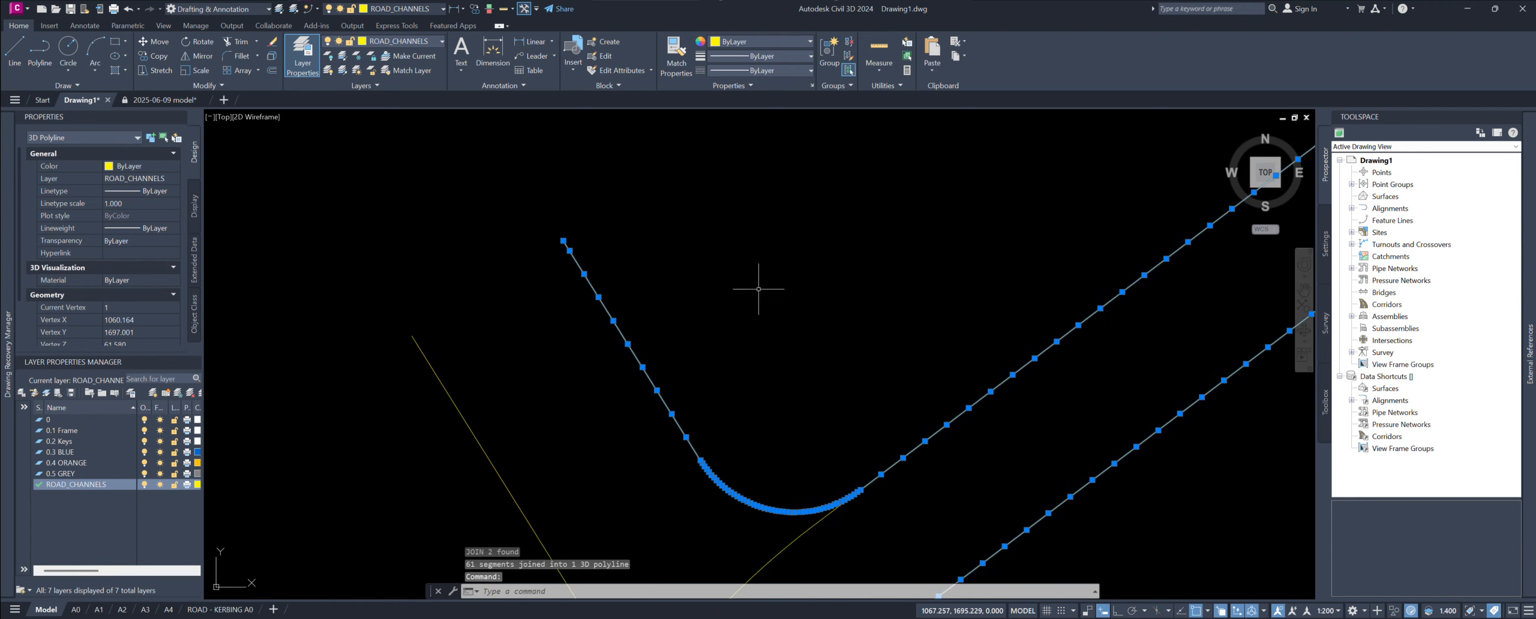
{"action": "key", "text": "Escape"}
{"action": "key", "text": "Escape"}
Step: Draw a line closing the side road's open northwestern end between the ends of its two channel lines
{"action": "key", "text": "Return"}
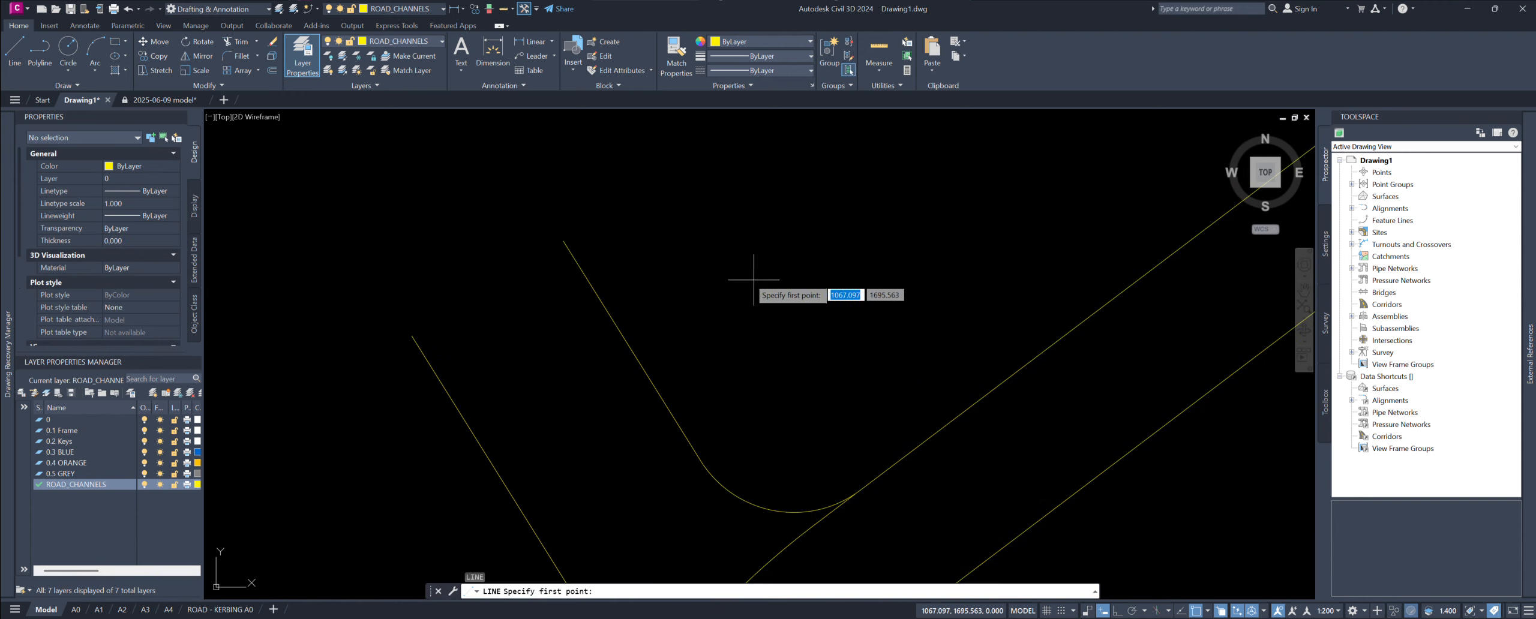
{"action": "left_click", "coordinate": [562, 241]}
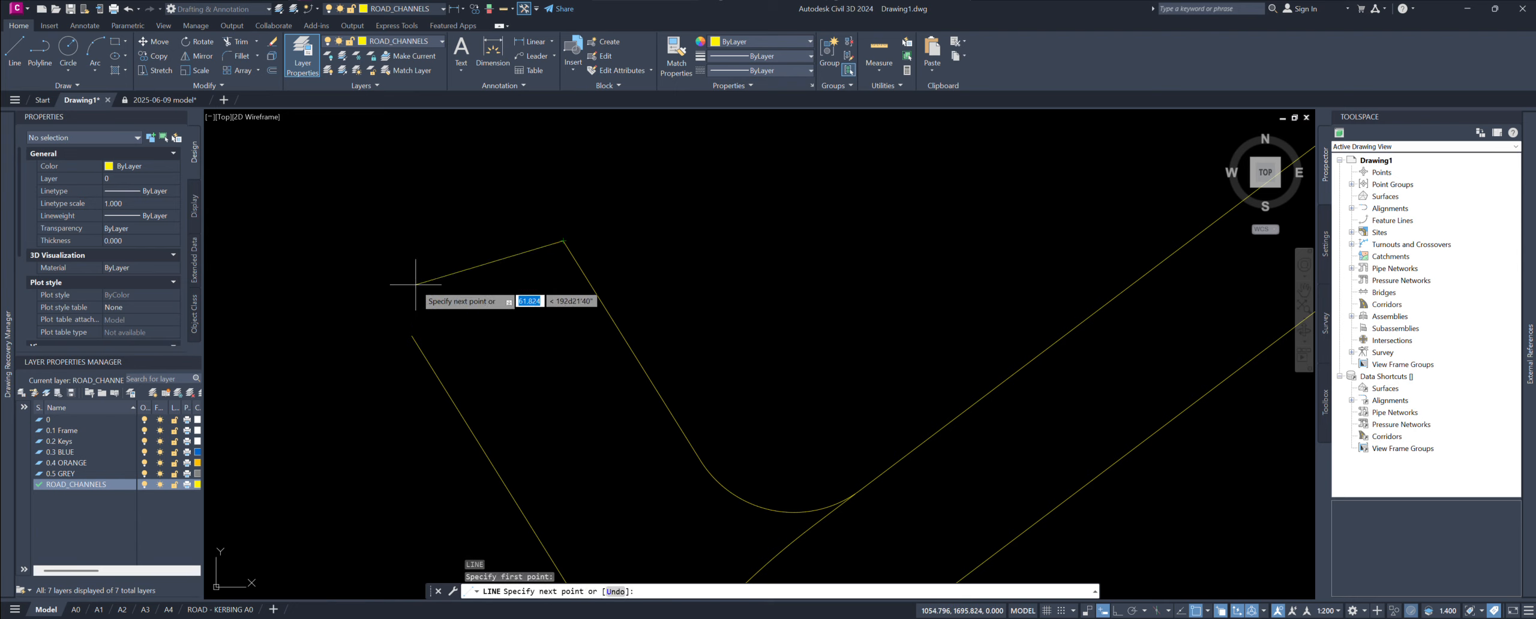
{"action": "left_click", "coordinate": [411, 335]}
{"action": "key", "text": "Return"}
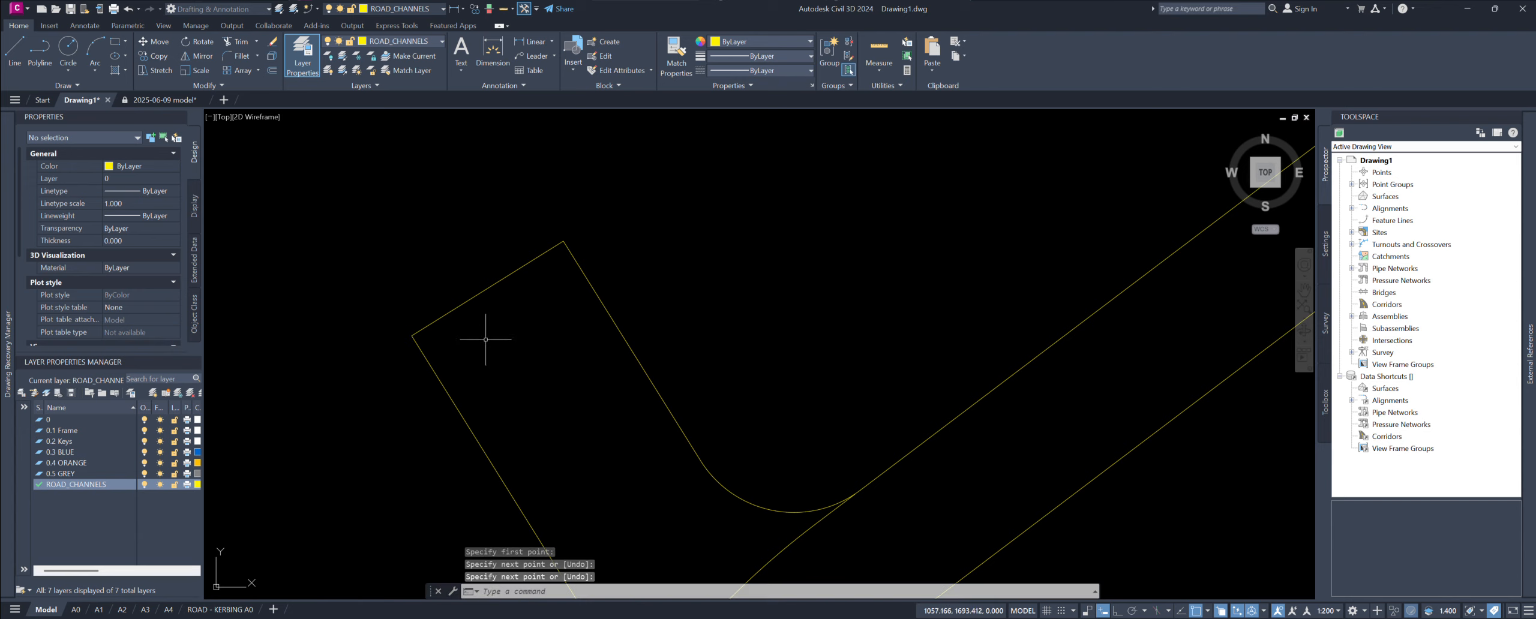
Step: Join the side road's closing line with the two channel polylines on either side of it
{"action": "scroll", "coordinate": [383, 326], "scroll_direction": "up", "scroll_amount": 8}
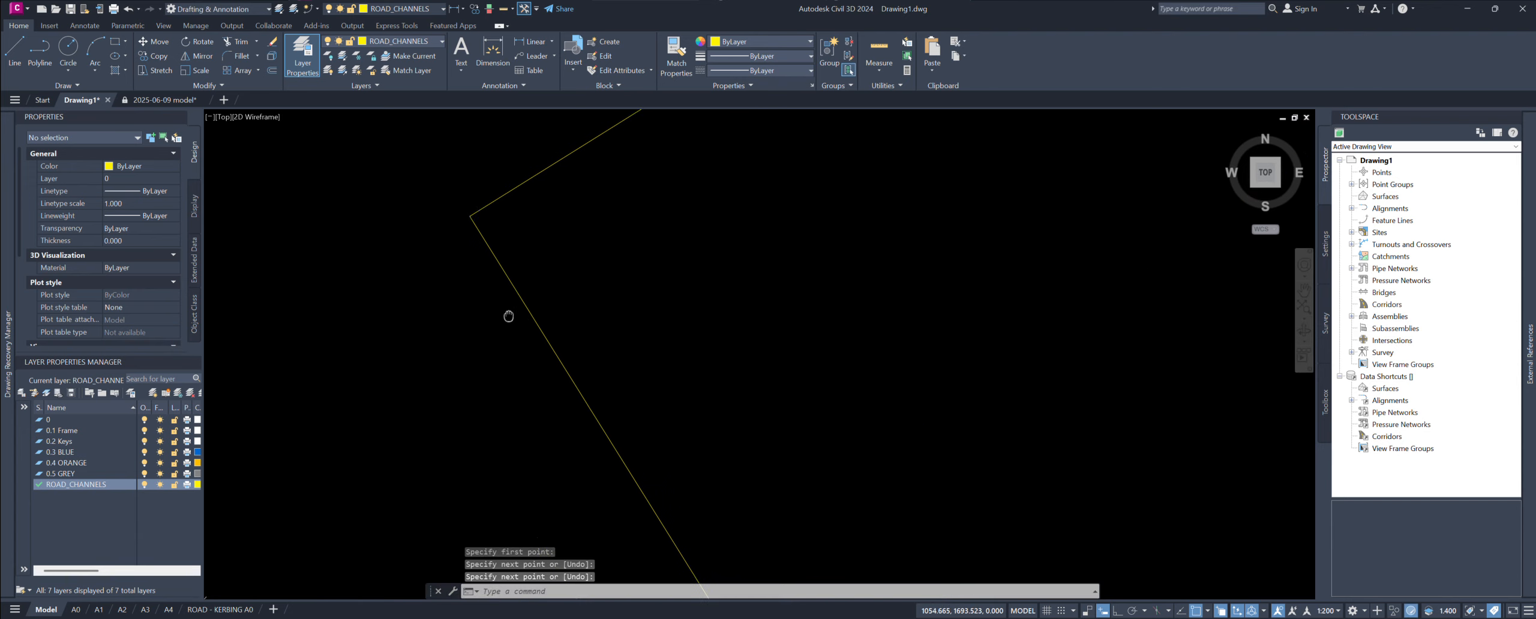
{"action": "scroll", "coordinate": [536, 375], "scroll_direction": "down", "scroll_amount": 8}
{"action": "left_click", "coordinate": [737, 312]}
{"action": "left_click", "coordinate": [566, 275]}
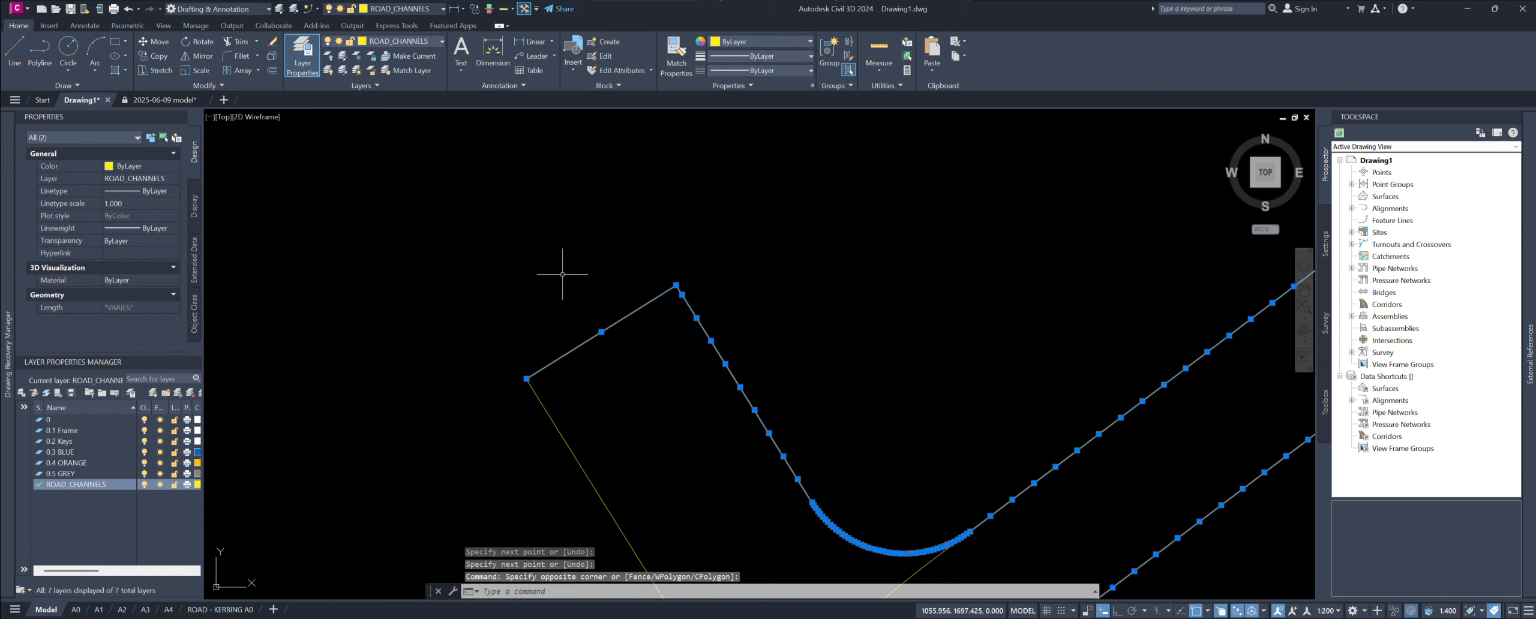
{"action": "left_click", "coordinate": [614, 403]}
{"action": "left_click", "coordinate": [360, 335]}
{"action": "middle_click_drag", "start_coordinate": [471, 296], "coordinate": [474, 331]}
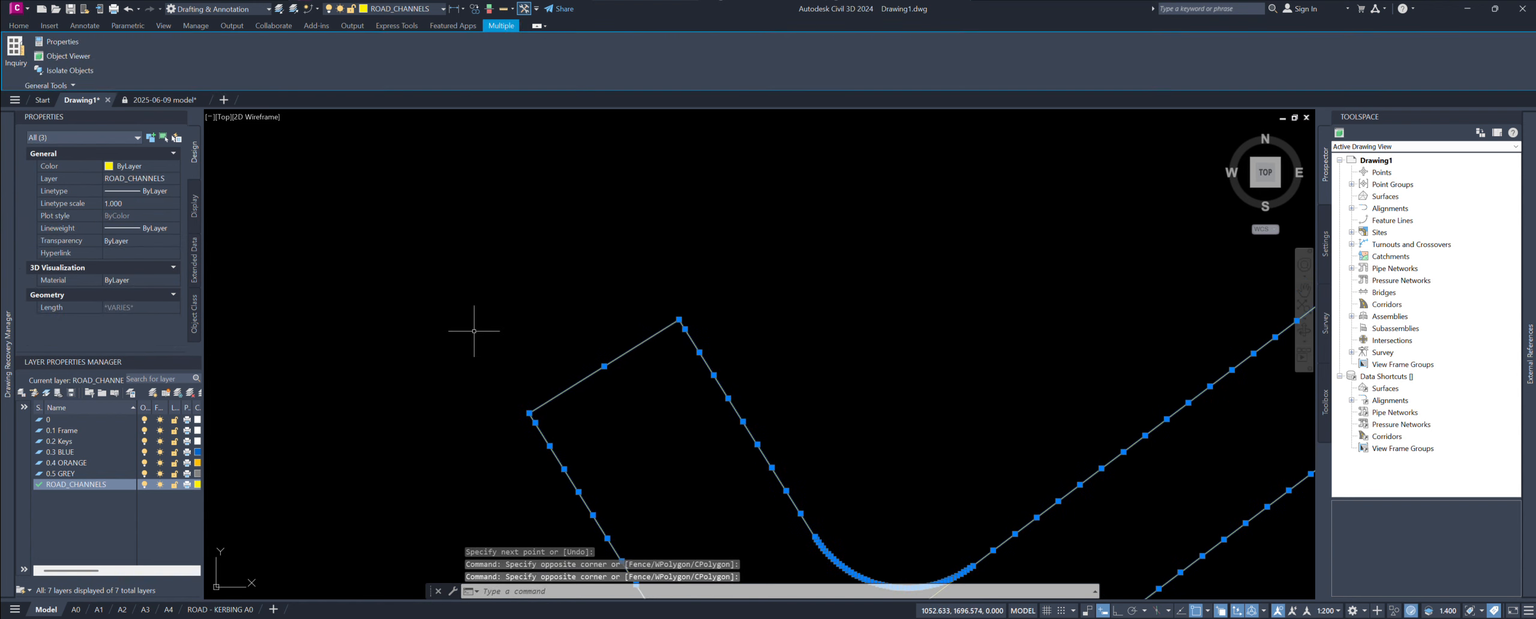
{"action": "type", "text": "j"}
{"action": "key", "text": "Return"}
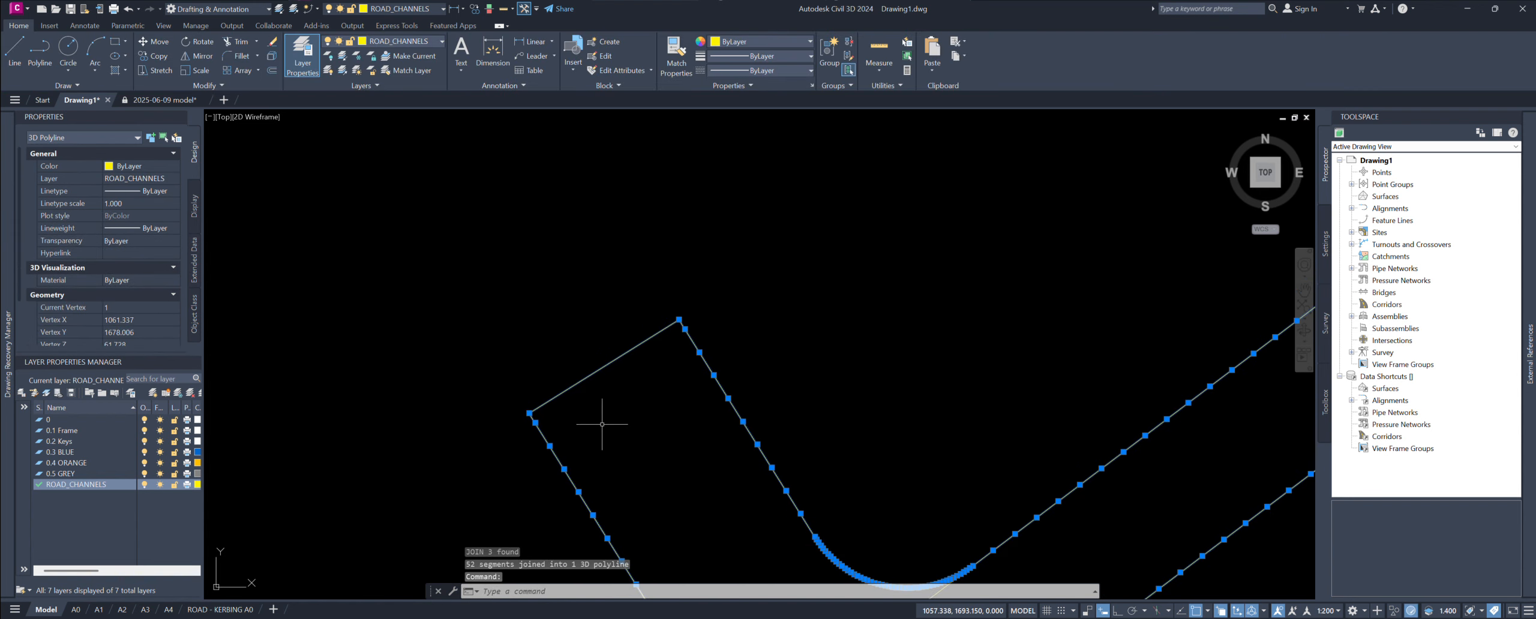
Step: Break the main channel polyline at the side road's western junction curve, removing the section around the curve's tangent point
{"action": "scroll", "coordinate": [674, 354], "scroll_direction": "down", "scroll_amount": 5}
{"action": "scroll", "coordinate": [674, 354], "scroll_direction": "up", "scroll_amount": 10}
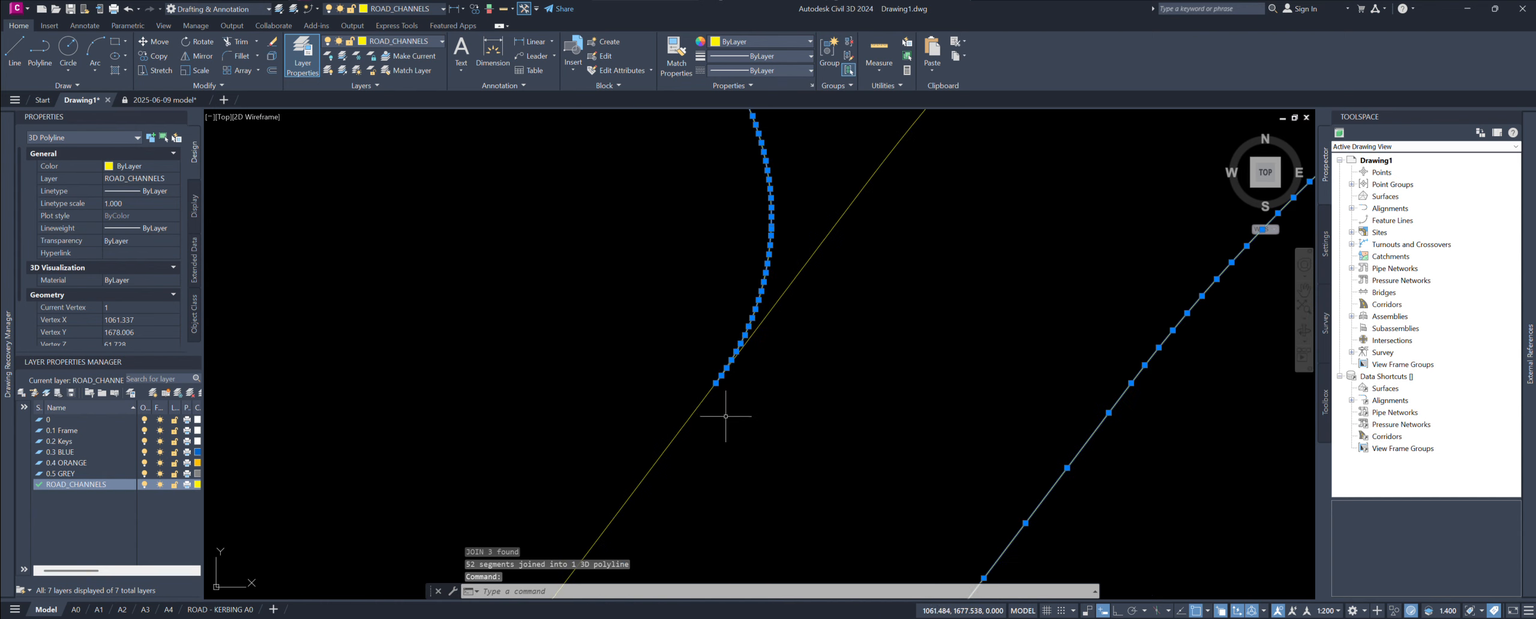
{"action": "middle_click_drag", "start_coordinate": [712, 411], "coordinate": [718, 421]}
{"action": "key", "text": "Escape"}
{"action": "key", "text": "Escape"}
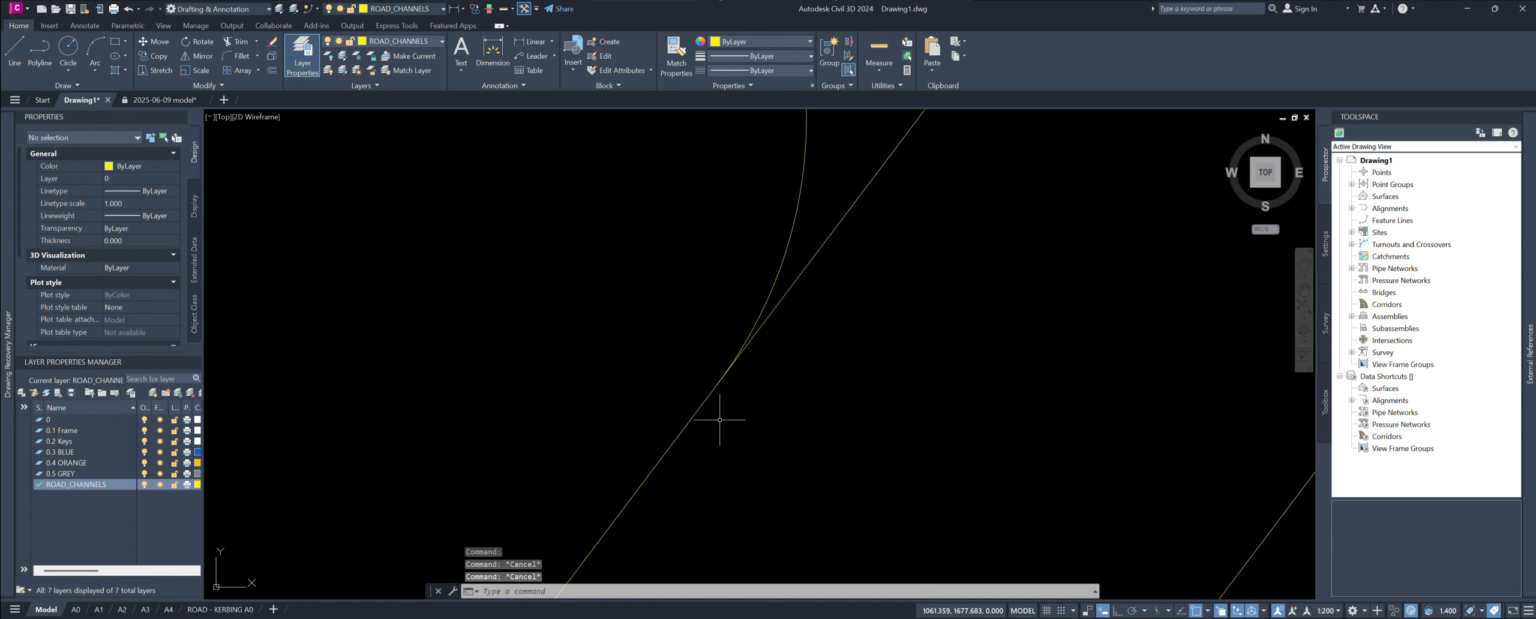
{"action": "type", "text": "br"}
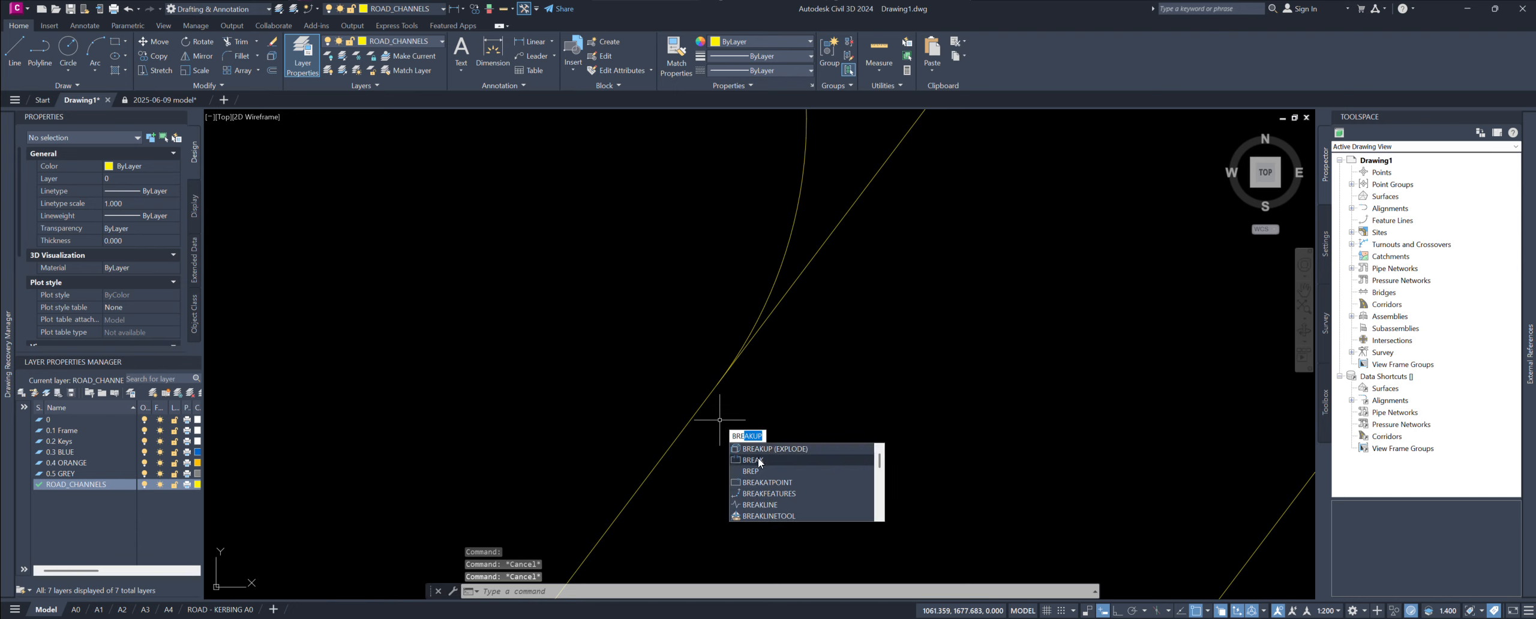
{"action": "key", "text": "Return"}
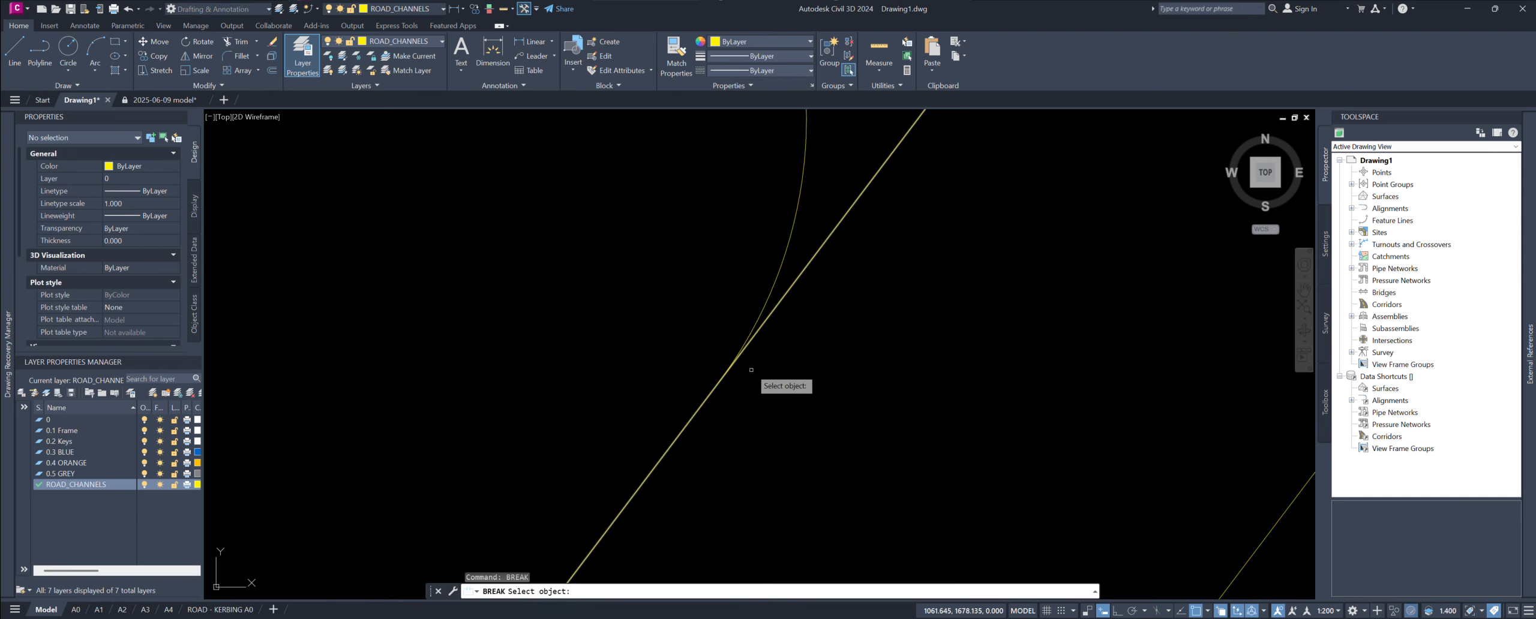
{"action": "scroll", "coordinate": [751, 369], "scroll_direction": "down", "scroll_amount": 2}
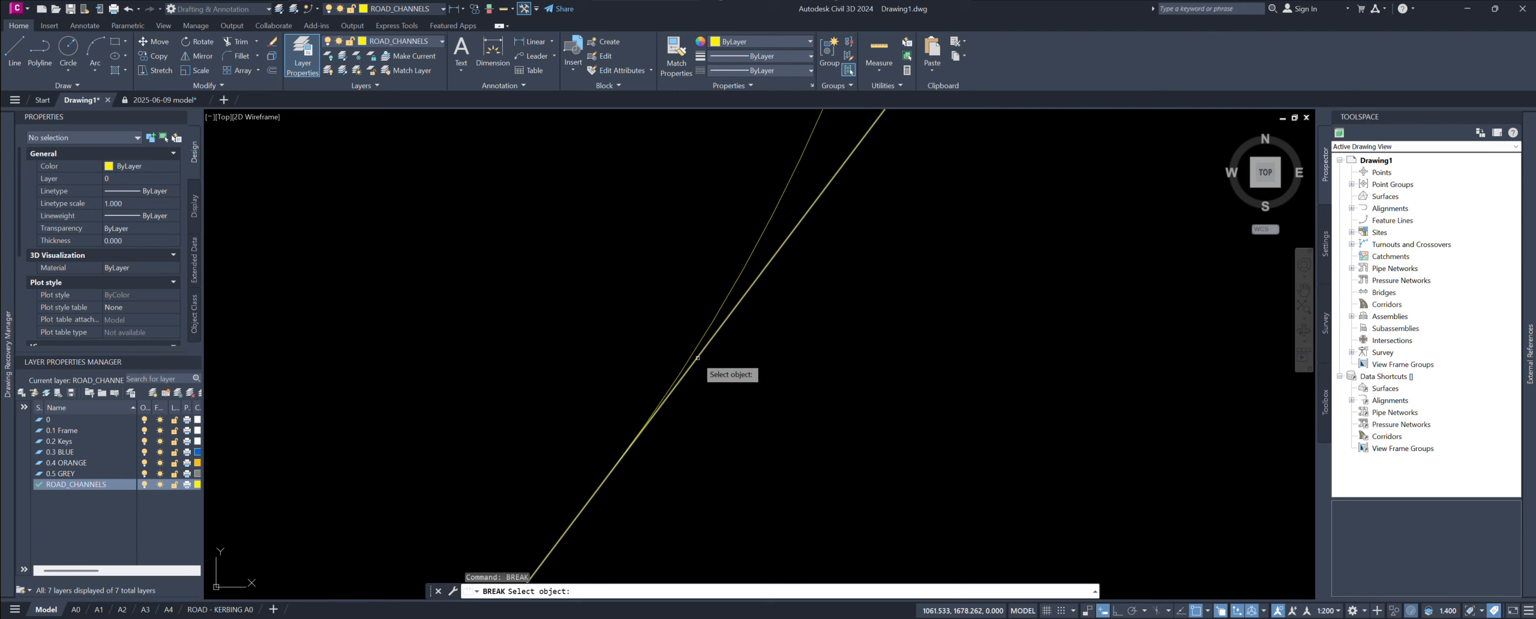
{"action": "left_click", "coordinate": [697, 357]}
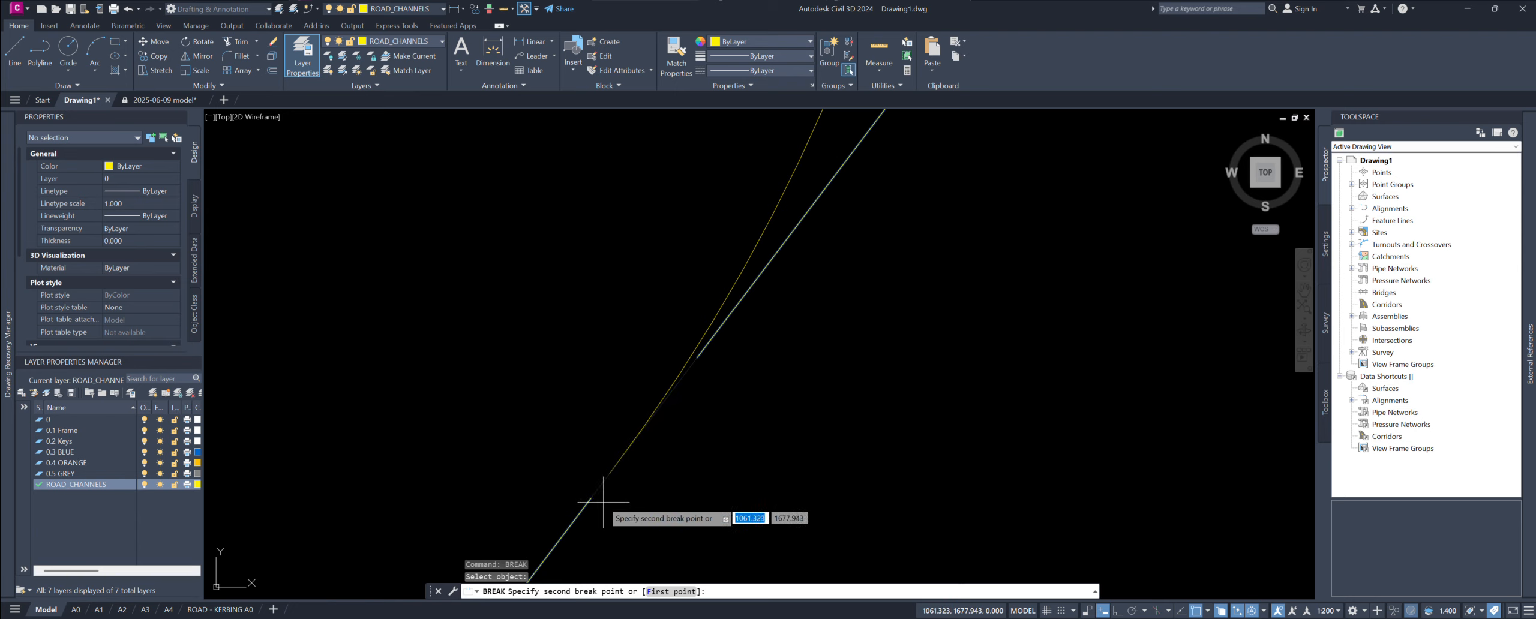
{"action": "scroll", "coordinate": [723, 414], "scroll_direction": "up", "scroll_amount": 3}
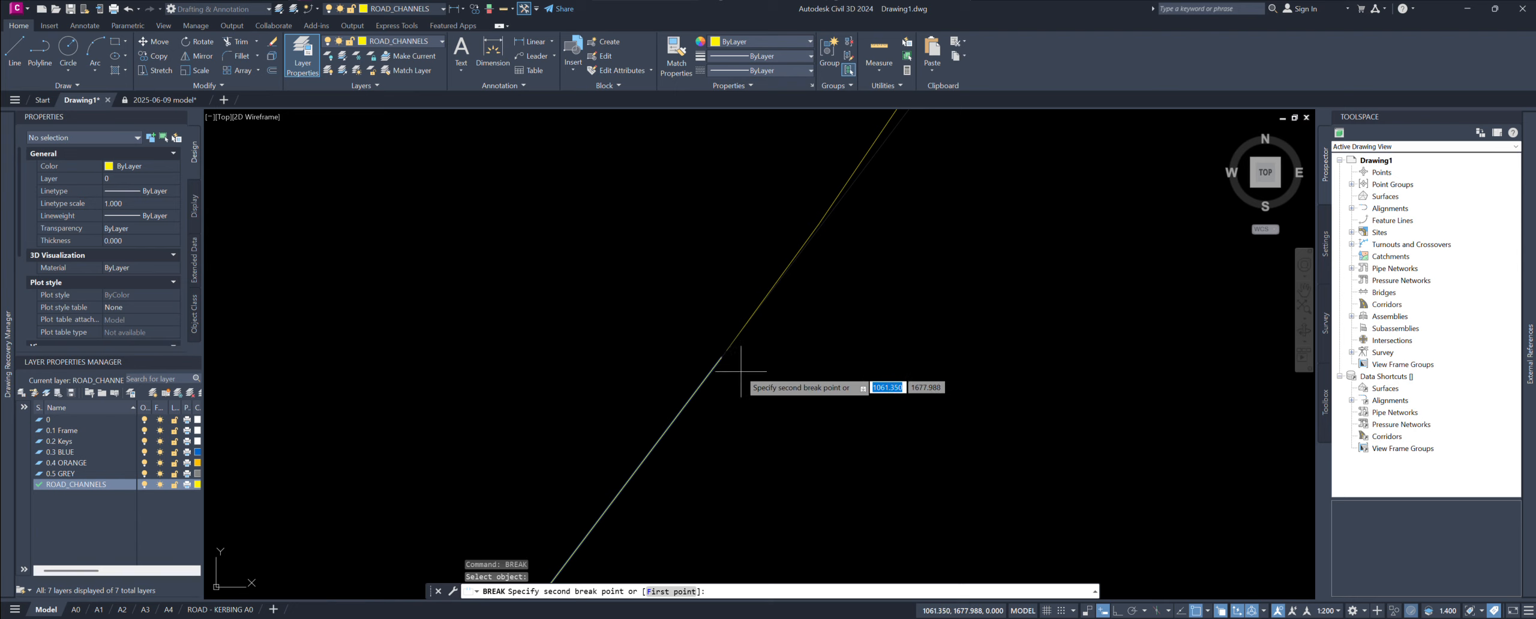
{"action": "left_click", "coordinate": [740, 370]}
Step: Stretch the cut end of the southwestern main channel polyline onto the end of the western junction curve
{"action": "left_click", "coordinate": [716, 366]}
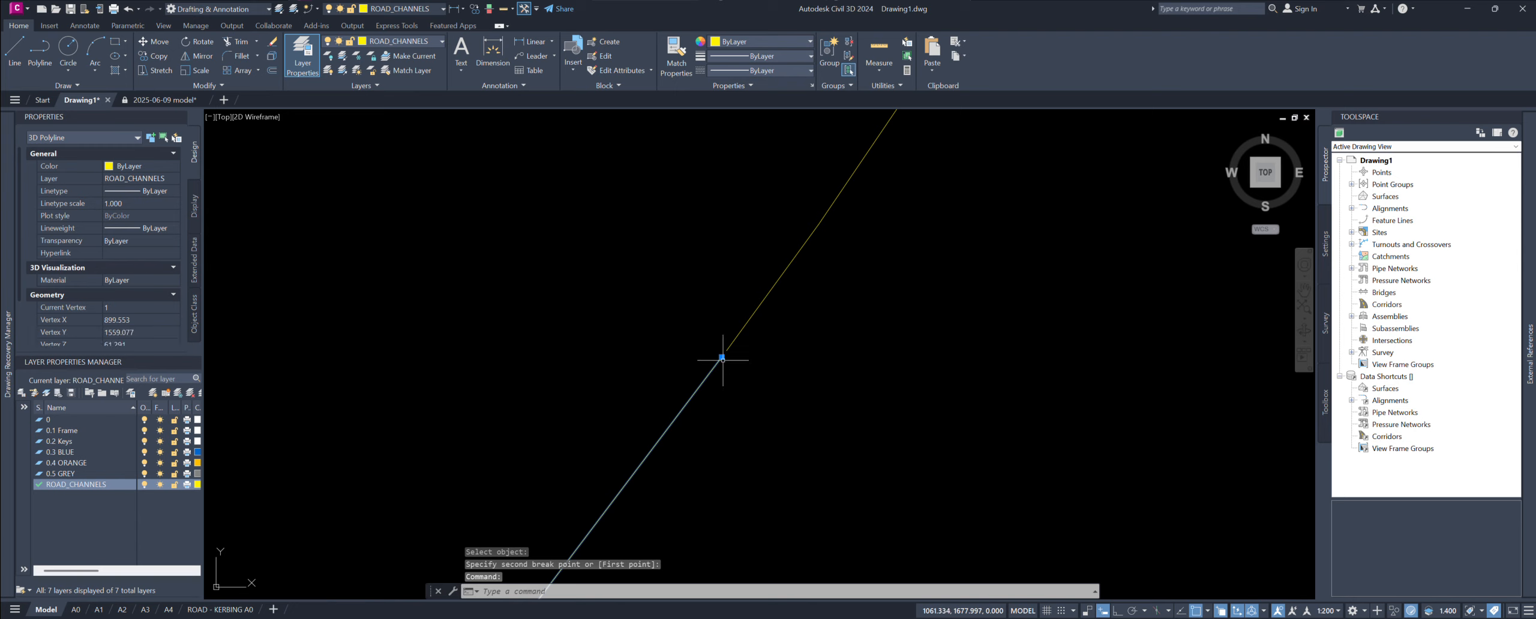
{"action": "left_click", "coordinate": [722, 358]}
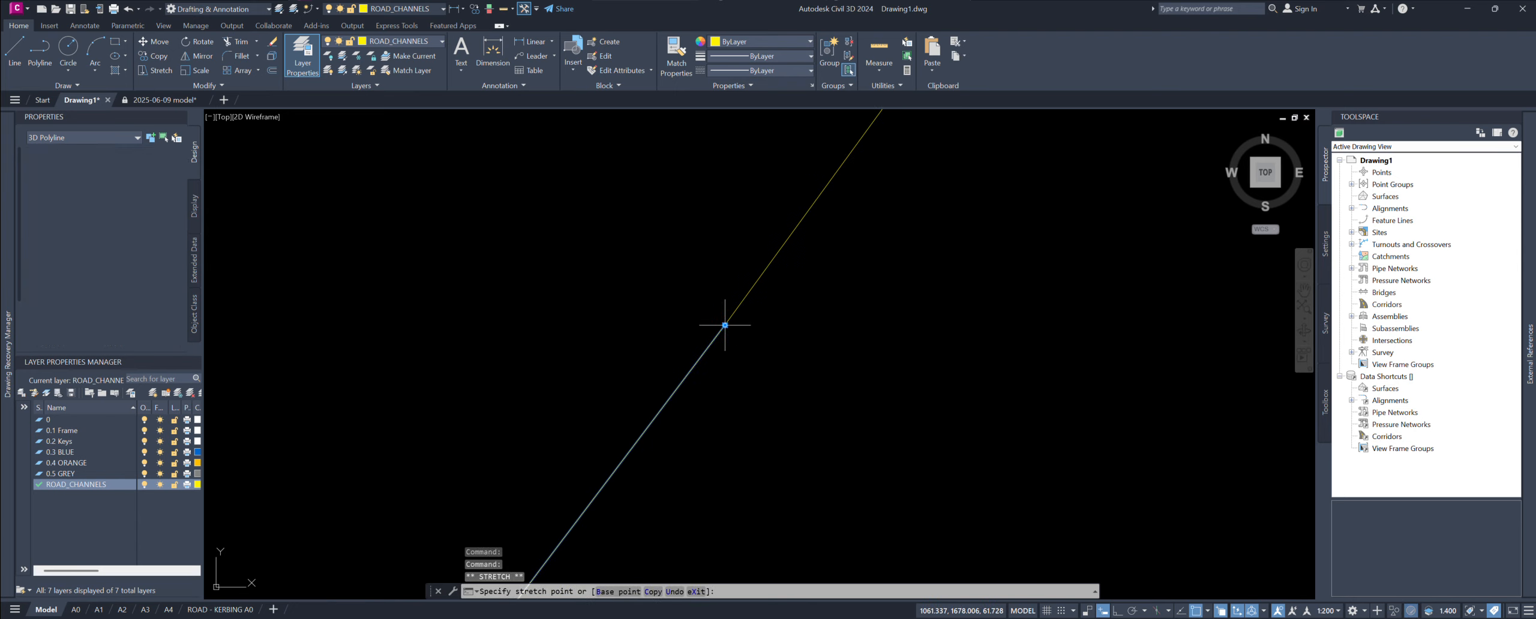
{"action": "left_click", "coordinate": [725, 325]}
Step: Join the western junction curve to the southwestern main channel polyline and select the result to check its extent
{"action": "left_click", "coordinate": [731, 316]}
{"action": "scroll", "coordinate": [820, 333], "scroll_direction": "down", "scroll_amount": 5}
{"action": "middle_click_drag", "start_coordinate": [894, 359], "coordinate": [866, 432]}
{"action": "type", "text": "J"}
{"action": "key", "text": "Return"}
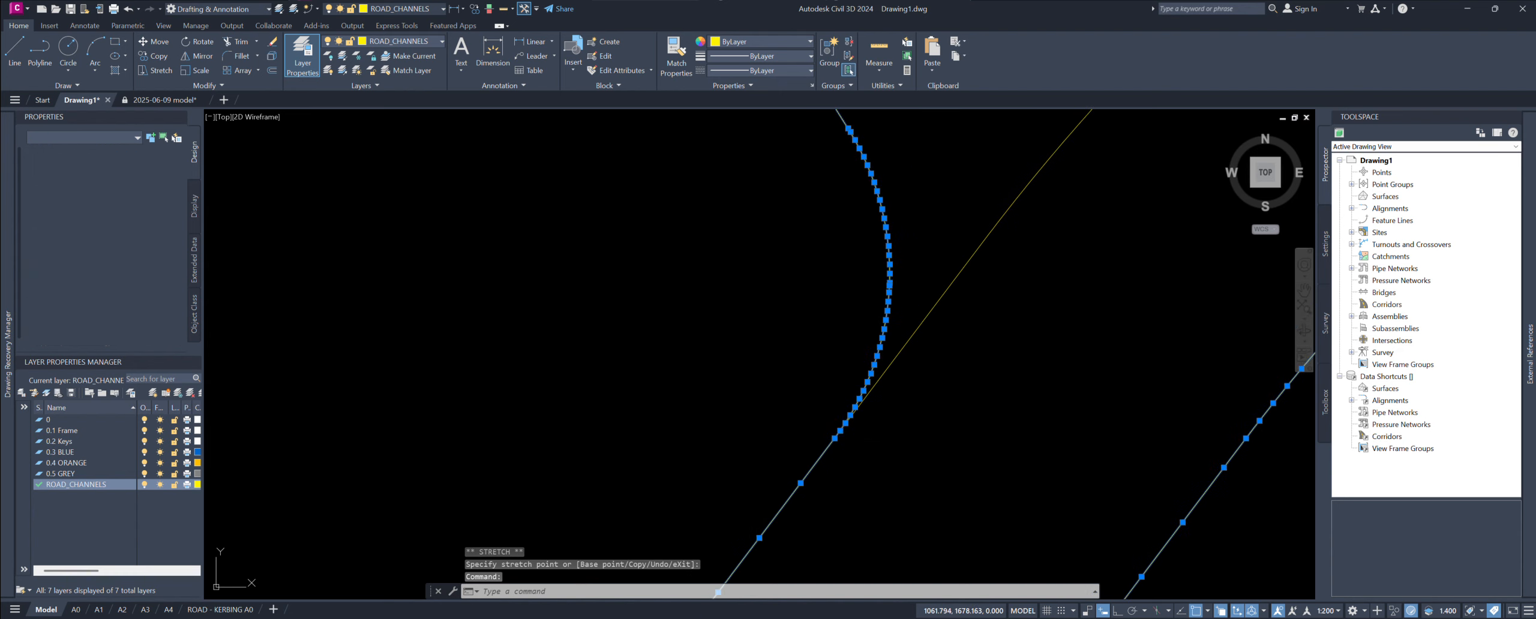
{"action": "left_click", "coordinate": [828, 450]}
{"action": "scroll", "coordinate": [828, 450], "scroll_direction": "down", "scroll_amount": 5}
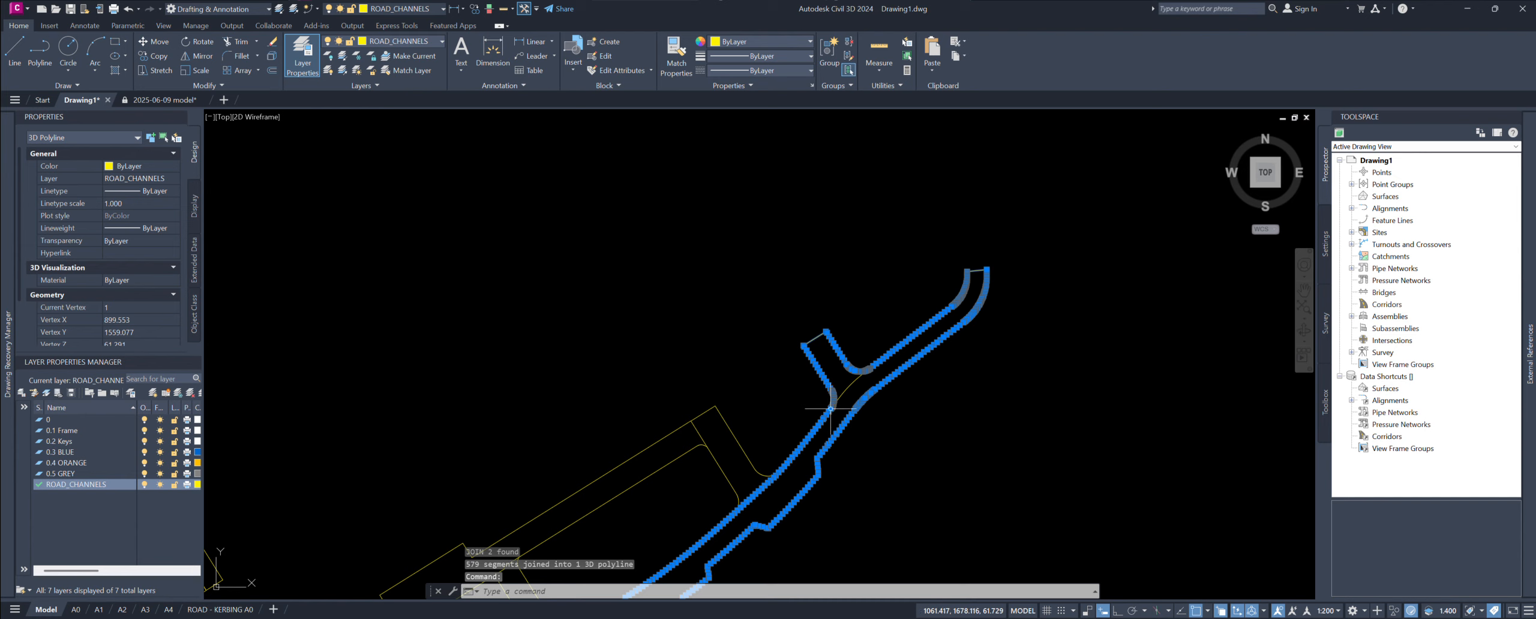
Step: Break the main channel polyline at the next side road's eastern junction curve, removing the short section around the curve's tangent point
{"action": "scroll", "coordinate": [840, 408], "scroll_direction": "up", "scroll_amount": 4}
{"action": "scroll", "coordinate": [882, 390], "scroll_direction": "up", "scroll_amount": 10}
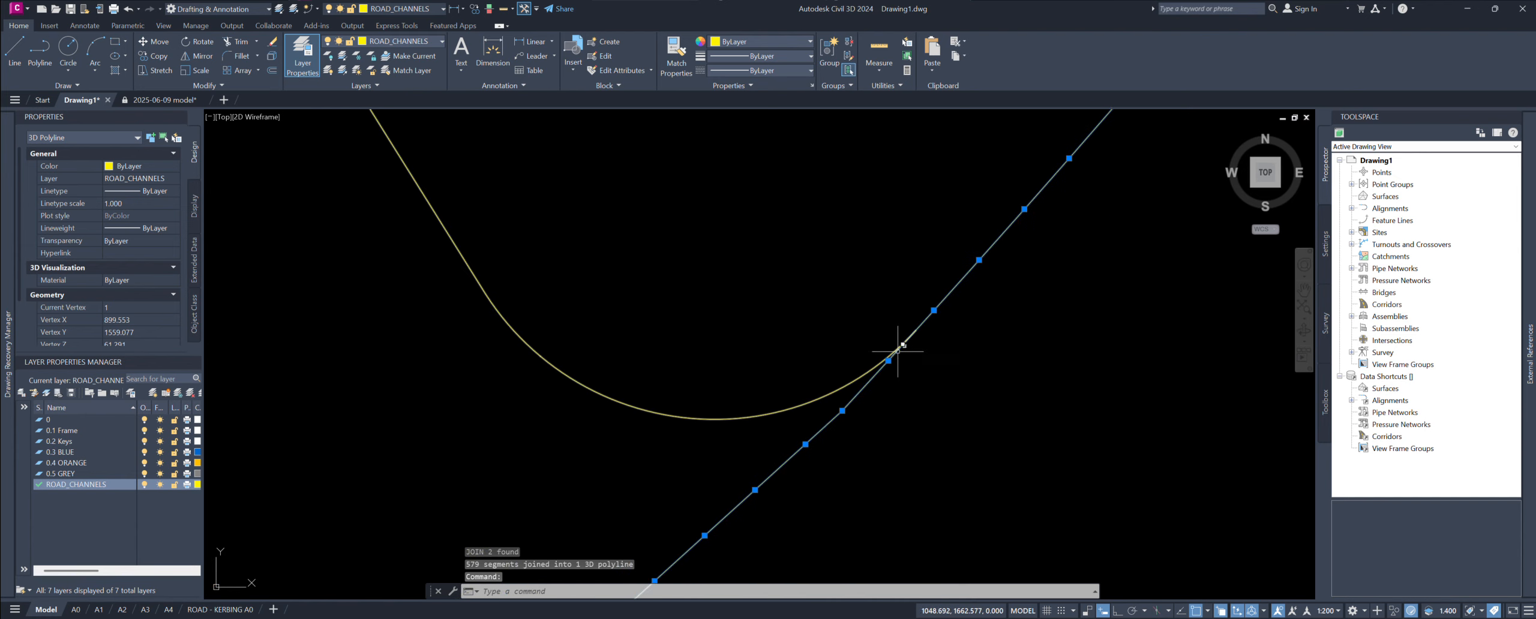
{"action": "scroll", "coordinate": [818, 389], "scroll_direction": "down", "scroll_amount": 5}
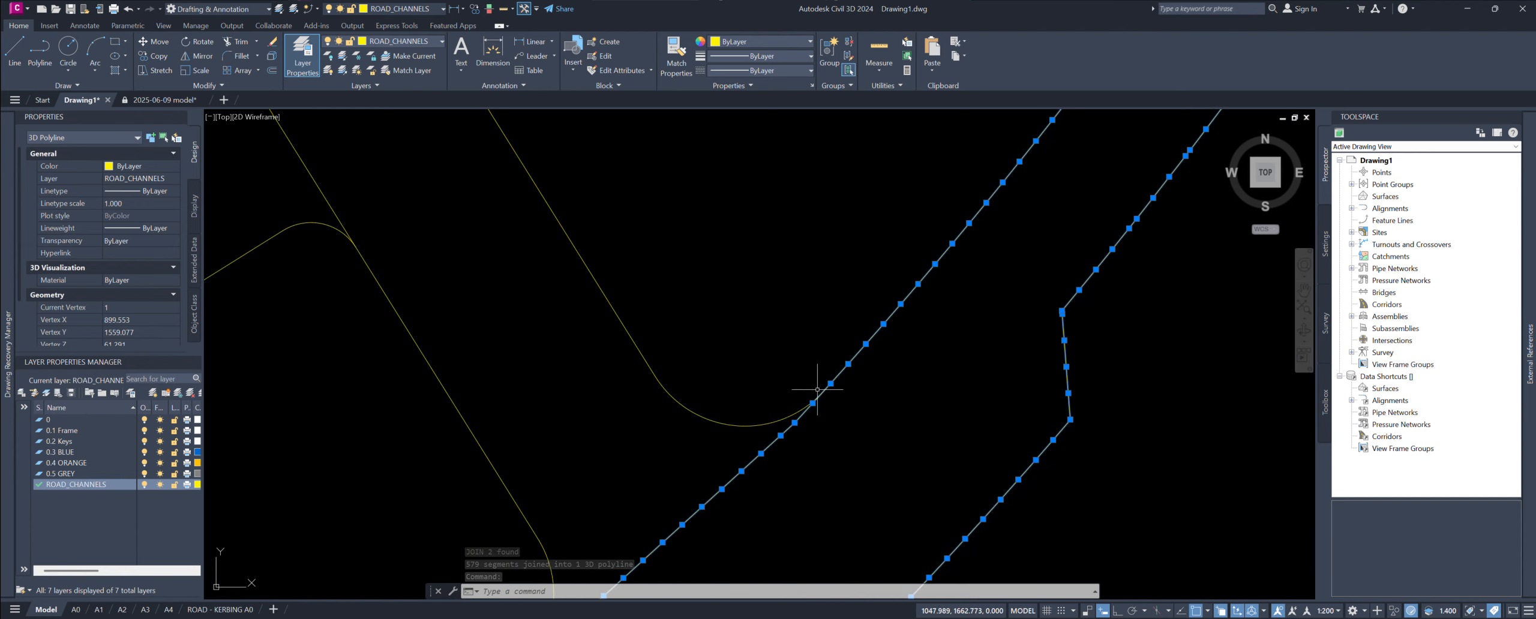
{"action": "scroll", "coordinate": [546, 336], "scroll_direction": "up", "scroll_amount": 3}
{"action": "key", "text": "Escape"}
{"action": "key", "text": "Escape"}
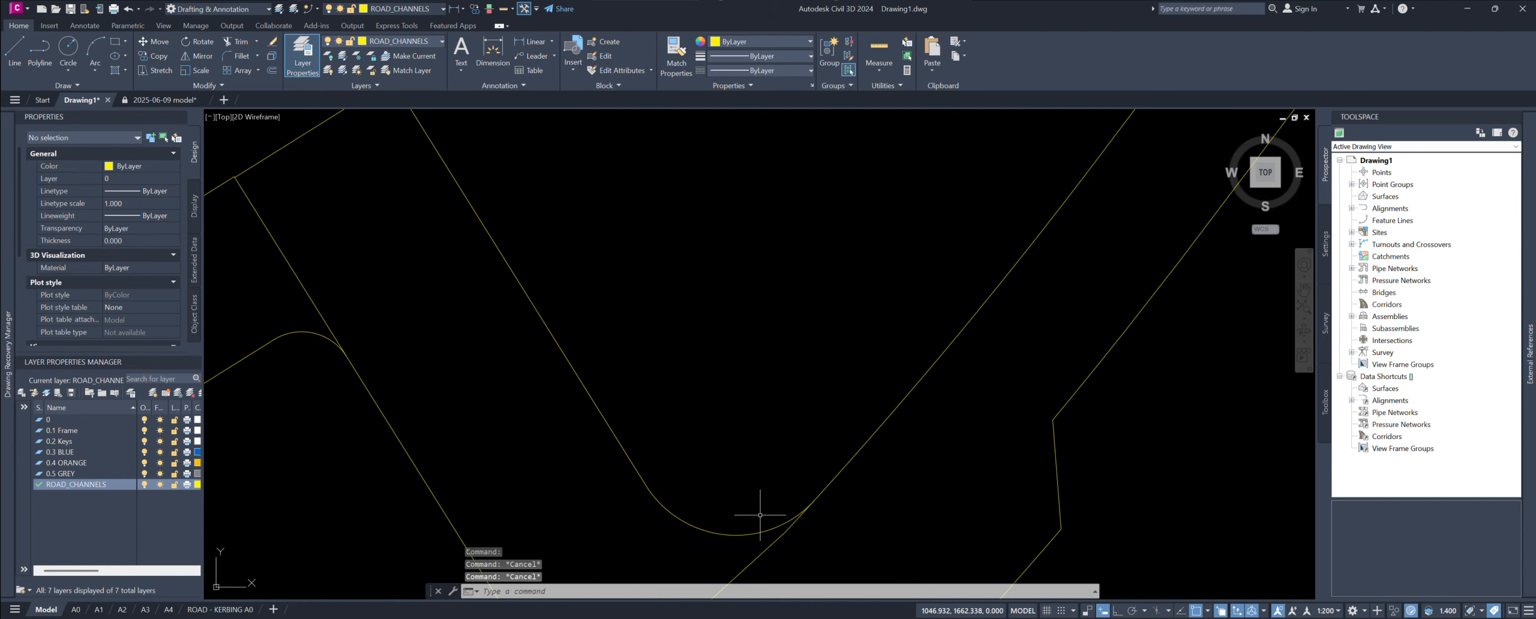
{"action": "scroll", "coordinate": [780, 520], "scroll_direction": "up", "scroll_amount": 3}
{"action": "left_click", "coordinate": [818, 540]}
{"action": "scroll", "coordinate": [846, 451], "scroll_direction": "up", "scroll_amount": 2}
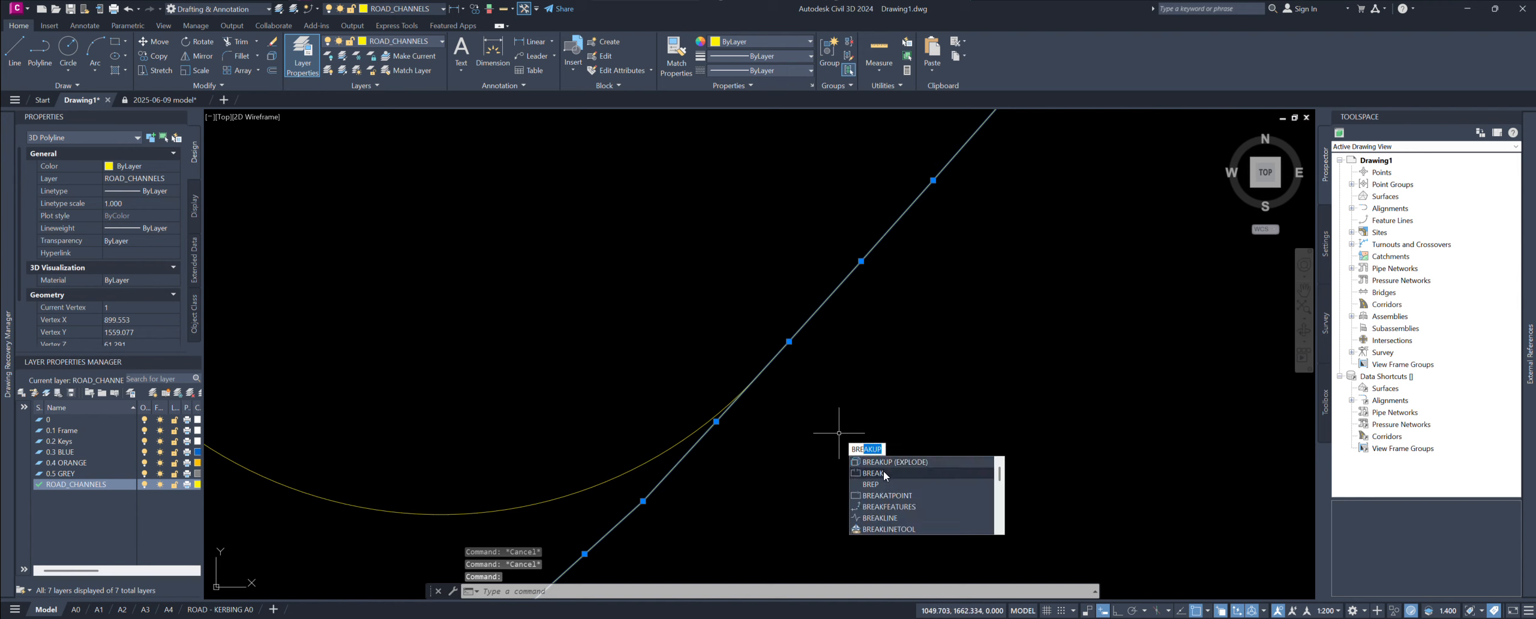
{"action": "left_click", "coordinate": [883, 475]}
{"action": "scroll", "coordinate": [744, 399], "scroll_direction": "up", "scroll_amount": 3}
{"action": "scroll", "coordinate": [771, 354], "scroll_direction": "up", "scroll_amount": 3}
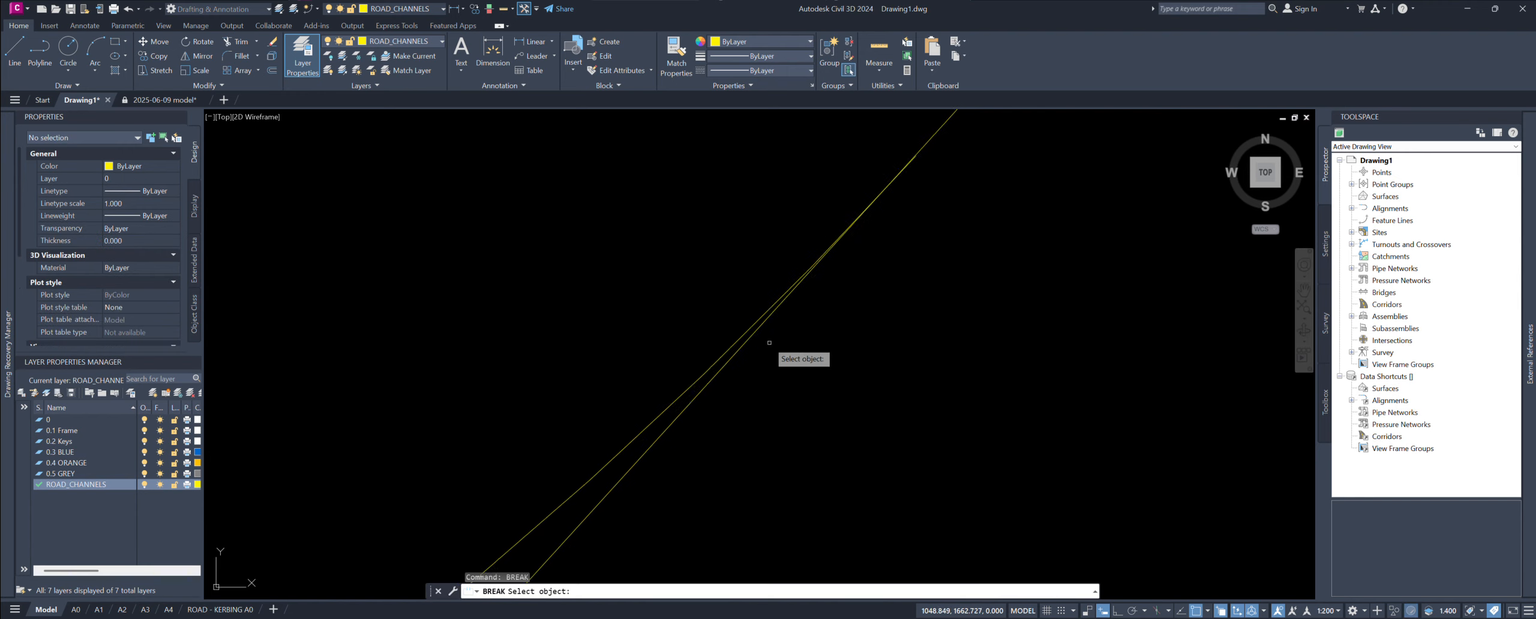
{"action": "left_click", "coordinate": [791, 251]}
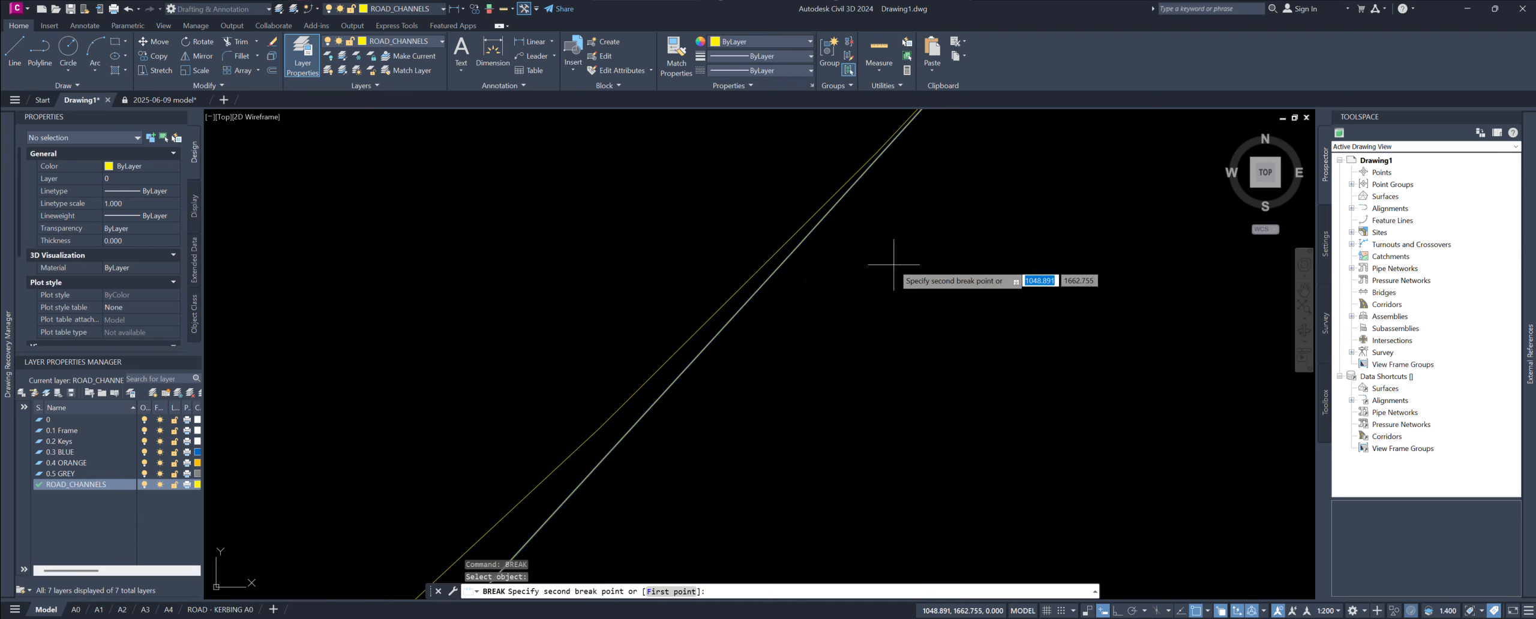
{"action": "scroll", "coordinate": [685, 513], "scroll_direction": "down", "scroll_amount": 3}
{"action": "scroll", "coordinate": [845, 281], "scroll_direction": "down", "scroll_amount": 3}
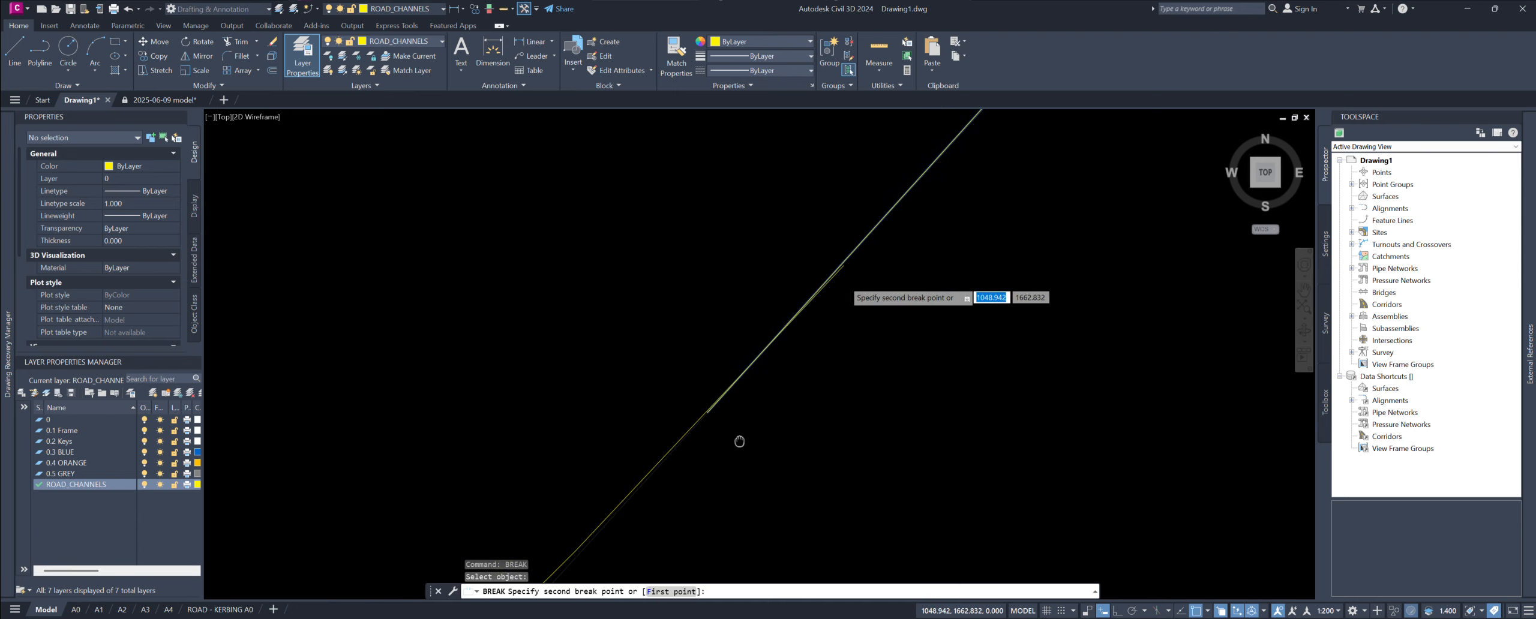
{"action": "left_click", "coordinate": [878, 268]}
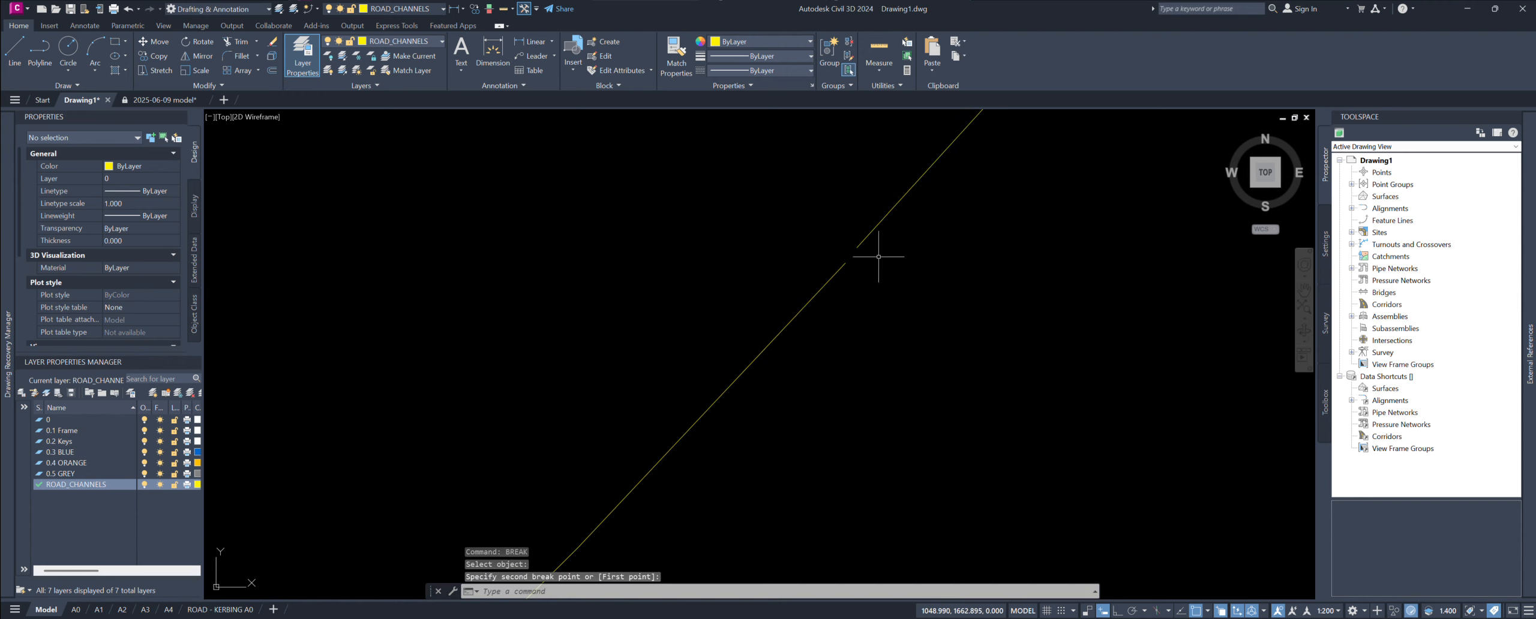
Step: Stretch the northeastern main channel's cut end onto the end of the eastern junction curve and join the two polylines
{"action": "left_click", "coordinate": [851, 244]}
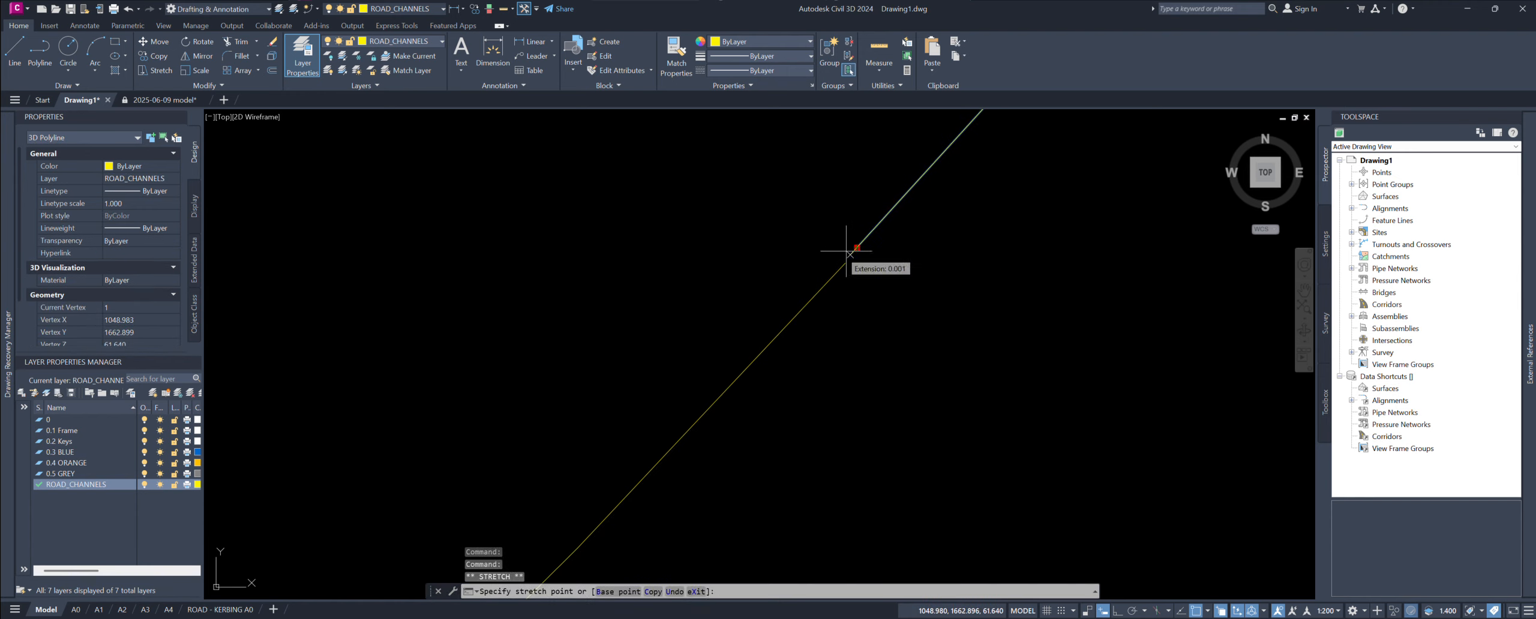
{"action": "left_click", "coordinate": [854, 249]}
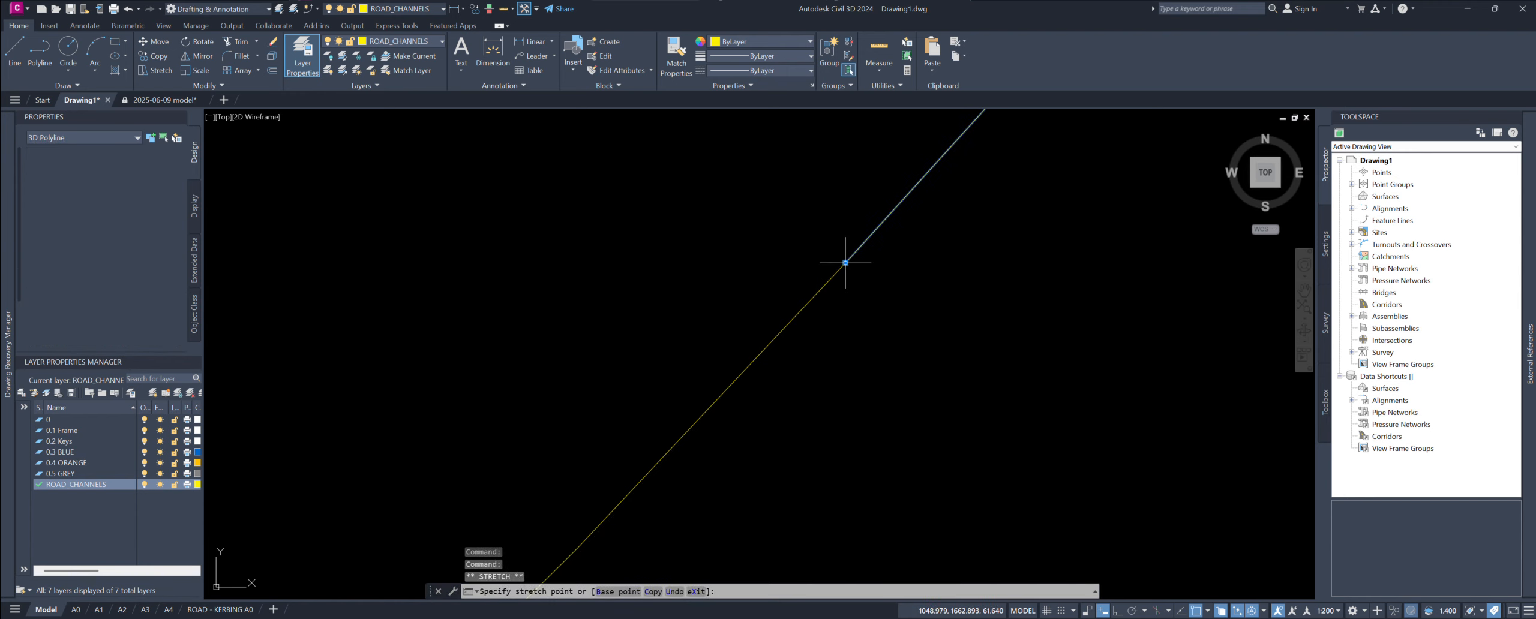
{"action": "left_click", "coordinate": [865, 334]}
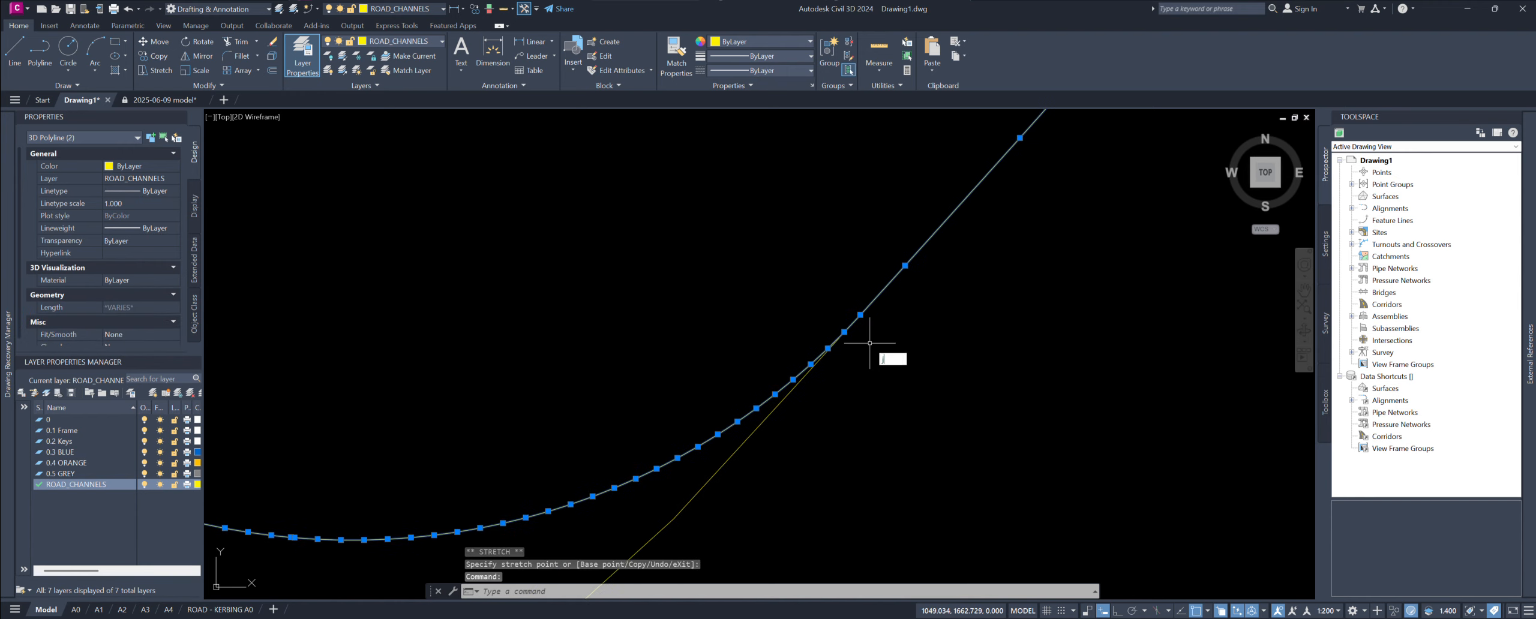
{"action": "type", "text": "J"}
{"action": "key", "text": "Return"}
{"action": "left_click", "coordinate": [750, 400]}
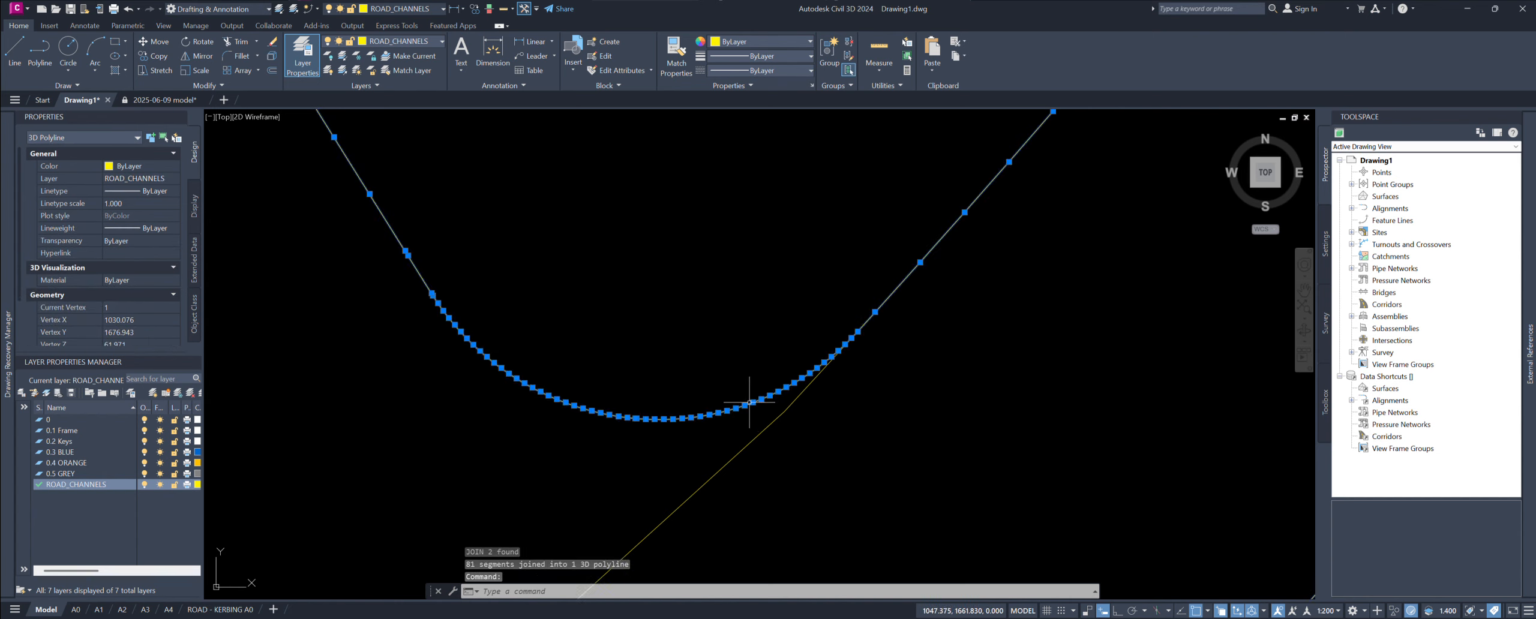
Step: Join the two channel polylines that meet along the side road's closing line and select the resulting polyline
{"action": "scroll", "coordinate": [685, 302], "scroll_direction": "up", "scroll_amount": 10}
{"action": "scroll", "coordinate": [585, 320], "scroll_direction": "up", "scroll_amount": 3}
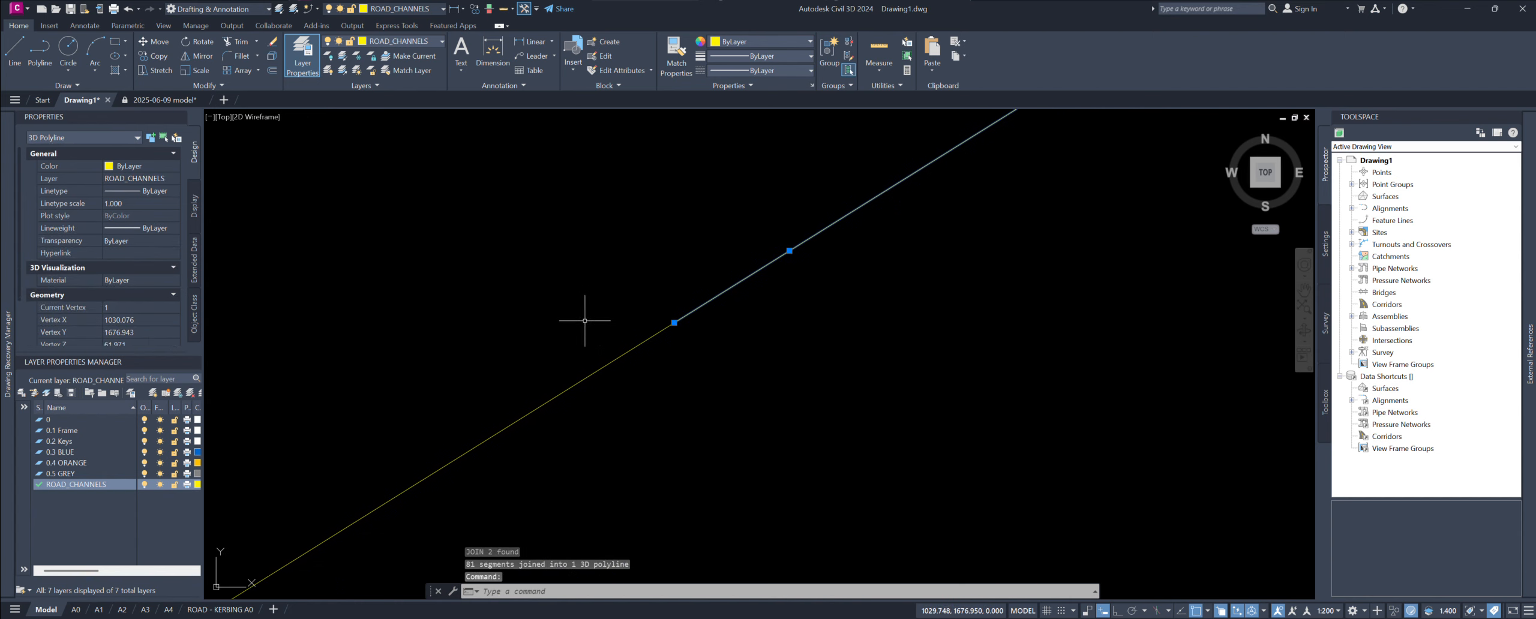
{"action": "left_click", "coordinate": [663, 330]}
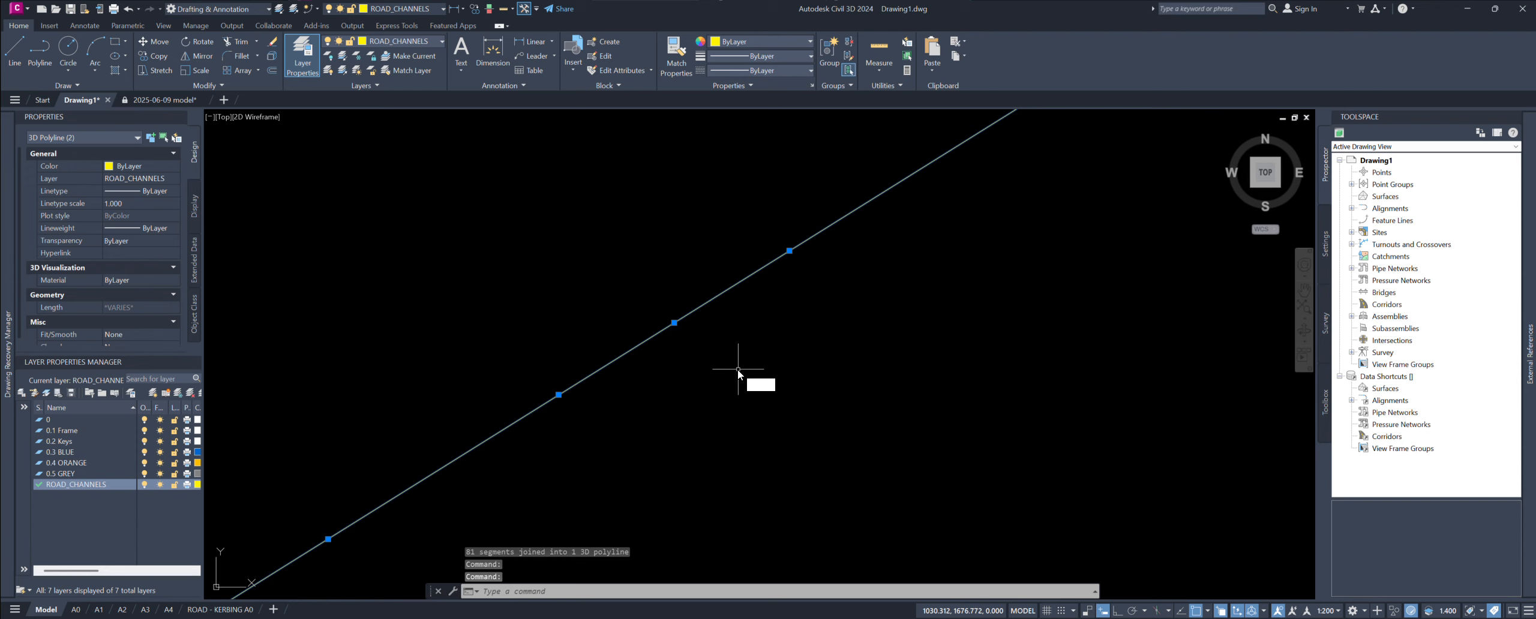
{"action": "type", "text": "j"}
{"action": "key", "text": "Return"}
{"action": "left_click", "coordinate": [700, 306]}
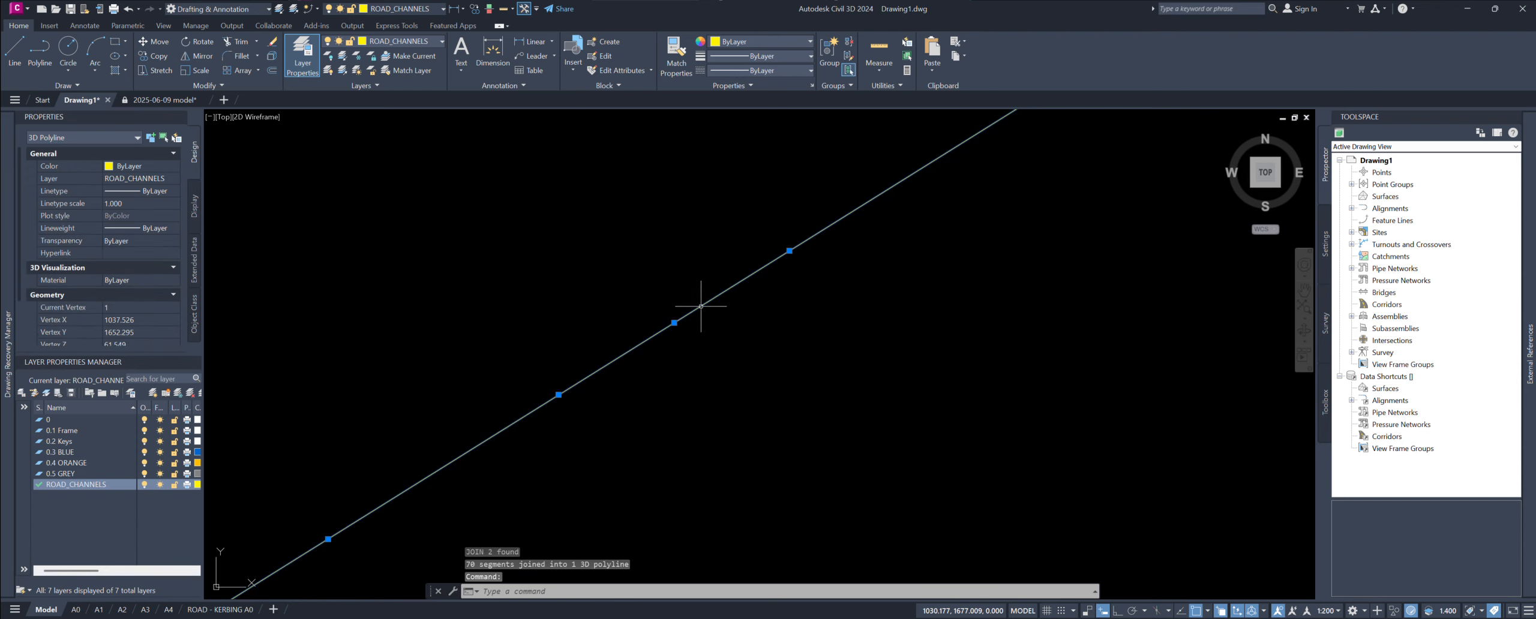
Step: Examine the extent of the joined channel polyline and the unjoined branch road lines southwest of the side road
{"action": "scroll", "coordinate": [700, 307], "scroll_direction": "down", "scroll_amount": 6}
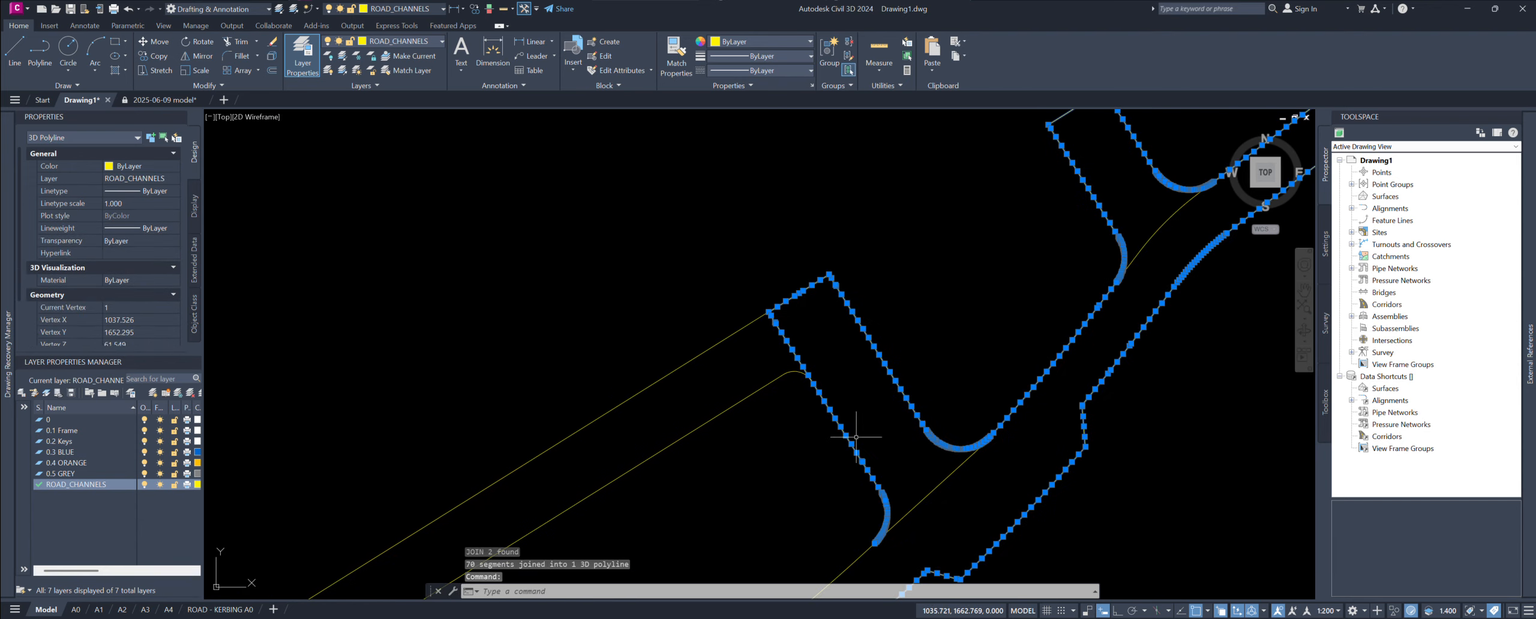
{"action": "scroll", "coordinate": [856, 437], "scroll_direction": "down", "scroll_amount": 3}
{"action": "mouse_move", "coordinate": [804, 323]}
{"action": "middle_mouse_down"}
{"action": "mouse_move", "coordinate": [874, 196]}
{"action": "mouse_move", "coordinate": [871, 164]}
{"action": "middle_mouse_up"}
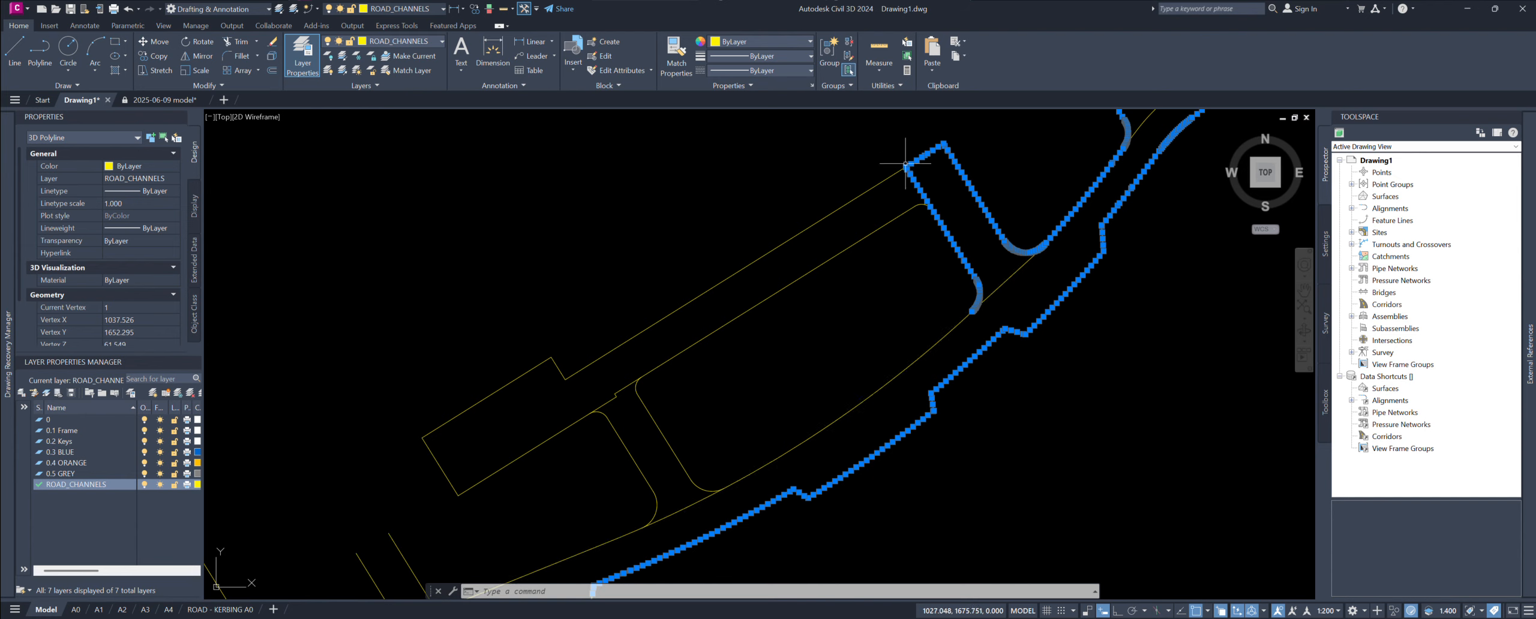
{"action": "scroll", "coordinate": [927, 187], "scroll_direction": "up", "scroll_amount": 4}
{"action": "scroll", "coordinate": [886, 131], "scroll_direction": "down", "scroll_amount": 5}
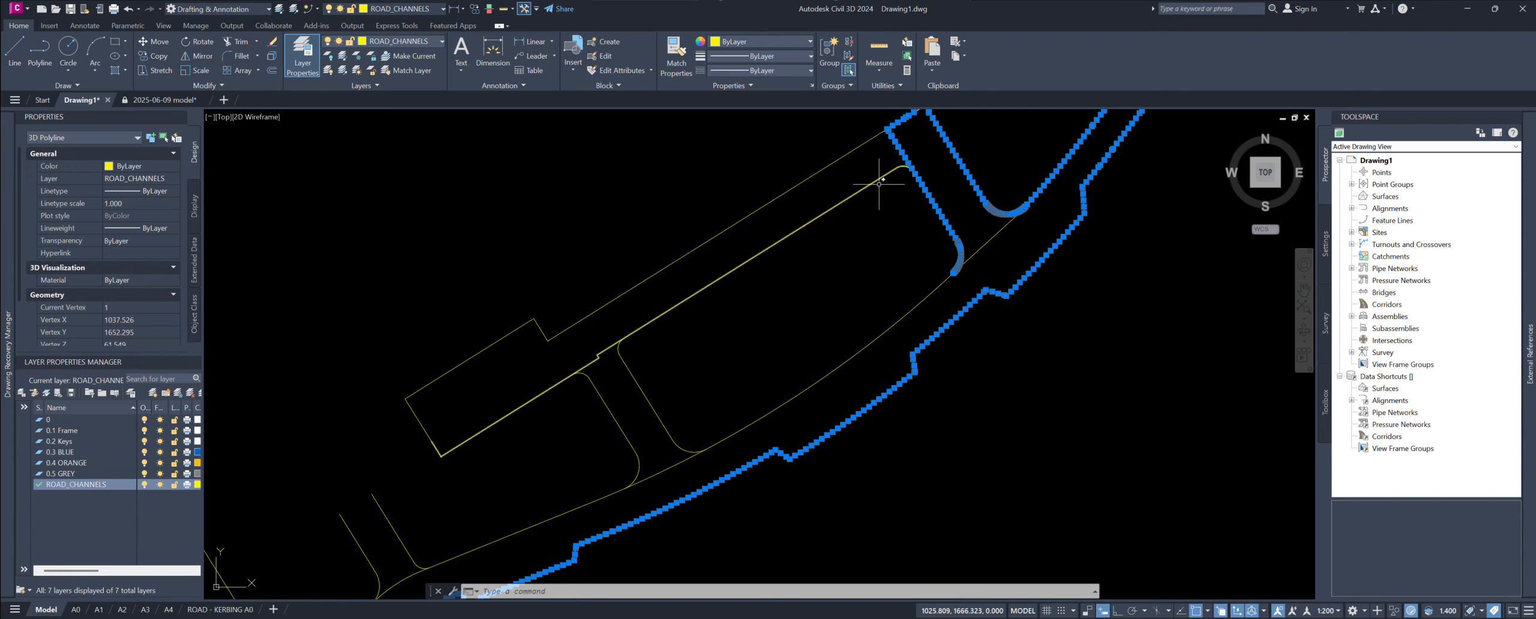
{"action": "scroll", "coordinate": [840, 228], "scroll_direction": "up", "scroll_amount": 6}
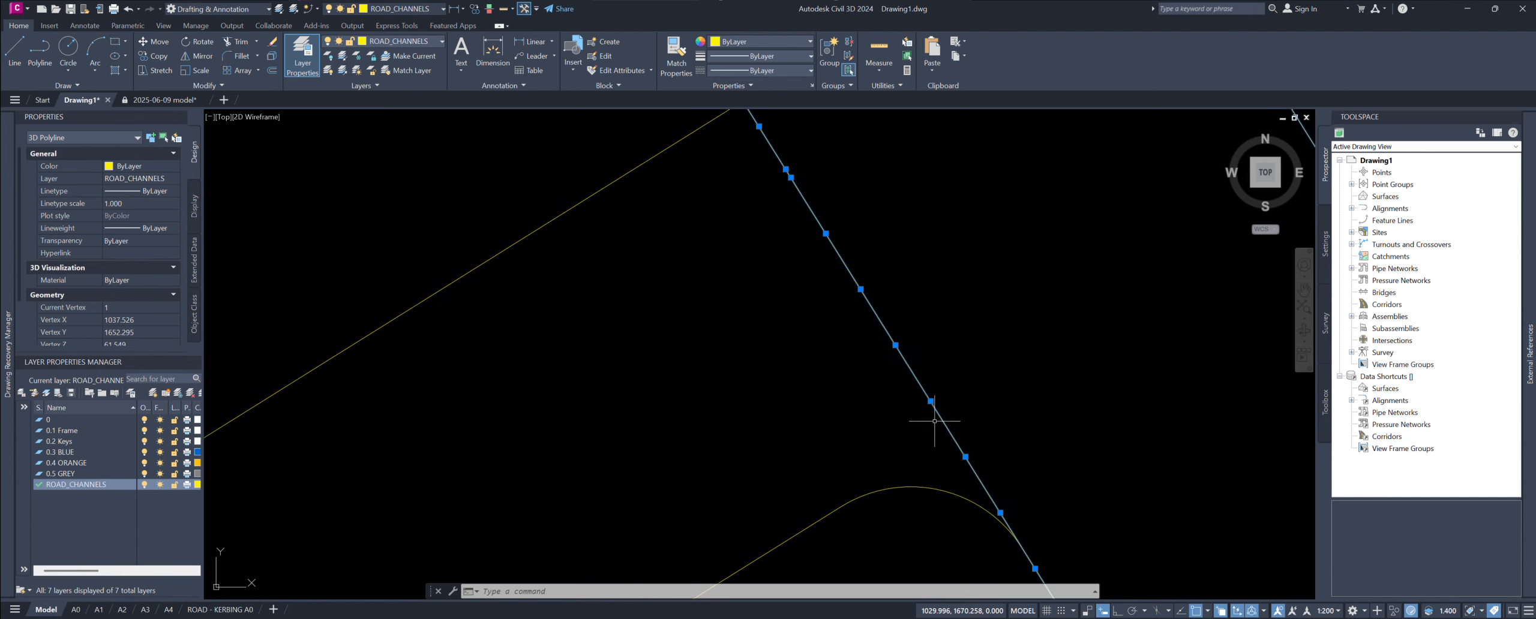
{"action": "scroll", "coordinate": [969, 429], "scroll_direction": "down", "scroll_amount": 6}
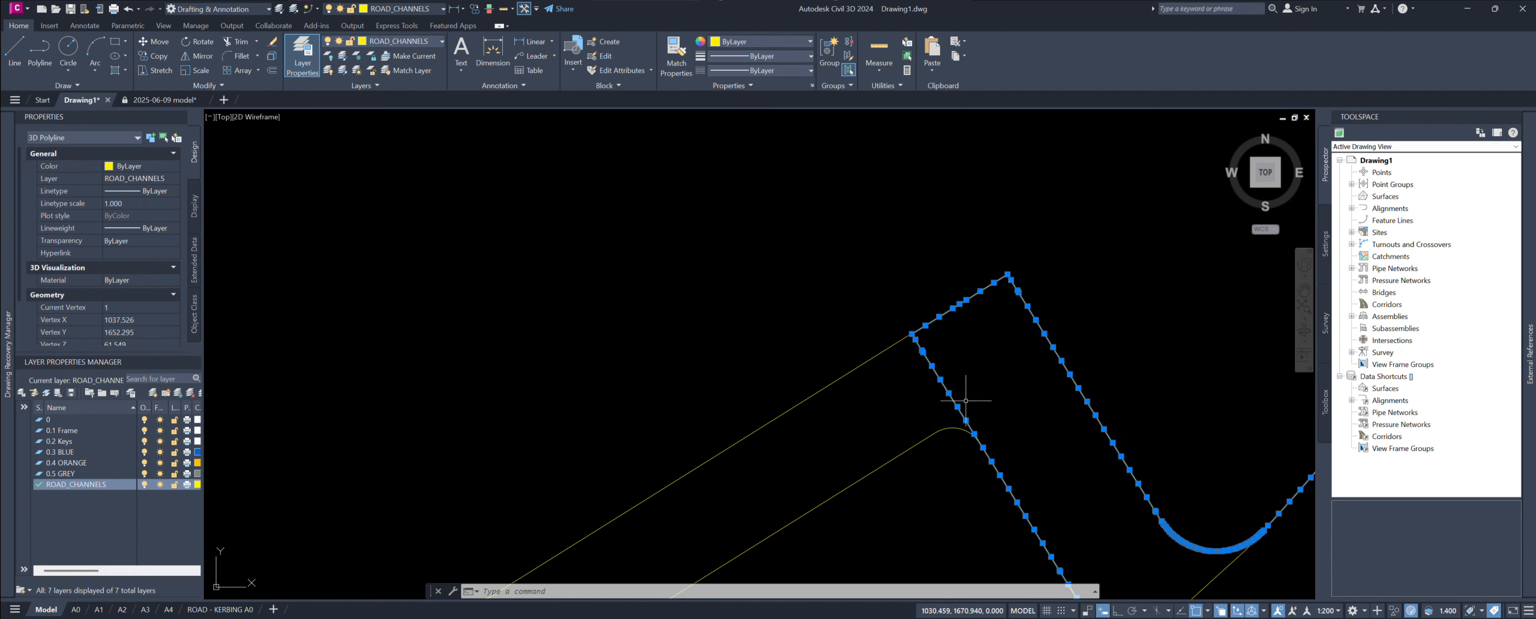
{"action": "scroll", "coordinate": [936, 359], "scroll_direction": "down", "scroll_amount": 5}
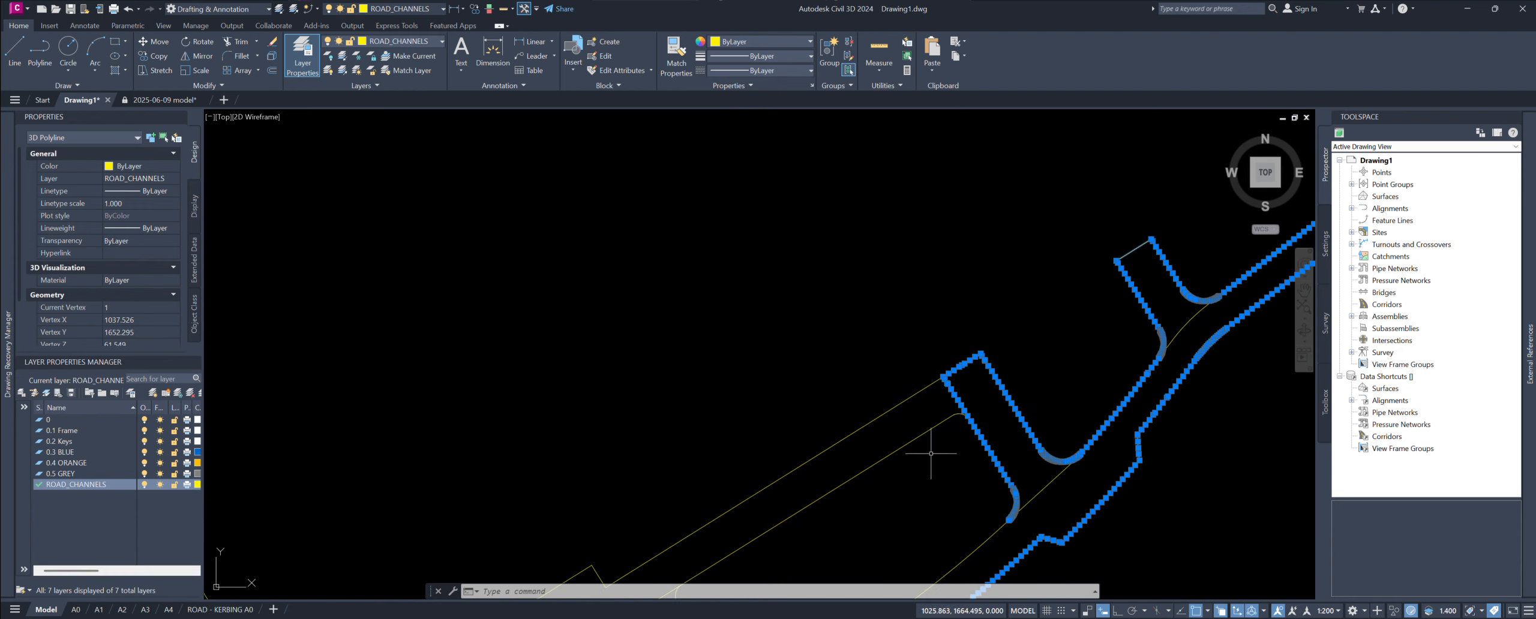
Step: Break the side road's western channel polyline at the branch road's junction curve, removing the section around the curve's tangent point
{"action": "scroll", "coordinate": [982, 321], "scroll_direction": "up", "scroll_amount": 4}
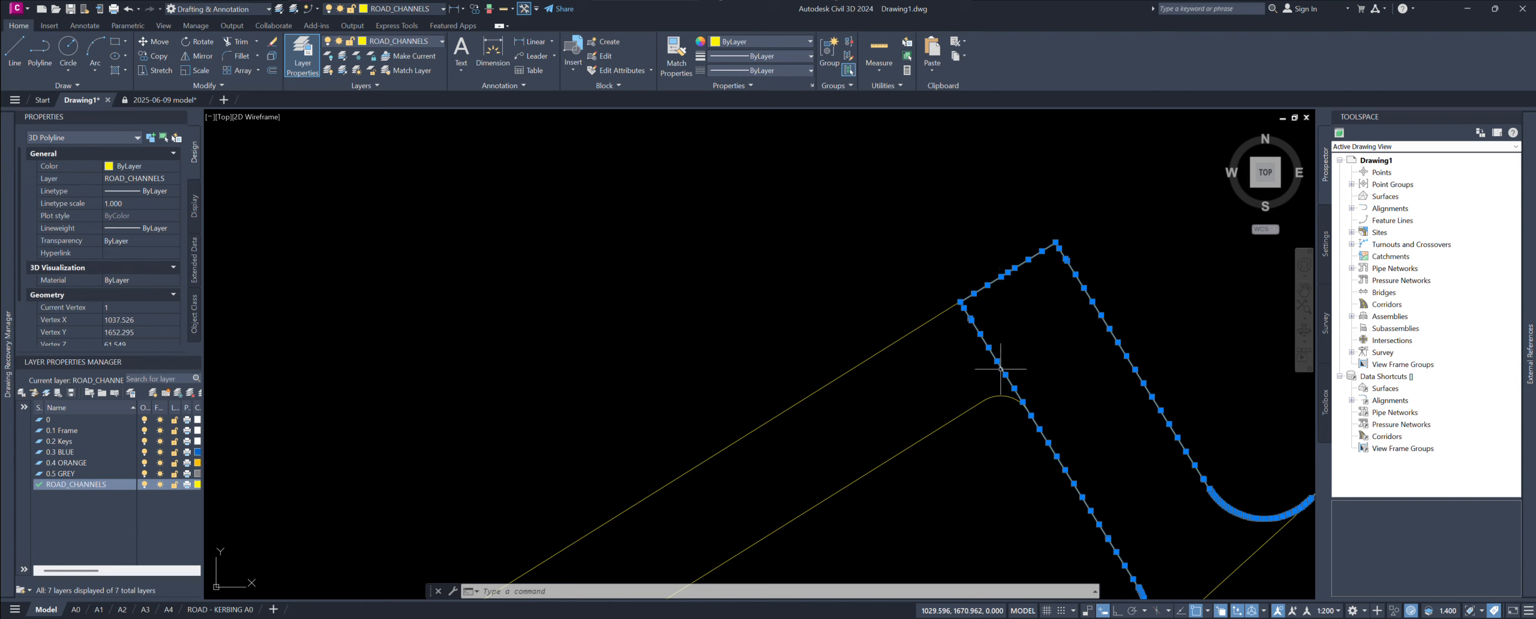
{"action": "scroll", "coordinate": [1014, 393], "scroll_direction": "up", "scroll_amount": 4}
{"action": "scroll", "coordinate": [1054, 438], "scroll_direction": "up", "scroll_amount": 5}
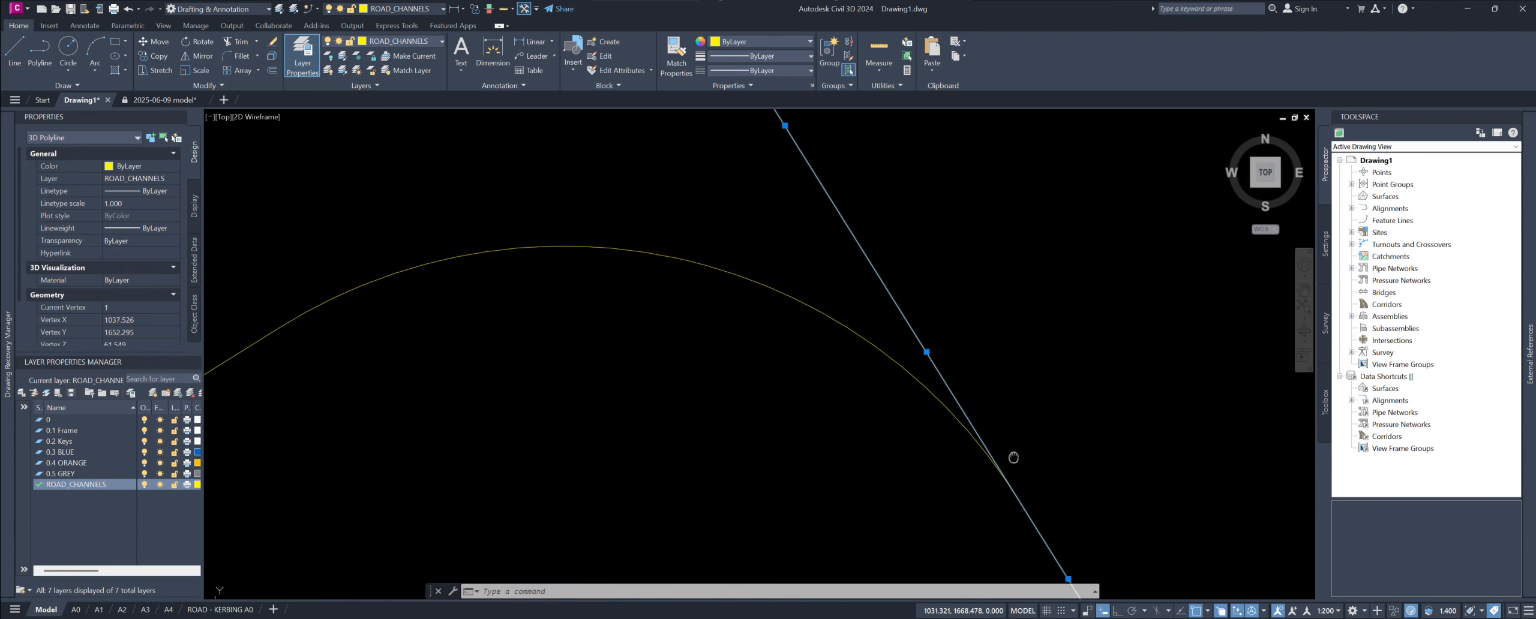
{"action": "scroll", "coordinate": [1011, 452], "scroll_direction": "down", "scroll_amount": 3}
{"action": "key", "text": "Escape"}
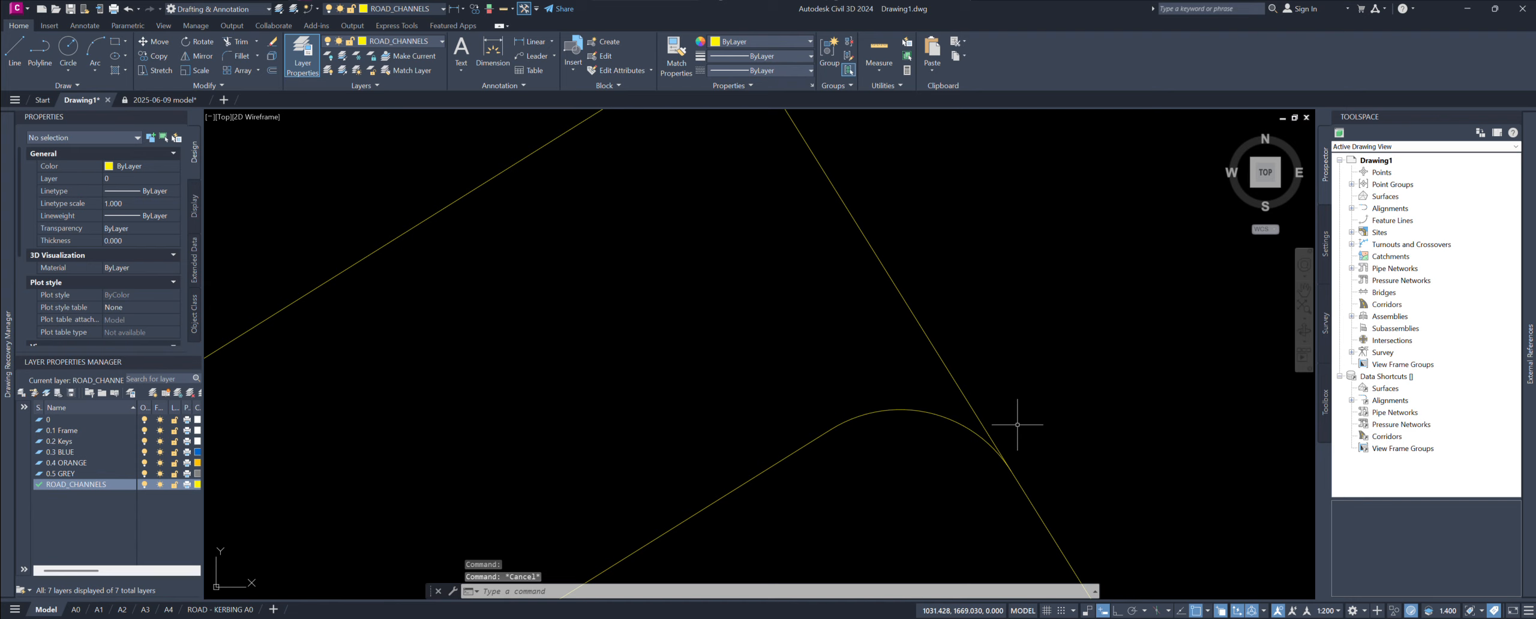
{"action": "type", "text": "br"}
{"action": "left_click", "coordinate": [1055, 463]}
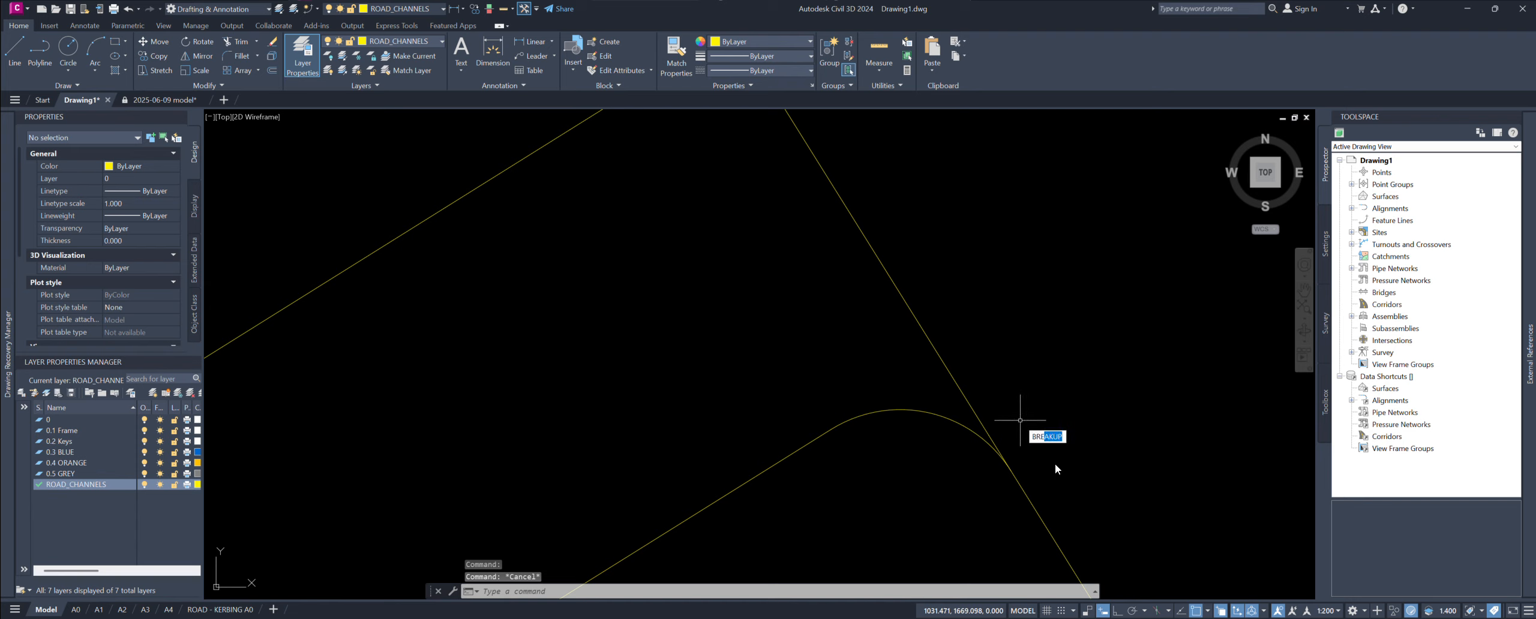
{"action": "scroll", "coordinate": [1018, 445], "scroll_direction": "up", "scroll_amount": 2}
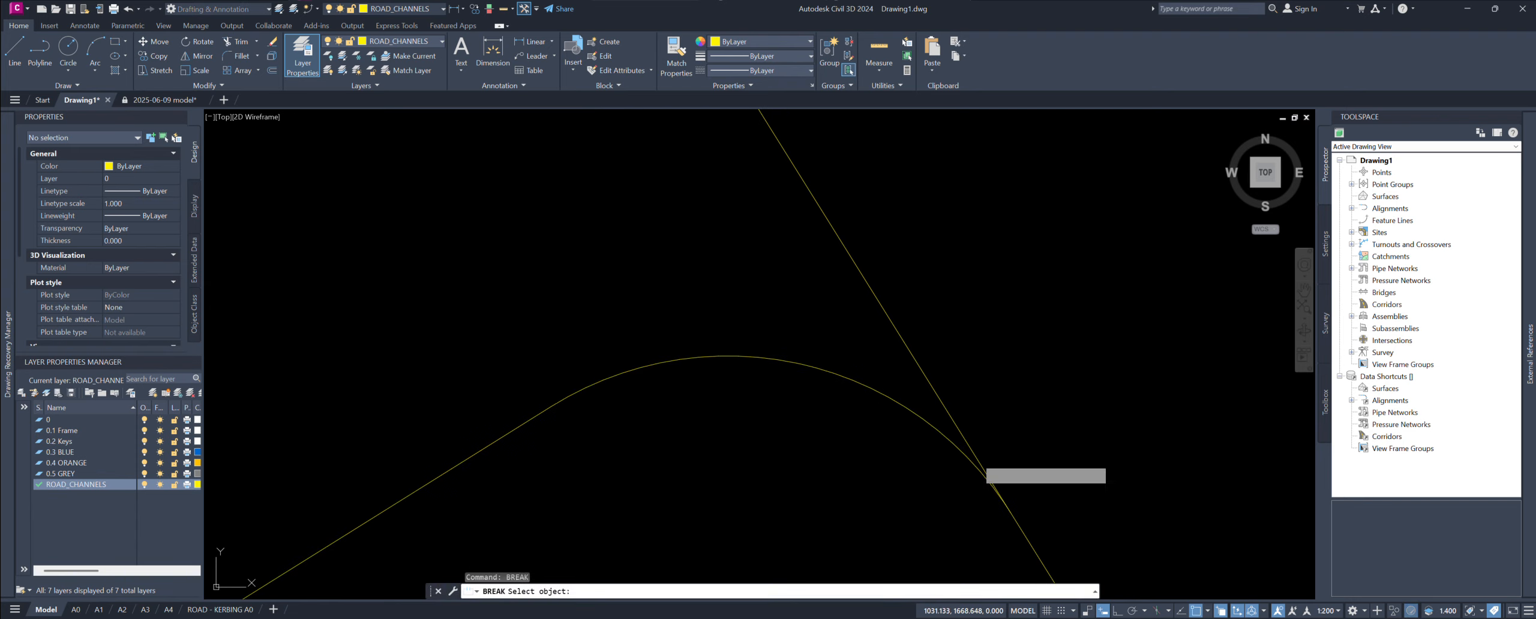
{"action": "left_click", "coordinate": [1014, 515]}
{"action": "scroll", "coordinate": [984, 445], "scroll_direction": "up", "scroll_amount": 2}
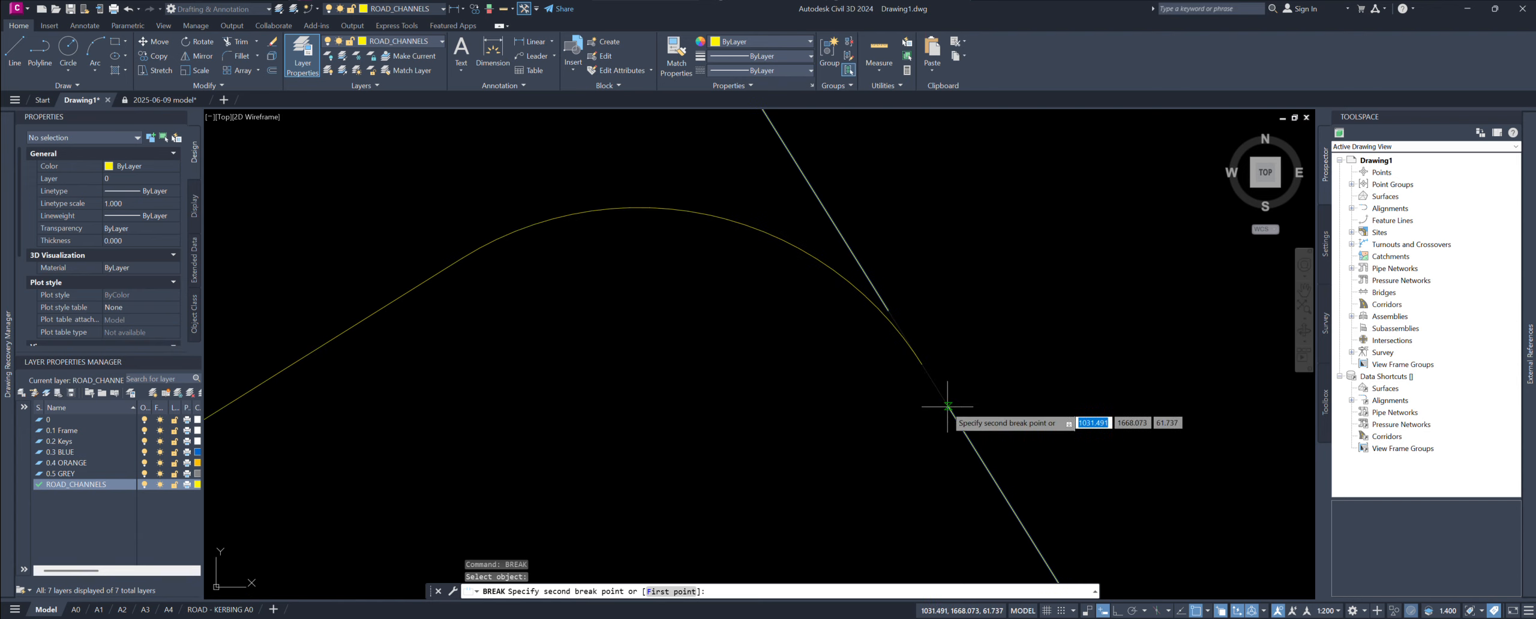
{"action": "left_click", "coordinate": [946, 408]}
Step: Stretch the cut end of the side road's southern channel section onto the branch junction curve's end and select both polylines
{"action": "scroll", "coordinate": [911, 448], "scroll_direction": "up", "scroll_amount": 2}
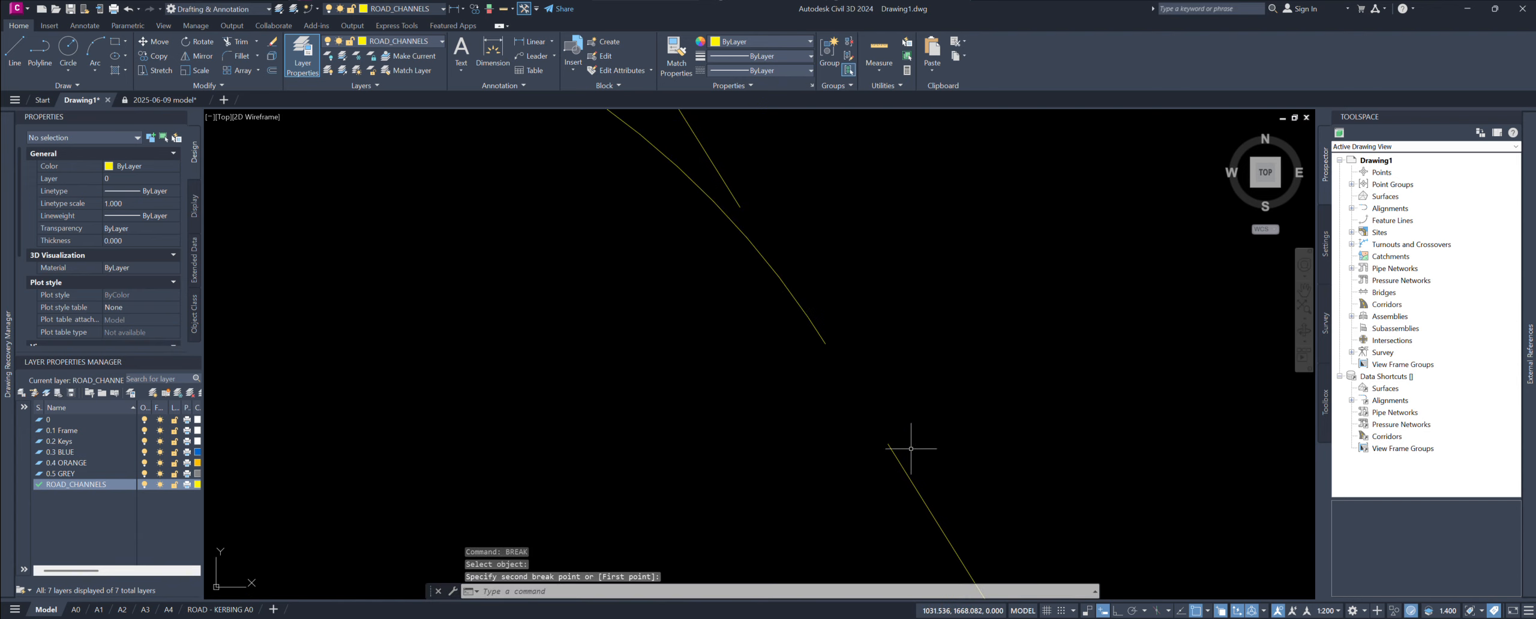
{"action": "left_click", "coordinate": [900, 459]}
{"action": "left_click", "coordinate": [887, 444]}
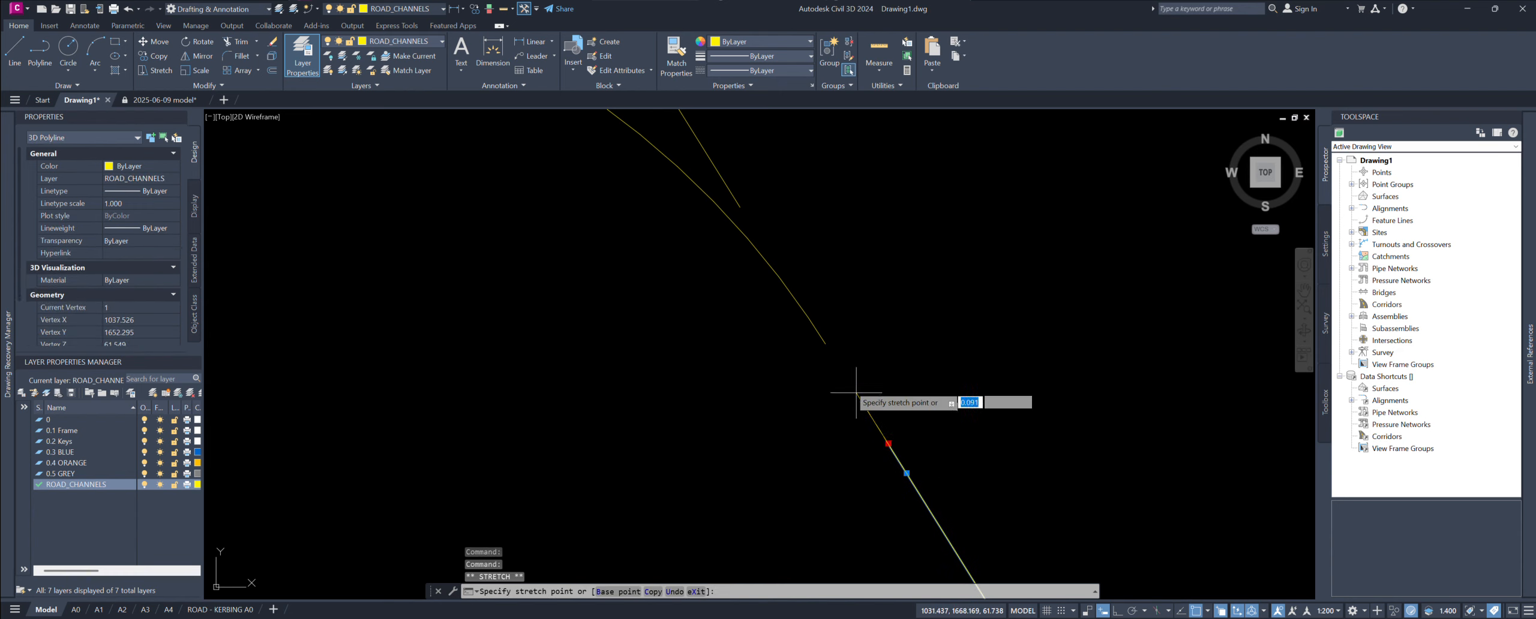
{"action": "left_click", "coordinate": [825, 343]}
{"action": "scroll", "coordinate": [828, 315], "scroll_direction": "down", "scroll_amount": 5}
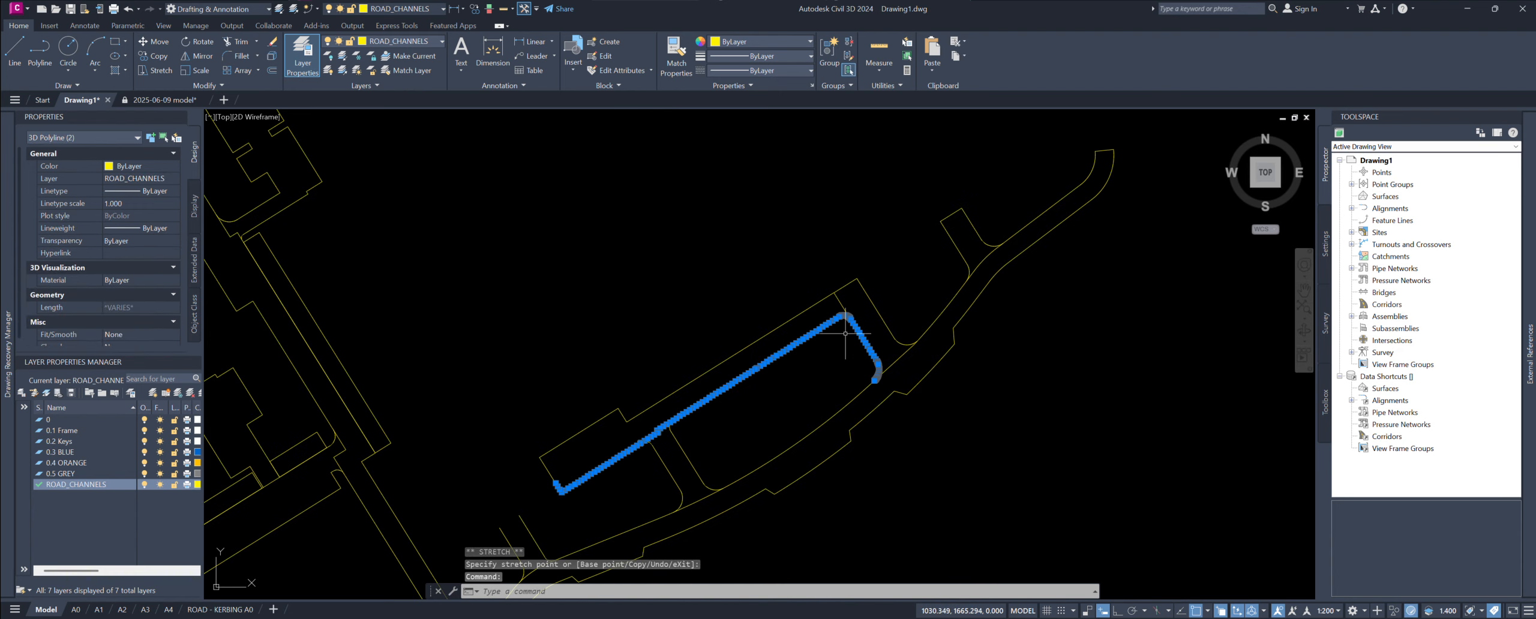
Step: Break the side road's southern channel polyline at the island's western corner curve, removing the section around the curve's tangent point
{"action": "middle_click_drag", "start_coordinate": [725, 417], "coordinate": [808, 337]}
{"action": "scroll", "coordinate": [730, 333], "scroll_direction": "up", "scroll_amount": 5}
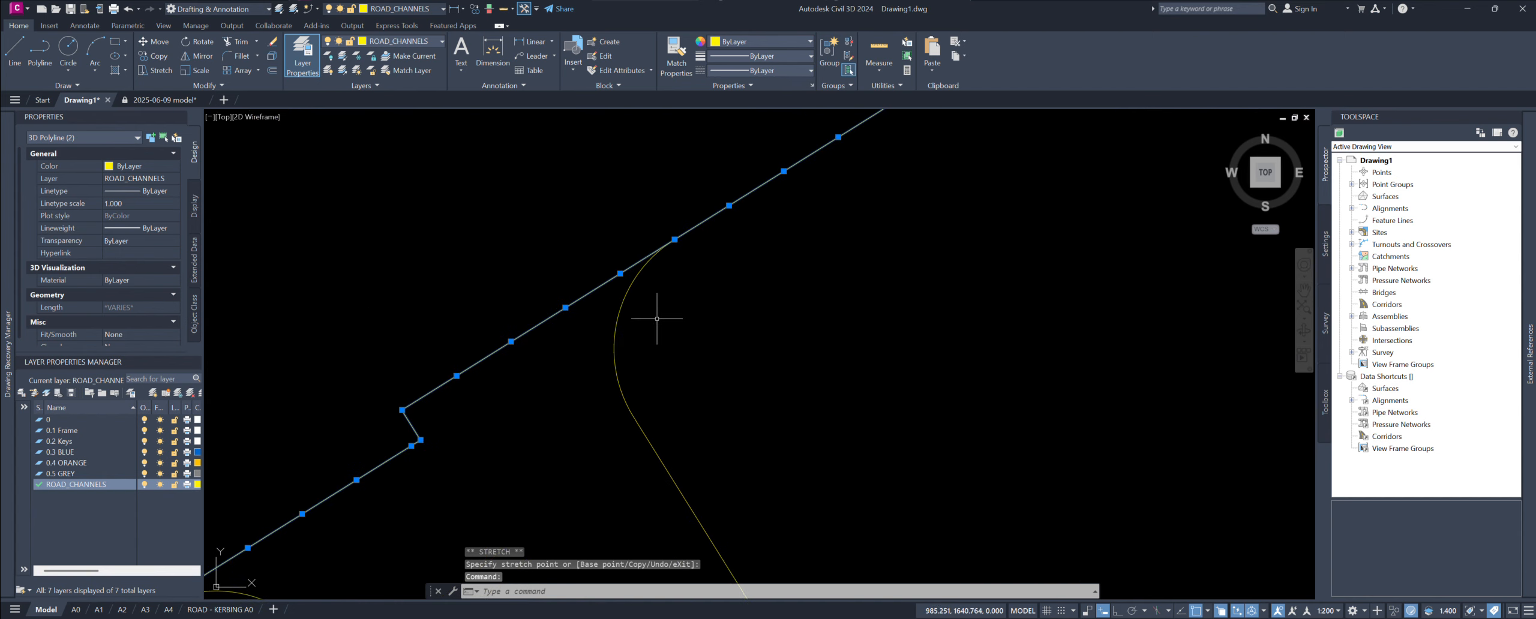
{"action": "middle_click_drag", "start_coordinate": [652, 322], "coordinate": [666, 414]}
{"action": "scroll", "coordinate": [686, 342], "scroll_direction": "up", "scroll_amount": 5}
{"action": "key", "text": "Escape"}
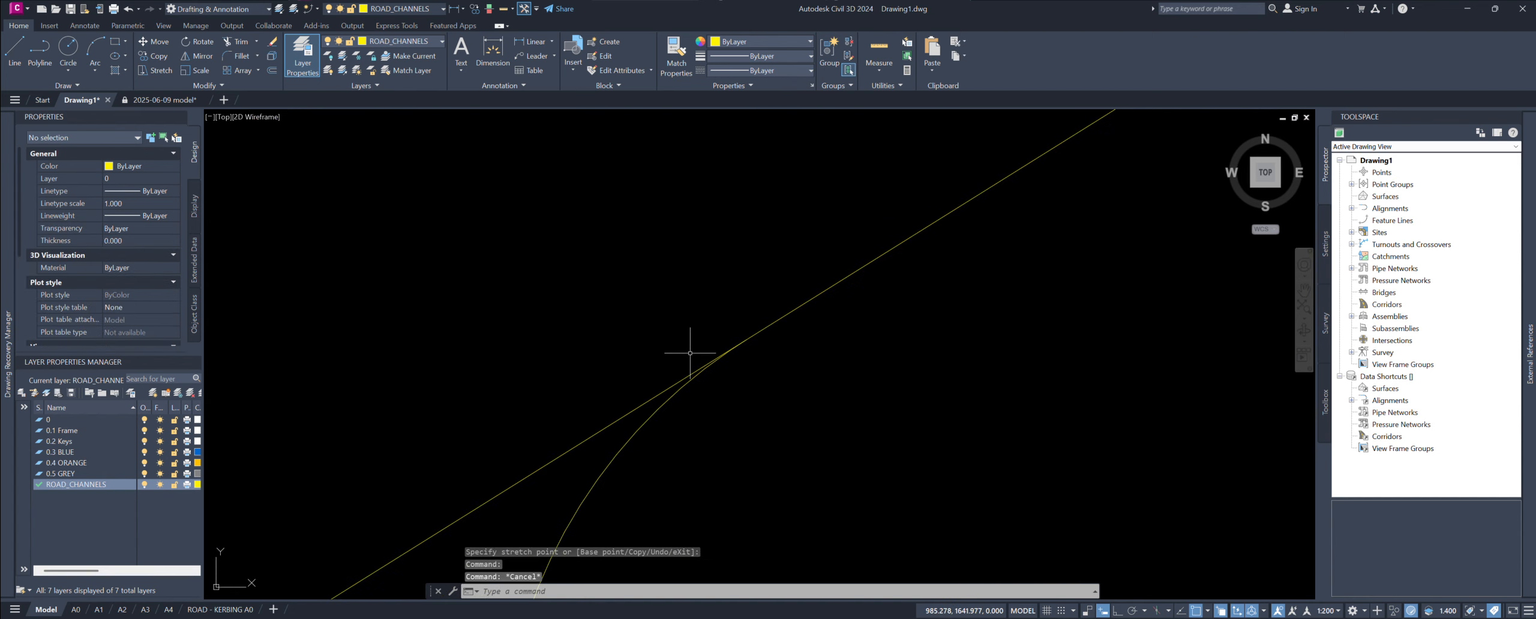
{"action": "type", "text": "break"}
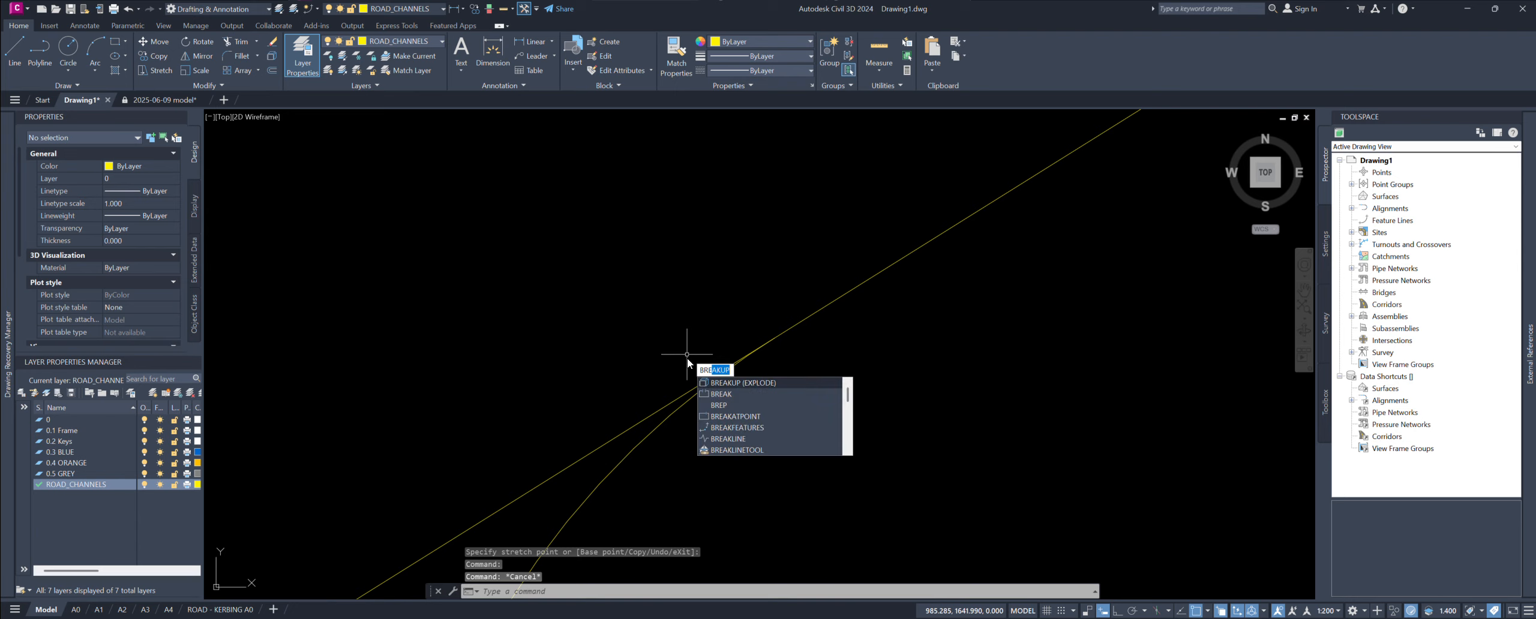
{"action": "key", "text": "Return"}
{"action": "scroll", "coordinate": [705, 384], "scroll_direction": "up", "scroll_amount": 3}
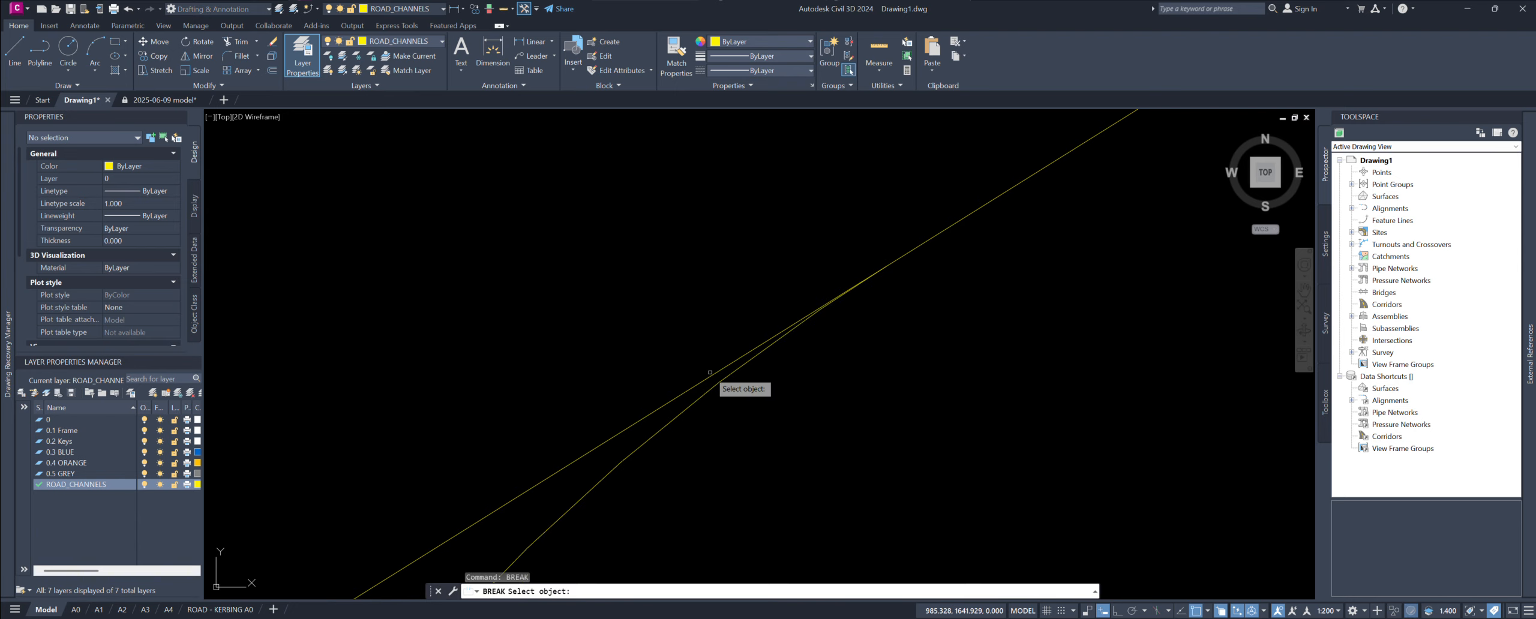
{"action": "left_click", "coordinate": [710, 372]}
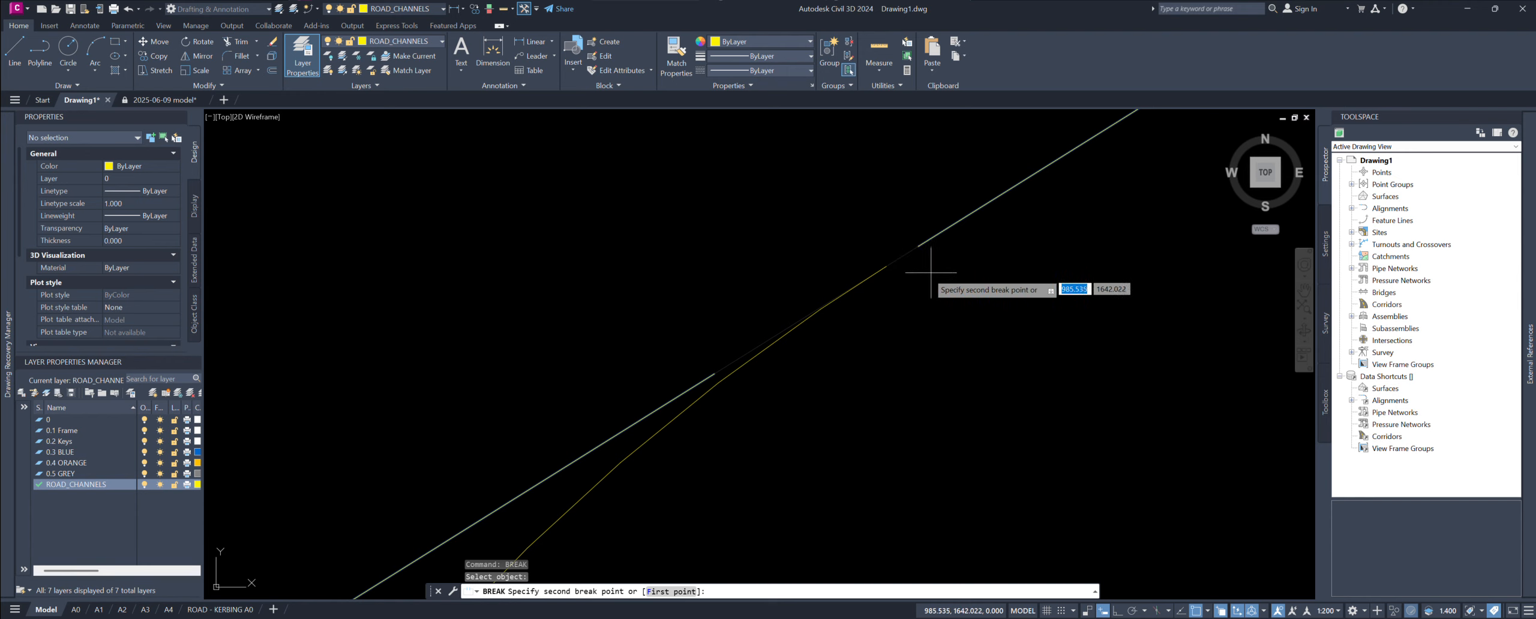
{"action": "left_click", "coordinate": [909, 245]}
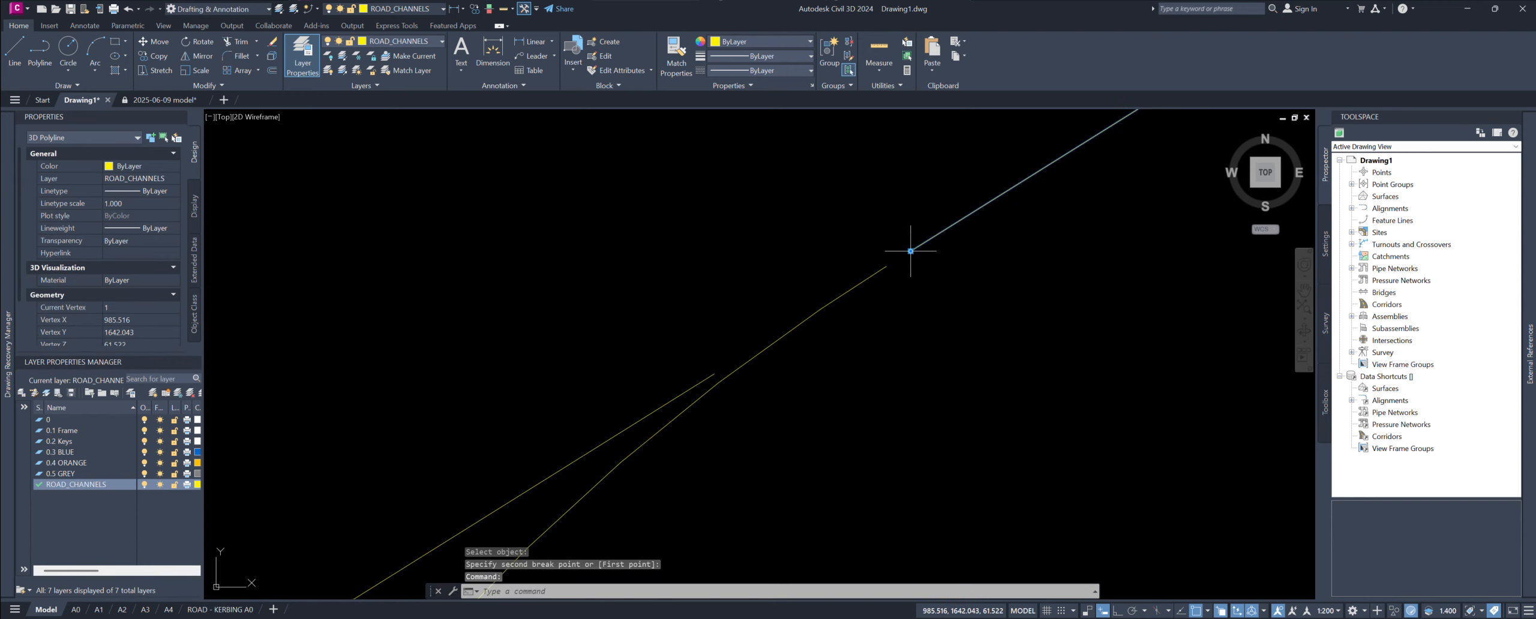
Step: Stretch the cut end of the side road's southern channel onto the western corner curve's end and add the curve to the selection
{"action": "left_click", "coordinate": [910, 250]}
{"action": "left_click", "coordinate": [887, 265]}
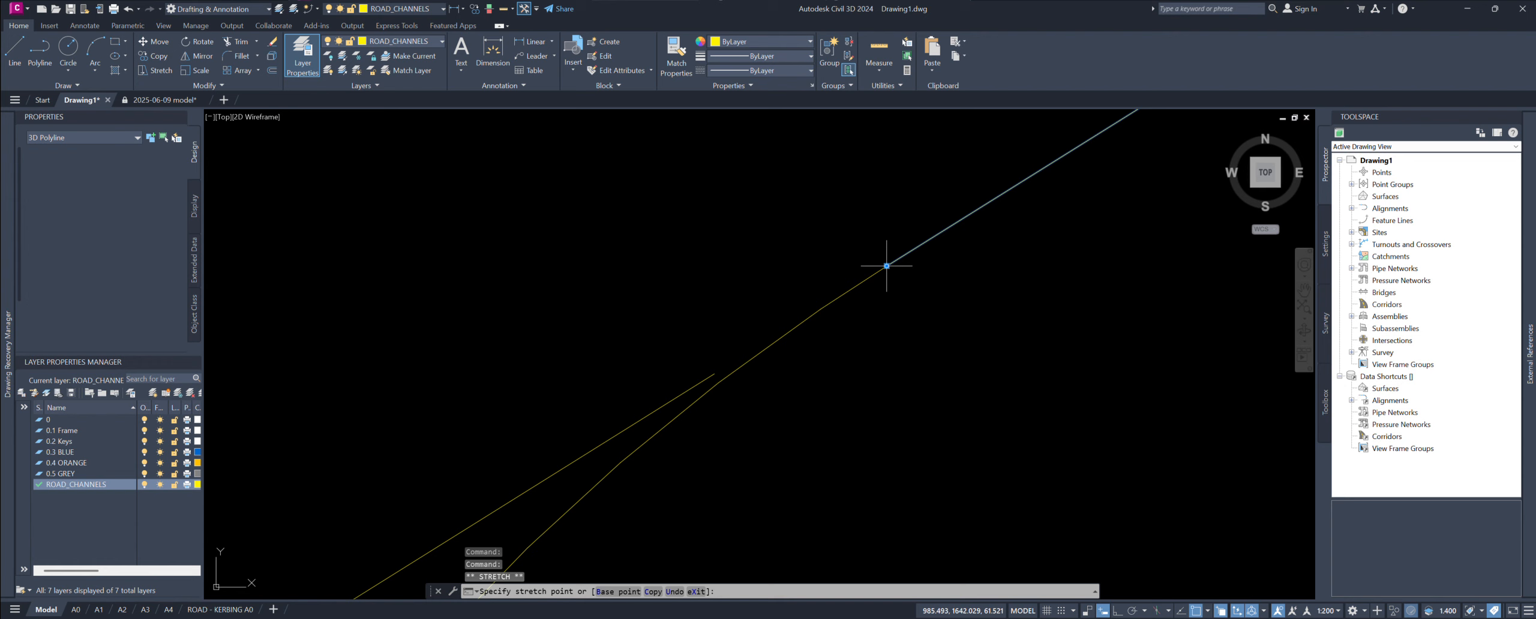
{"action": "left_click", "coordinate": [847, 293]}
{"action": "scroll", "coordinate": [871, 298], "scroll_direction": "down", "scroll_amount": 6}
{"action": "middle_click_drag", "start_coordinate": [895, 396], "coordinate": [738, 227]}
{"action": "scroll", "coordinate": [749, 228], "scroll_direction": "down", "scroll_amount": 3}
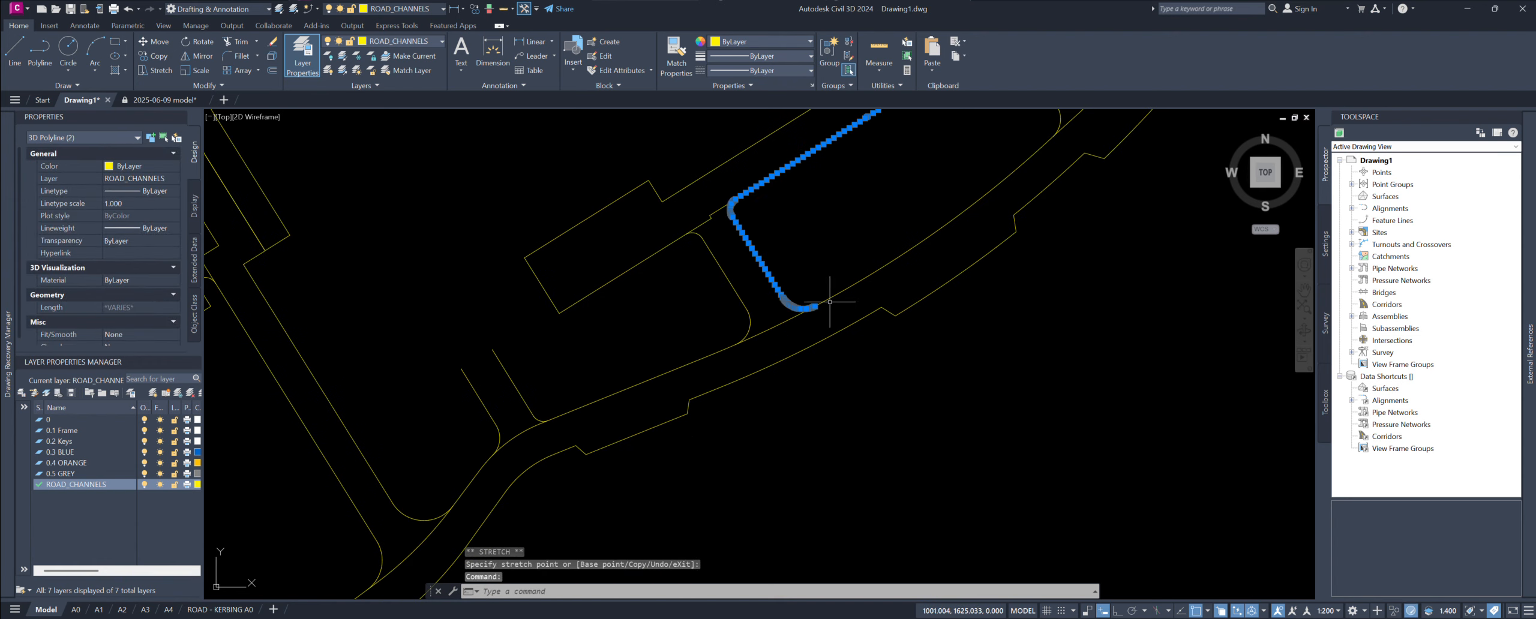
Step: Break the main road's northern channel polyline at the island's southern corner curve, removing the section around the tangent point
{"action": "scroll", "coordinate": [830, 302], "scroll_direction": "up", "scroll_amount": 6}
{"action": "scroll", "coordinate": [780, 311], "scroll_direction": "up", "scroll_amount": 6}
{"action": "middle_click_drag", "start_coordinate": [841, 340], "coordinate": [802, 398]}
{"action": "key", "text": "Escape"}
{"action": "key", "text": "Escape"}
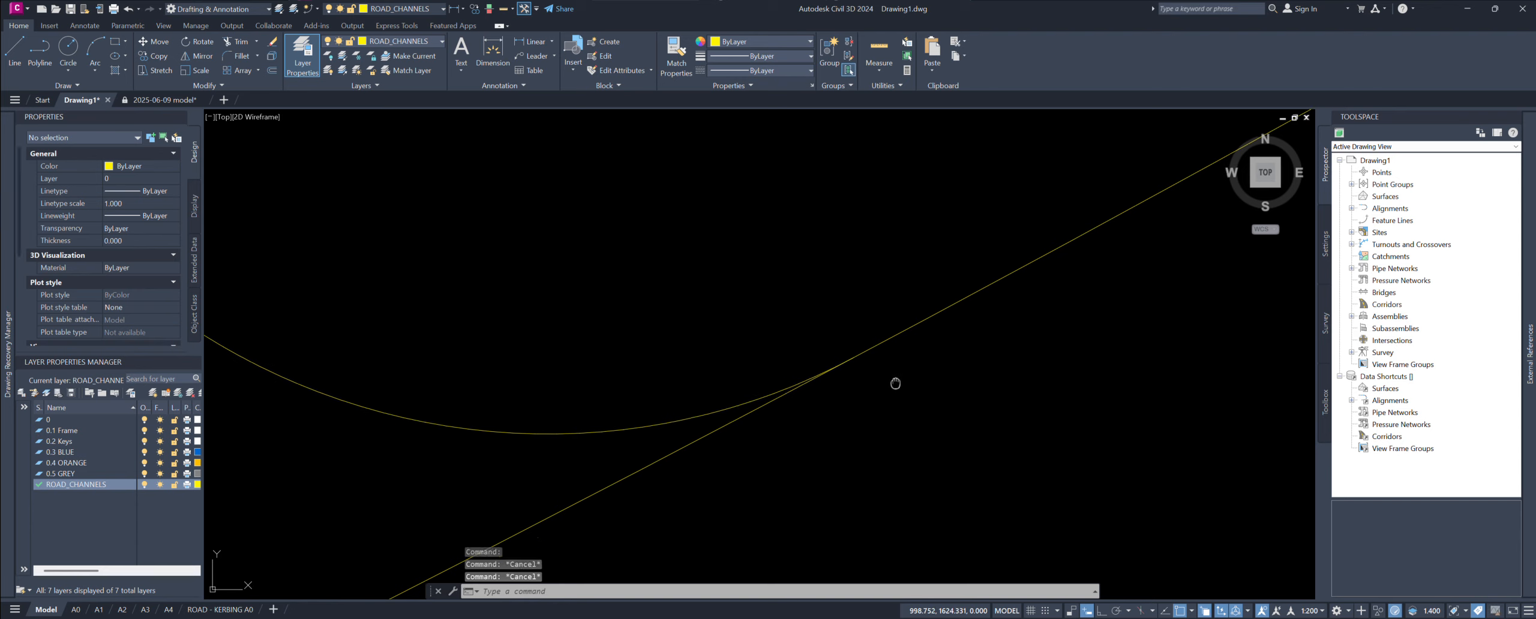
{"action": "middle_click_drag", "start_coordinate": [896, 384], "coordinate": [893, 408]}
{"action": "type", "text": "BRE"}
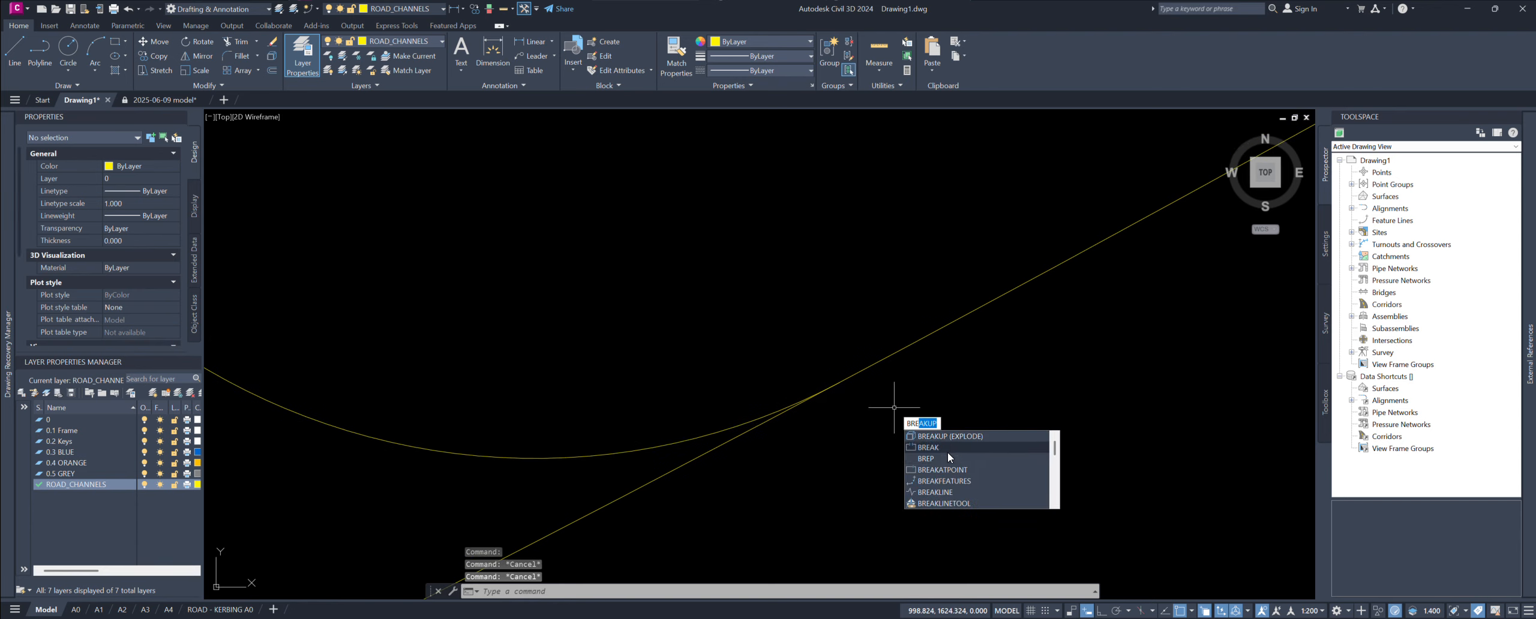
{"action": "left_click", "coordinate": [948, 451]}
{"action": "scroll", "coordinate": [788, 419], "scroll_direction": "up", "scroll_amount": 2}
{"action": "scroll", "coordinate": [818, 411], "scroll_direction": "up", "scroll_amount": 2}
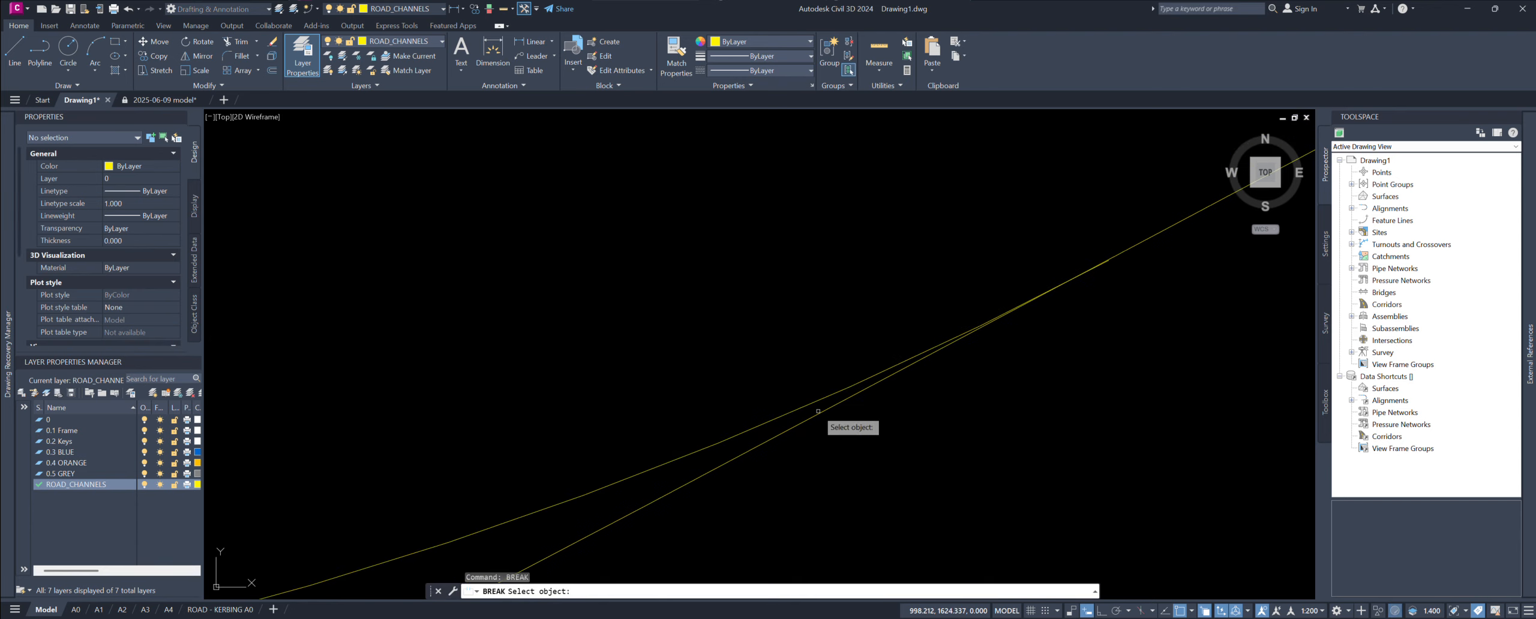
{"action": "left_click", "coordinate": [817, 412]}
{"action": "scroll", "coordinate": [826, 441], "scroll_direction": "down", "scroll_amount": 2}
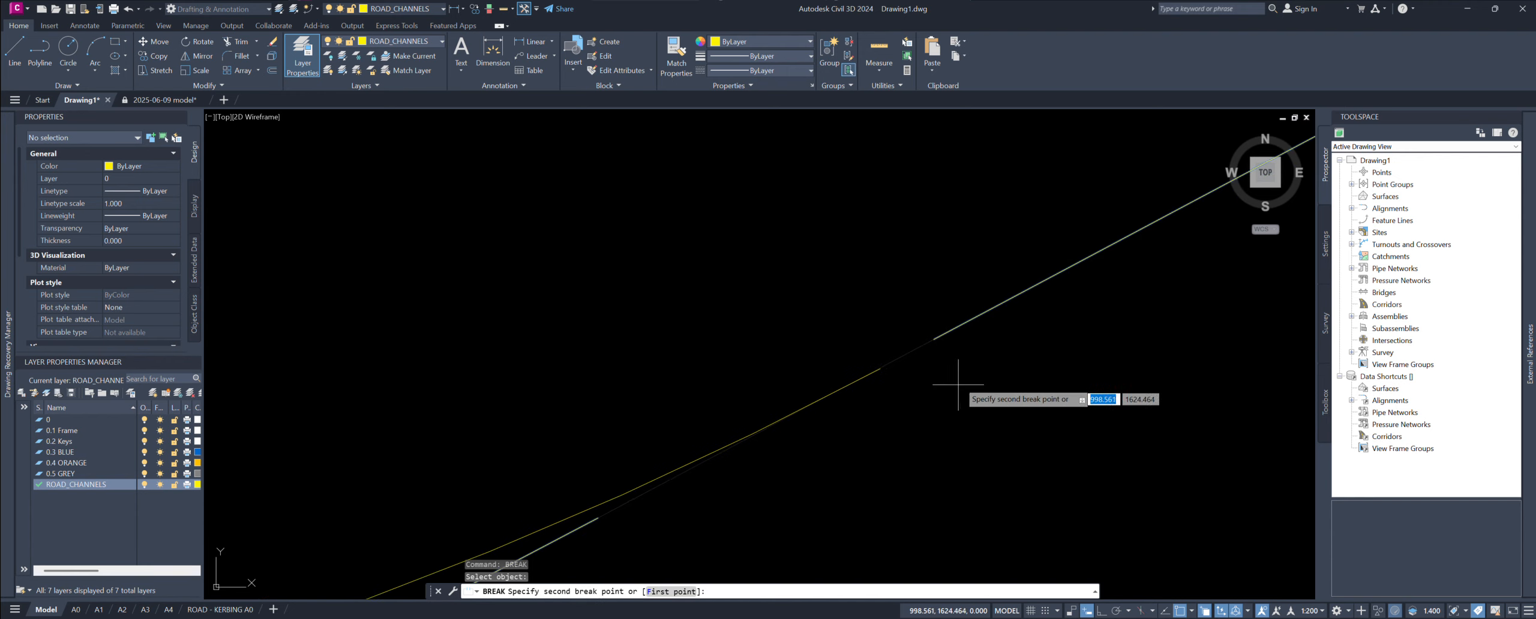
{"action": "left_click", "coordinate": [914, 372]}
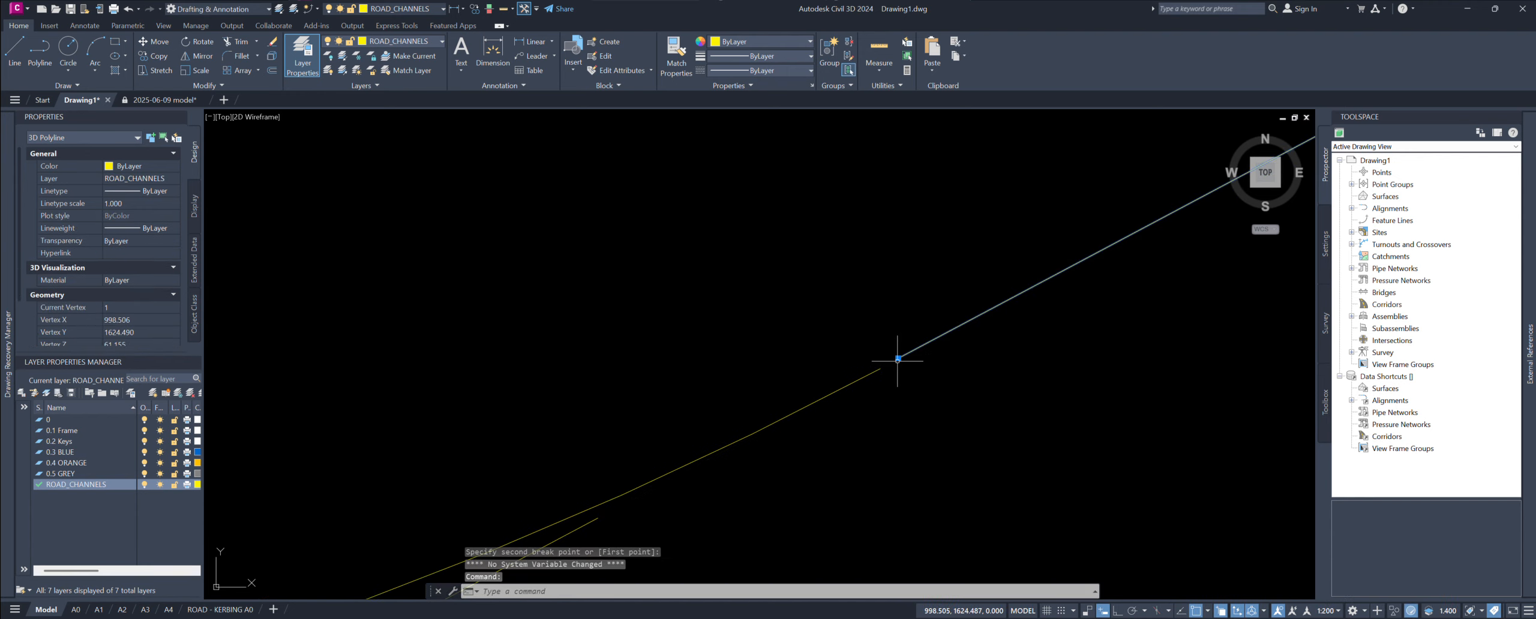
Step: Stretch the main road channel's cut end onto the southern corner curve's end and add that curve to the selection
{"action": "left_click", "coordinate": [898, 359]}
{"action": "left_click", "coordinate": [880, 368]}
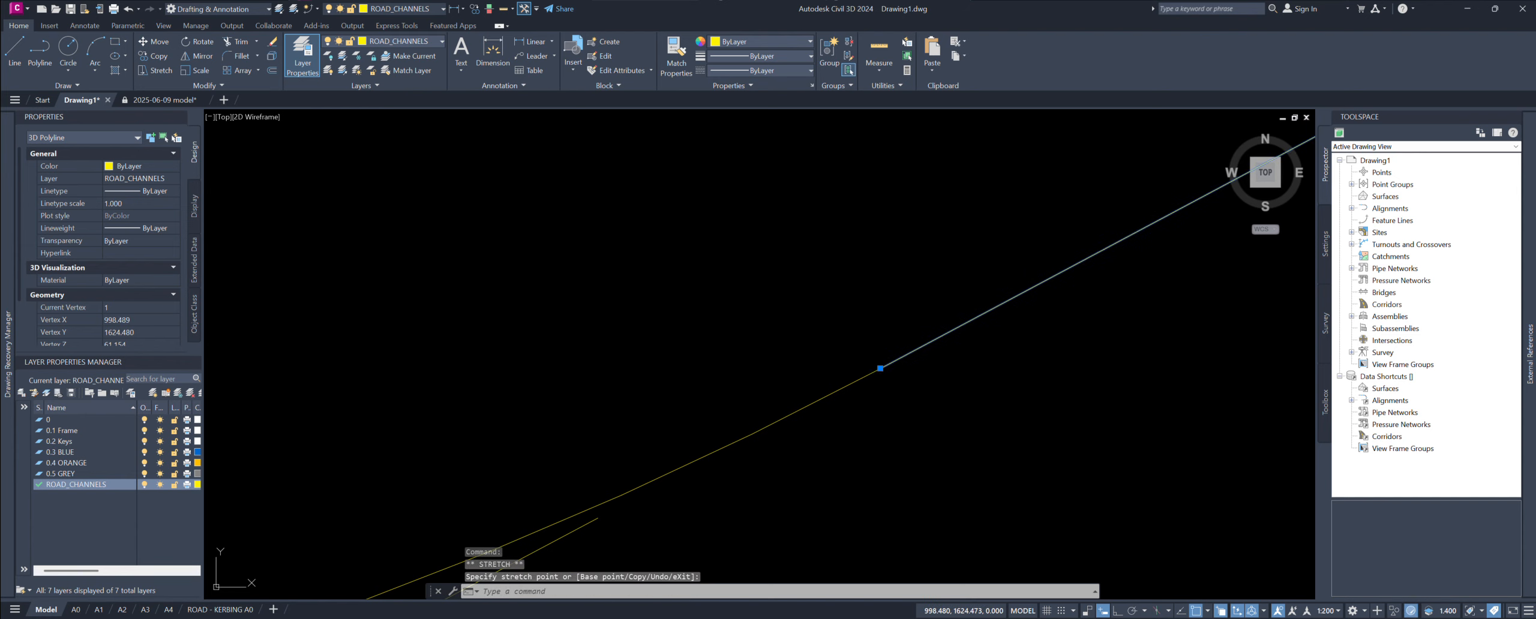
{"action": "left_click", "coordinate": [877, 370]}
{"action": "scroll", "coordinate": [883, 387], "scroll_direction": "down", "scroll_amount": 16}
{"action": "middle_click_drag", "start_coordinate": [968, 405], "coordinate": [810, 472]}
{"action": "scroll", "coordinate": [1014, 318], "scroll_direction": "down", "scroll_amount": 2}
{"action": "middle_click_drag", "start_coordinate": [1014, 318], "coordinate": [895, 411]}
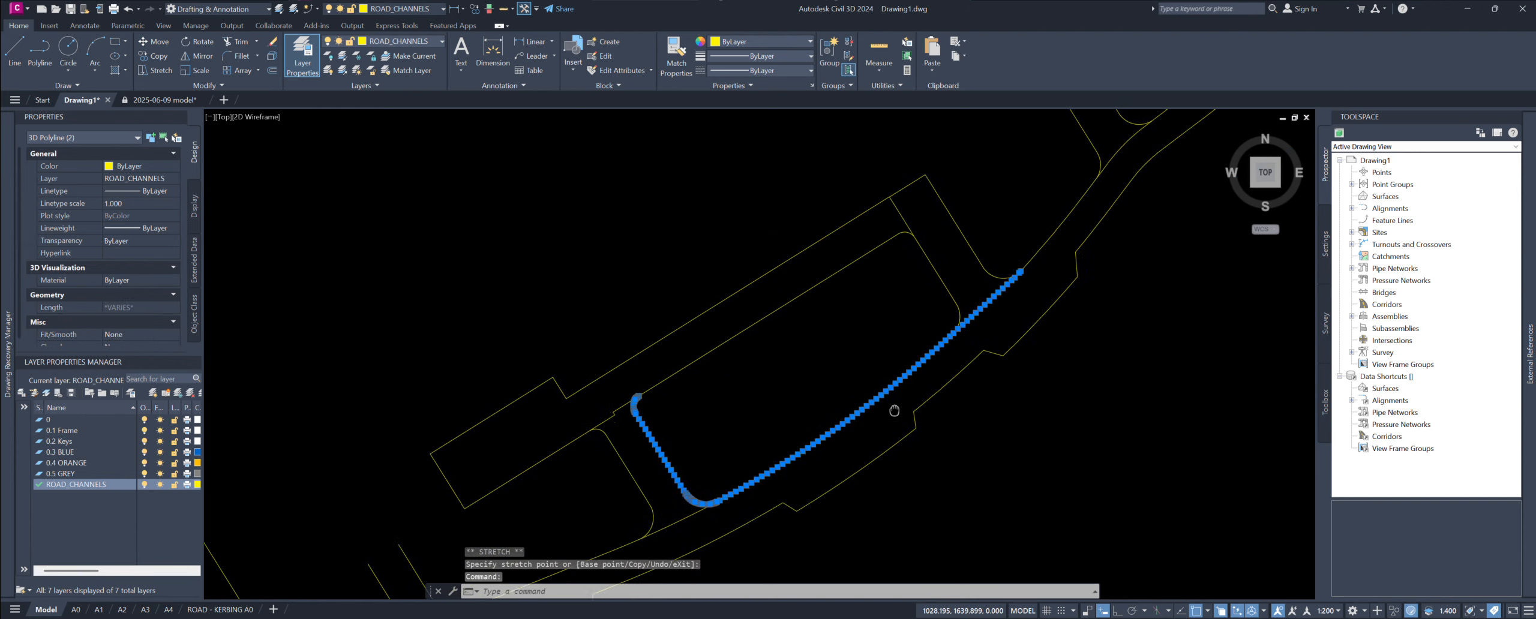
Step: Break the main road's northern channel polyline at the island's eastern corner curve, removing the section around the tangent point
{"action": "scroll", "coordinate": [967, 346], "scroll_direction": "up", "scroll_amount": 2}
{"action": "scroll", "coordinate": [970, 308], "scroll_direction": "up", "scroll_amount": 5}
{"action": "key", "text": "Escape"}
{"action": "key", "text": "Escape"}
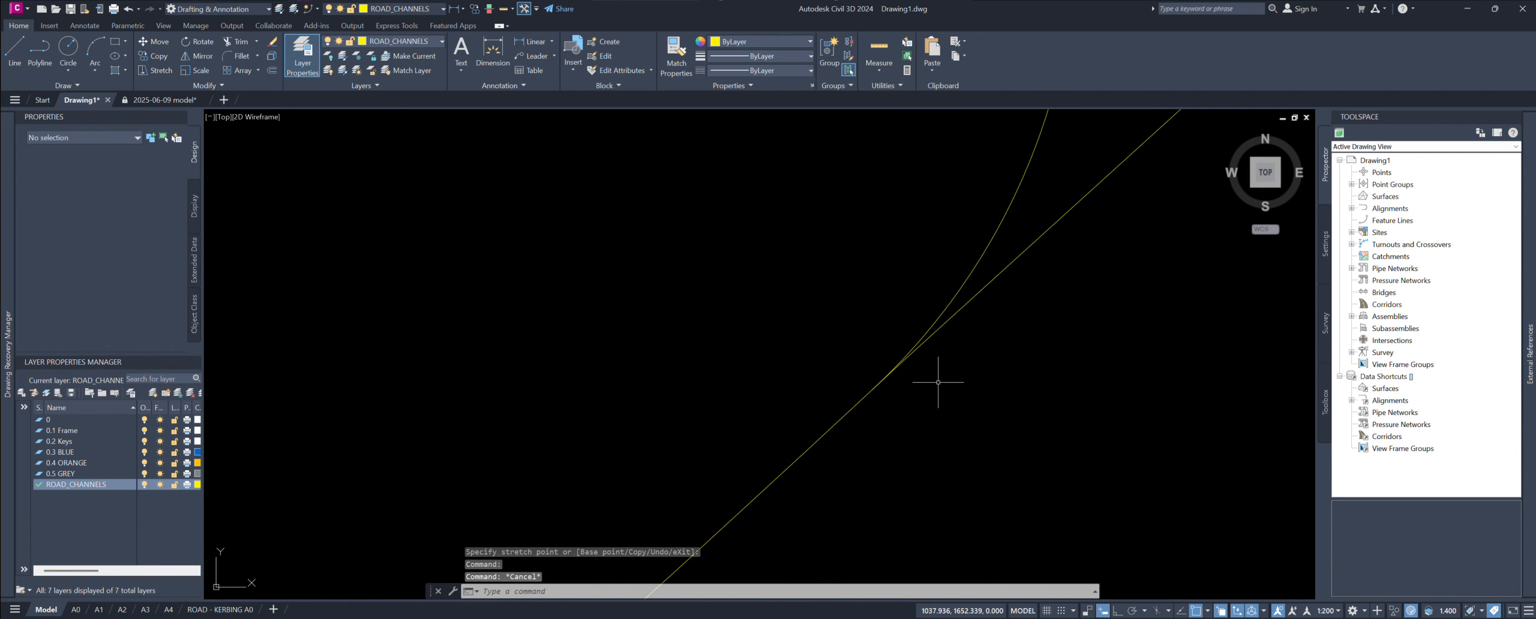
{"action": "scroll", "coordinate": [920, 398], "scroll_direction": "up", "scroll_amount": 2}
{"action": "type", "text": "bre"}
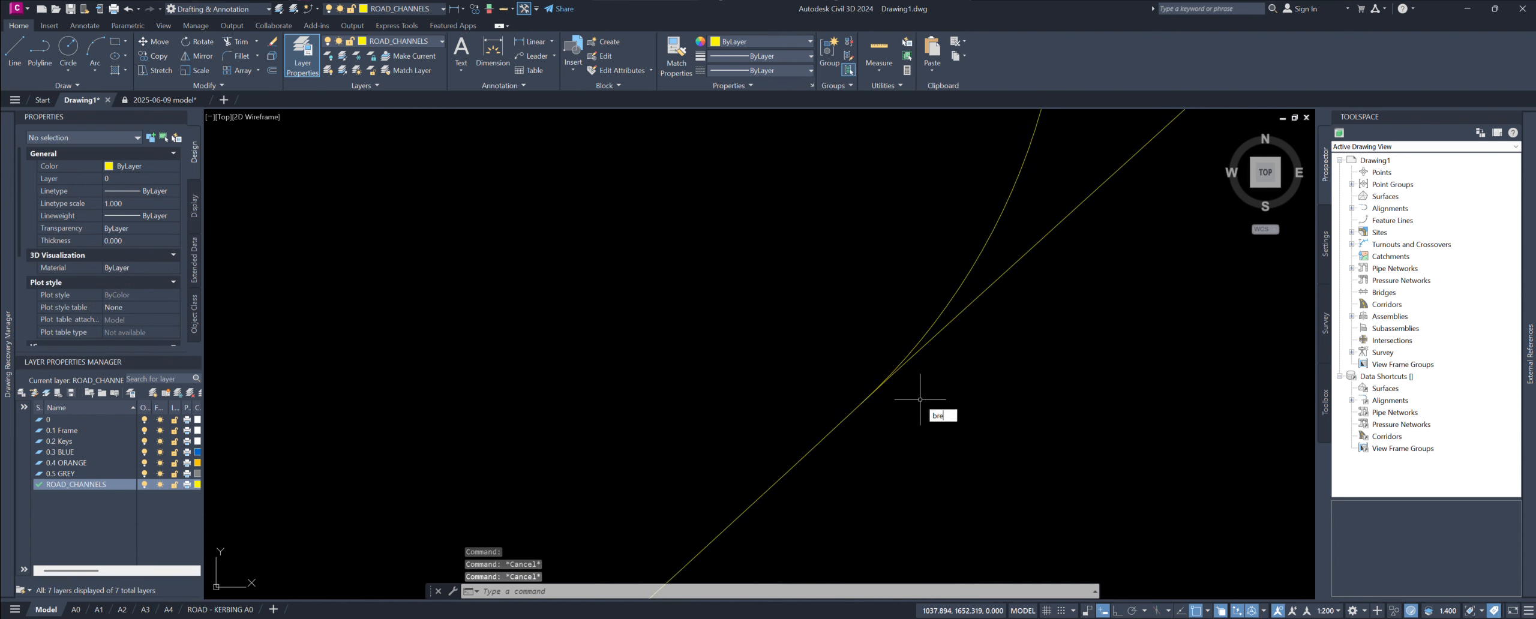
{"action": "type", "text": "ak"}
{"action": "key", "text": "Return"}
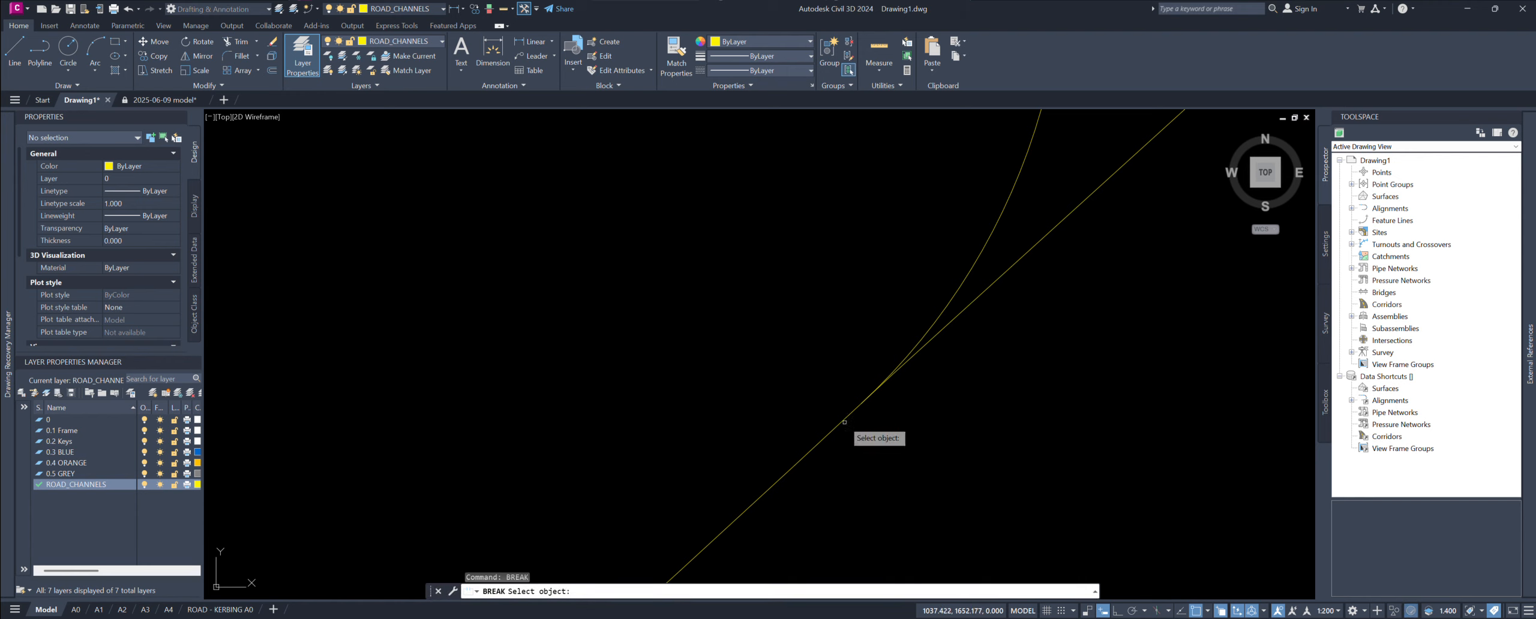
{"action": "left_click", "coordinate": [844, 422]}
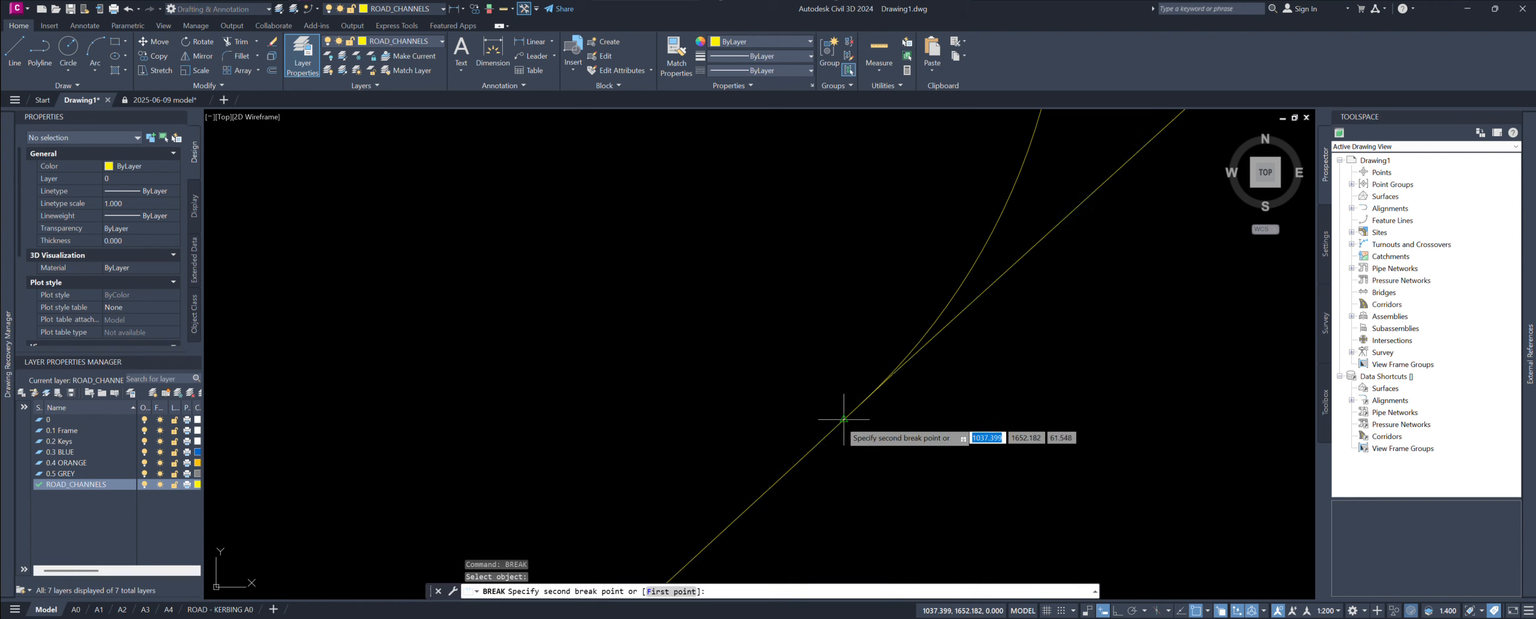
{"action": "left_click", "coordinate": [925, 380]}
{"action": "scroll", "coordinate": [855, 411], "scroll_direction": "up", "scroll_amount": 3}
{"action": "scroll", "coordinate": [864, 390], "scroll_direction": "down", "scroll_amount": 1}
{"action": "key", "text": "Escape"}
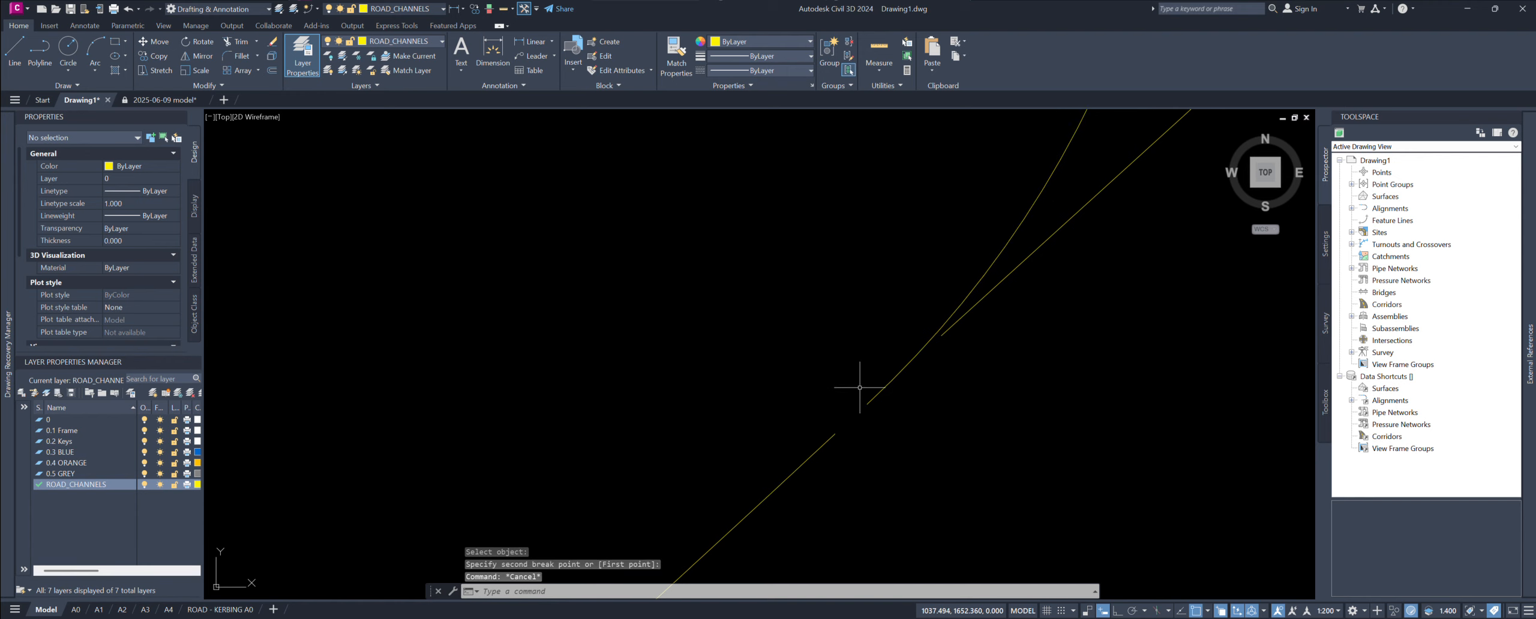
Step: Stretch the main road channel's cut end onto the eastern corner curve's end and select both polylines
{"action": "left_click", "coordinate": [822, 446]}
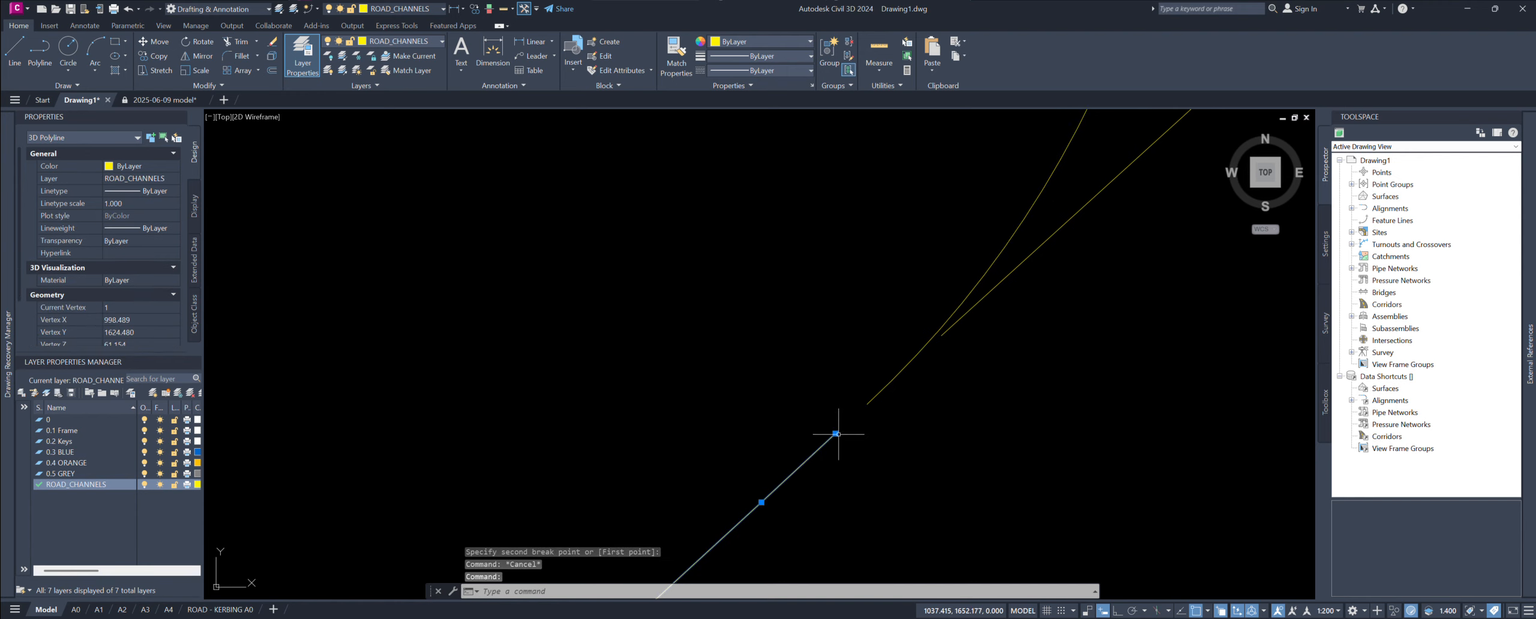
{"action": "left_click", "coordinate": [835, 433]}
{"action": "left_click", "coordinate": [867, 404]}
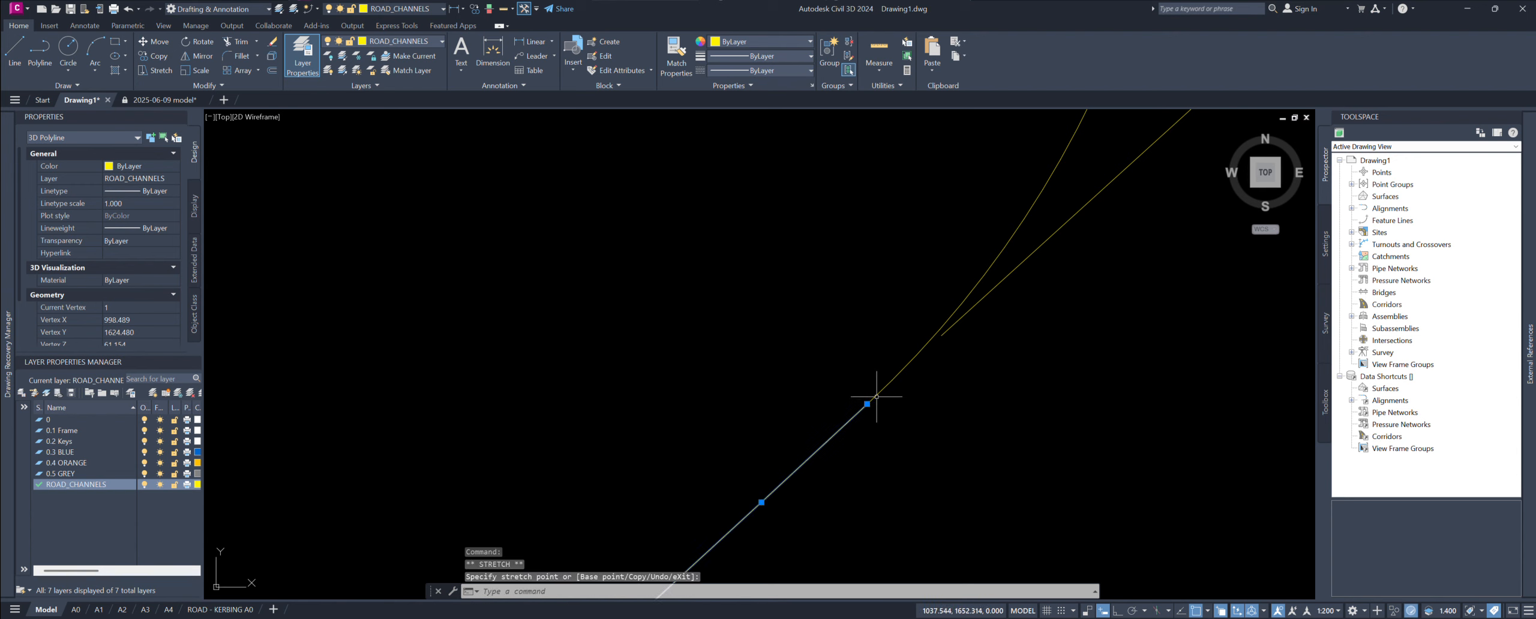
{"action": "left_click", "coordinate": [878, 392]}
{"action": "scroll", "coordinate": [877, 392], "scroll_direction": "down", "scroll_amount": 3}
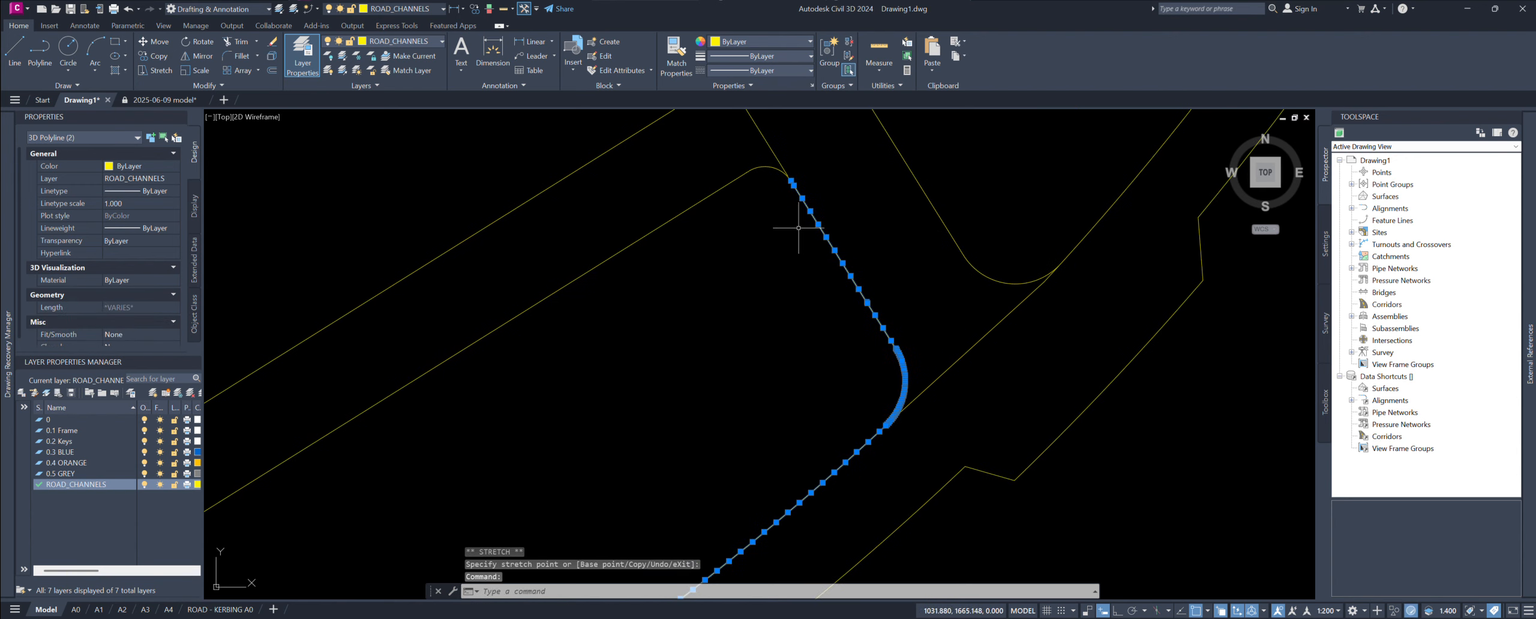
Step: Join the four channel polylines around the island into one 3D polyline and select the resulting loop
{"action": "left_click", "coordinate": [736, 176]}
{"action": "scroll", "coordinate": [736, 176], "scroll_direction": "down", "scroll_amount": 3}
{"action": "scroll", "coordinate": [686, 250], "scroll_direction": "up", "scroll_amount": 5}
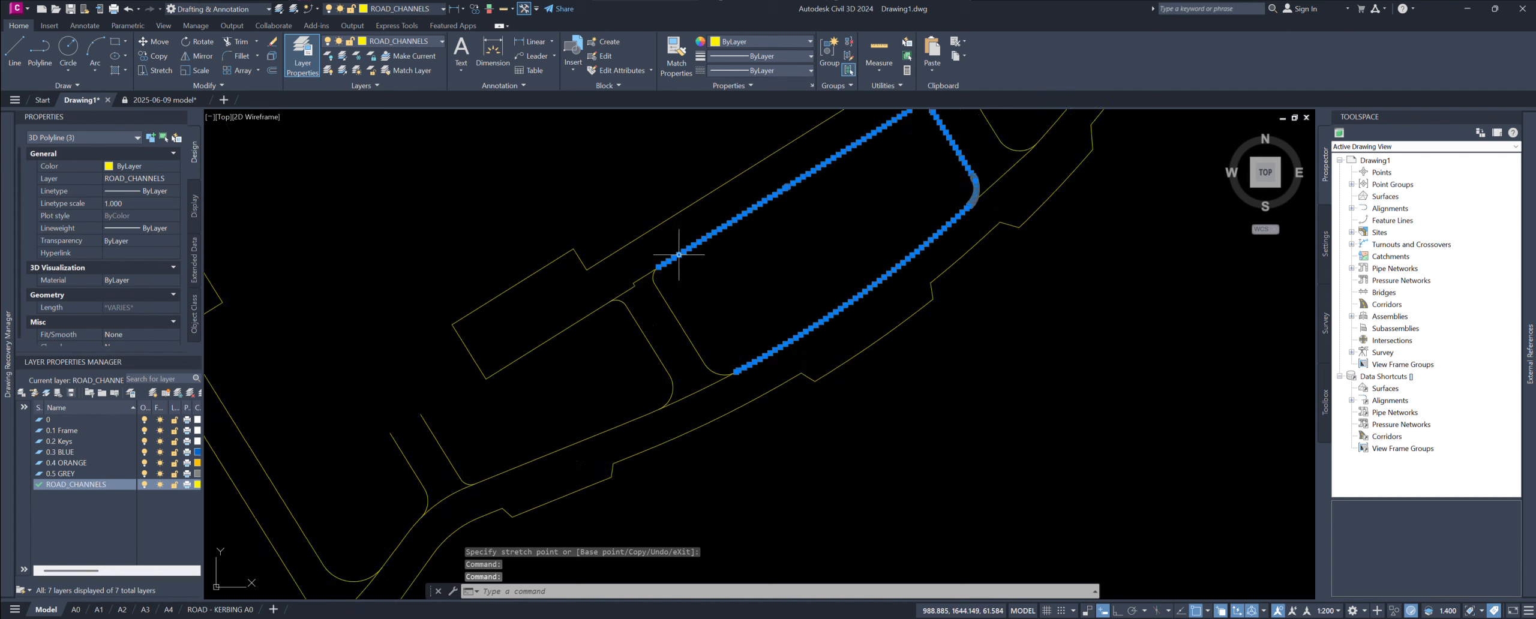
{"action": "left_click", "coordinate": [646, 311]}
{"action": "scroll", "coordinate": [796, 346], "scroll_direction": "up", "scroll_amount": 3}
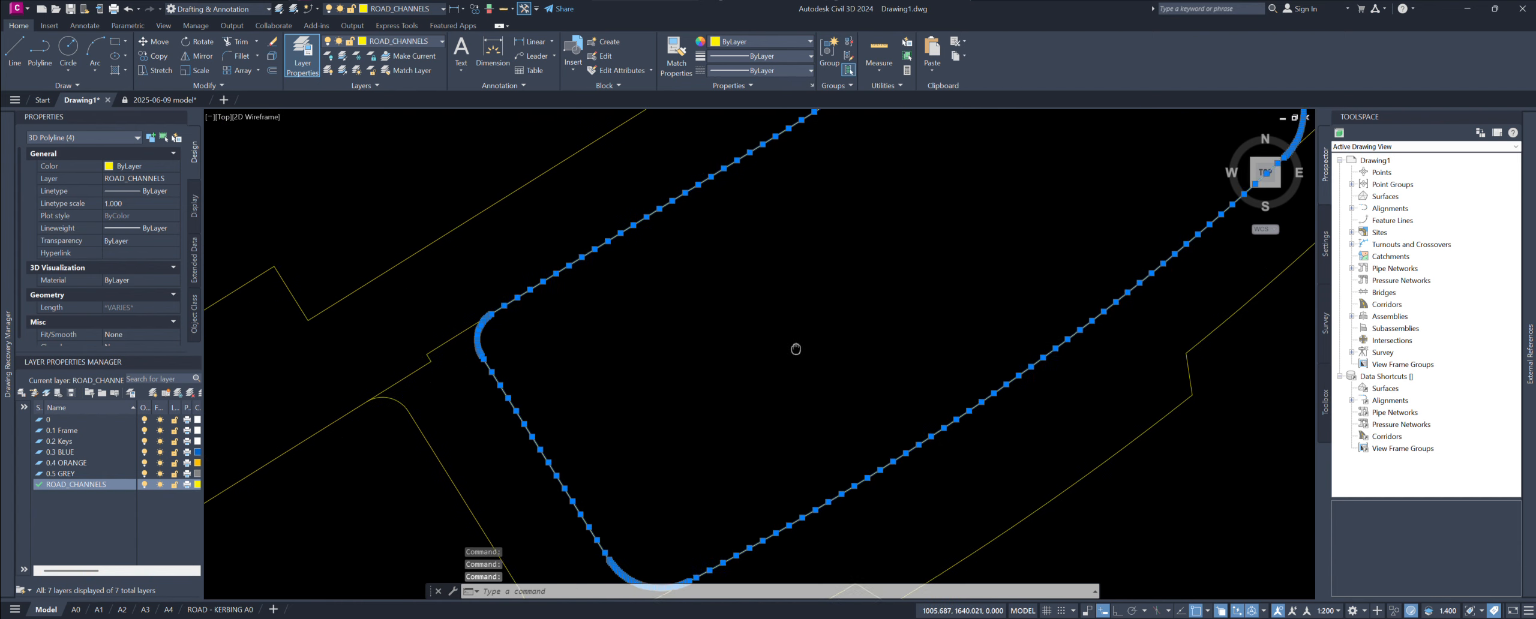
{"action": "type", "text": "j"}
{"action": "key", "text": "Return"}
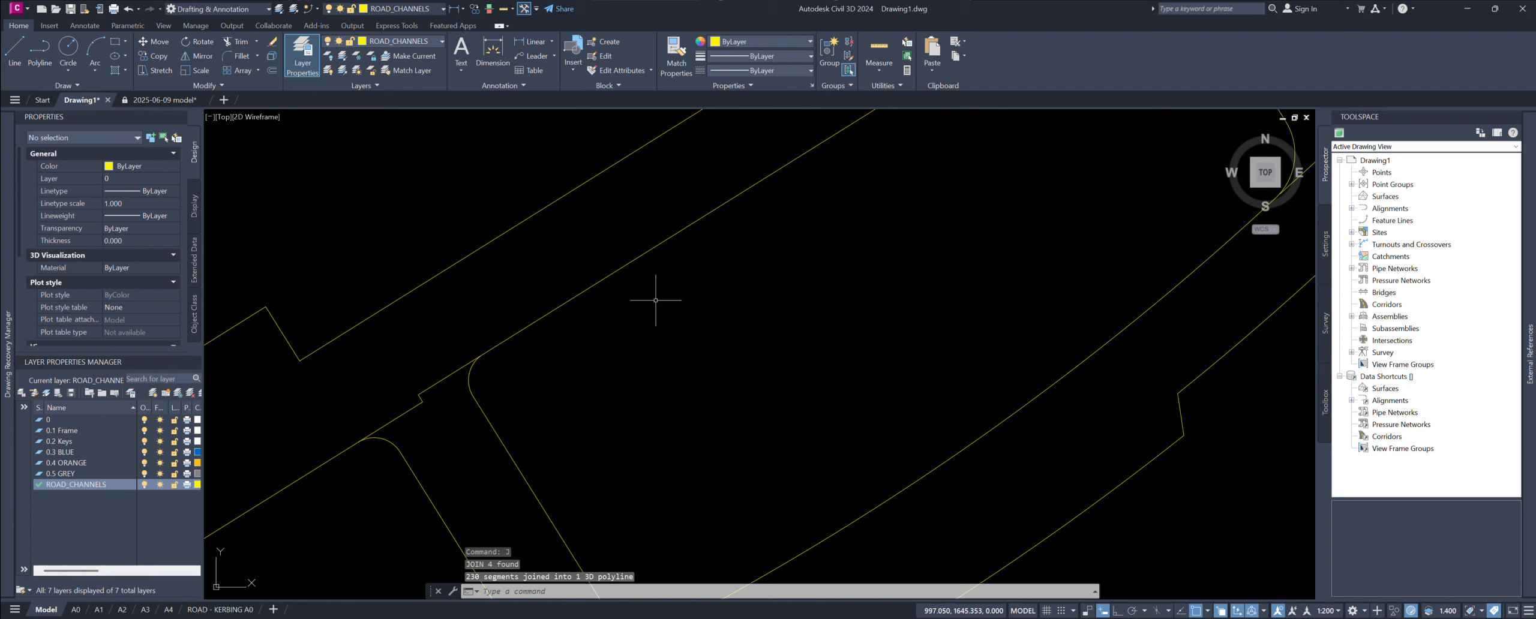
{"action": "left_click", "coordinate": [679, 237]}
{"action": "scroll", "coordinate": [837, 288], "scroll_direction": "down", "scroll_amount": 3}
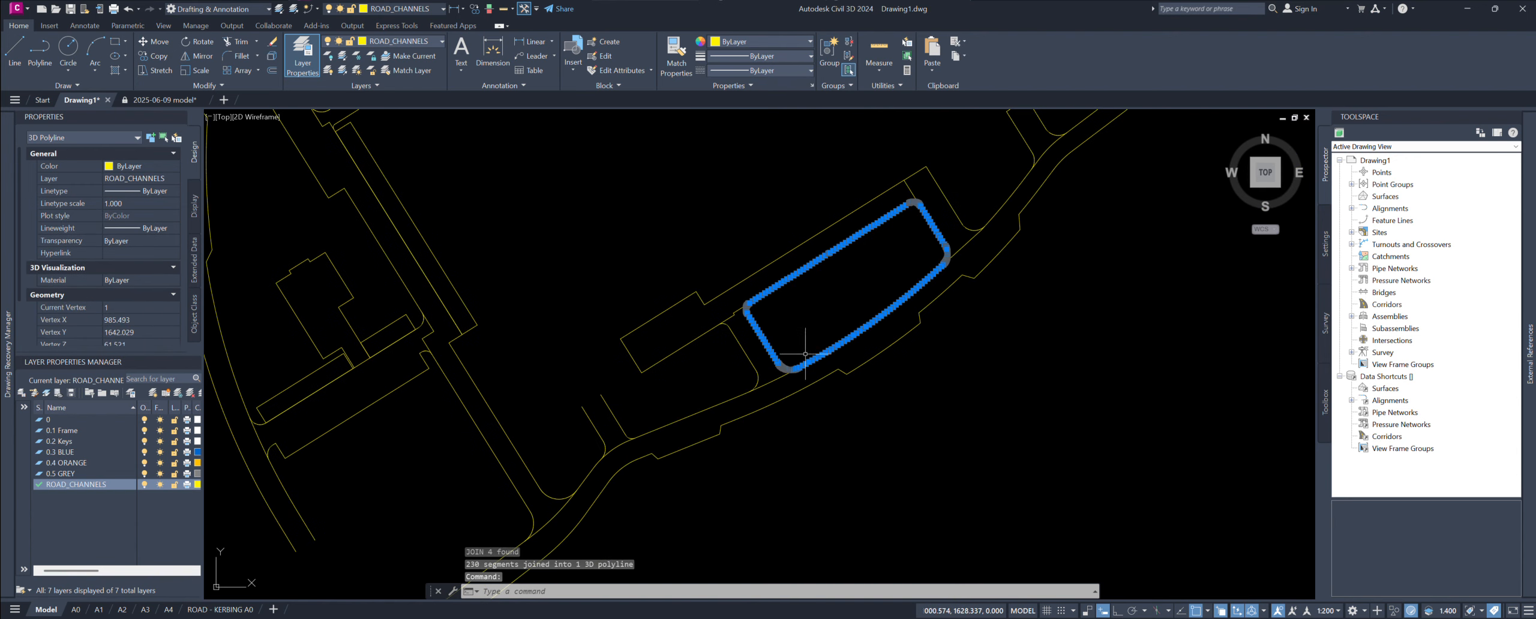
Step: Break the closing line at the side road's northeast end where it meets the northern channel lines, removing a short section at the junction
{"action": "scroll", "coordinate": [840, 300], "scroll_direction": "up", "scroll_amount": 10}
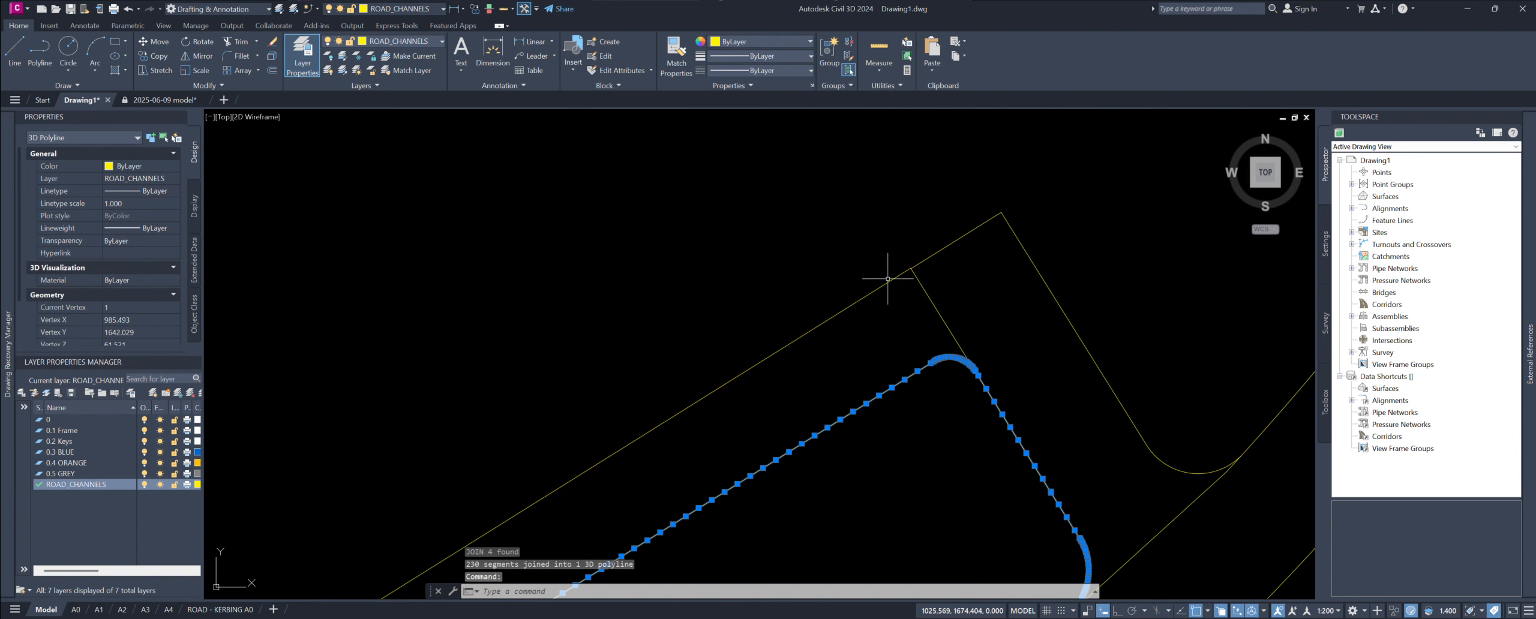
{"action": "scroll", "coordinate": [887, 323], "scroll_direction": "up", "scroll_amount": 5}
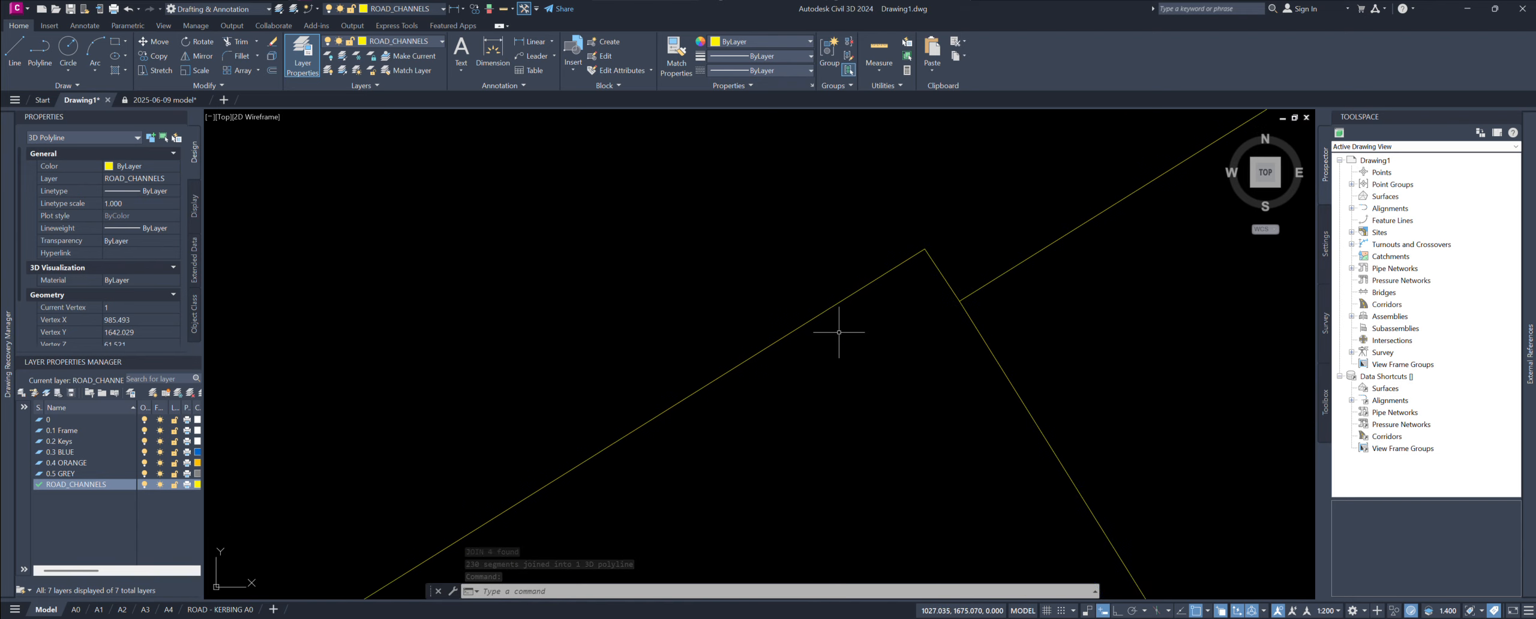
{"action": "scroll", "coordinate": [950, 321], "scroll_direction": "up", "scroll_amount": 4}
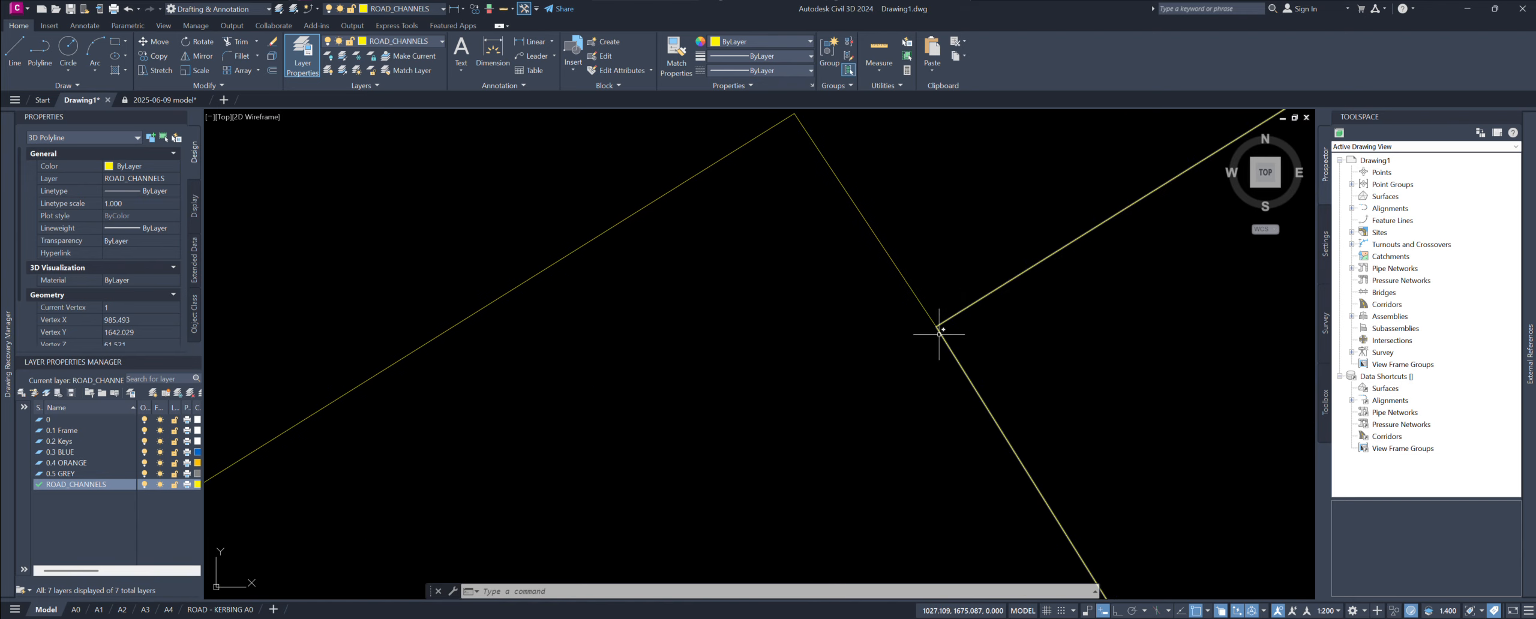
{"action": "left_click", "coordinate": [940, 329]}
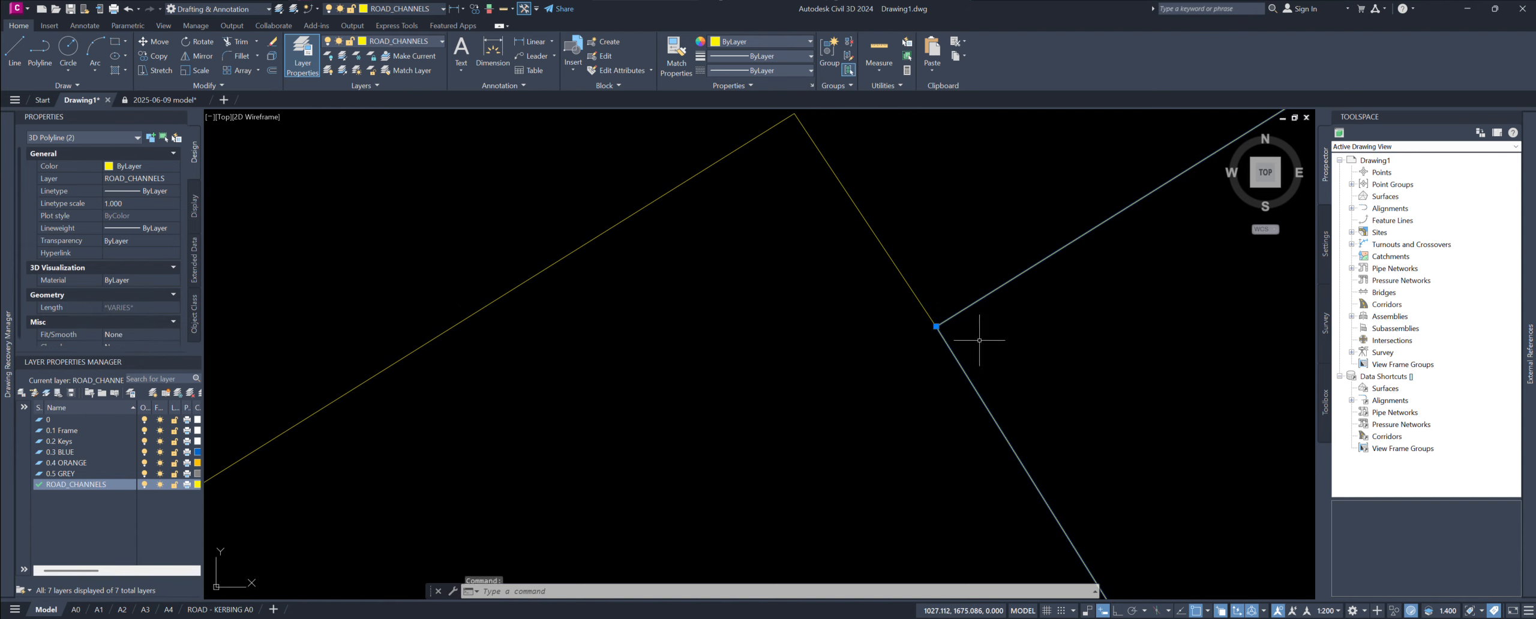
{"action": "middle_click_drag", "start_coordinate": [978, 333], "coordinate": [891, 351]}
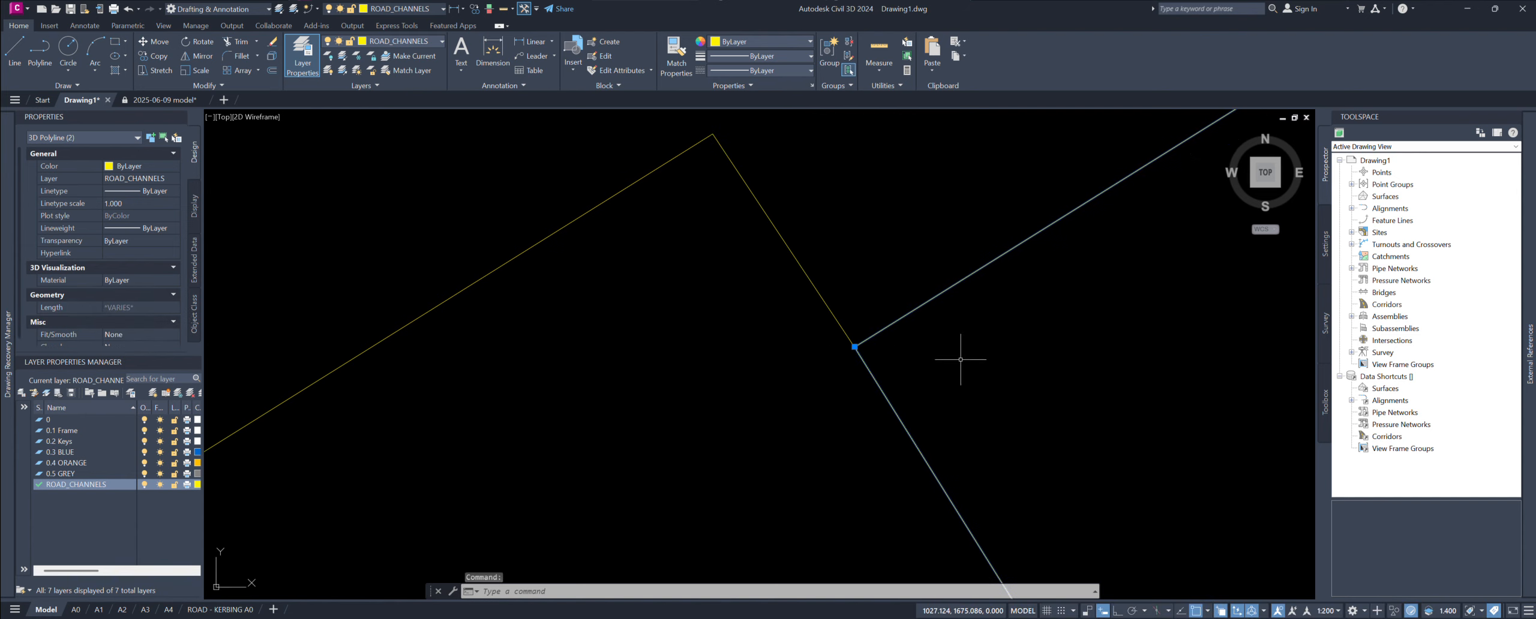
{"action": "type", "text": "BREAKUP"}
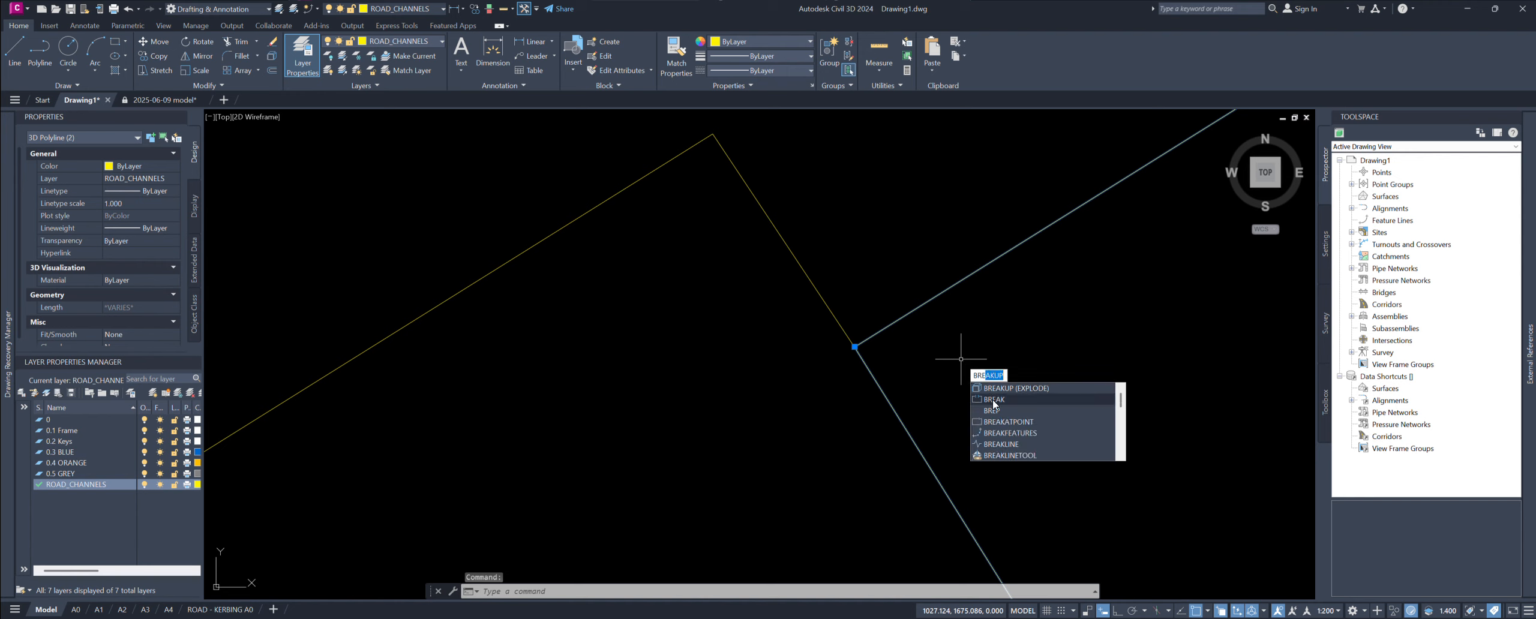
{"action": "left_click", "coordinate": [994, 399]}
{"action": "left_click", "coordinate": [867, 367]}
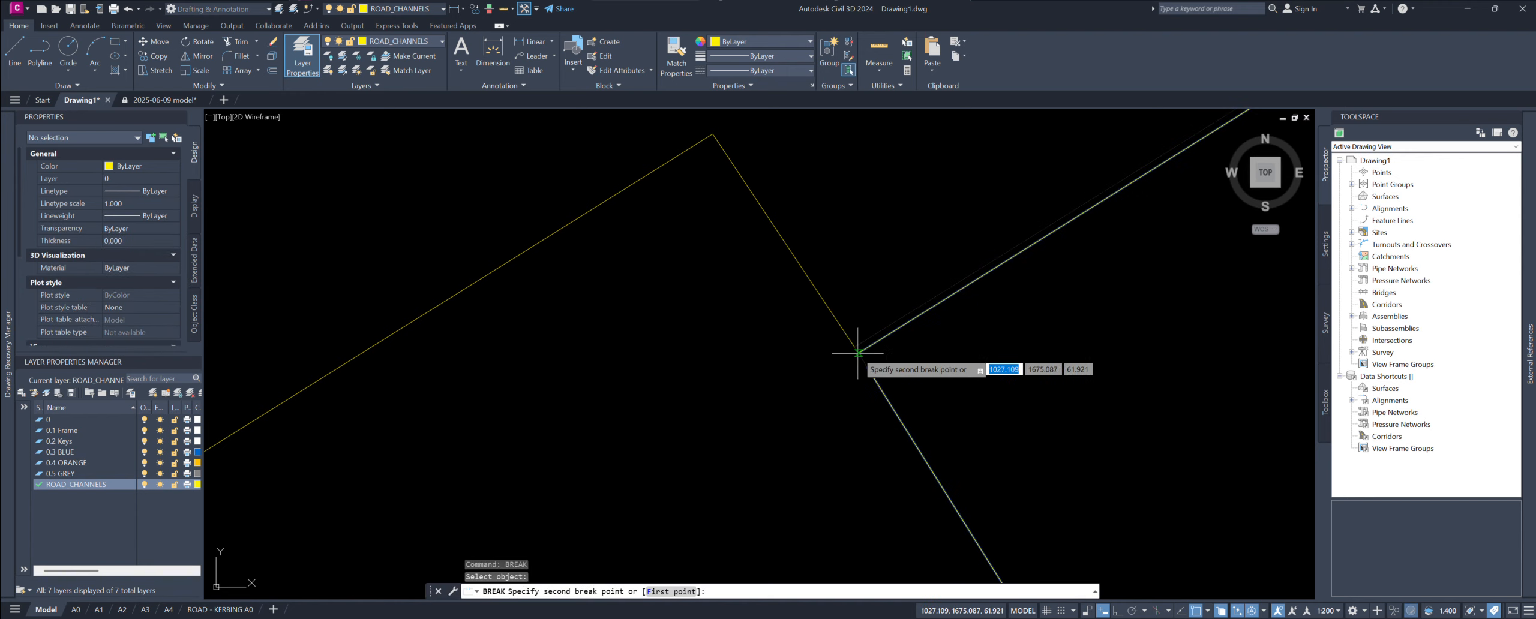
{"action": "left_click", "coordinate": [881, 356]}
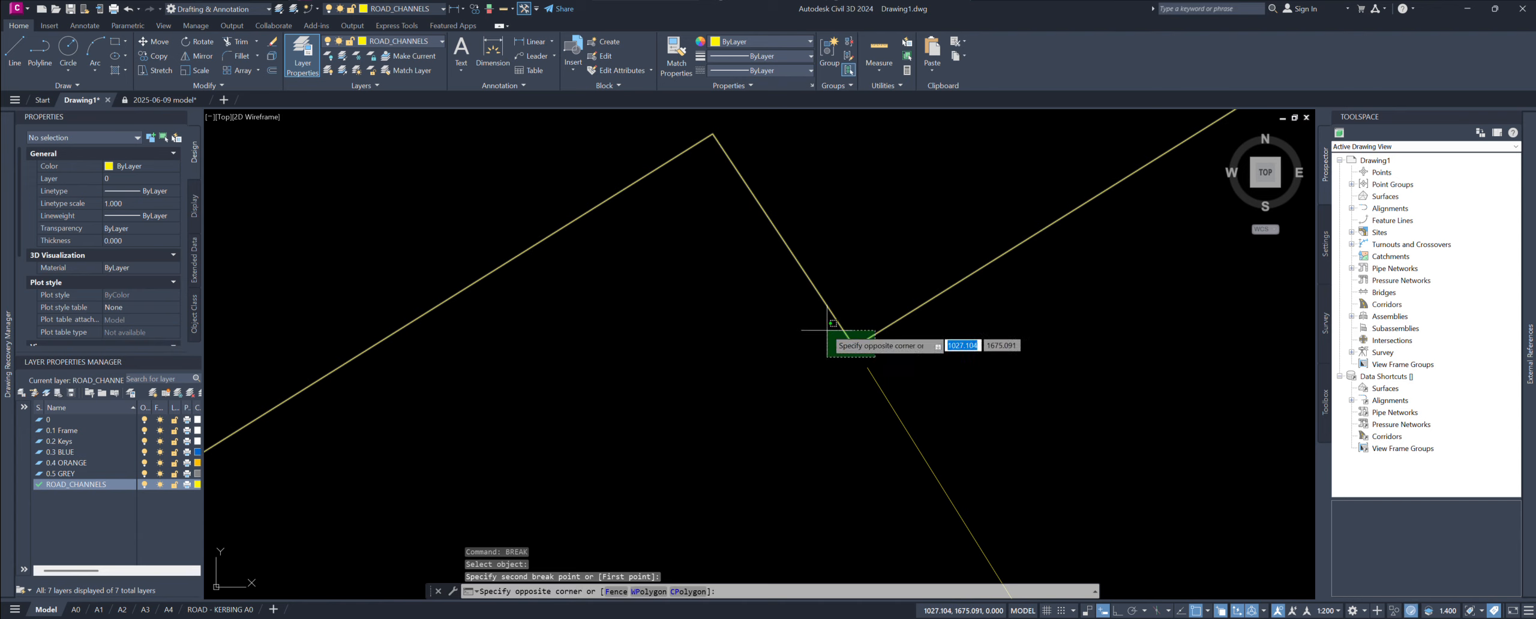
Step: Join the closing line with the northern channel line at the side road's northeast end and select the resulting 3D polyline
{"action": "left_click", "coordinate": [827, 327]}
{"action": "middle_click_drag", "start_coordinate": [890, 309], "coordinate": [879, 353]}
{"action": "type", "text": "j"}
{"action": "key", "text": "Return"}
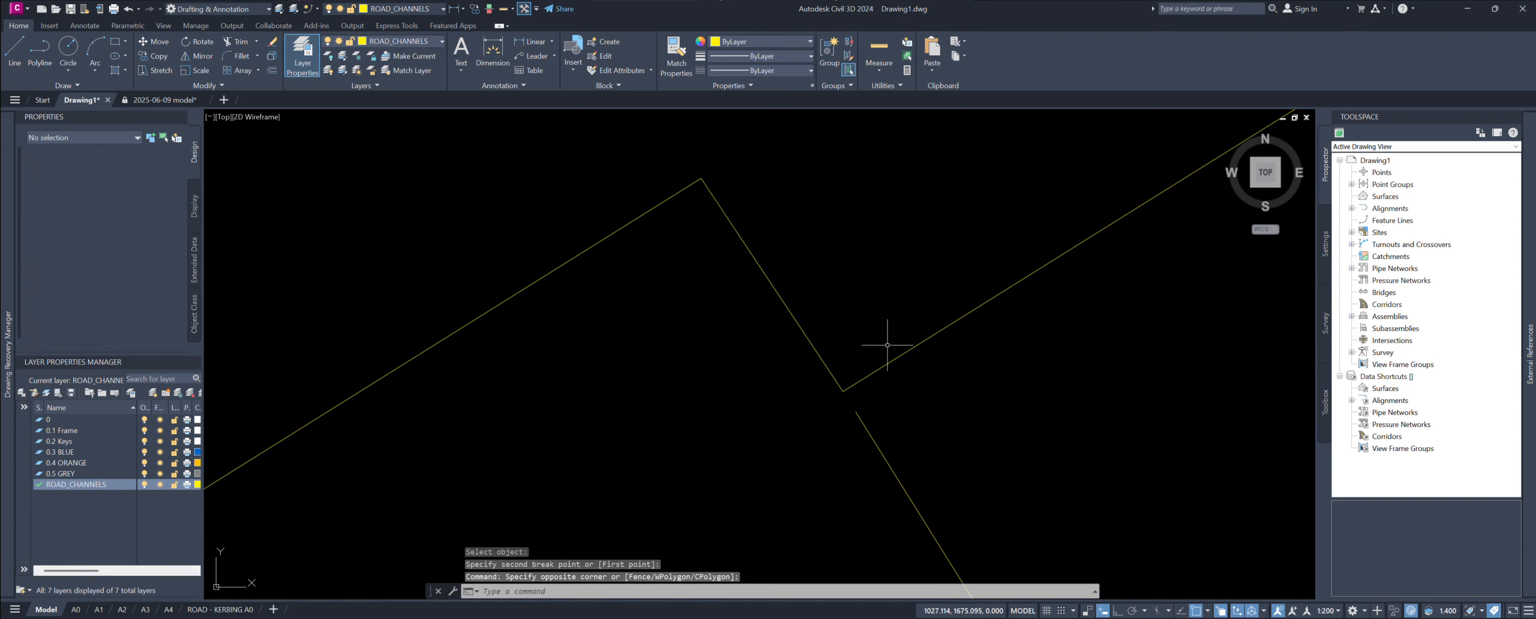
{"action": "left_click", "coordinate": [889, 362]}
{"action": "scroll", "coordinate": [885, 354], "scroll_direction": "down", "scroll_amount": 12}
{"action": "scroll", "coordinate": [882, 350], "scroll_direction": "down", "scroll_amount": 10}
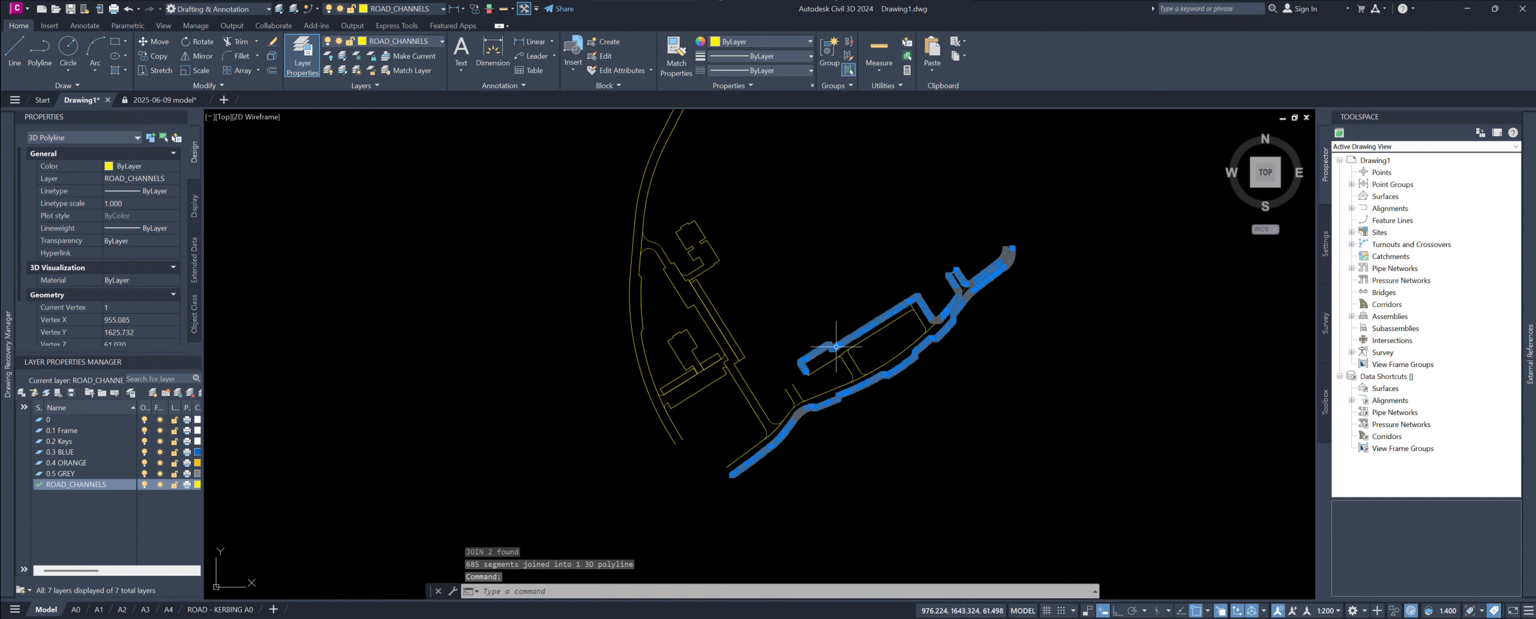
Step: Join the side road's southern channel line to the selected polyline at the western end's closing line
{"action": "scroll", "coordinate": [836, 346], "scroll_direction": "up", "scroll_amount": 4}
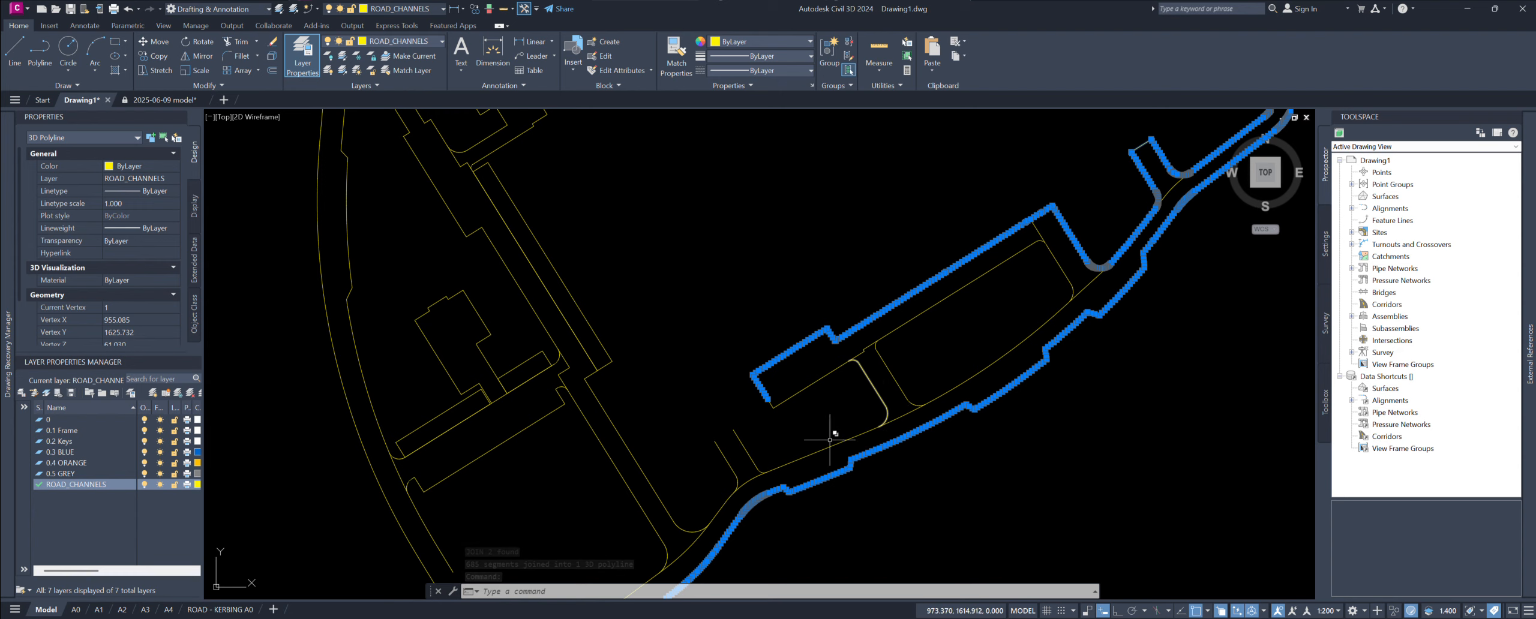
{"action": "middle_click_drag", "start_coordinate": [834, 379], "coordinate": [754, 434]}
{"action": "scroll", "coordinate": [781, 379], "scroll_direction": "up", "scroll_amount": 6}
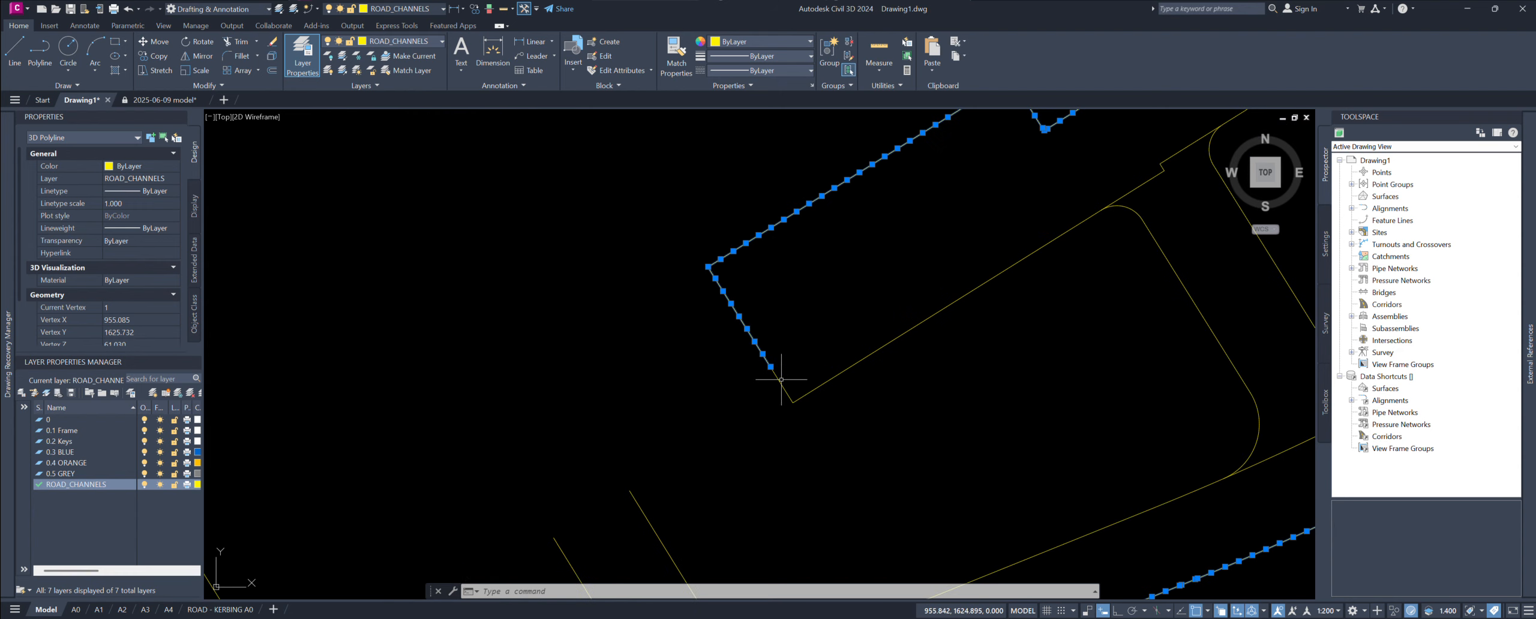
{"action": "left_click", "coordinate": [783, 378]}
{"action": "left_click", "coordinate": [782, 379]}
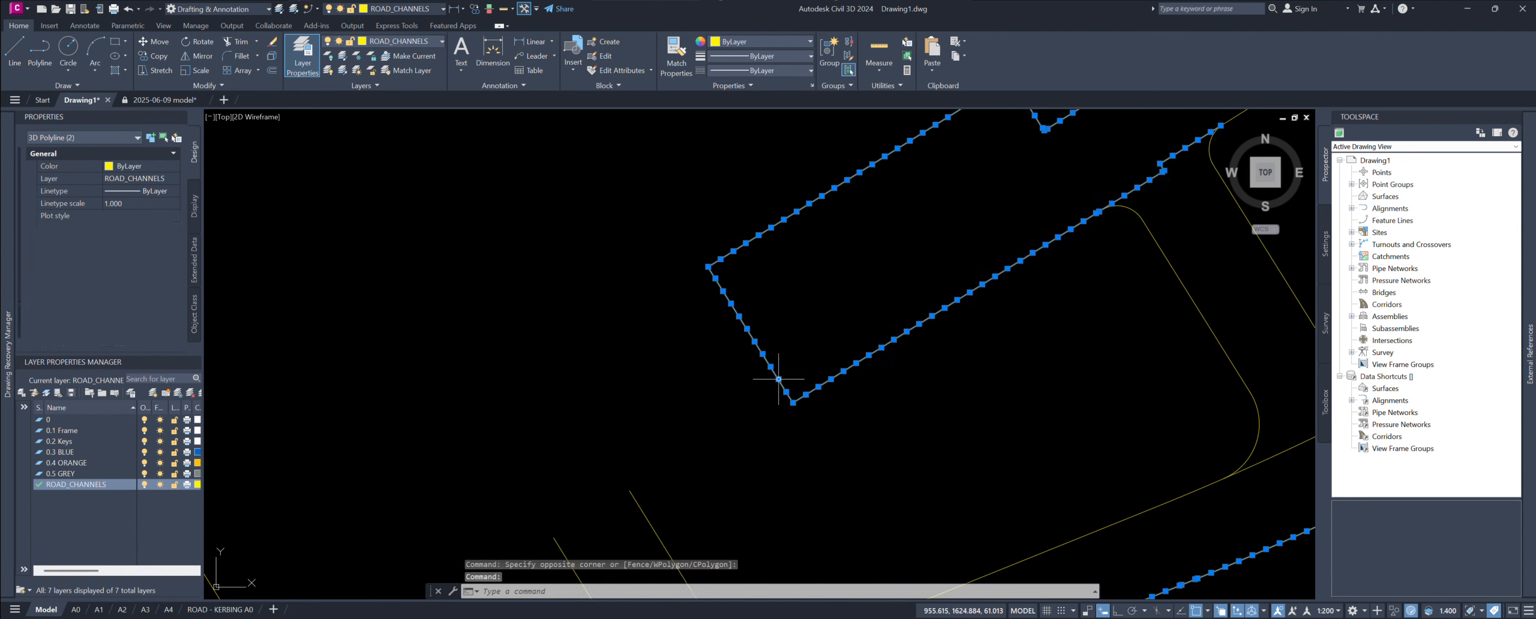
{"action": "scroll", "coordinate": [886, 331], "scroll_direction": "up", "scroll_amount": 2}
{"action": "middle_click_drag", "start_coordinate": [886, 332], "coordinate": [884, 366]}
{"action": "scroll", "coordinate": [884, 367], "scroll_direction": "down", "scroll_amount": 4}
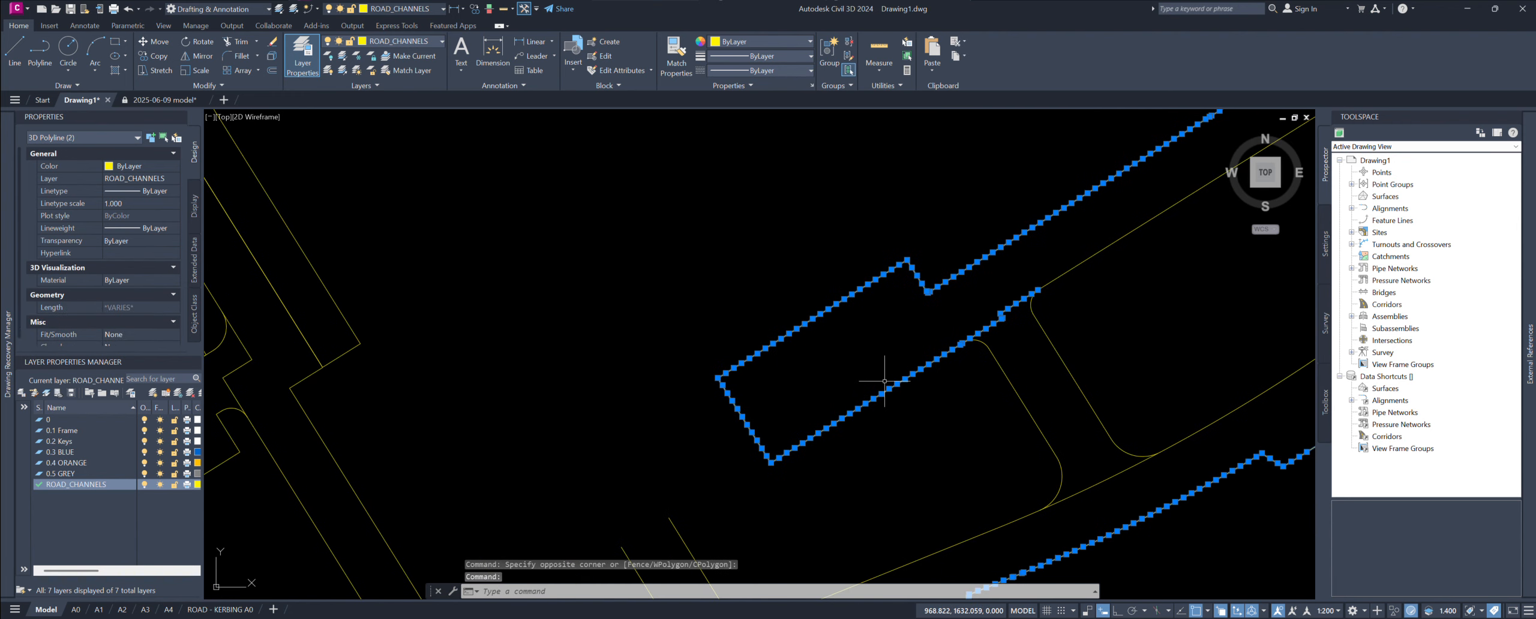
{"action": "type", "text": "j"}
{"action": "key", "text": "Return"}
Step: Break the side road's southern channel line at the connecting road's northwest corner curve, removing a short section at the tangent point
{"action": "scroll", "coordinate": [888, 366], "scroll_direction": "up", "scroll_amount": 6}
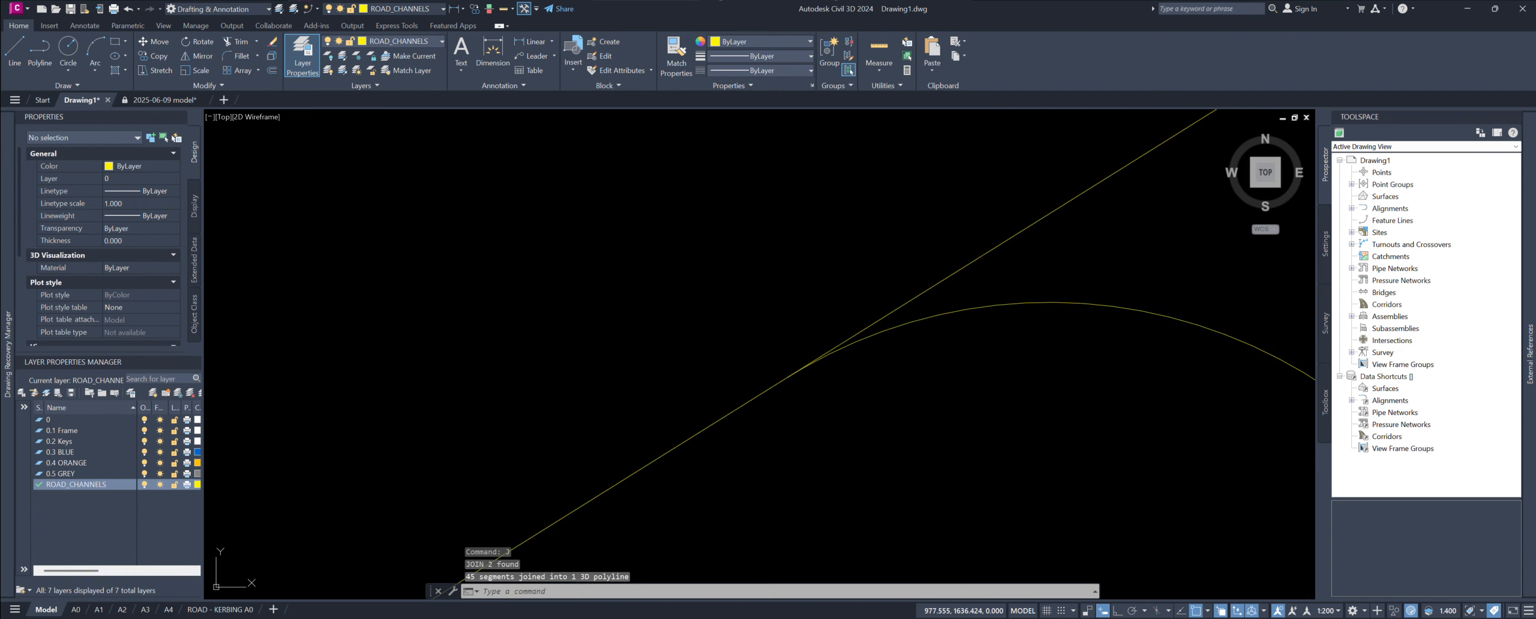
{"action": "left_click", "coordinate": [846, 340]}
{"action": "type", "text": "bre"}
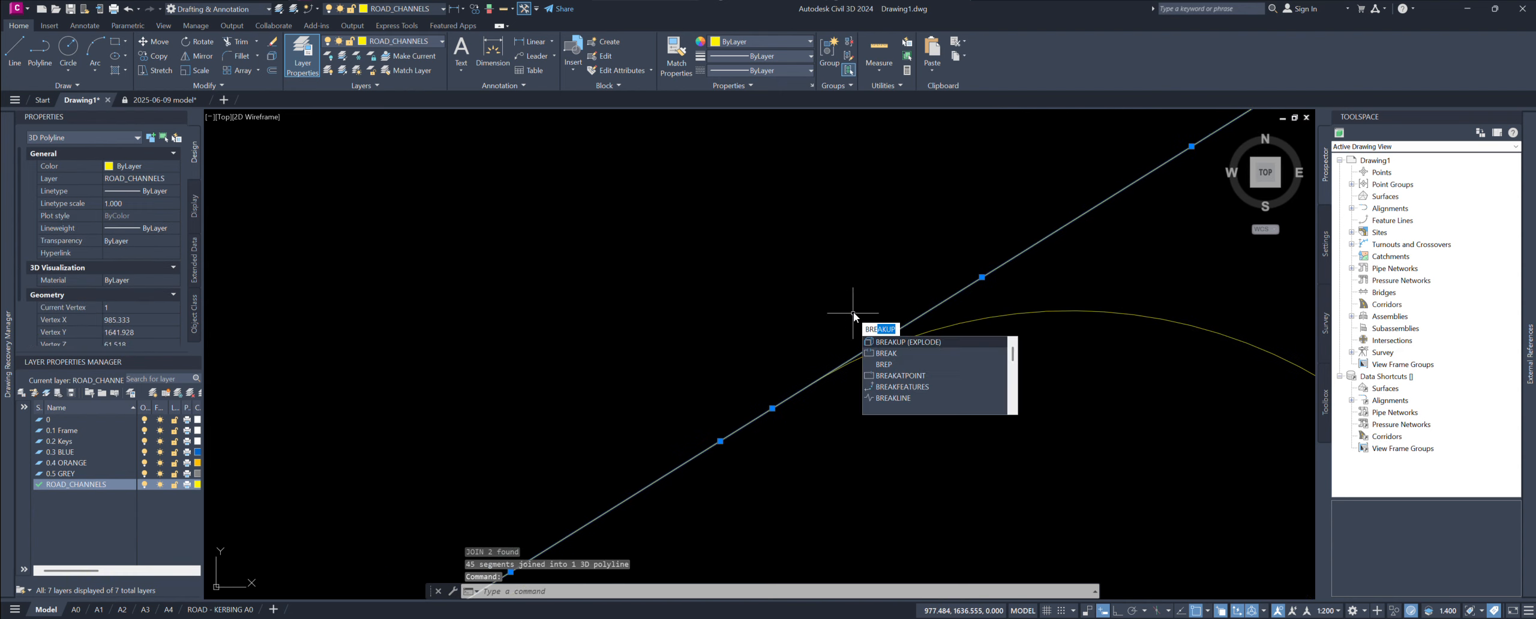
{"action": "left_click", "coordinate": [889, 352]}
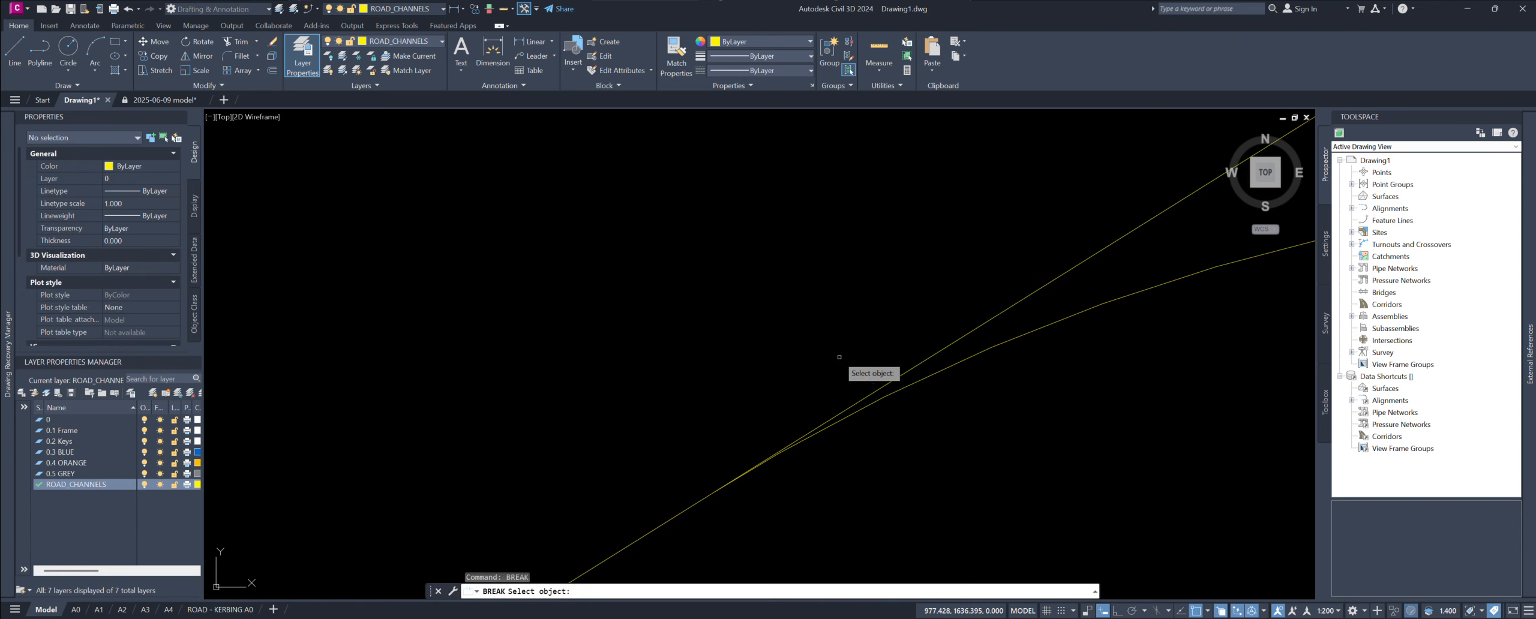
{"action": "left_click", "coordinate": [849, 403]}
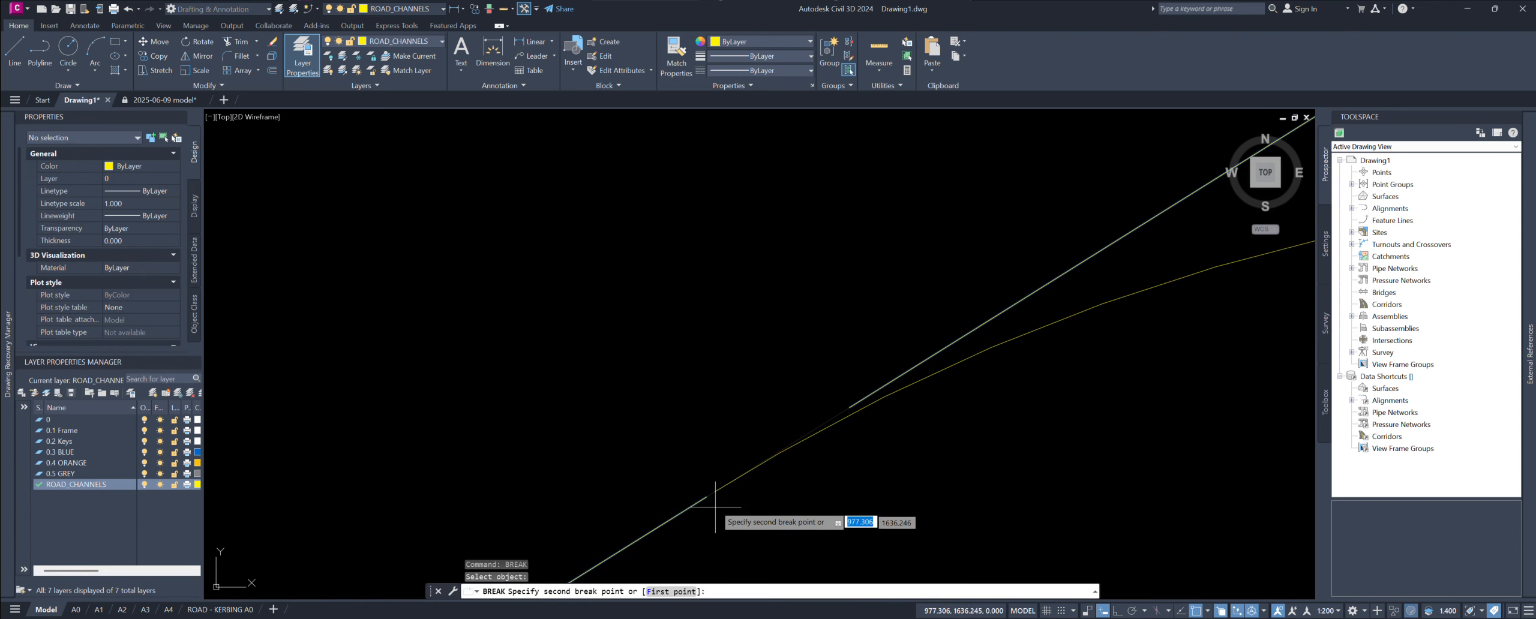
{"action": "middle_click_drag", "start_coordinate": [713, 501], "coordinate": [875, 349]}
{"action": "left_click", "coordinate": [864, 348]}
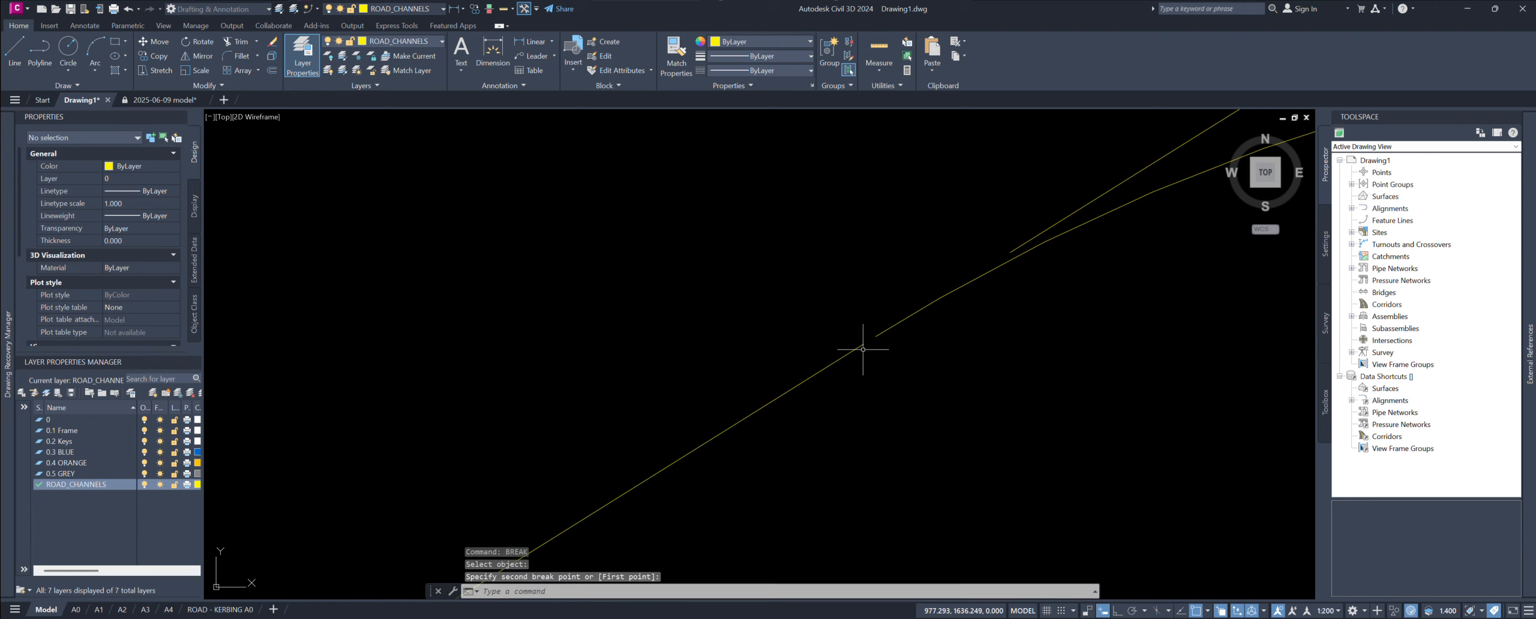
Step: Stretch the northwest corner curve's end onto the side road channel's cut end and join both into one 3D polyline
{"action": "left_click", "coordinate": [886, 331]}
{"action": "left_click", "coordinate": [876, 336]}
{"action": "left_click", "coordinate": [863, 345]}
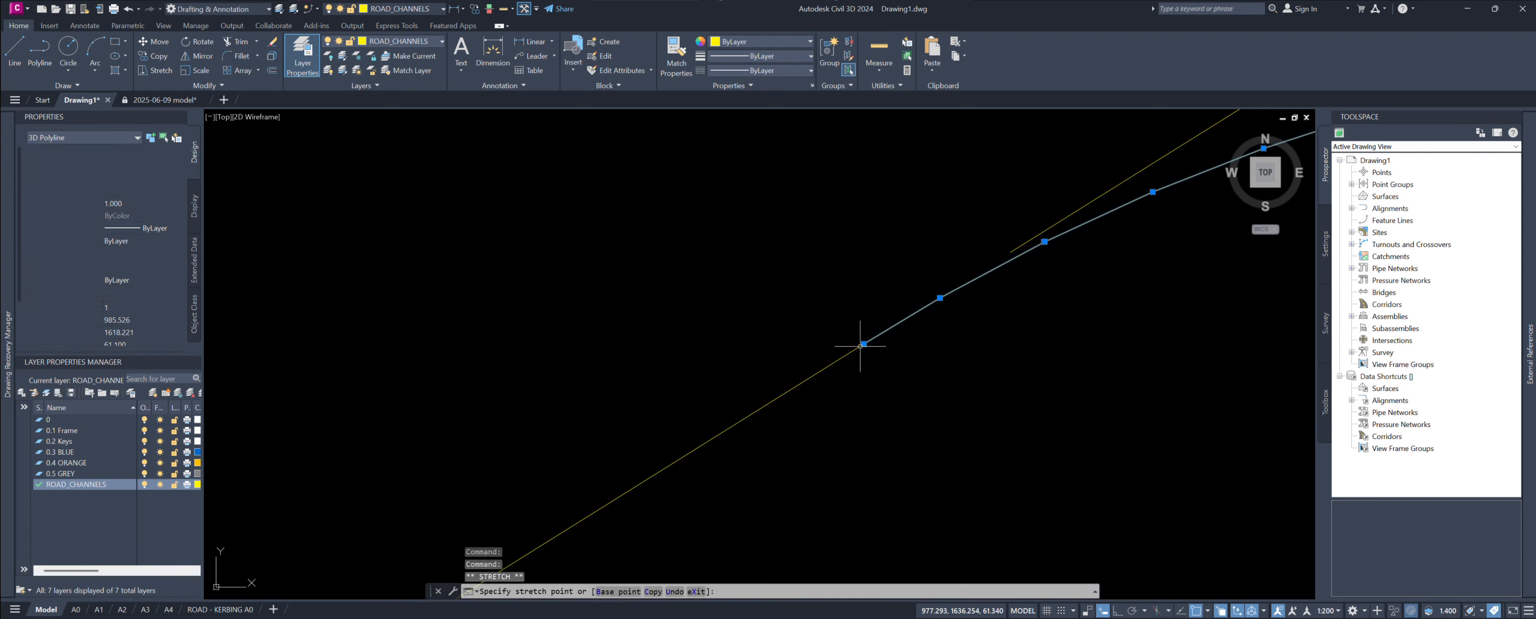
{"action": "left_click", "coordinate": [850, 353]}
{"action": "scroll", "coordinate": [869, 308], "scroll_direction": "down", "scroll_amount": 5}
{"action": "middle_click_drag", "start_coordinate": [844, 260], "coordinate": [760, 370]}
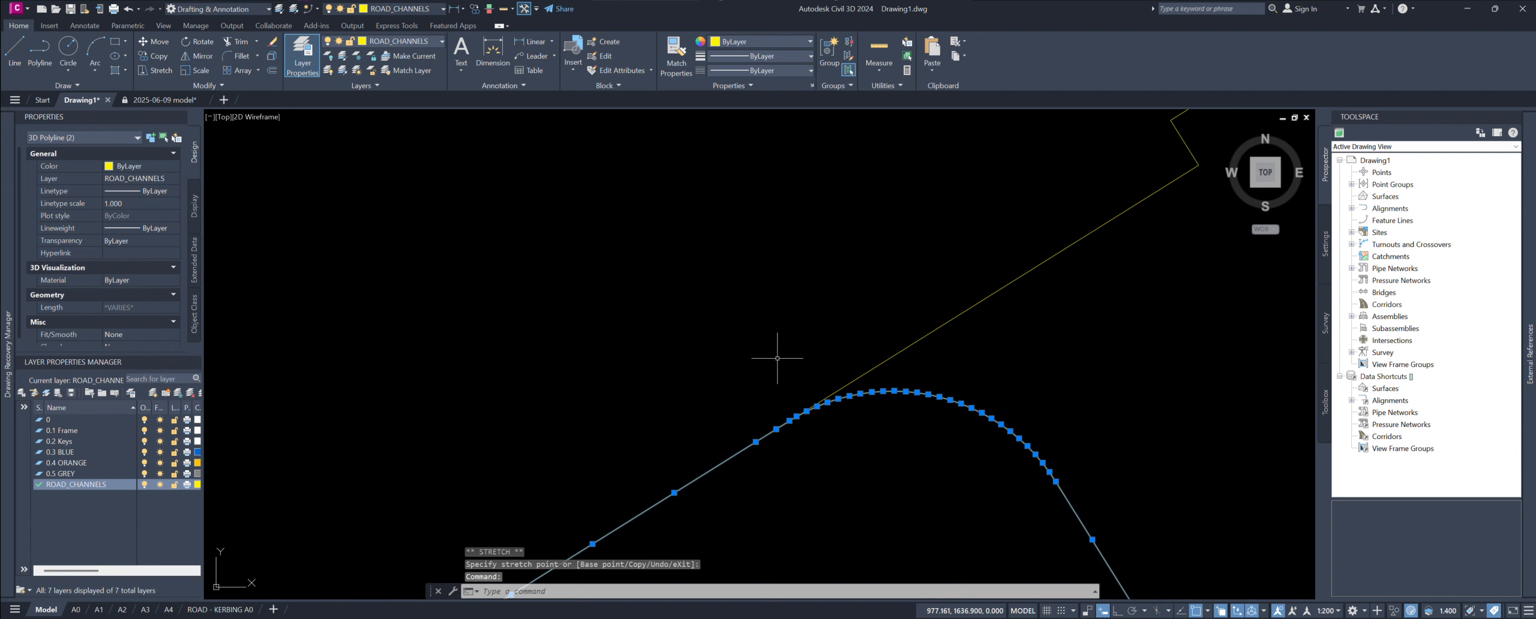
{"action": "type", "text": "j"}
{"action": "key", "text": "Return"}
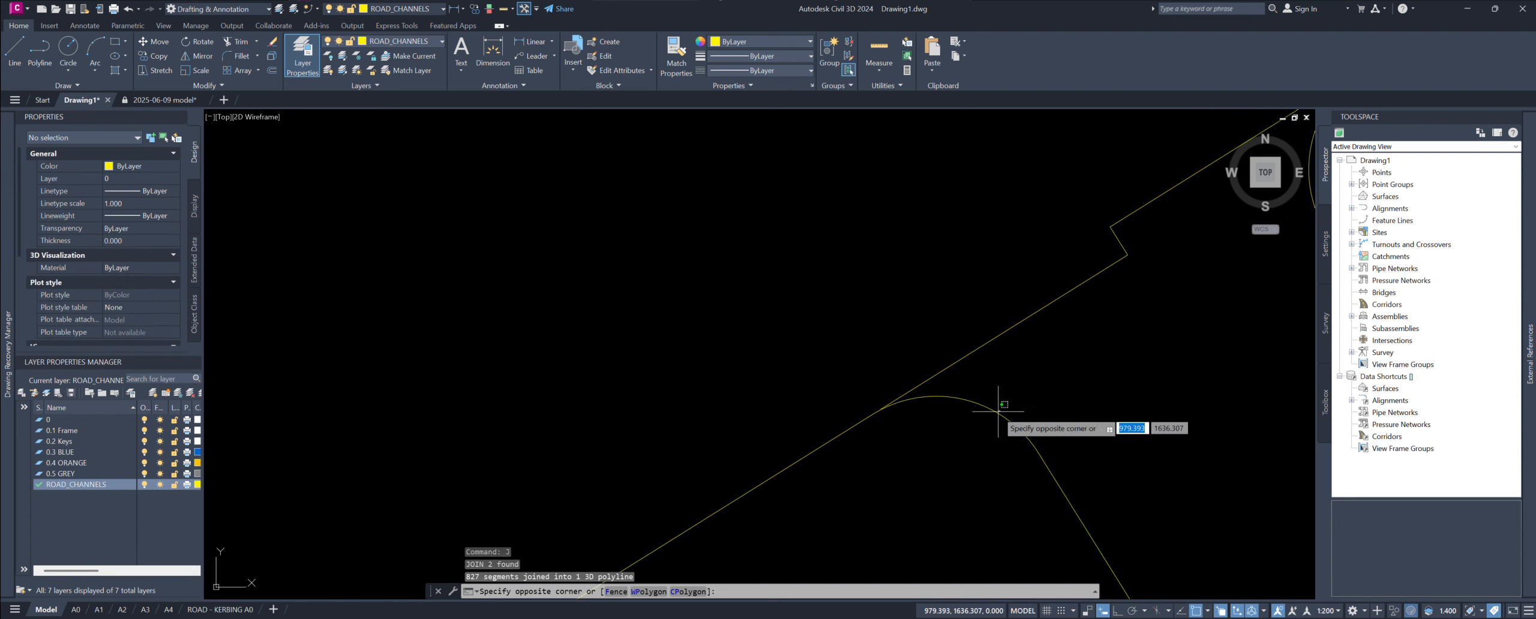
Step: Select the joined channel polyline and examine its extent within the overall road layout
{"action": "left_click_drag", "start_coordinate": [1000, 411], "coordinate": [995, 414]}
{"action": "scroll", "coordinate": [919, 236], "scroll_direction": "down", "scroll_amount": 5}
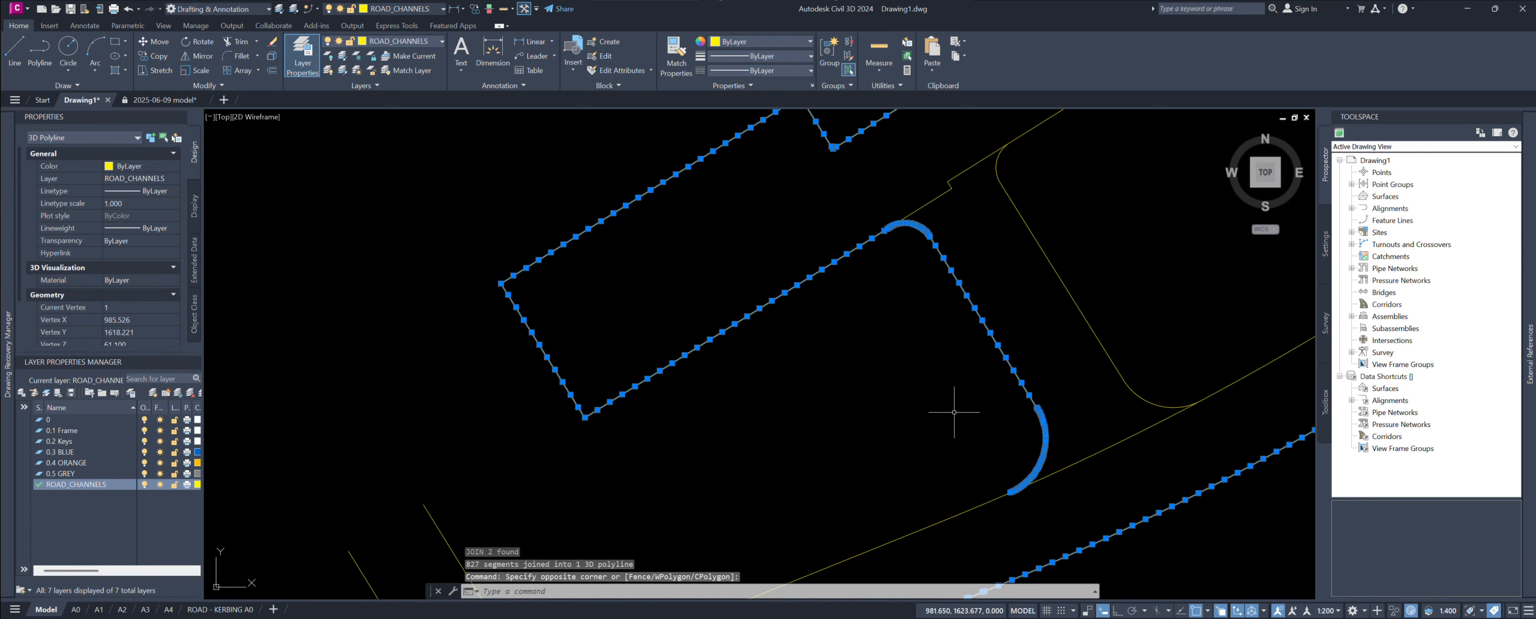
{"action": "scroll", "coordinate": [996, 348], "scroll_direction": "down", "scroll_amount": 4}
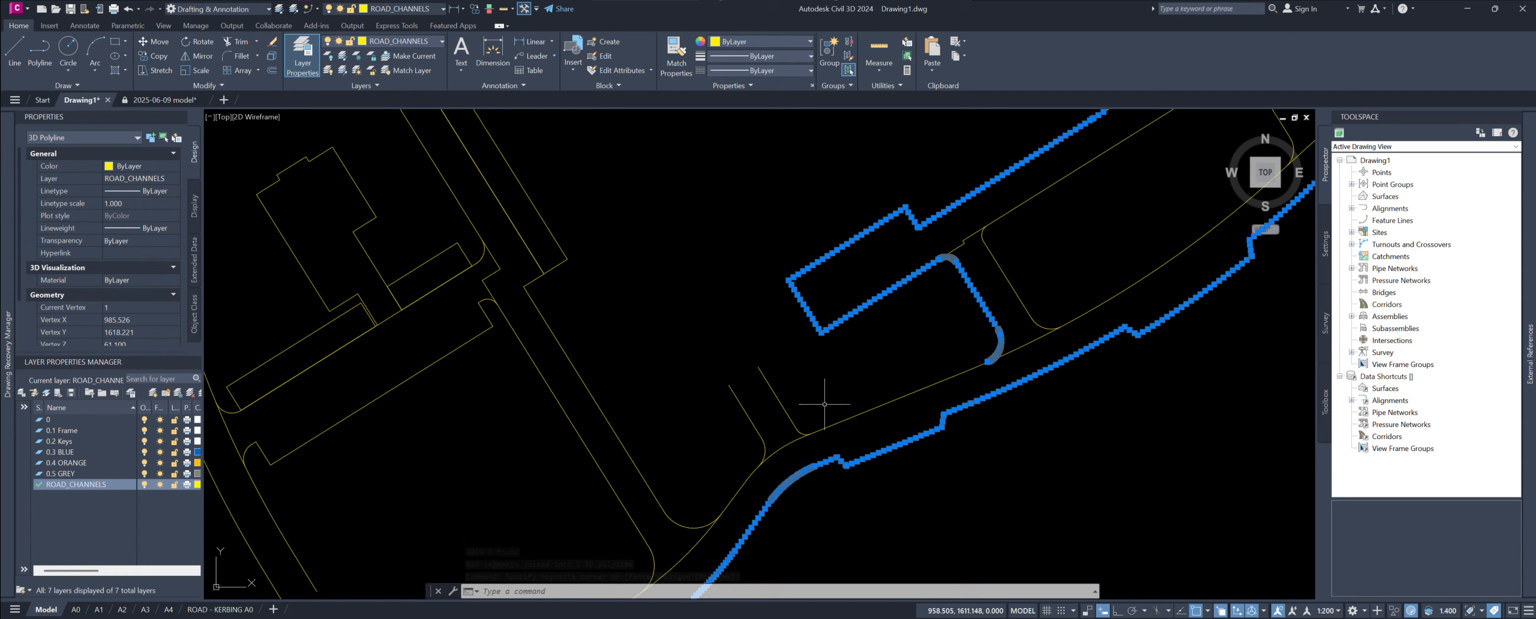
{"action": "scroll", "coordinate": [738, 396], "scroll_direction": "down", "scroll_amount": 5}
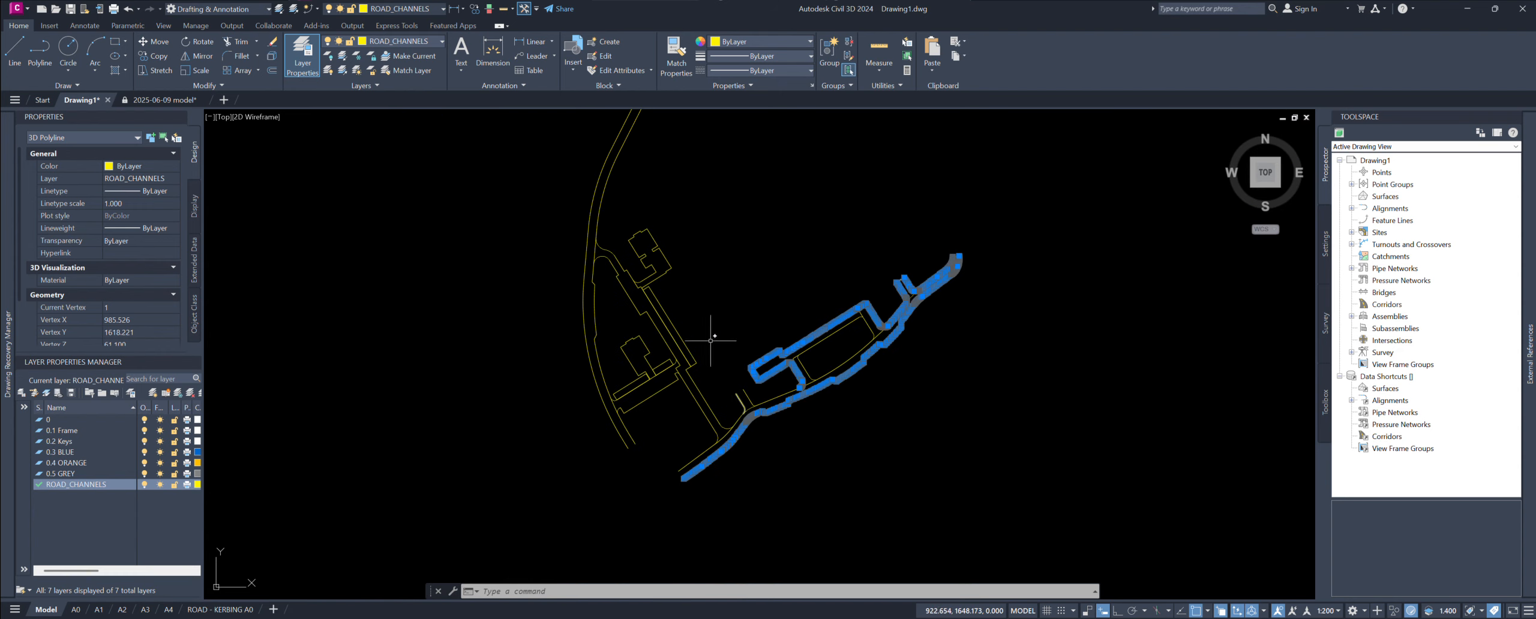
{"action": "middle_click_drag", "start_coordinate": [635, 210], "coordinate": [660, 378]}
{"action": "middle_click_drag", "start_coordinate": [751, 202], "coordinate": [722, 326]}
{"action": "scroll", "coordinate": [767, 277], "scroll_direction": "down", "scroll_amount": 2}
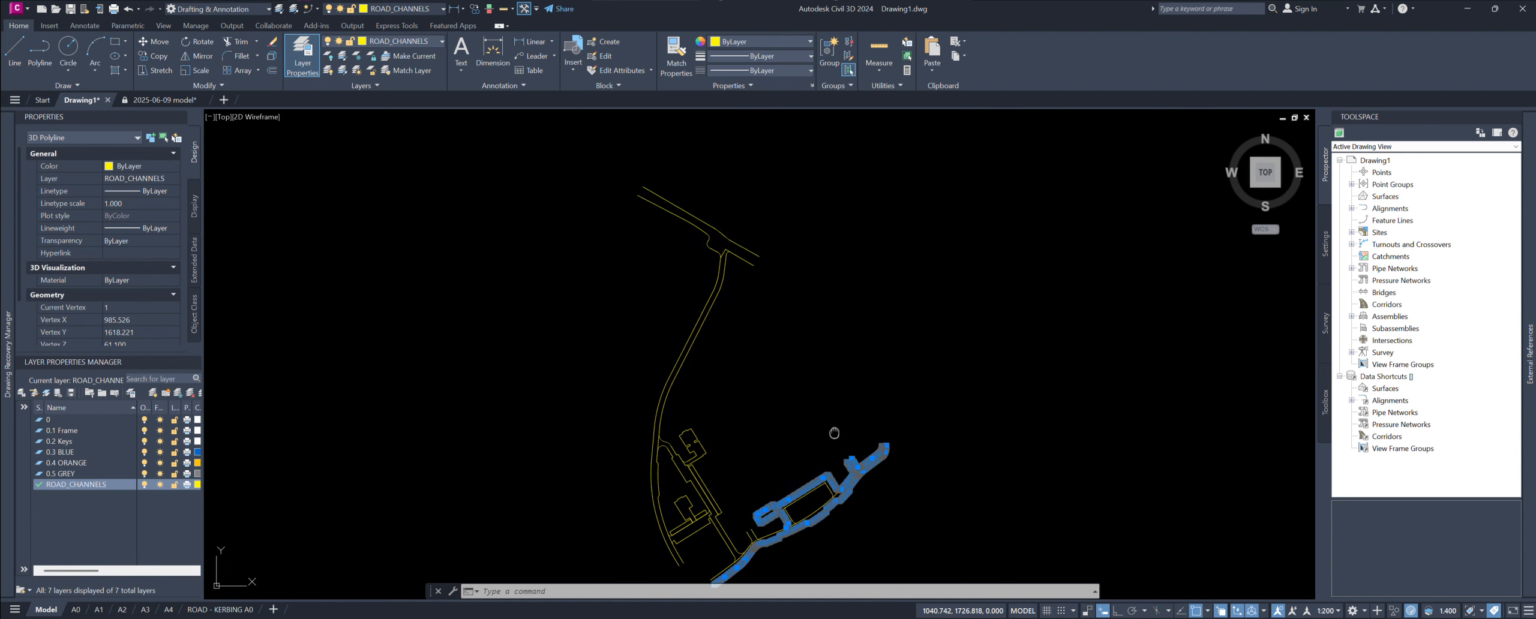
Step: Break the main road's northern channel line at the connecting road's southwest corner curve, removing the overlapping section near the tangent point
{"action": "scroll", "coordinate": [954, 378], "scroll_direction": "up", "scroll_amount": 8}
{"action": "scroll", "coordinate": [943, 389], "scroll_direction": "up", "scroll_amount": 6}
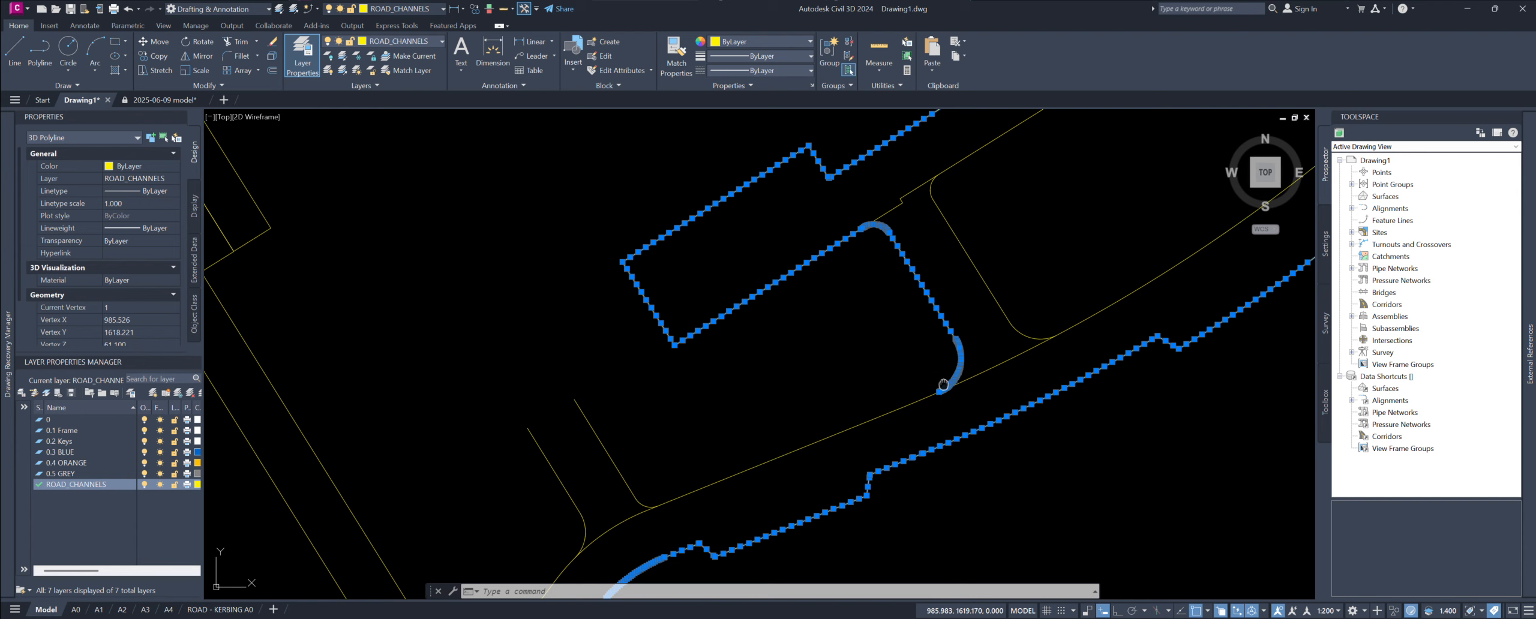
{"action": "key", "text": "Escape"}
{"action": "key", "text": "Escape"}
{"action": "middle_click_drag", "start_coordinate": [936, 414], "coordinate": [926, 435]}
{"action": "type", "text": "BRE"}
{"action": "left_click", "coordinate": [960, 475]}
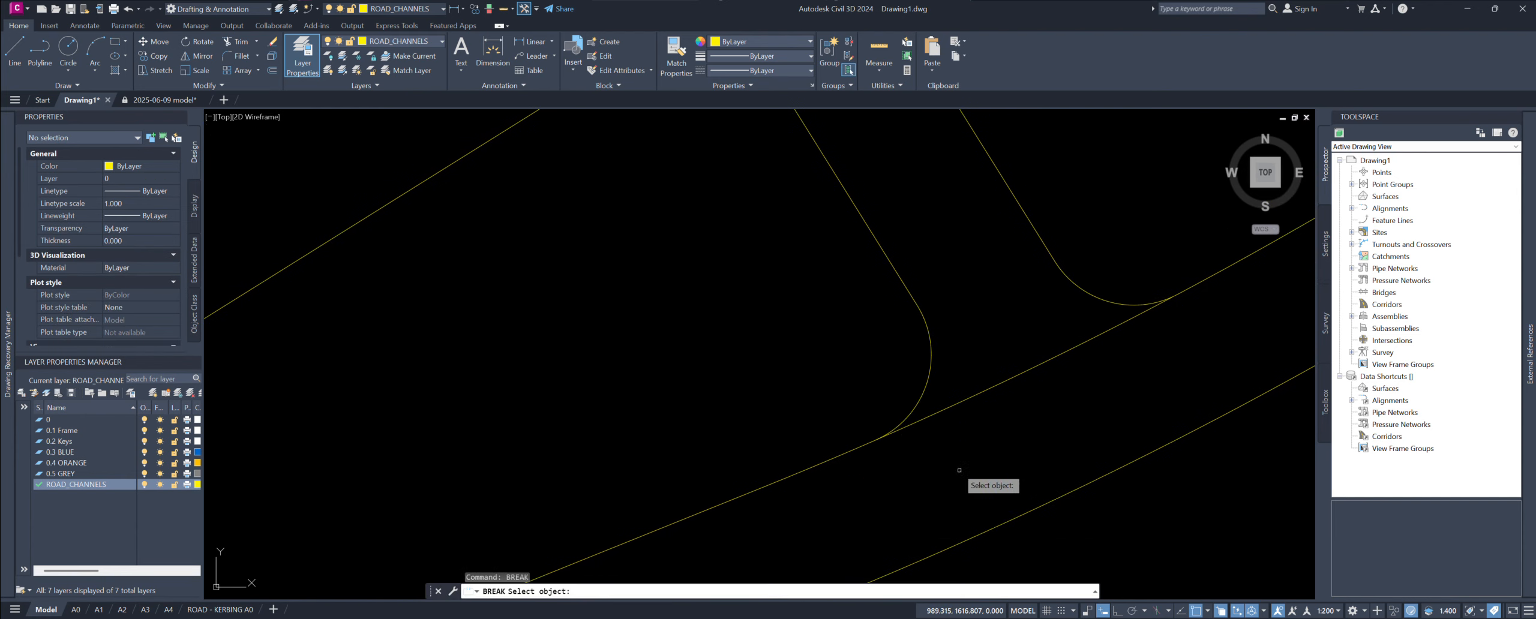
{"action": "scroll", "coordinate": [918, 443], "scroll_direction": "up", "scroll_amount": 3}
{"action": "left_click", "coordinate": [814, 394]}
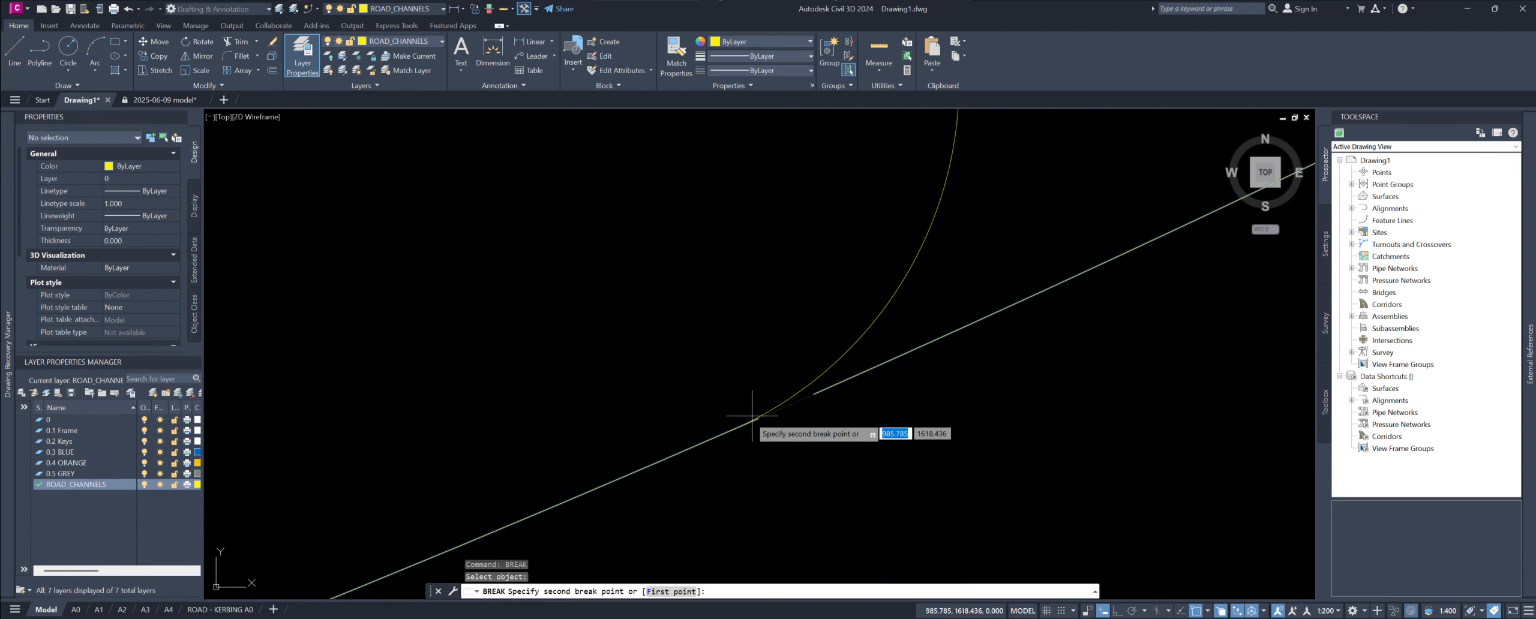
{"action": "left_click", "coordinate": [720, 433]}
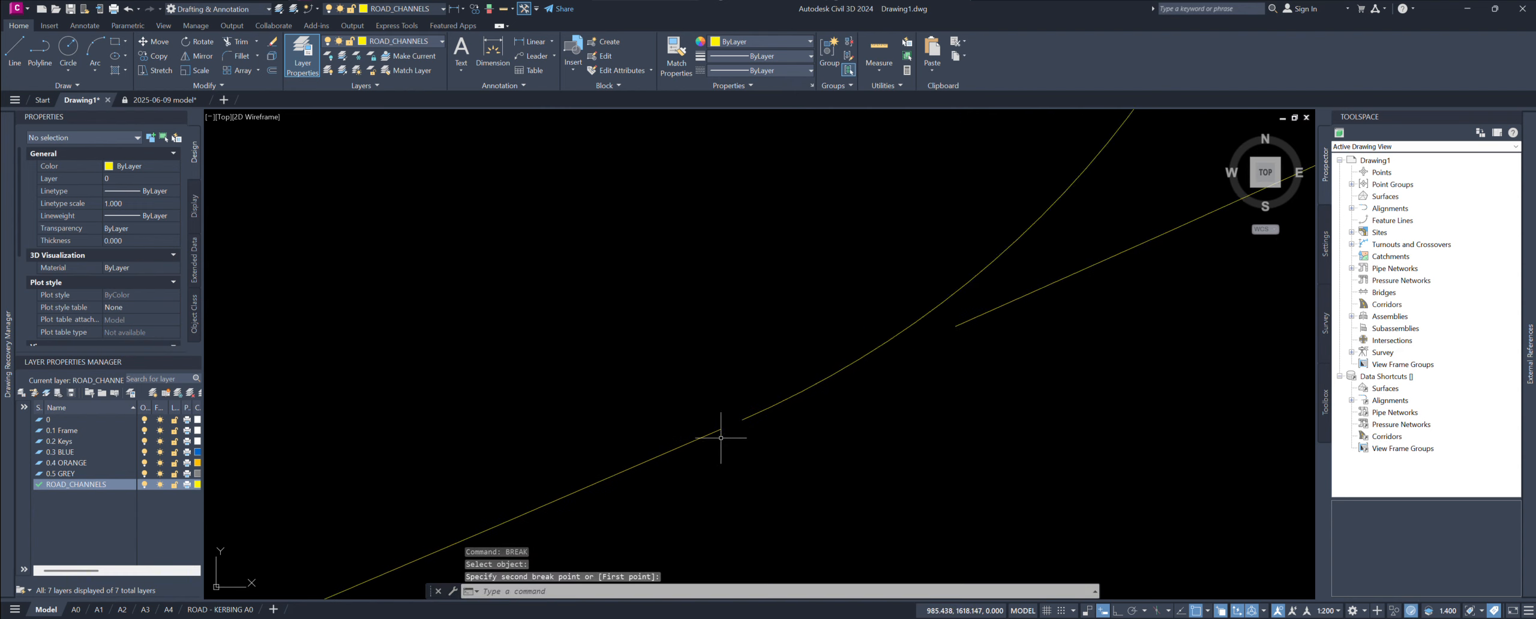
Step: Stretch the main road channel's cut end onto the southwest corner curve's end and join the two 3D polylines
{"action": "left_click", "coordinate": [715, 423]}
{"action": "left_click", "coordinate": [718, 416]}
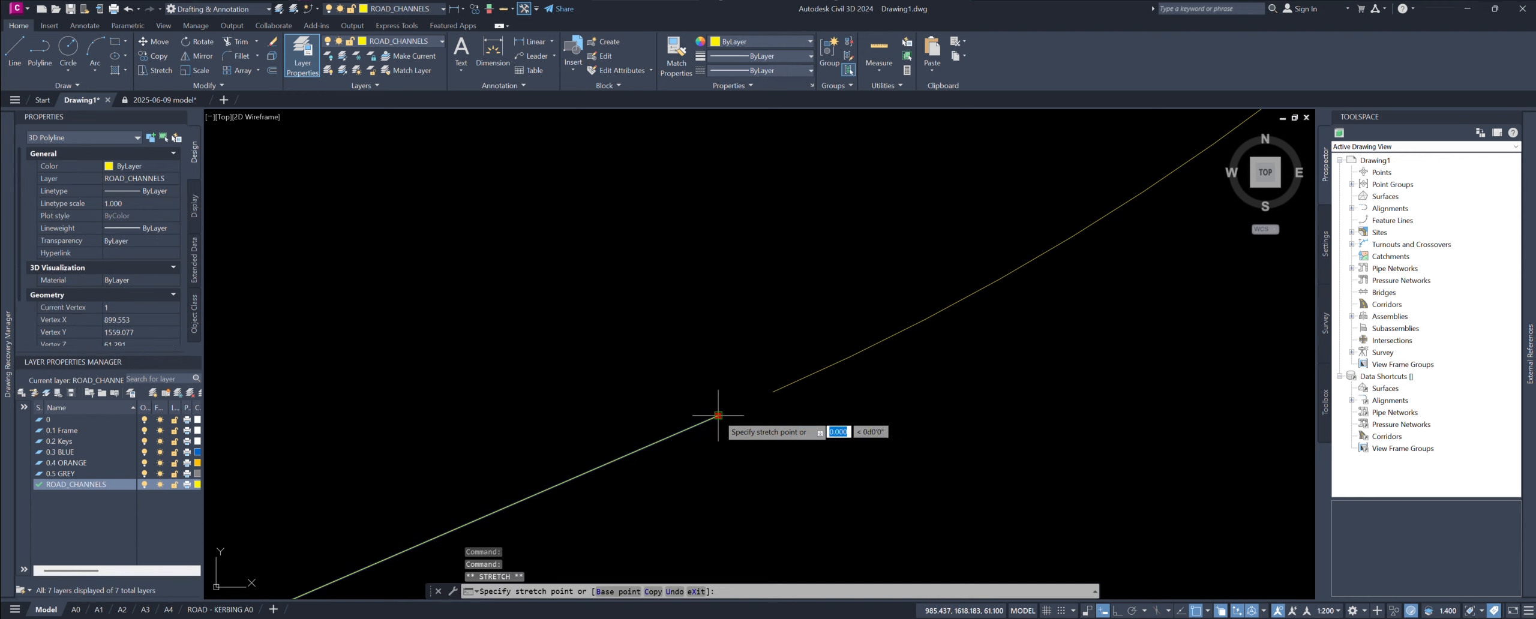
{"action": "left_click", "coordinate": [773, 391]}
{"action": "left_click", "coordinate": [816, 372]}
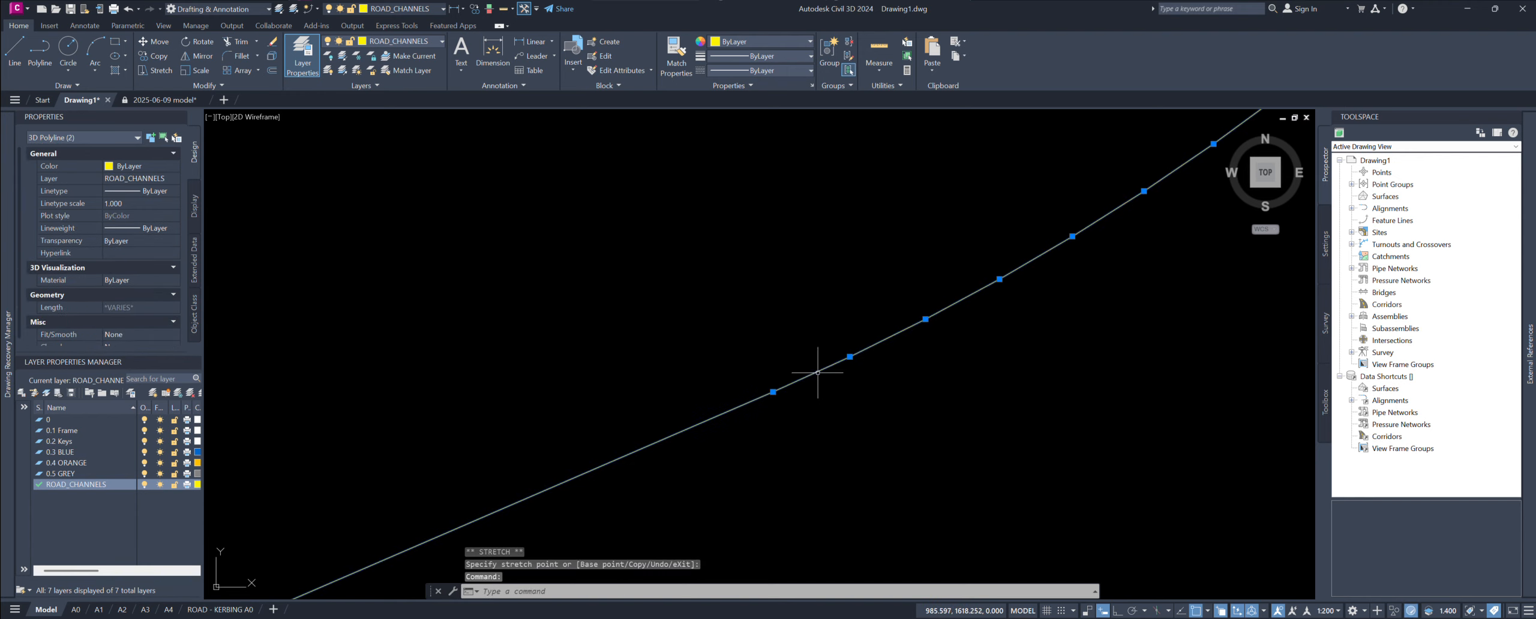
{"action": "scroll", "coordinate": [867, 355], "scroll_direction": "down", "scroll_amount": 15}
{"action": "middle_click_drag", "start_coordinate": [806, 318], "coordinate": [831, 316]}
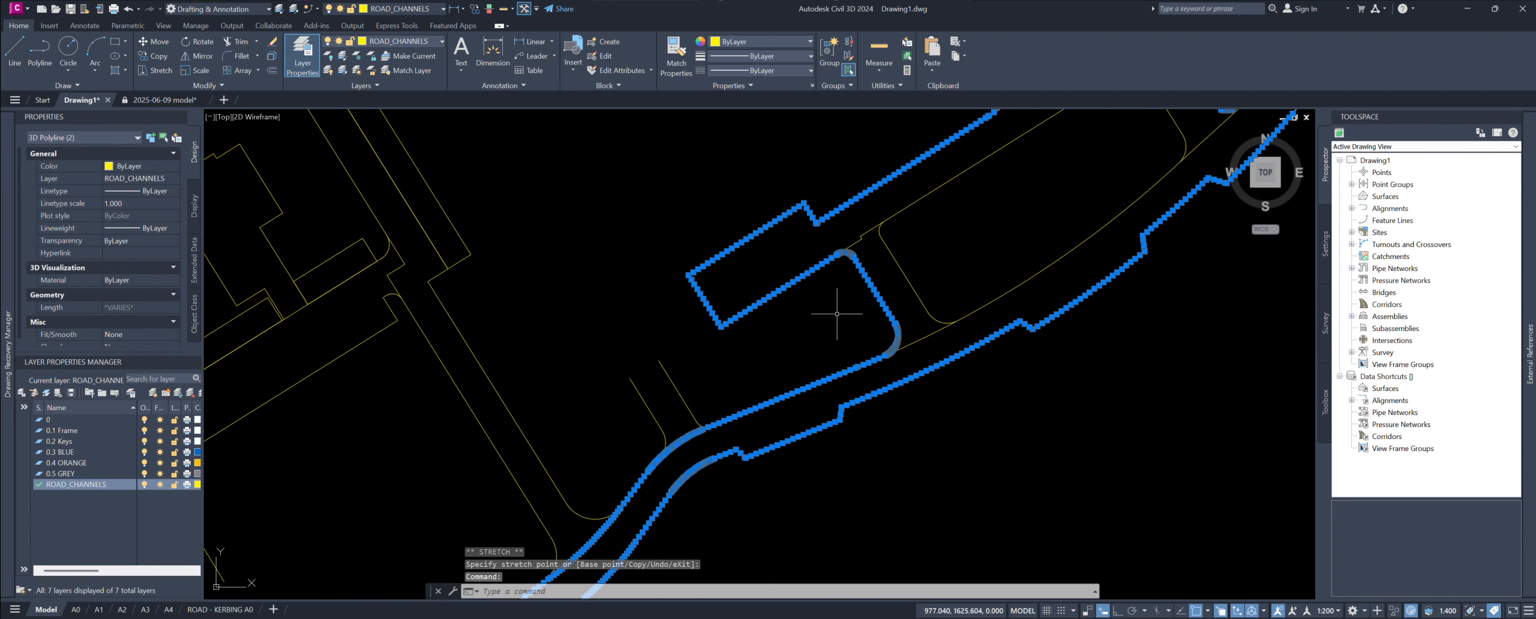
{"action": "type", "text": "J"}
{"action": "key", "text": "Return"}
{"action": "scroll", "coordinate": [821, 381], "scroll_direction": "up", "scroll_amount": 5}
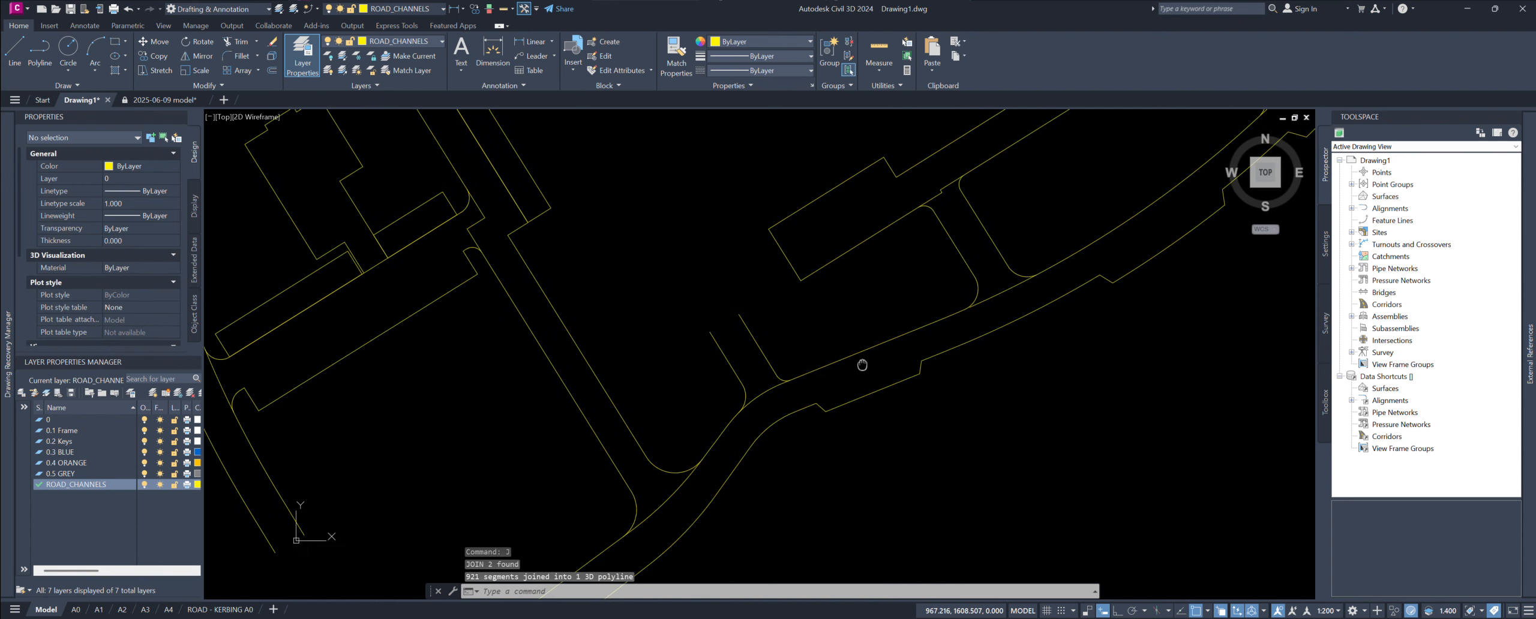
{"action": "scroll", "coordinate": [821, 380], "scroll_direction": "up", "scroll_amount": 3}
{"action": "key", "text": "Escape"}
{"action": "left_click", "coordinate": [767, 375]}
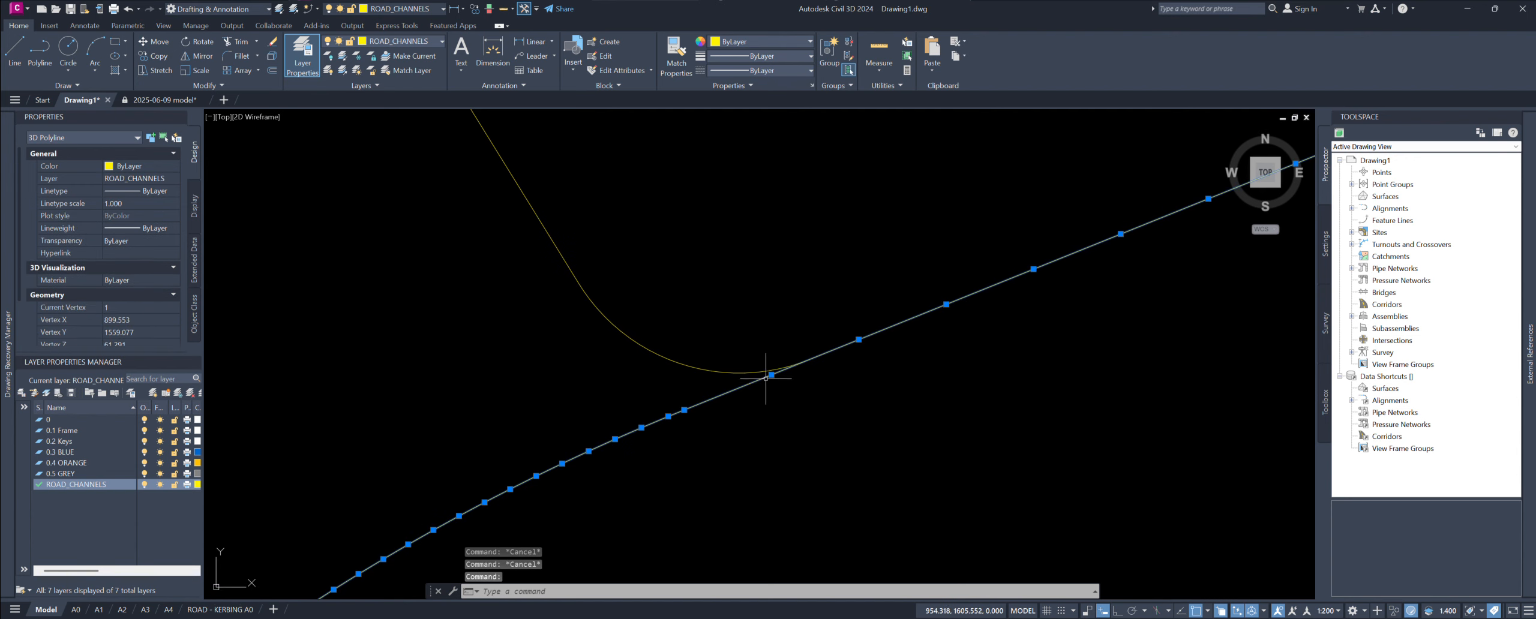
{"action": "key", "text": "Escape"}
{"action": "scroll", "coordinate": [773, 384], "scroll_direction": "up", "scroll_amount": 5}
{"action": "left_click", "coordinate": [799, 343]}
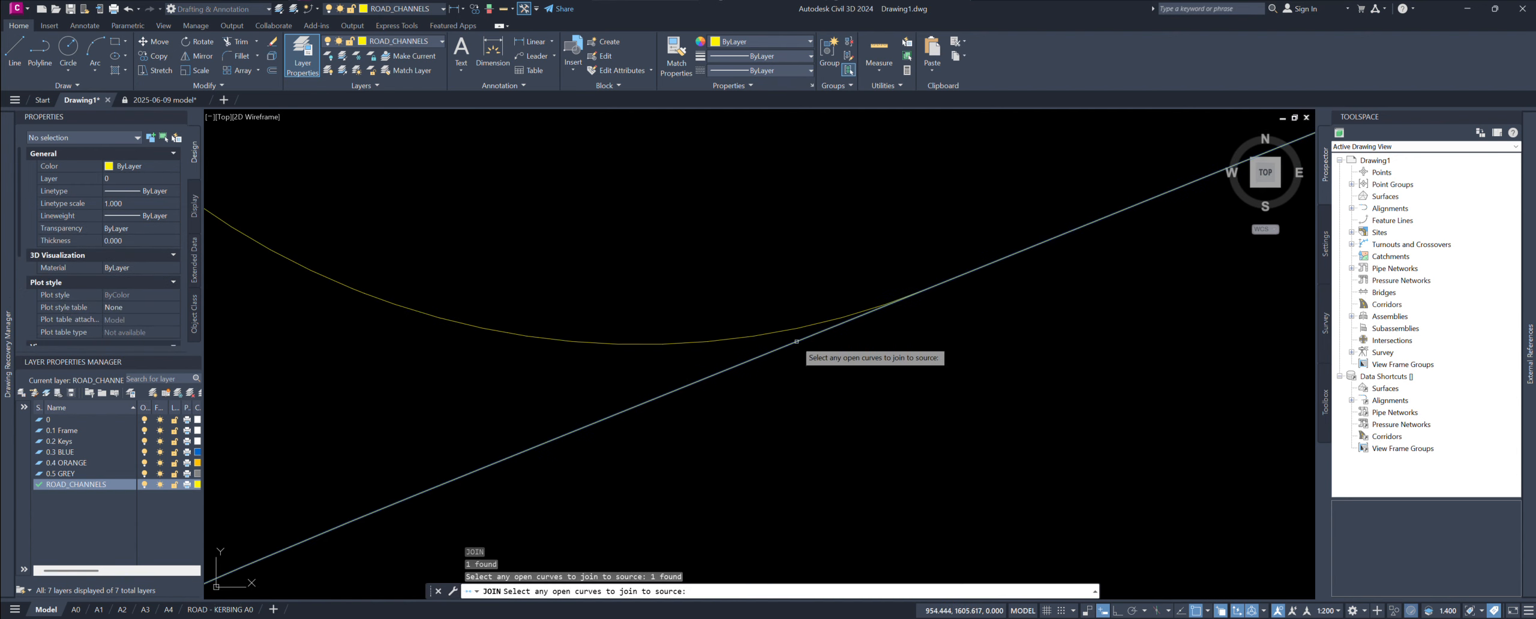
{"action": "middle_click_drag", "start_coordinate": [851, 339], "coordinate": [846, 376]}
{"action": "key", "text": "Escape"}
{"action": "key", "text": "Escape"}
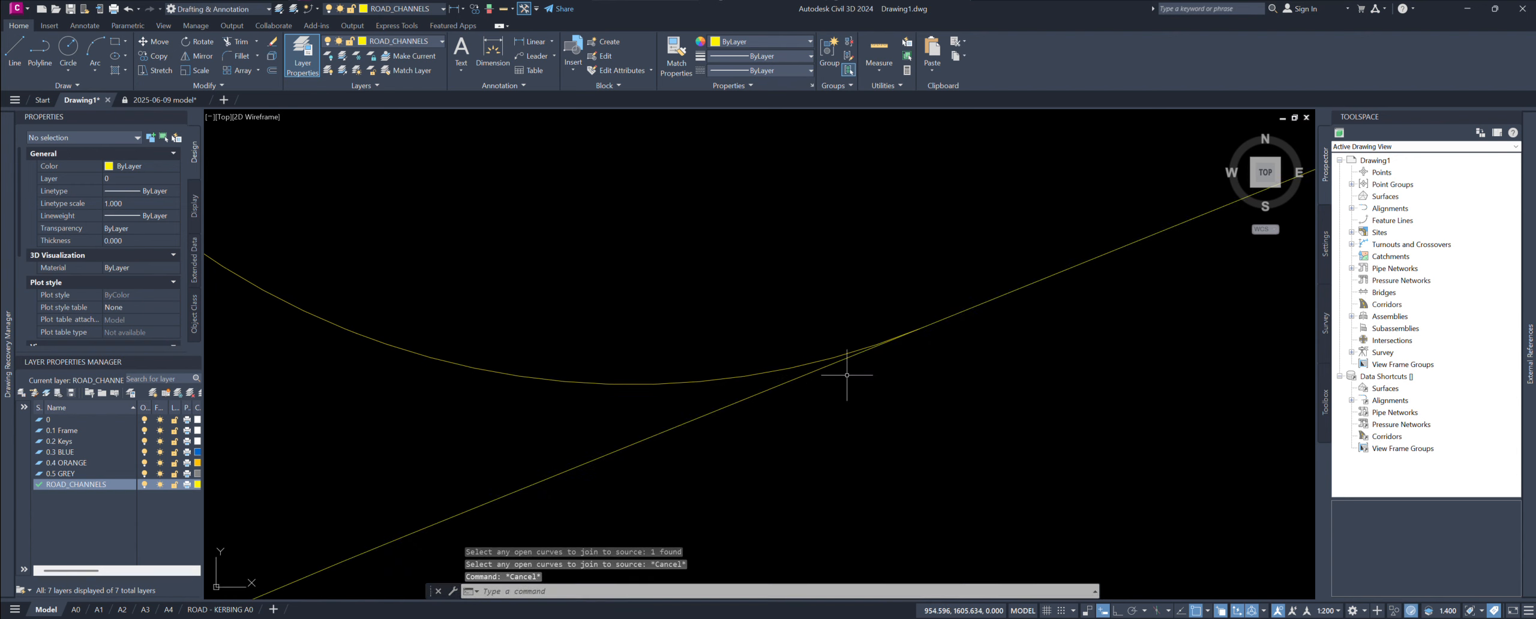
{"action": "type", "text": "br"}
{"action": "key", "text": "BackSpace"}
{"action": "key", "text": "BackSpace"}
{"action": "type", "text": "x"}
{"action": "key", "text": "Return"}
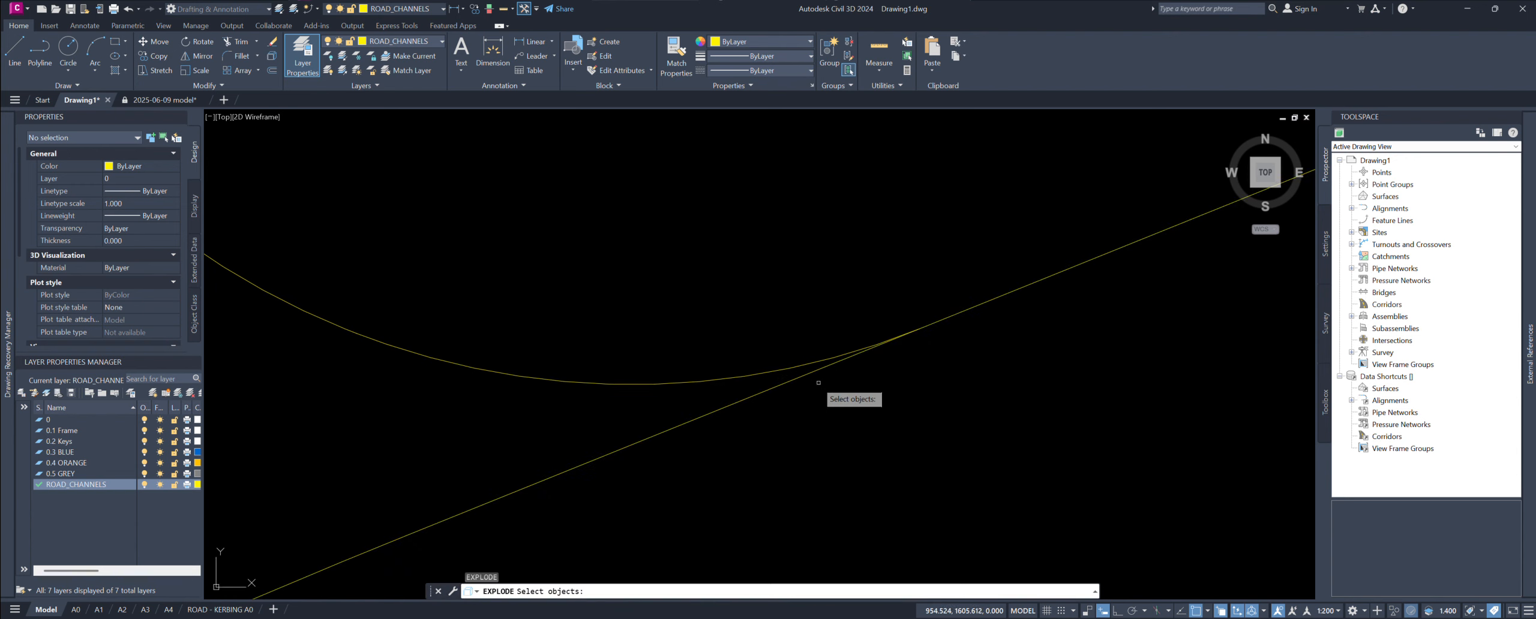
{"action": "key", "text": "Escape"}
{"action": "key", "text": "Escape"}
{"action": "key", "text": "Escape"}
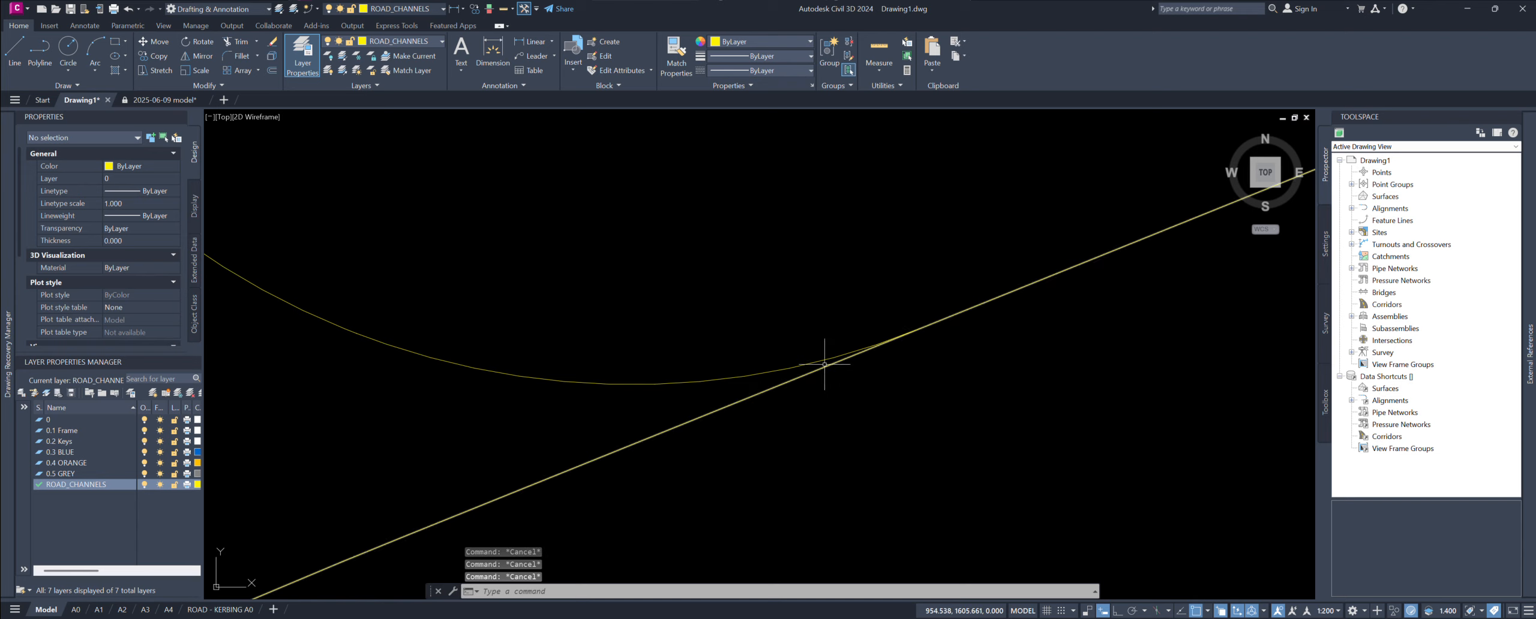
{"action": "middle_click_drag", "start_coordinate": [853, 390], "coordinate": [858, 394]}
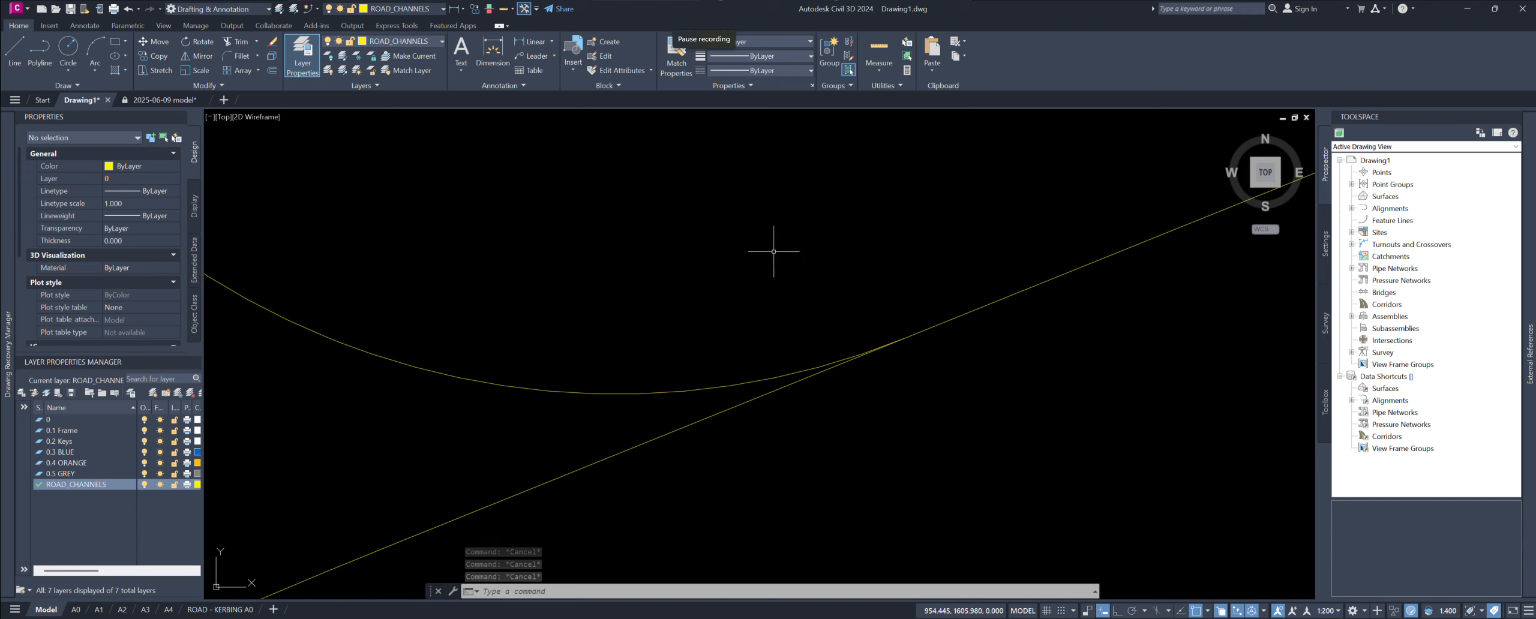
Step: Break the main road's northern channel line at the short side stub's eastern corner curve, removing the overlapping section near the tangent point
{"action": "middle_click_drag", "start_coordinate": [851, 334], "coordinate": [803, 361]}
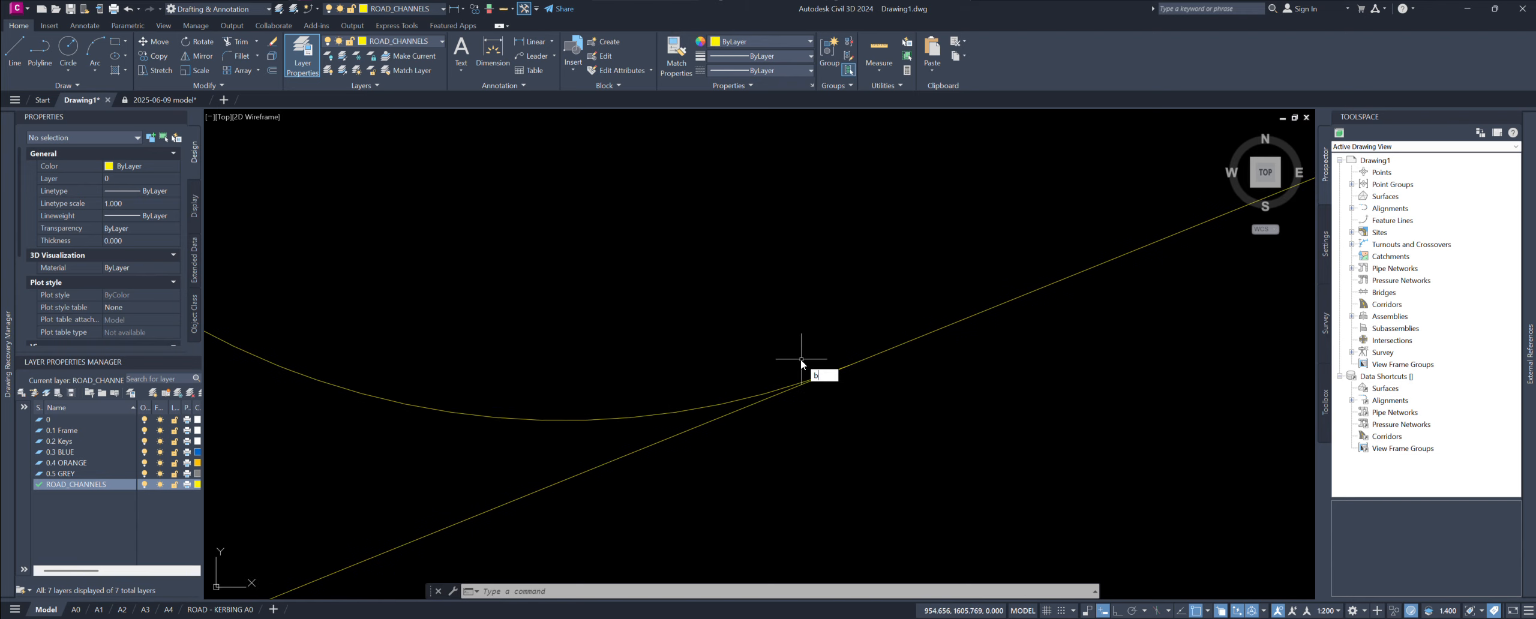
{"action": "type", "text": "bre"}
{"action": "left_click", "coordinate": [838, 399]}
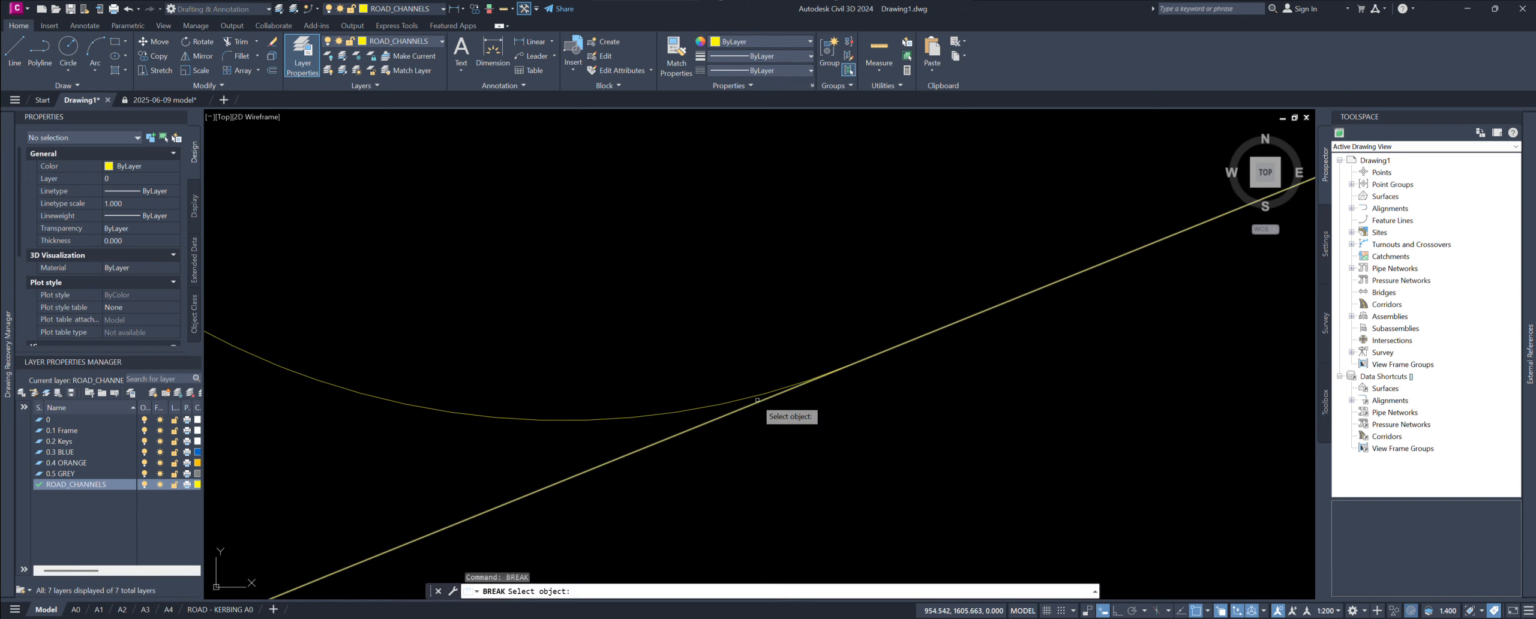
{"action": "left_click", "coordinate": [762, 401]}
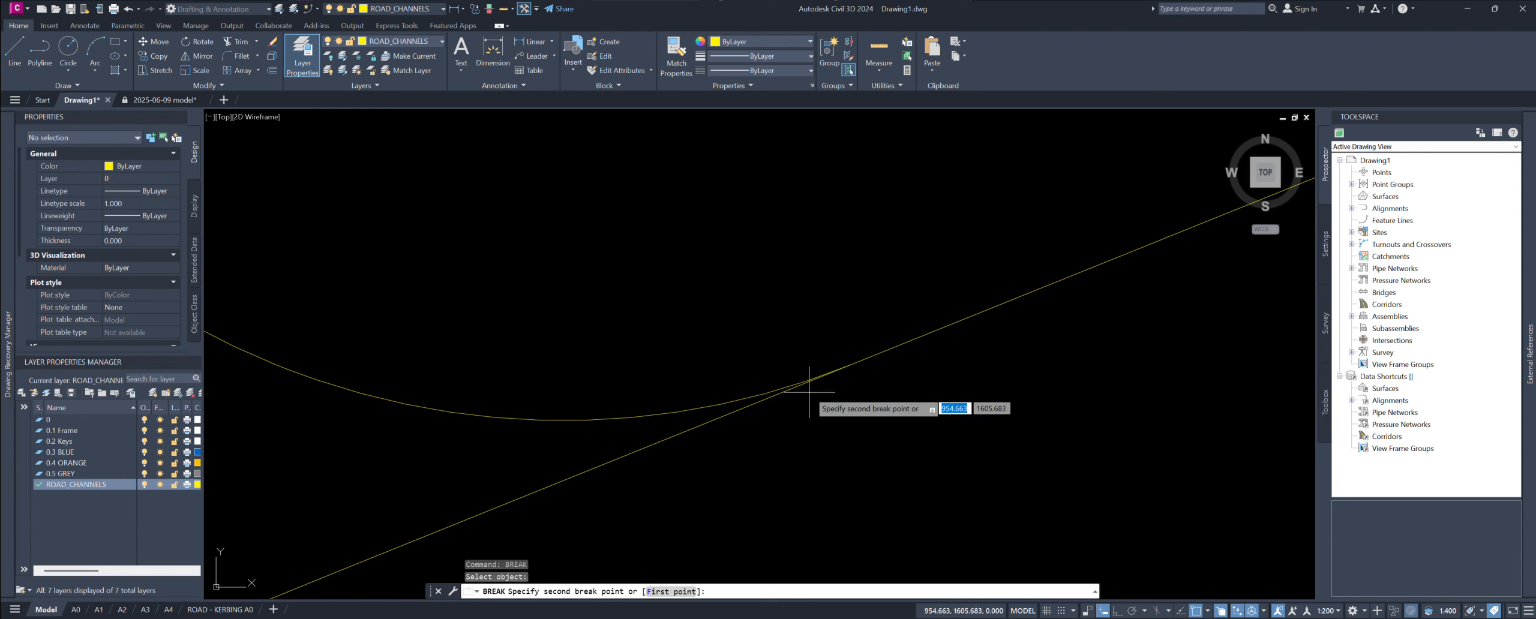
{"action": "scroll", "coordinate": [870, 366], "scroll_direction": "up", "scroll_amount": 3}
{"action": "left_click", "coordinate": [866, 354]}
Step: Stretch the main road channel's cut end onto the stub's eastern corner curve and join both into one 3D polyline
{"action": "left_click", "coordinate": [866, 342]}
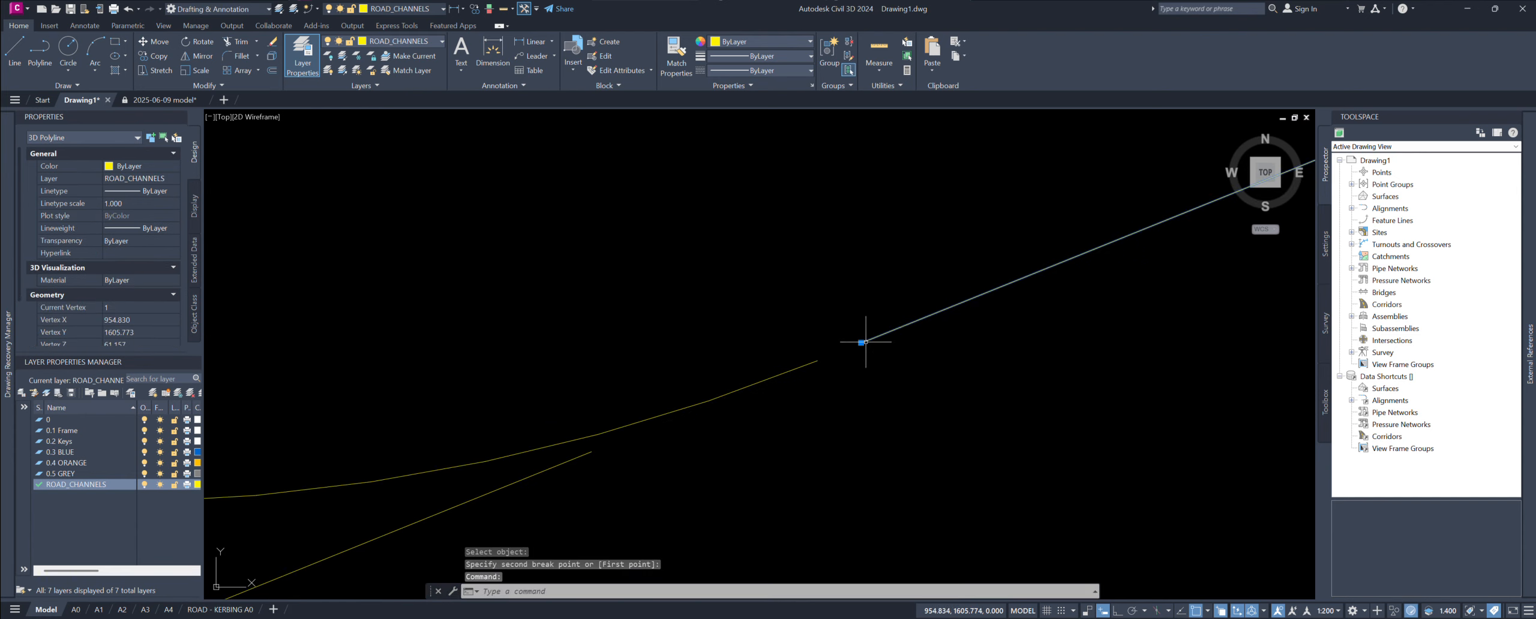
{"action": "left_click", "coordinate": [861, 343]}
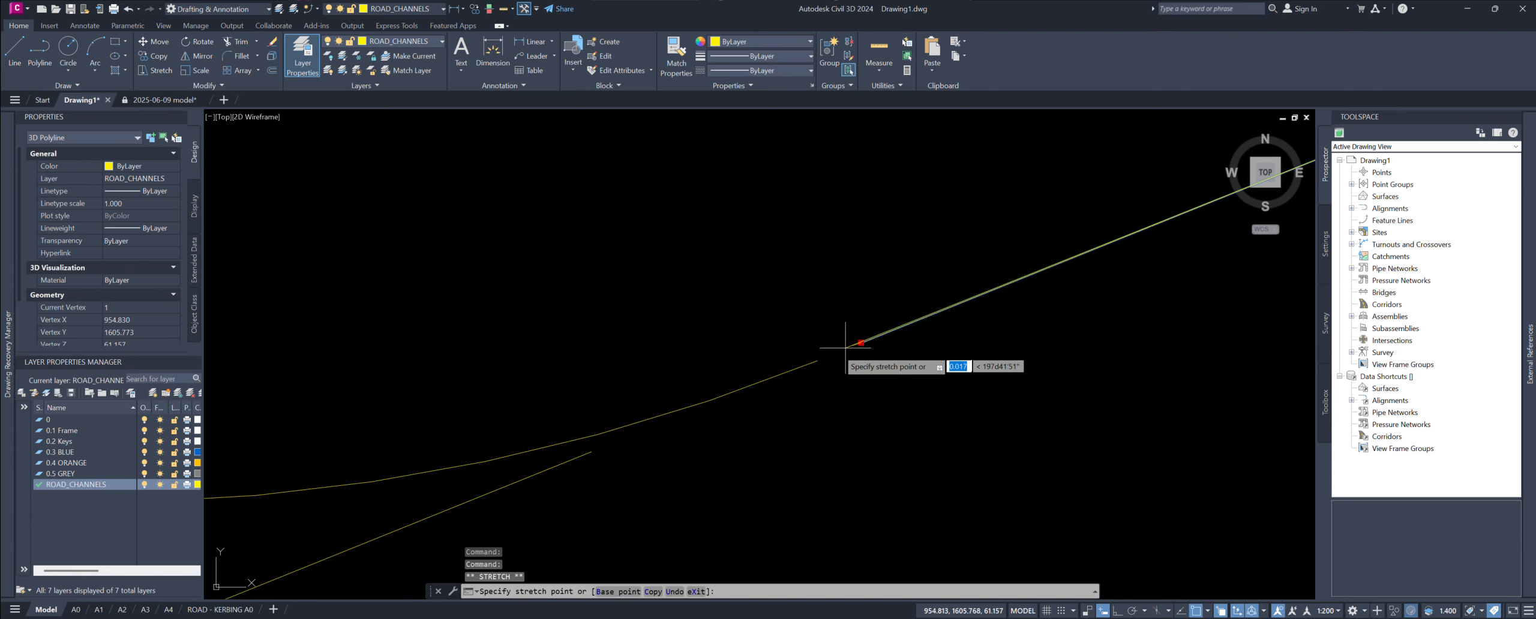
{"action": "left_click", "coordinate": [817, 361]}
{"action": "left_click", "coordinate": [803, 364]}
{"action": "scroll", "coordinate": [803, 364], "scroll_direction": "down", "scroll_amount": 5}
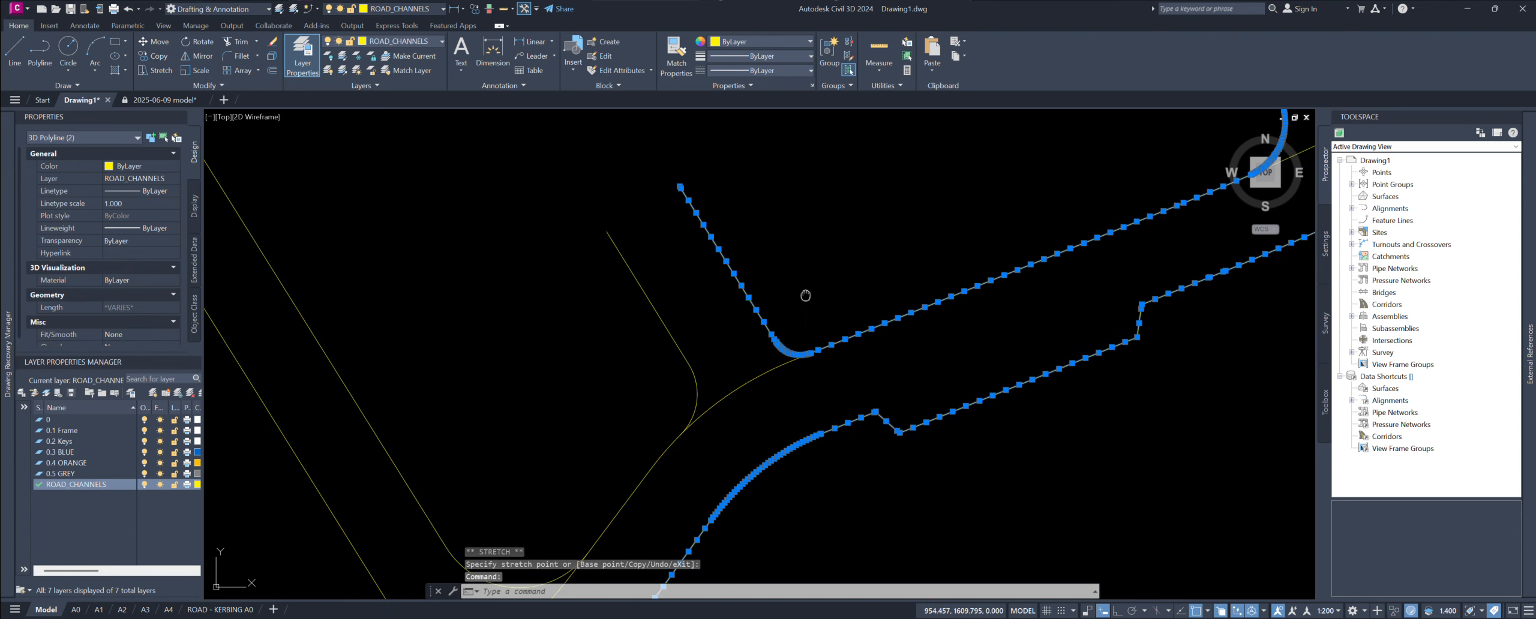
{"action": "type", "text": "j"}
{"action": "key", "text": "Return"}
{"action": "scroll", "coordinate": [786, 348], "scroll_direction": "up", "scroll_amount": 2}
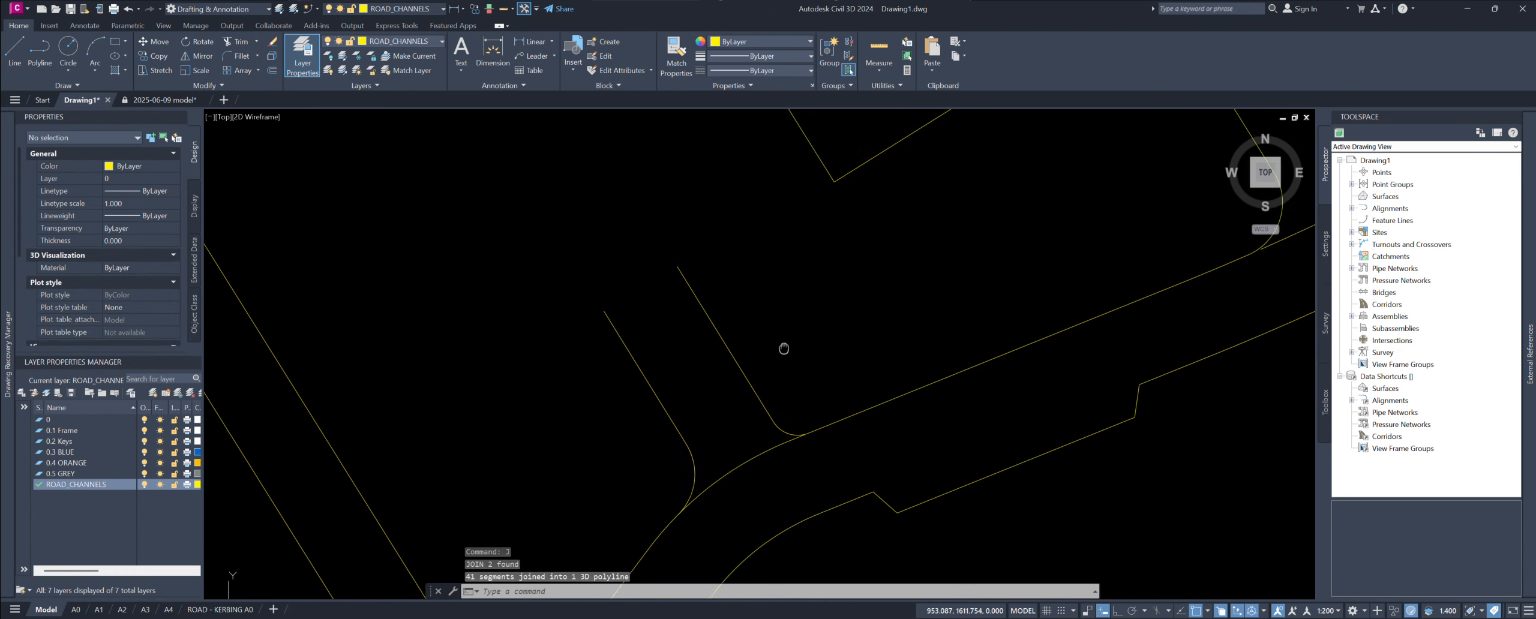
Step: Draw a line across the open end of the short side stub, connecting the ends of its two channel lines
{"action": "type", "text": "l"}
{"action": "key", "text": "Return"}
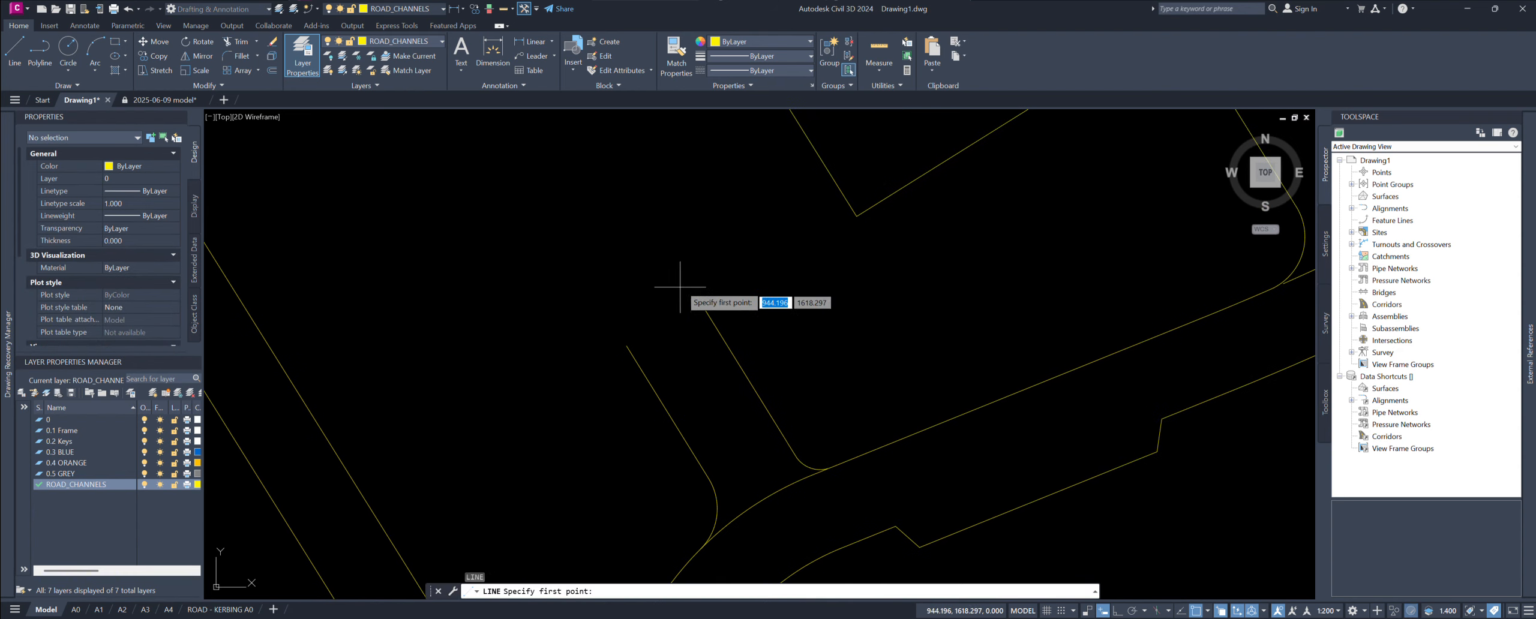
{"action": "left_click", "coordinate": [700, 301]}
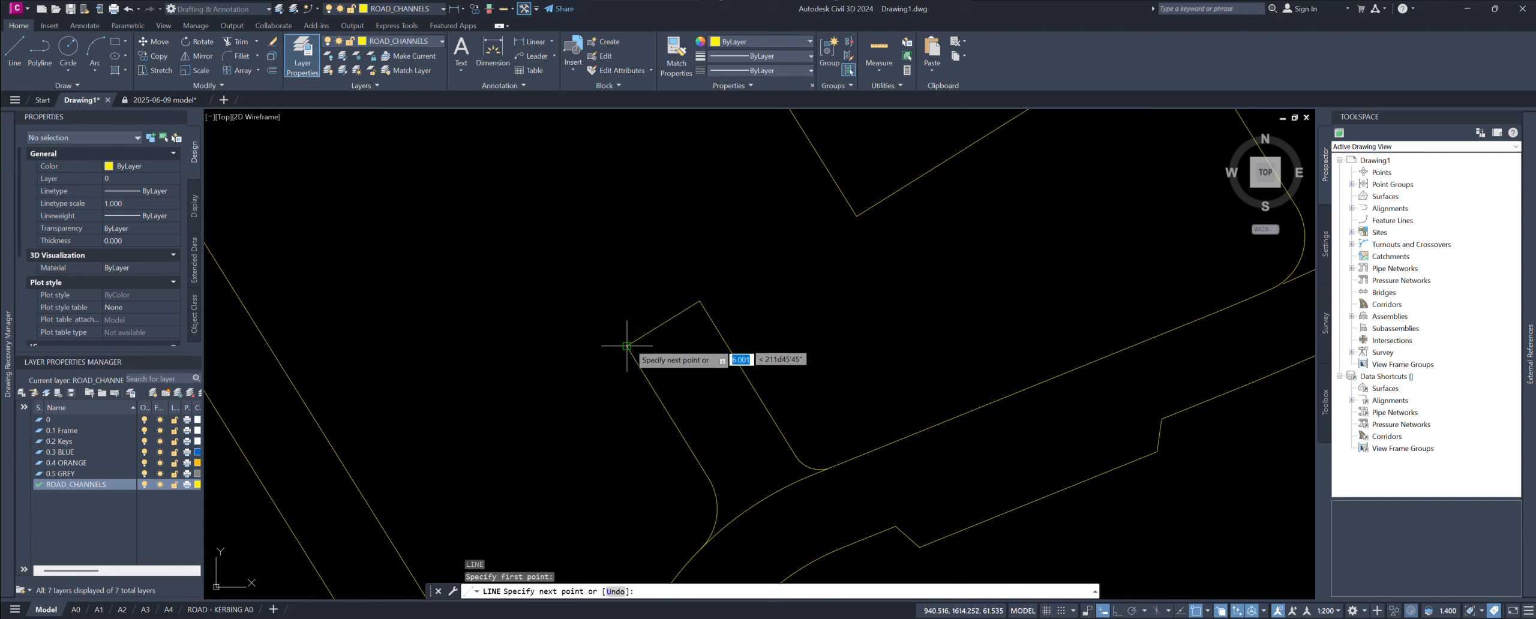
{"action": "left_click", "coordinate": [627, 346]}
{"action": "key", "text": "Return"}
Step: Join the stub's closing line with both adjoining channel polylines into one 3D polyline
{"action": "left_click", "coordinate": [772, 340]}
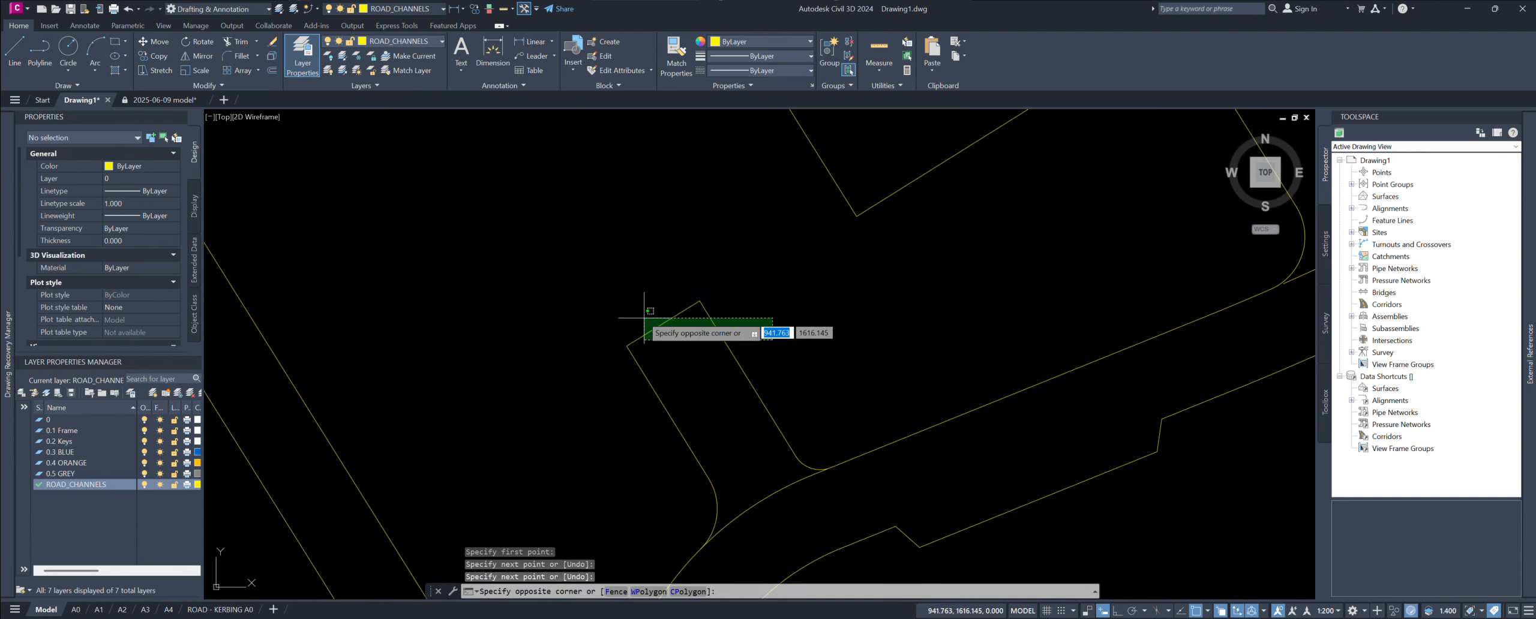
{"action": "left_click", "coordinate": [607, 306]}
{"action": "left_click", "coordinate": [664, 371]}
{"action": "left_click", "coordinate": [620, 350]}
{"action": "left_click", "coordinate": [616, 343]}
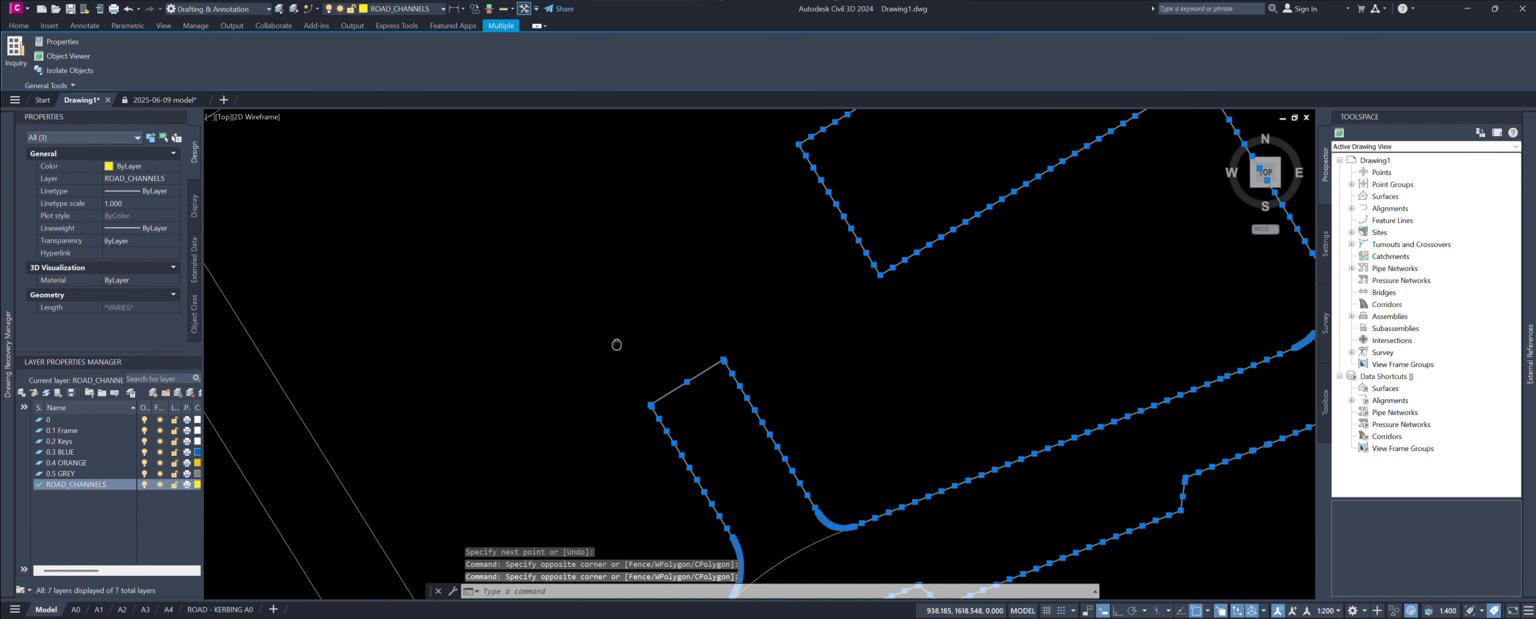
{"action": "type", "text": "j"}
{"action": "key", "text": "Return"}
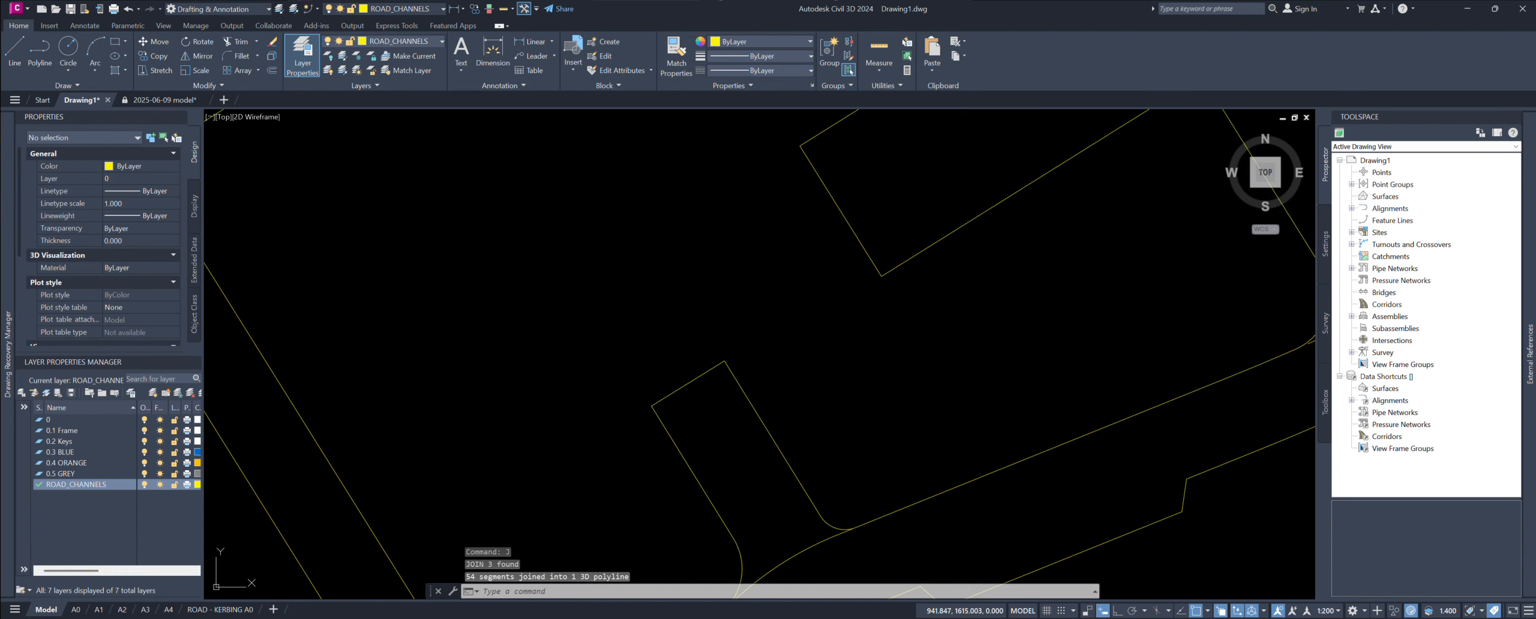
Step: Break the main road channel at the short stub's western corner curve, removing the section around the tangent point
{"action": "left_click", "coordinate": [669, 395]}
{"action": "scroll", "coordinate": [703, 439], "scroll_direction": "down", "scroll_amount": 2}
{"action": "middle_click_drag", "start_coordinate": [703, 439], "coordinate": [787, 250]}
{"action": "scroll", "coordinate": [798, 366], "scroll_direction": "up", "scroll_amount": 8}
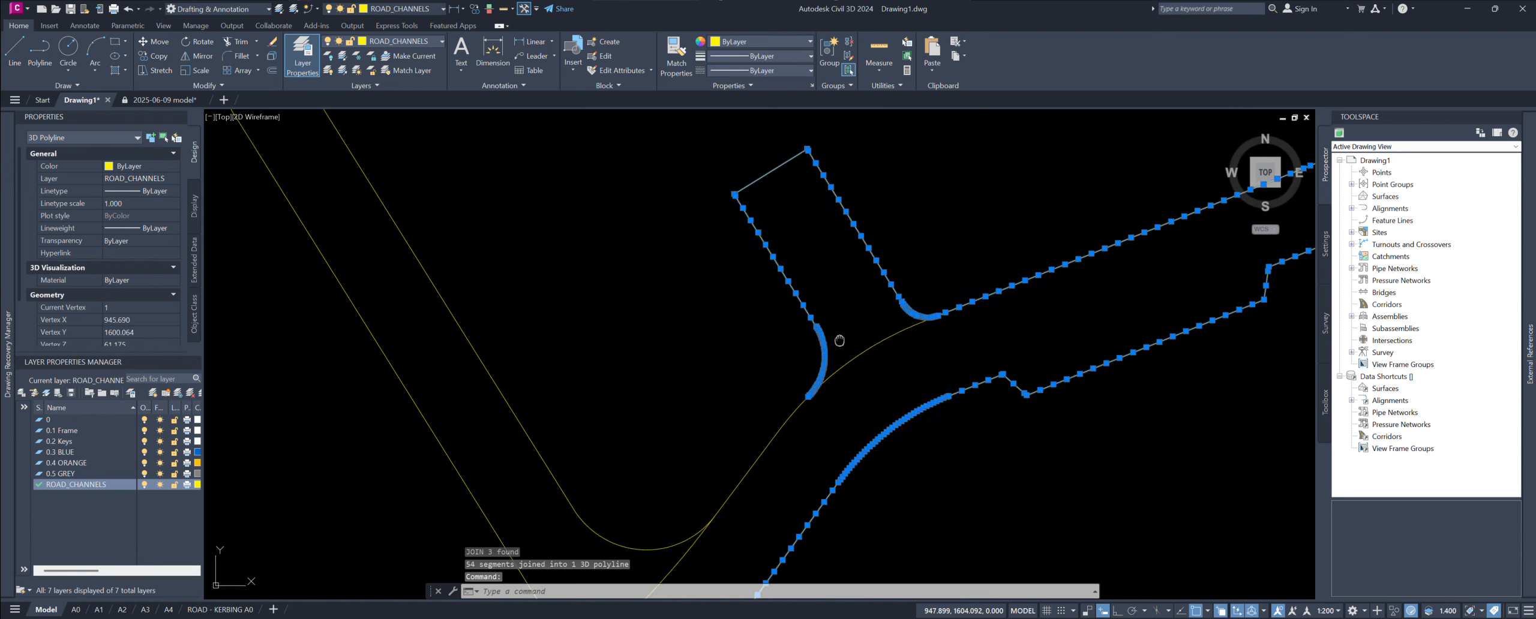
{"action": "key", "text": "Escape"}
{"action": "key", "text": "Escape"}
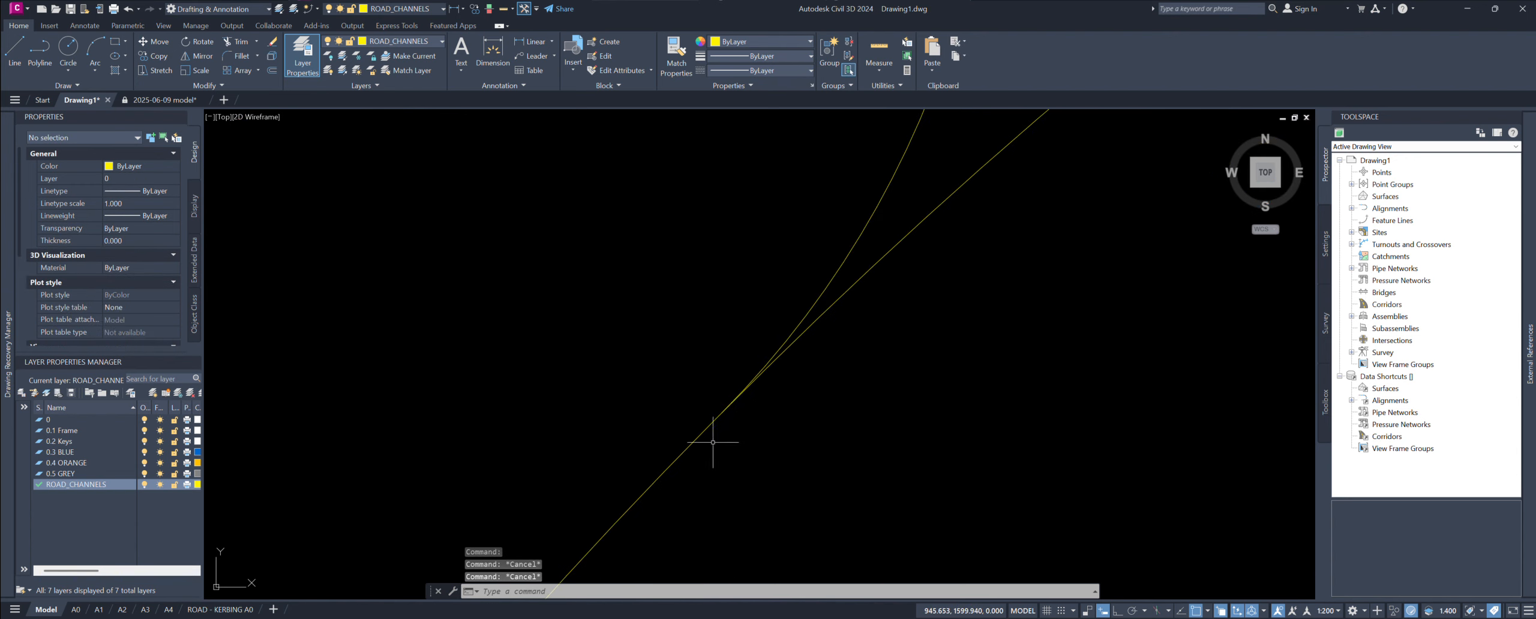
{"action": "left_click", "coordinate": [807, 335]}
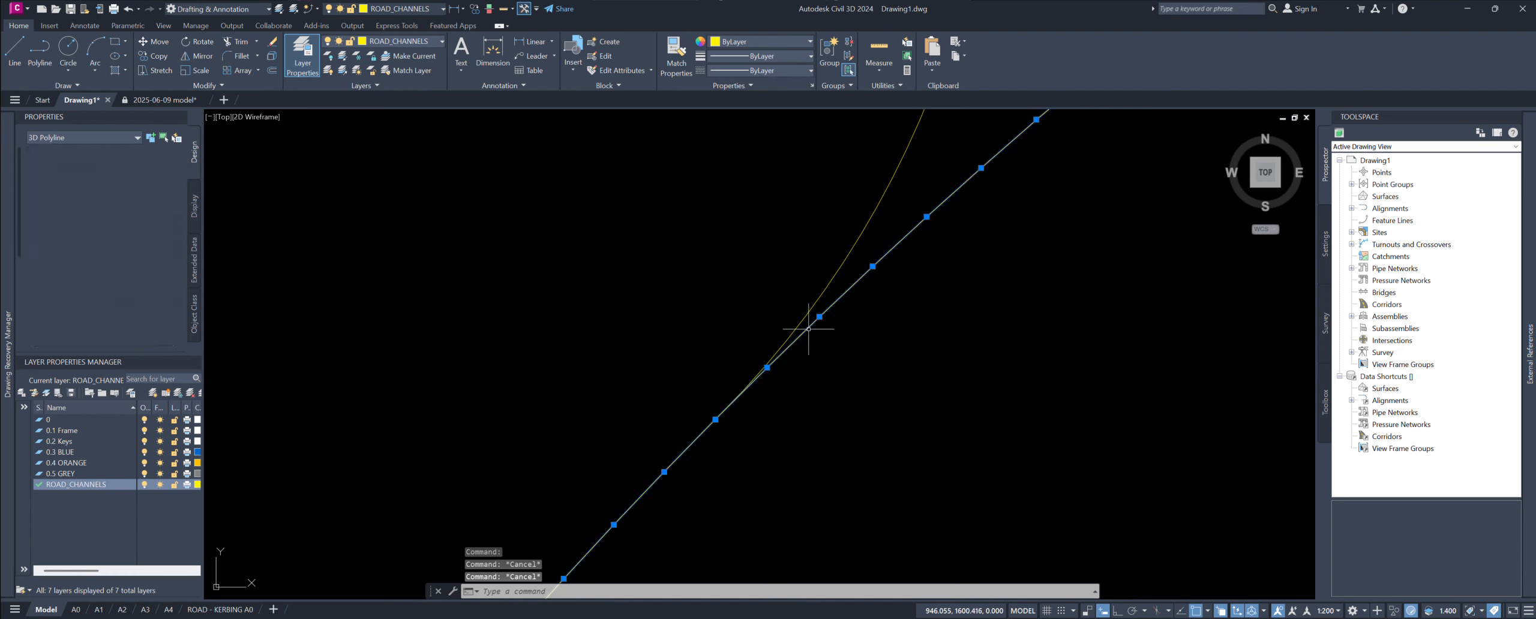
{"action": "scroll", "coordinate": [892, 400], "scroll_direction": "up", "scroll_amount": 2}
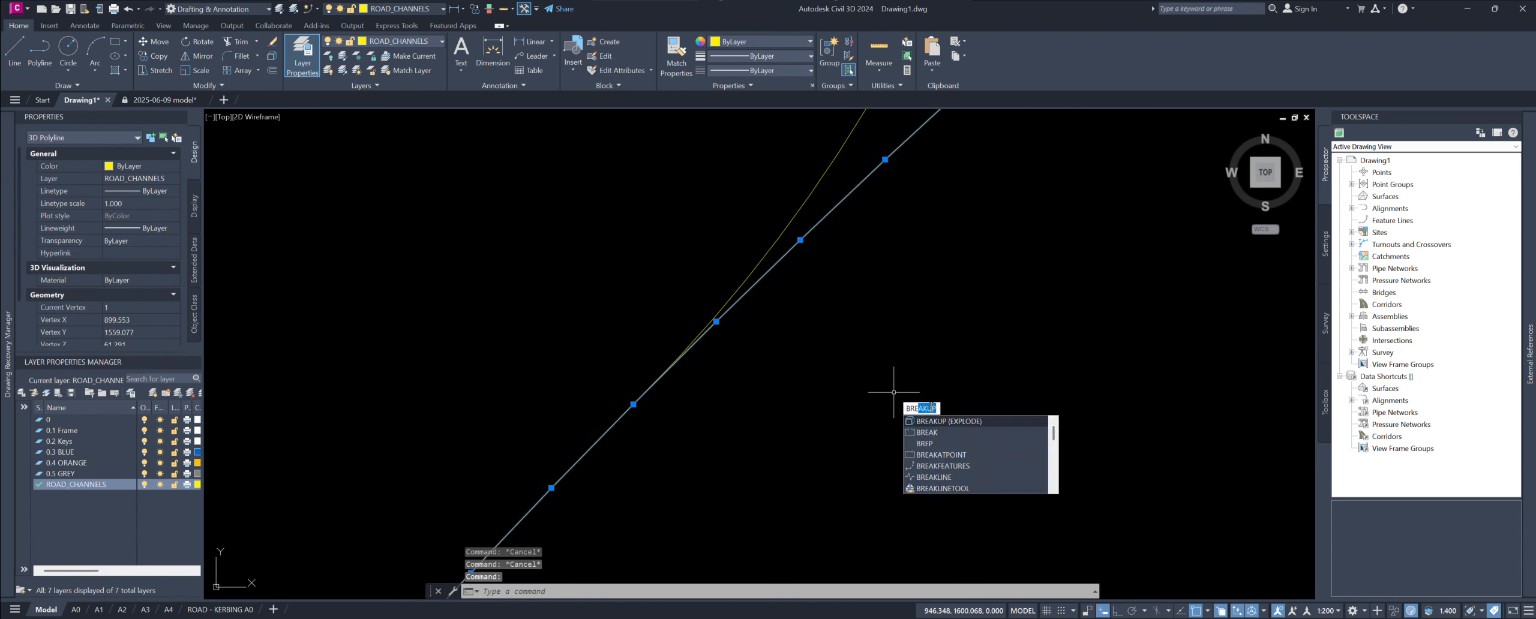
{"action": "key", "text": "Return"}
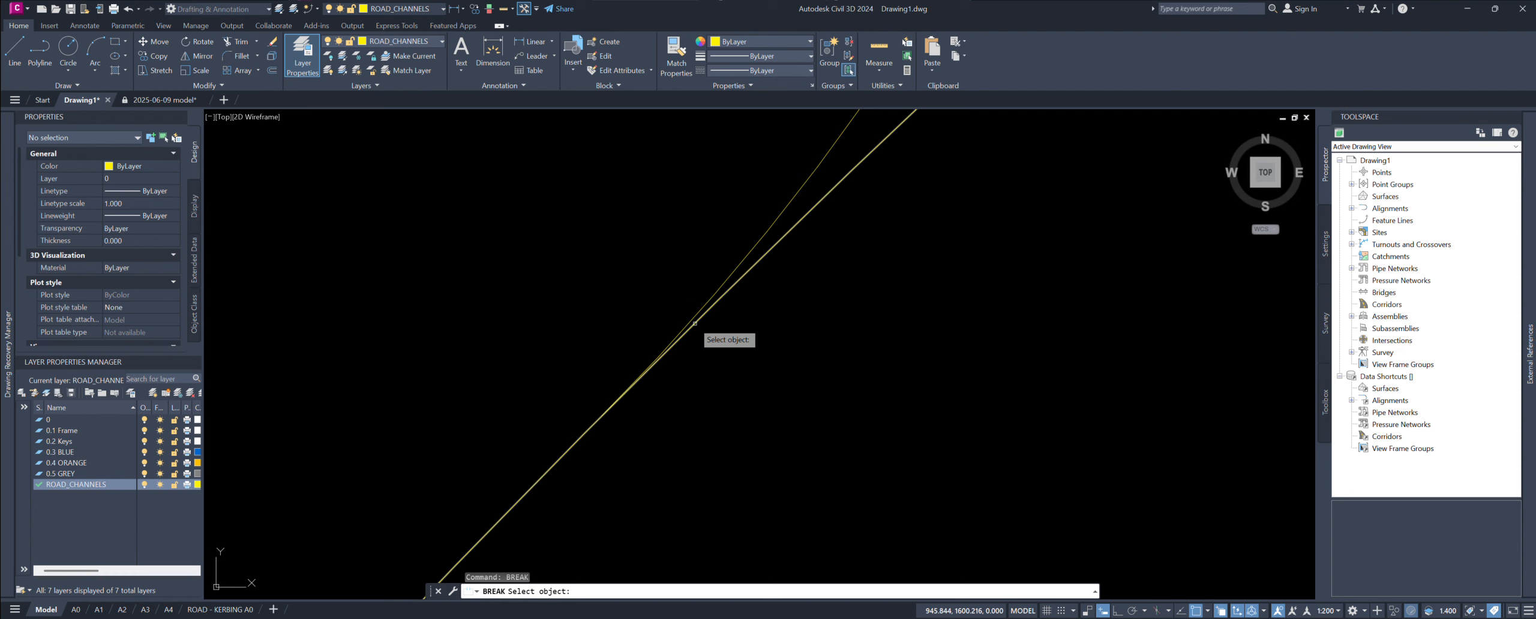
{"action": "left_click", "coordinate": [695, 323]}
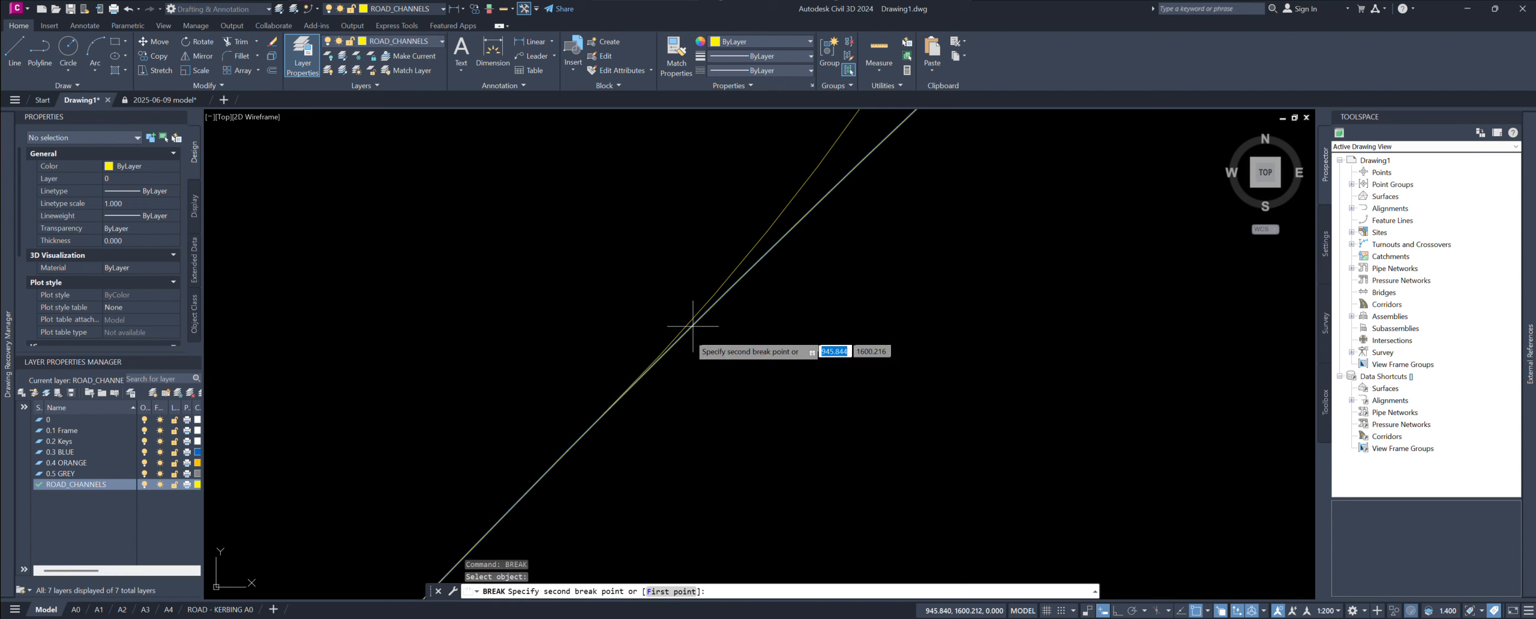
{"action": "left_click", "coordinate": [597, 428]}
Step: Stretch the main road channel's cut end onto the stub's western corner curve end and join the two 3D polylines
{"action": "left_click", "coordinate": [575, 418]}
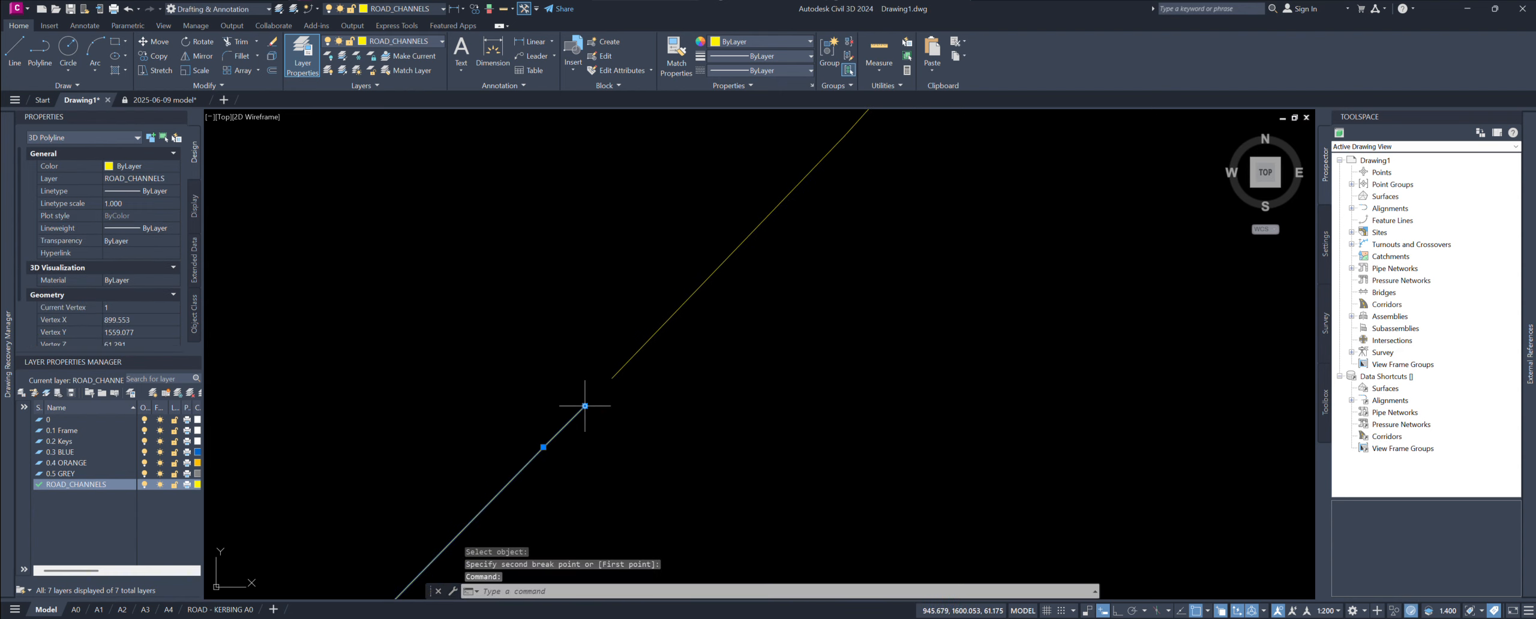
{"action": "left_click", "coordinate": [585, 406]}
{"action": "left_click", "coordinate": [612, 378]}
{"action": "left_click", "coordinate": [625, 365]}
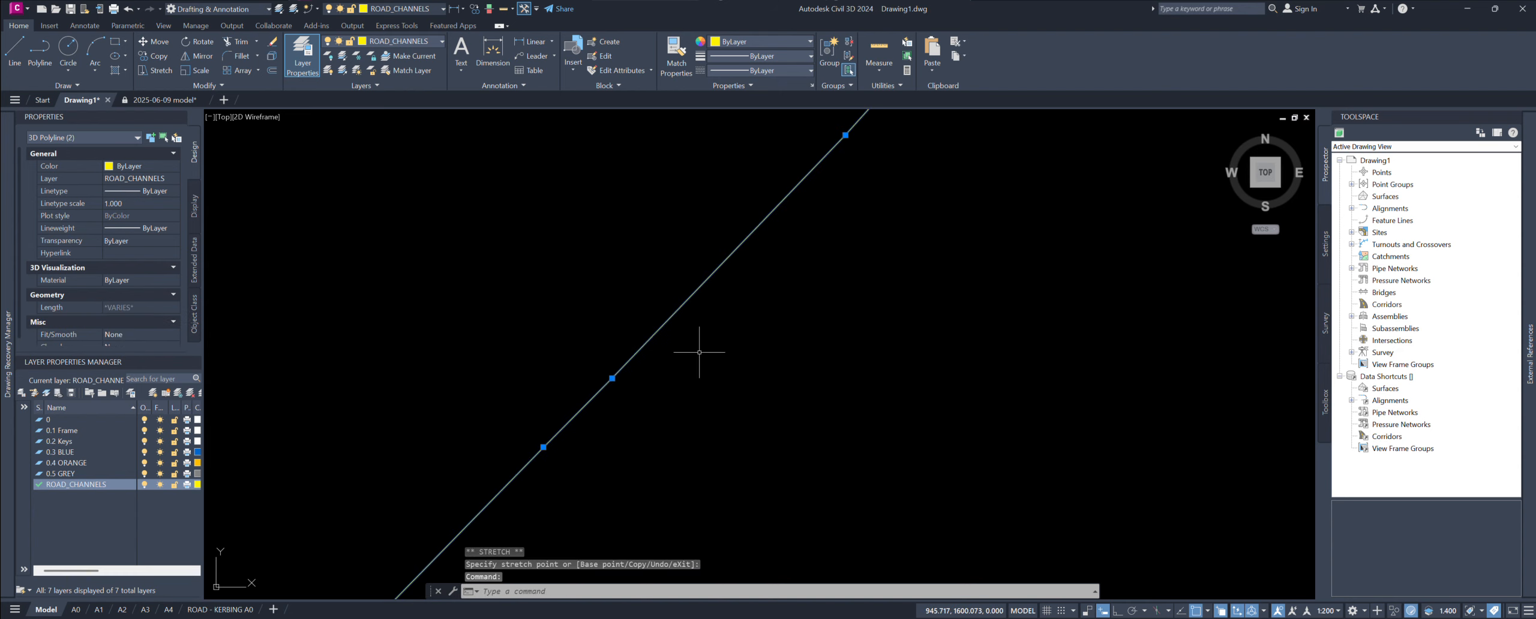
{"action": "scroll", "coordinate": [746, 349], "scroll_direction": "down", "scroll_amount": 12}
{"action": "middle_click_drag", "start_coordinate": [747, 401], "coordinate": [803, 339]}
{"action": "scroll", "coordinate": [807, 337], "scroll_direction": "down", "scroll_amount": 2}
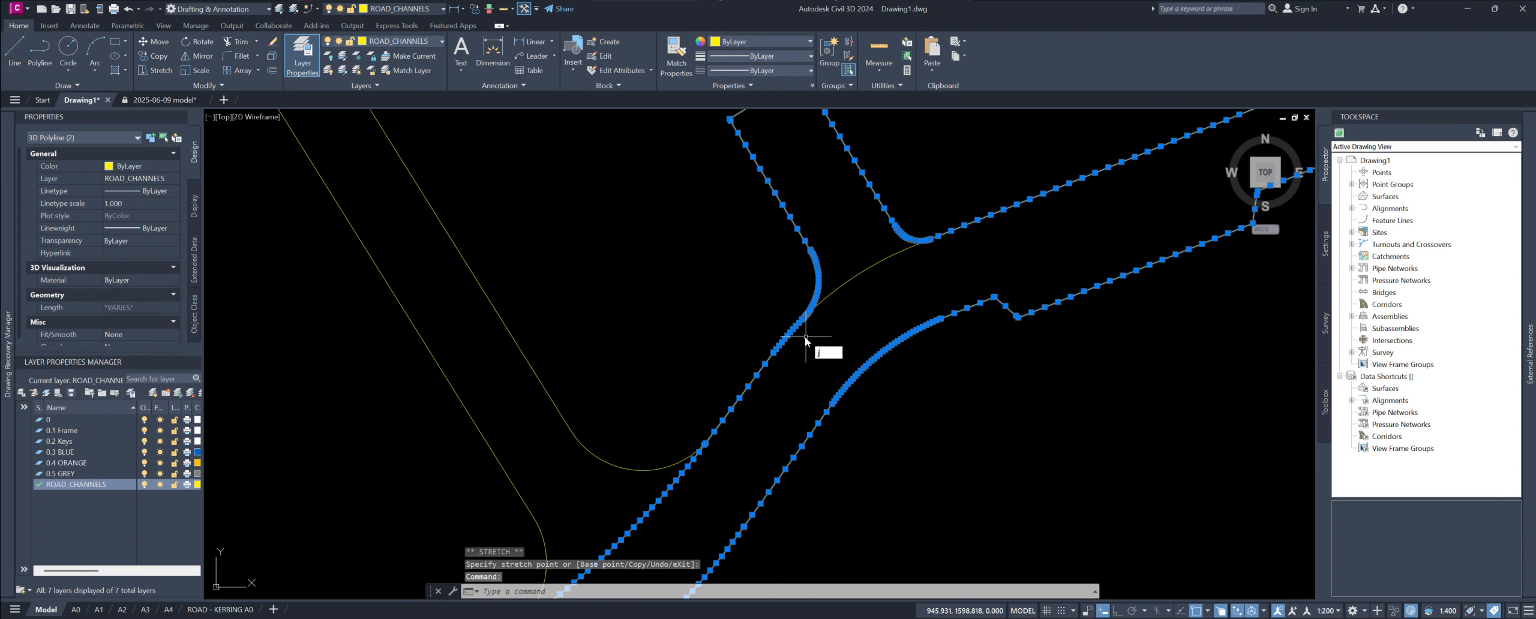
{"action": "type", "text": "j"}
{"action": "key", "text": "Return"}
{"action": "scroll", "coordinate": [805, 338], "scroll_direction": "up", "scroll_amount": 3}
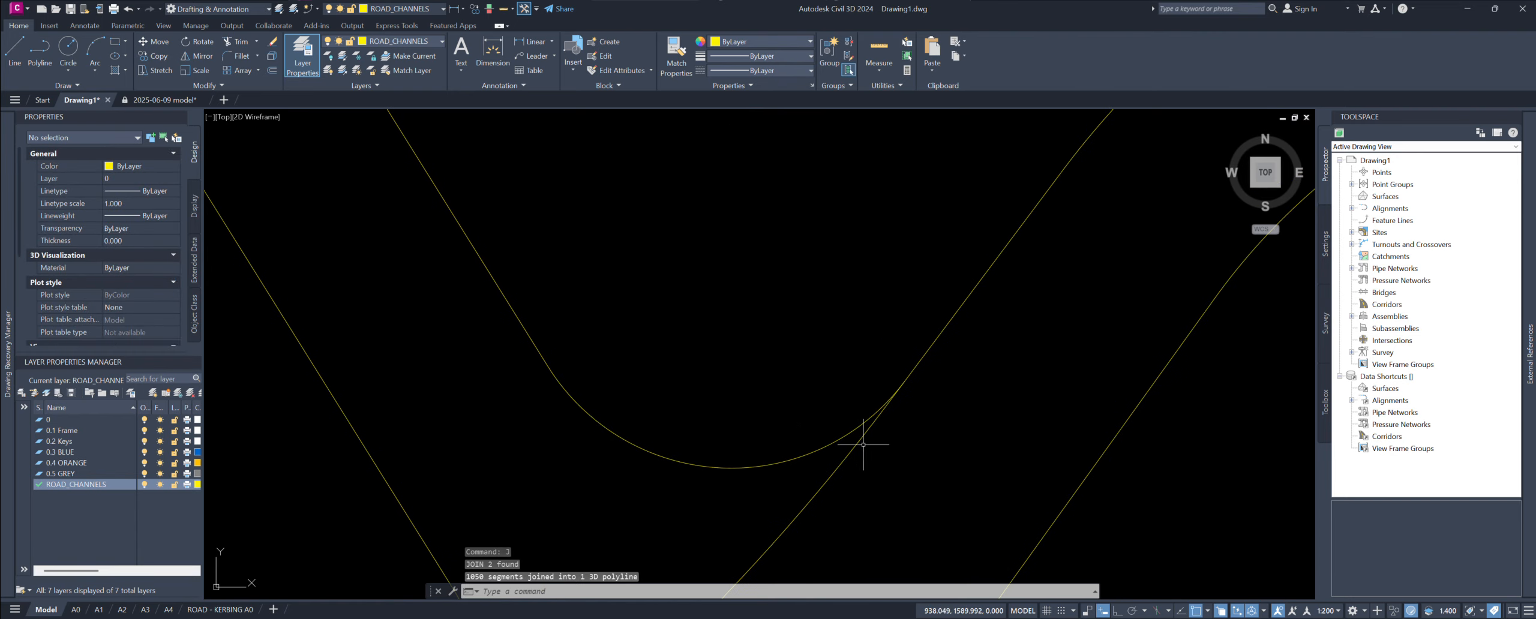
Step: Break the main road channel at the eastern corner curve of the next road junction to the southwest, removing the section near the tangent
{"action": "left_click", "coordinate": [856, 436]}
{"action": "scroll", "coordinate": [929, 444], "scroll_direction": "up", "scroll_amount": 2}
{"action": "type", "text": "br"}
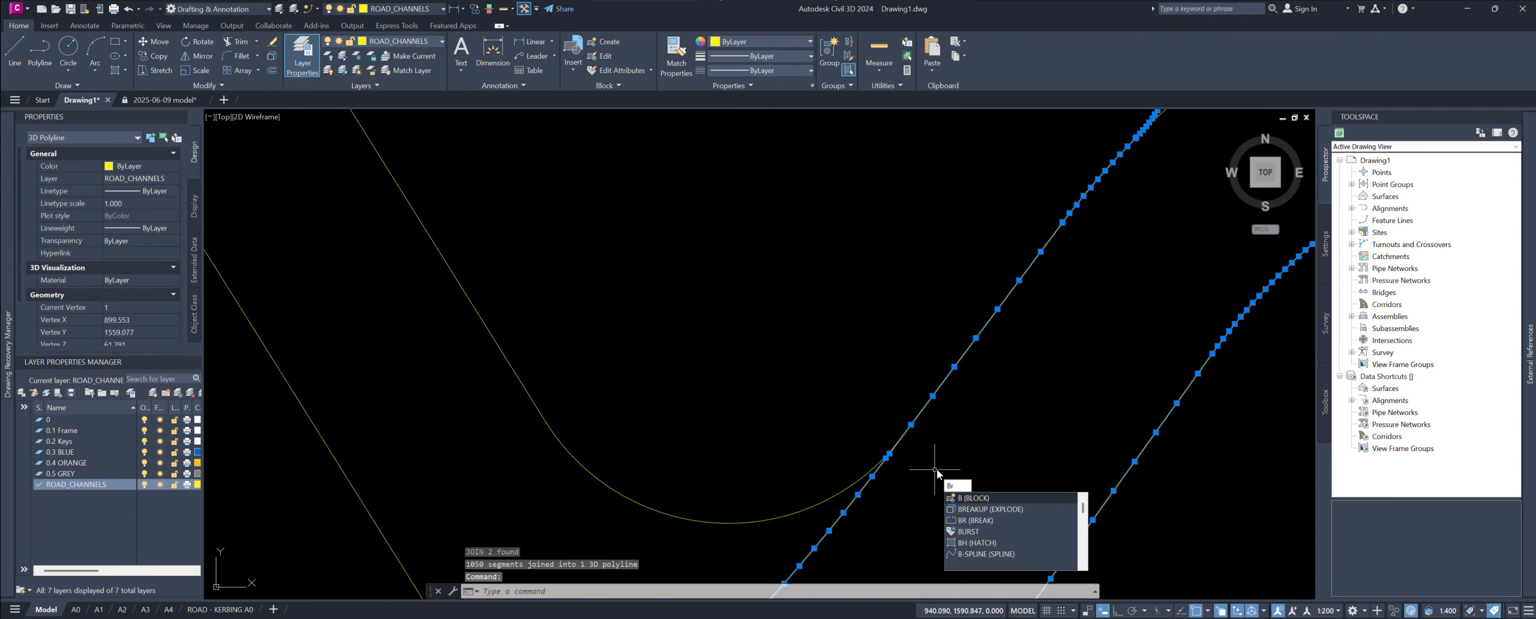
{"action": "type", "text": "e"}
{"action": "left_click", "coordinate": [969, 510]}
{"action": "scroll", "coordinate": [860, 468], "scroll_direction": "up", "scroll_amount": 4}
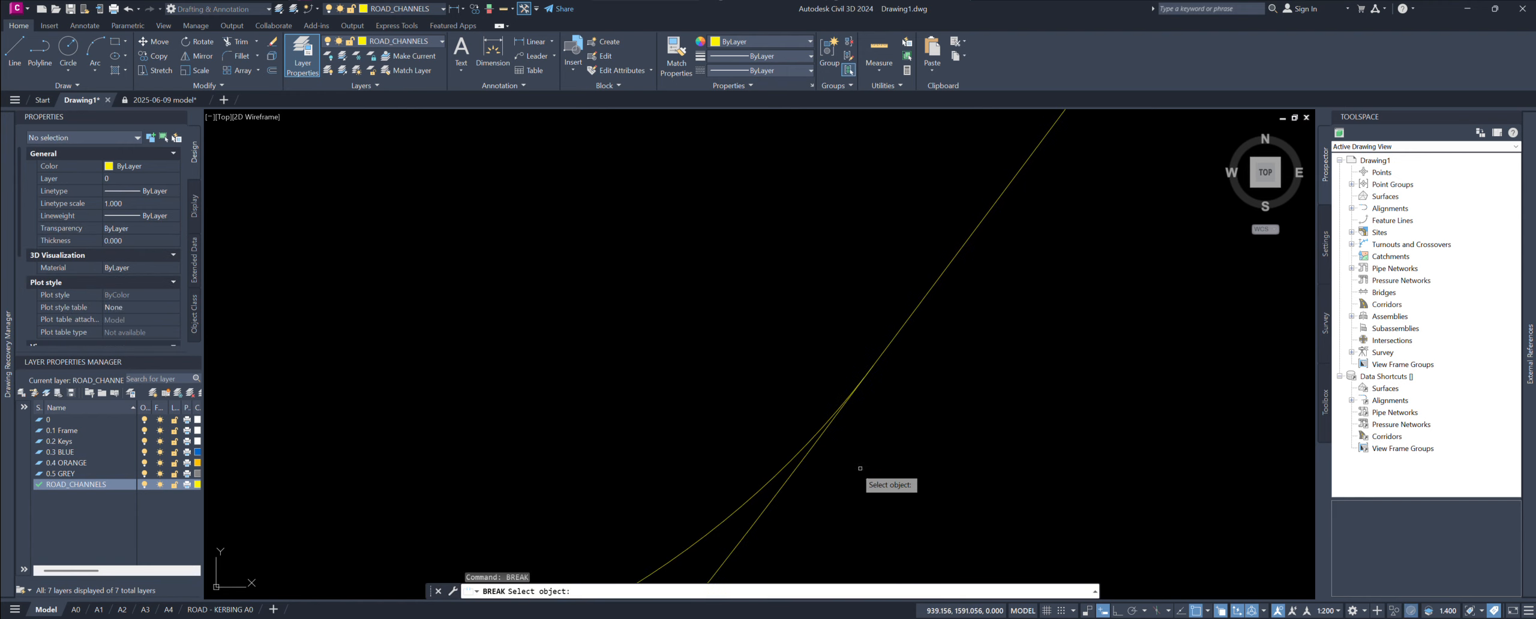
{"action": "left_click", "coordinate": [826, 430]}
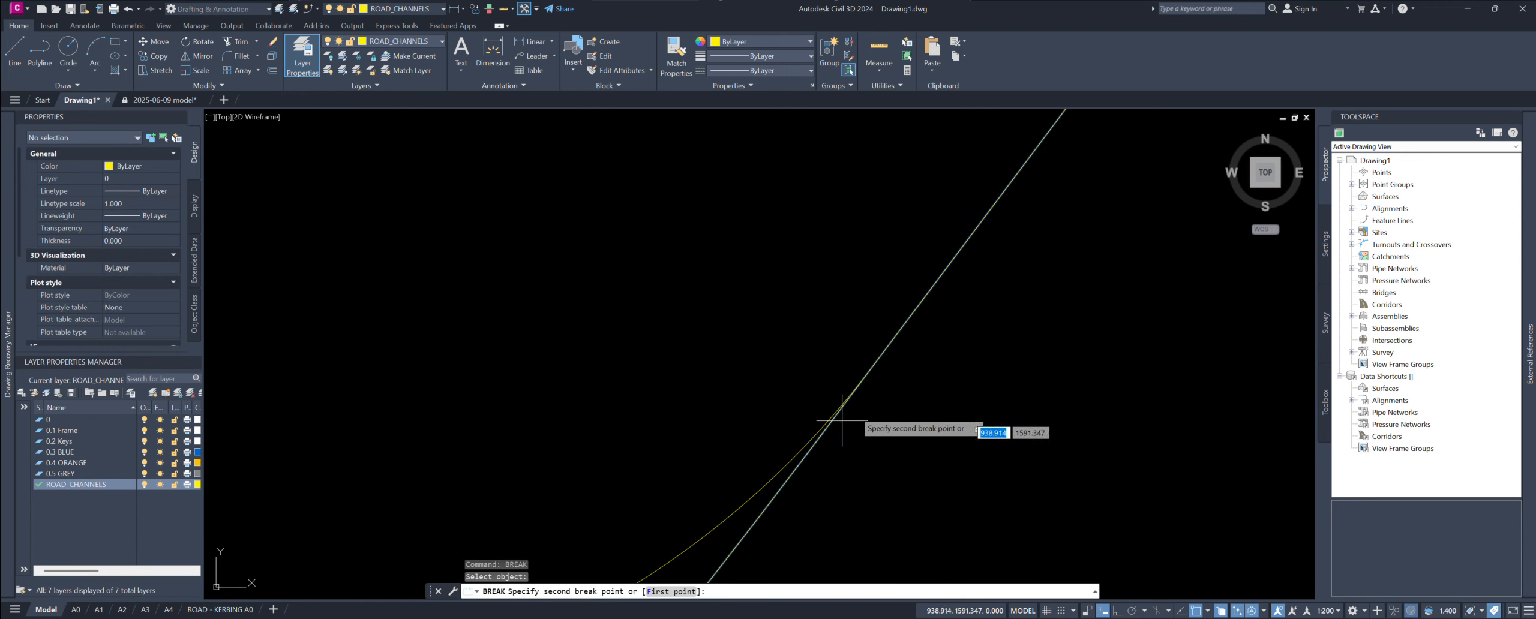
{"action": "left_click", "coordinate": [888, 360]}
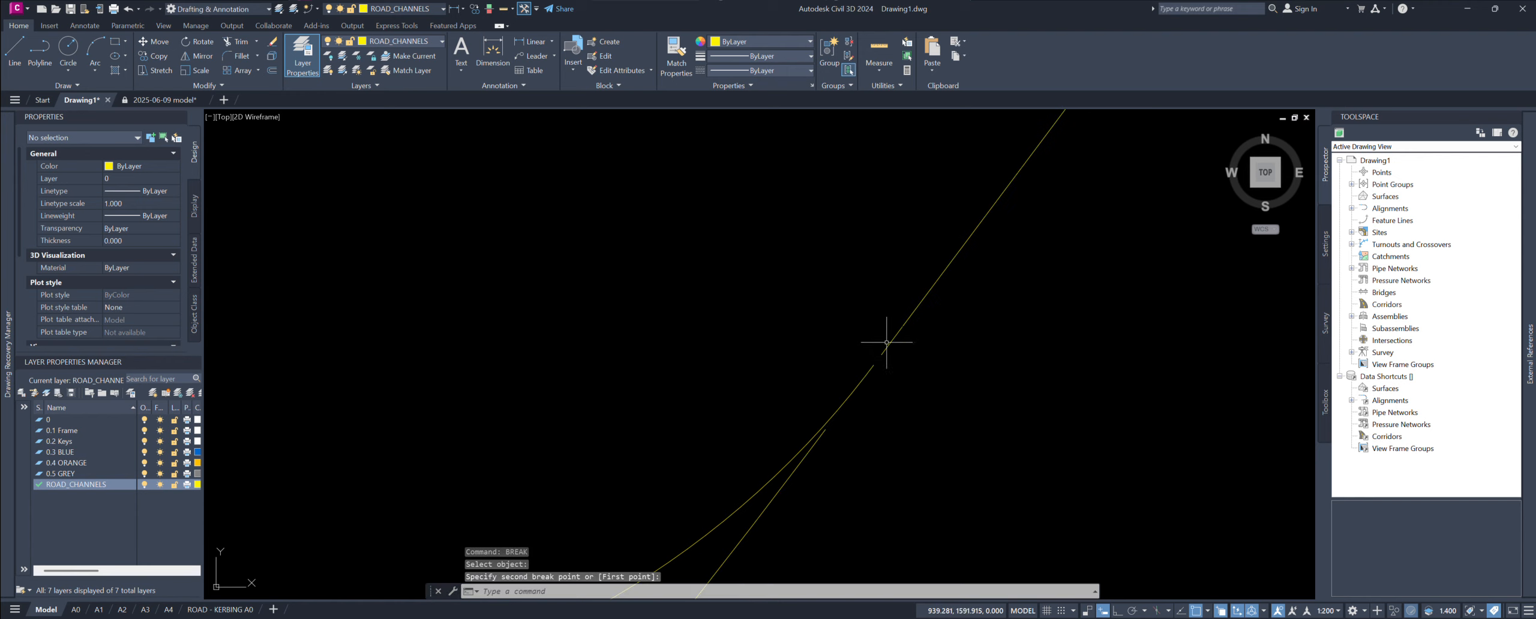
Step: Stretch the main road channel's cut end onto the junction's eastern corner curve end and join both into one 3D polyline
{"action": "left_click", "coordinate": [886, 352]}
{"action": "left_click", "coordinate": [871, 371]}
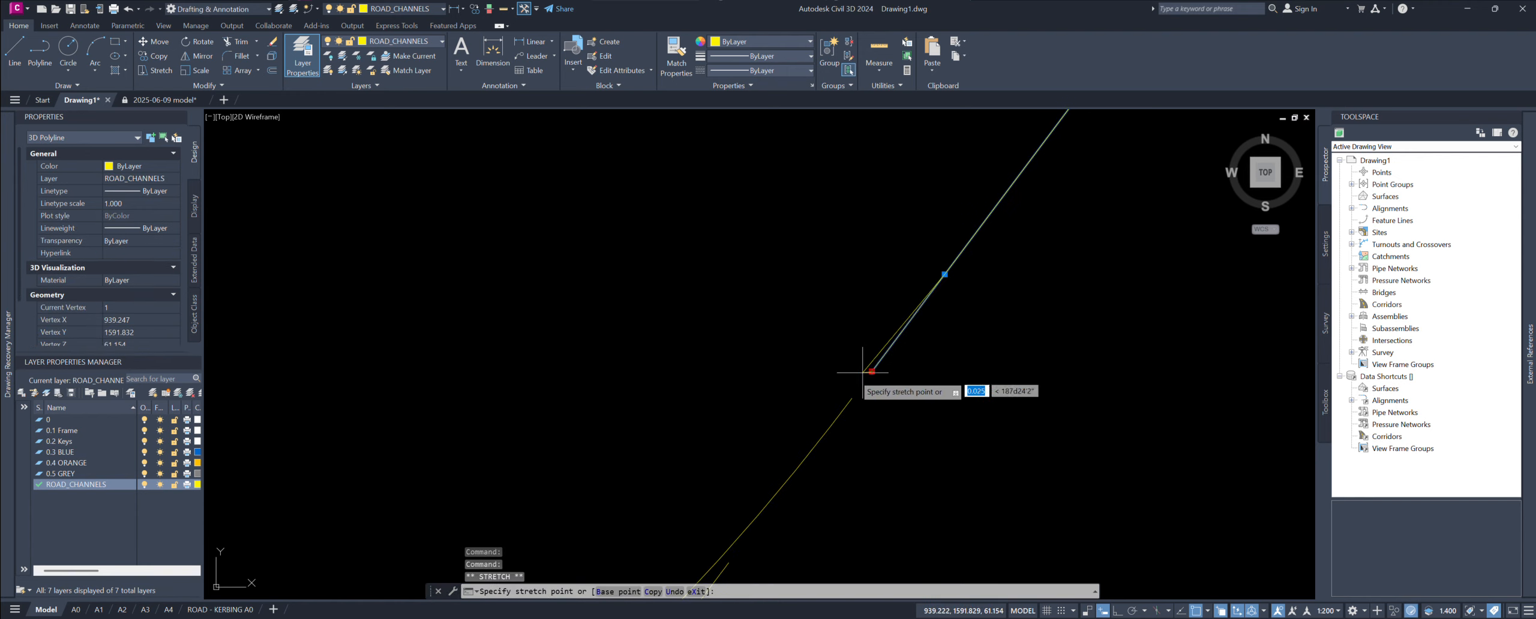
{"action": "left_click", "coordinate": [852, 397]}
{"action": "left_click", "coordinate": [846, 407]}
{"action": "scroll", "coordinate": [831, 374], "scroll_direction": "down", "scroll_amount": 6}
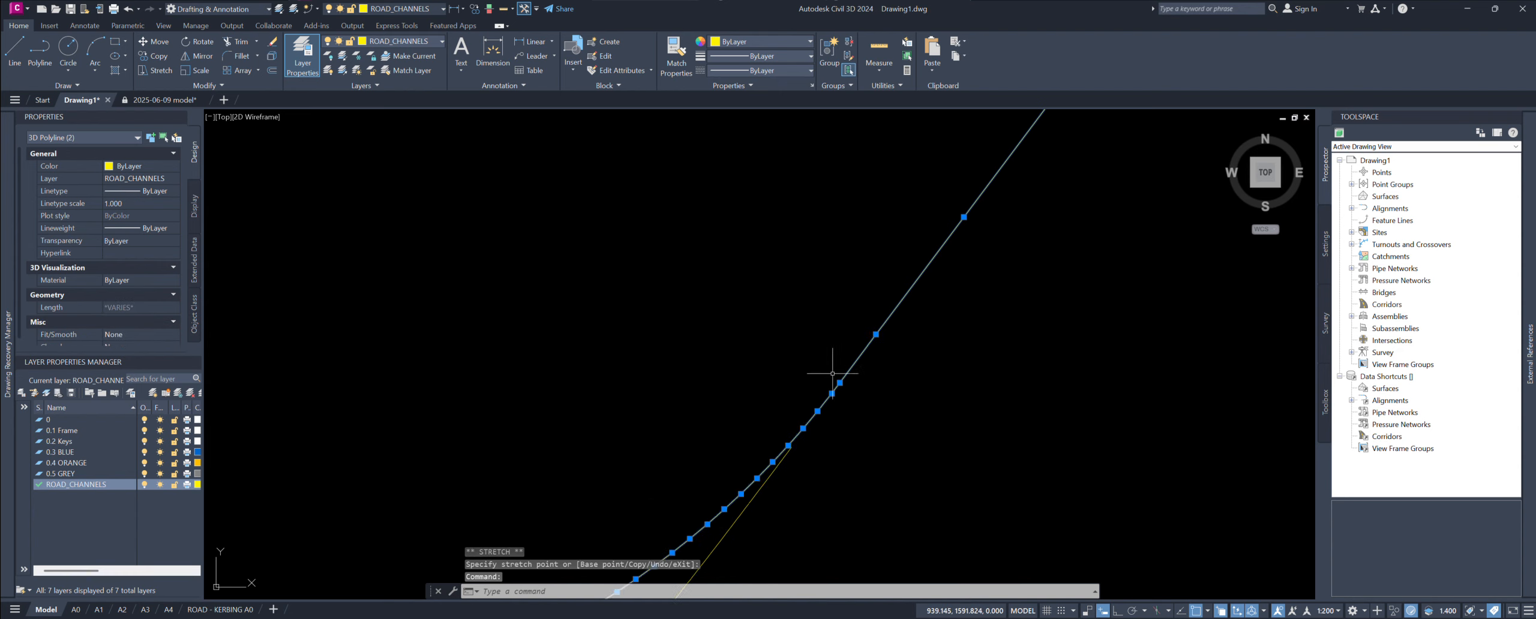
{"action": "middle_click_drag", "start_coordinate": [822, 344], "coordinate": [852, 369]}
{"action": "type", "text": "j"}
{"action": "key", "text": "Return"}
{"action": "scroll", "coordinate": [751, 336], "scroll_direction": "up", "scroll_amount": 5}
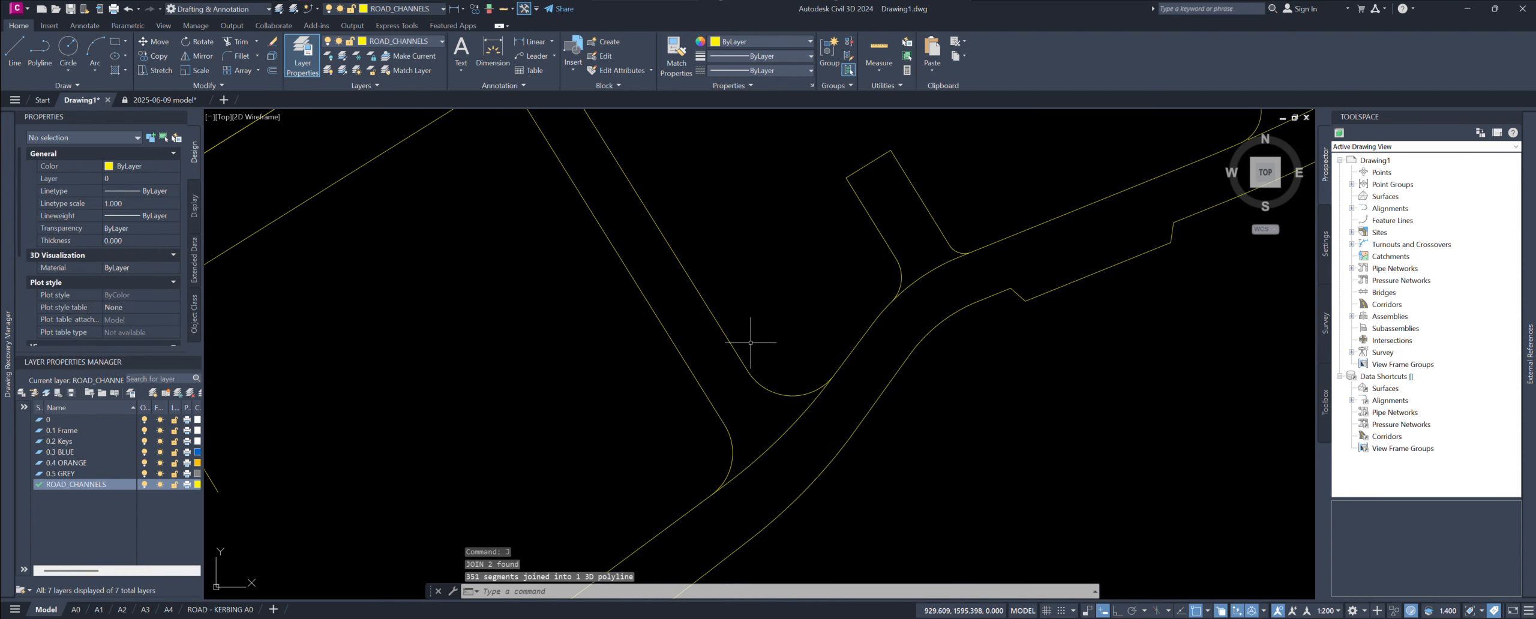
Step: Select the joined channel polyline and examine its course along the northwest-running road, its stepped corners and its far northwestern end curve
{"action": "middle_click_drag", "start_coordinate": [751, 336], "coordinate": [819, 498]}
{"action": "left_click", "coordinate": [696, 331]}
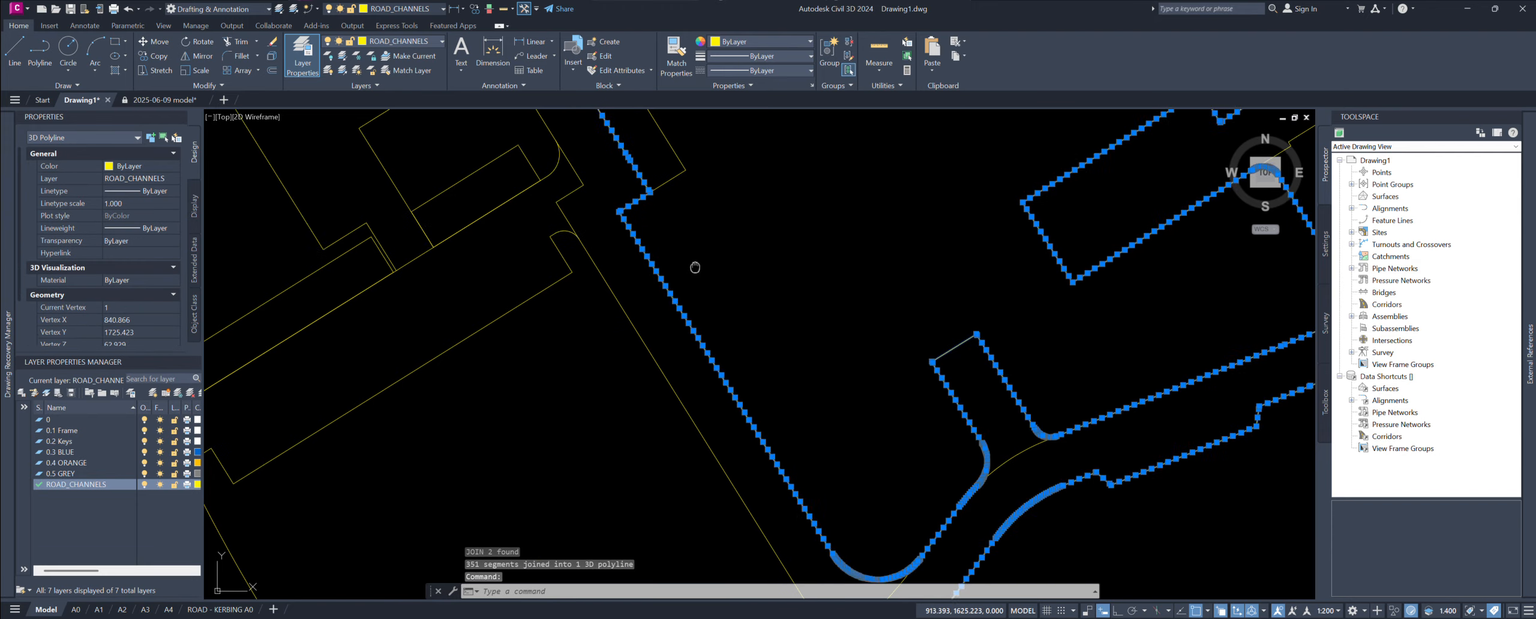
{"action": "middle_click_drag", "start_coordinate": [693, 268], "coordinate": [778, 459]}
{"action": "scroll", "coordinate": [778, 460], "scroll_direction": "down", "scroll_amount": 2}
{"action": "scroll", "coordinate": [666, 324], "scroll_direction": "down", "scroll_amount": 4}
{"action": "middle_click_drag", "start_coordinate": [637, 279], "coordinate": [630, 275]}
{"action": "scroll", "coordinate": [630, 275], "scroll_direction": "up", "scroll_amount": 8}
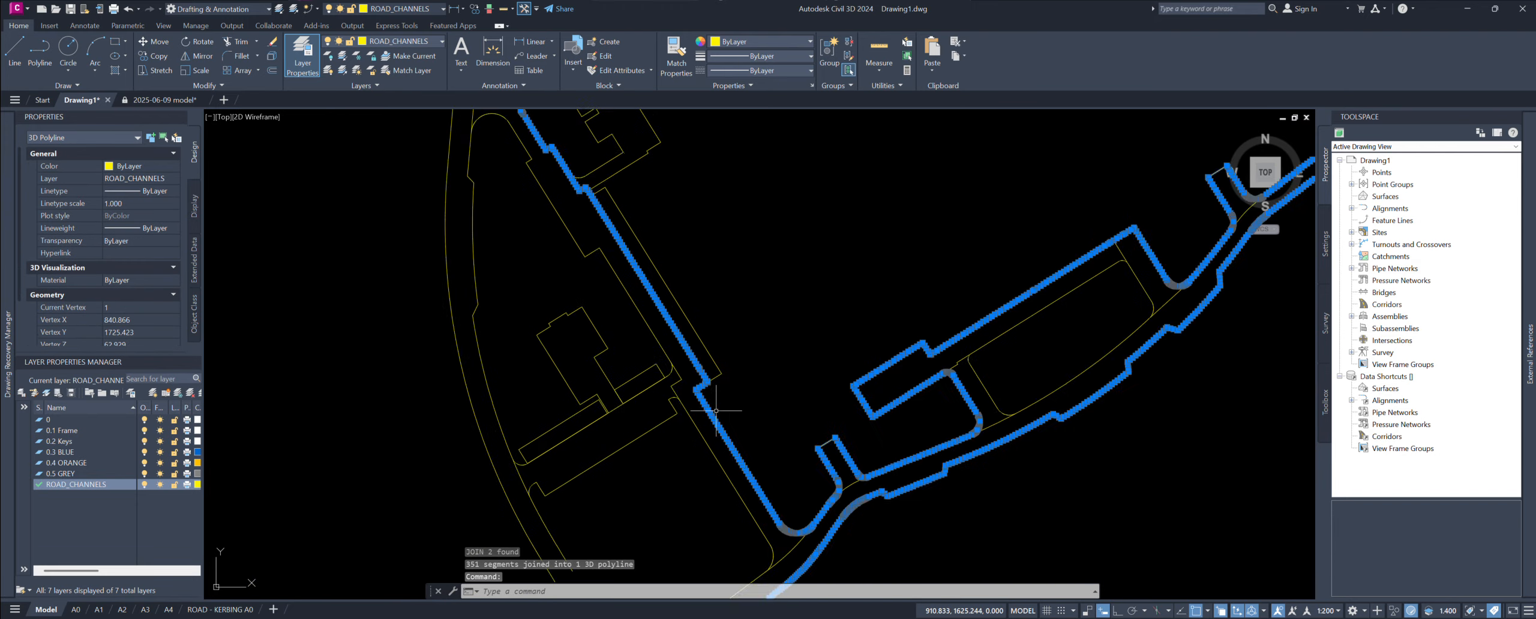
{"action": "scroll", "coordinate": [629, 361], "scroll_direction": "up", "scroll_amount": 10}
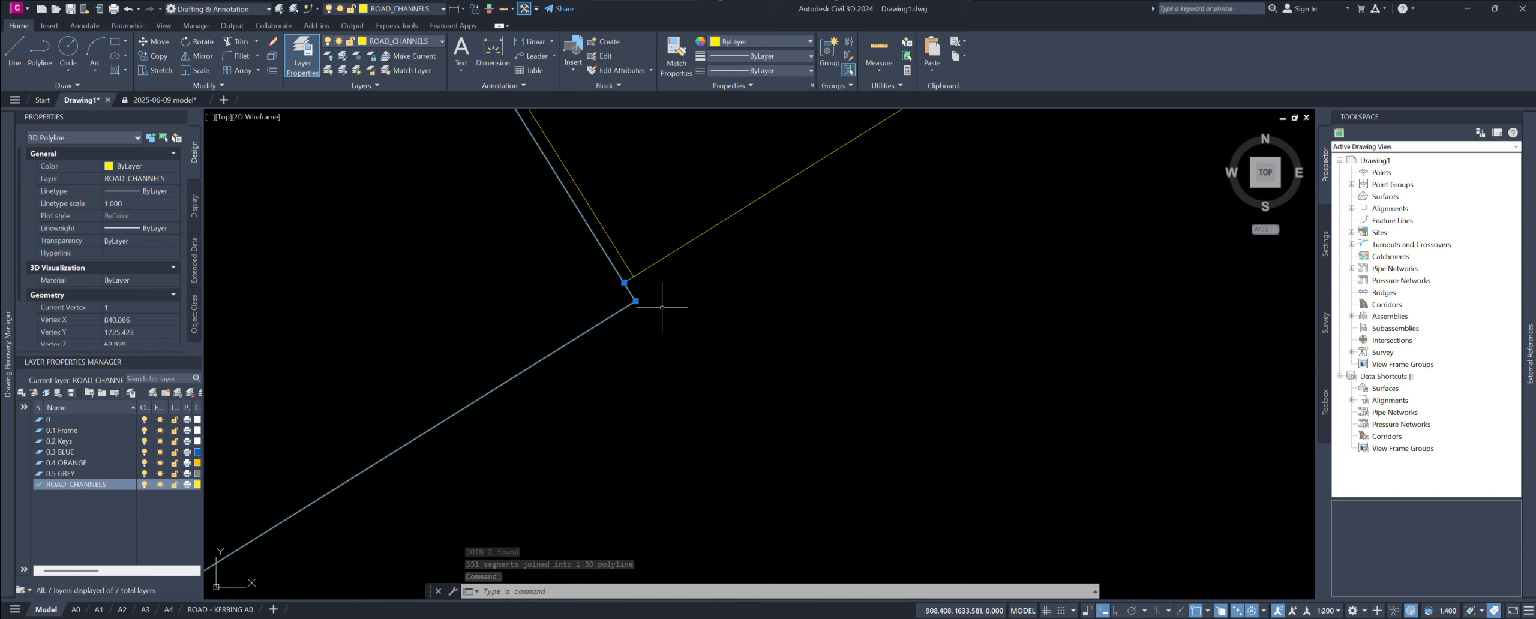
{"action": "scroll", "coordinate": [642, 363], "scroll_direction": "down", "scroll_amount": 10}
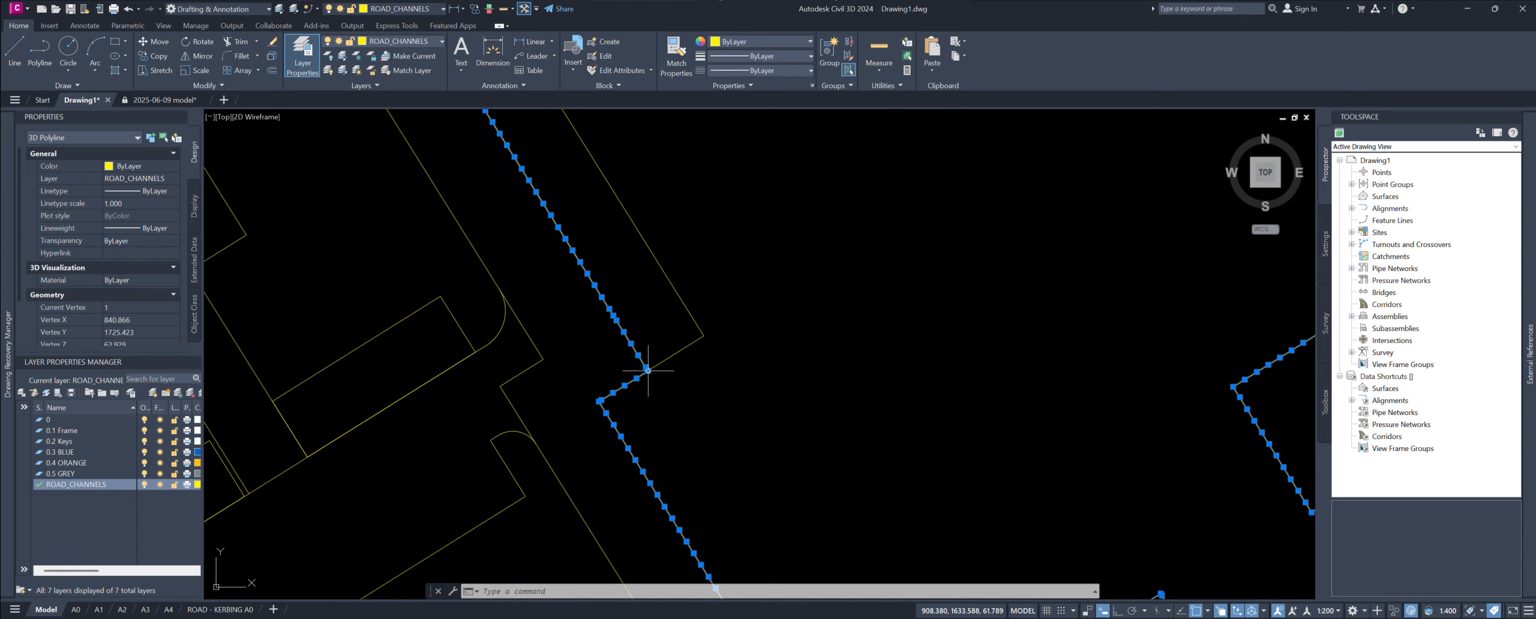
{"action": "scroll", "coordinate": [618, 300], "scroll_direction": "up", "scroll_amount": 5}
{"action": "scroll", "coordinate": [600, 420], "scroll_direction": "up", "scroll_amount": 10}
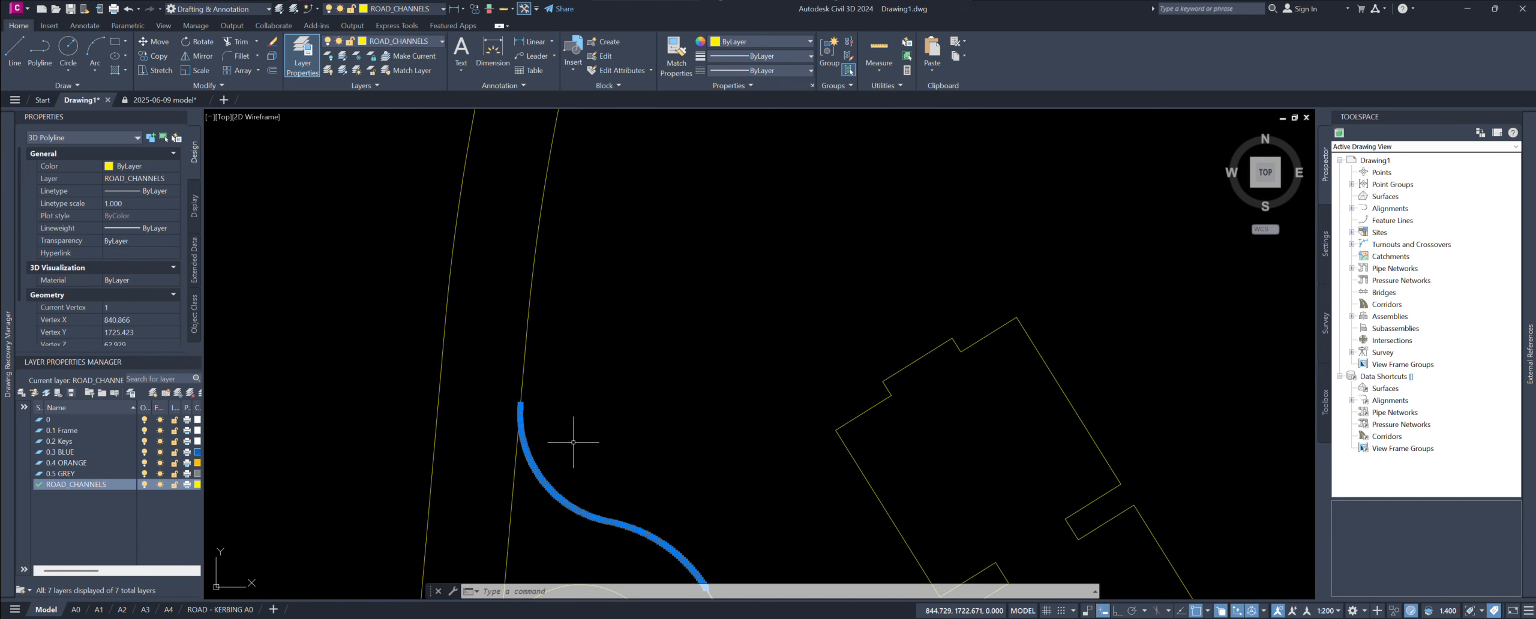
{"action": "key", "text": "Escape"}
{"action": "key", "text": "Escape"}
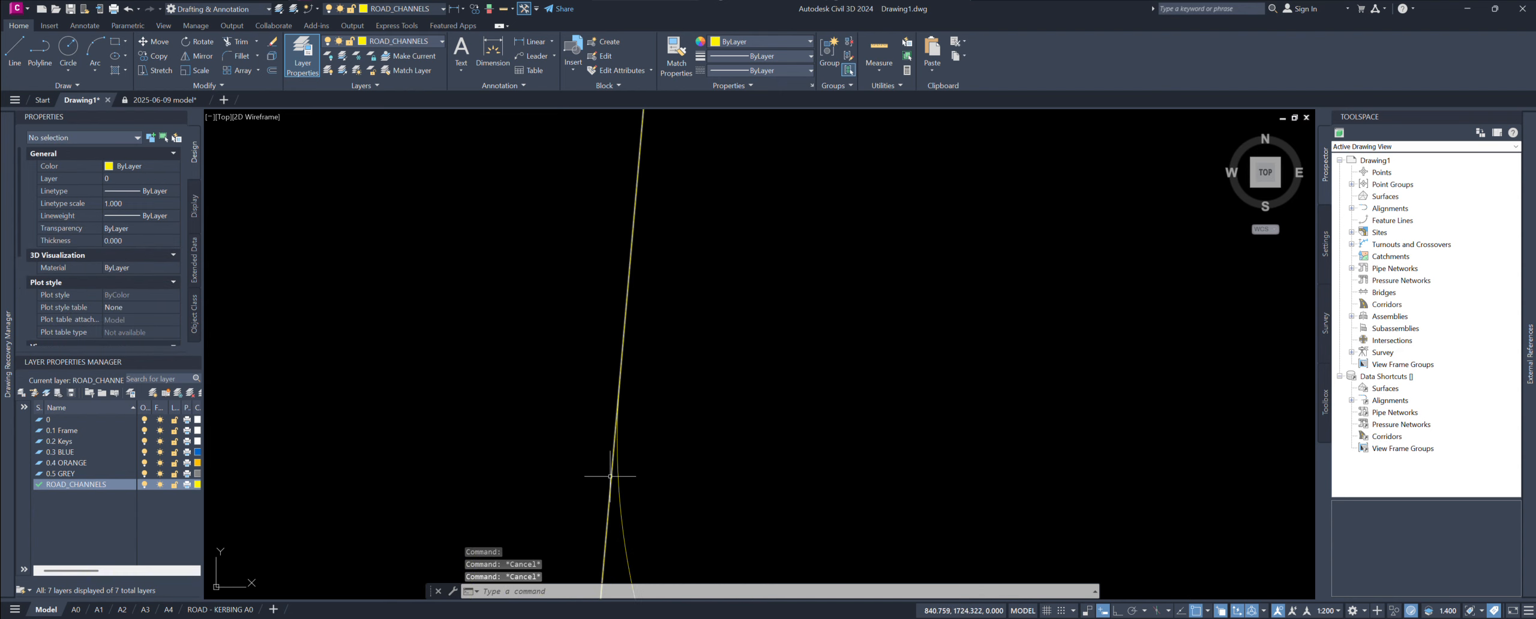
Step: Break the main road channel where the southeast-turning corner curve meets it, removing the short section beside the tangent
{"action": "left_click", "coordinate": [610, 476]}
{"action": "key", "text": "Escape"}
{"action": "left_click", "coordinate": [610, 473]}
{"action": "middle_click_drag", "start_coordinate": [576, 427], "coordinate": [802, 534]}
{"action": "type", "text": "b"}
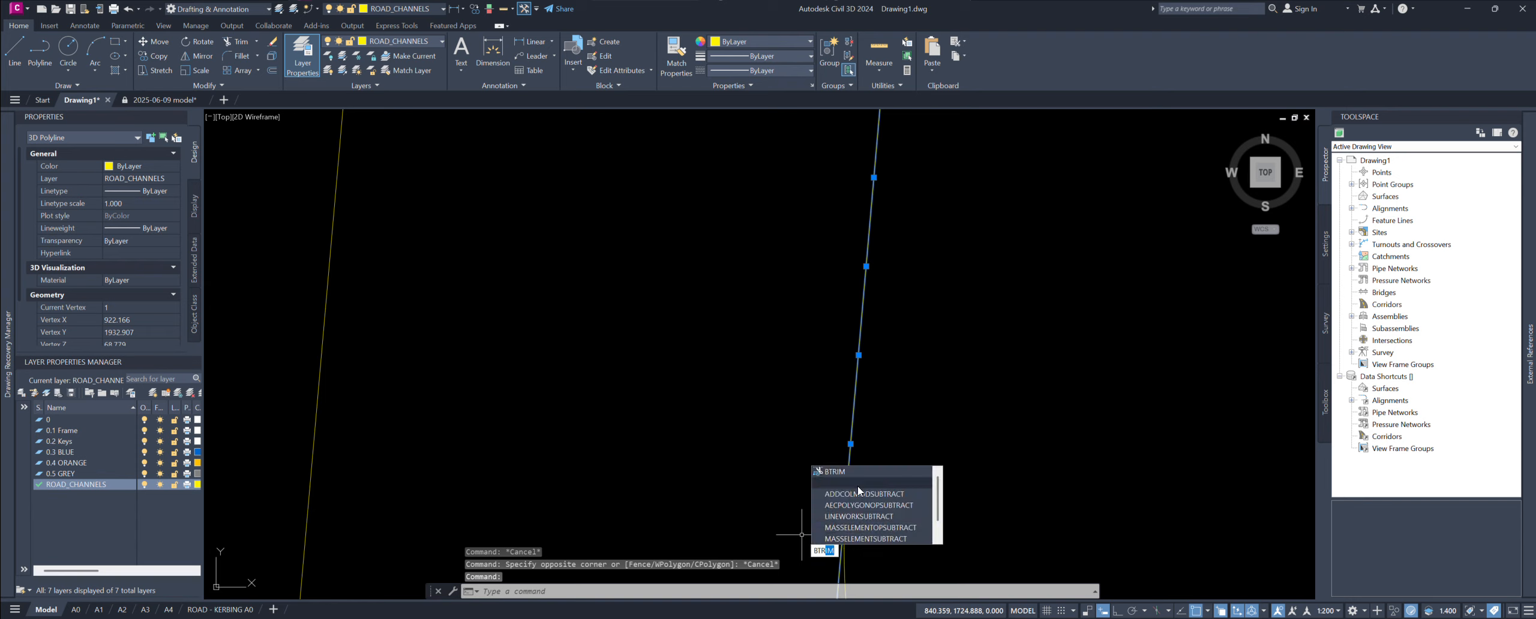
{"action": "key", "text": "BackSpace"}
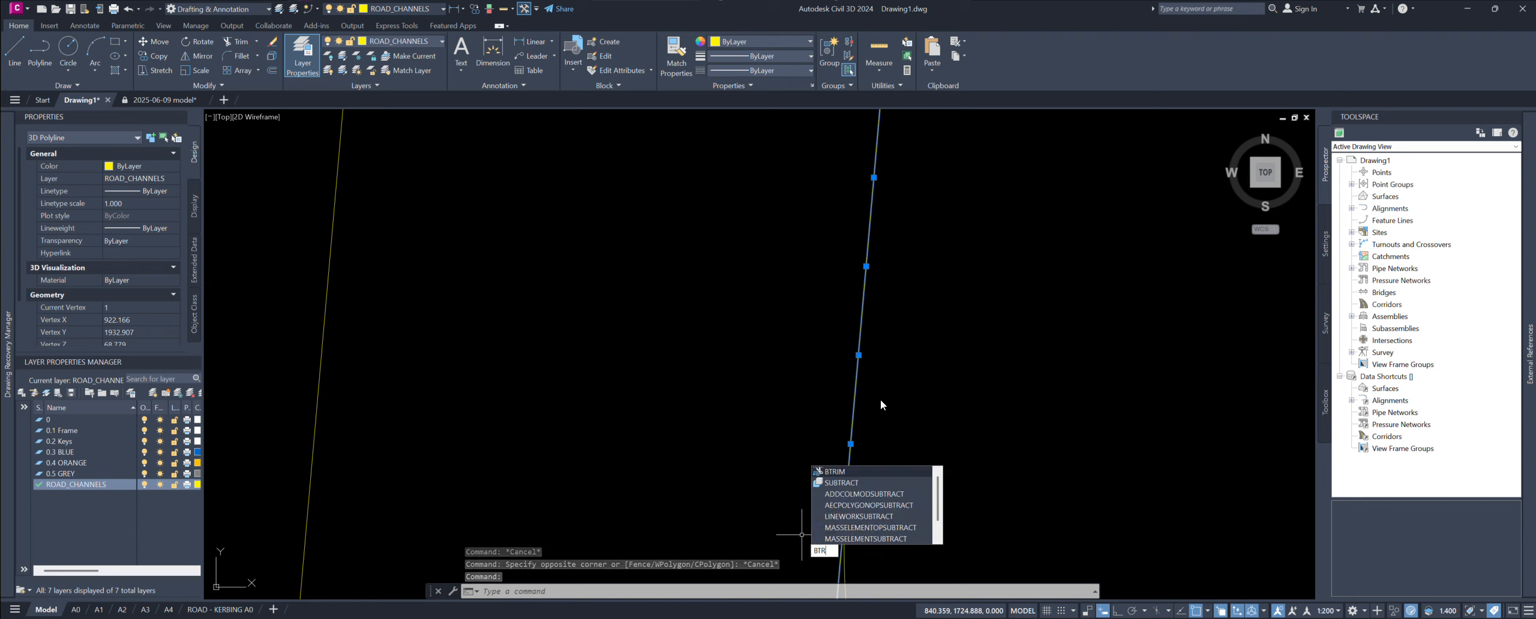
{"action": "type", "text": "TR"}
{"action": "key", "text": "BackSpace"}
{"action": "key", "text": "BackSpace"}
{"action": "type", "text": "REAKUP"}
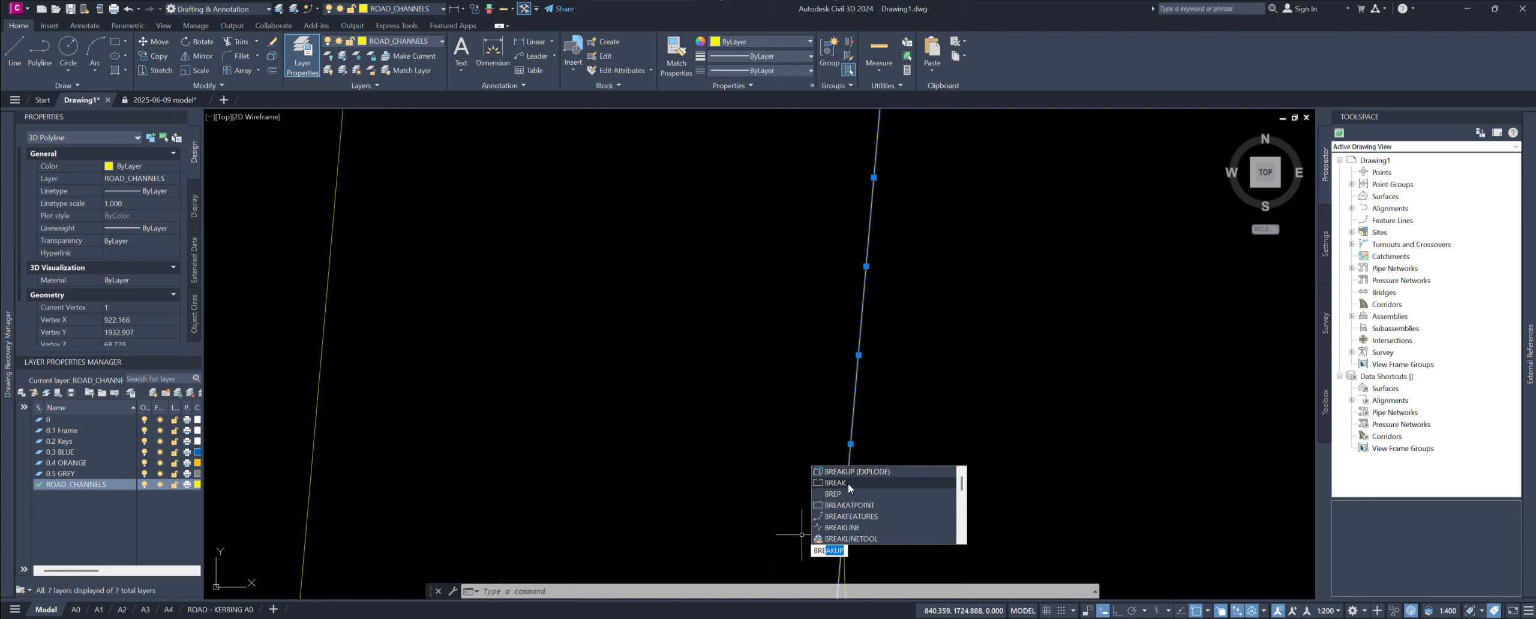
{"action": "left_click", "coordinate": [847, 483]}
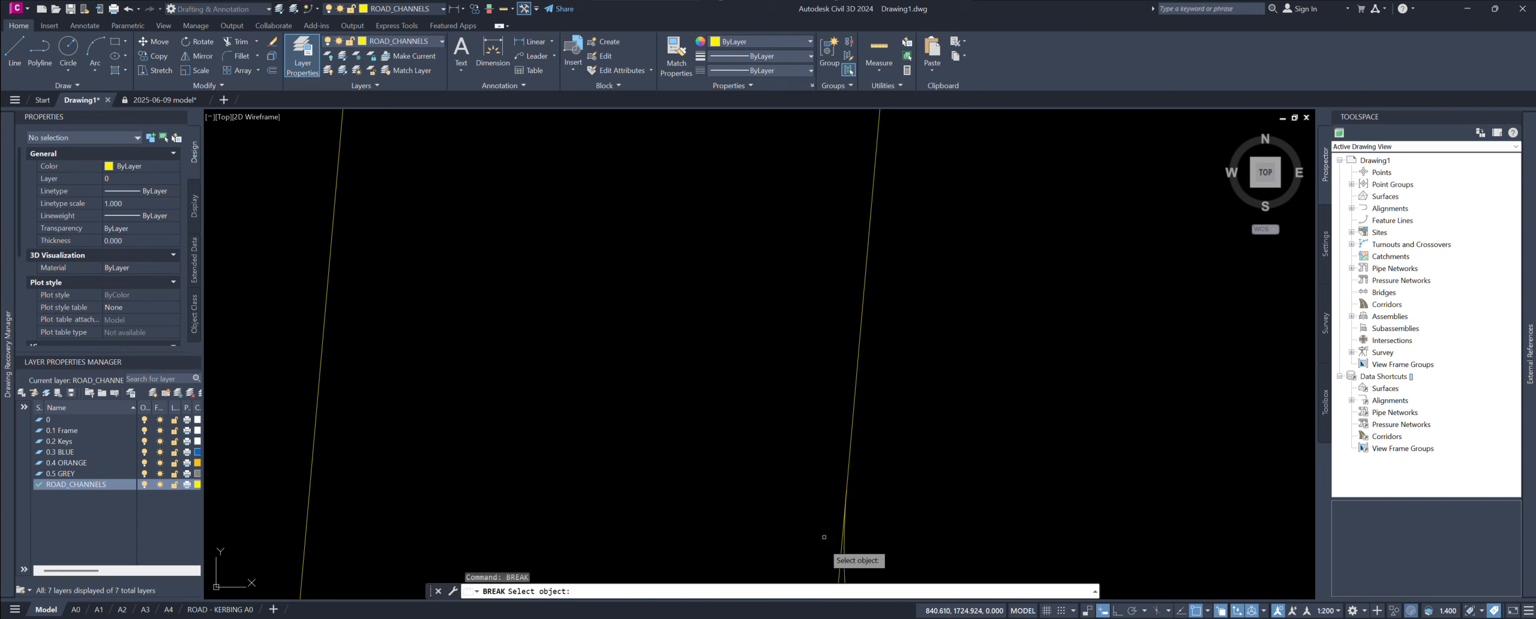
{"action": "left_click", "coordinate": [850, 535]}
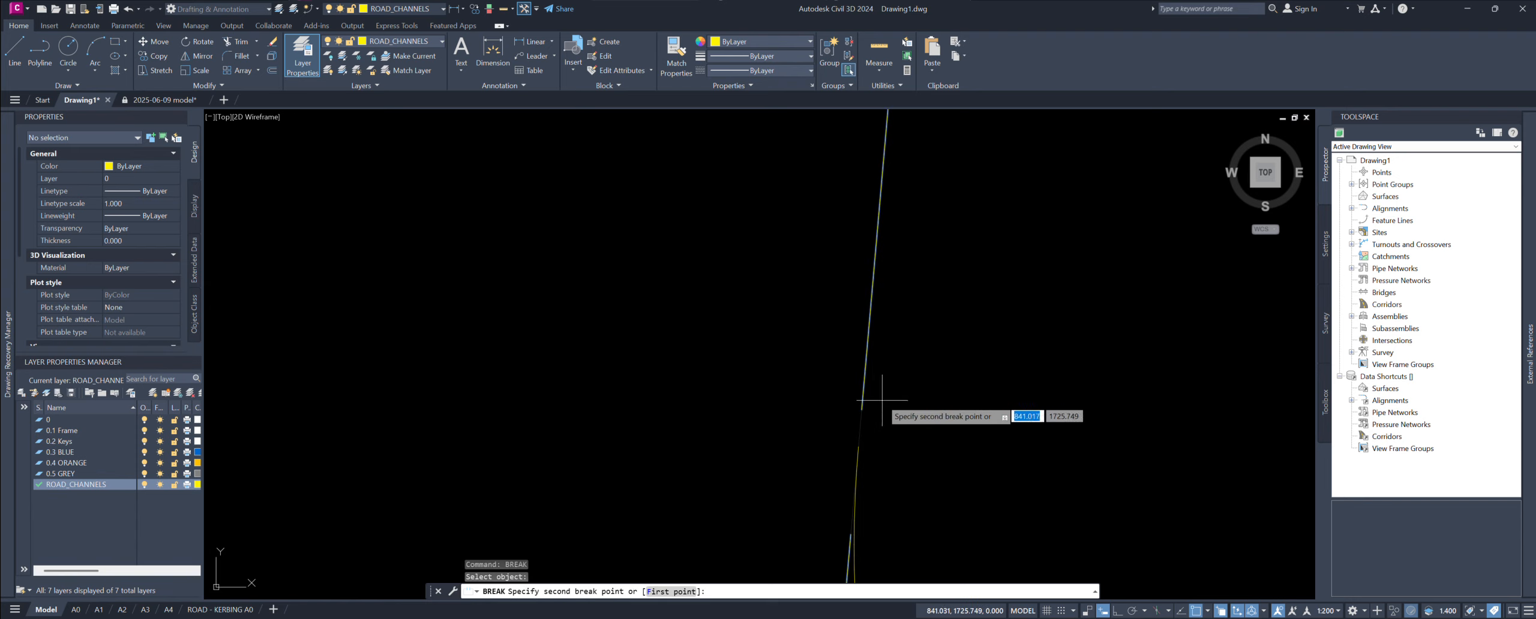
{"action": "left_click", "coordinate": [877, 423]}
Step: Stretch the road channel's cut end onto the corner curve's northern end and select both 3D polylines
{"action": "left_click", "coordinate": [864, 416]}
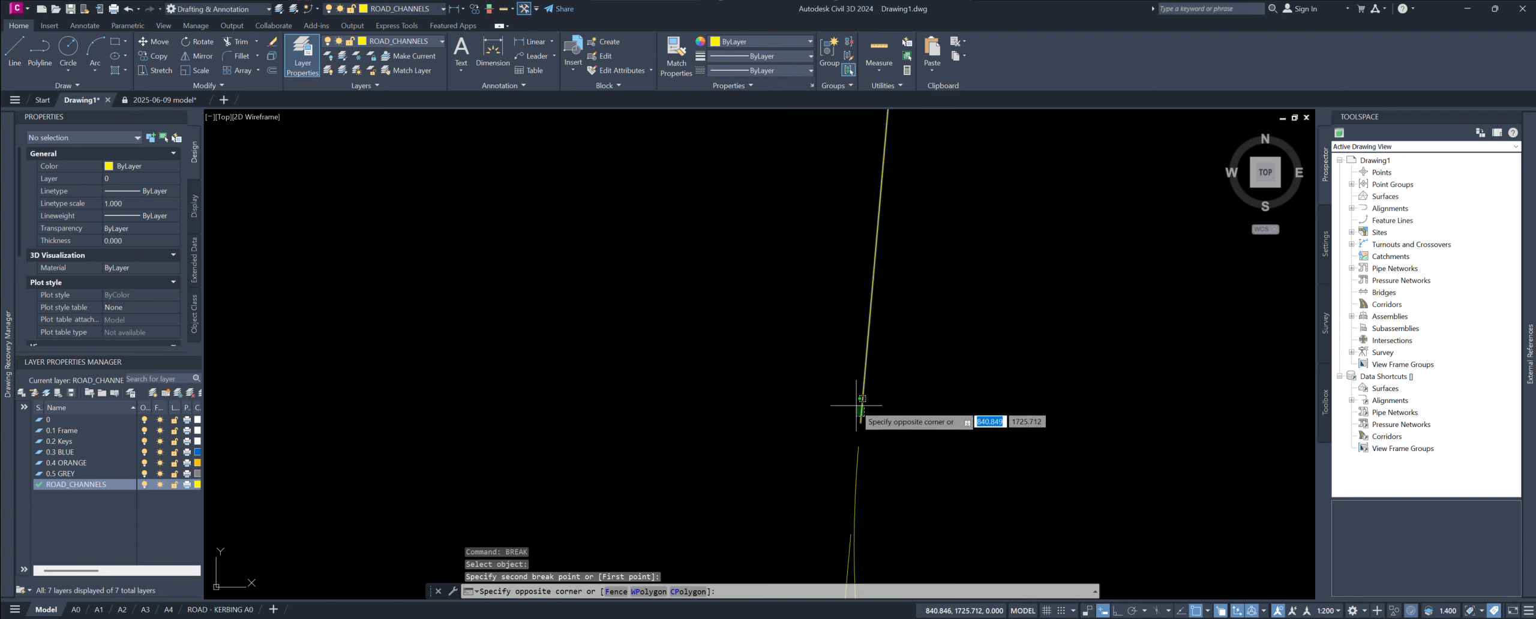
{"action": "left_click", "coordinate": [857, 419]}
{"action": "left_click", "coordinate": [860, 423]}
{"action": "left_click", "coordinate": [858, 447]}
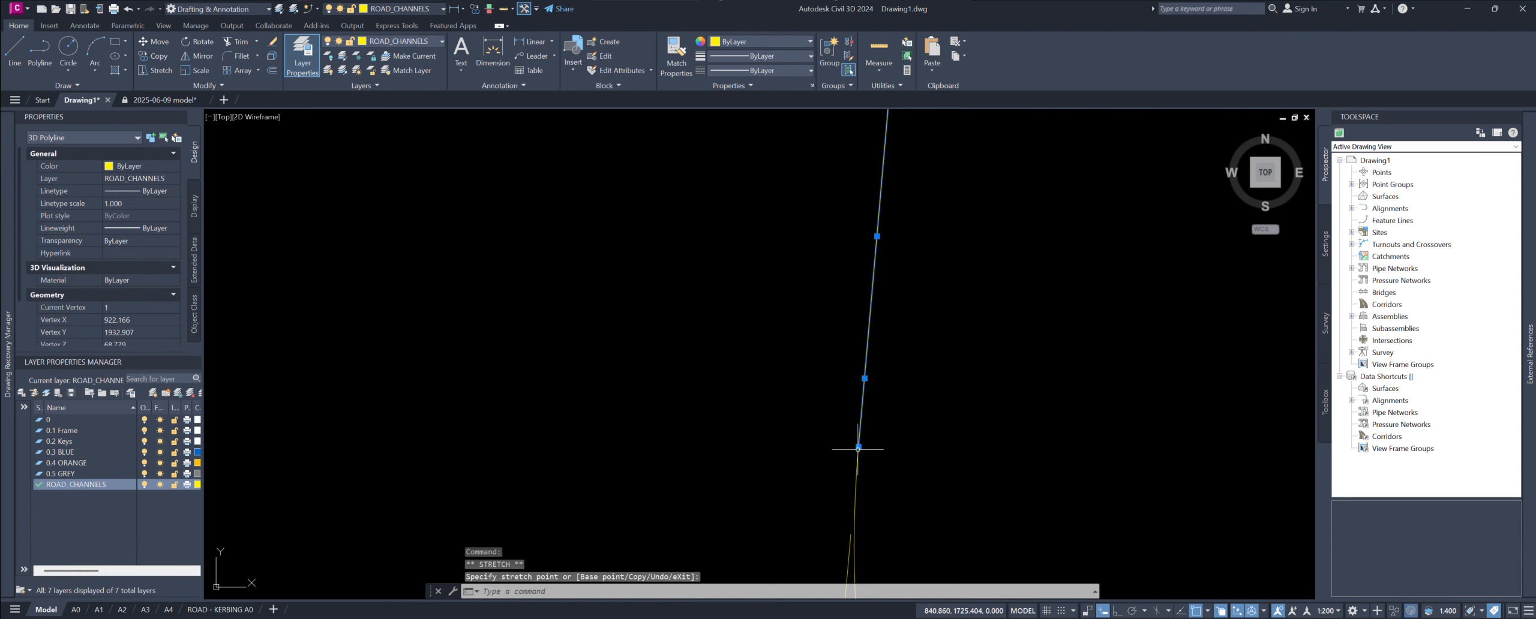
{"action": "scroll", "coordinate": [900, 420], "scroll_direction": "down", "scroll_amount": 6}
{"action": "middle_click_drag", "start_coordinate": [951, 393], "coordinate": [940, 435]}
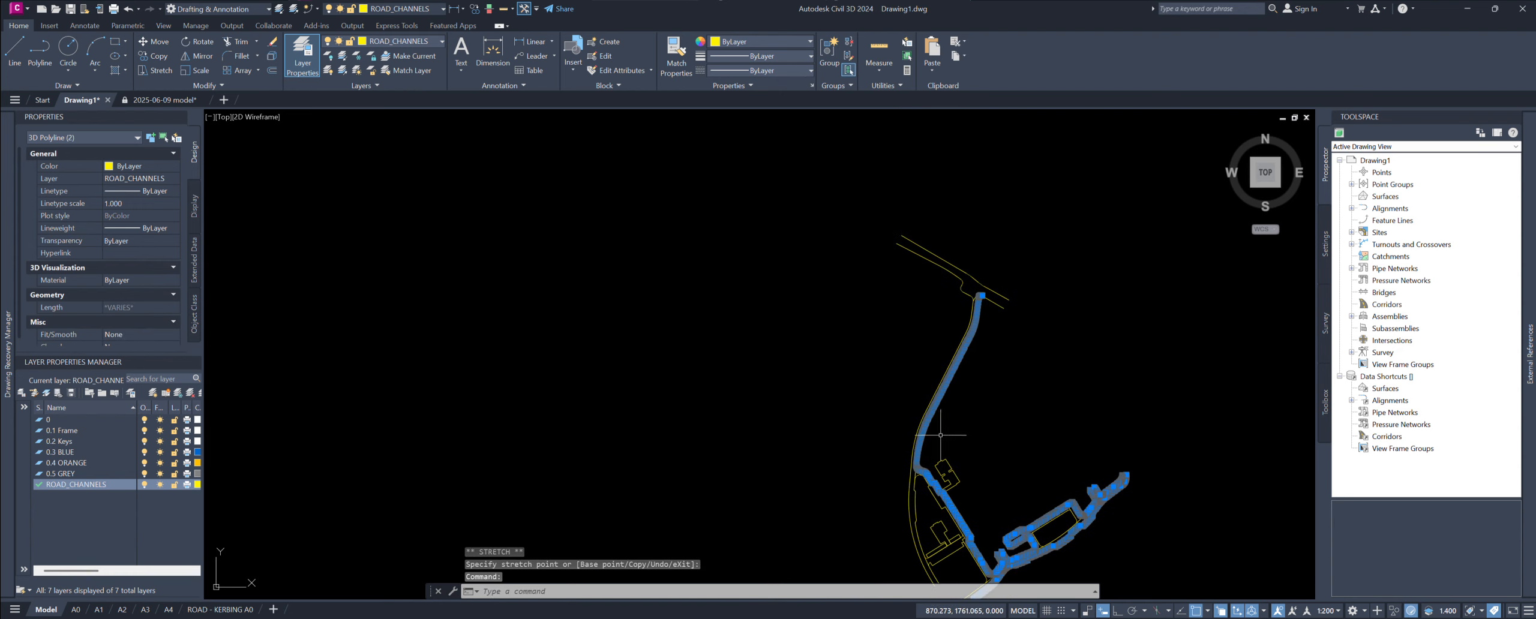
Step: Join the two selected road channel polylines into one 3D polyline and check its end at the junction curve
{"action": "type", "text": "j"}
{"action": "key", "text": "Return"}
{"action": "middle_click_drag", "start_coordinate": [960, 377], "coordinate": [954, 408]}
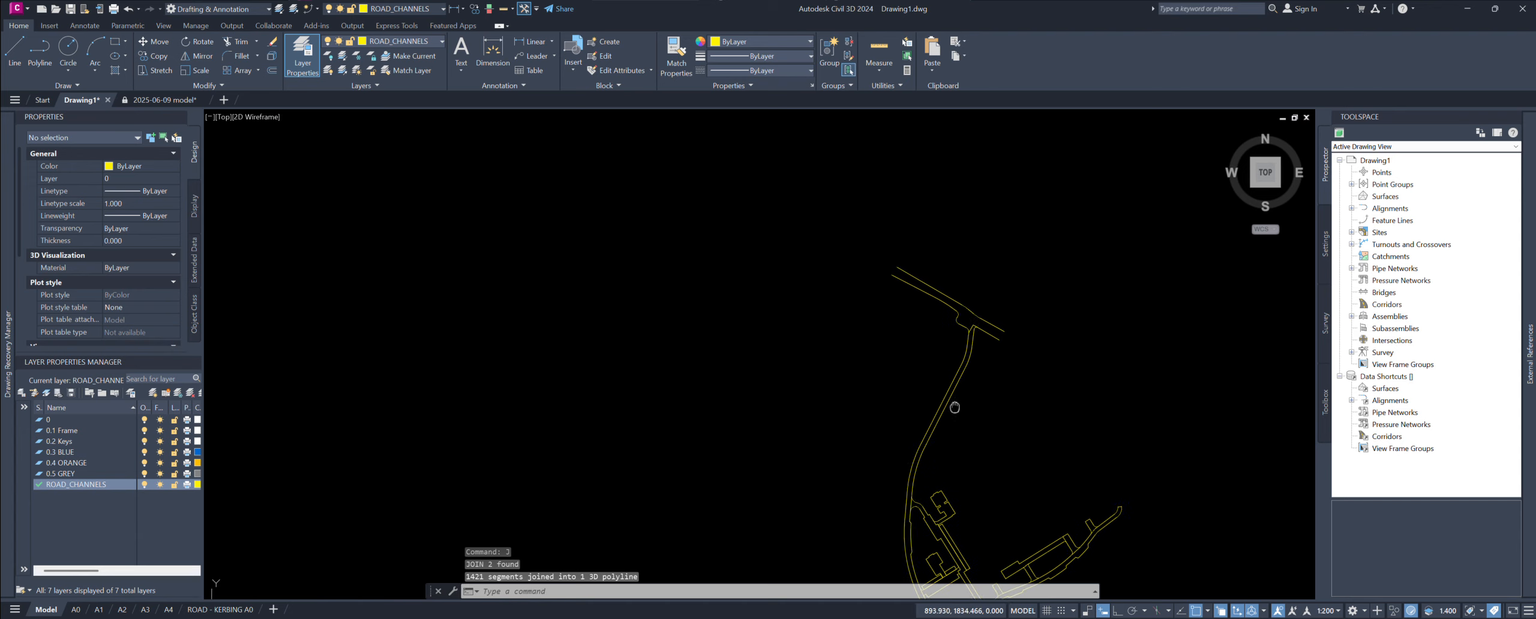
{"action": "left_click", "coordinate": [956, 379]}
{"action": "scroll", "coordinate": [960, 360], "scroll_direction": "up", "scroll_amount": 8}
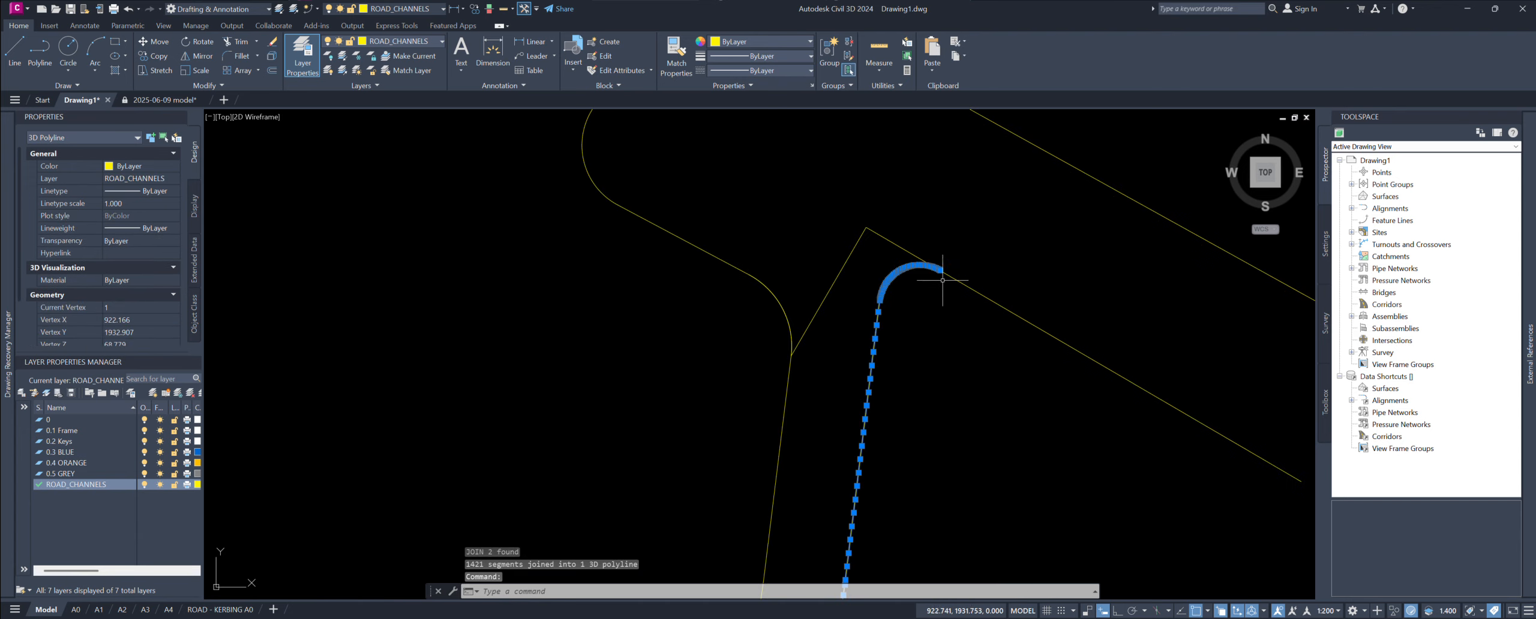
{"action": "scroll", "coordinate": [954, 278], "scroll_direction": "up", "scroll_amount": 2}
{"action": "middle_click_drag", "start_coordinate": [964, 302], "coordinate": [950, 365]}
{"action": "key", "text": "Escape"}
{"action": "key", "text": "Escape"}
Step: Break the main road's lower edge polyline, removing a short piece where it meets the side road's eastern corner curve
{"action": "middle_click_drag", "start_coordinate": [921, 326], "coordinate": [909, 360]}
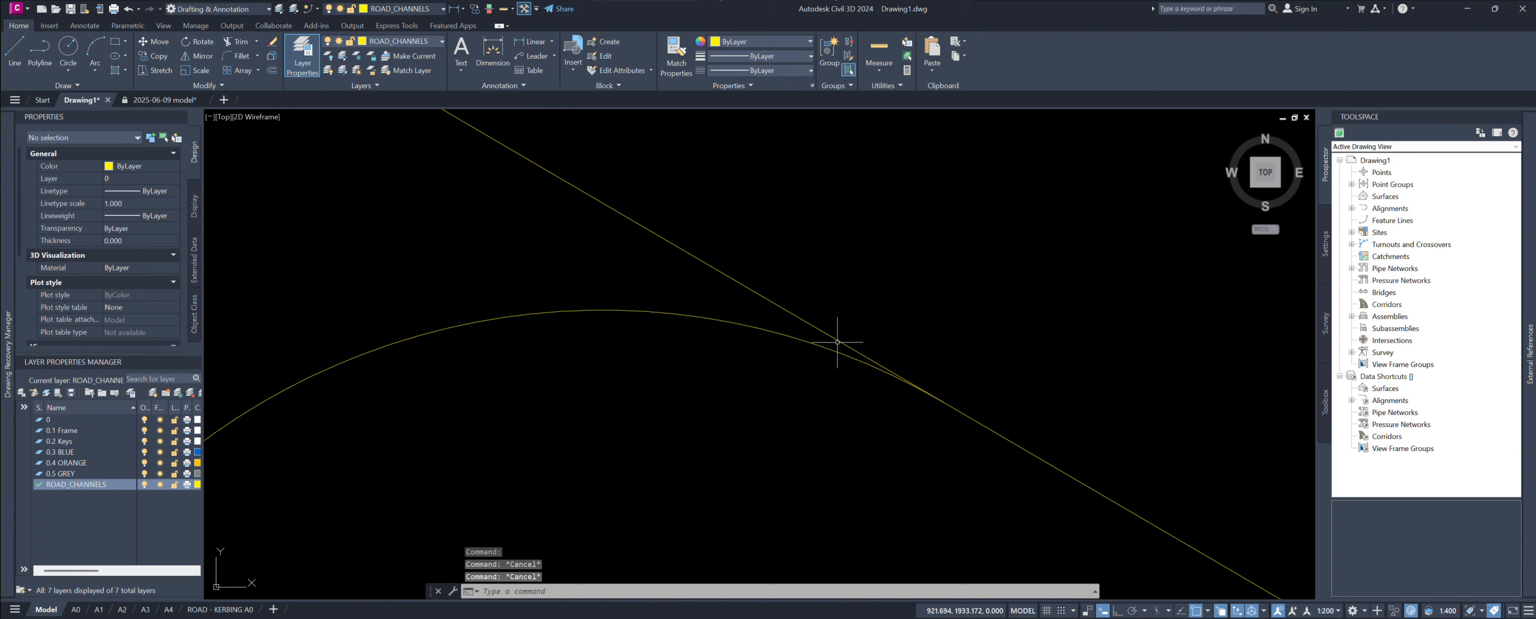
{"action": "left_click", "coordinate": [836, 338]}
{"action": "middle_click_drag", "start_coordinate": [884, 308], "coordinate": [888, 345]}
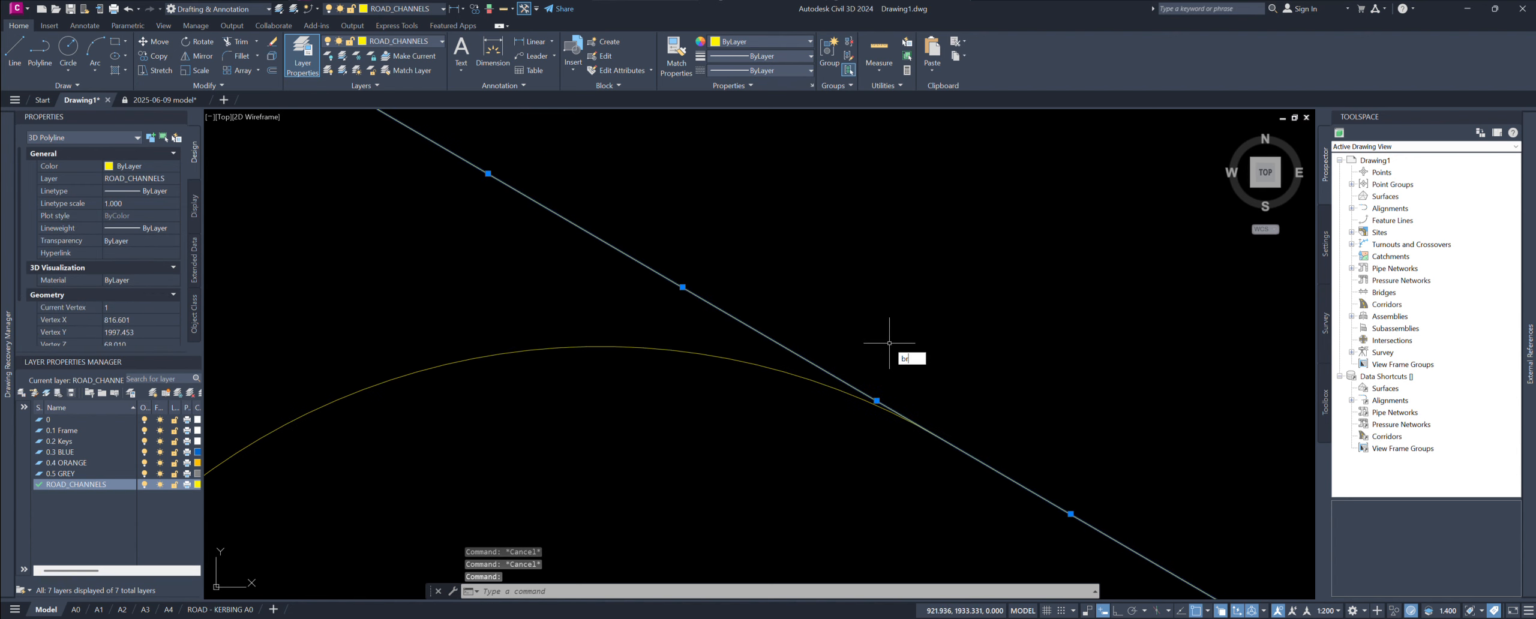
{"action": "key", "text": "Return"}
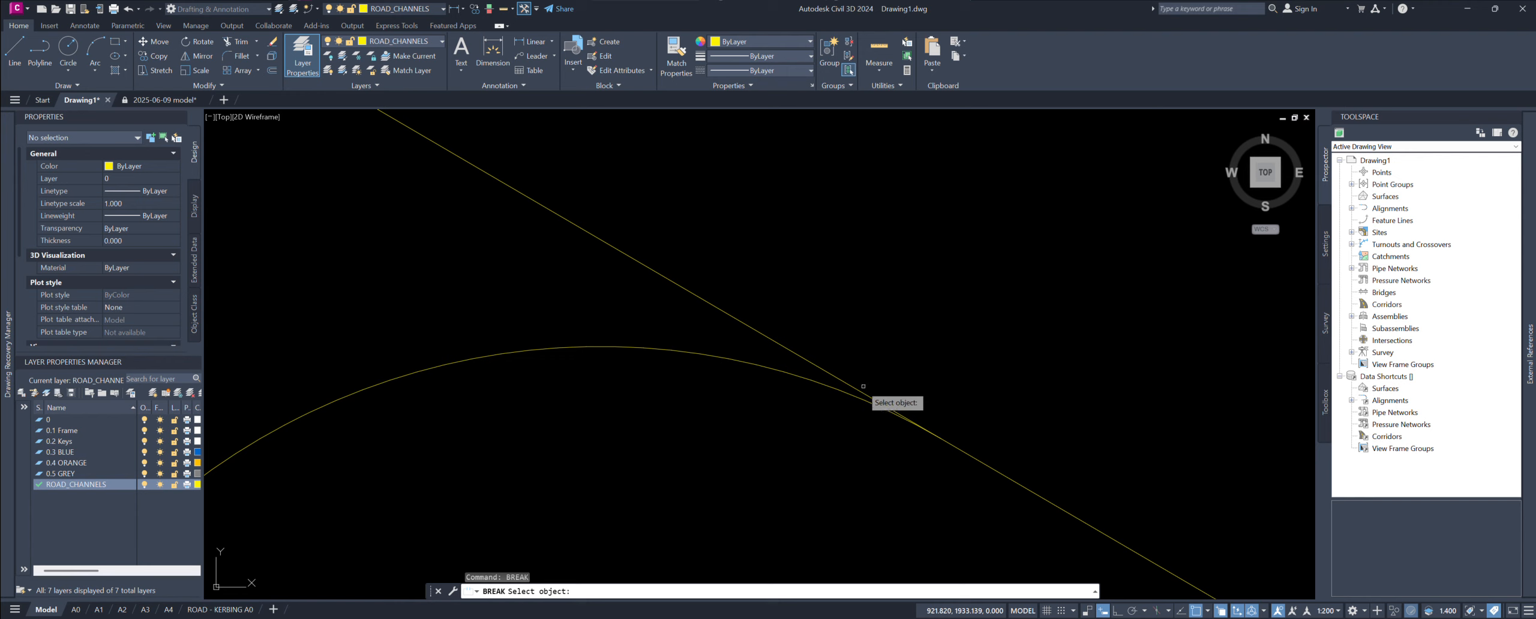
{"action": "left_click", "coordinate": [859, 389]}
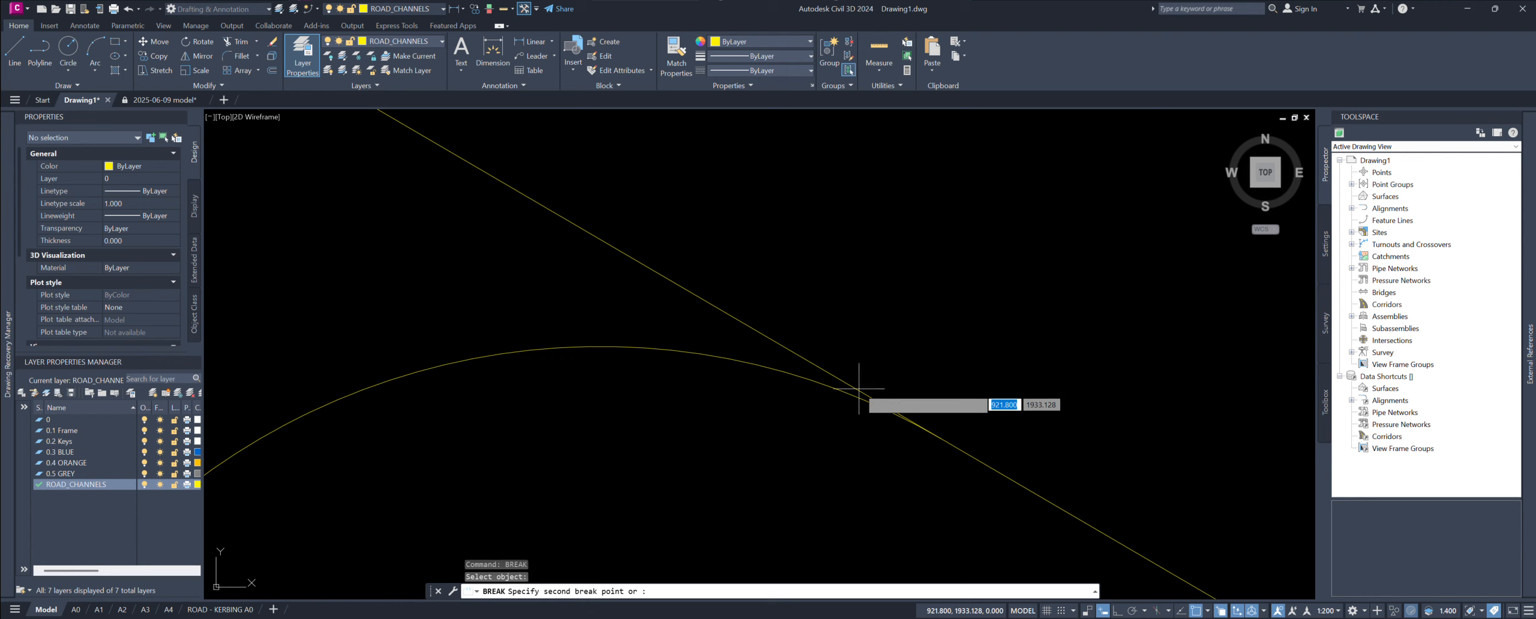
{"action": "left_click", "coordinate": [953, 453]}
Step: Stretch the cut end of the eastern road edge onto the endpoint of the corner curve
{"action": "left_click", "coordinate": [949, 442]}
{"action": "left_click", "coordinate": [941, 438]}
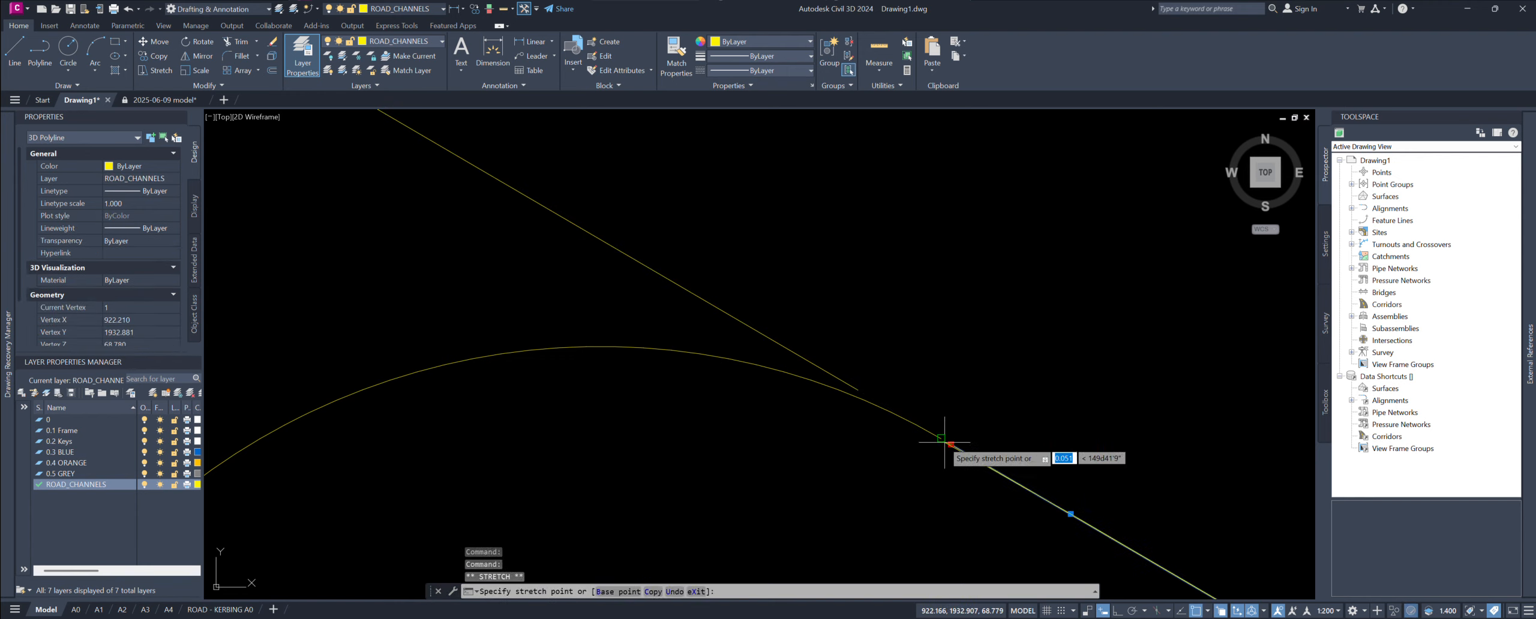
{"action": "left_click", "coordinate": [941, 439]}
Step: Join the side road's corner curve polyline with the eastern road edge into one 3D polyline
{"action": "left_click", "coordinate": [927, 437]}
{"action": "scroll", "coordinate": [912, 411], "scroll_direction": "up", "scroll_amount": 3}
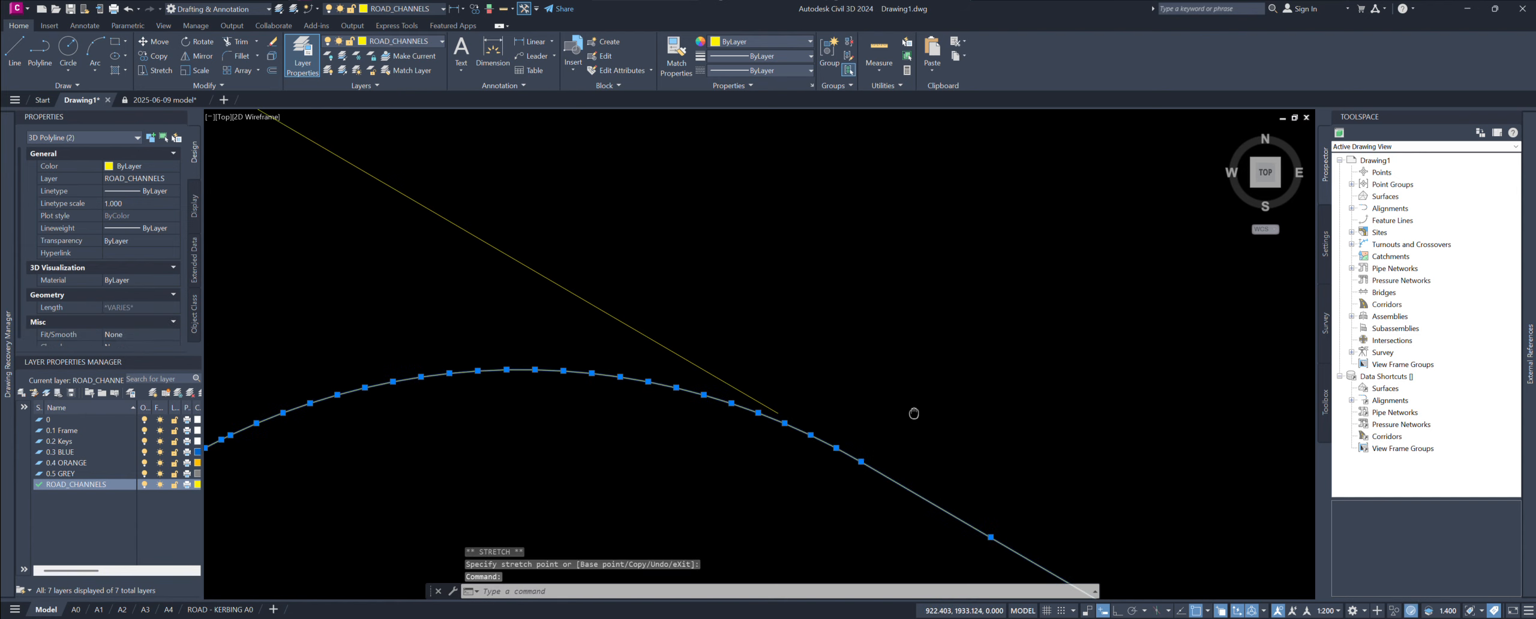
{"action": "type", "text": "j"}
{"action": "key", "text": "Return"}
{"action": "scroll", "coordinate": [936, 411], "scroll_direction": "down", "scroll_amount": 8}
{"action": "scroll", "coordinate": [916, 343], "scroll_direction": "down", "scroll_amount": 6}
{"action": "middle_click_drag", "start_coordinate": [1080, 425], "coordinate": [954, 378]}
{"action": "key", "text": "Escape"}
{"action": "key", "text": "Escape"}
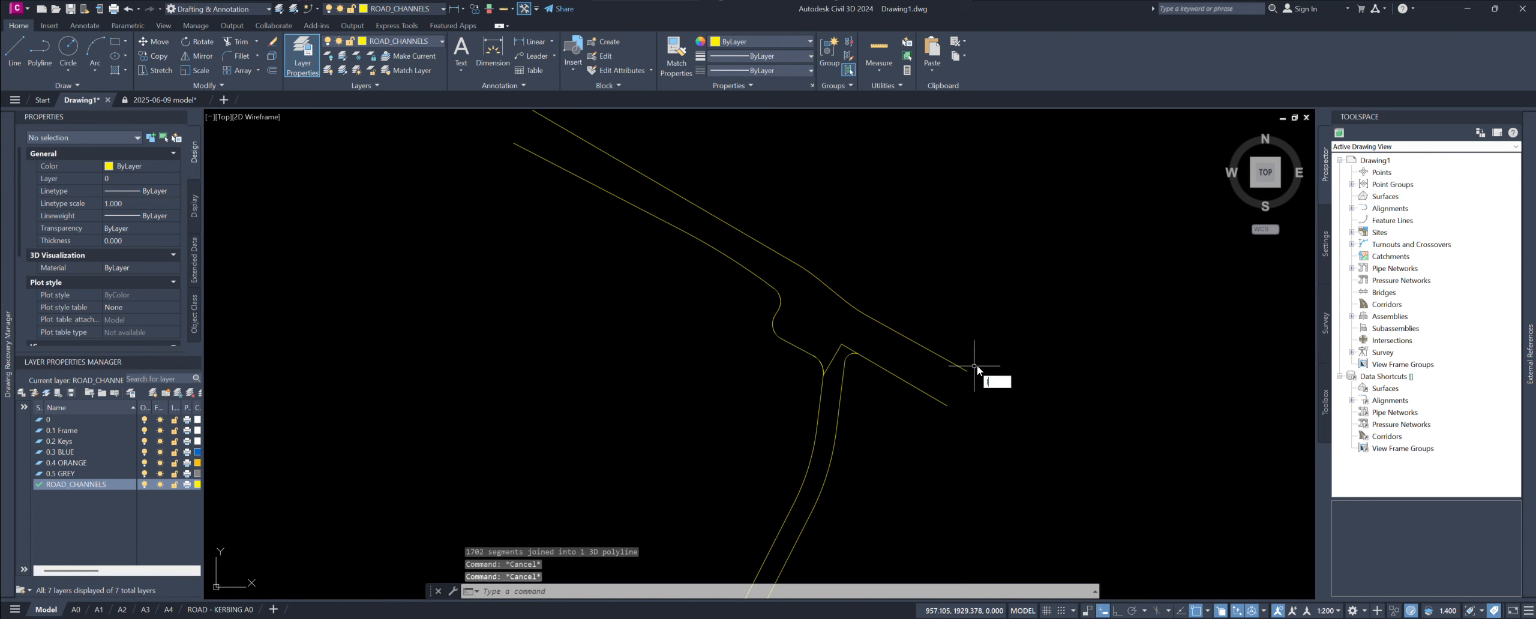
Step: Draw a line closing the main road's eastern end between the endpoints of its two edges
{"action": "type", "text": "l"}
{"action": "key", "text": "Return"}
{"action": "left_click", "coordinate": [948, 406]}
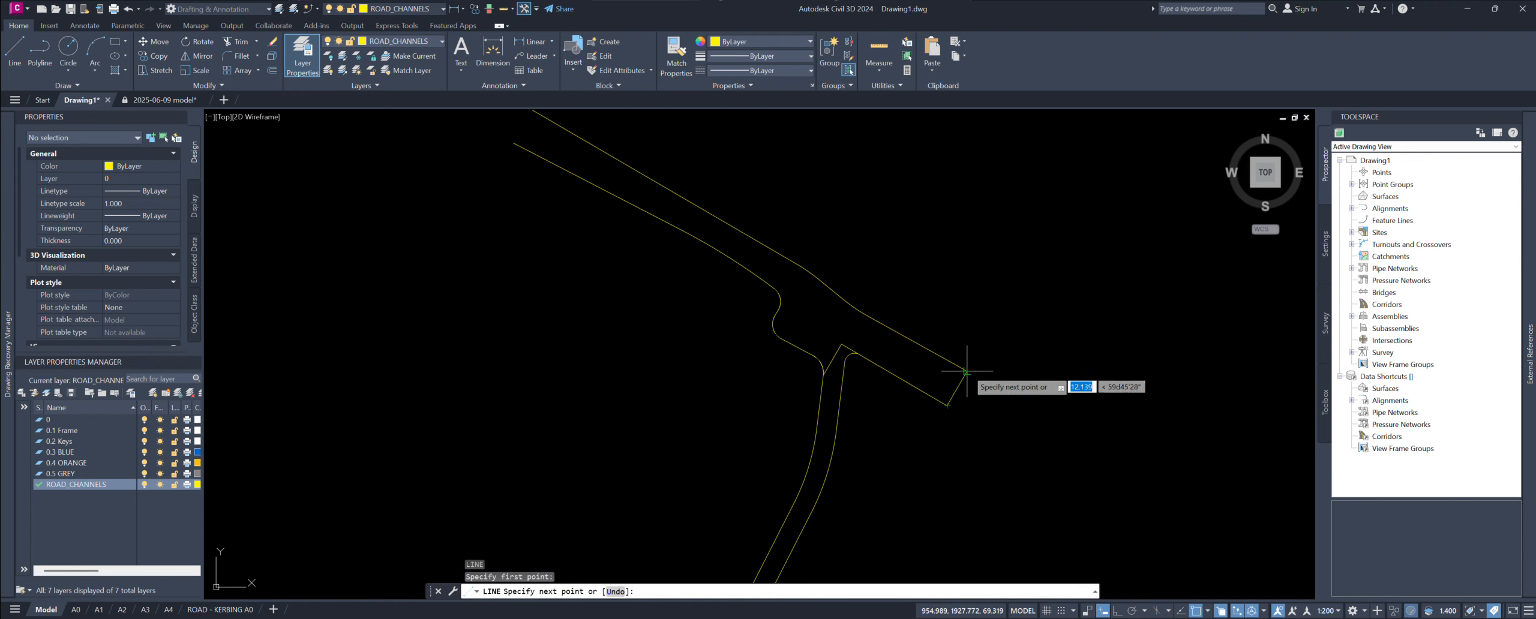
{"action": "key", "text": "Return"}
Step: Join the eastern closing line with the main road's upper and lower edge polylines and inspect the corner
{"action": "left_click", "coordinate": [1003, 433]}
{"action": "left_click", "coordinate": [953, 341]}
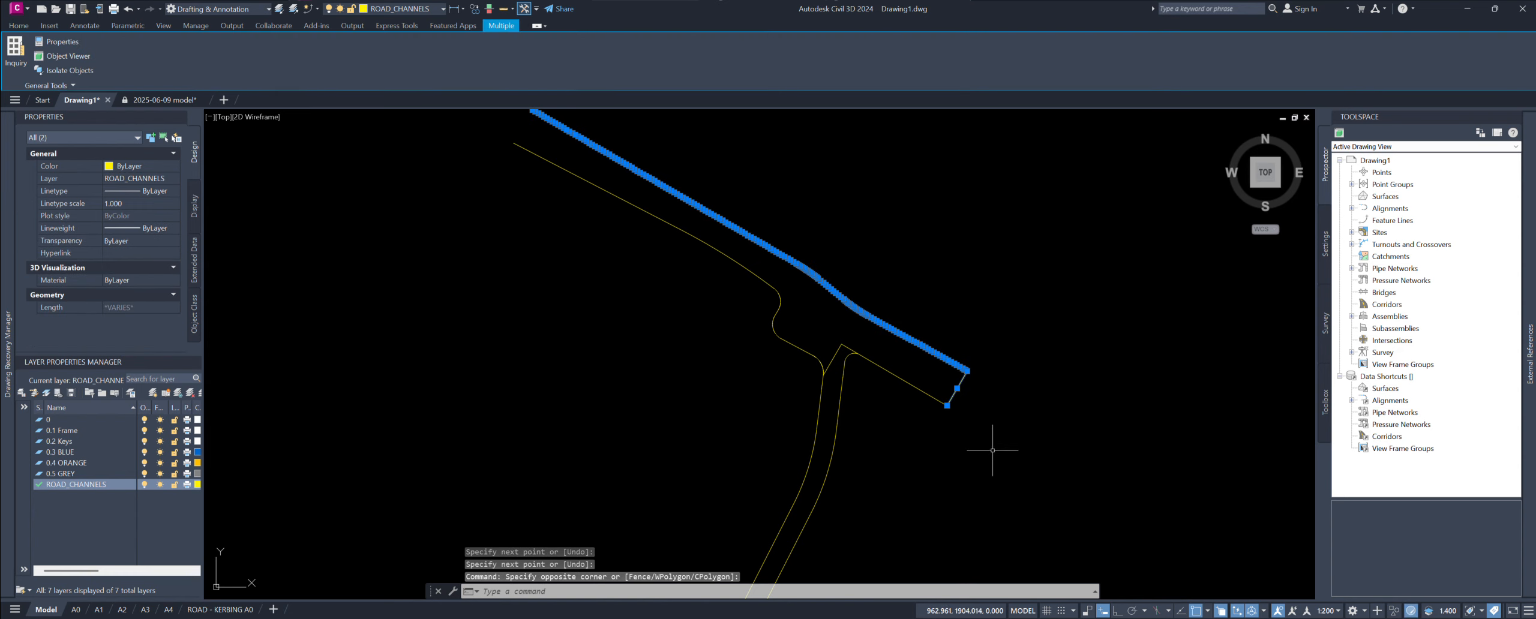
{"action": "left_click", "coordinate": [992, 447]}
{"action": "left_click", "coordinate": [918, 374]}
{"action": "left_click", "coordinate": [919, 401]}
{"action": "type", "text": "j"}
{"action": "key", "text": "Return"}
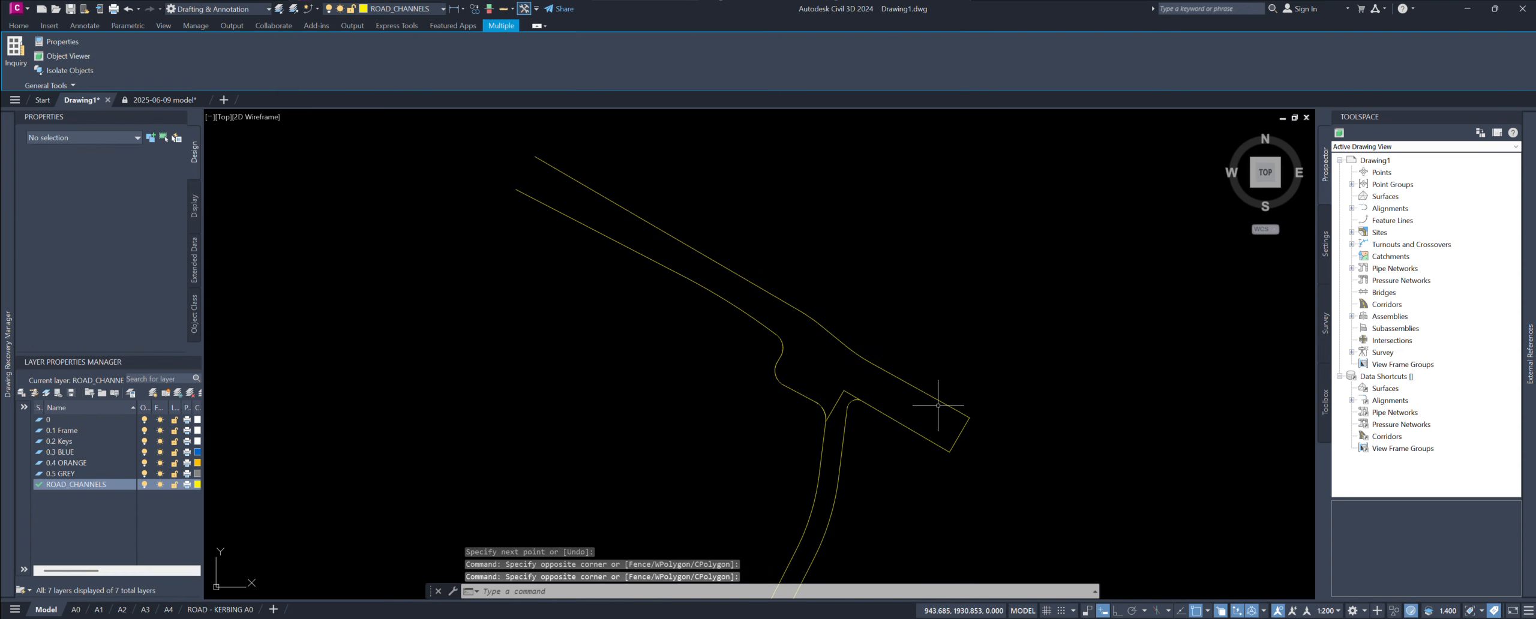
{"action": "left_click", "coordinate": [924, 393]}
{"action": "scroll", "coordinate": [924, 393], "scroll_direction": "up", "scroll_amount": 5}
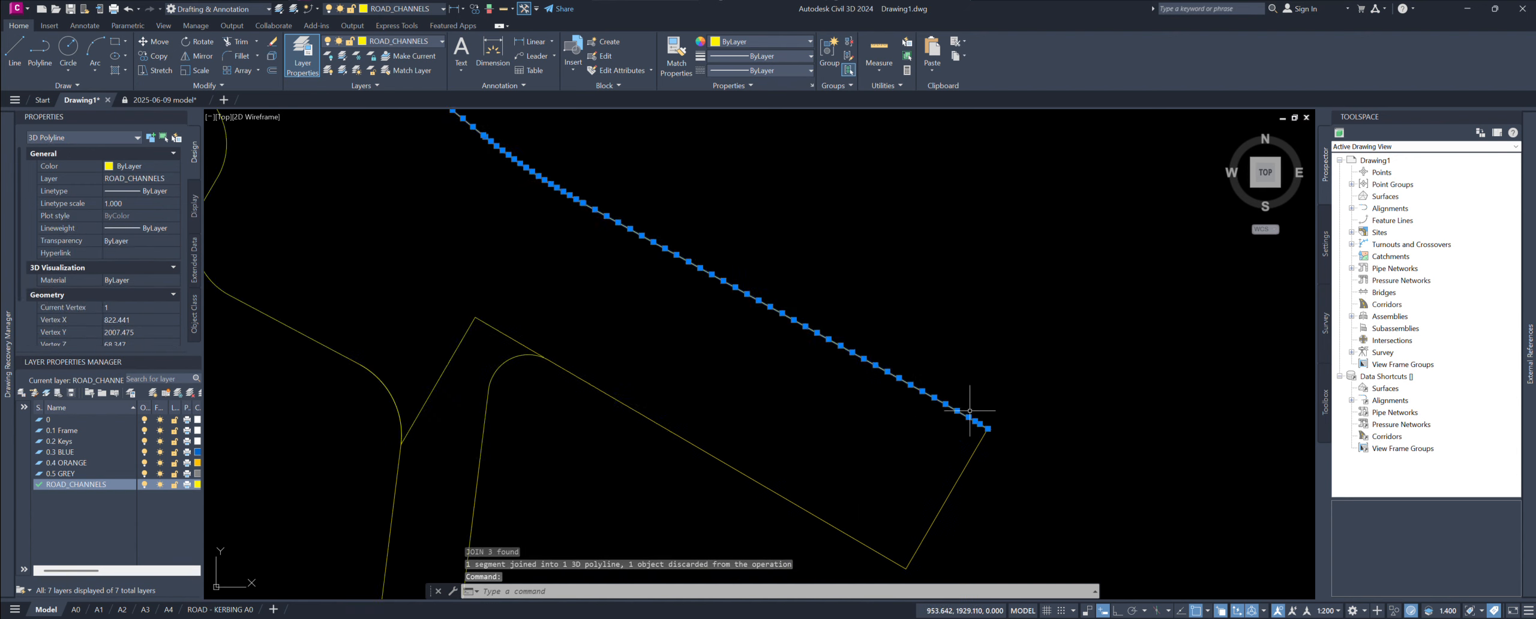
{"action": "key", "text": "Escape"}
{"action": "key", "text": "Escape"}
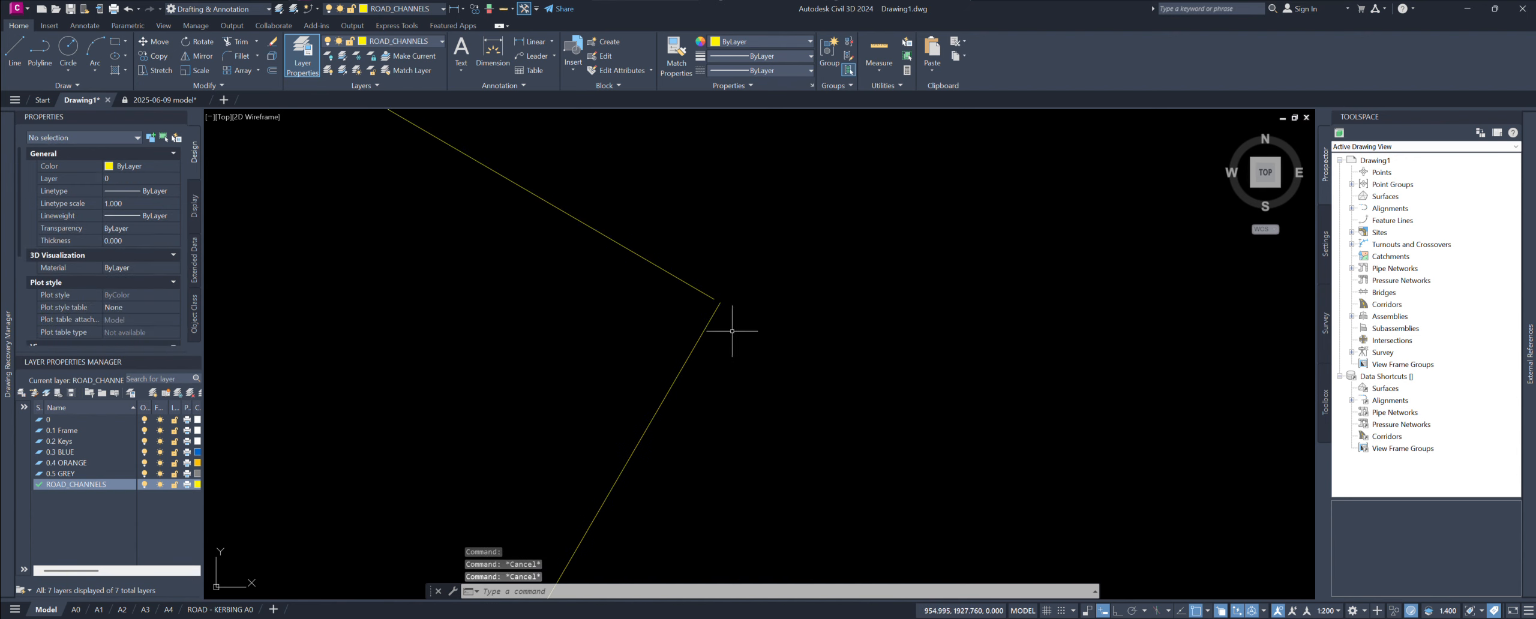
Step: Stretch the closing line's upper vertex onto the endpoint of the main road's upper edge
{"action": "left_click", "coordinate": [723, 303]}
{"action": "left_click", "coordinate": [721, 303]}
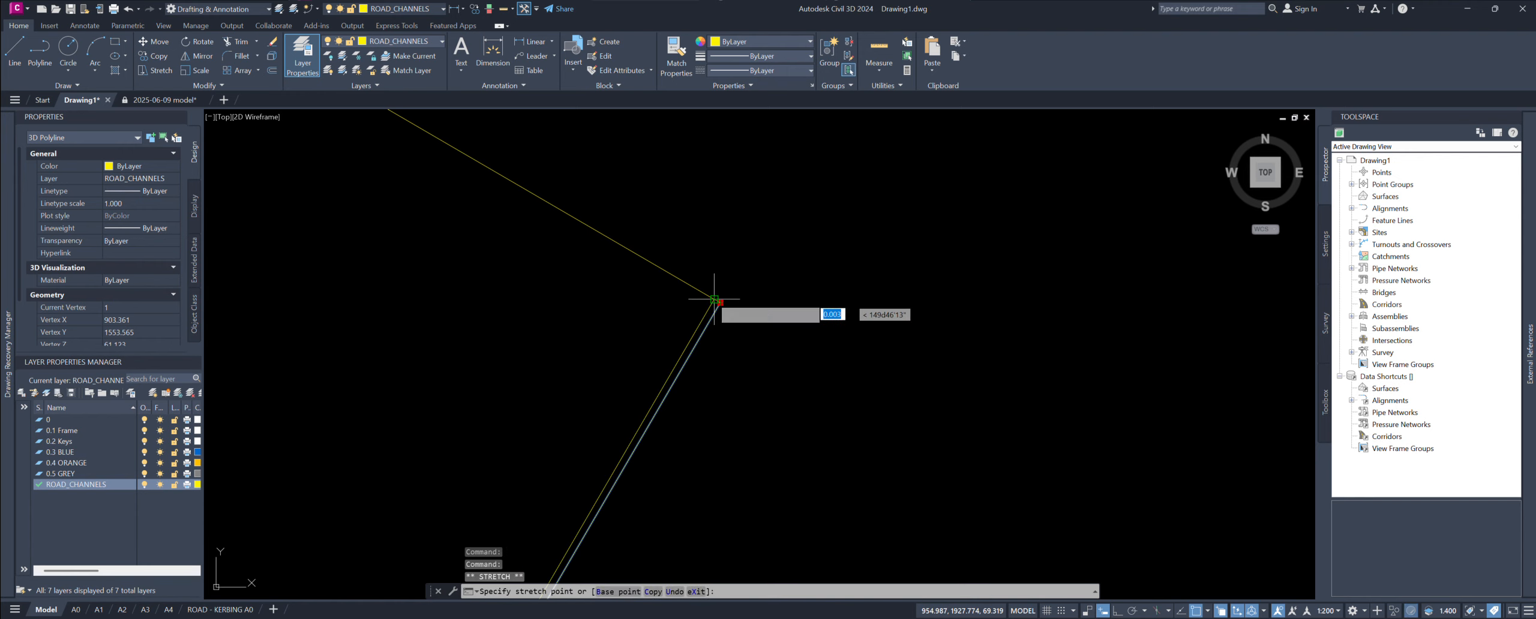
{"action": "left_click", "coordinate": [713, 299]}
Step: Join the closed eastern end with the main road's upper edge into one 3D polyline
{"action": "middle_click_drag", "start_coordinate": [714, 295], "coordinate": [741, 374]}
{"action": "left_click", "coordinate": [735, 375]}
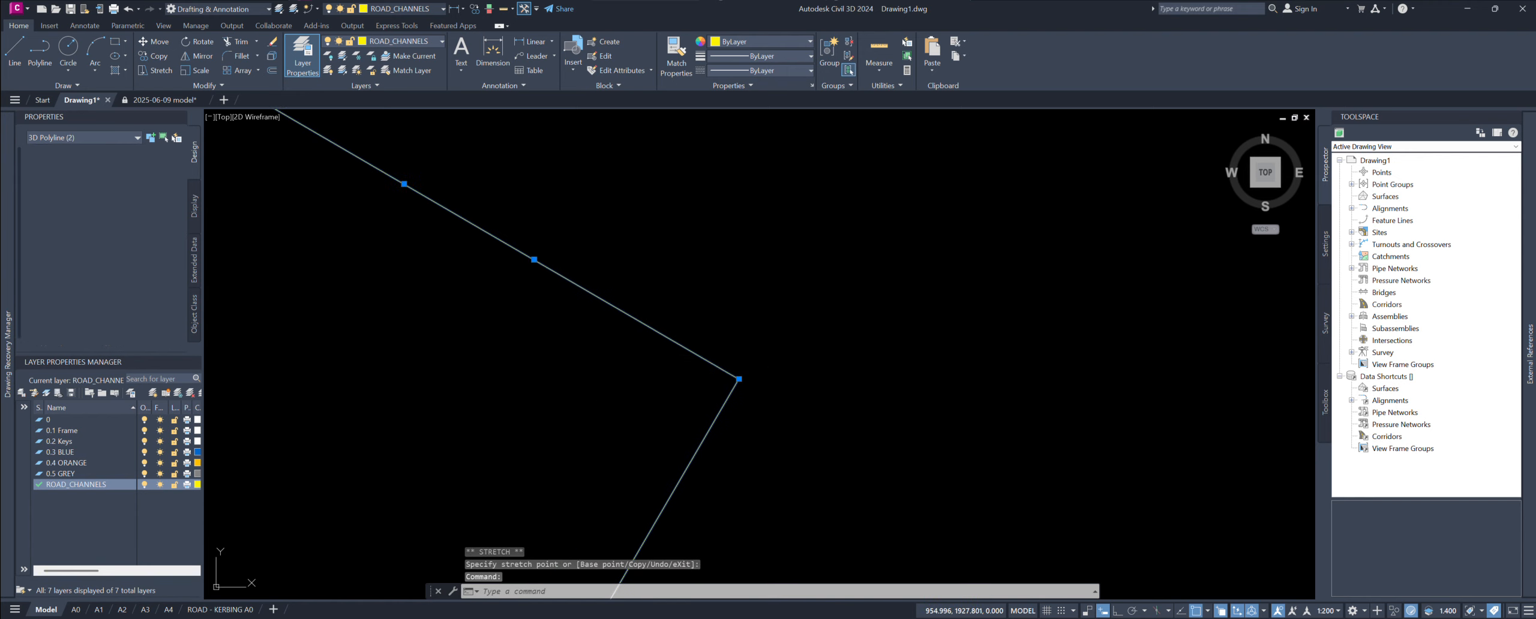
{"action": "type", "text": "j"}
{"action": "key", "text": "Return"}
{"action": "left_click", "coordinate": [719, 410]}
{"action": "scroll", "coordinate": [719, 410], "scroll_direction": "up", "scroll_amount": 10}
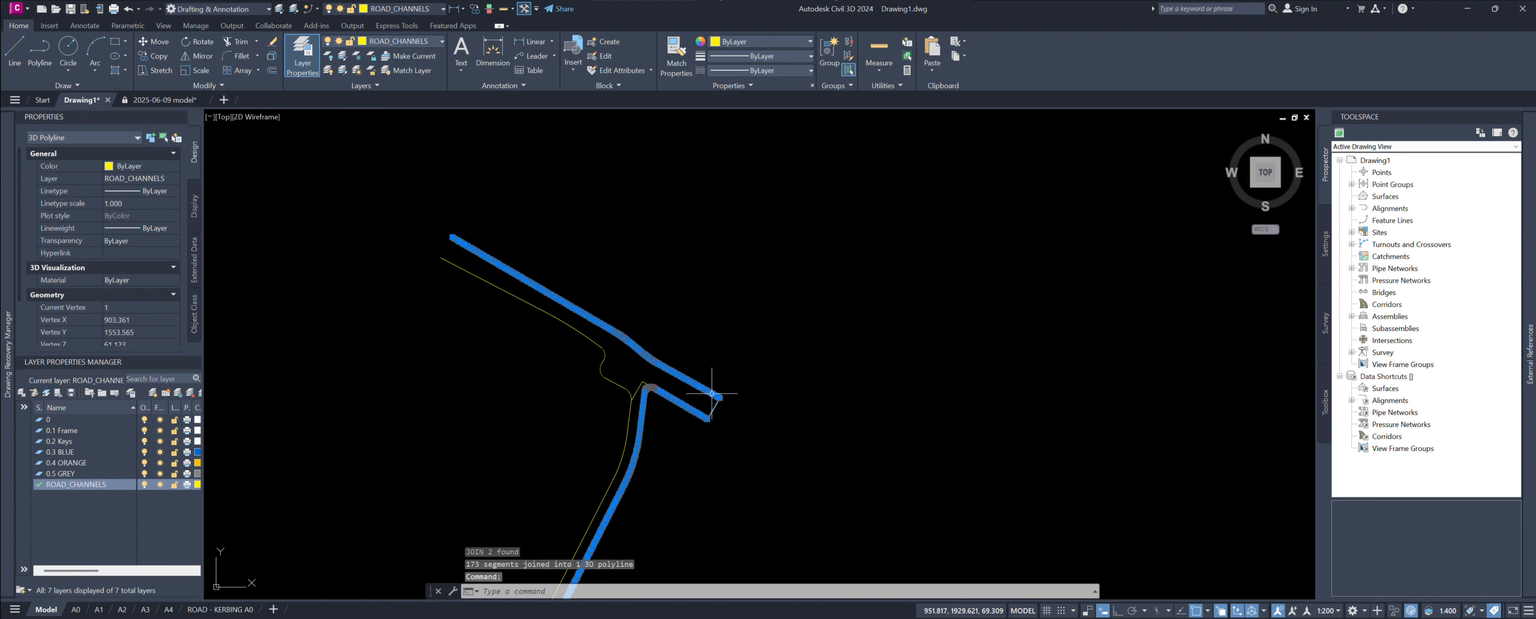
{"action": "key", "text": "Escape"}
{"action": "key", "text": "Escape"}
Step: Draw a line closing the main road's western end between the endpoints of its two edges
{"action": "middle_click_drag", "start_coordinate": [627, 328], "coordinate": [656, 364]}
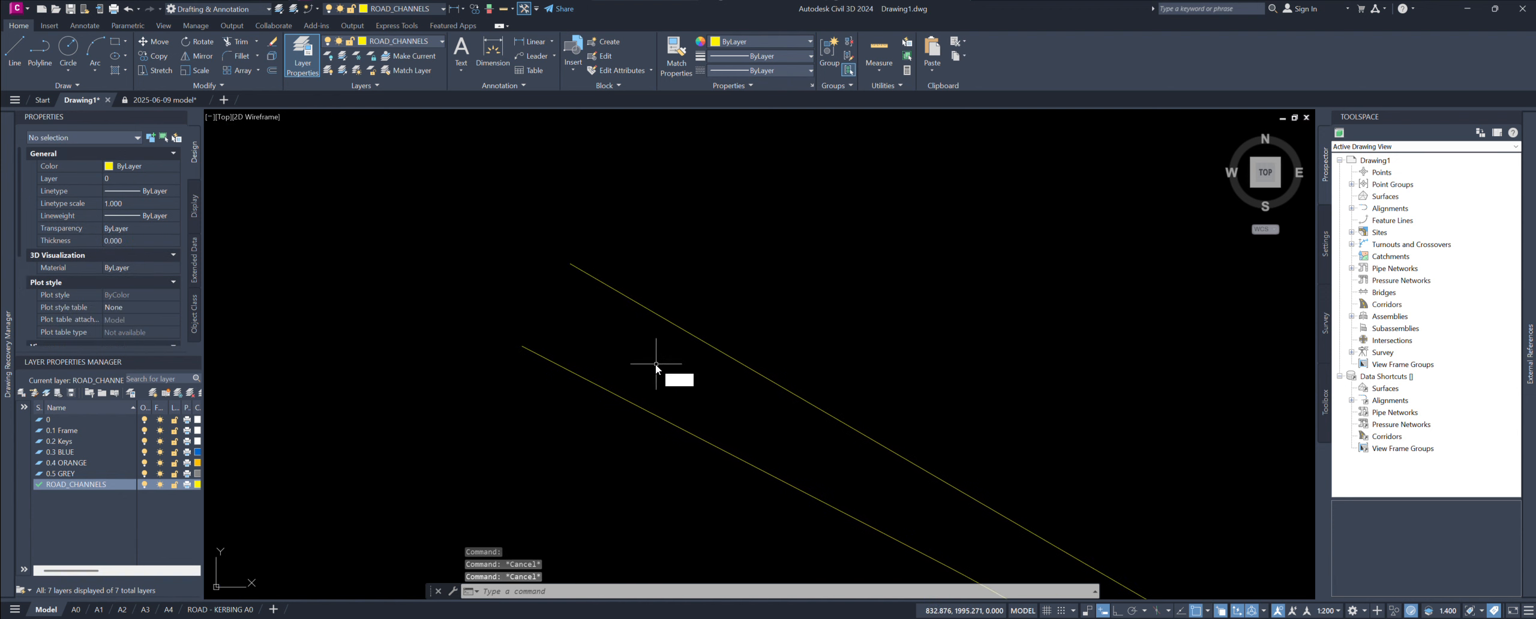
{"action": "type", "text": "l"}
{"action": "key", "text": "Return"}
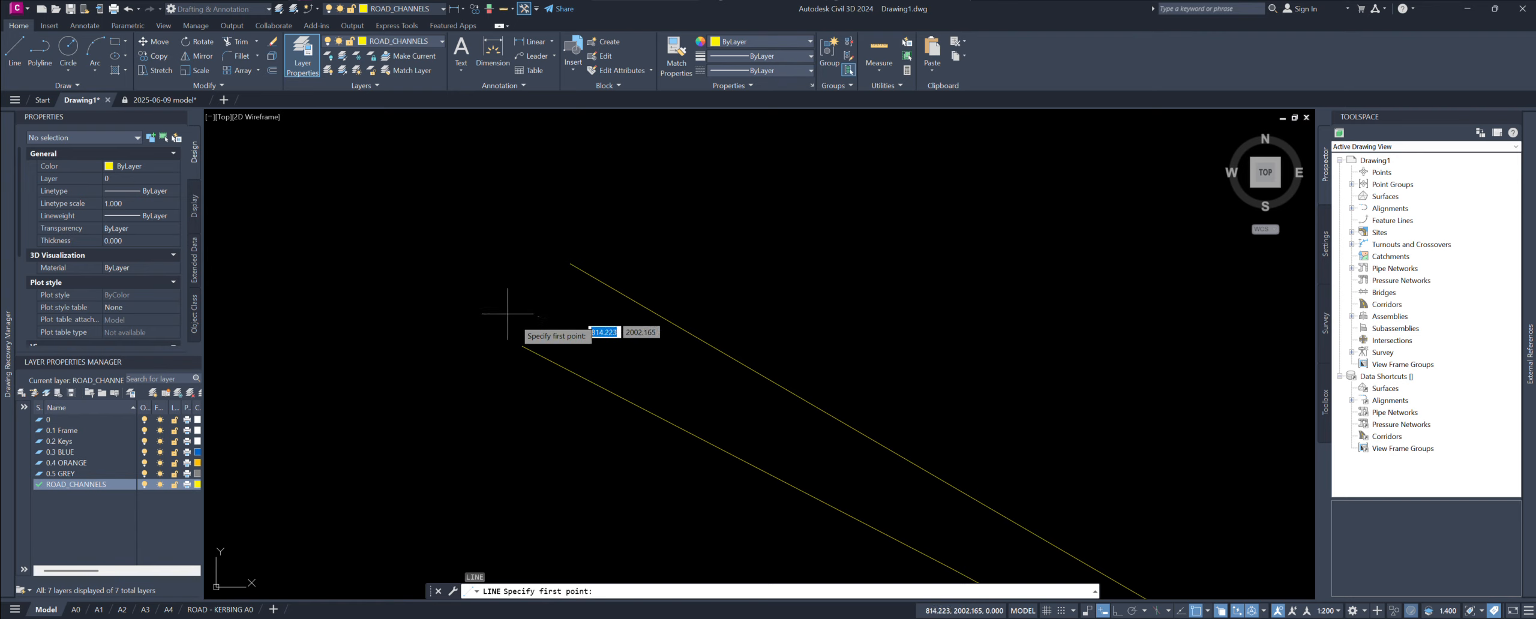
{"action": "left_click", "coordinate": [522, 346]}
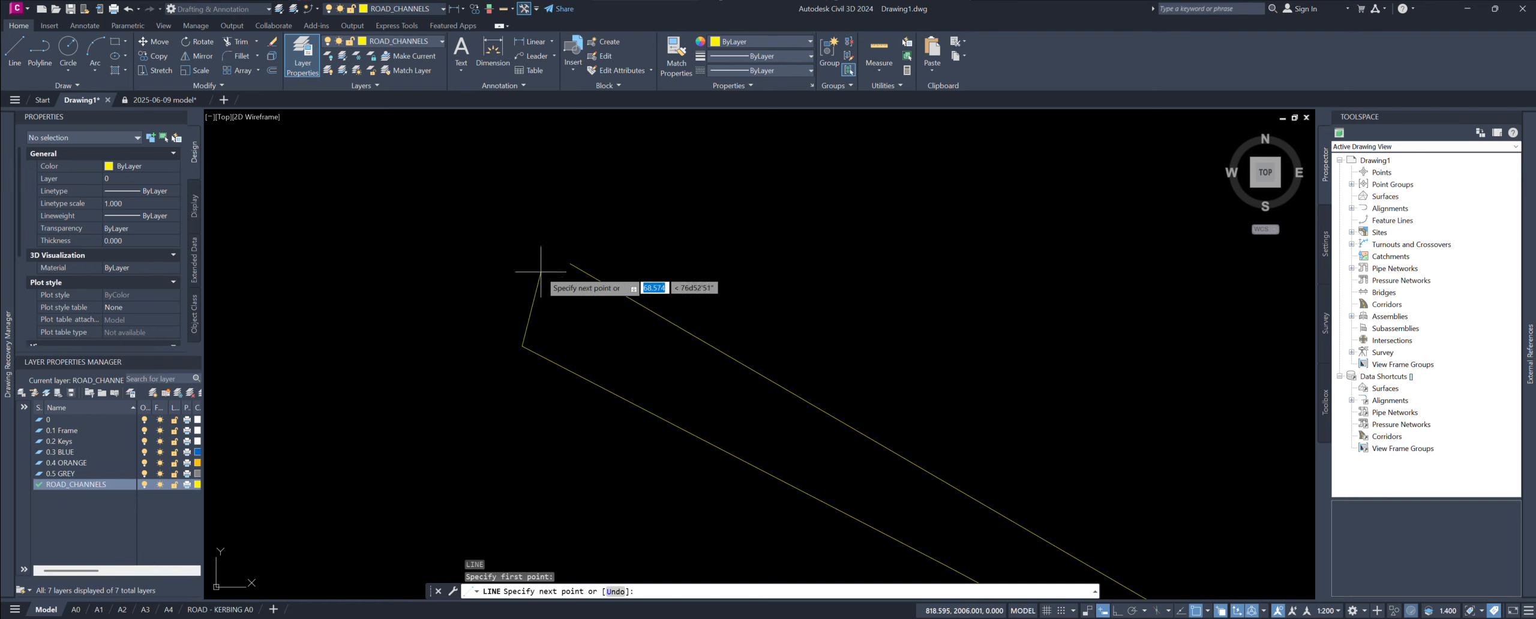
{"action": "left_click", "coordinate": [570, 262]}
{"action": "key", "text": "Return"}
Step: Join the western closing line with the main road's upper and lower edge polylines
{"action": "left_click", "coordinate": [609, 528]}
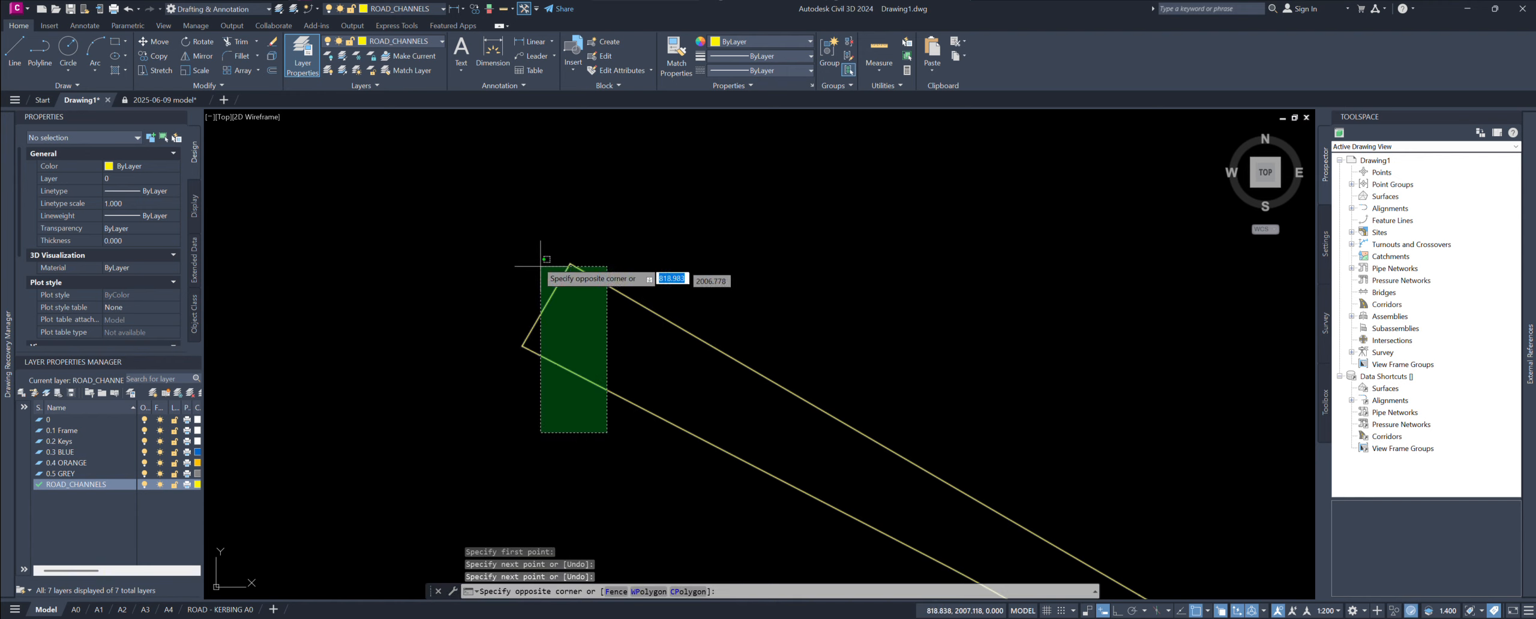
{"action": "left_click", "coordinate": [534, 221]}
{"action": "middle_click_drag", "start_coordinate": [534, 221], "coordinate": [496, 282]}
{"action": "key", "text": "Return"}
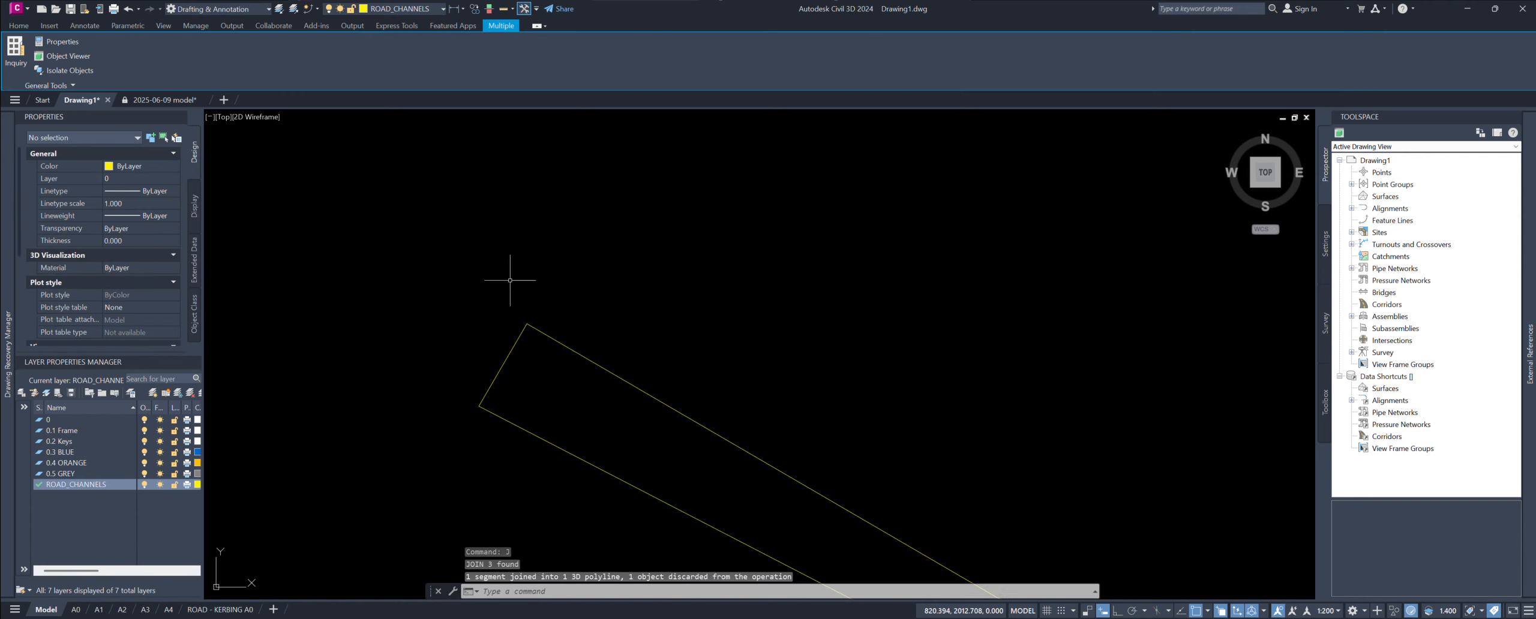
Step: Try stretching the lower edge polyline's end vertex at the western end, and undo the move
{"action": "left_click", "coordinate": [481, 409]}
{"action": "scroll", "coordinate": [478, 412], "scroll_direction": "up", "scroll_amount": 3}
{"action": "scroll", "coordinate": [515, 332], "scroll_direction": "up", "scroll_amount": 8}
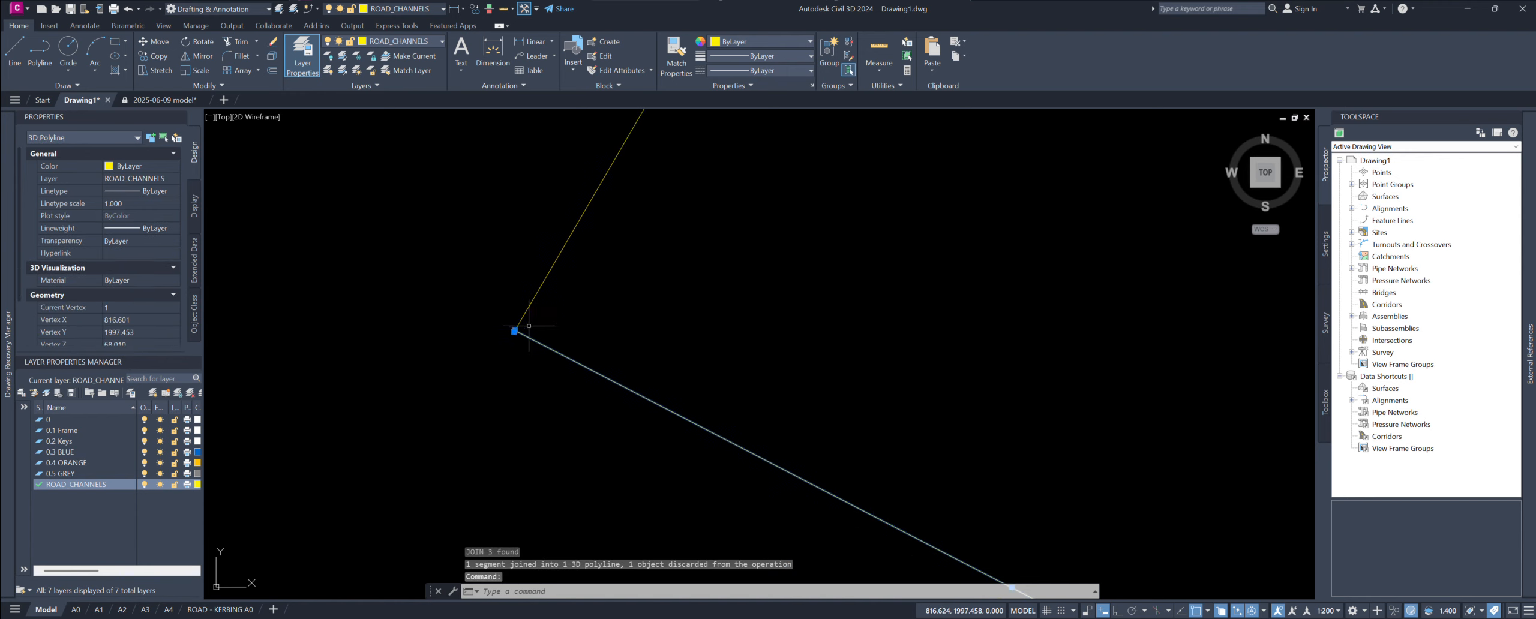
{"action": "left_click", "coordinate": [403, 466]}
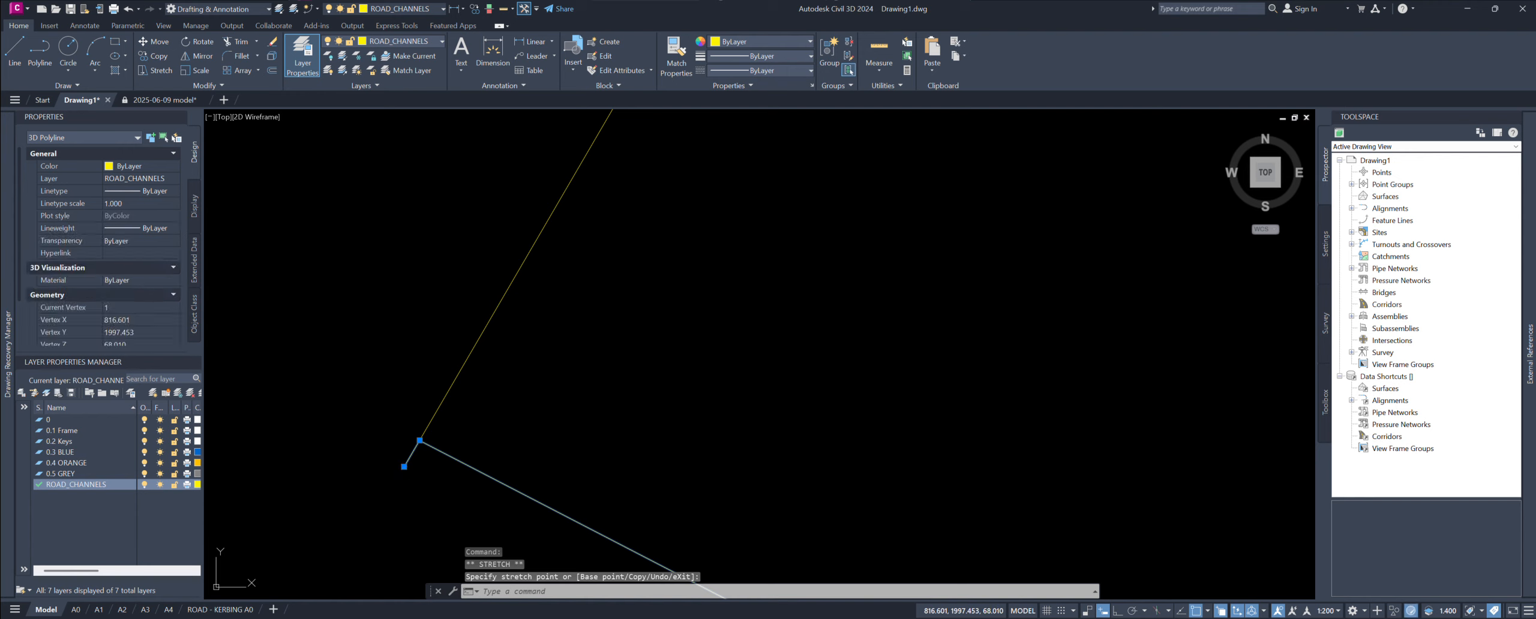
{"action": "left_click", "coordinate": [359, 357]}
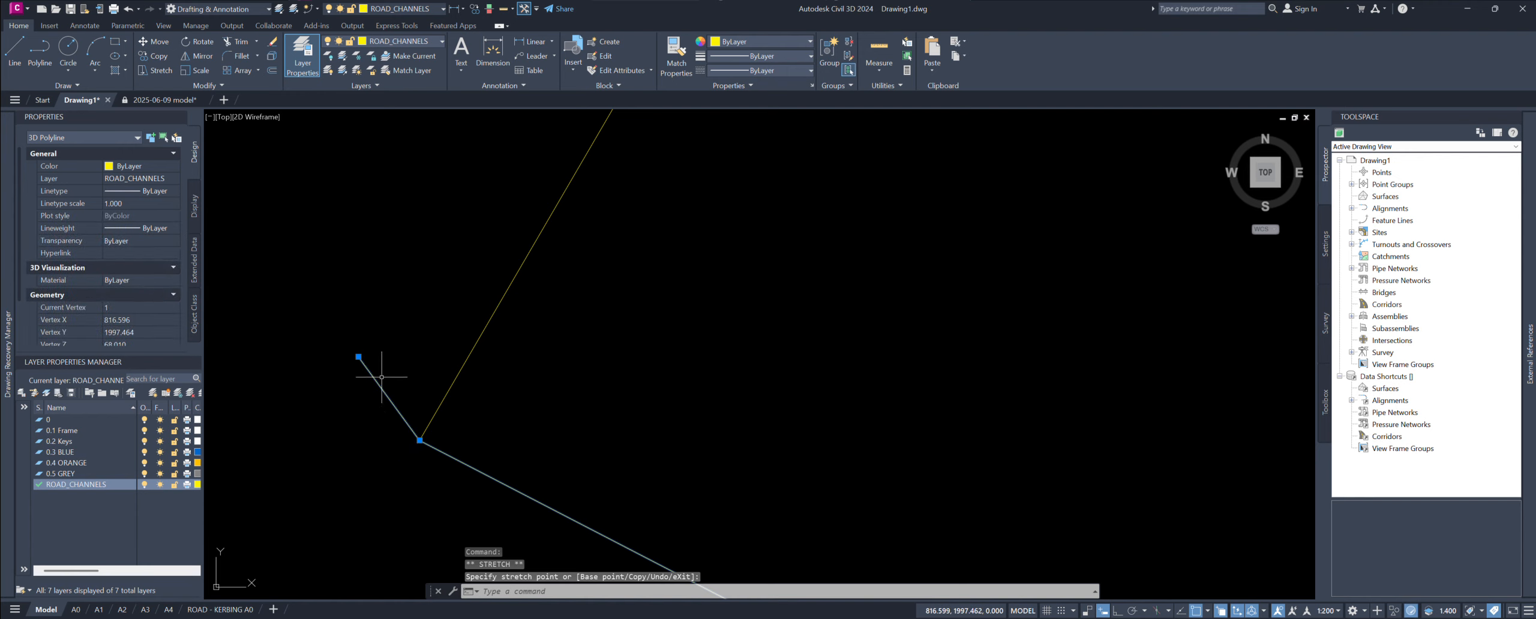
{"action": "key", "text": "ctrl+z"}
Step: Remove the surplus end vertex from the lower edge polyline at the main road's western corner
{"action": "left_click", "coordinate": [411, 455]}
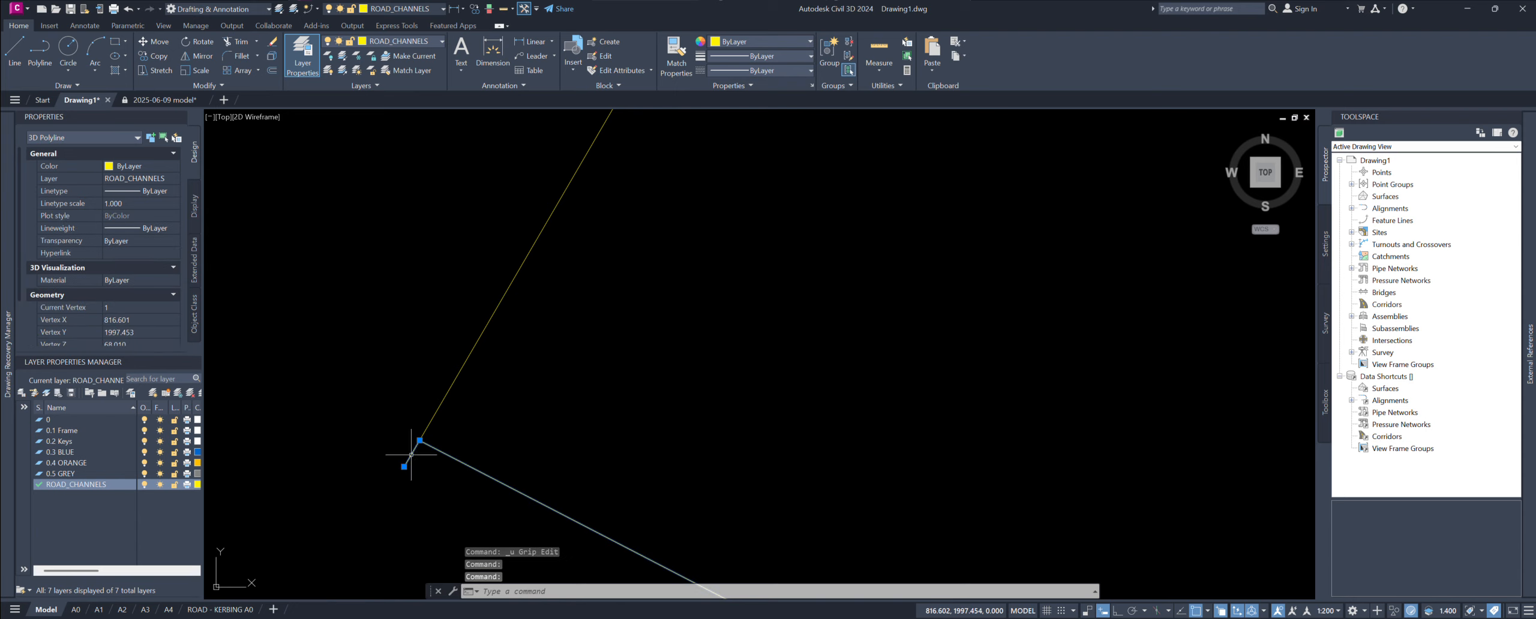
{"action": "left_click", "coordinate": [404, 467]}
{"action": "mouse_move", "coordinate": [364, 546]}
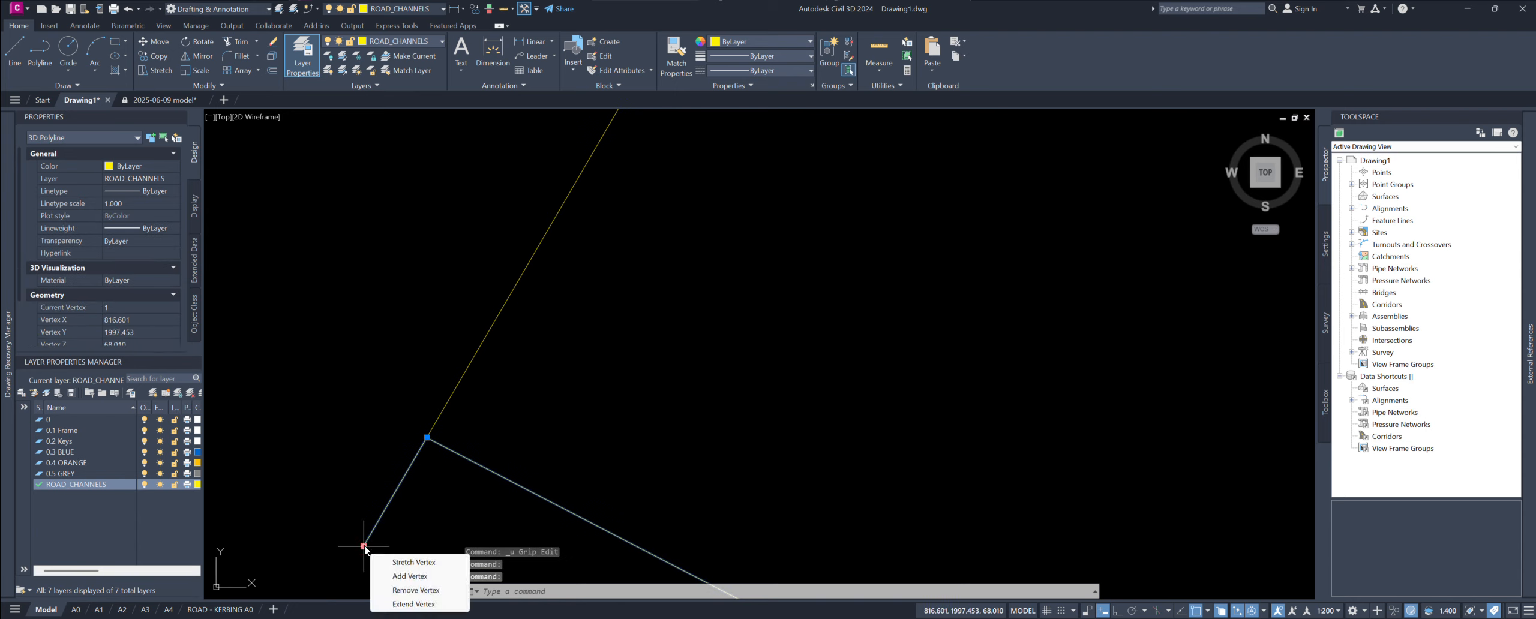
{"action": "left_click", "coordinate": [399, 590]}
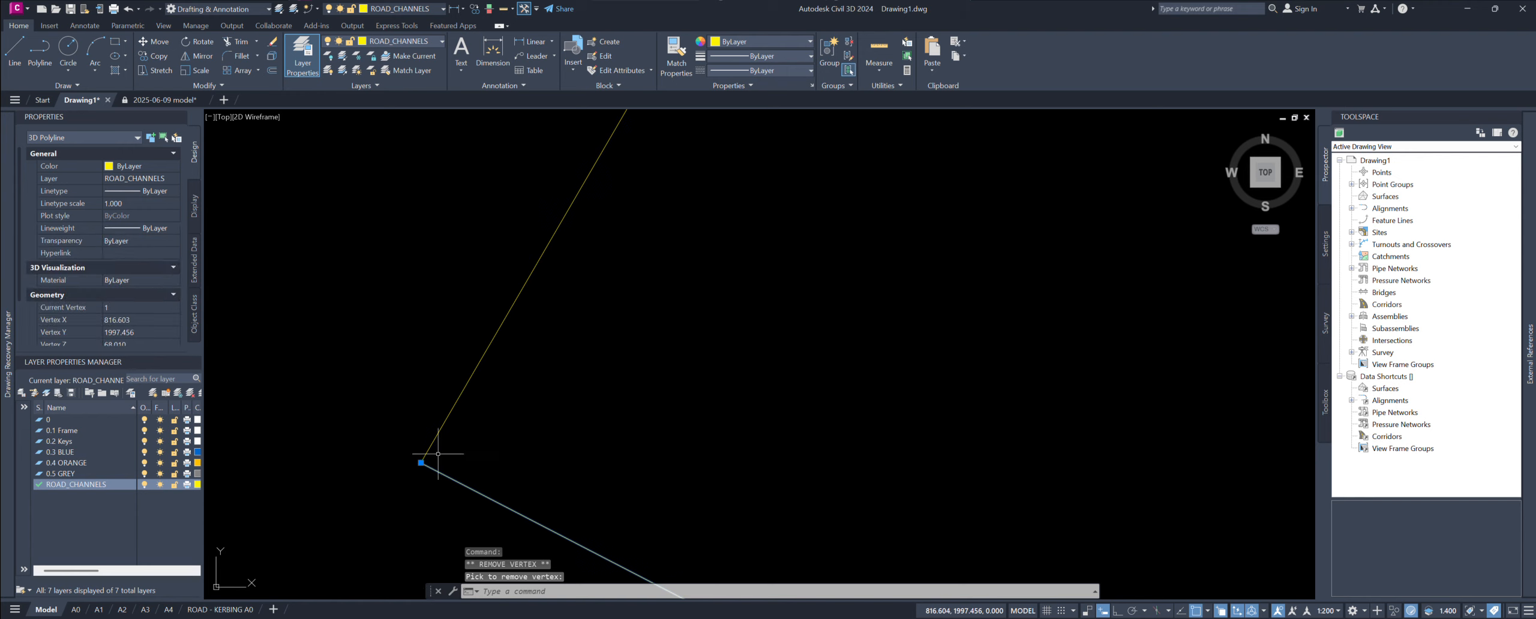
Step: Join the lower edge polyline with the western closing line into one 3D polyline
{"action": "left_click", "coordinate": [443, 473]}
{"action": "type", "text": "j"}
{"action": "mouse_move", "coordinate": [528, 427]}
{"action": "middle_mouse_down"}
{"action": "mouse_move", "coordinate": [526, 446]}
{"action": "mouse_move", "coordinate": [638, 422]}
{"action": "mouse_move", "coordinate": [756, 444]}
{"action": "mouse_move", "coordinate": [769, 468]}
{"action": "middle_mouse_up"}
{"action": "key", "text": "Return"}
Step: Break the main road's lower edge polyline where it crosses the curved side road's mouth, cutting back to the western junction curve's start
{"action": "scroll", "coordinate": [816, 514], "scroll_direction": "up", "scroll_amount": 10}
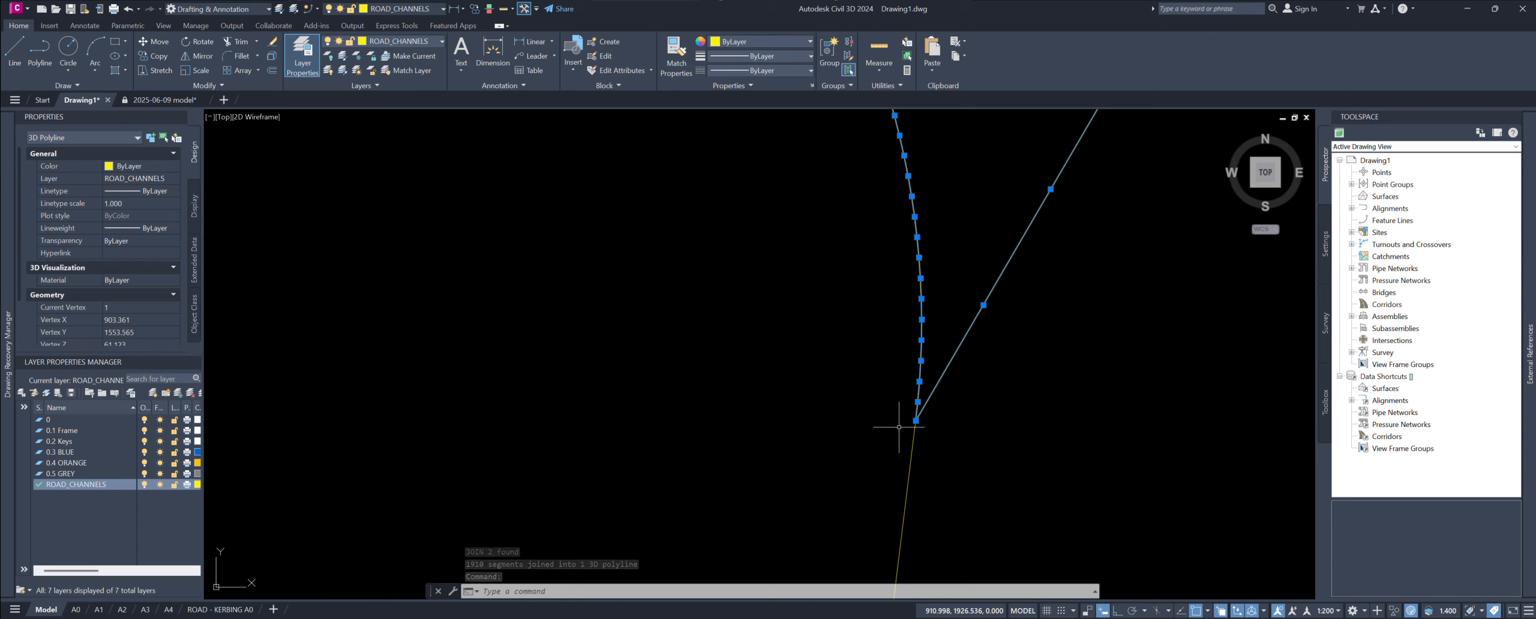
{"action": "scroll", "coordinate": [901, 425], "scroll_direction": "up", "scroll_amount": 5}
{"action": "scroll", "coordinate": [986, 414], "scroll_direction": "up", "scroll_amount": 4}
{"action": "middle_click_drag", "start_coordinate": [988, 411], "coordinate": [927, 396]}
{"action": "key", "text": "Escape"}
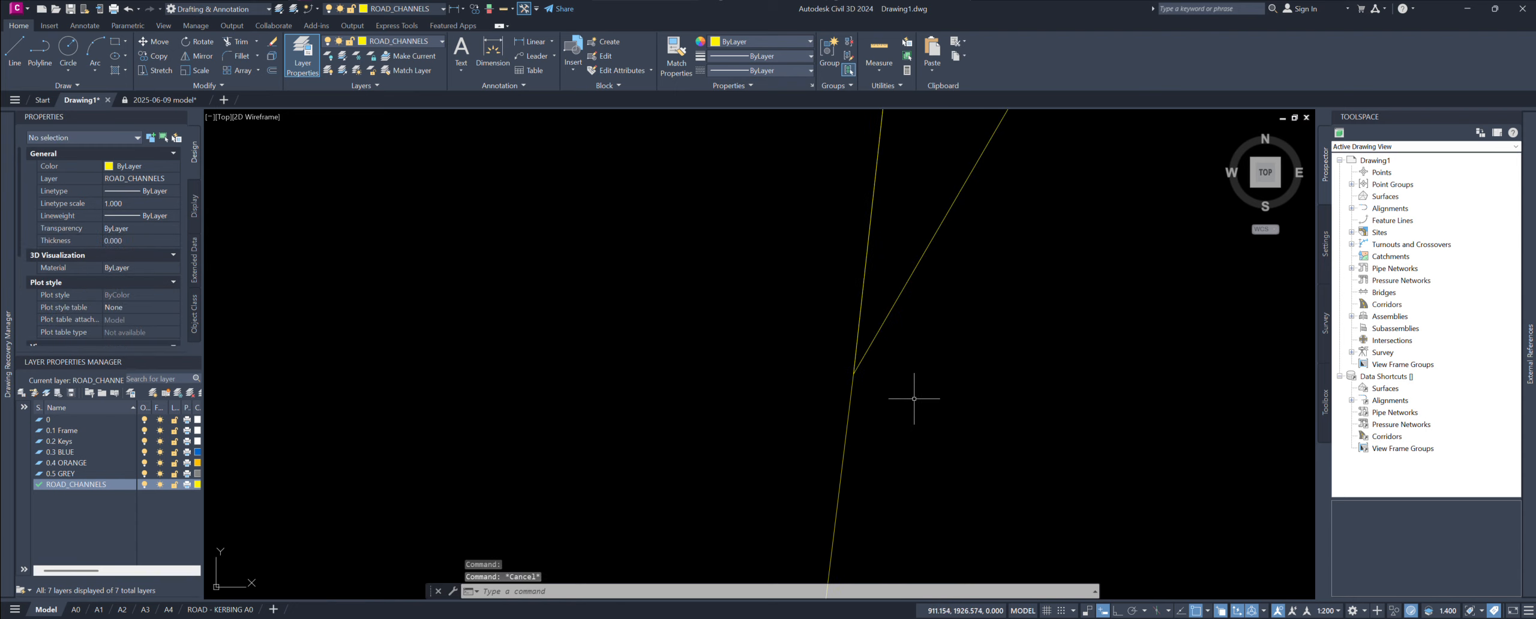
{"action": "type", "text": "bre"}
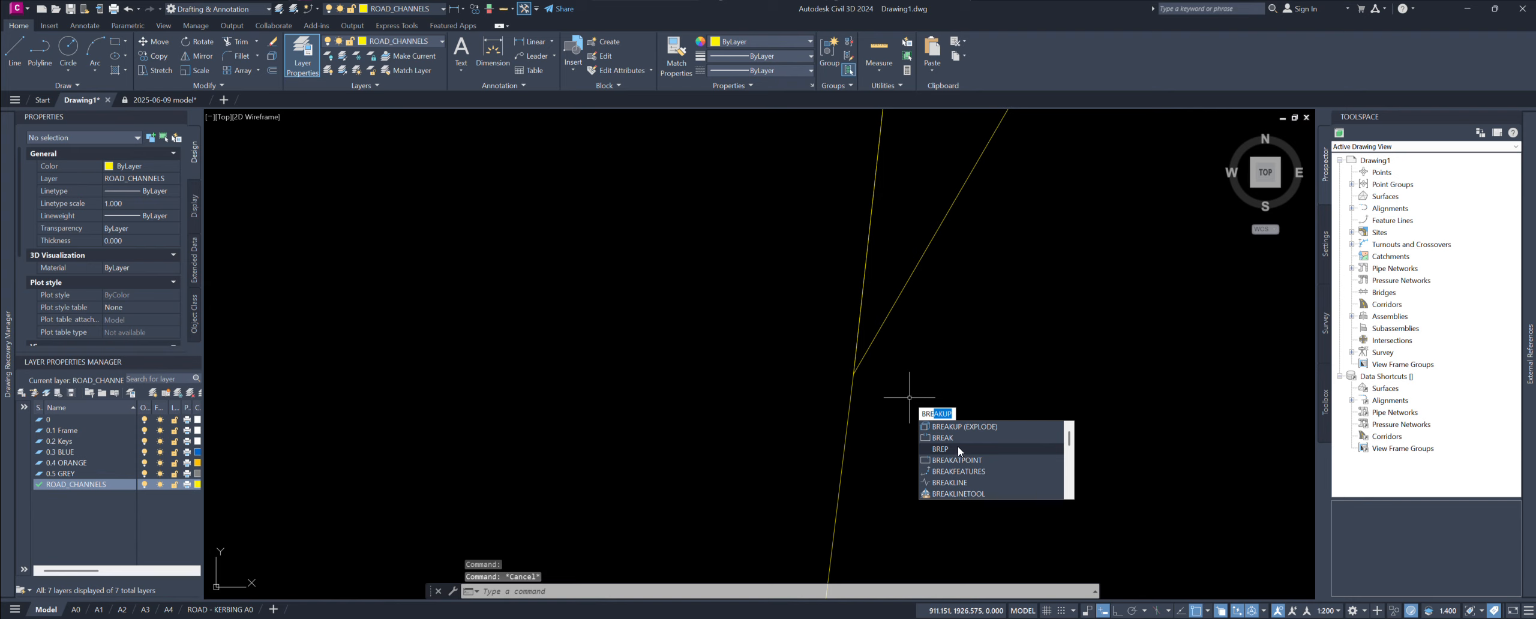
{"action": "left_click", "coordinate": [953, 437]}
{"action": "left_click", "coordinate": [874, 335]}
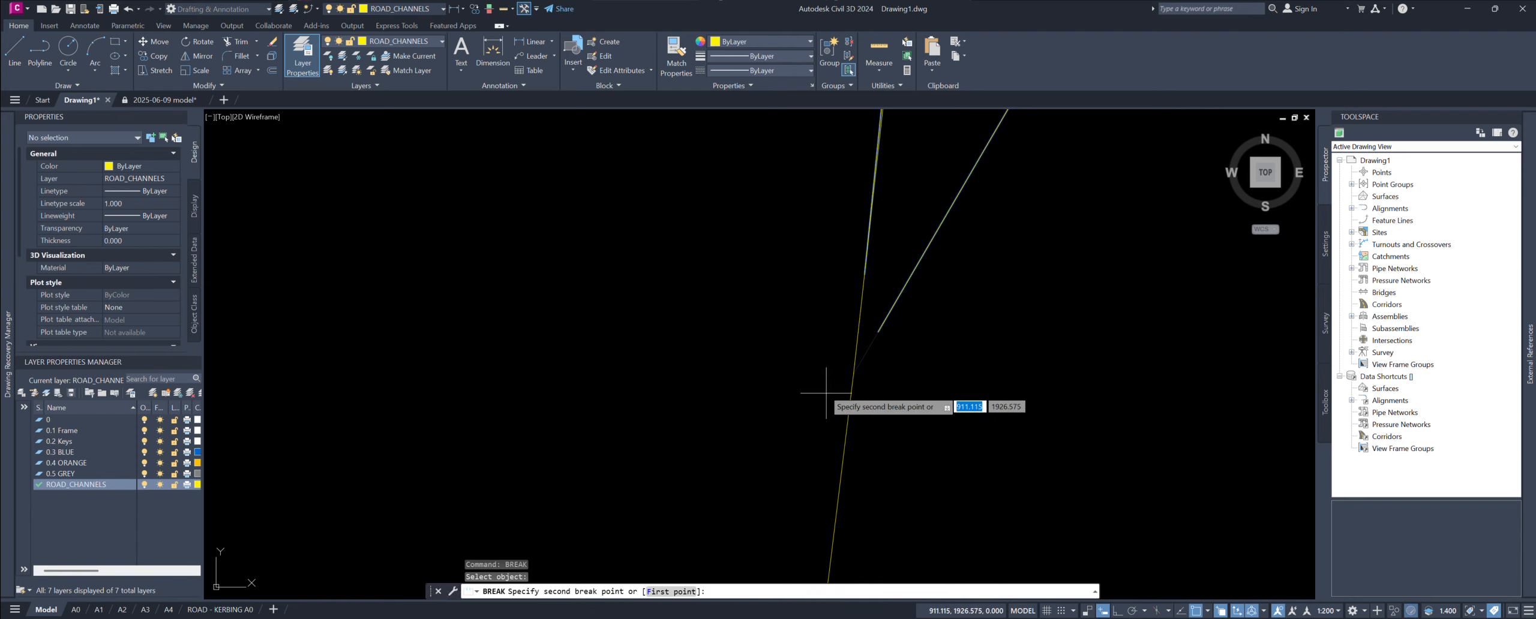
{"action": "scroll", "coordinate": [805, 301], "scroll_direction": "up", "scroll_amount": 5}
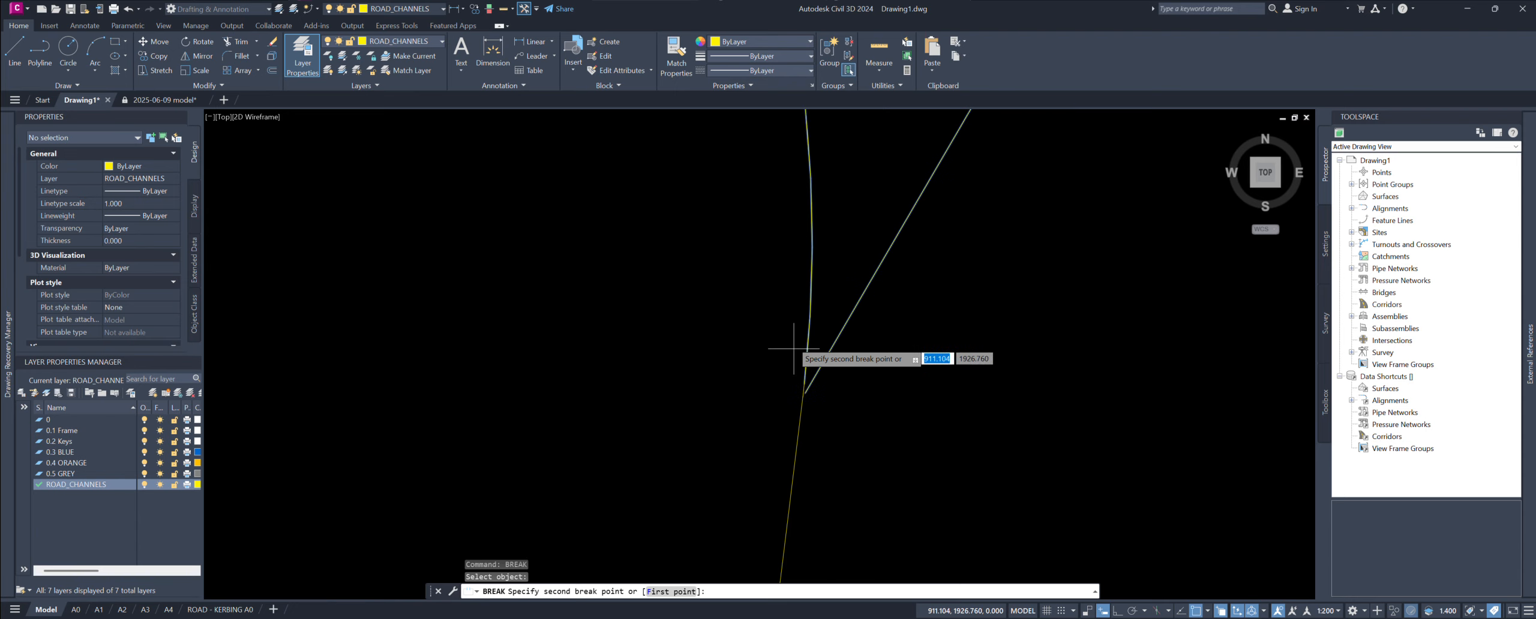
{"action": "scroll", "coordinate": [782, 448], "scroll_direction": "down", "scroll_amount": 3}
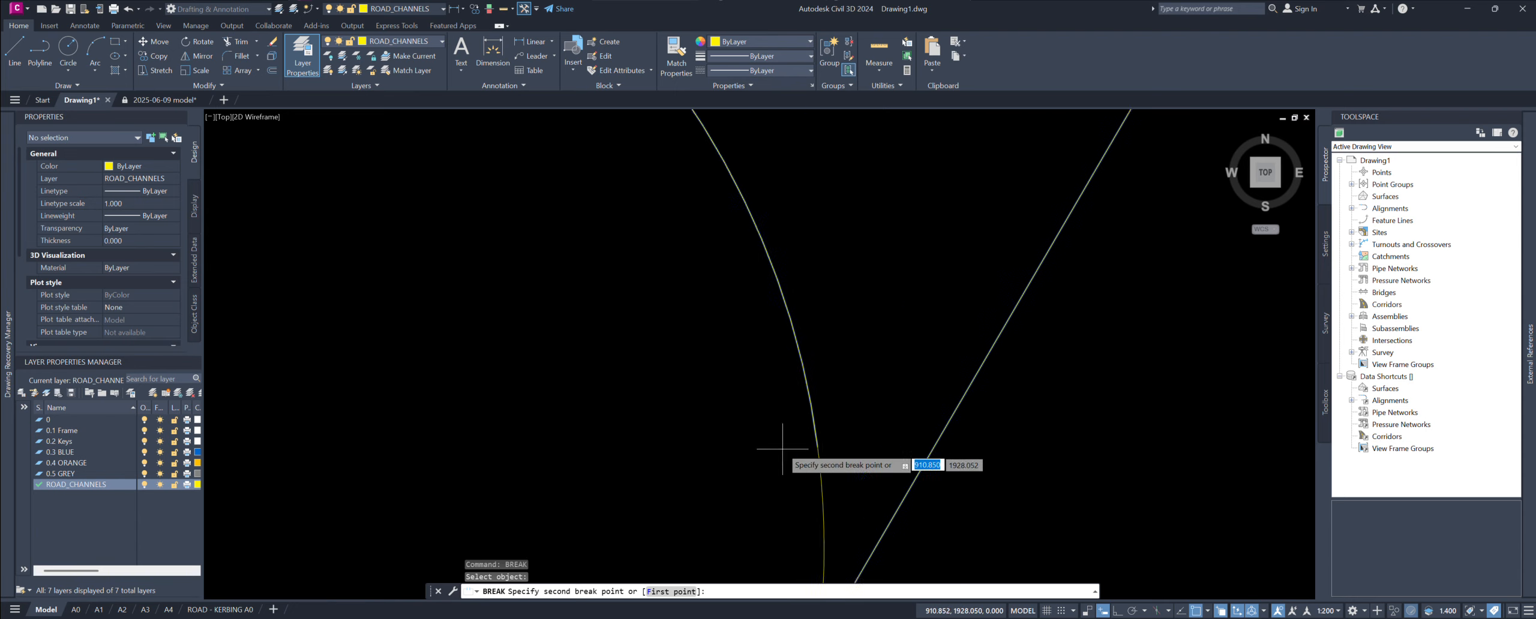
{"action": "middle_click_drag", "start_coordinate": [564, 201], "coordinate": [785, 420]}
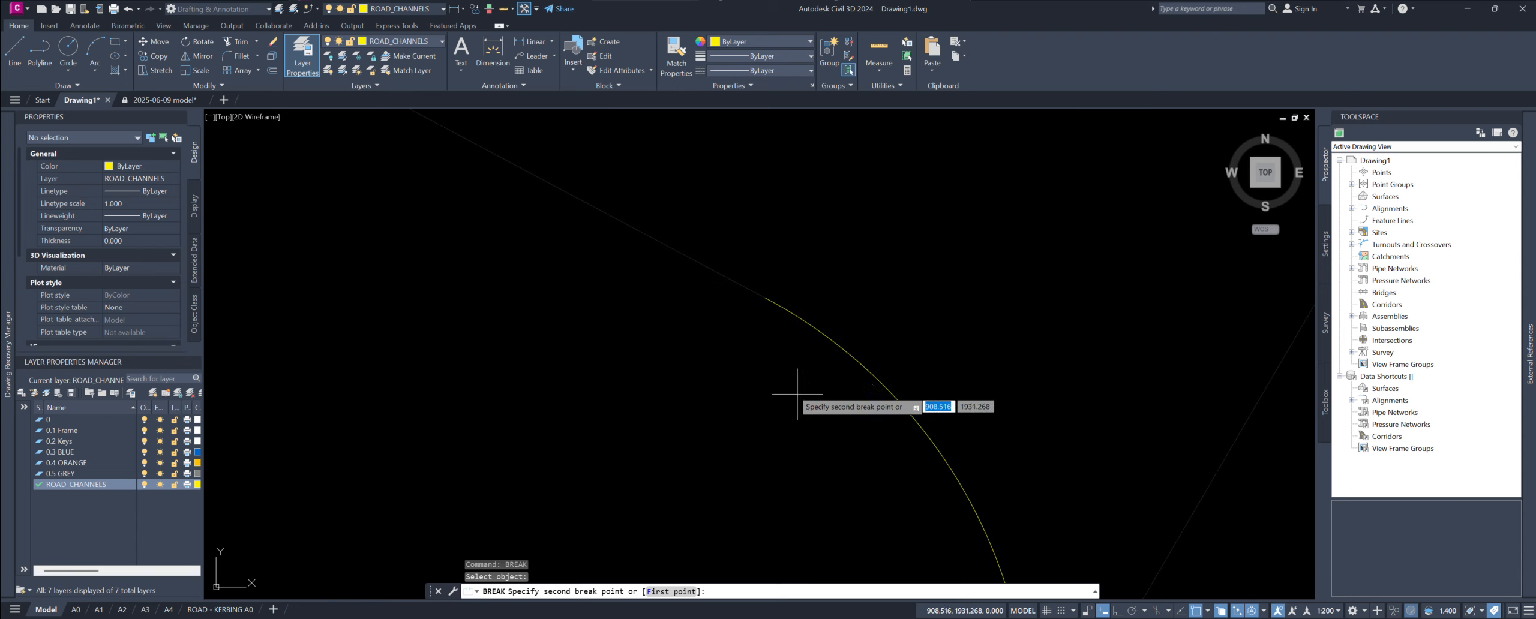
{"action": "scroll", "coordinate": [744, 312], "scroll_direction": "up", "scroll_amount": 5}
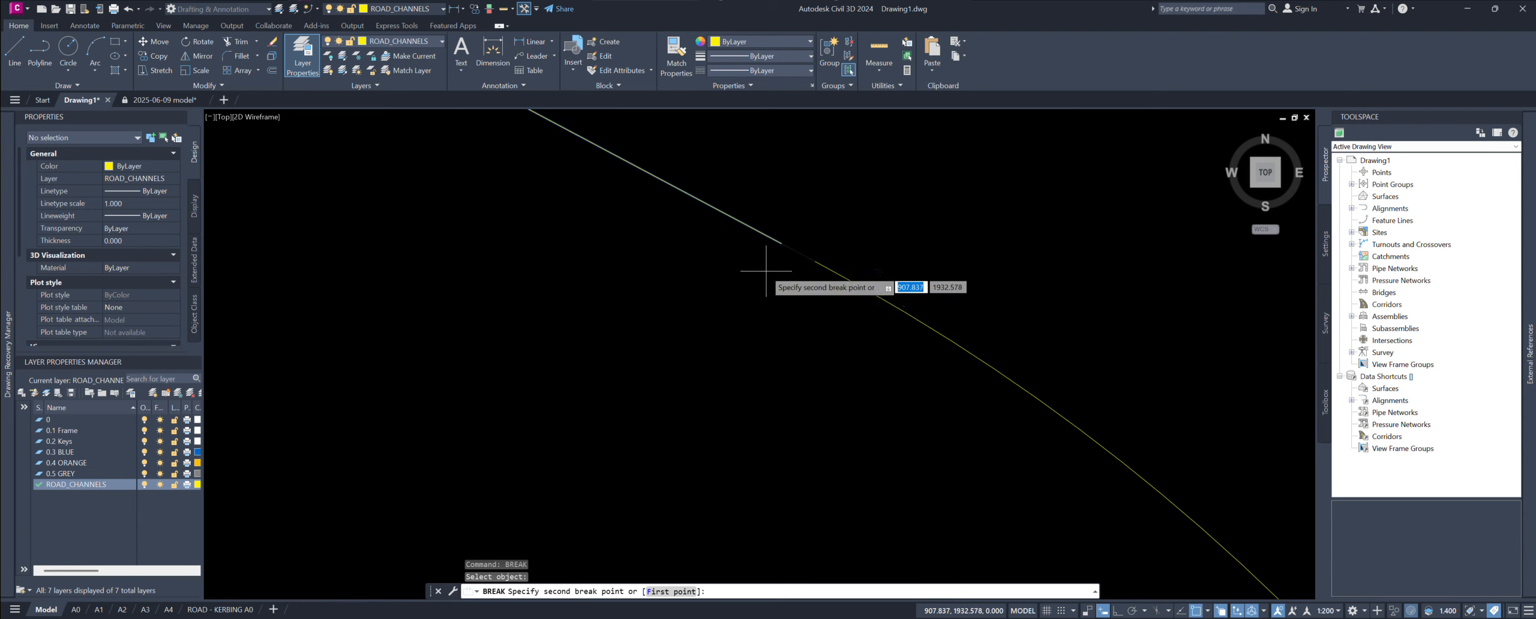
{"action": "left_click", "coordinate": [798, 253]}
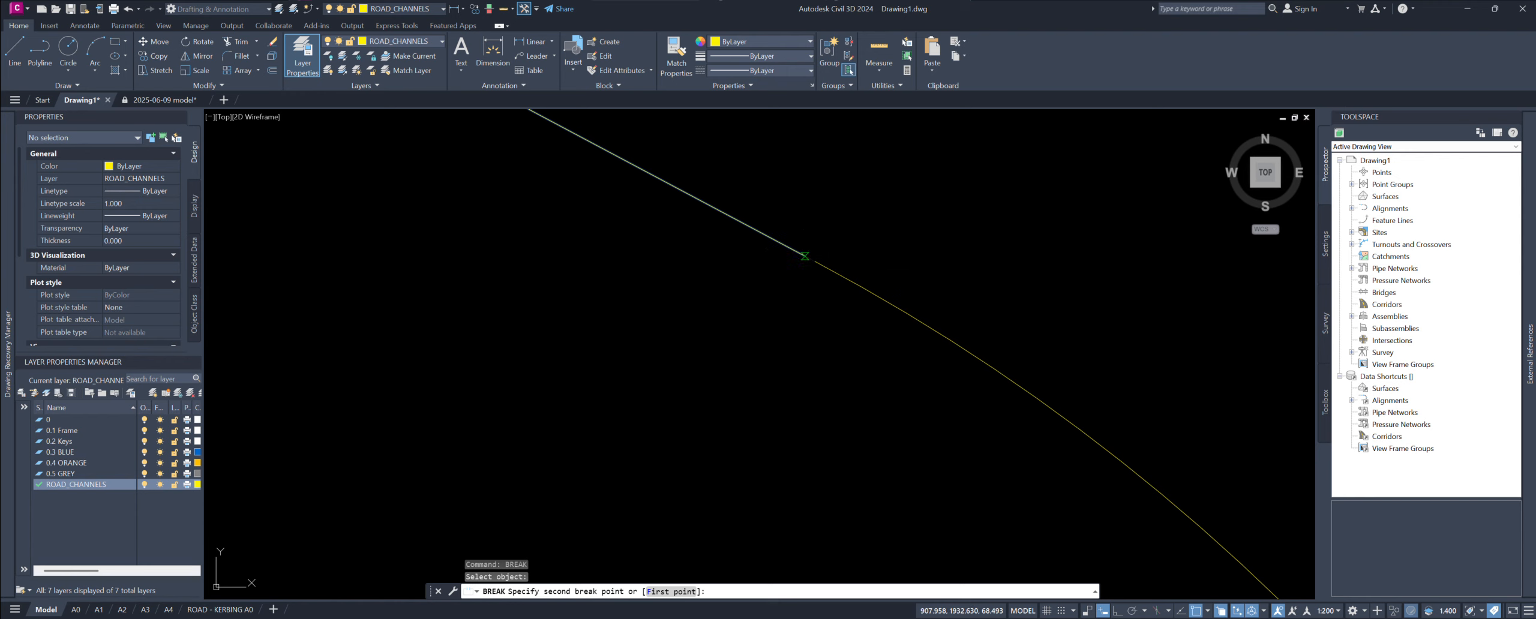
{"action": "left_click", "coordinate": [801, 256]}
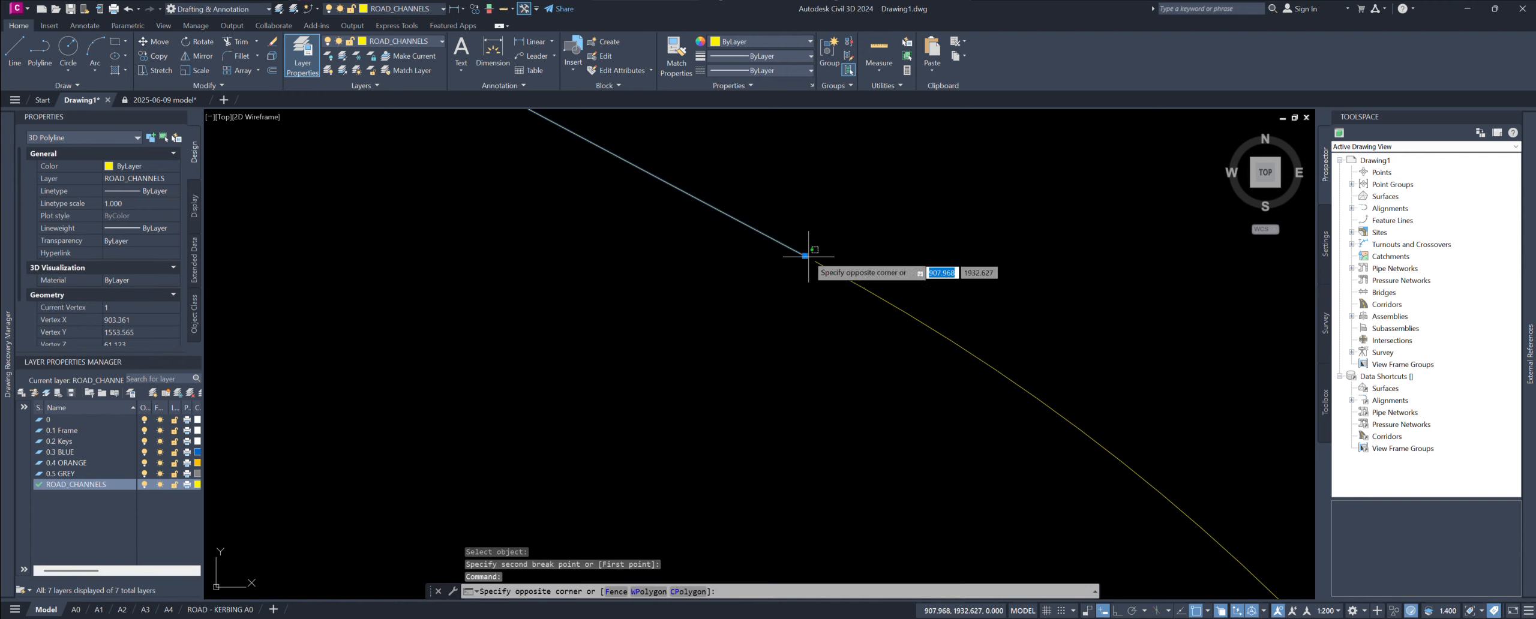
Step: Select the cut edge polyline and the junction curve polyline, and stretch the cut end vertex onto the curve's end vertex
{"action": "left_click", "coordinate": [834, 237]}
{"action": "left_click", "coordinate": [817, 262]}
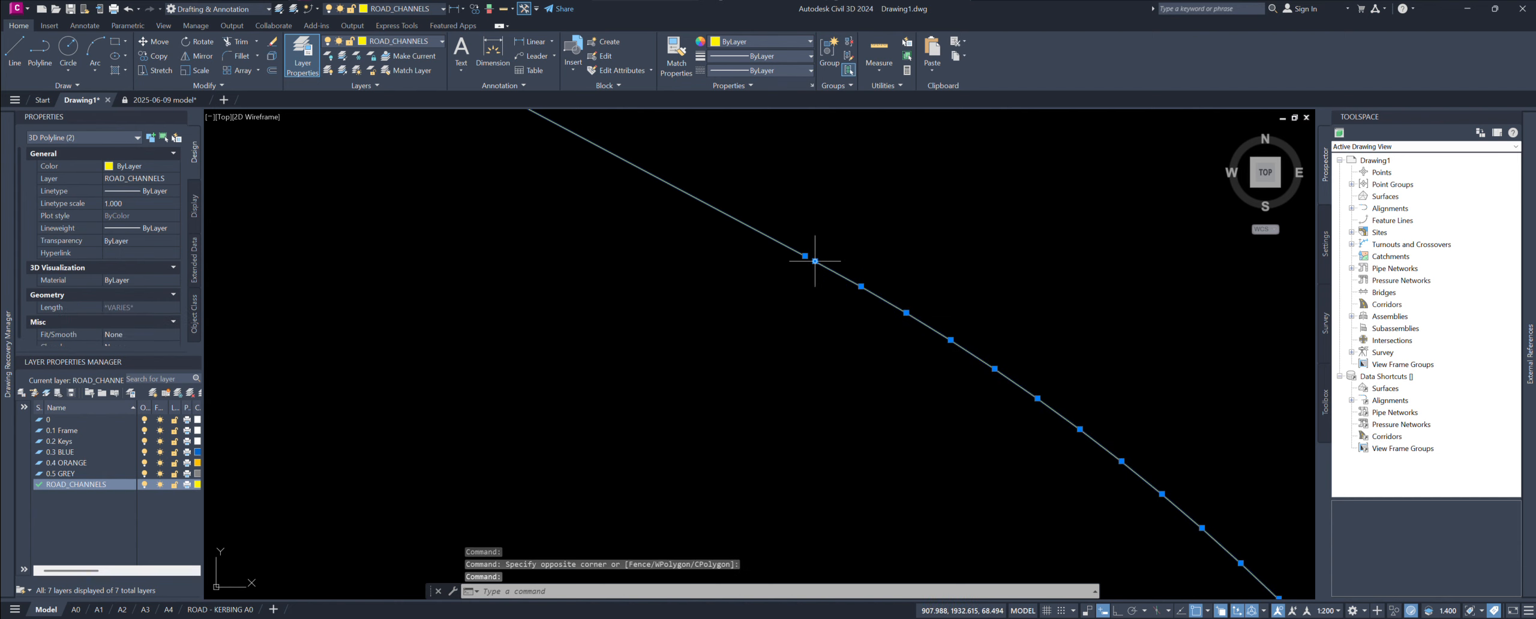
{"action": "mouse_move", "coordinate": [815, 261]}
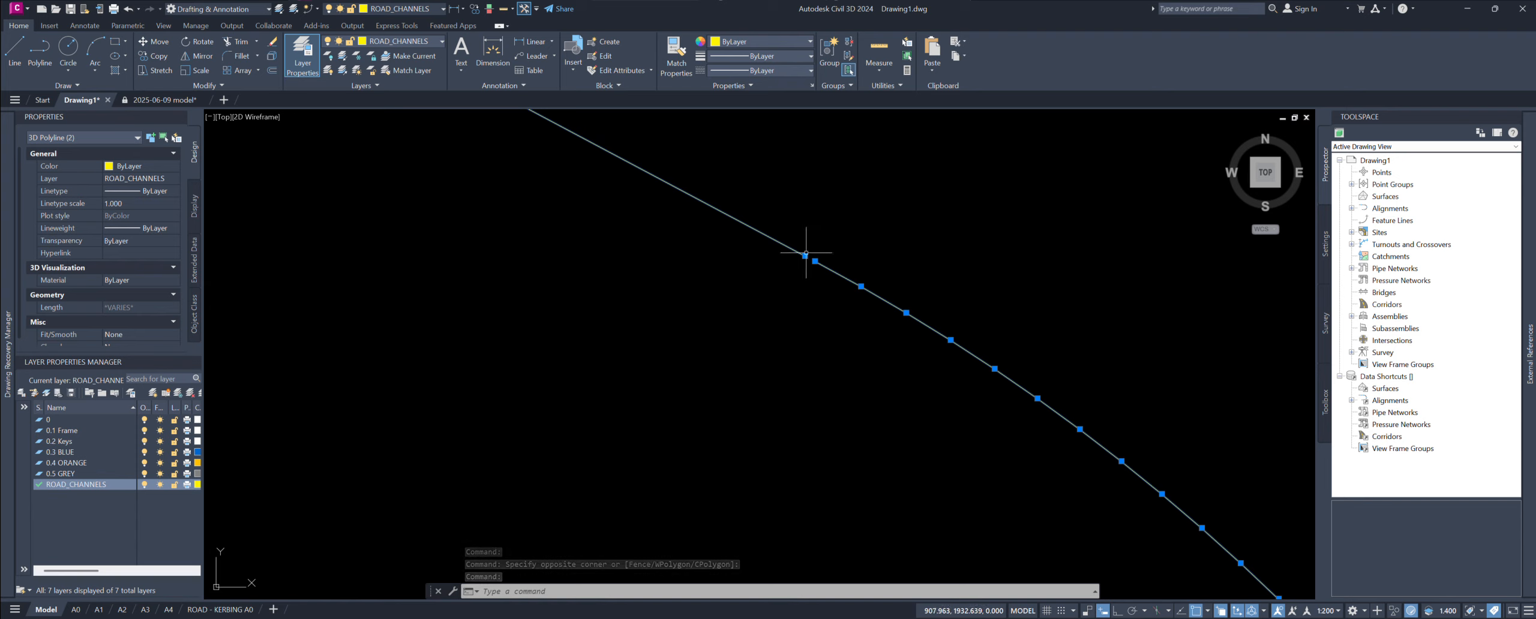
{"action": "left_click", "coordinate": [805, 255]}
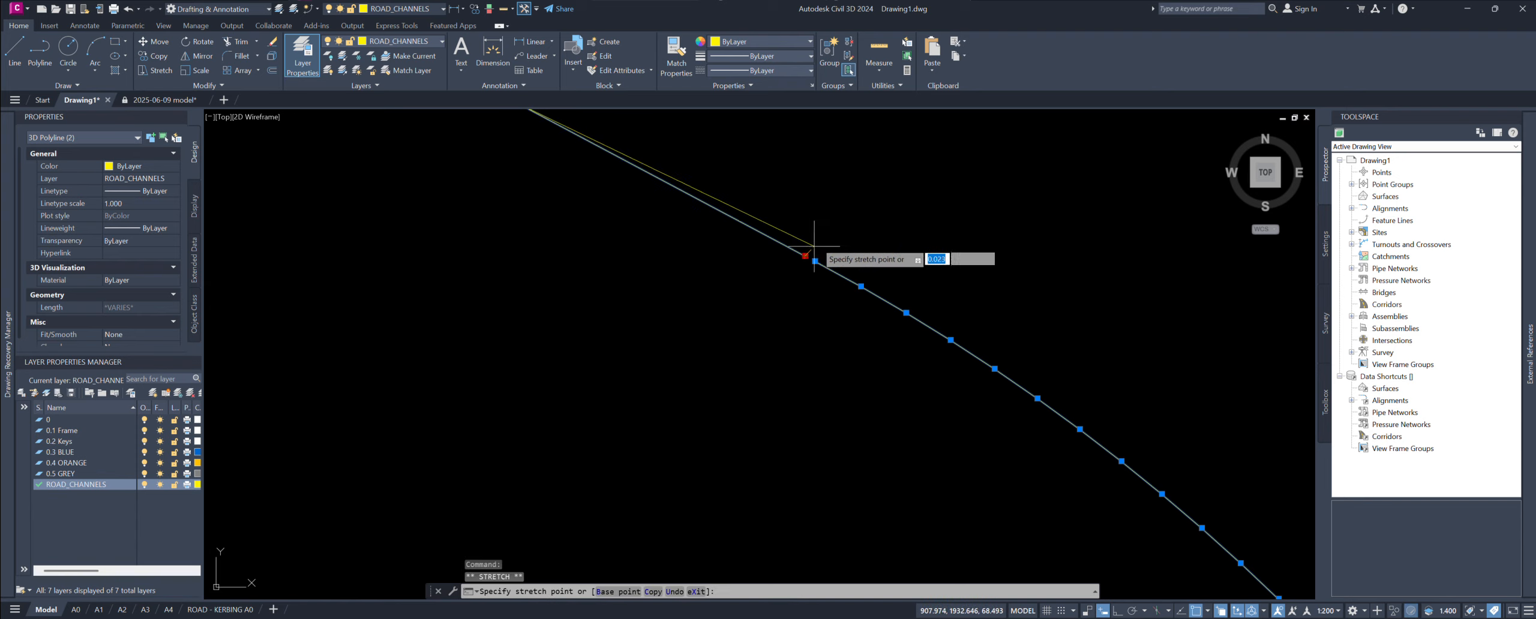
{"action": "left_click", "coordinate": [813, 253]}
Step: Join the main road's edge polyline with the western junction curve into one 3D polyline and select it to check its extent
{"action": "scroll", "coordinate": [888, 280], "scroll_direction": "down", "scroll_amount": 3}
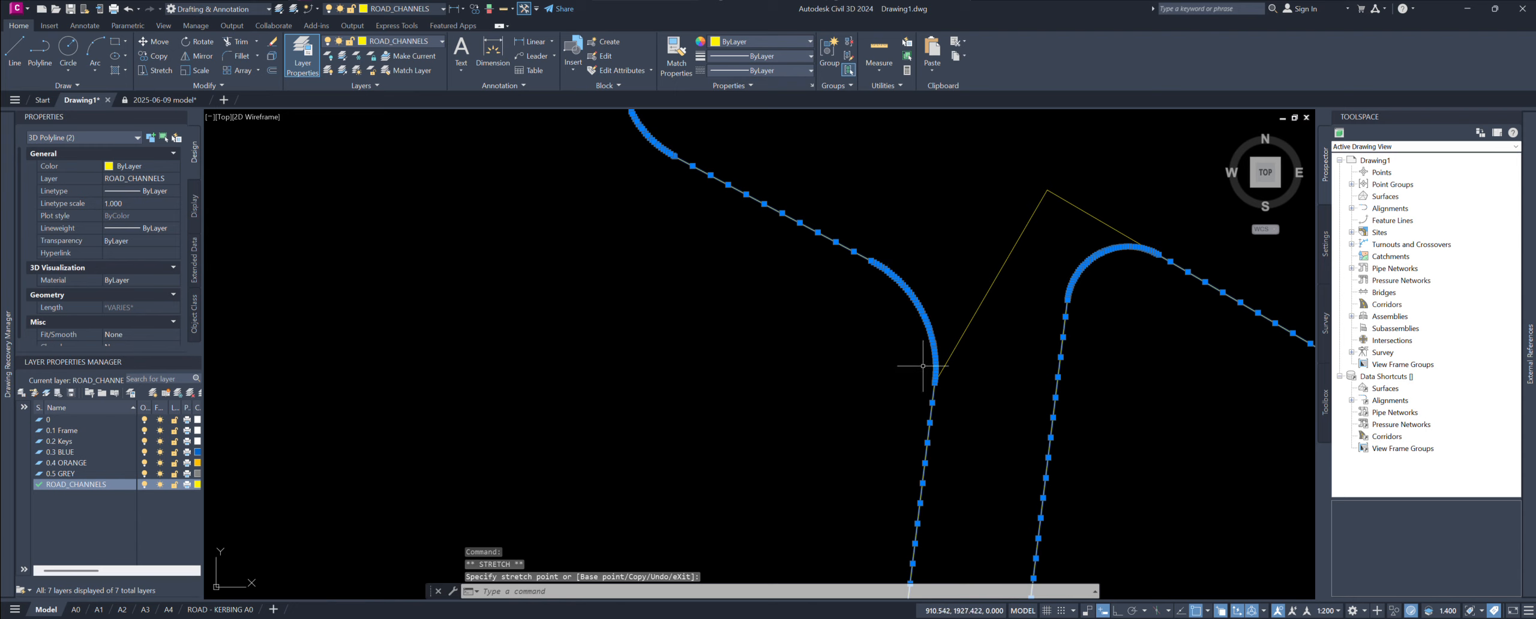
{"action": "scroll", "coordinate": [923, 366], "scroll_direction": "up", "scroll_amount": 5}
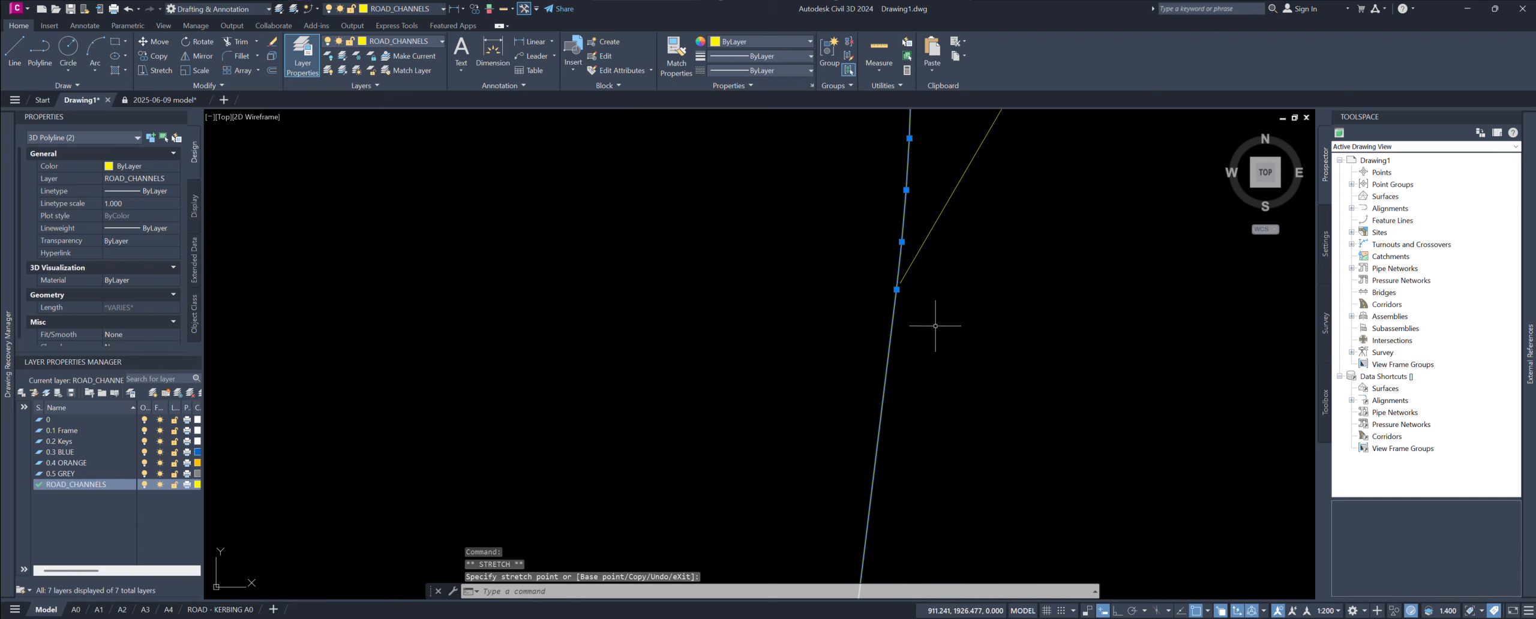
{"action": "key", "text": "Escape"}
{"action": "type", "text": "J"}
{"action": "key", "text": "Return"}
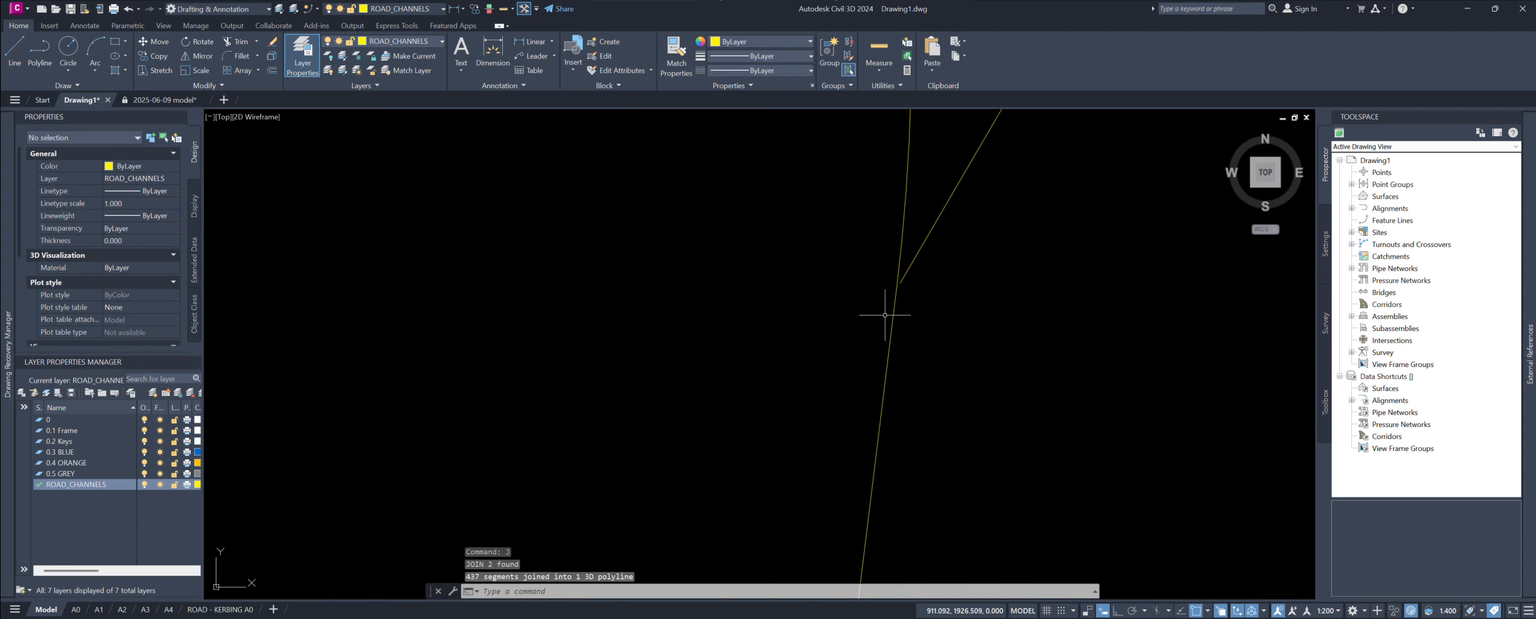
{"action": "left_click", "coordinate": [896, 281]}
{"action": "scroll", "coordinate": [906, 294], "scroll_direction": "down", "scroll_amount": 5}
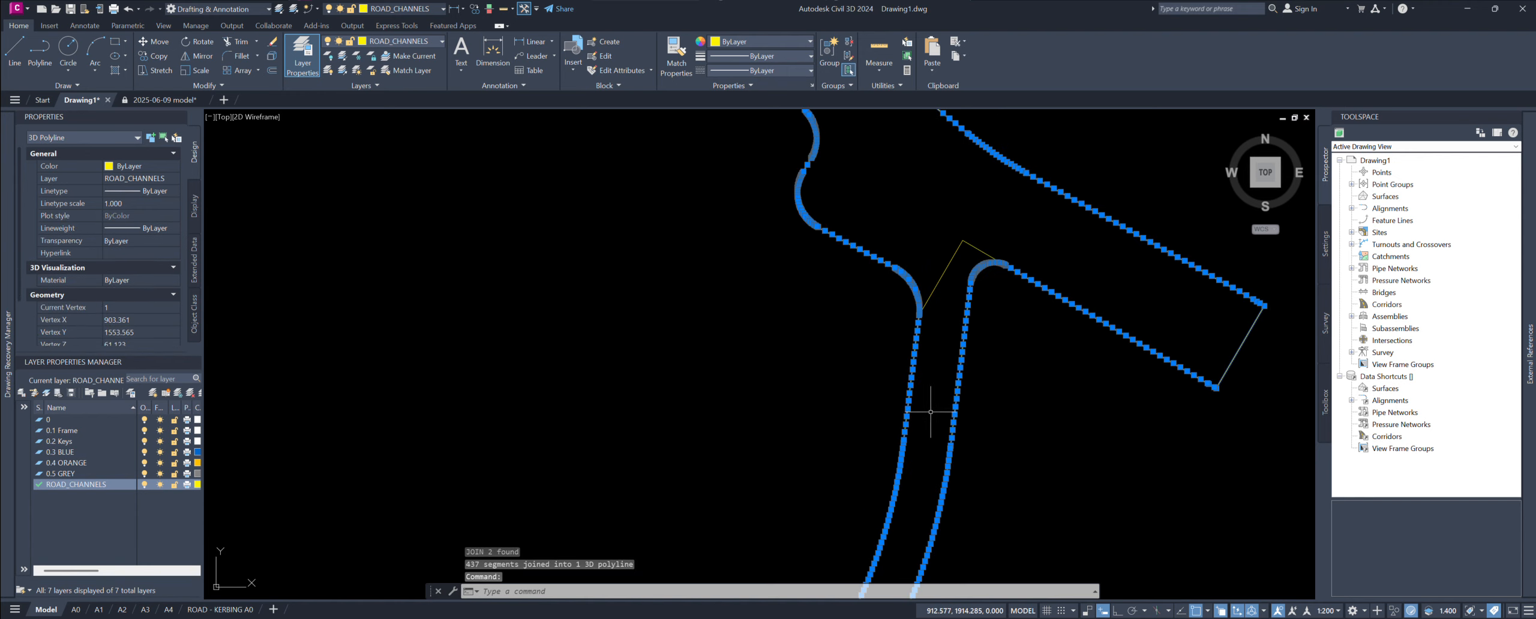
Step: Draw a closing line between the two edge endpoints at the curved side road's southern end
{"action": "scroll", "coordinate": [958, 254], "scroll_direction": "down", "scroll_amount": 2}
{"action": "middle_click_drag", "start_coordinate": [917, 591], "coordinate": [947, 467]}
{"action": "scroll", "coordinate": [962, 456], "scroll_direction": "up", "scroll_amount": 10}
{"action": "key", "text": "Escape"}
{"action": "middle_click_drag", "start_coordinate": [963, 367], "coordinate": [923, 479]}
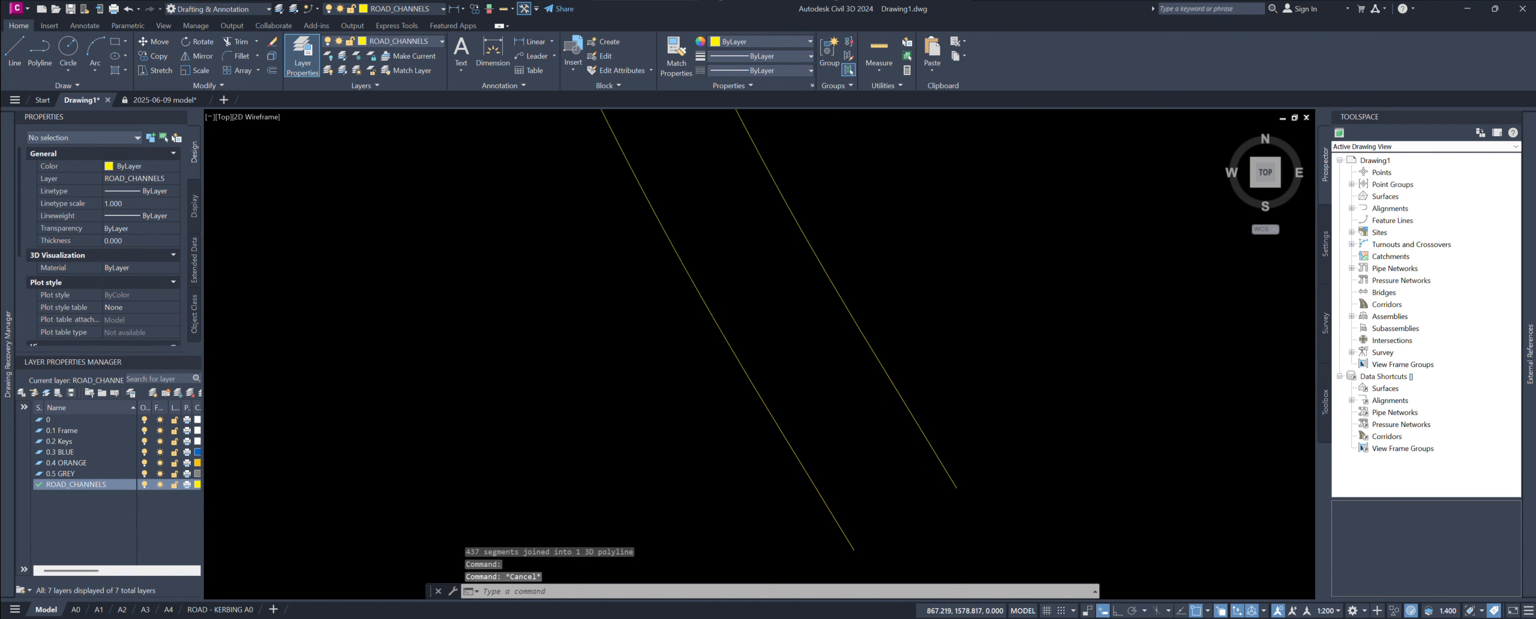
{"action": "scroll", "coordinate": [923, 474], "scroll_direction": "down", "scroll_amount": 4}
{"action": "mouse_move", "coordinate": [932, 413]}
{"action": "middle_mouse_down"}
{"action": "mouse_move", "coordinate": [874, 483]}
{"action": "mouse_move", "coordinate": [841, 467]}
{"action": "middle_mouse_up"}
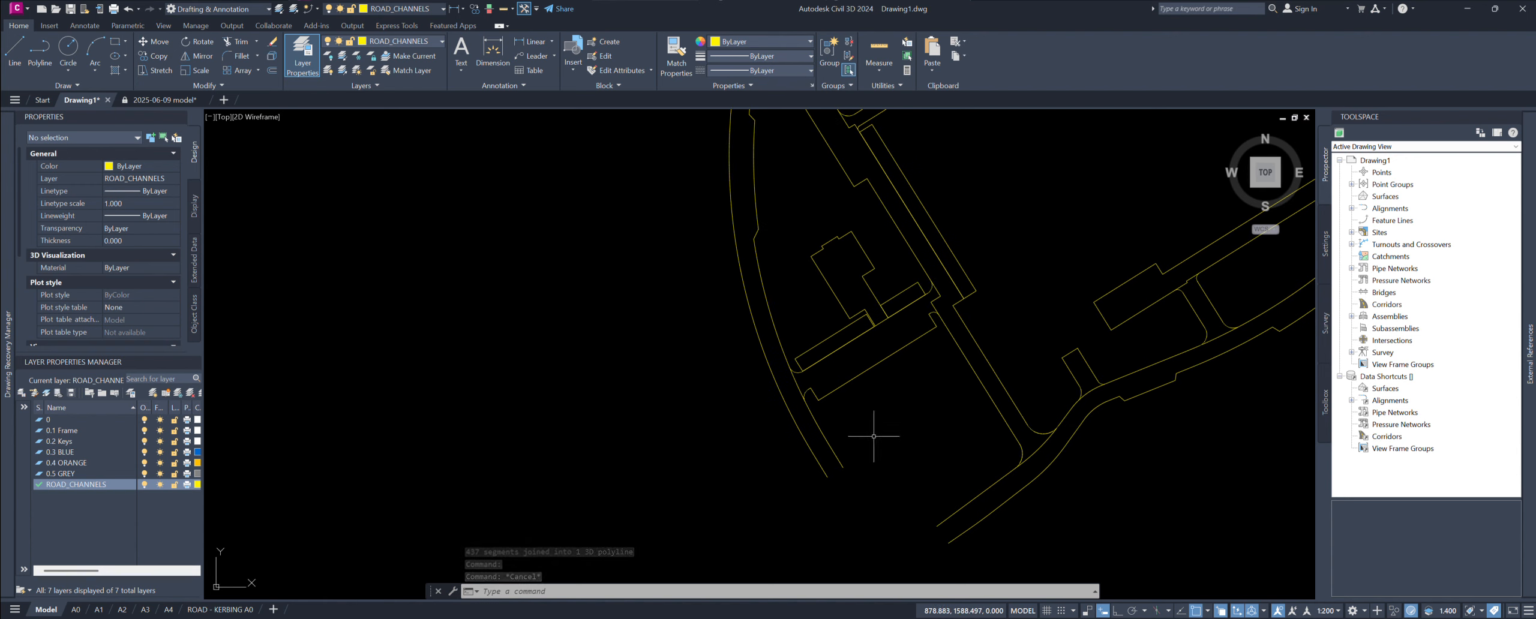
{"action": "type", "text": "l"}
{"action": "key", "text": "Return"}
{"action": "scroll", "coordinate": [840, 456], "scroll_direction": "up", "scroll_amount": 5}
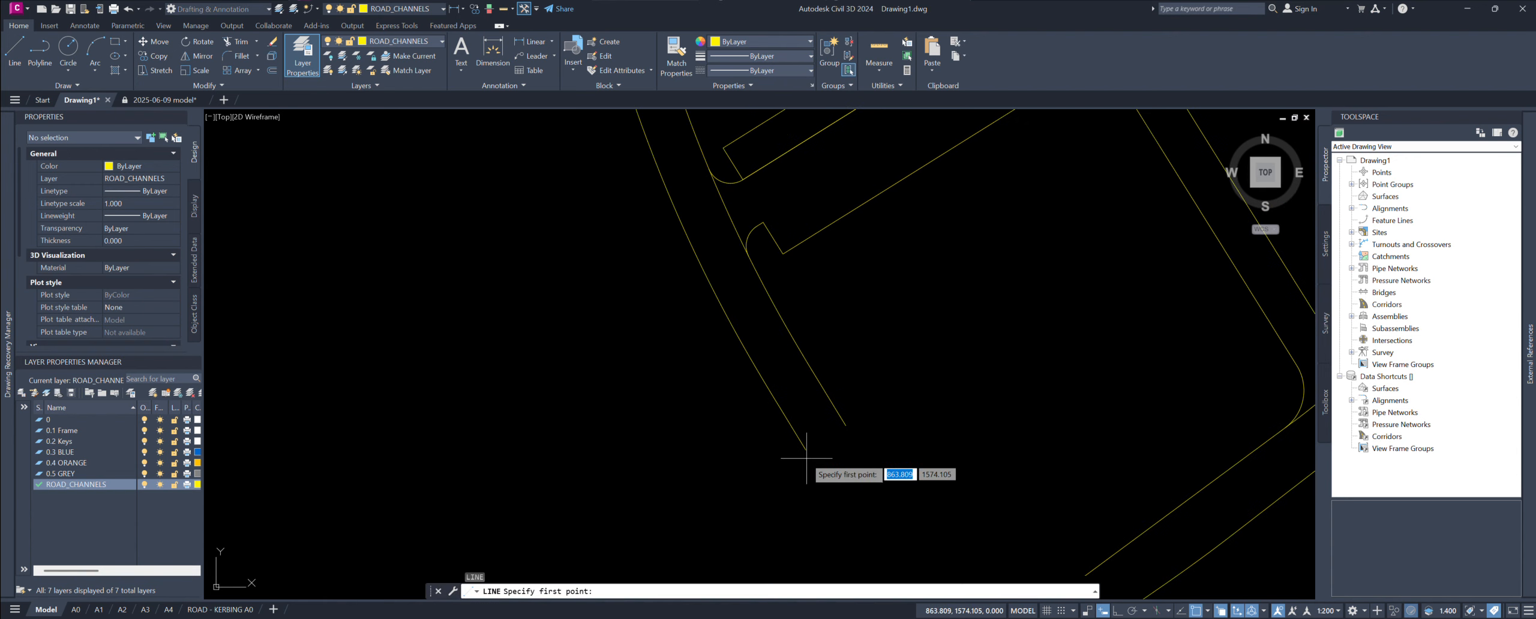
{"action": "left_click", "coordinate": [844, 426]}
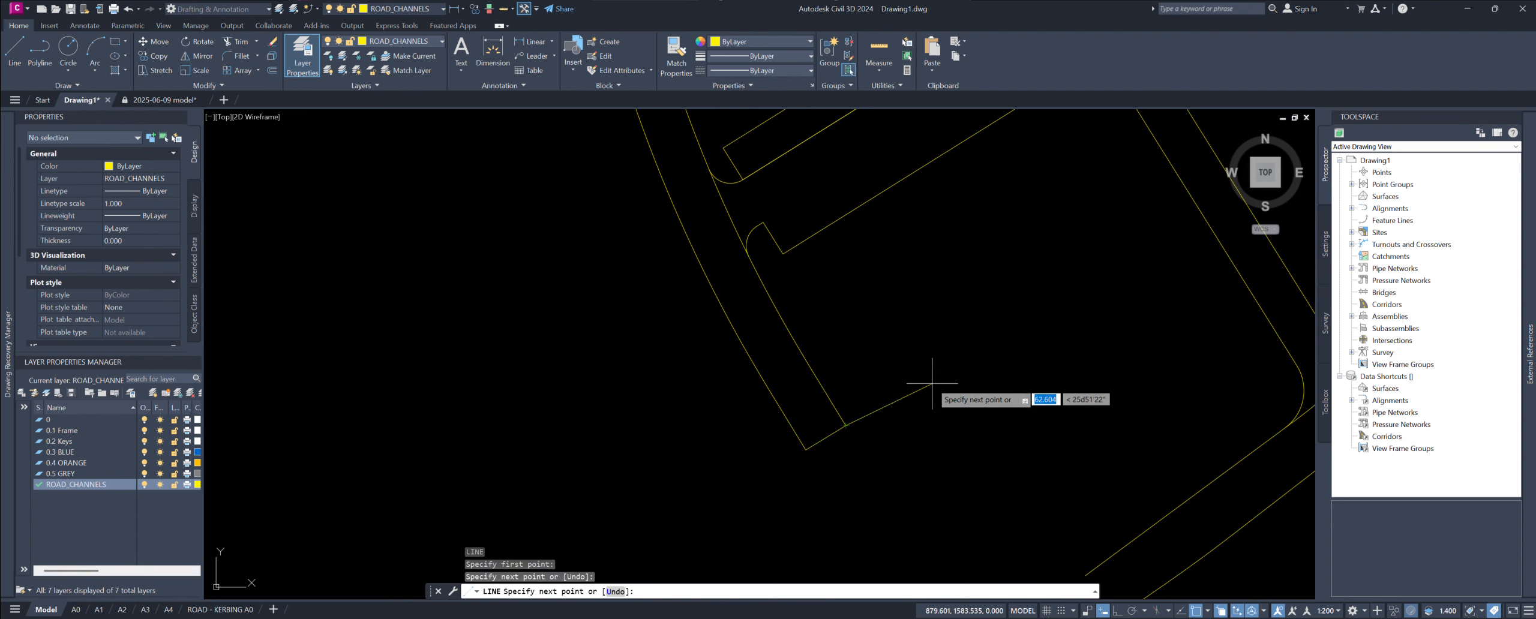
{"action": "key", "text": "Return"}
Step: Join the southern closing line with both edge polylines of the curved side road into one 3D polyline
{"action": "left_click", "coordinate": [852, 458]}
{"action": "left_click", "coordinate": [780, 408]}
{"action": "scroll", "coordinate": [775, 363], "scroll_direction": "down", "scroll_amount": 6}
{"action": "mouse_move", "coordinate": [778, 343]}
{"action": "middle_mouse_down"}
{"action": "mouse_move", "coordinate": [783, 470]}
{"action": "mouse_move", "coordinate": [825, 484]}
{"action": "middle_mouse_up"}
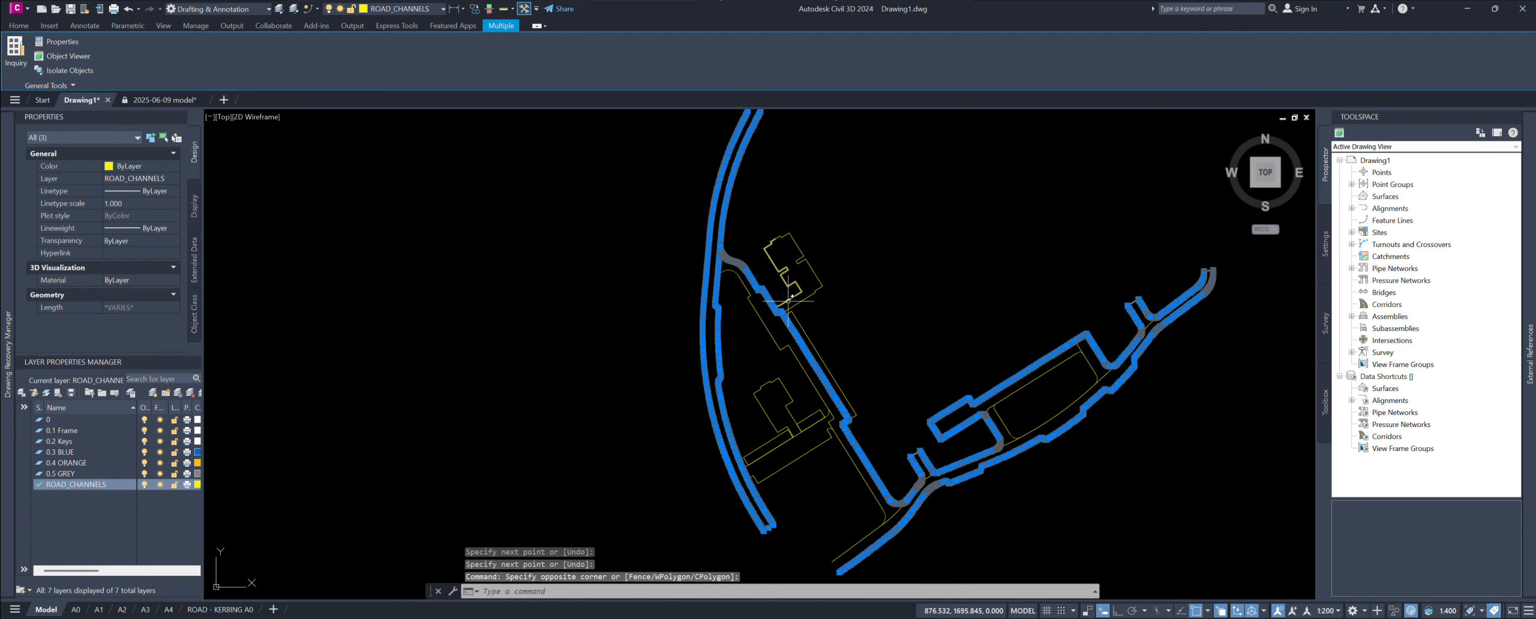
{"action": "type", "text": "j"}
{"action": "key", "text": "Return"}
Step: Break the curved road's eastern edge polyline across the branch road's mouth, at the start of the branch's southern rounded corner
{"action": "scroll", "coordinate": [654, 236], "scroll_direction": "up", "scroll_amount": 8}
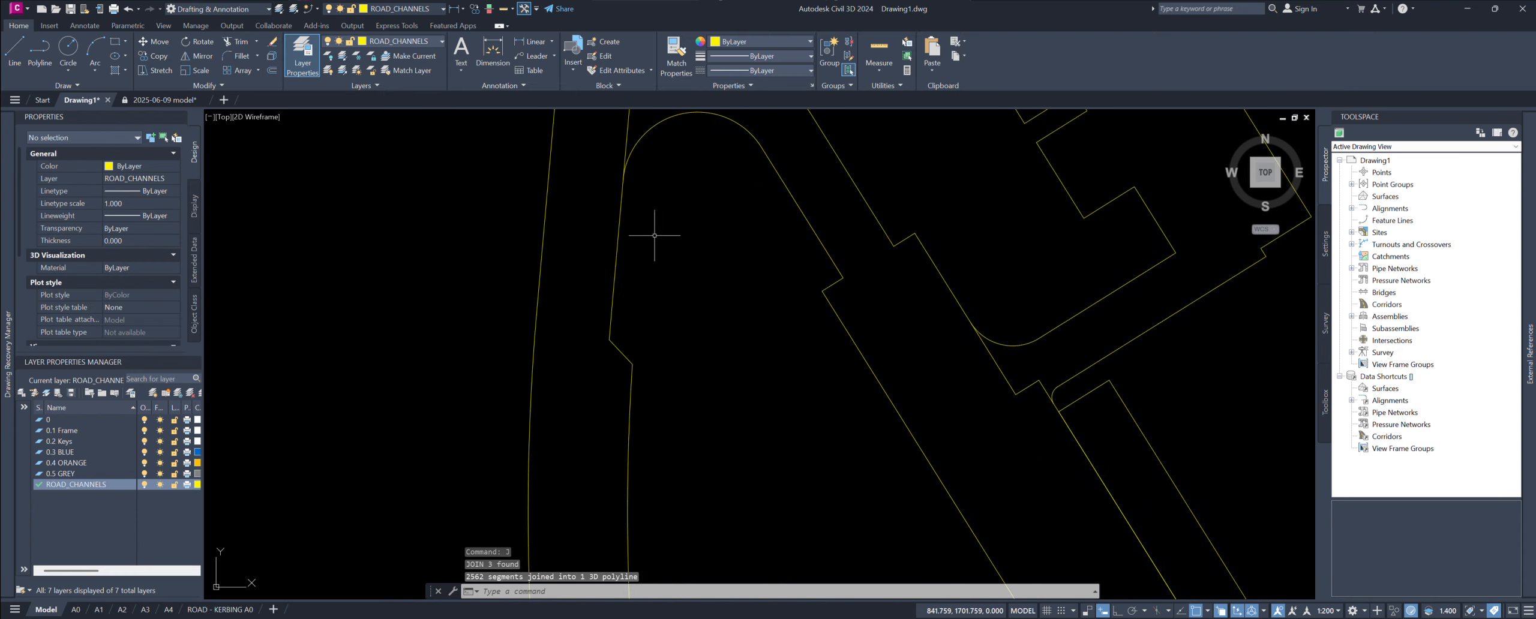
{"action": "mouse_move", "coordinate": [655, 235]}
{"action": "middle_mouse_down"}
{"action": "mouse_move", "coordinate": [699, 381]}
{"action": "mouse_move", "coordinate": [740, 342]}
{"action": "middle_mouse_up"}
{"action": "left_click", "coordinate": [670, 286]}
{"action": "type", "text": "b"}
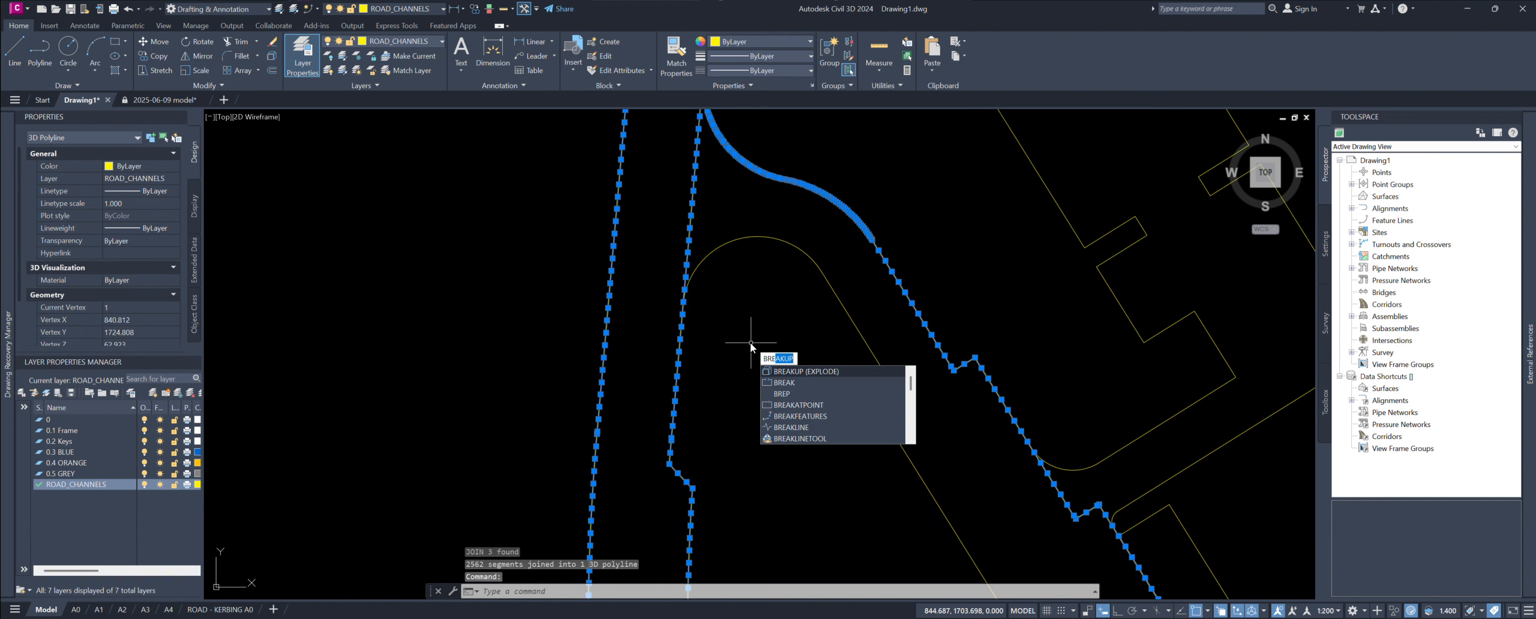
{"action": "type", "text": "r"}
{"action": "key", "text": "Return"}
{"action": "scroll", "coordinate": [680, 277], "scroll_direction": "up", "scroll_amount": 3}
{"action": "scroll", "coordinate": [680, 277], "scroll_direction": "up", "scroll_amount": 2}
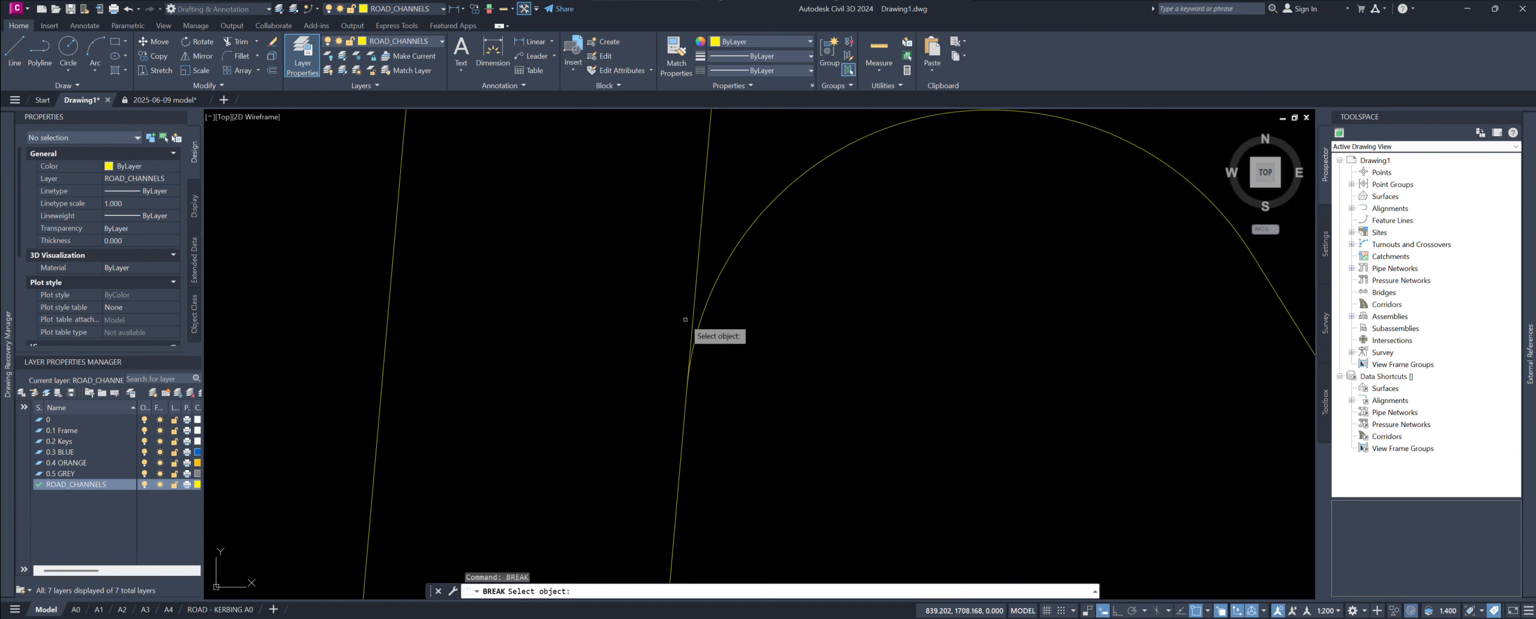
{"action": "left_click", "coordinate": [686, 342]}
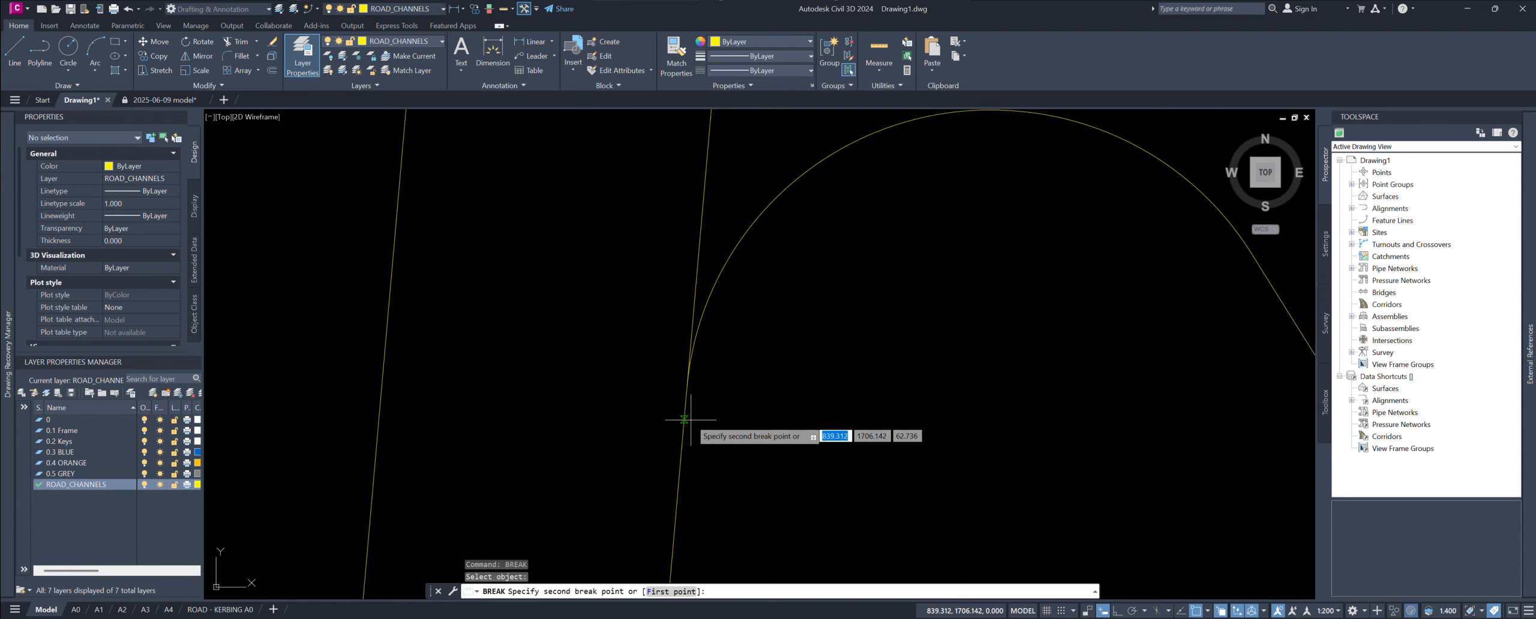
{"action": "scroll", "coordinate": [684, 401], "scroll_direction": "up", "scroll_amount": 4}
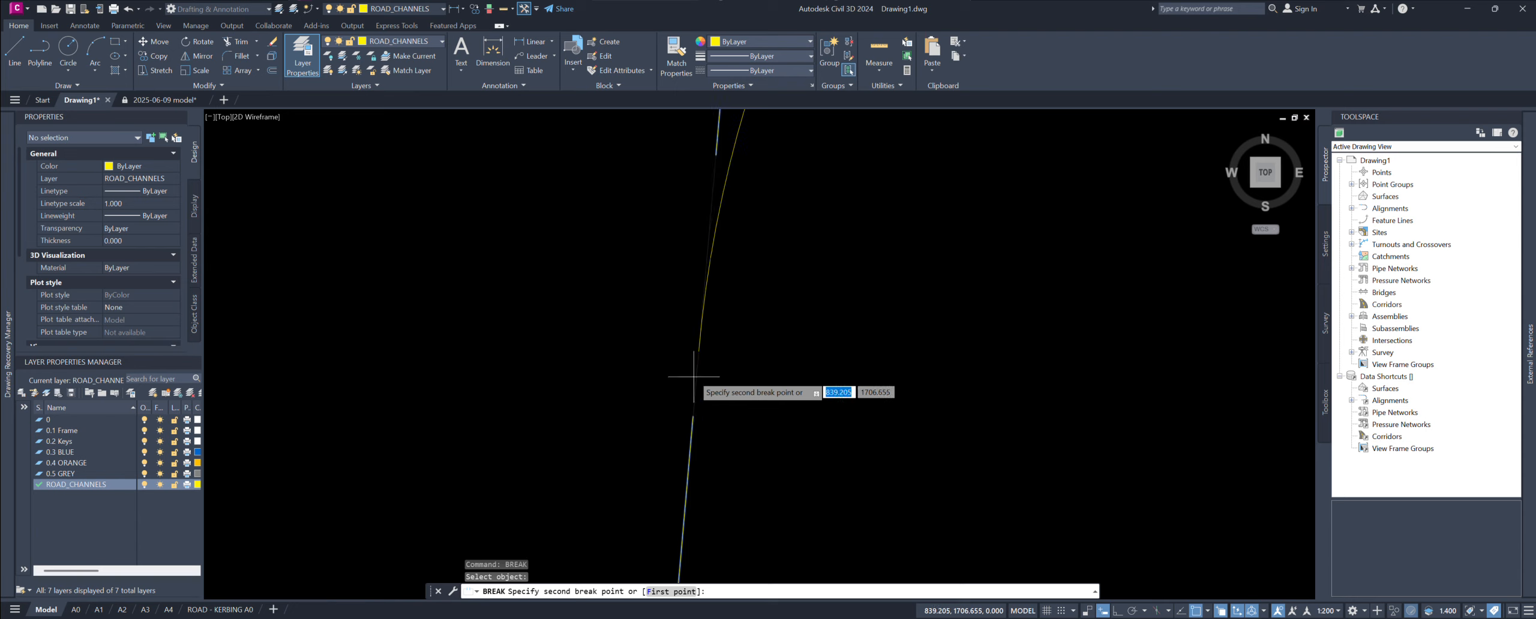
{"action": "left_click", "coordinate": [698, 341]}
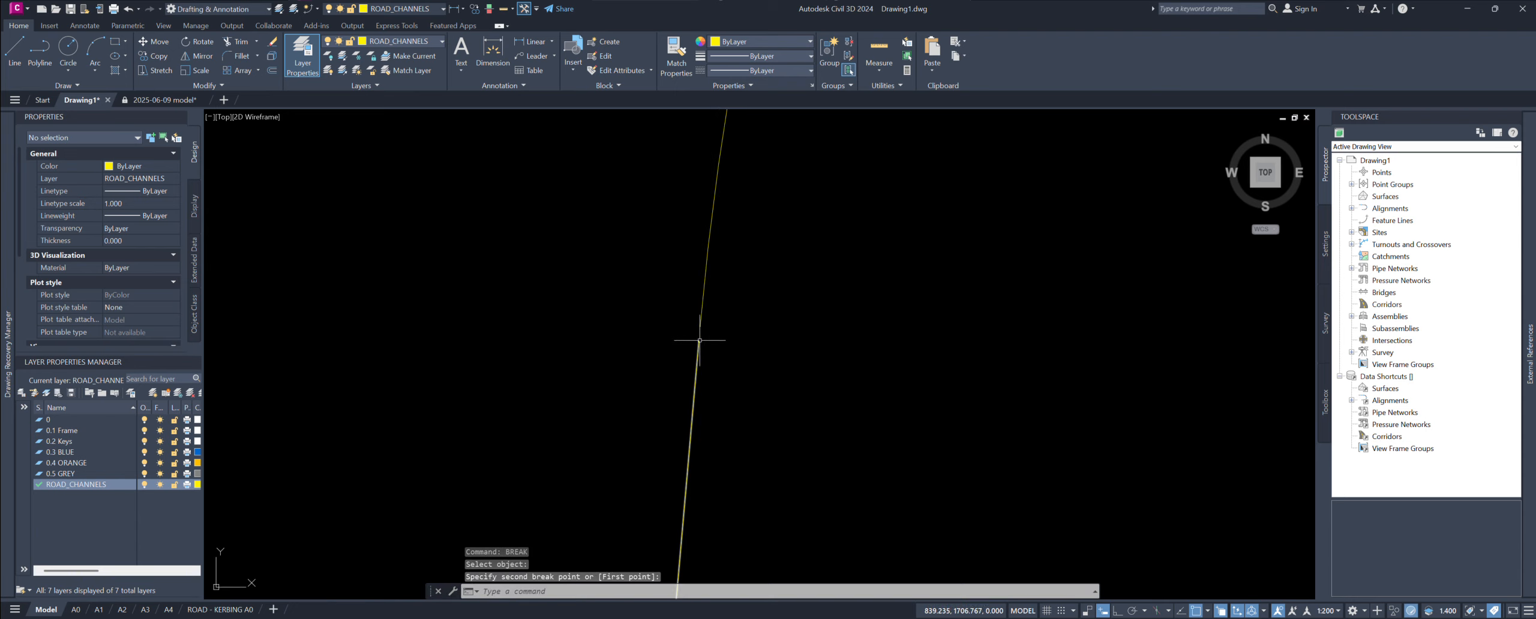
Step: Select the broken edge and the branch's rounded corner polyline, and stretch the edge's end vertex onto the corner's end vertex
{"action": "left_click", "coordinate": [698, 353]}
{"action": "left_click", "coordinate": [701, 317]}
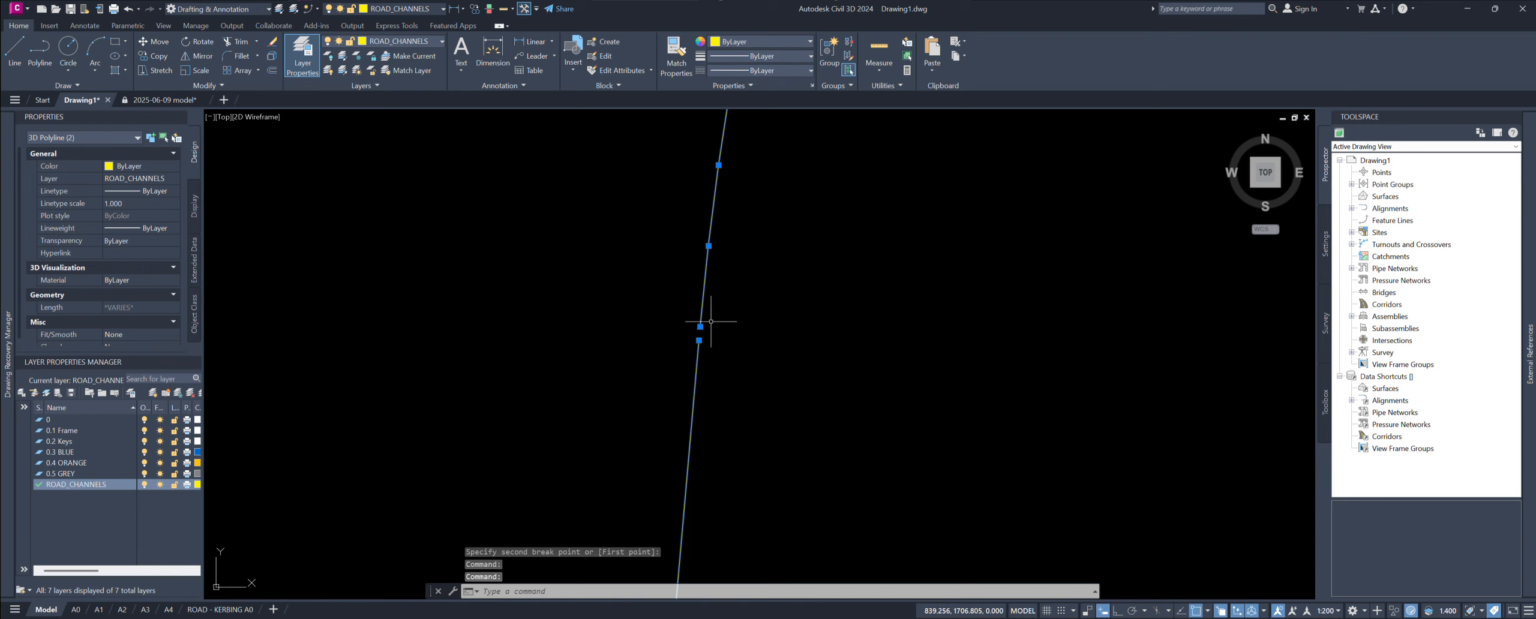
{"action": "mouse_move", "coordinate": [700, 327]}
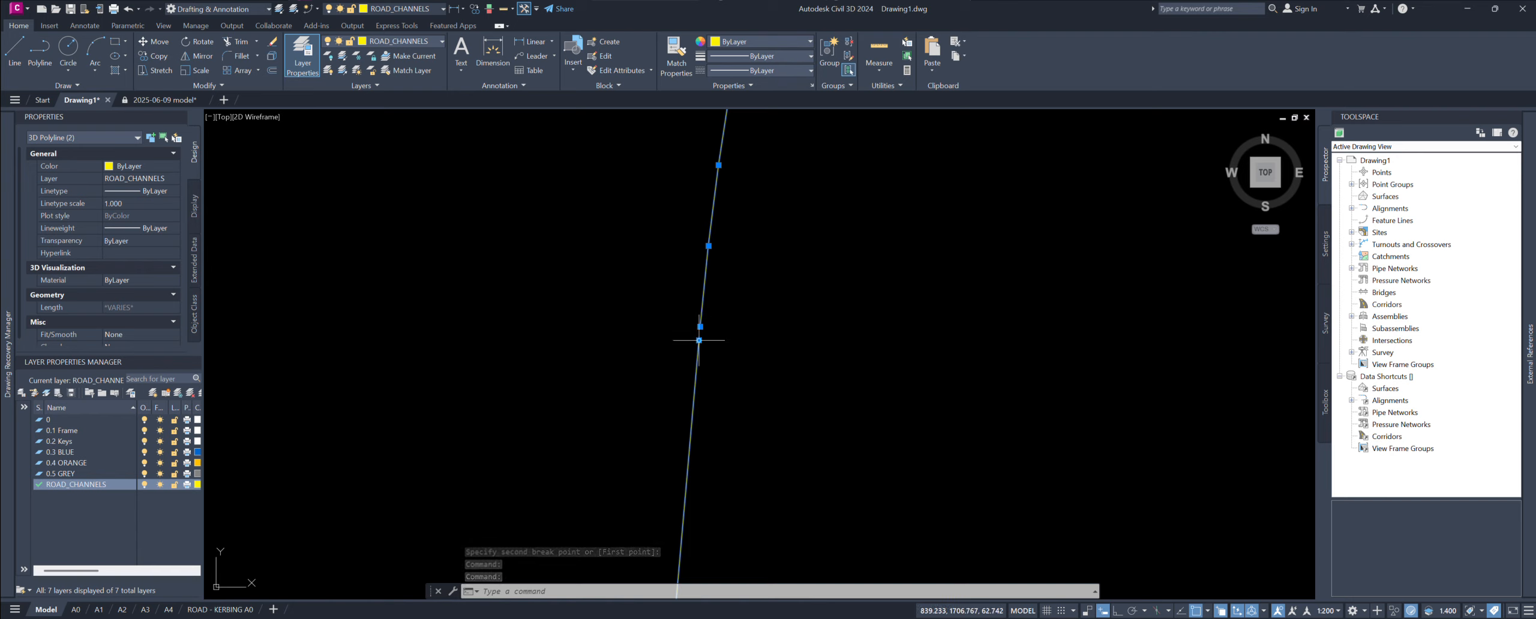
{"action": "middle_click_drag", "start_coordinate": [766, 279], "coordinate": [764, 302]}
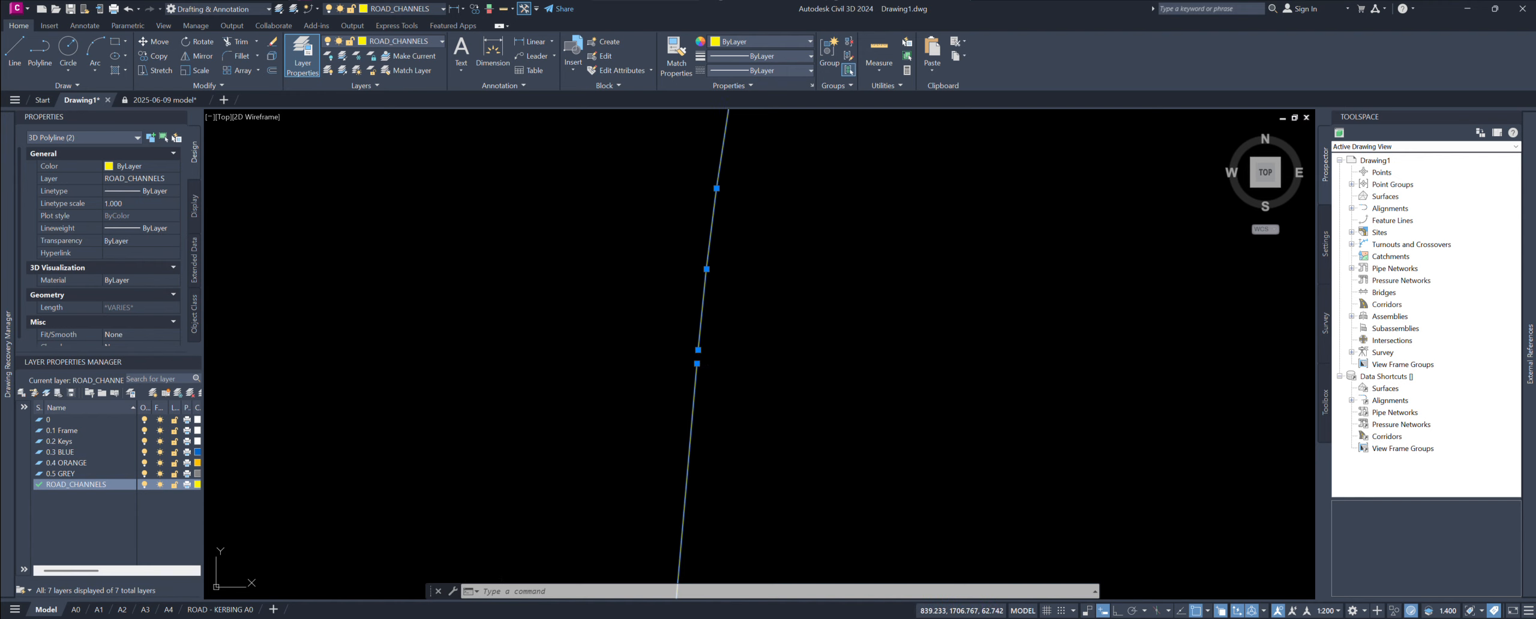
{"action": "left_click", "coordinate": [696, 364]}
{"action": "left_click", "coordinate": [698, 349]}
Step: Join the curved road's eastern edge with the branch's rounded corner into one 3D polyline and select it to check its extent
{"action": "scroll", "coordinate": [821, 363], "scroll_direction": "down", "scroll_amount": 8}
{"action": "mouse_move", "coordinate": [792, 284]}
{"action": "middle_mouse_down"}
{"action": "mouse_move", "coordinate": [821, 363]}
{"action": "mouse_move", "coordinate": [843, 354]}
{"action": "middle_mouse_up"}
{"action": "scroll", "coordinate": [821, 363], "scroll_direction": "down", "scroll_amount": 2}
{"action": "type", "text": "j"}
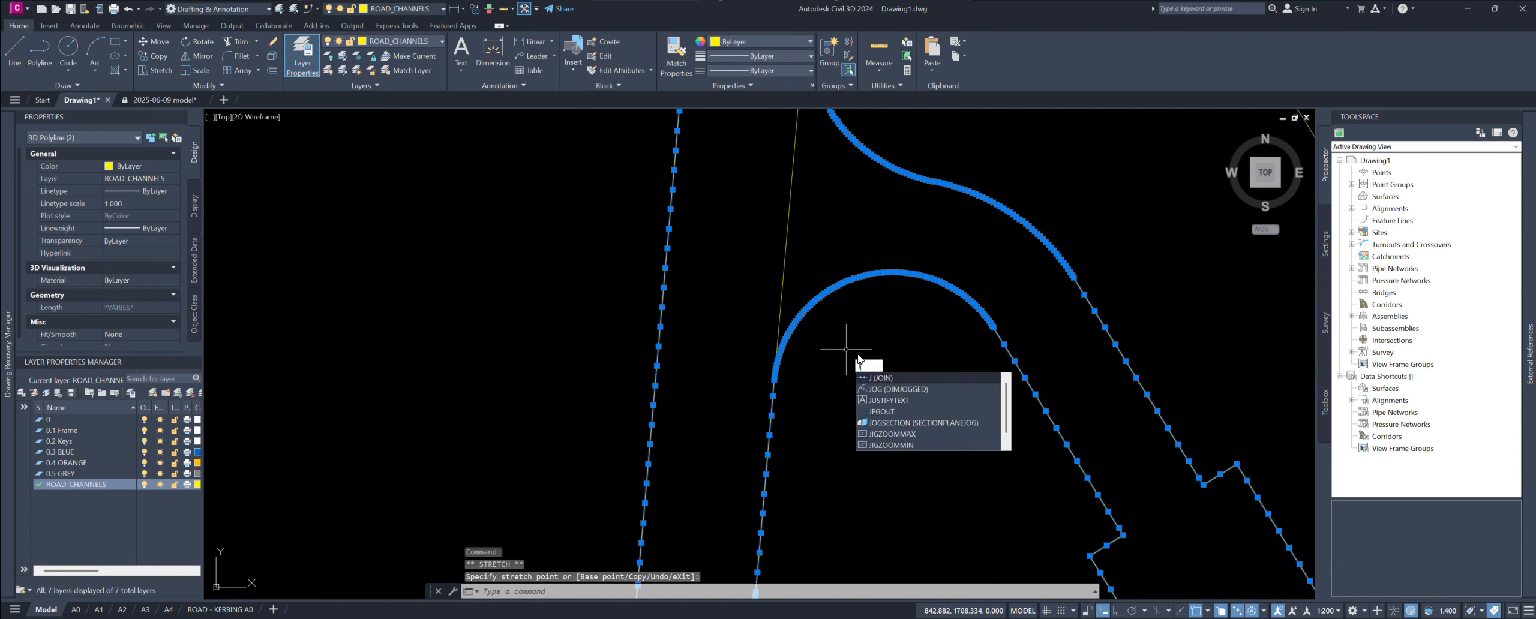
{"action": "key", "text": "Return"}
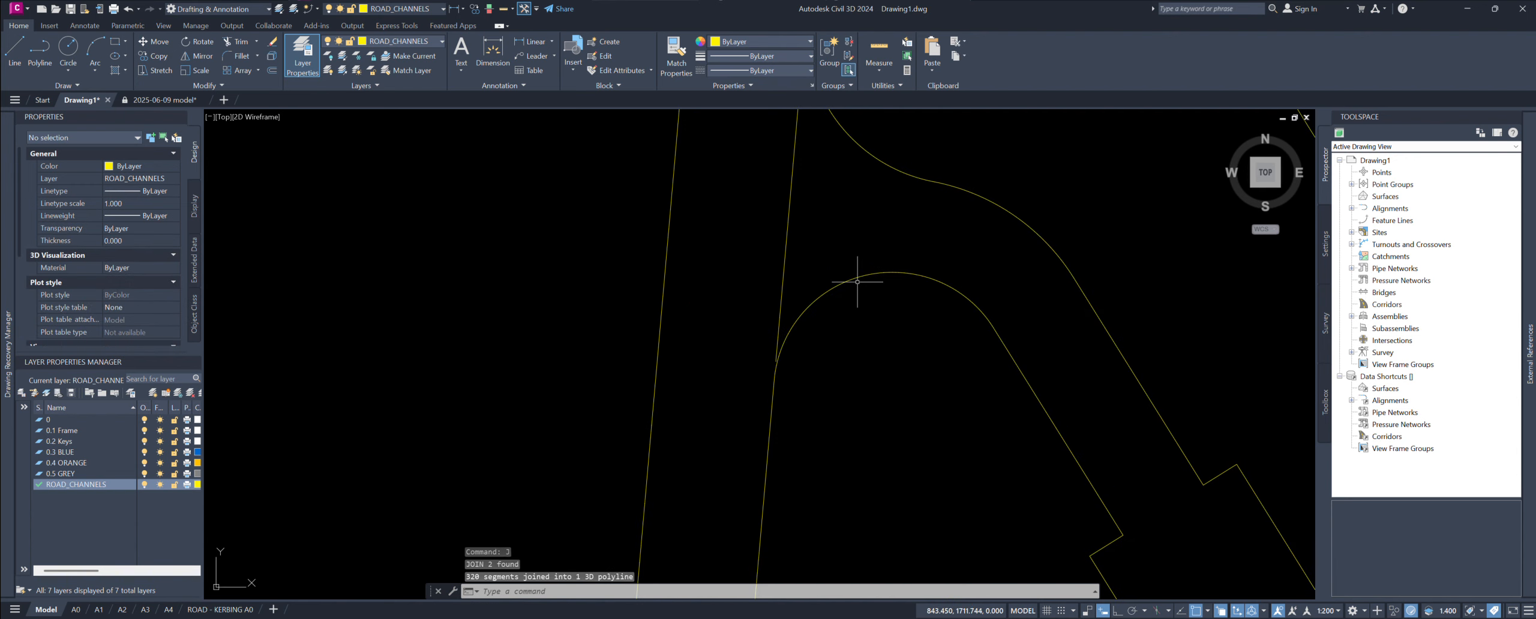
{"action": "left_click", "coordinate": [857, 282]}
{"action": "scroll", "coordinate": [856, 281], "scroll_direction": "down", "scroll_amount": 4}
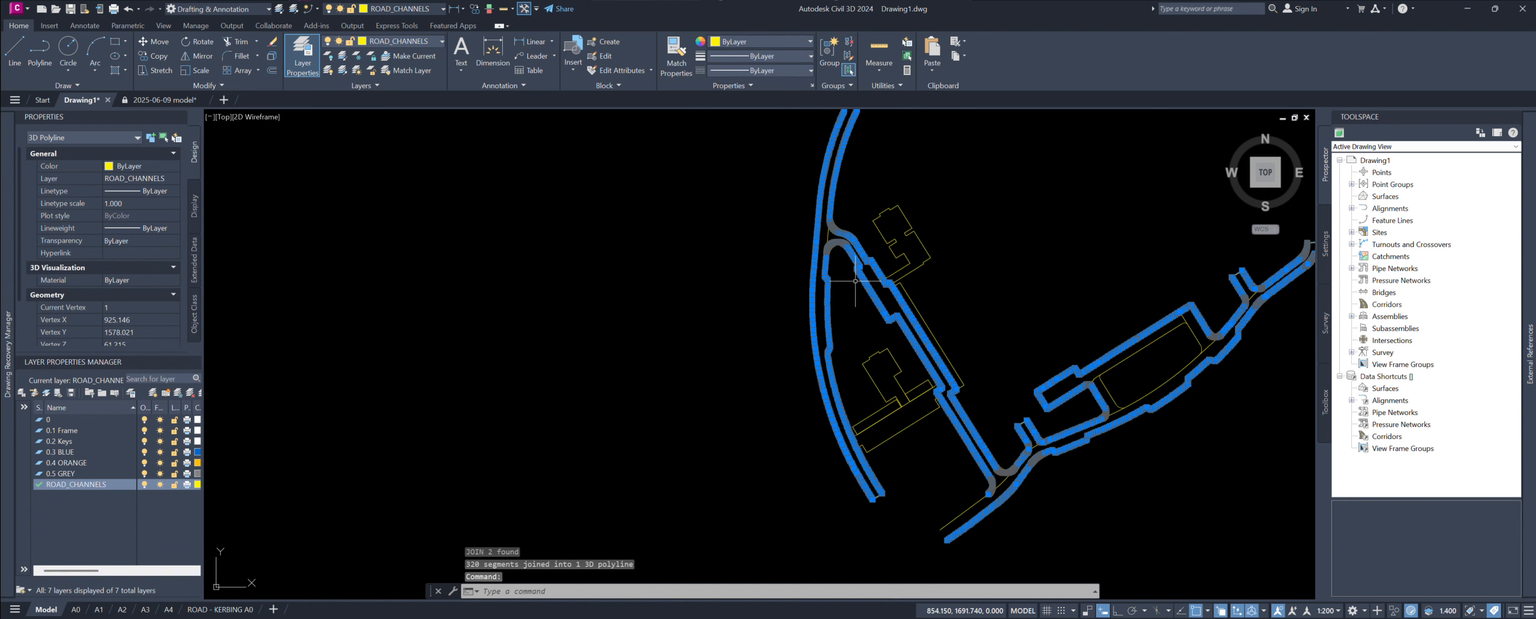
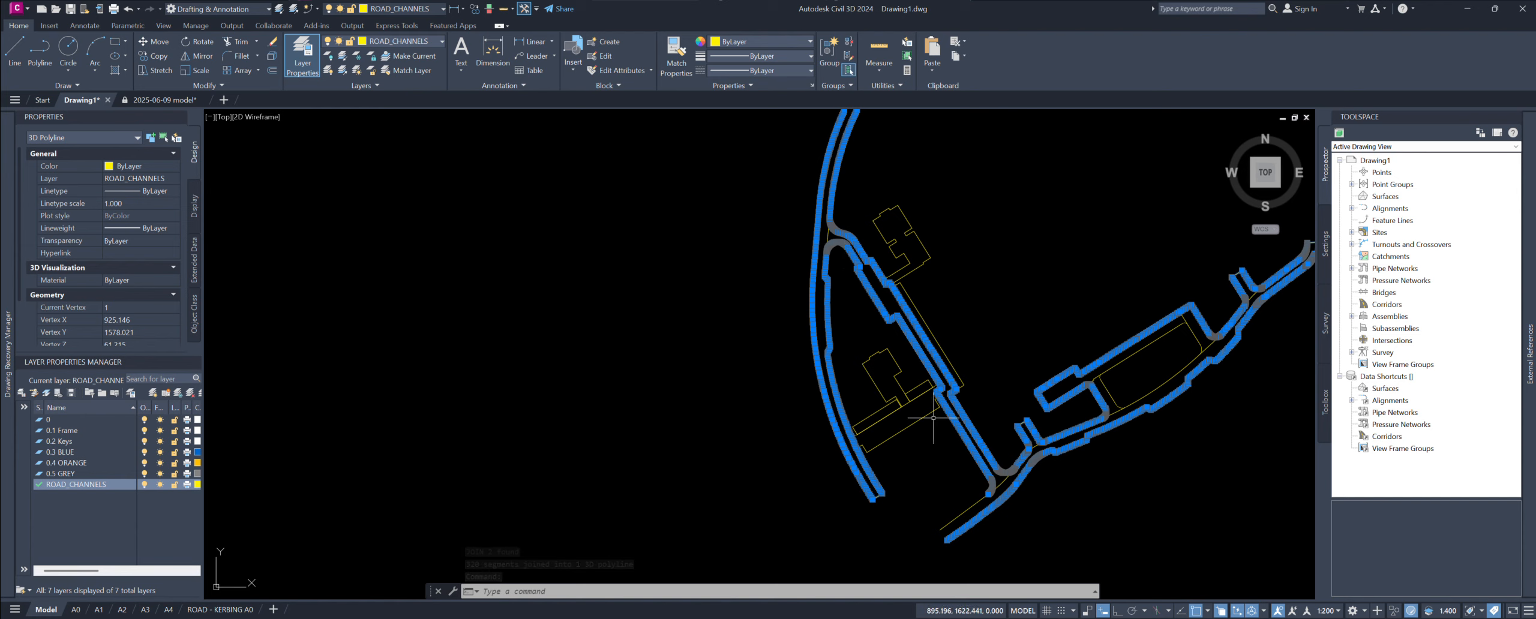
Step: Break the southern road's northern edge polyline across the branch road's mouth, just beyond the end of the branch's western rounded corner
{"action": "scroll", "coordinate": [933, 418], "scroll_direction": "up", "scroll_amount": 8}
{"action": "middle_click_drag", "start_coordinate": [929, 425], "coordinate": [830, 431]}
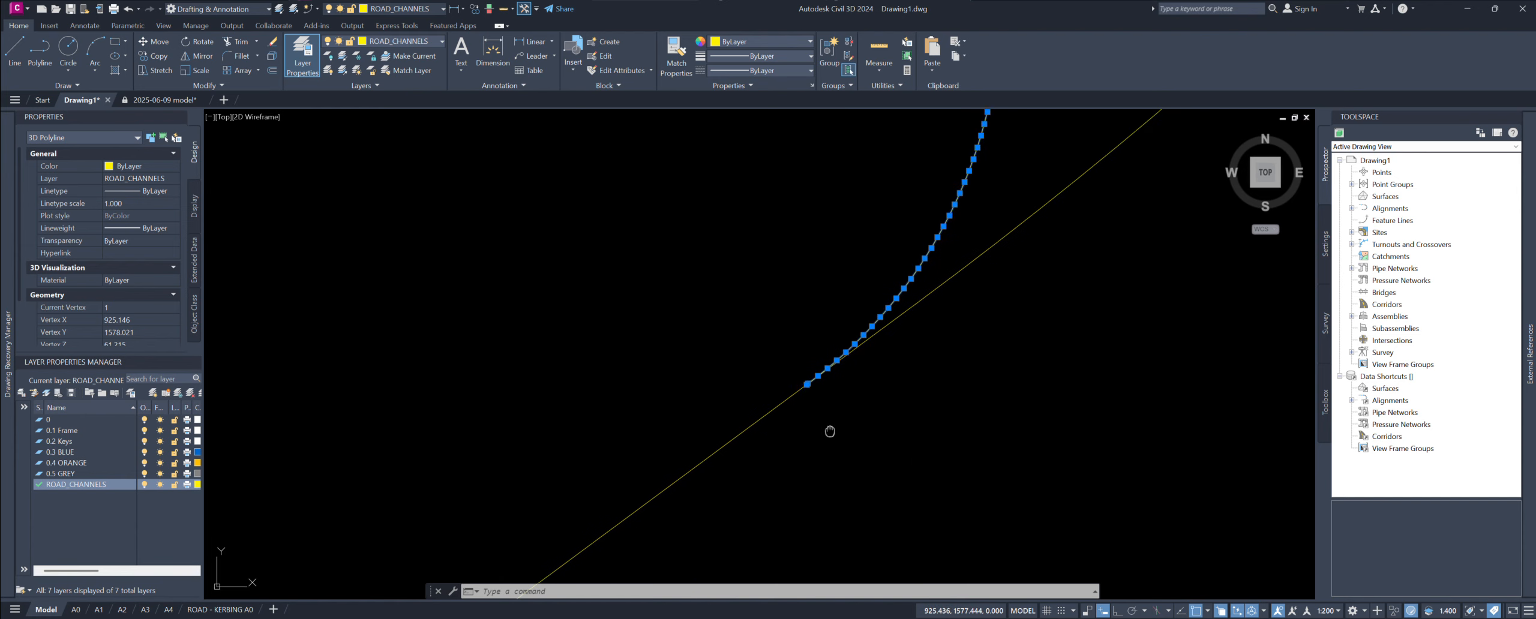
{"action": "scroll", "coordinate": [946, 326], "scroll_direction": "down", "scroll_amount": 3}
{"action": "key", "text": "Escape"}
{"action": "key", "text": "Escape"}
{"action": "left_click", "coordinate": [908, 248]}
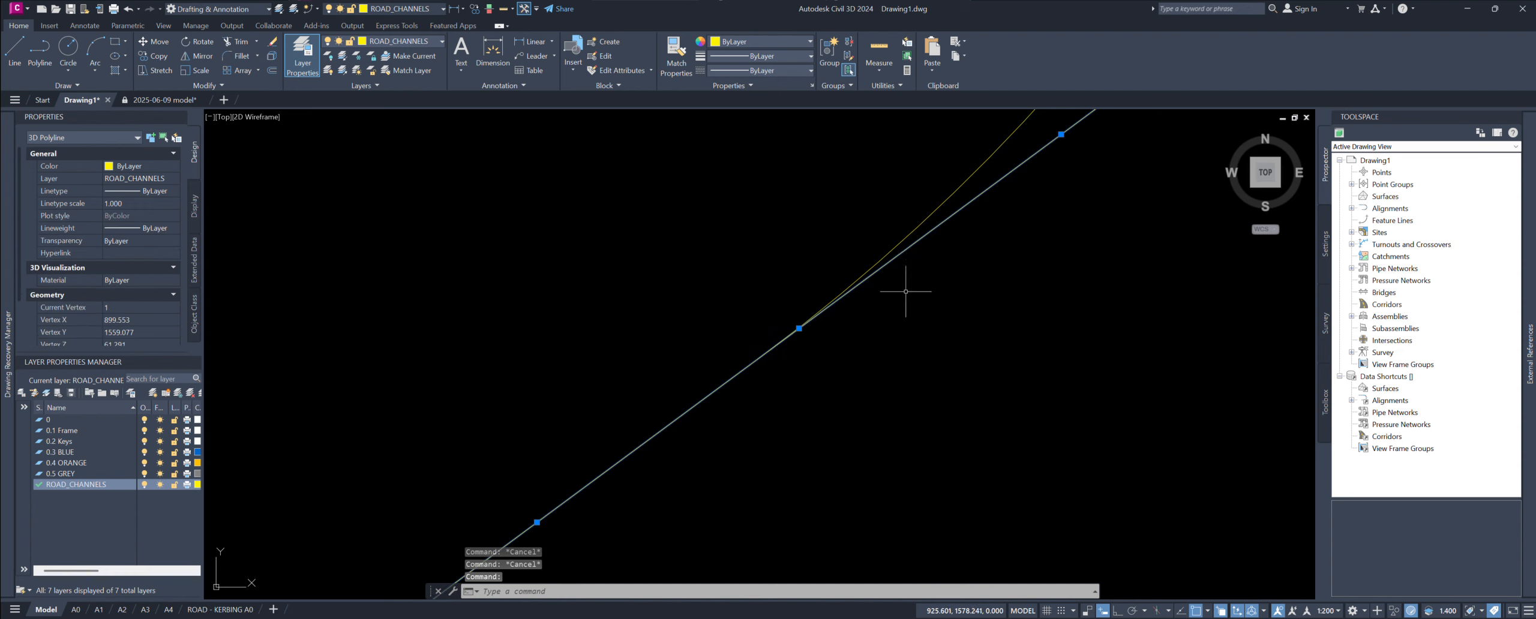
{"action": "middle_click_drag", "start_coordinate": [906, 292], "coordinate": [937, 300]}
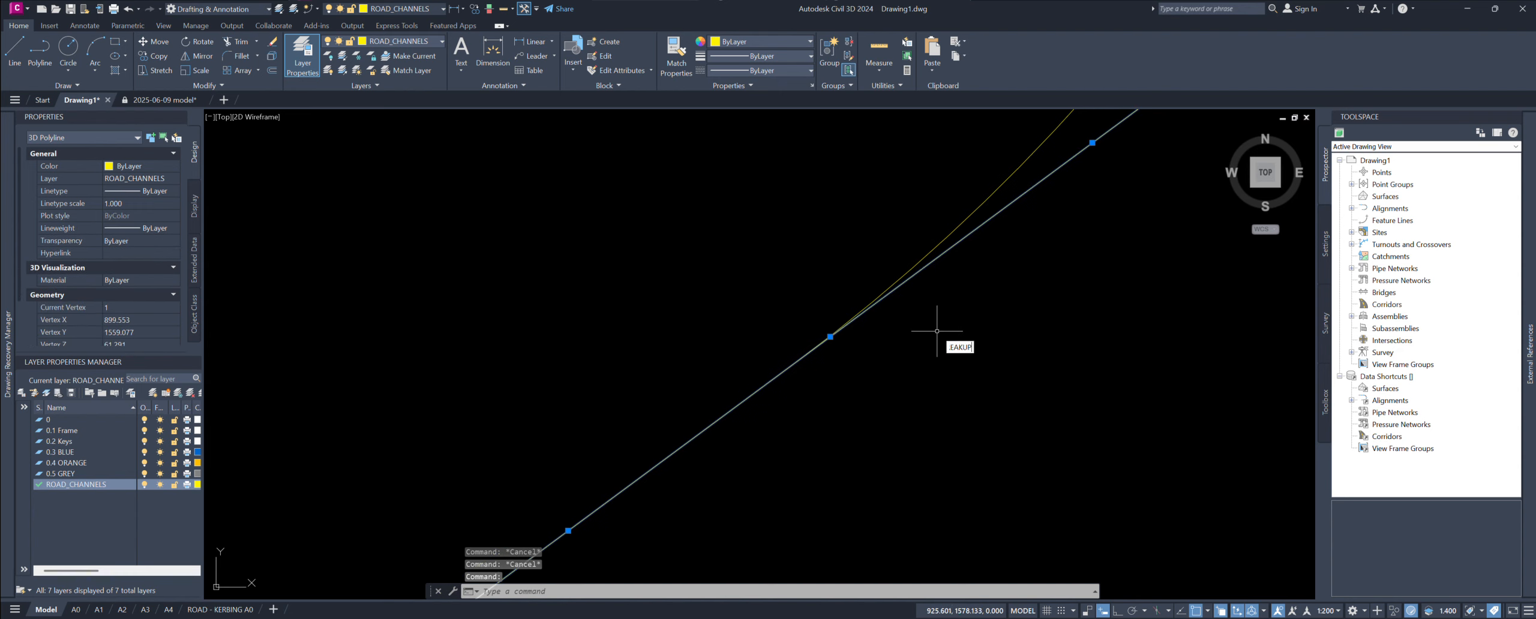
{"action": "left_click", "coordinate": [973, 369]}
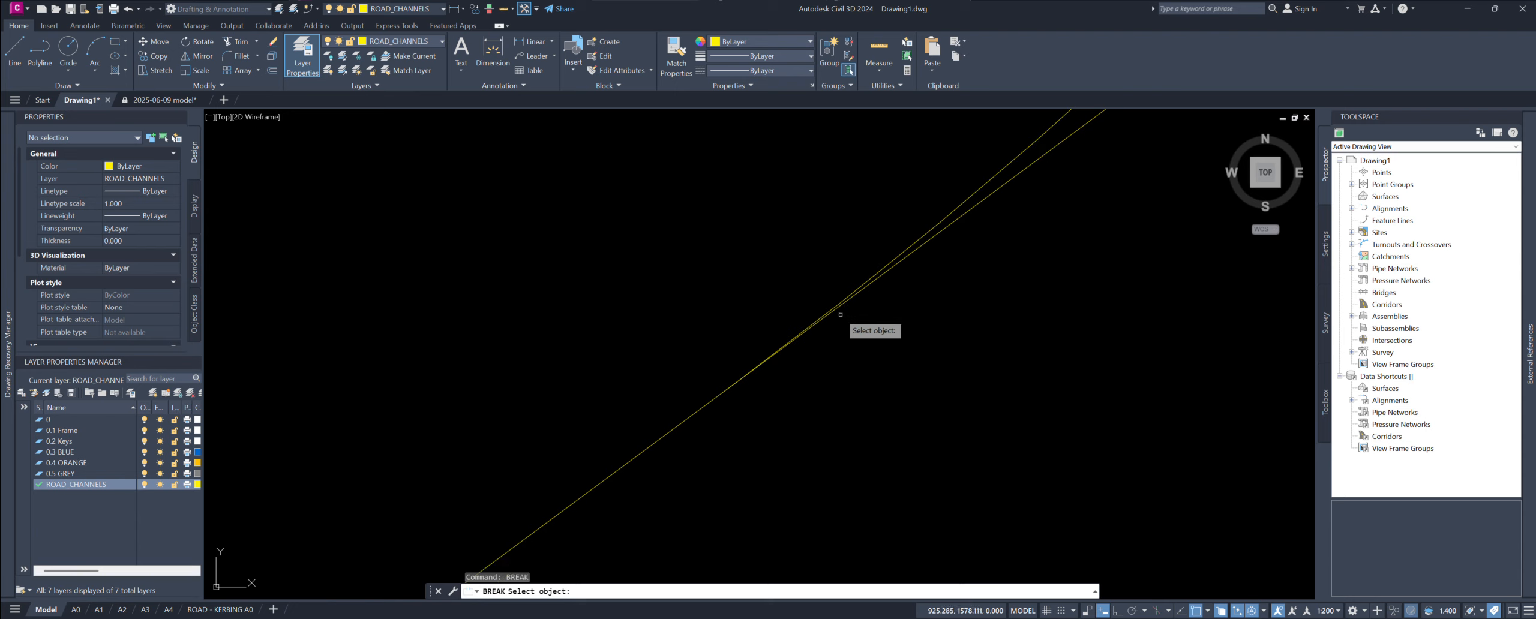
{"action": "left_click", "coordinate": [848, 302]}
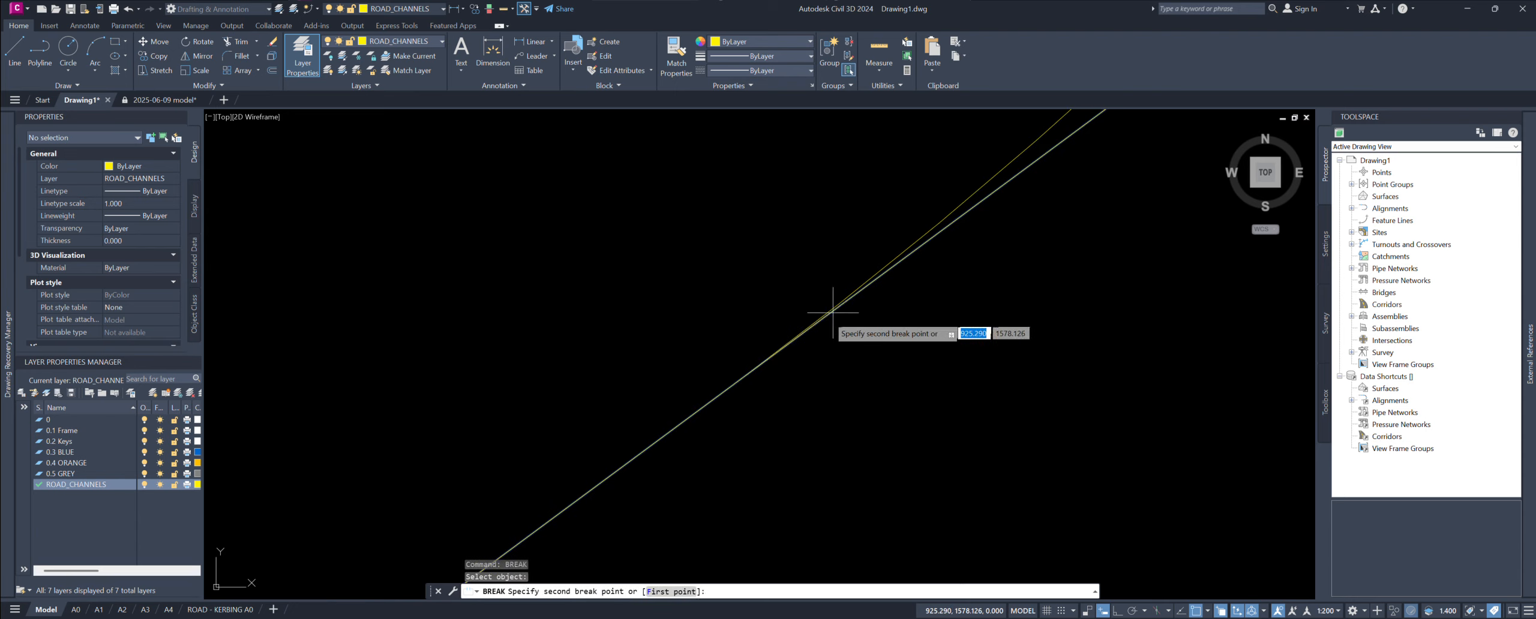
{"action": "left_click", "coordinate": [699, 412]}
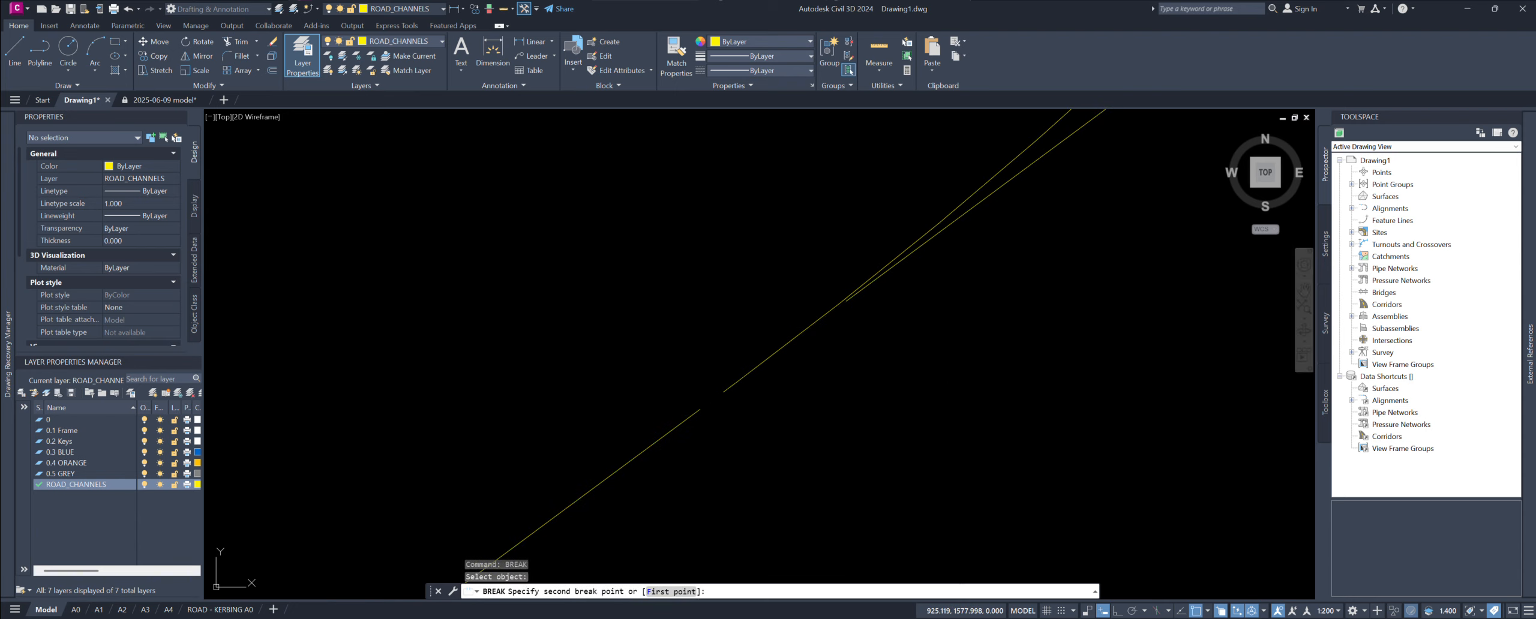
{"action": "left_click", "coordinate": [704, 409]}
Step: Stretch the broken edge's end vertex onto the end vertex of the western rounded corner and join both into one 3D polyline
{"action": "left_click", "coordinate": [689, 411]}
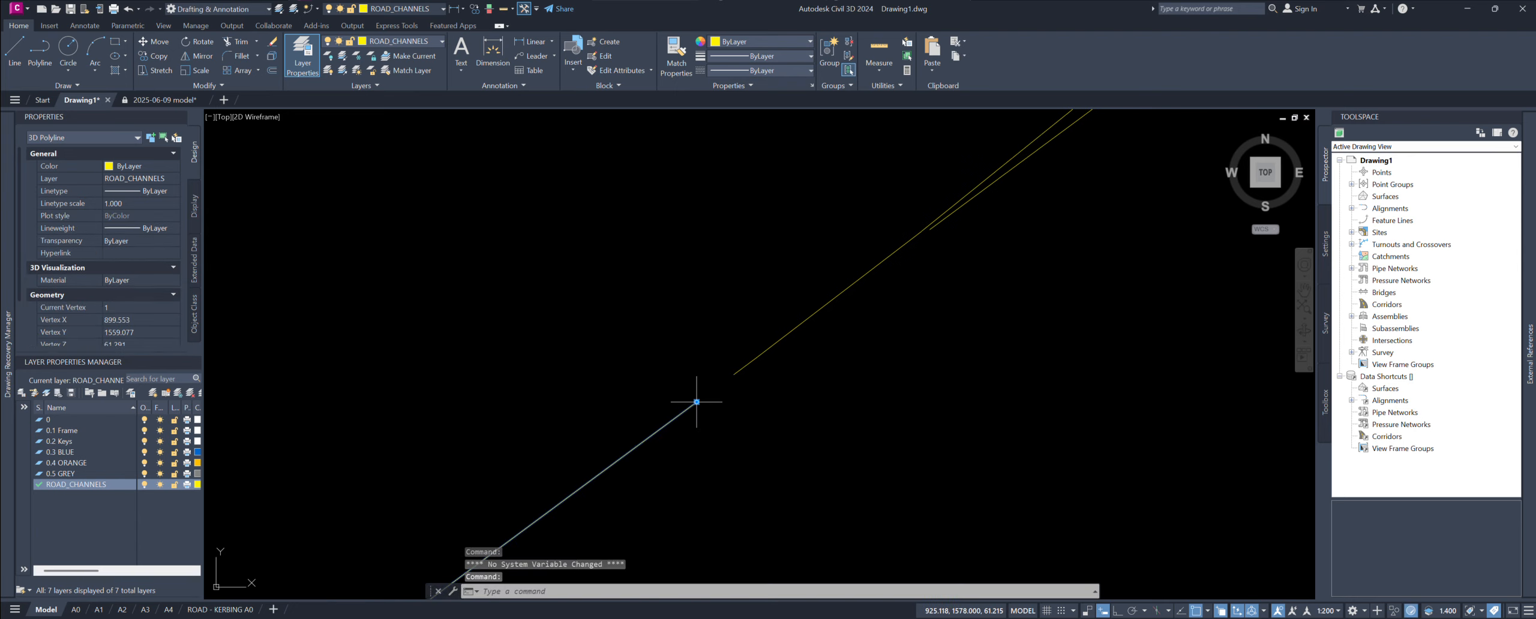
{"action": "left_click", "coordinate": [696, 402]}
{"action": "left_click", "coordinate": [734, 375]}
{"action": "left_click", "coordinate": [755, 358]}
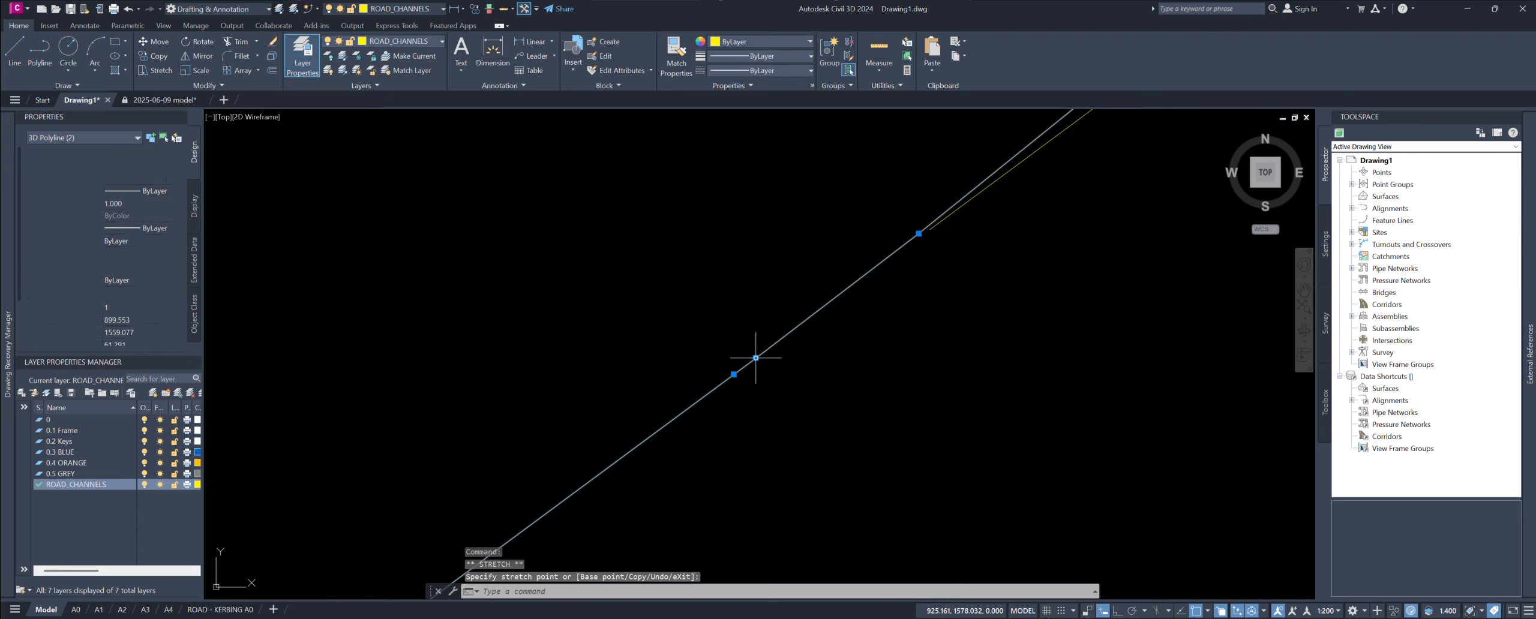
{"action": "middle_click_drag", "start_coordinate": [766, 414], "coordinate": [774, 425]}
{"action": "type", "text": "j"}
{"action": "key", "text": "Return"}
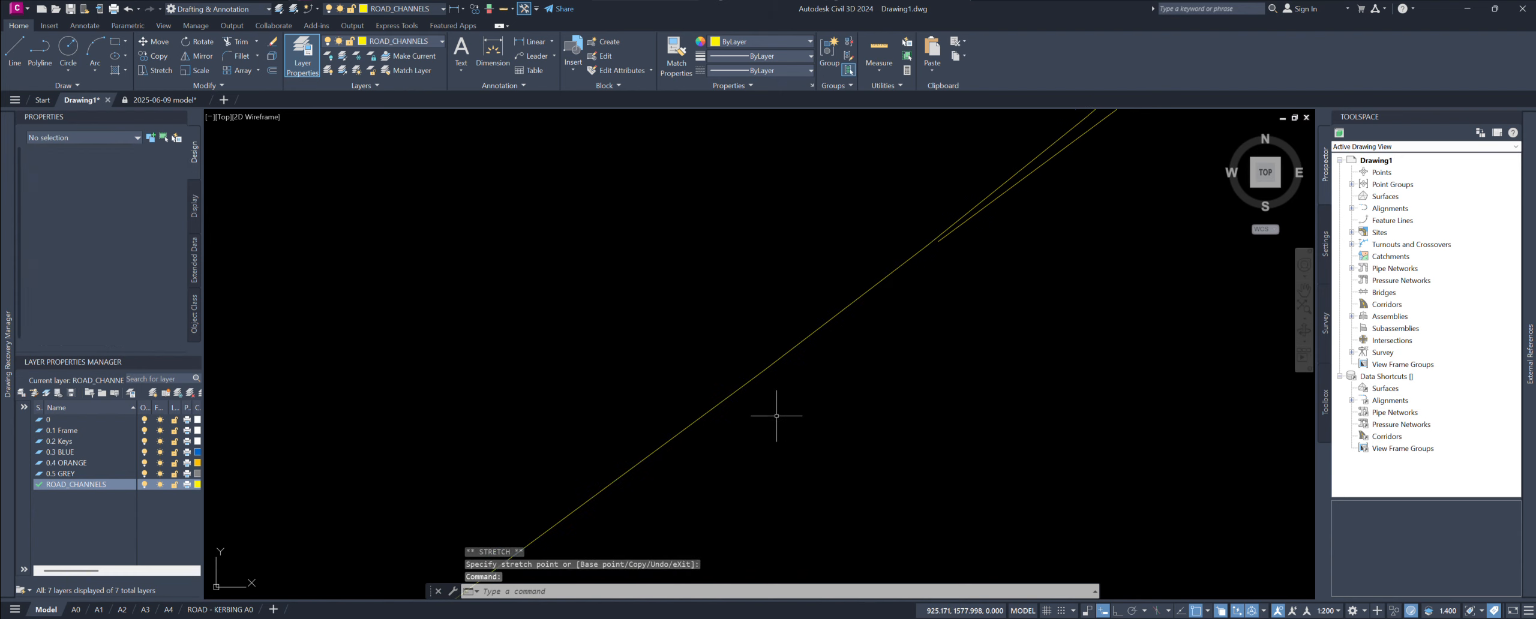
Step: Select the joined channel polyline and examine its extent across the whole road layout
{"action": "scroll", "coordinate": [775, 402], "scroll_direction": "down", "scroll_amount": 2}
{"action": "left_click", "coordinate": [777, 377]}
{"action": "scroll", "coordinate": [777, 378], "scroll_direction": "down", "scroll_amount": 15}
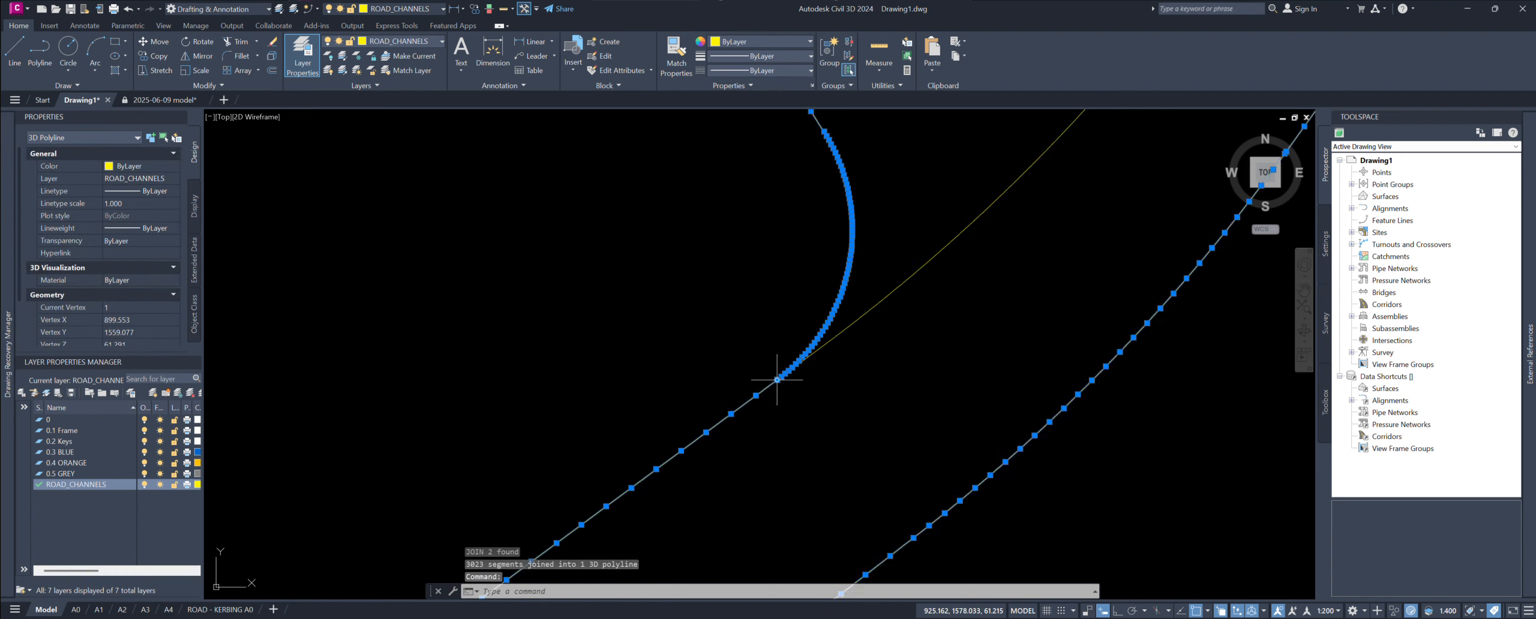
{"action": "middle_click_drag", "start_coordinate": [811, 402], "coordinate": [804, 451]}
{"action": "scroll", "coordinate": [803, 451], "scroll_direction": "down", "scroll_amount": 2}
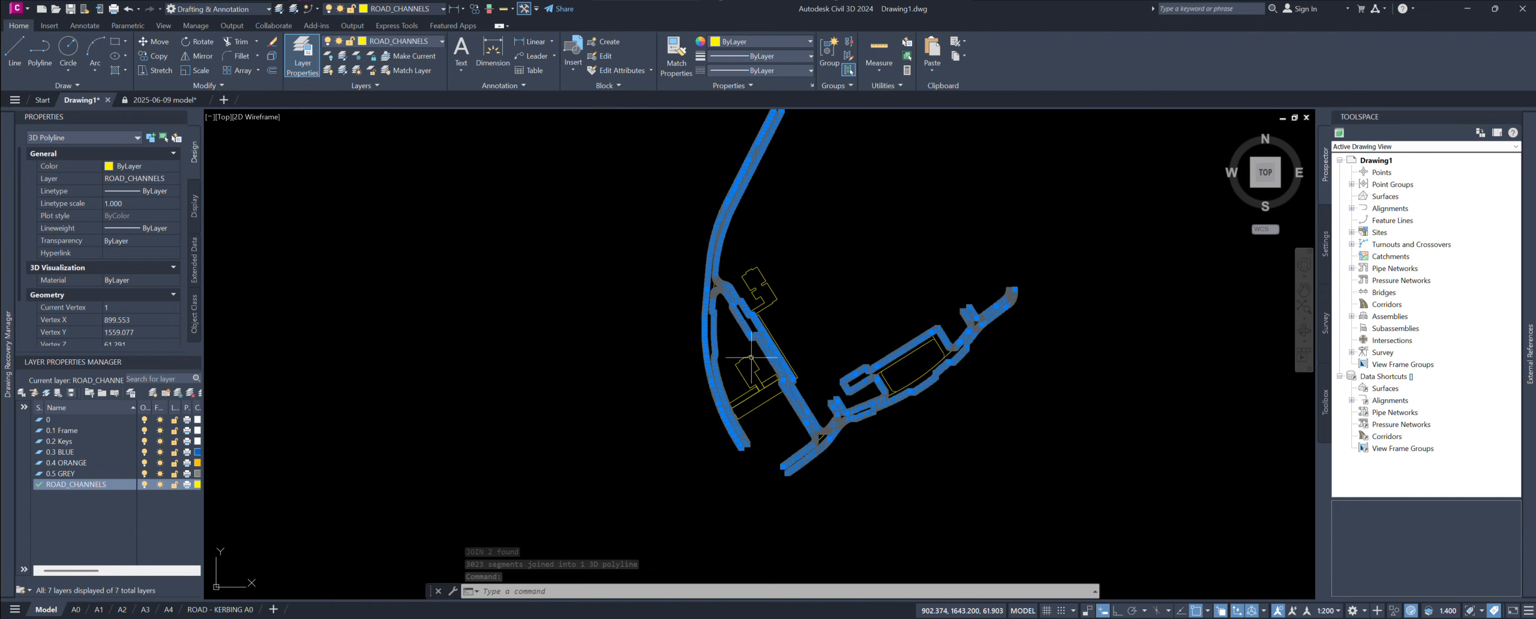
{"action": "scroll", "coordinate": [840, 425], "scroll_direction": "up", "scroll_amount": 10}
{"action": "key", "text": "Escape"}
{"action": "key", "text": "Escape"}
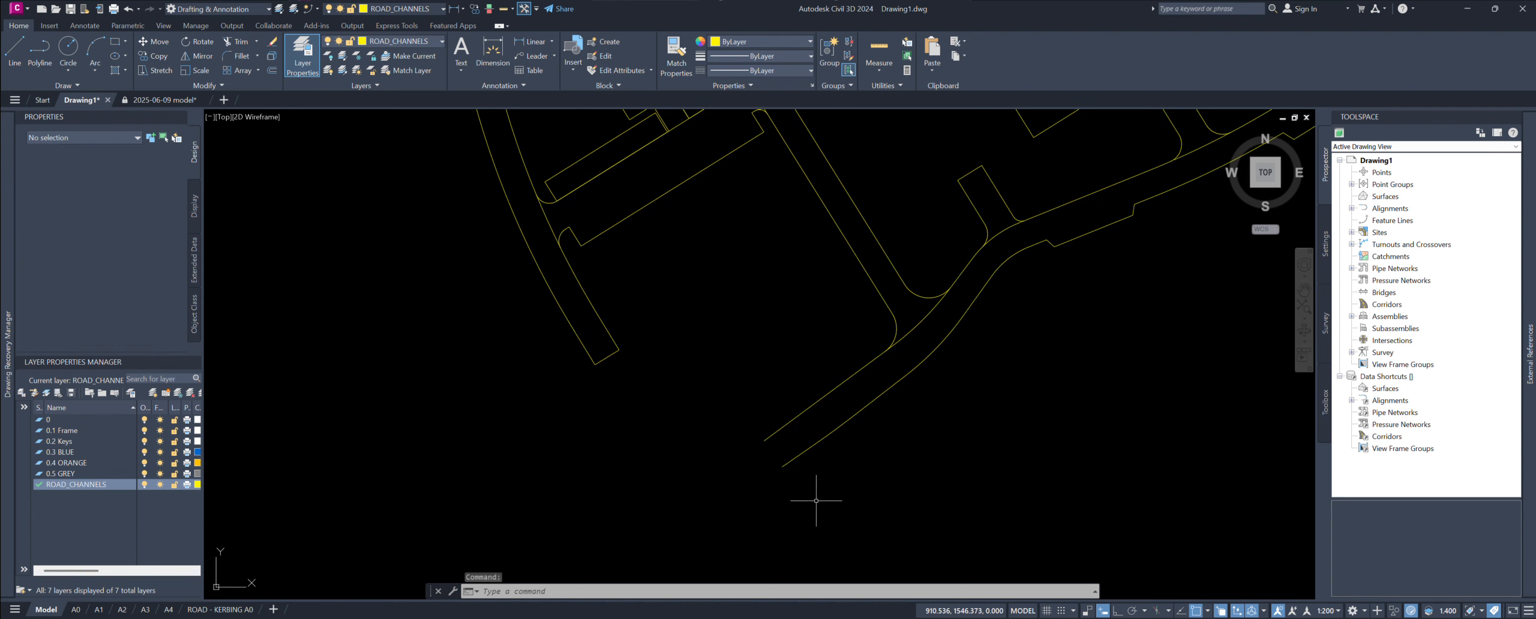
Step: Draw a line across the open southwestern end of the southern road, connecting the end points of its two edges
{"action": "middle_click_drag", "start_coordinate": [823, 502], "coordinate": [855, 483]}
{"action": "key", "text": "Return"}
{"action": "scroll", "coordinate": [774, 469], "scroll_direction": "up", "scroll_amount": 3}
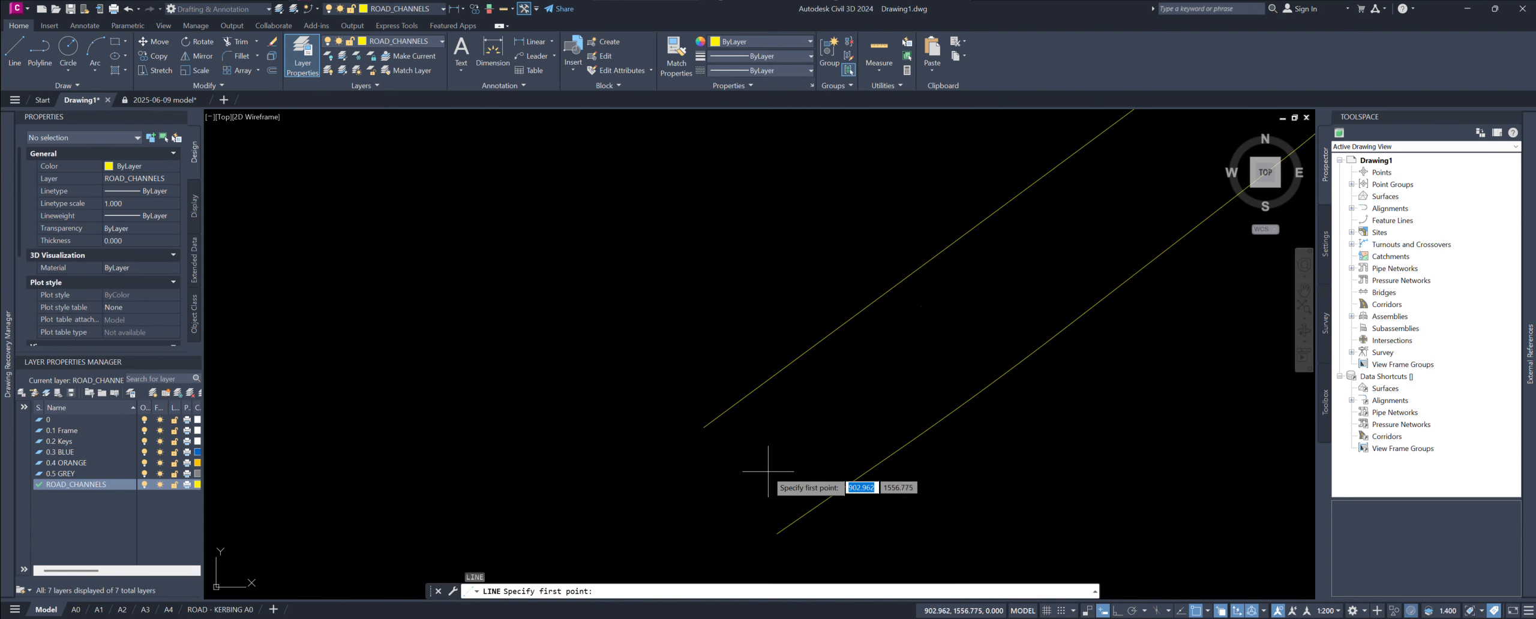
{"action": "left_click", "coordinate": [703, 427]}
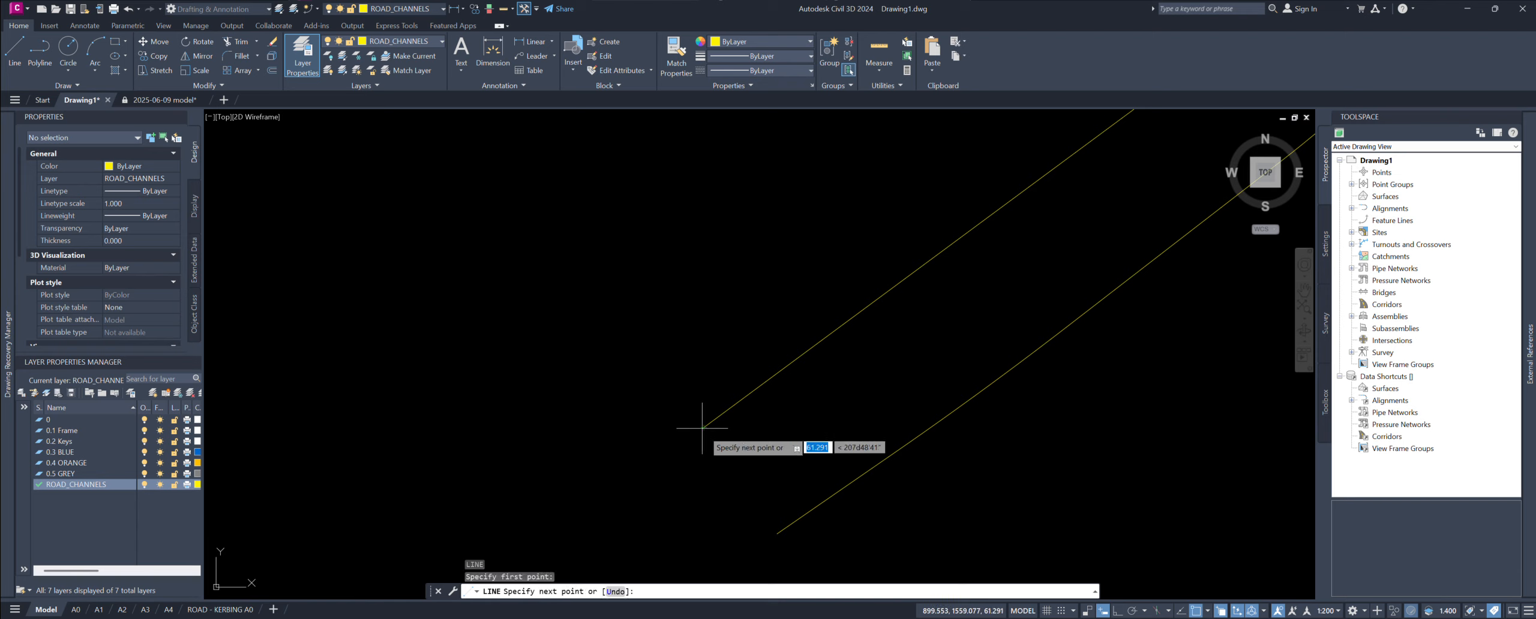
{"action": "left_click", "coordinate": [777, 531]}
{"action": "key", "text": "Return"}
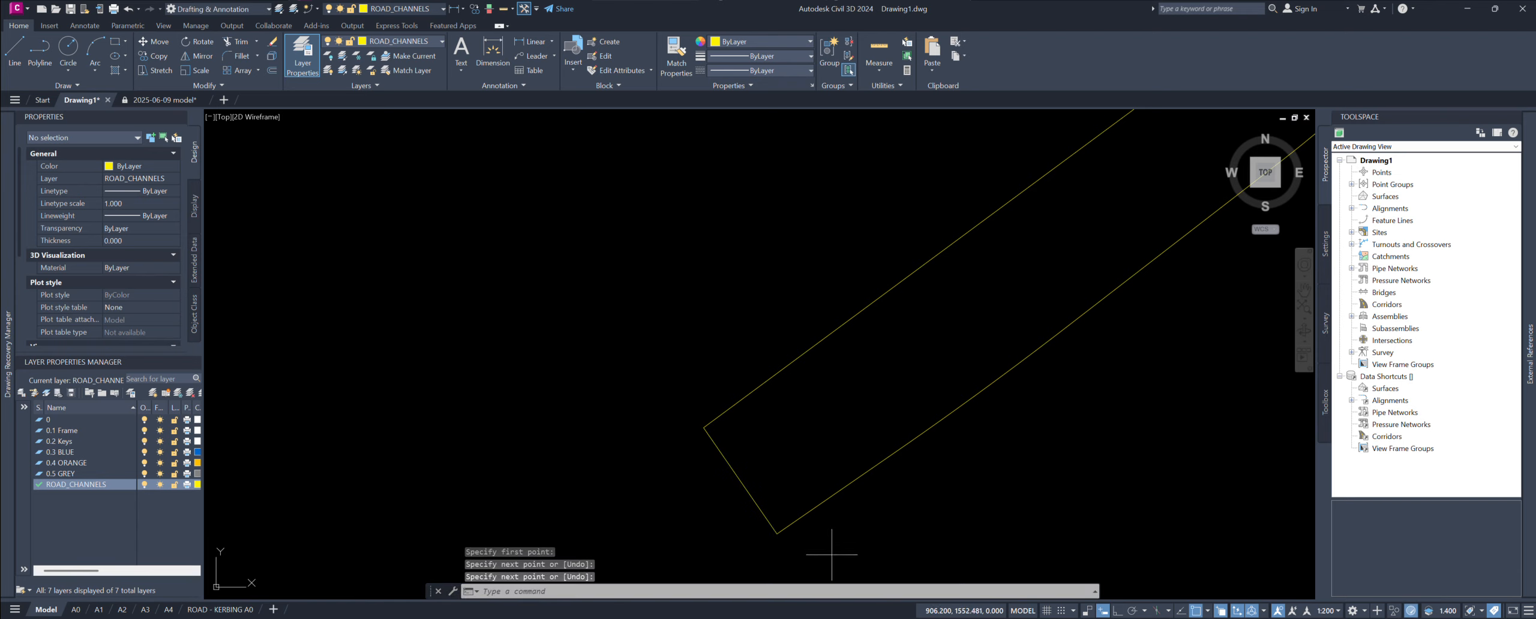
Step: Join the southwestern closing line with the road channel boundary into one 3D polyline
{"action": "left_click", "coordinate": [831, 555]}
{"action": "left_click", "coordinate": [610, 333]}
{"action": "scroll", "coordinate": [611, 333], "scroll_direction": "down", "scroll_amount": 5}
{"action": "scroll", "coordinate": [741, 473], "scroll_direction": "up", "scroll_amount": 2}
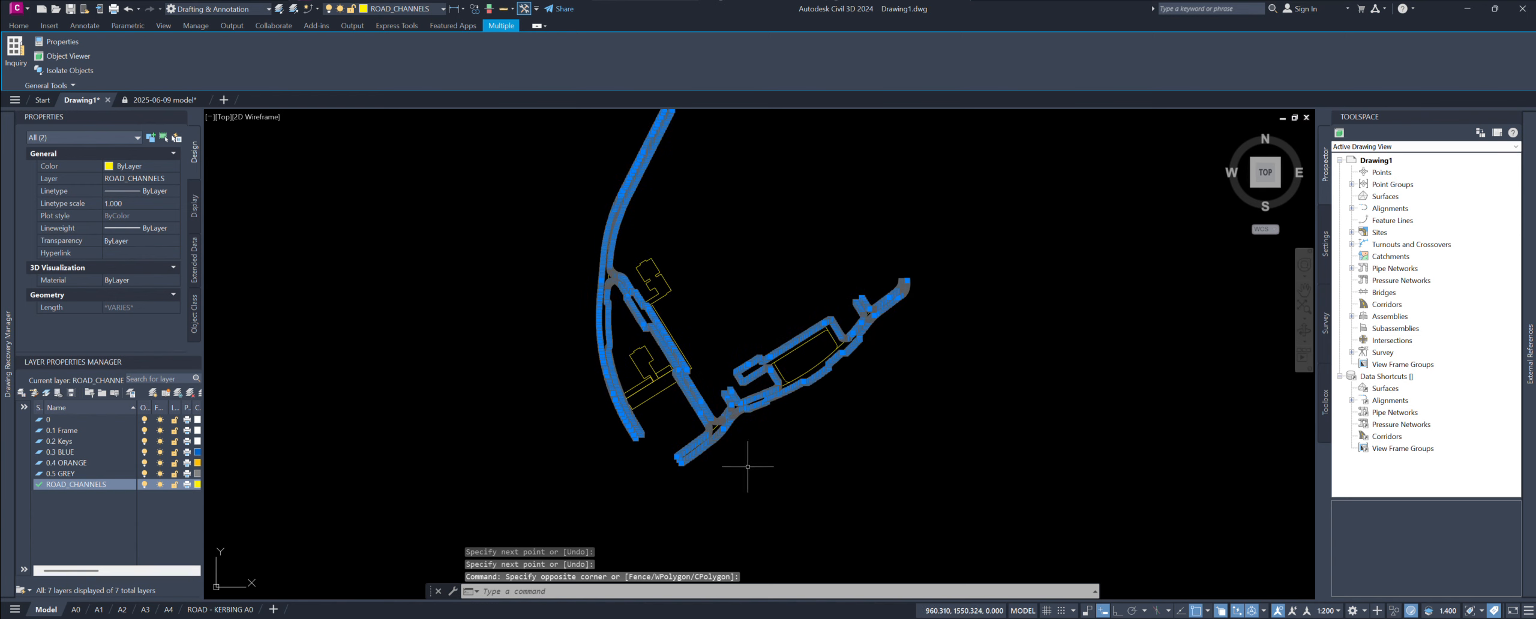
{"action": "type", "text": "j"}
{"action": "key", "text": "Return"}
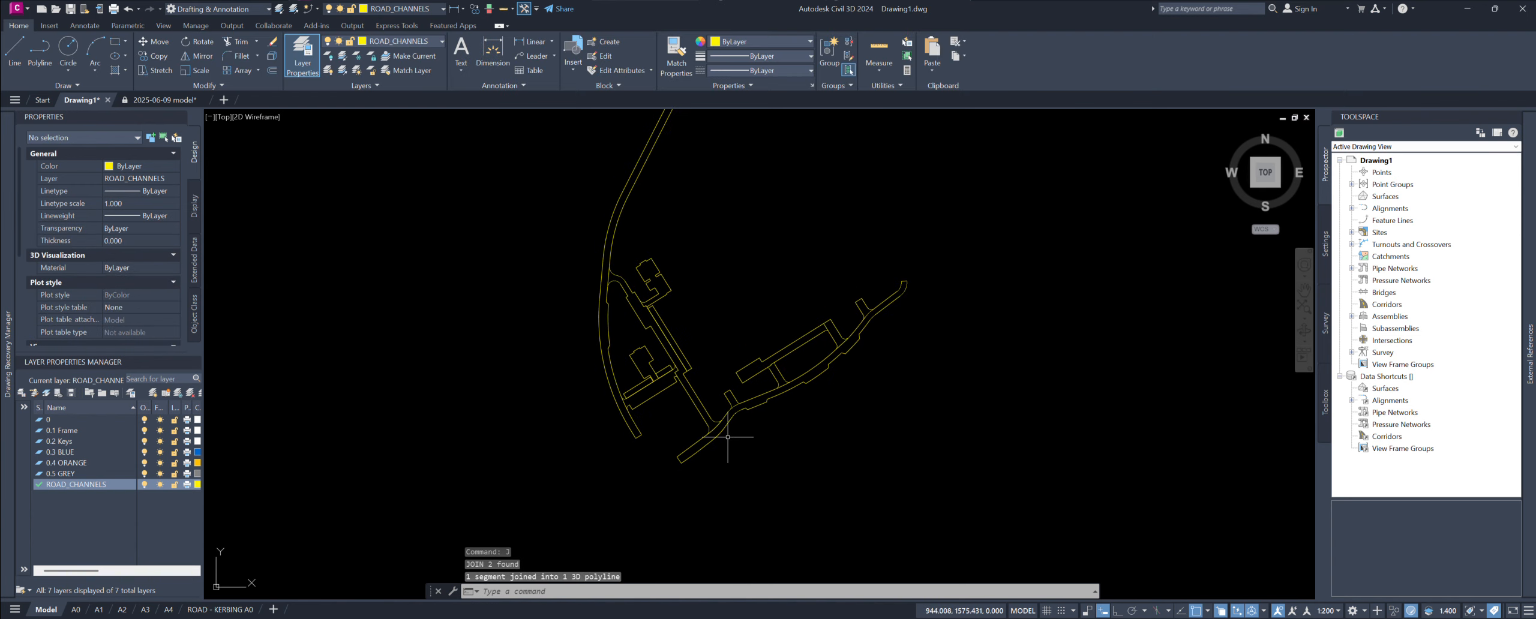
Step: Select the road channel boundary and check that it runs continuously from the northern road to the southern road, then clear the selection
{"action": "left_click", "coordinate": [720, 431]}
{"action": "scroll", "coordinate": [738, 491], "scroll_direction": "down", "scroll_amount": 2}
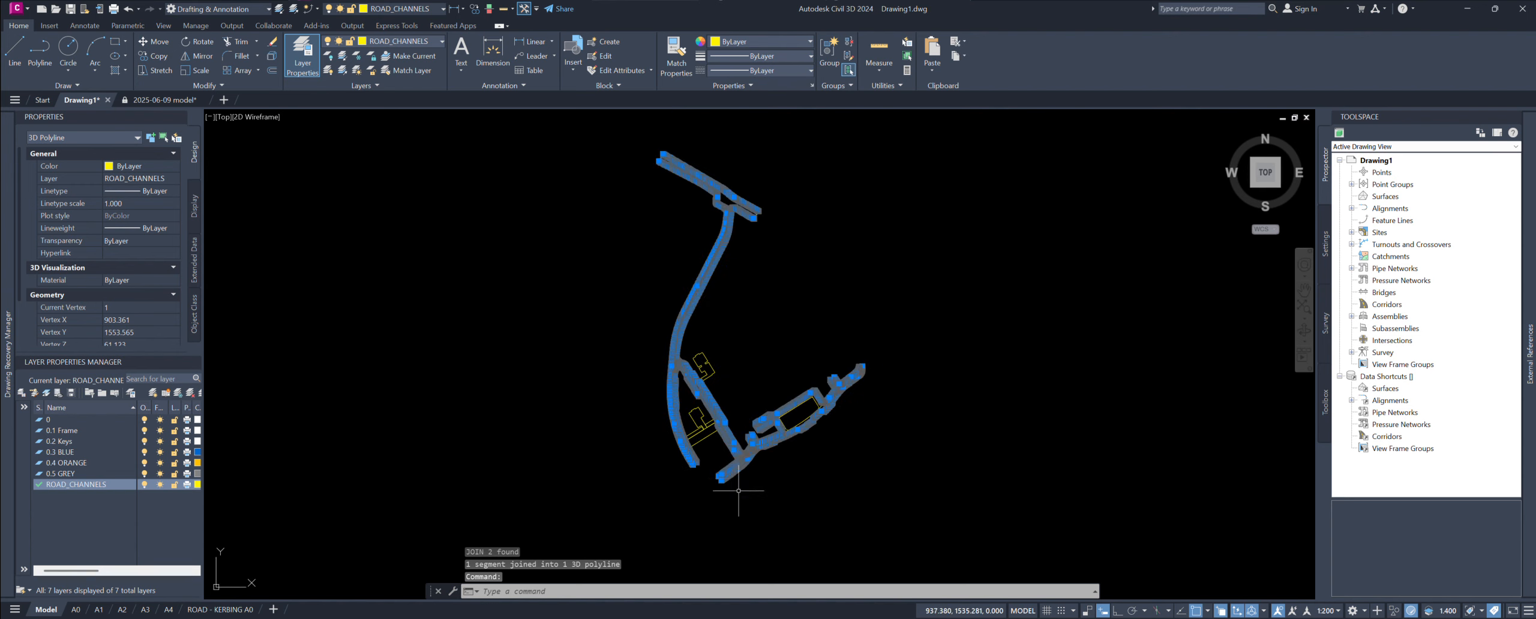
{"action": "scroll", "coordinate": [768, 204], "scroll_direction": "up", "scroll_amount": 8}
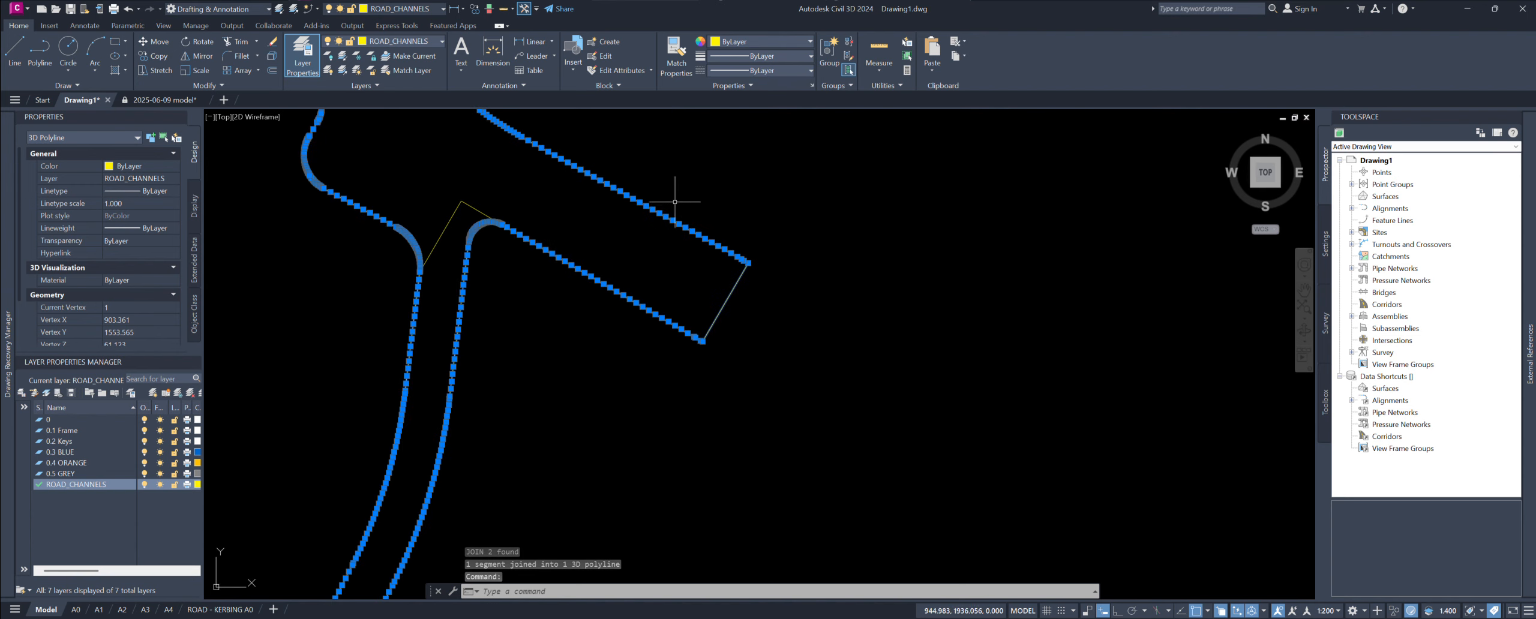
{"action": "scroll", "coordinate": [532, 332], "scroll_direction": "down", "scroll_amount": 6}
{"action": "scroll", "coordinate": [689, 246], "scroll_direction": "up", "scroll_amount": 5}
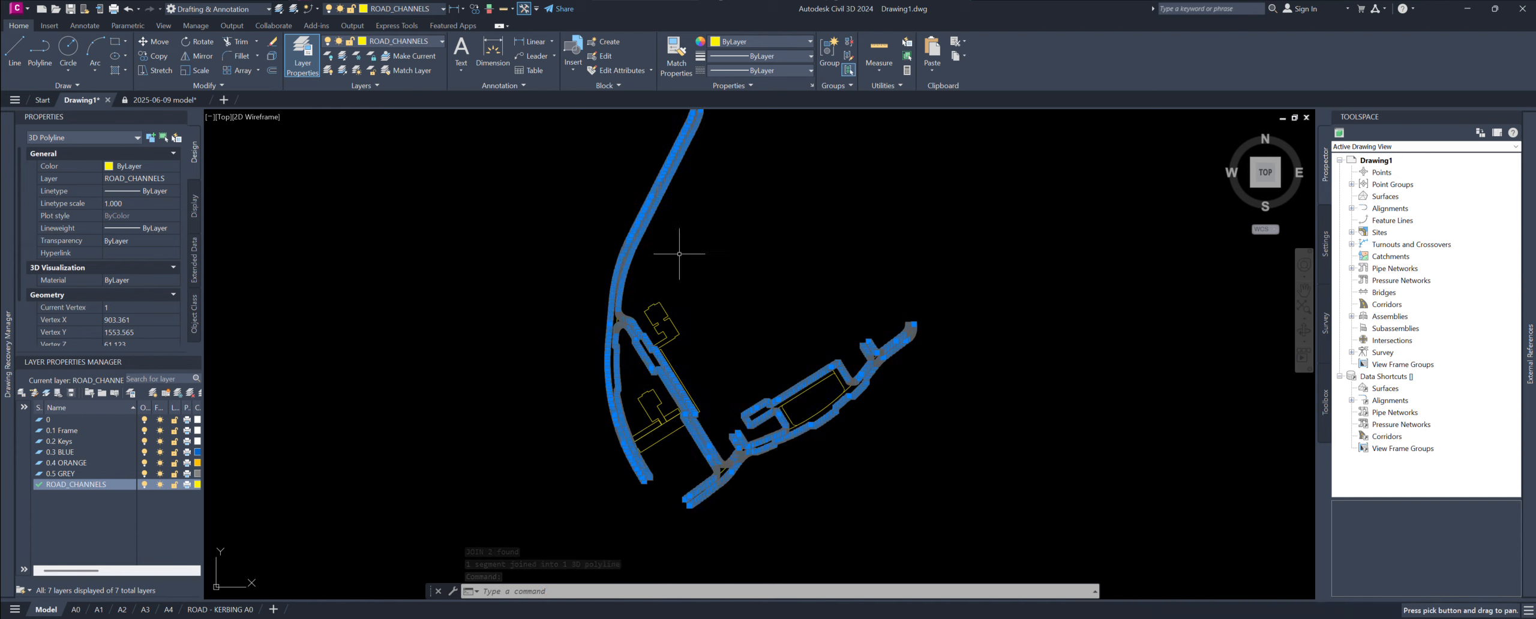
{"action": "middle_click_drag", "start_coordinate": [665, 360], "coordinate": [661, 233]}
{"action": "mouse_move", "coordinate": [680, 423]}
{"action": "middle_mouse_down"}
{"action": "mouse_move", "coordinate": [666, 302]}
{"action": "mouse_move", "coordinate": [686, 386]}
{"action": "middle_mouse_up"}
{"action": "scroll", "coordinate": [671, 293], "scroll_direction": "down", "scroll_amount": 4}
{"action": "scroll", "coordinate": [678, 324], "scroll_direction": "down", "scroll_amount": 4}
{"action": "key", "text": "Escape"}
{"action": "key", "text": "Escape"}
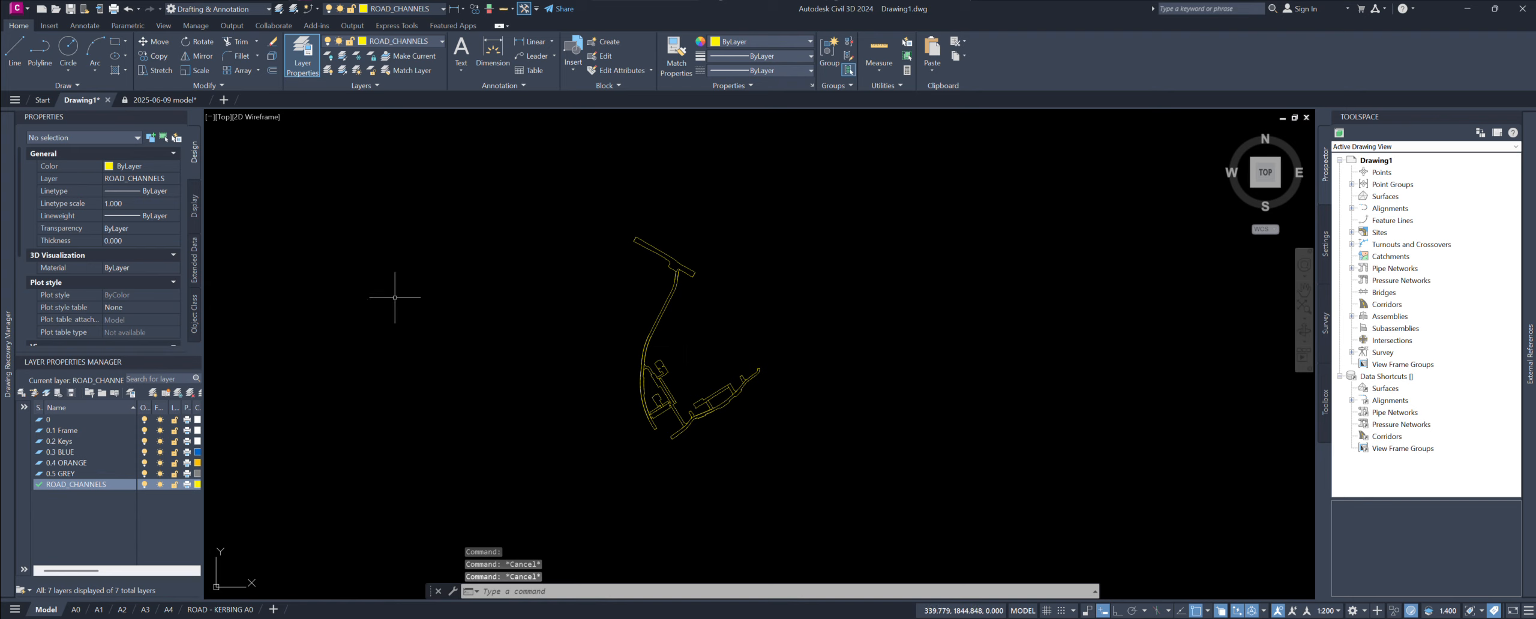
Step: Switch to the 2025-06-09 model drawing and isolate the ROAD_CENTRELINES layer
{"action": "left_click", "coordinate": [155, 100]}
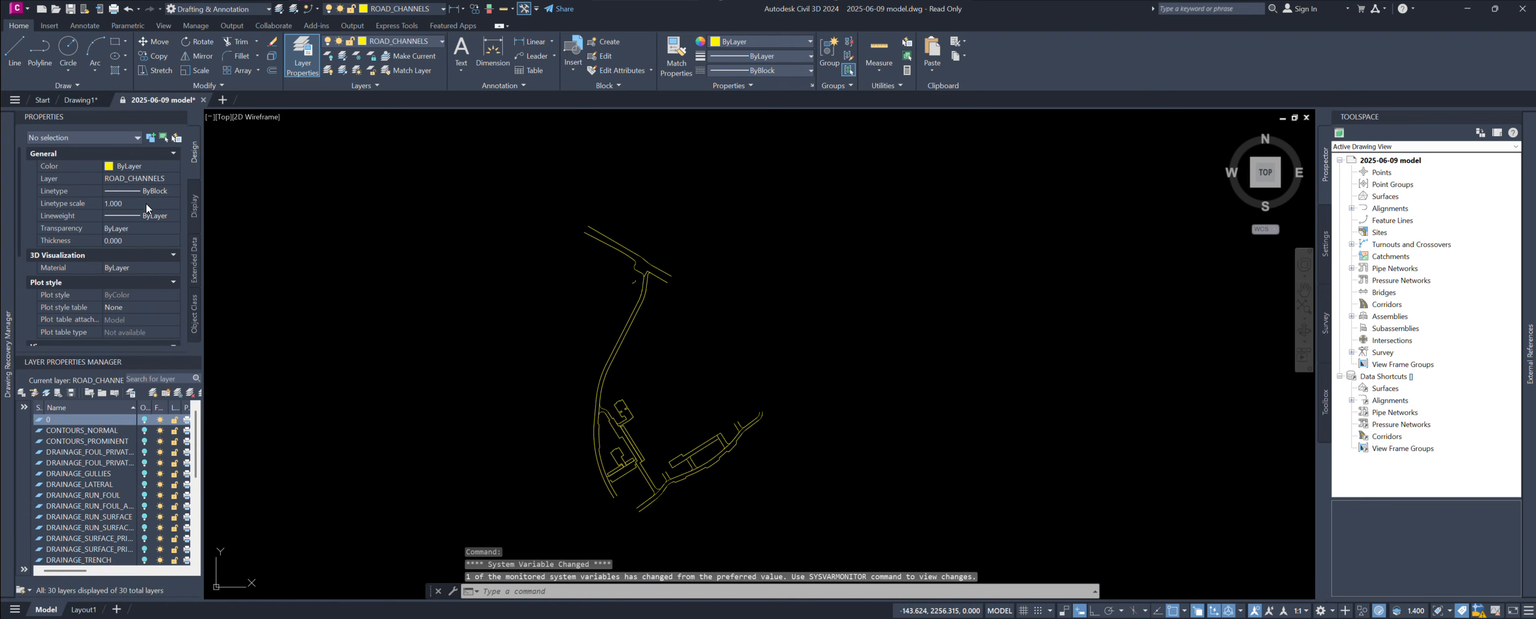
{"action": "scroll", "coordinate": [138, 483], "scroll_direction": "down", "scroll_amount": 5}
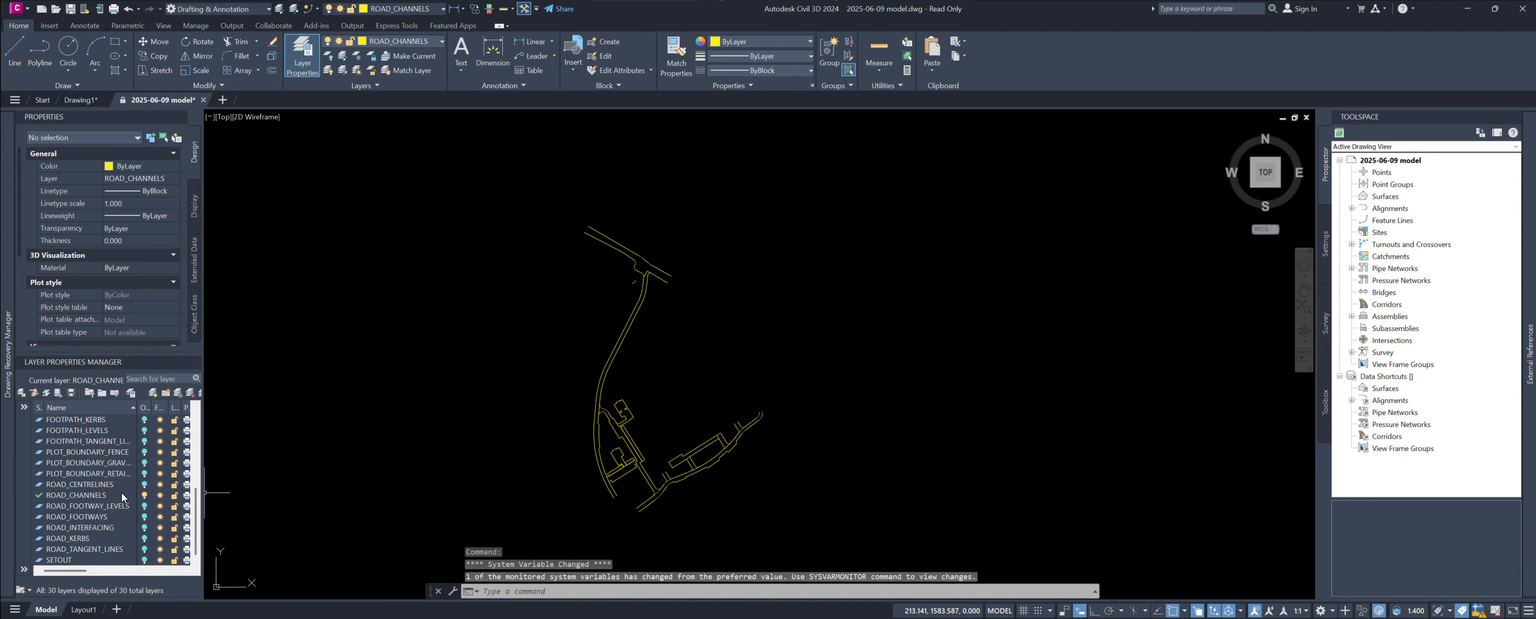
{"action": "right_click", "coordinate": [91, 484]}
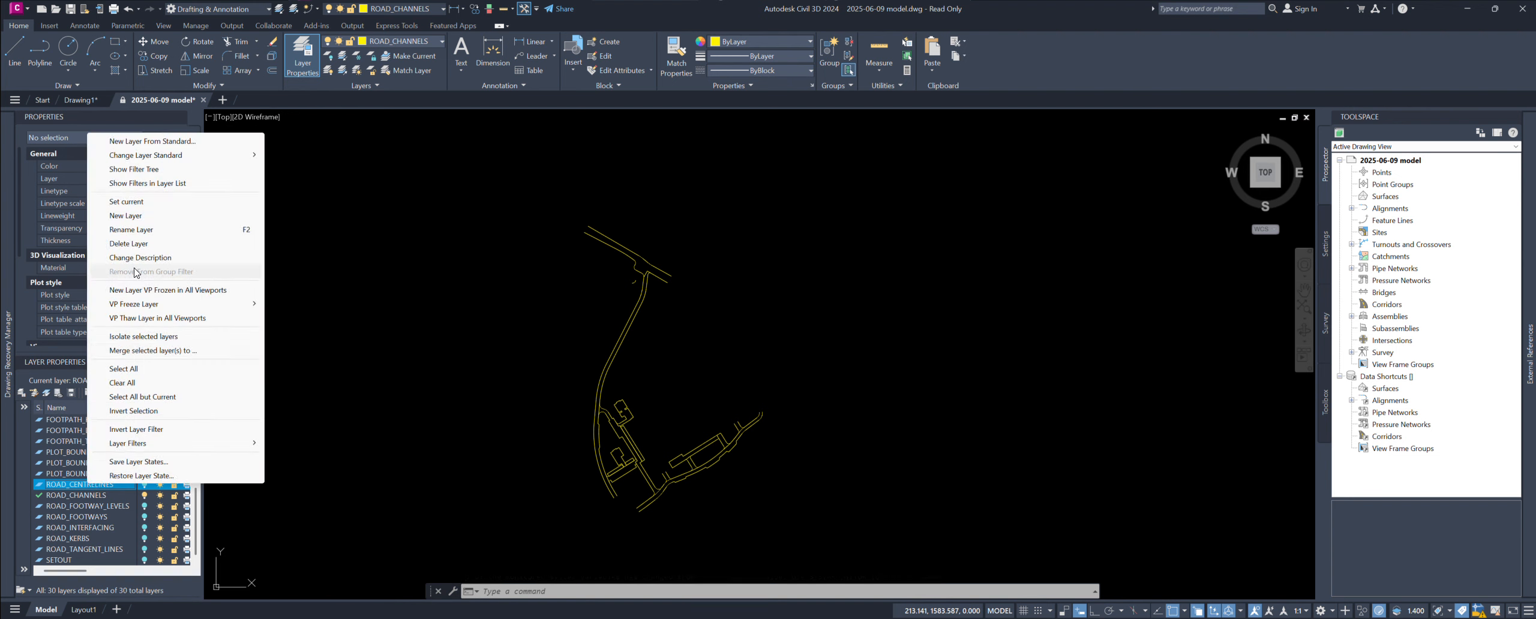
{"action": "left_click", "coordinate": [132, 337]}
{"action": "scroll", "coordinate": [642, 451], "scroll_direction": "up", "scroll_amount": 3}
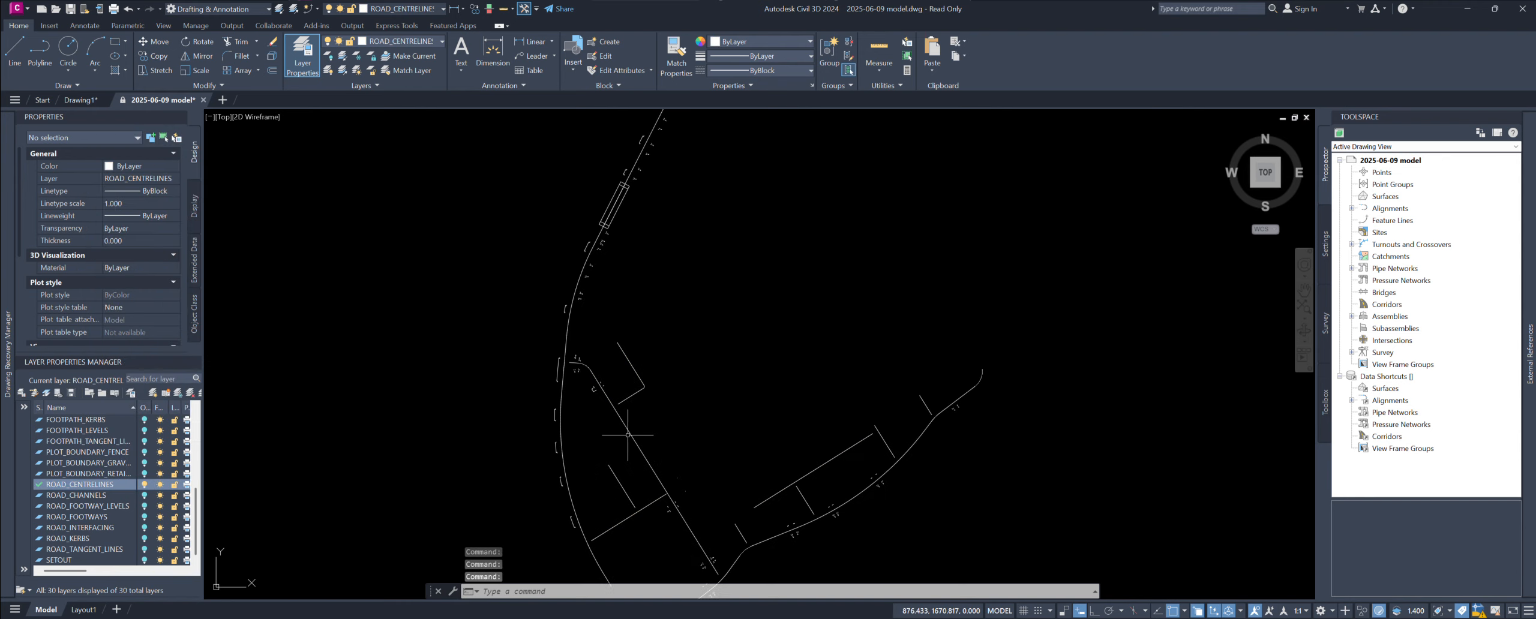
Step: Select the centrelines of the branch road, the curved road, the southern road and the southern road's side branches
{"action": "left_click", "coordinate": [623, 434]}
{"action": "scroll", "coordinate": [650, 491], "scroll_direction": "up", "scroll_amount": 2}
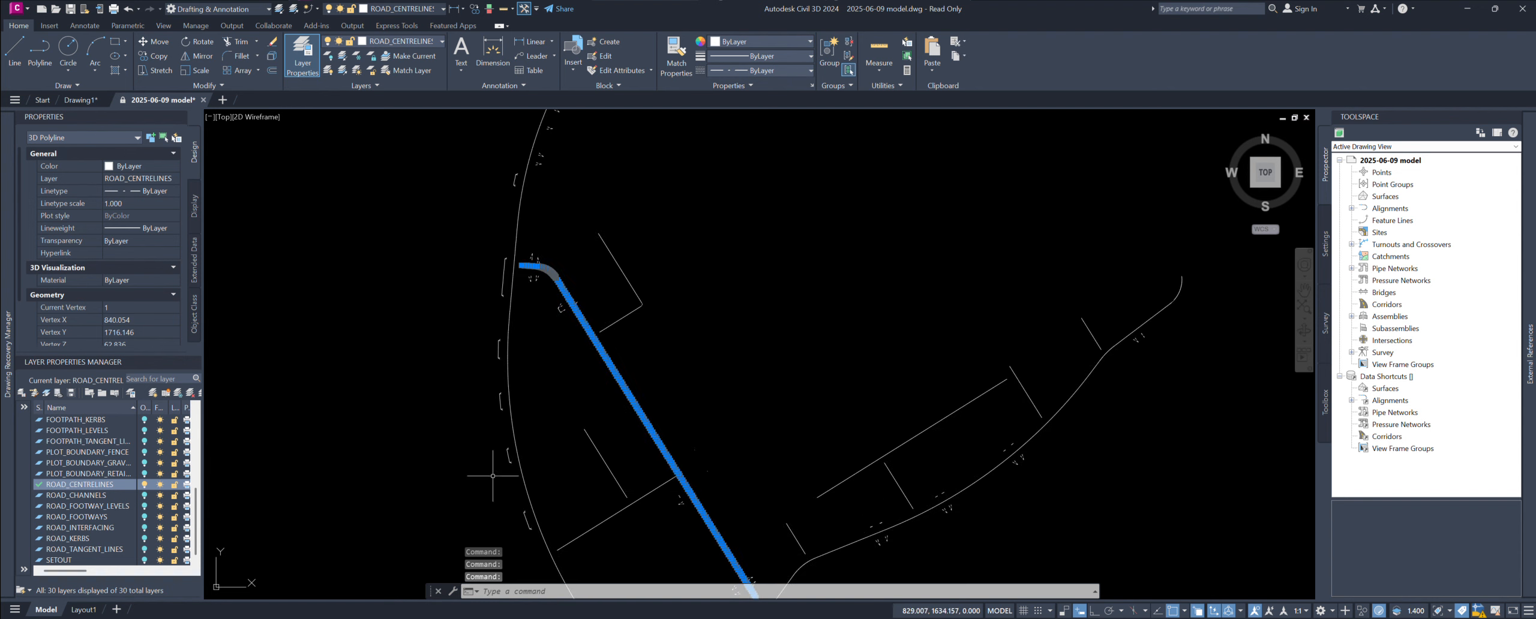
{"action": "left_click", "coordinate": [517, 465]}
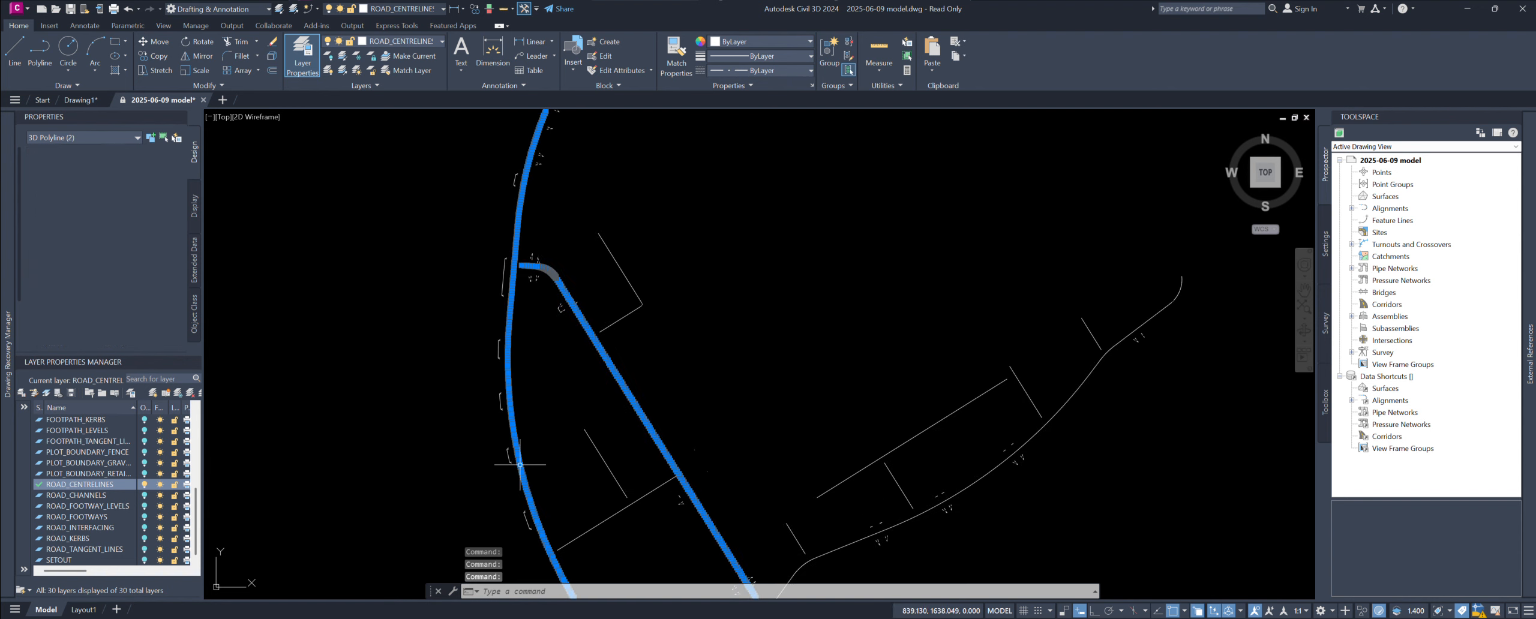
{"action": "left_click", "coordinate": [846, 545]}
{"action": "left_click", "coordinate": [924, 427]}
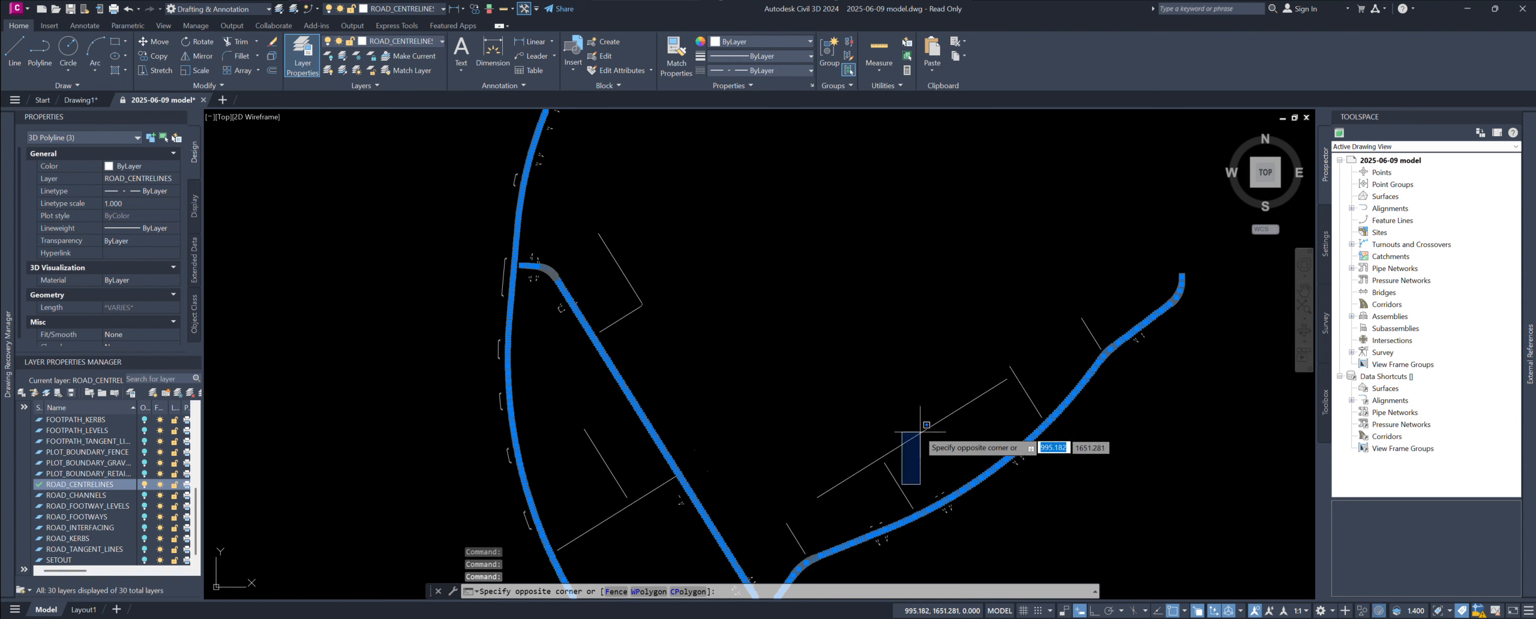
{"action": "left_click", "coordinate": [884, 479]}
{"action": "left_click", "coordinate": [1024, 385]}
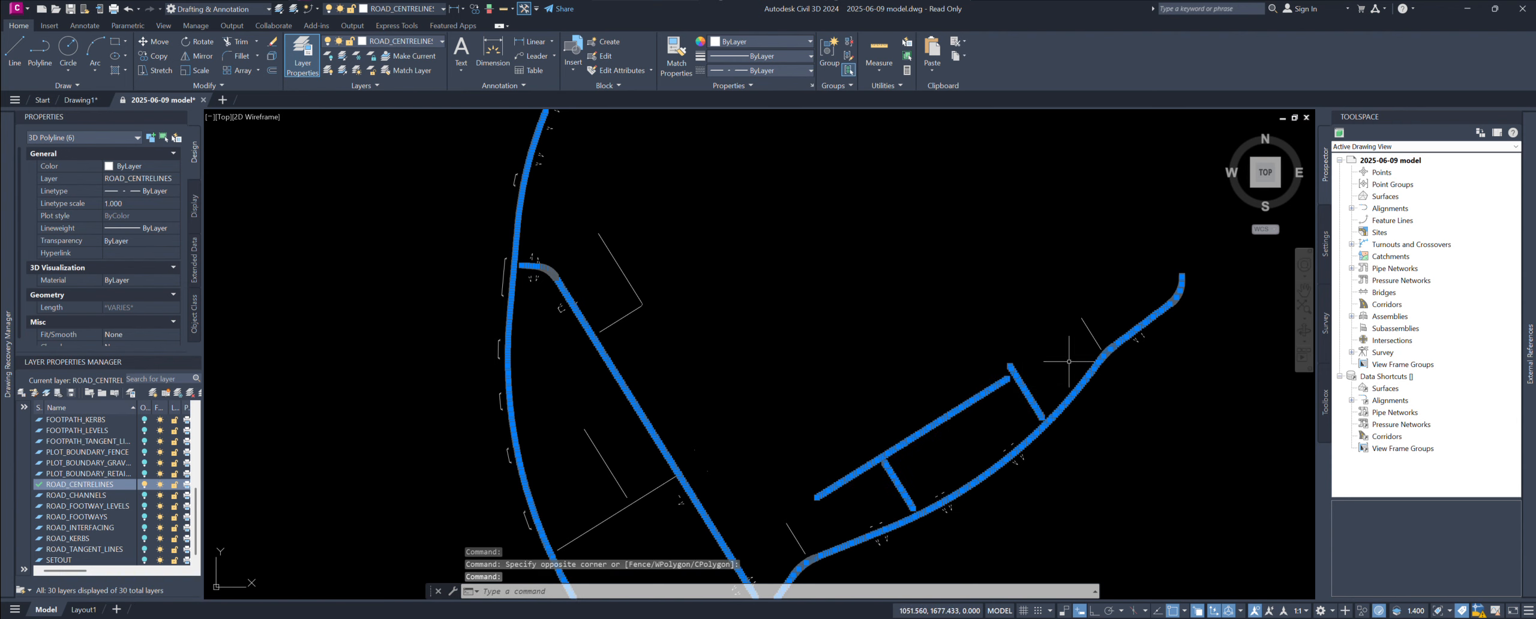
{"action": "left_click", "coordinate": [1092, 336]}
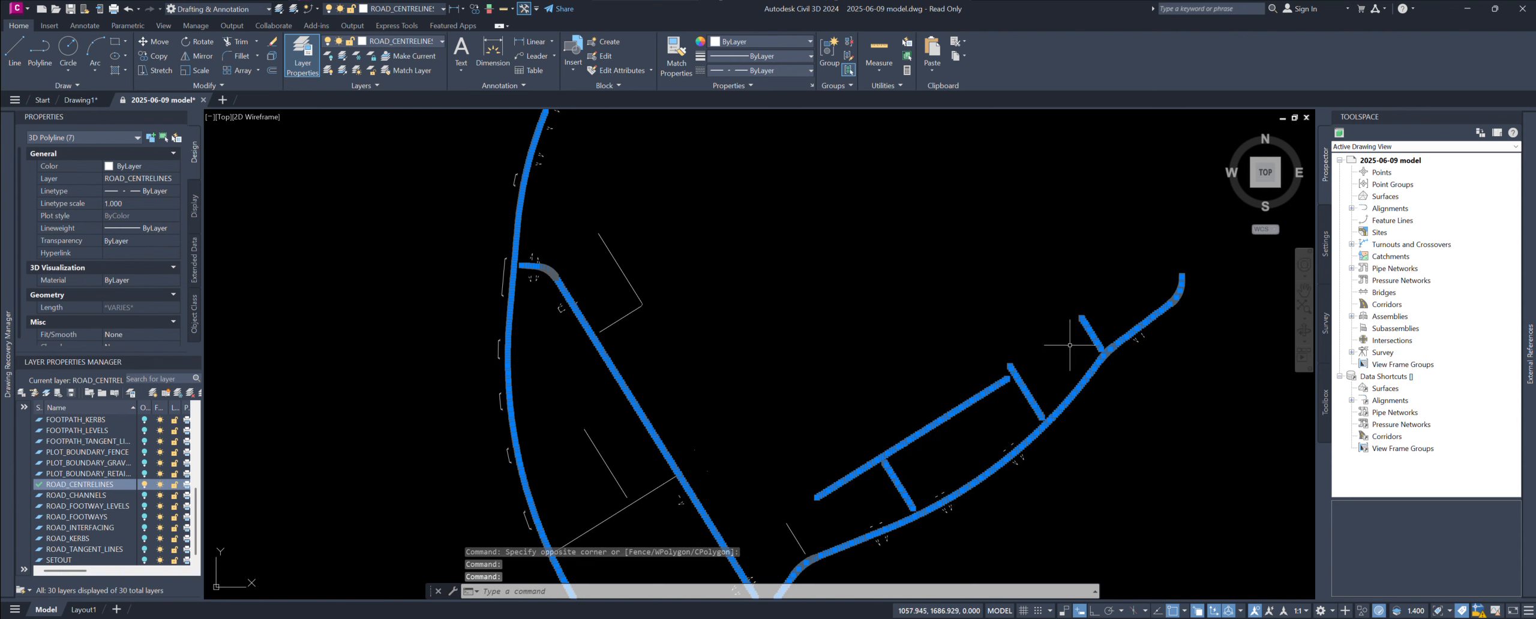
{"action": "left_click", "coordinate": [794, 534]}
Step: Copy the selected centrelines together with the northern road's centreline to the clipboard and return to Drawing1
{"action": "scroll", "coordinate": [629, 359], "scroll_direction": "down", "scroll_amount": 5}
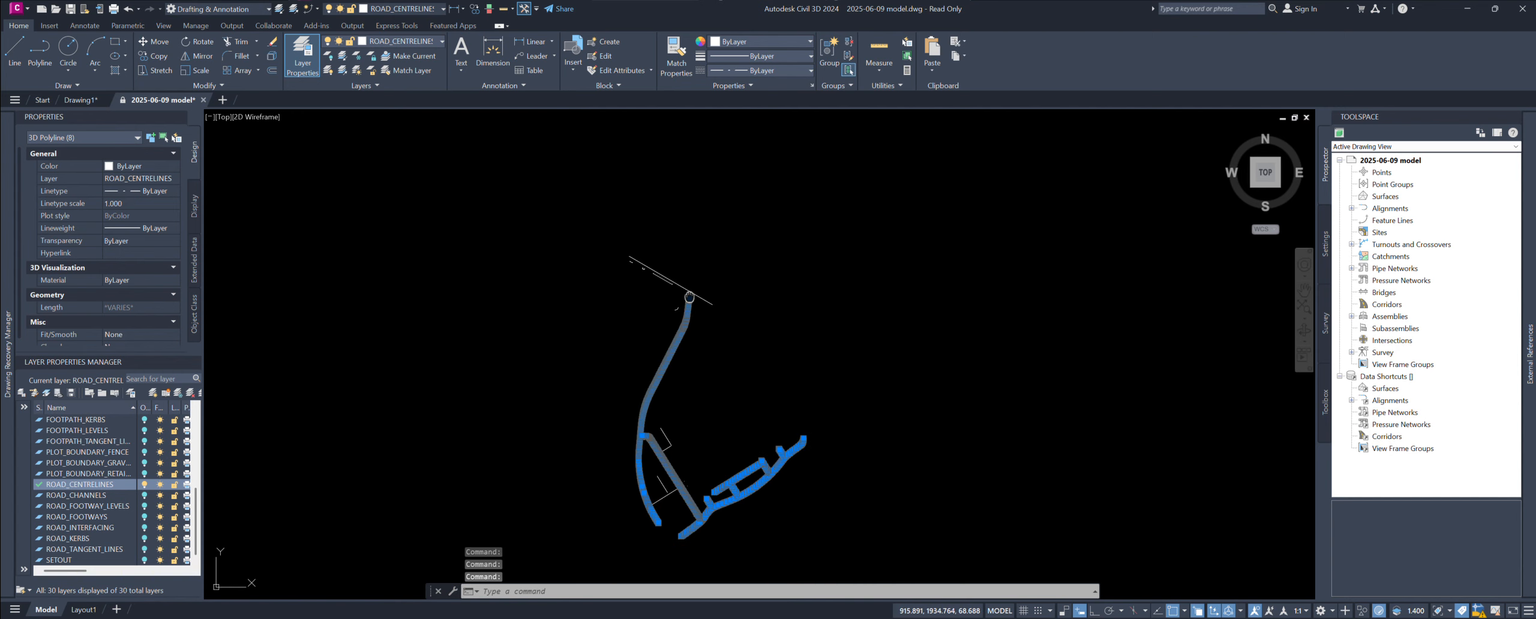
{"action": "scroll", "coordinate": [690, 323], "scroll_direction": "up", "scroll_amount": 10}
{"action": "left_click", "coordinate": [673, 322]}
{"action": "scroll", "coordinate": [669, 326], "scroll_direction": "down", "scroll_amount": 8}
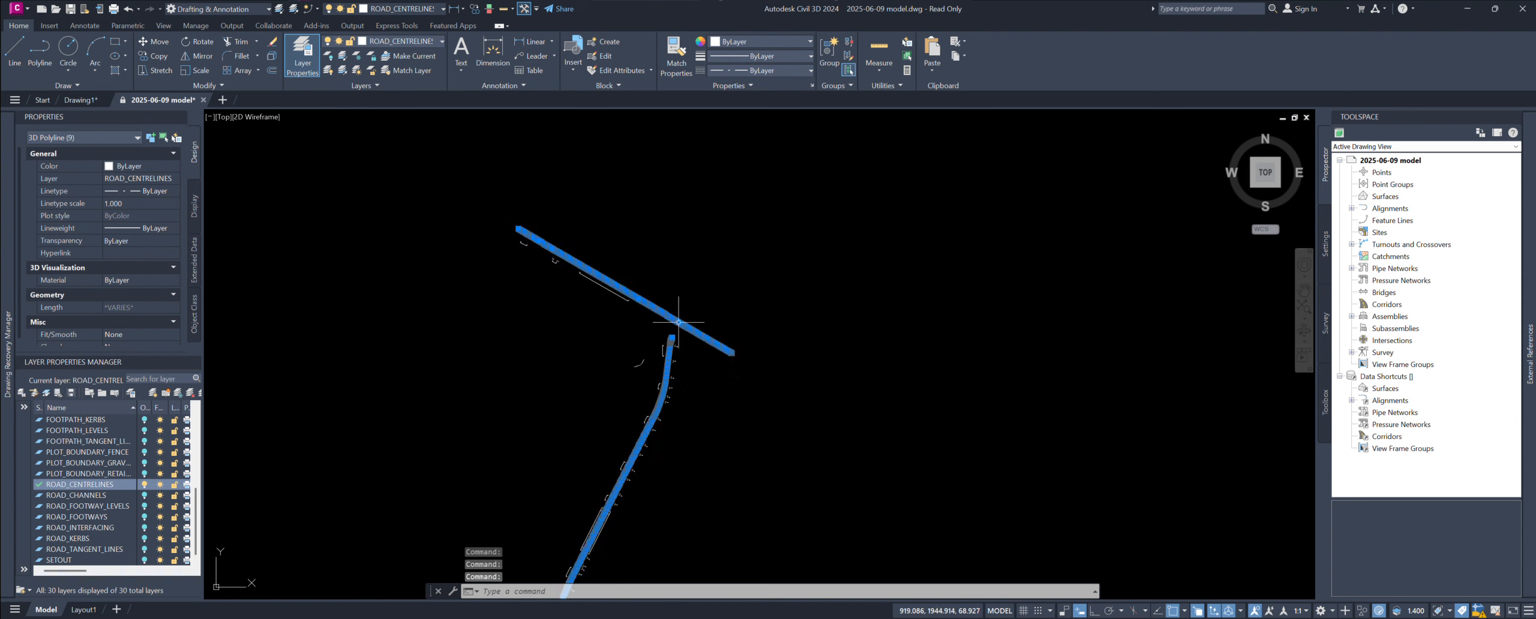
{"action": "middle_click_drag", "start_coordinate": [768, 486], "coordinate": [768, 400]}
{"action": "scroll", "coordinate": [684, 417], "scroll_direction": "up", "scroll_amount": 6}
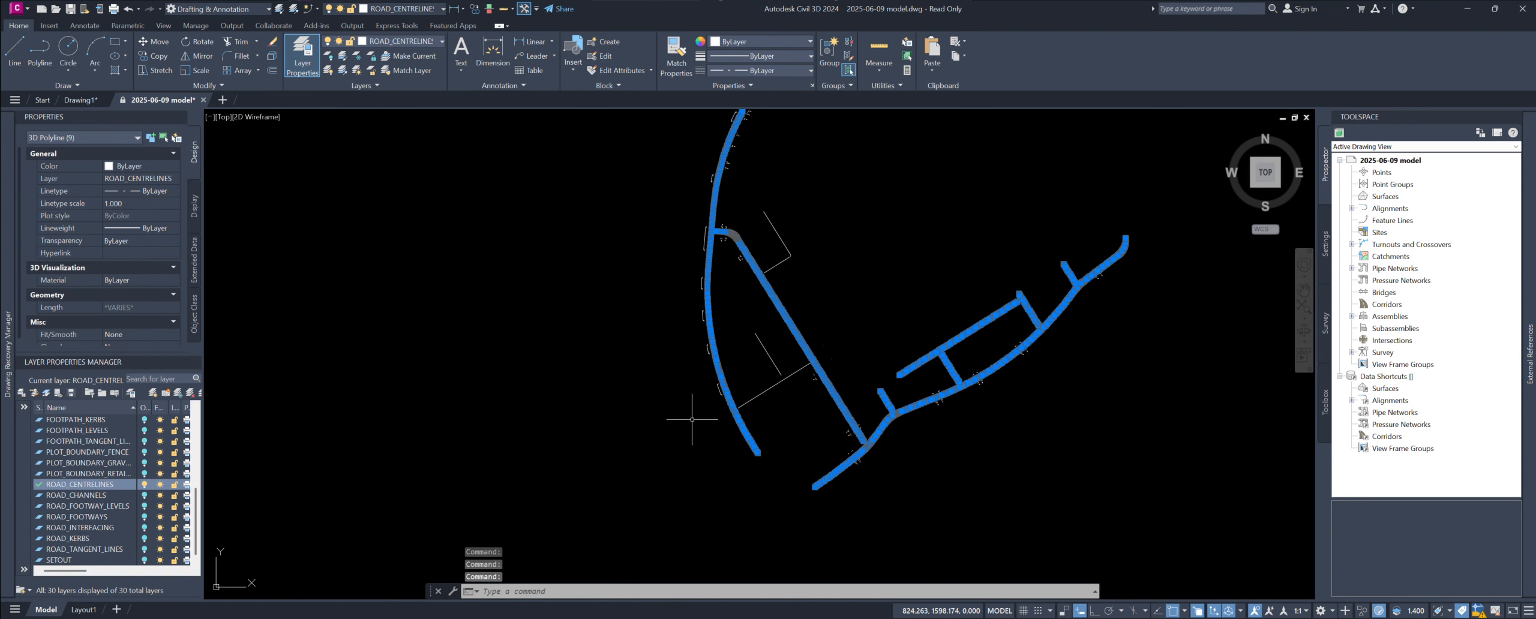
{"action": "key", "text": "ctrl+c"}
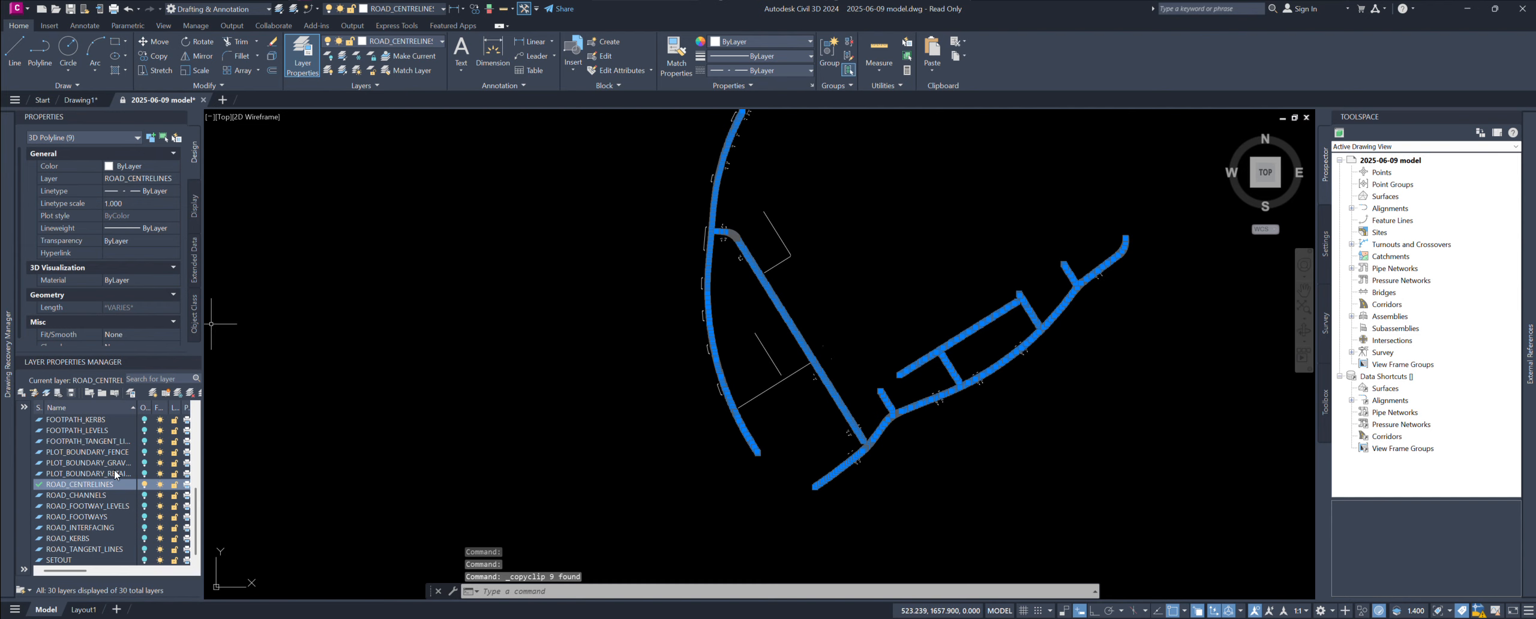
{"action": "left_click", "coordinate": [88, 101]}
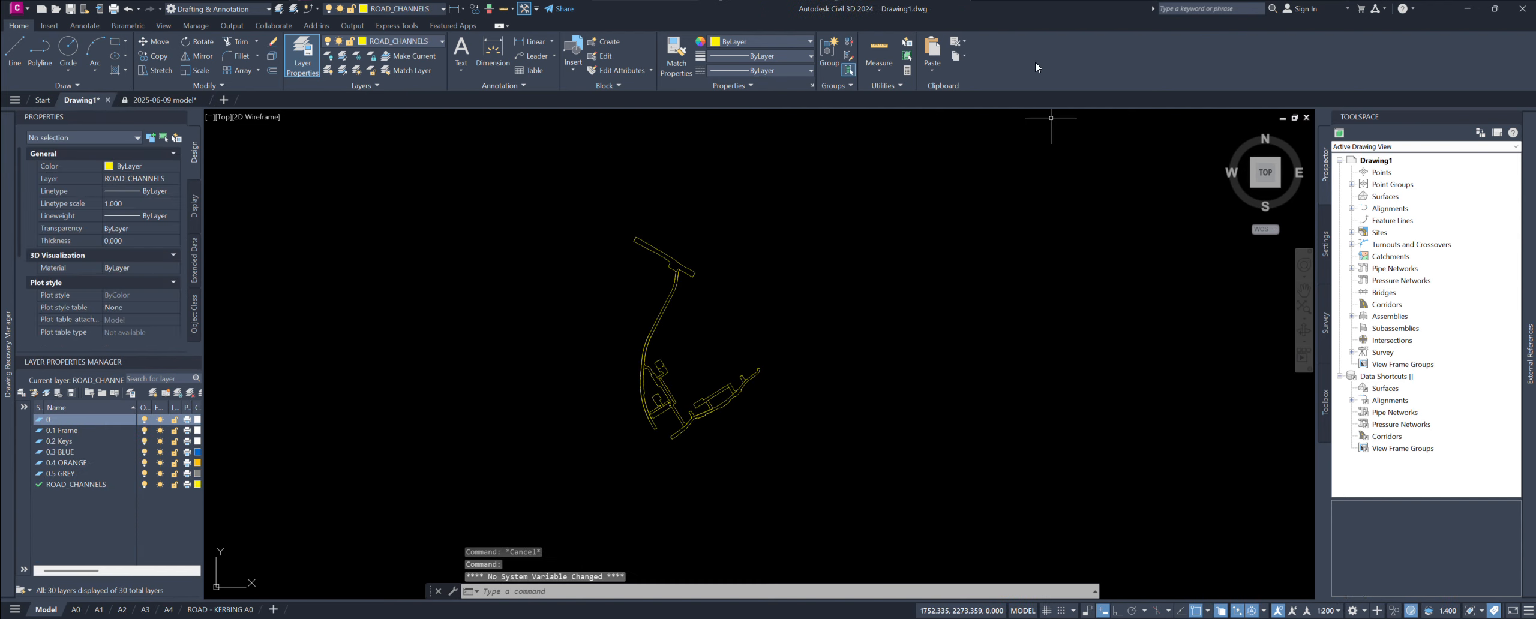
Step: Paste the copied road centrelines into Drawing1 at their original coordinates
{"action": "left_click", "coordinate": [931, 69]}
{"action": "left_click", "coordinate": [1001, 161]}
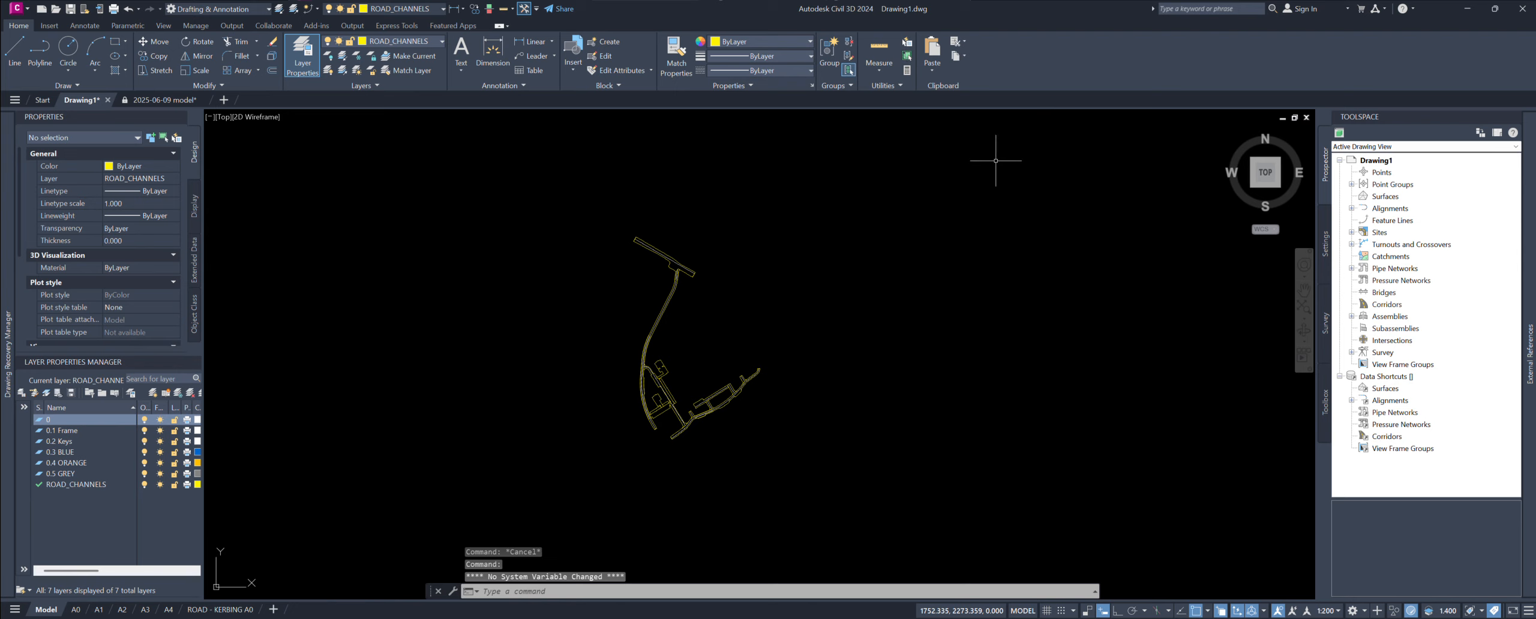
{"action": "scroll", "coordinate": [646, 371], "scroll_direction": "up", "scroll_amount": 6}
{"action": "scroll", "coordinate": [655, 264], "scroll_direction": "up", "scroll_amount": 4}
{"action": "middle_click_drag", "start_coordinate": [723, 157], "coordinate": [686, 393]}
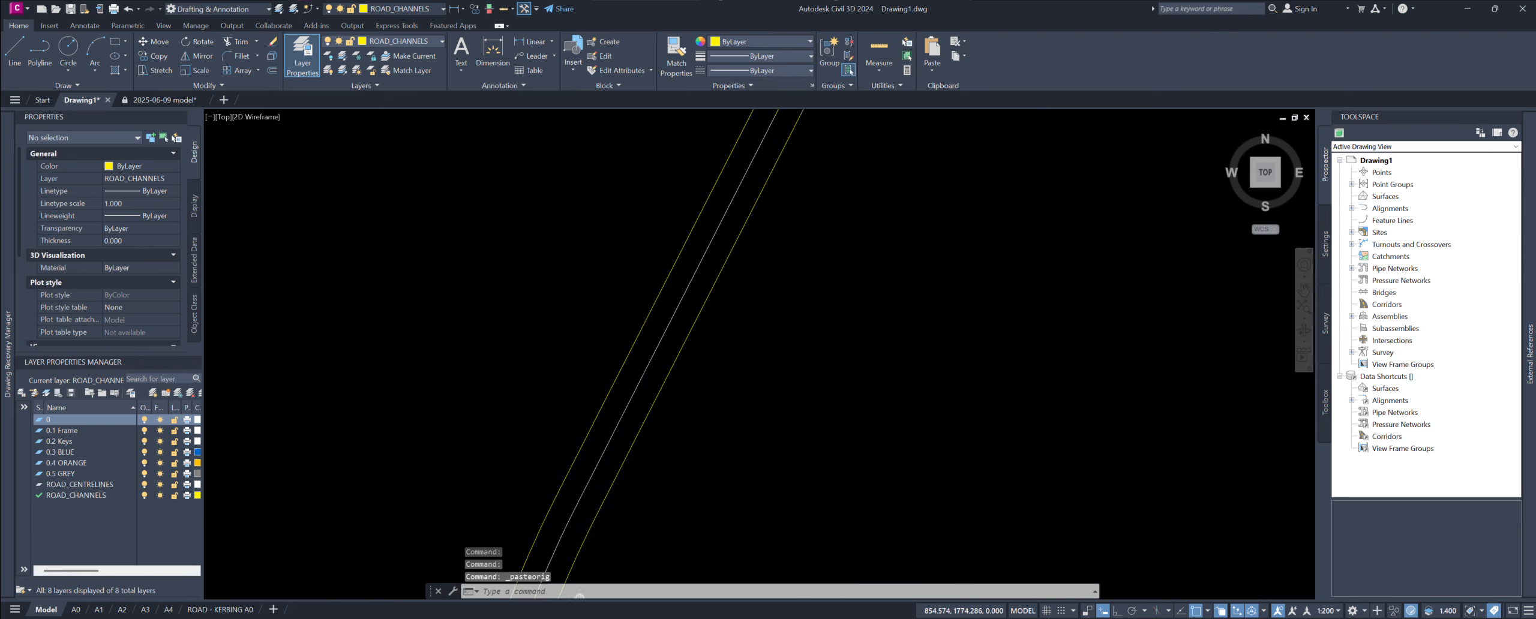
Step: Examine the pasted centrelines between the channel lines on the curved road, the northern road and the branch road
{"action": "scroll", "coordinate": [686, 394], "scroll_direction": "up", "scroll_amount": 2}
{"action": "middle_click_drag", "start_coordinate": [768, 278], "coordinate": [762, 290]}
{"action": "scroll", "coordinate": [757, 300], "scroll_direction": "down", "scroll_amount": 4}
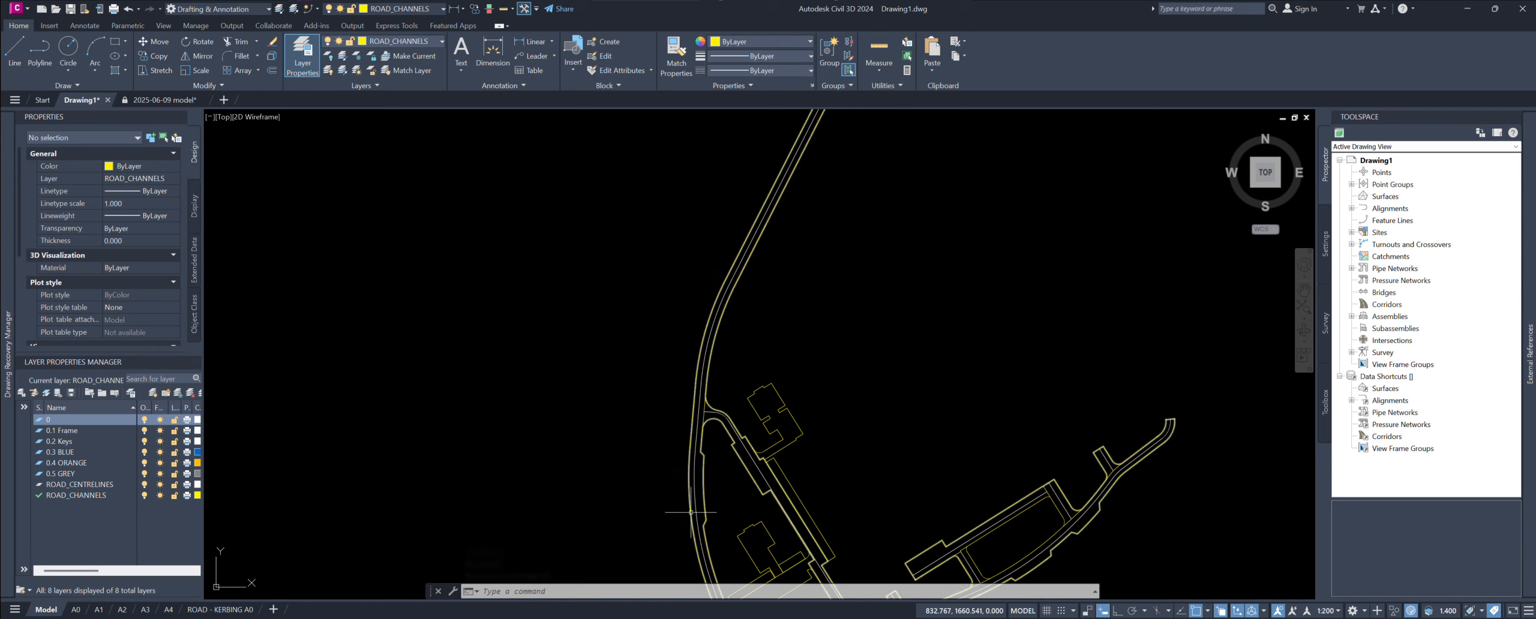
{"action": "scroll", "coordinate": [715, 425], "scroll_direction": "down", "scroll_amount": 4}
{"action": "scroll", "coordinate": [756, 445], "scroll_direction": "up", "scroll_amount": 6}
{"action": "scroll", "coordinate": [759, 445], "scroll_direction": "down", "scroll_amount": 5}
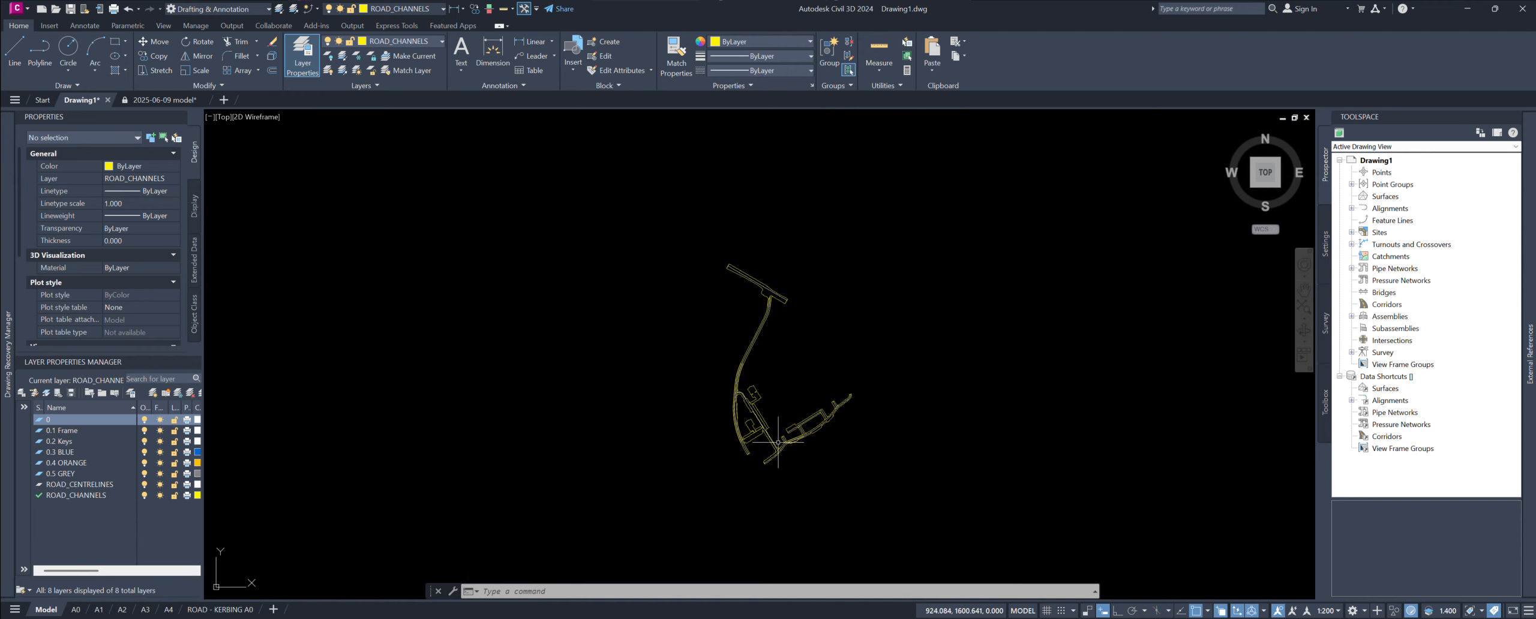
{"action": "middle_click_drag", "start_coordinate": [823, 401], "coordinate": [828, 375]}
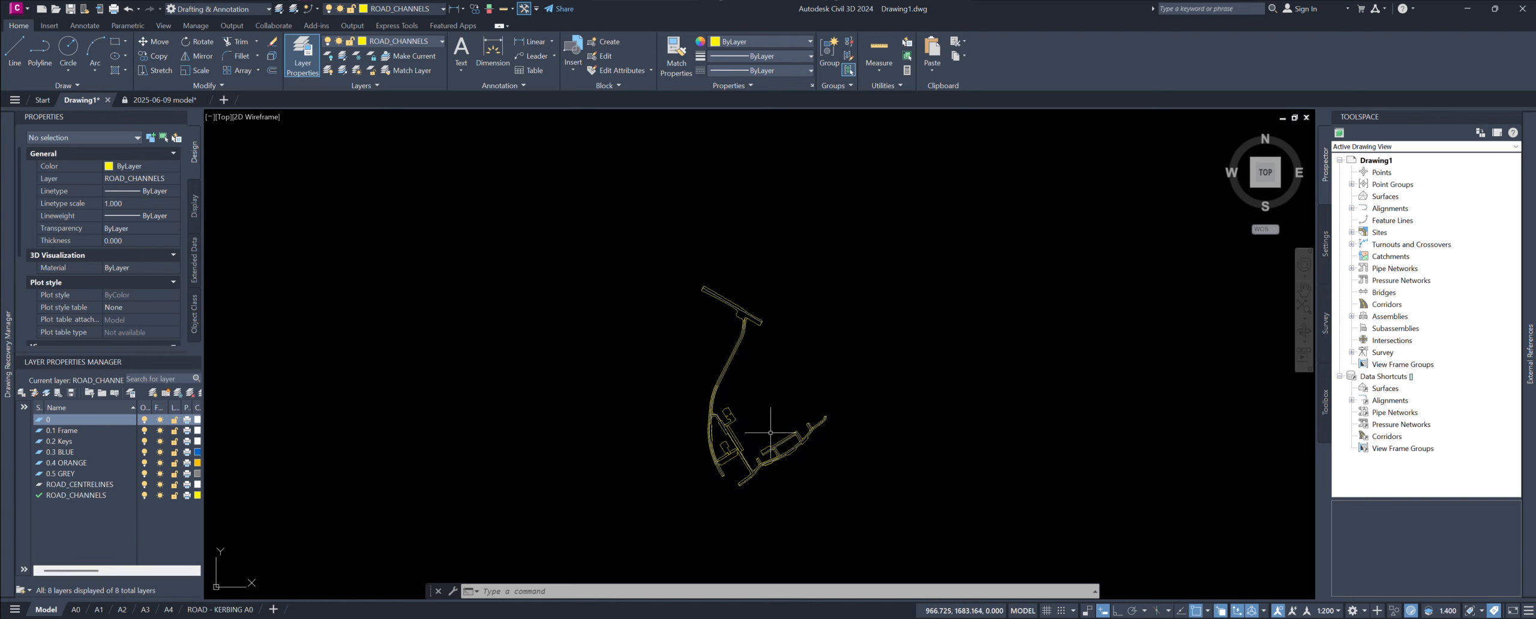
{"action": "scroll", "coordinate": [756, 272], "scroll_direction": "up", "scroll_amount": 6}
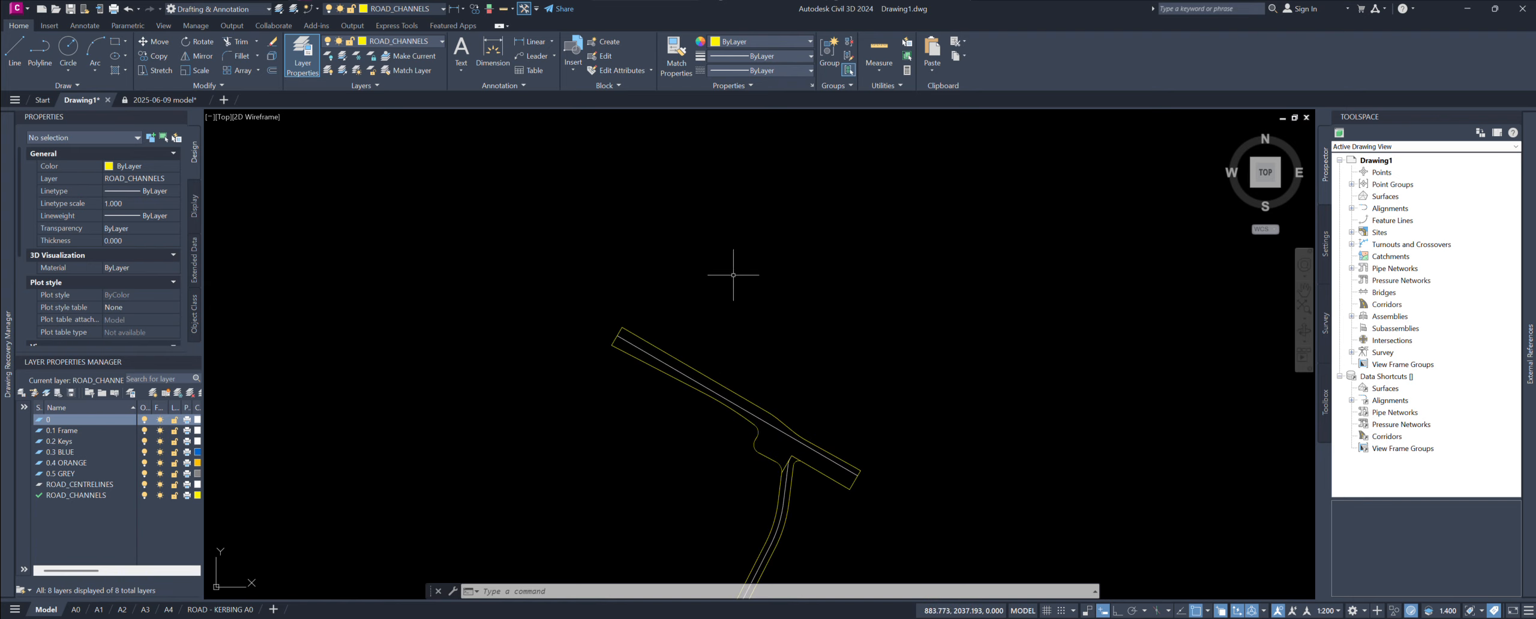
{"action": "scroll", "coordinate": [747, 333], "scroll_direction": "down", "scroll_amount": 4}
{"action": "scroll", "coordinate": [795, 451], "scroll_direction": "up", "scroll_amount": 8}
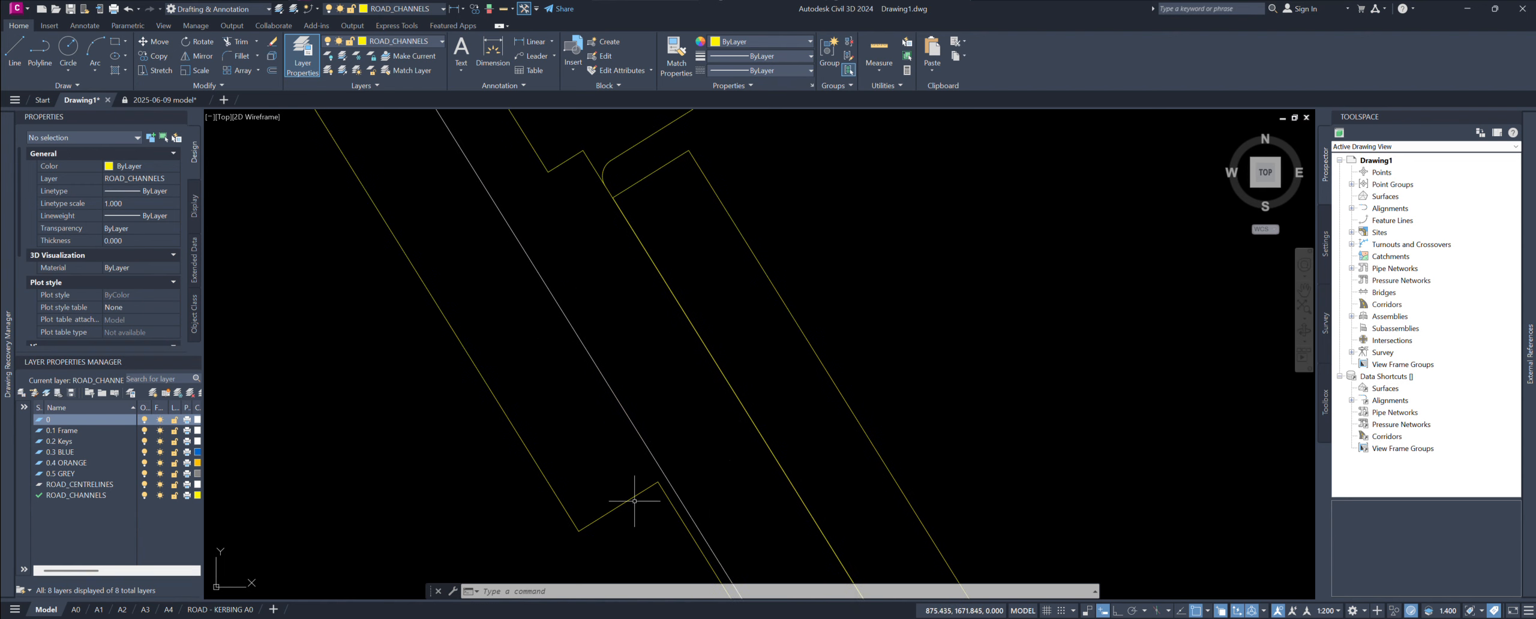
{"action": "scroll", "coordinate": [624, 468], "scroll_direction": "down", "scroll_amount": 5}
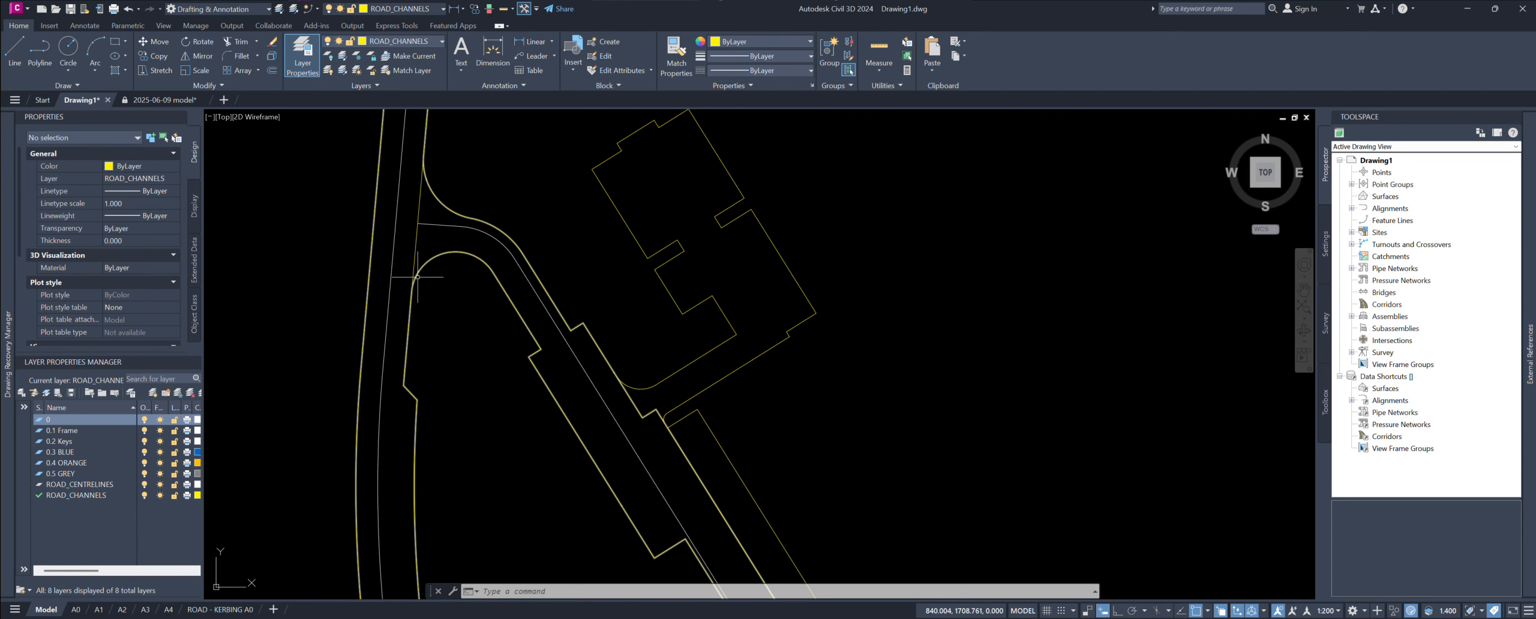
{"action": "scroll", "coordinate": [417, 277], "scroll_direction": "down", "scroll_amount": 3}
{"action": "mouse_move", "coordinate": [471, 432]}
{"action": "middle_mouse_down"}
{"action": "mouse_move", "coordinate": [467, 350]}
{"action": "mouse_move", "coordinate": [494, 354]}
{"action": "middle_mouse_up"}
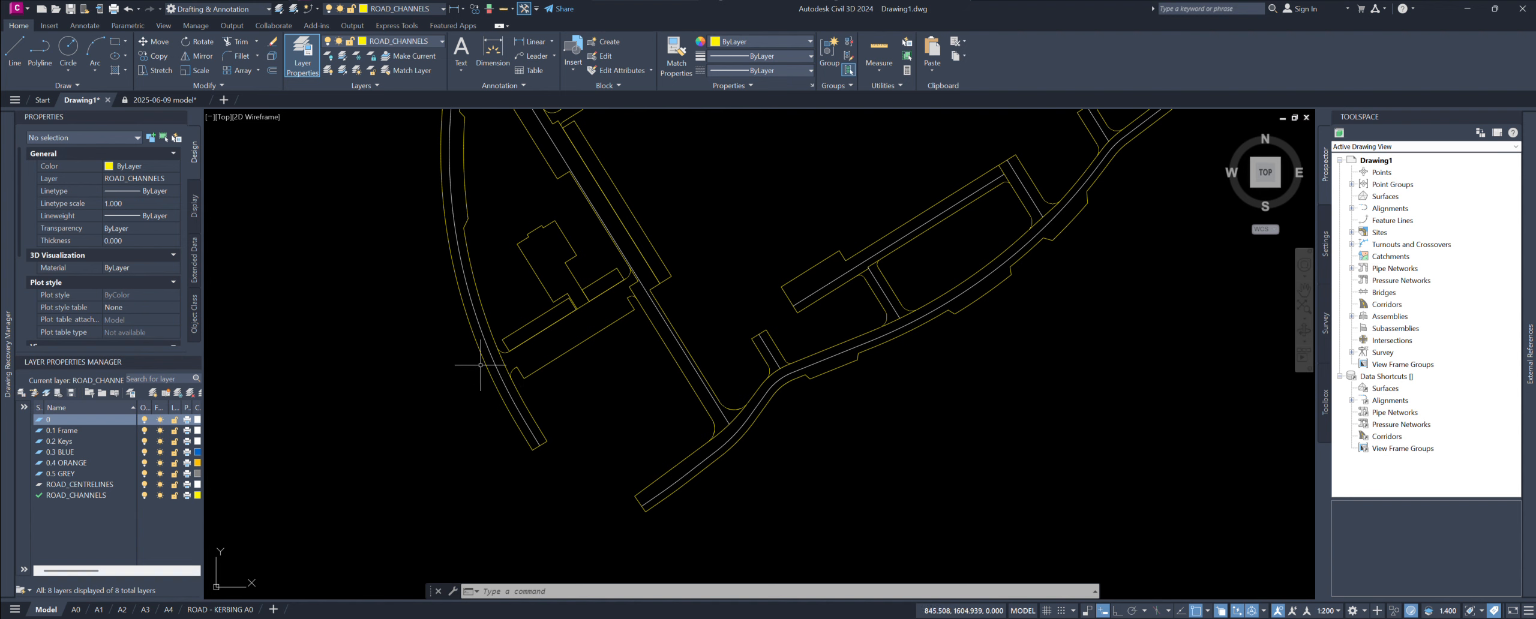
Step: Examine the centrelines where the branch road meets the southern road and along the southern road's side branches
{"action": "scroll", "coordinate": [693, 483], "scroll_direction": "up", "scroll_amount": 3}
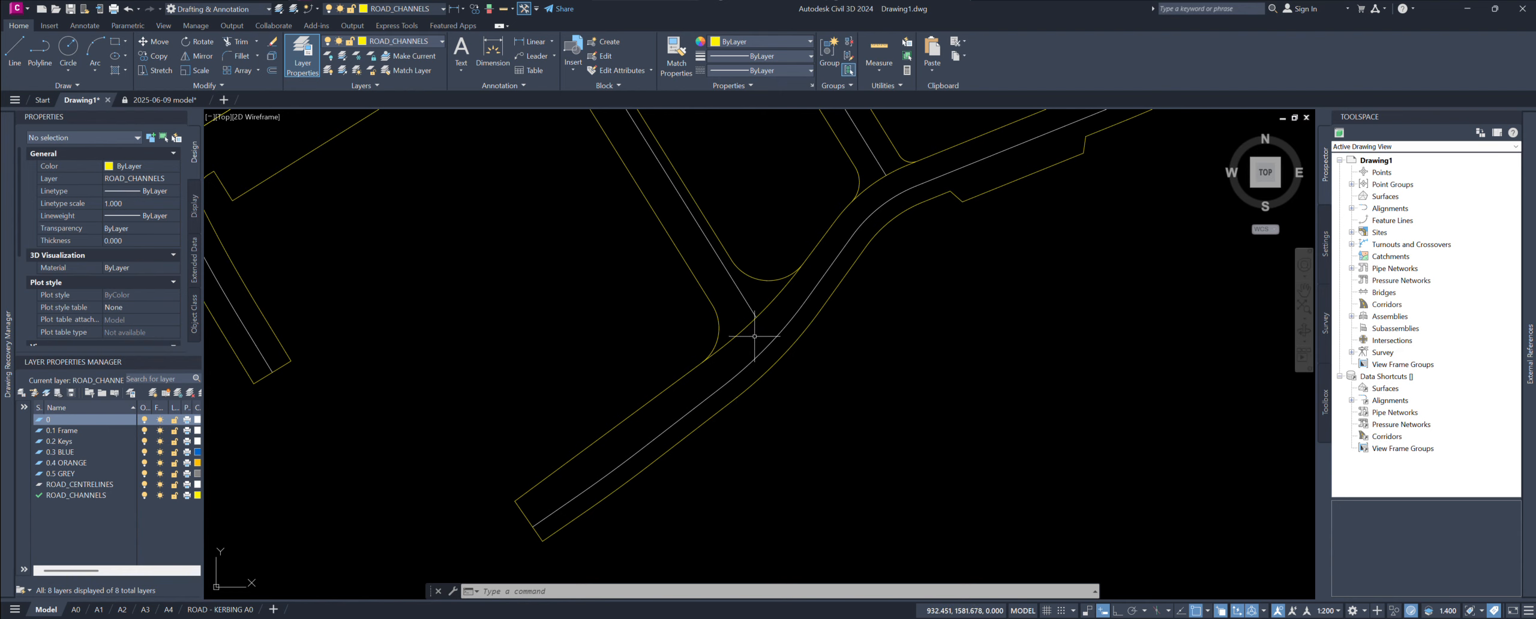
{"action": "middle_click_drag", "start_coordinate": [747, 331], "coordinate": [655, 457]}
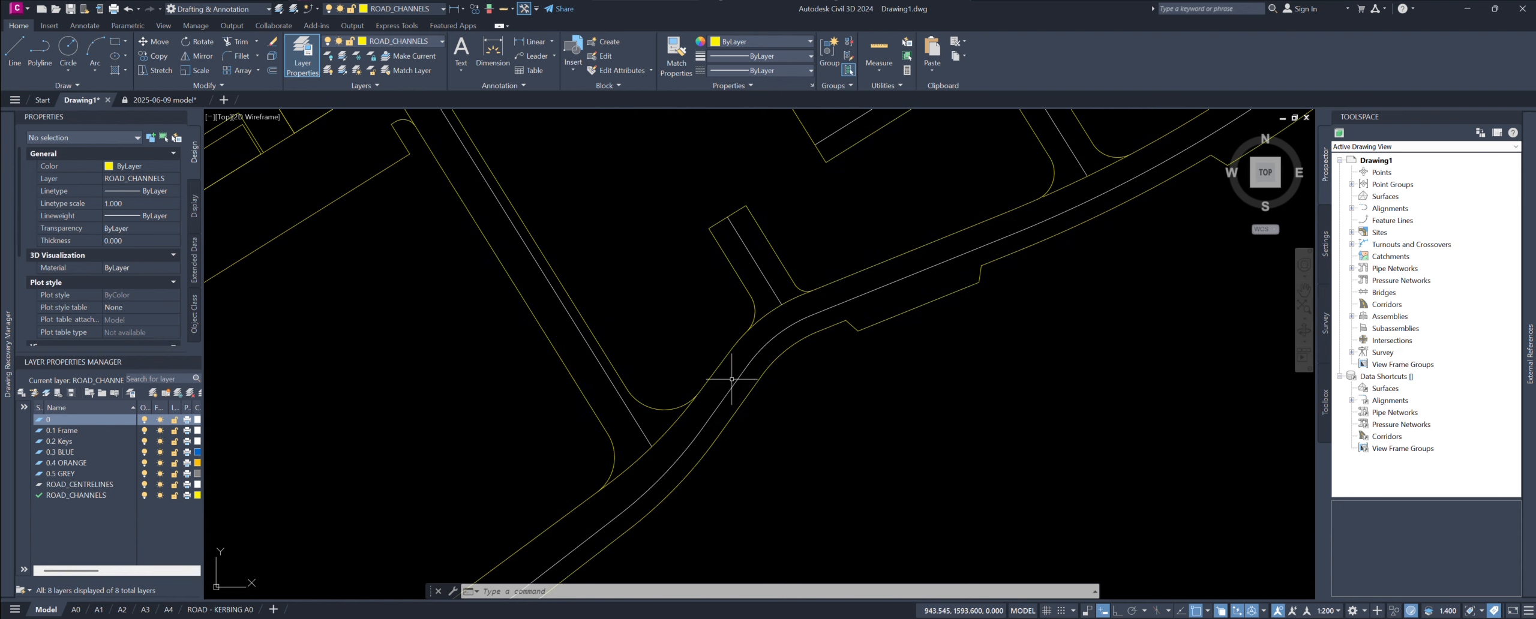
{"action": "middle_click_drag", "start_coordinate": [755, 393], "coordinate": [738, 446]}
{"action": "scroll", "coordinate": [750, 391], "scroll_direction": "down", "scroll_amount": 5}
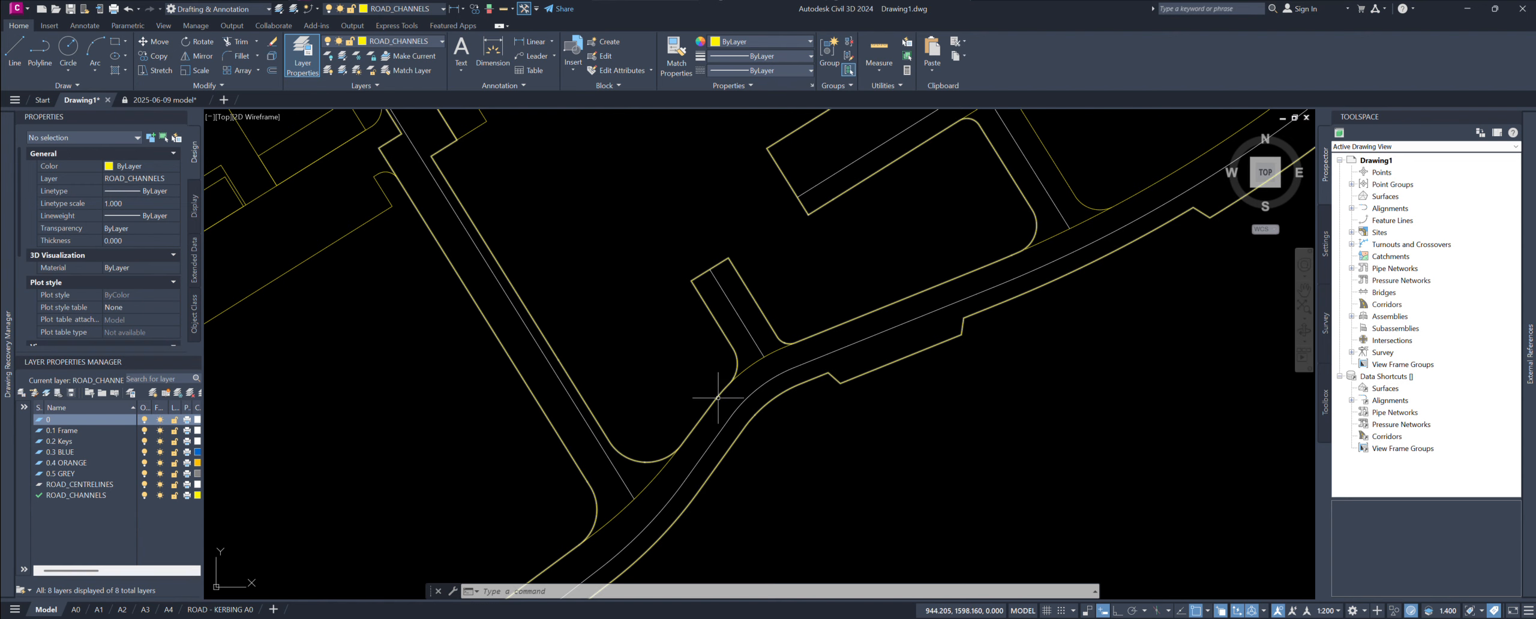
{"action": "middle_click_drag", "start_coordinate": [749, 391], "coordinate": [648, 484]}
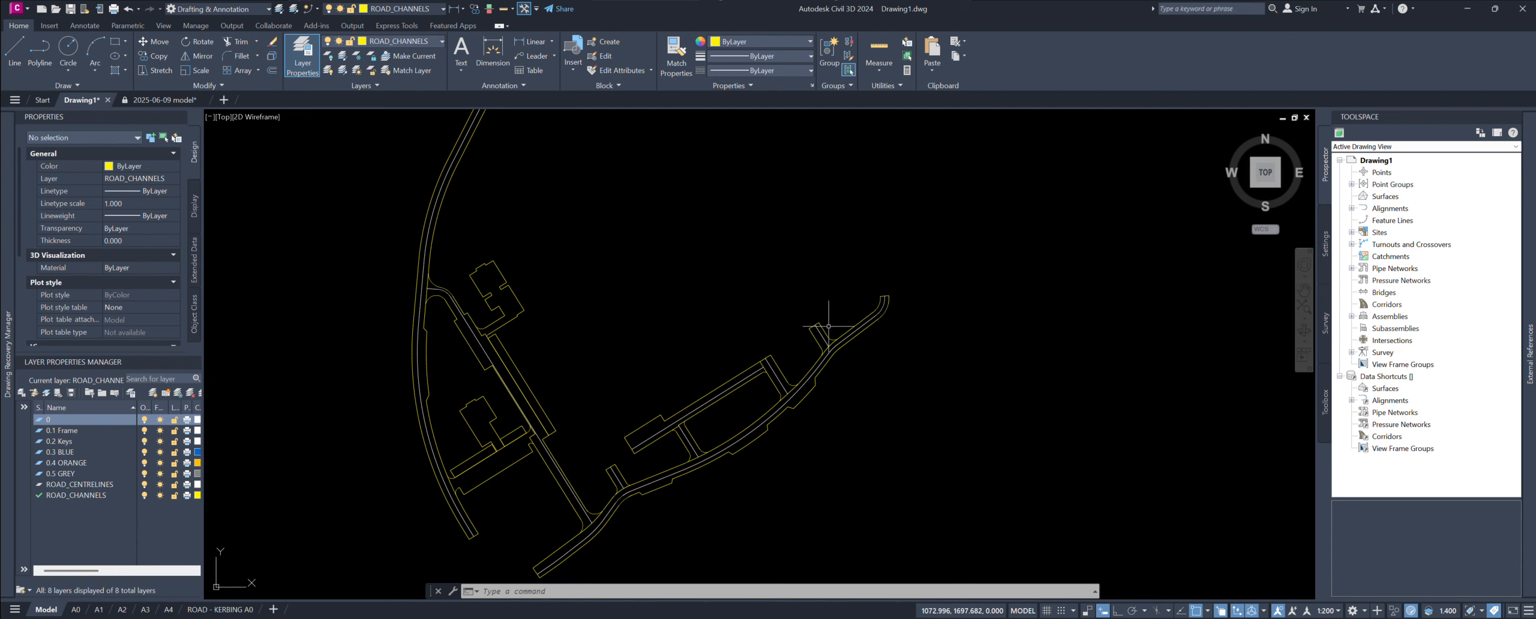
{"action": "scroll", "coordinate": [737, 382], "scroll_direction": "up", "scroll_amount": 5}
{"action": "scroll", "coordinate": [737, 382], "scroll_direction": "up", "scroll_amount": 2}
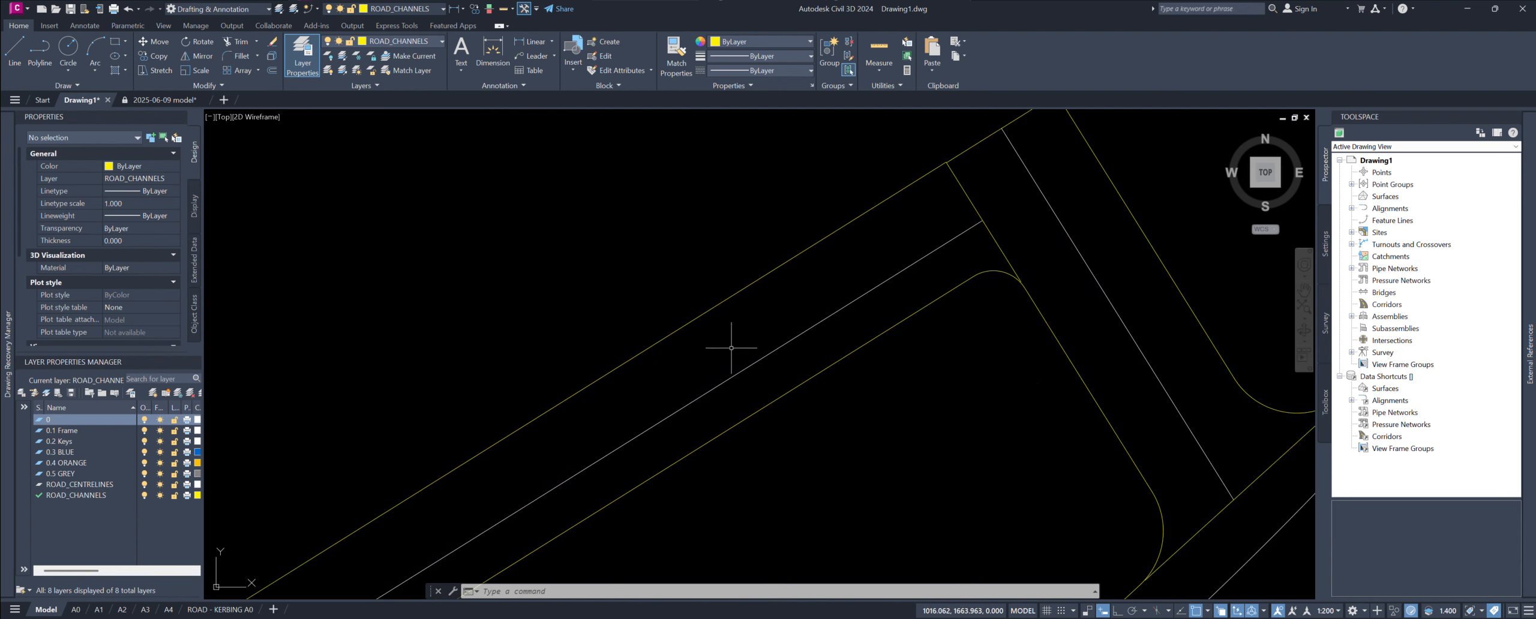
{"action": "scroll", "coordinate": [733, 352], "scroll_direction": "down", "scroll_amount": 3}
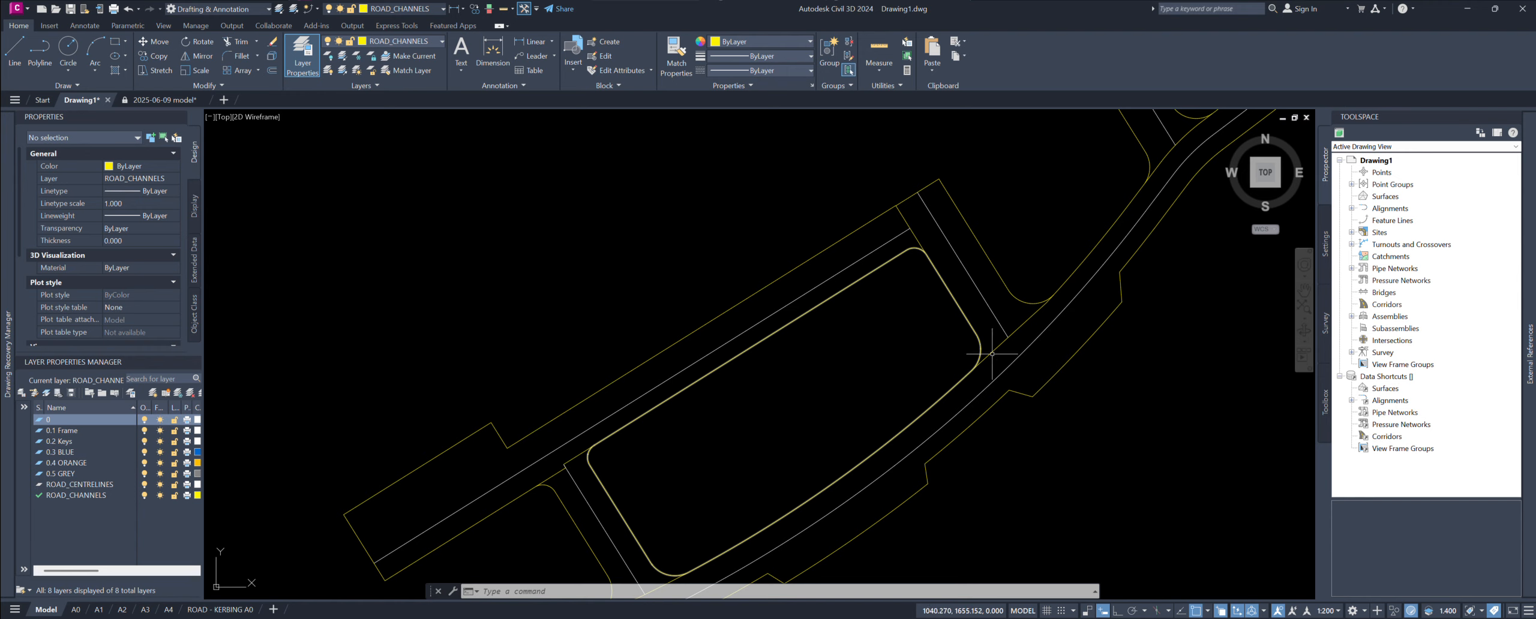
{"action": "scroll", "coordinate": [713, 334], "scroll_direction": "down", "scroll_amount": 4}
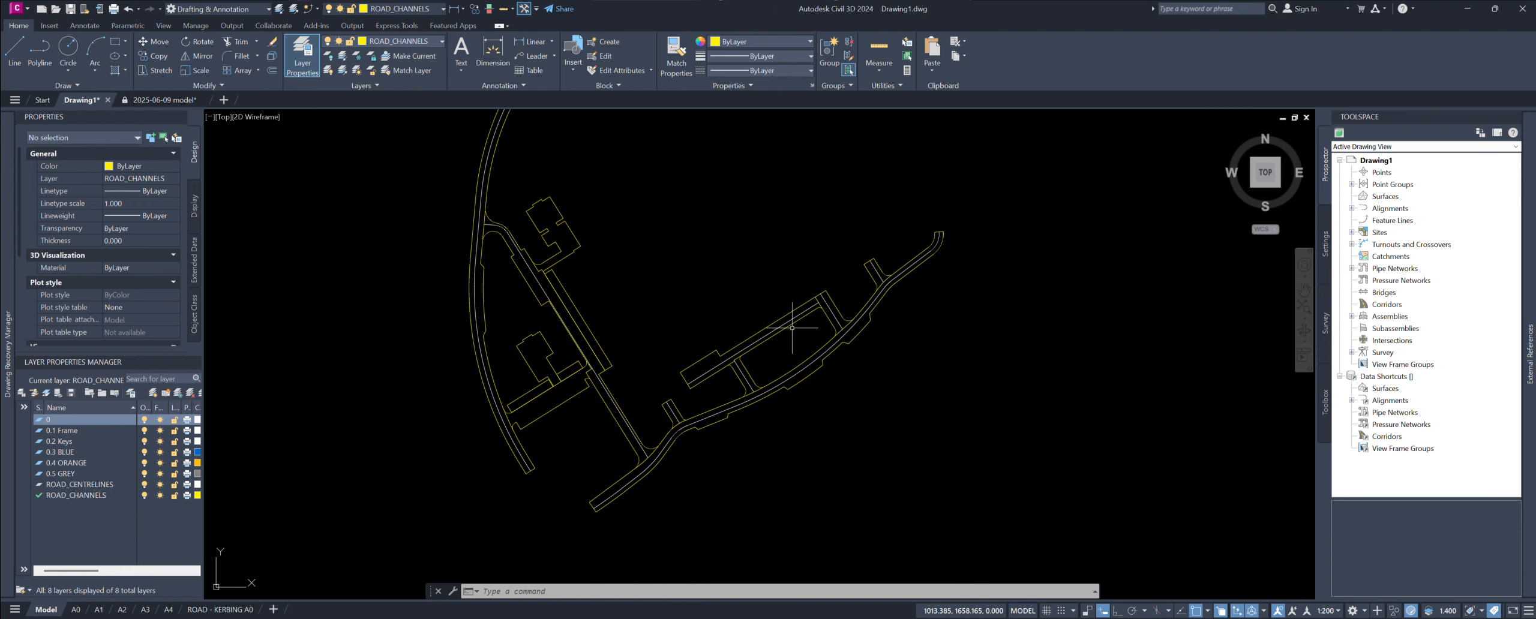
{"action": "middle_click_drag", "start_coordinate": [712, 385], "coordinate": [729, 451]}
{"action": "scroll", "coordinate": [730, 452], "scroll_direction": "down", "scroll_amount": 3}
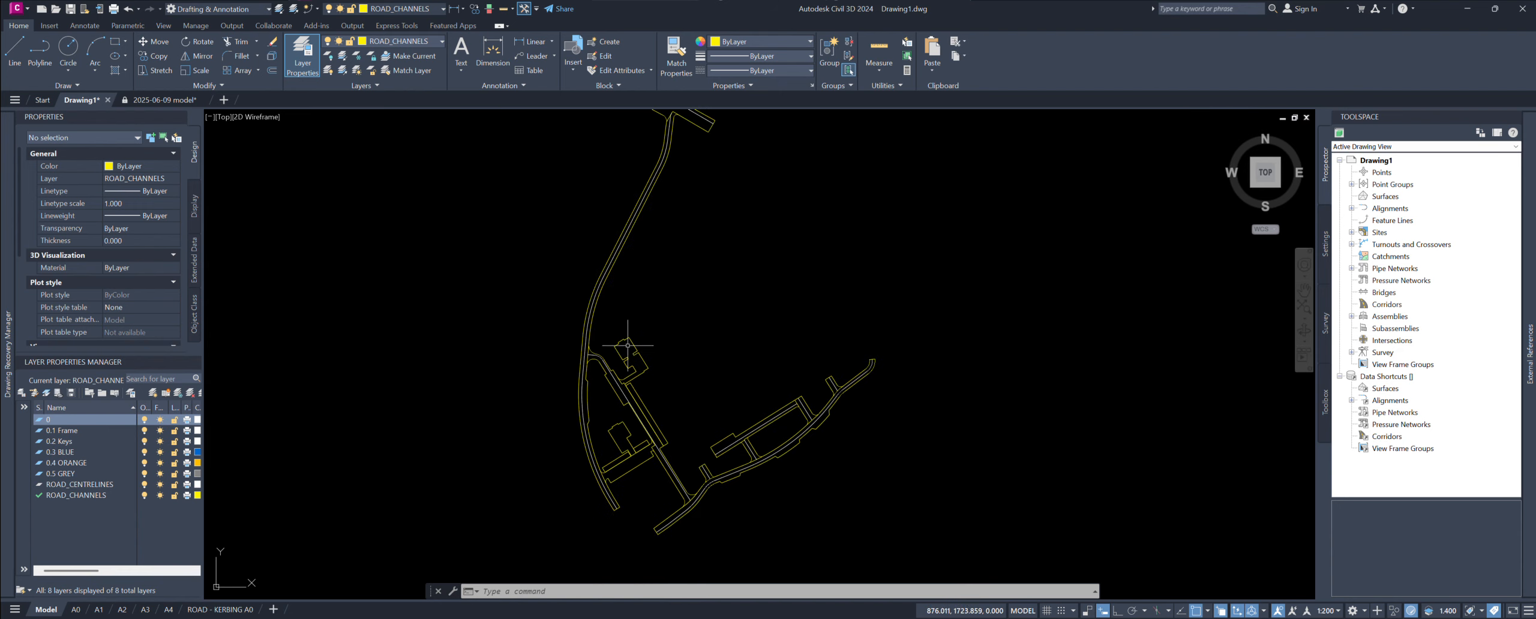
Step: Examine the northern road's centreline and channel boundary from the curved-road junction to its north-western end
{"action": "middle_click_drag", "start_coordinate": [625, 330], "coordinate": [621, 424]}
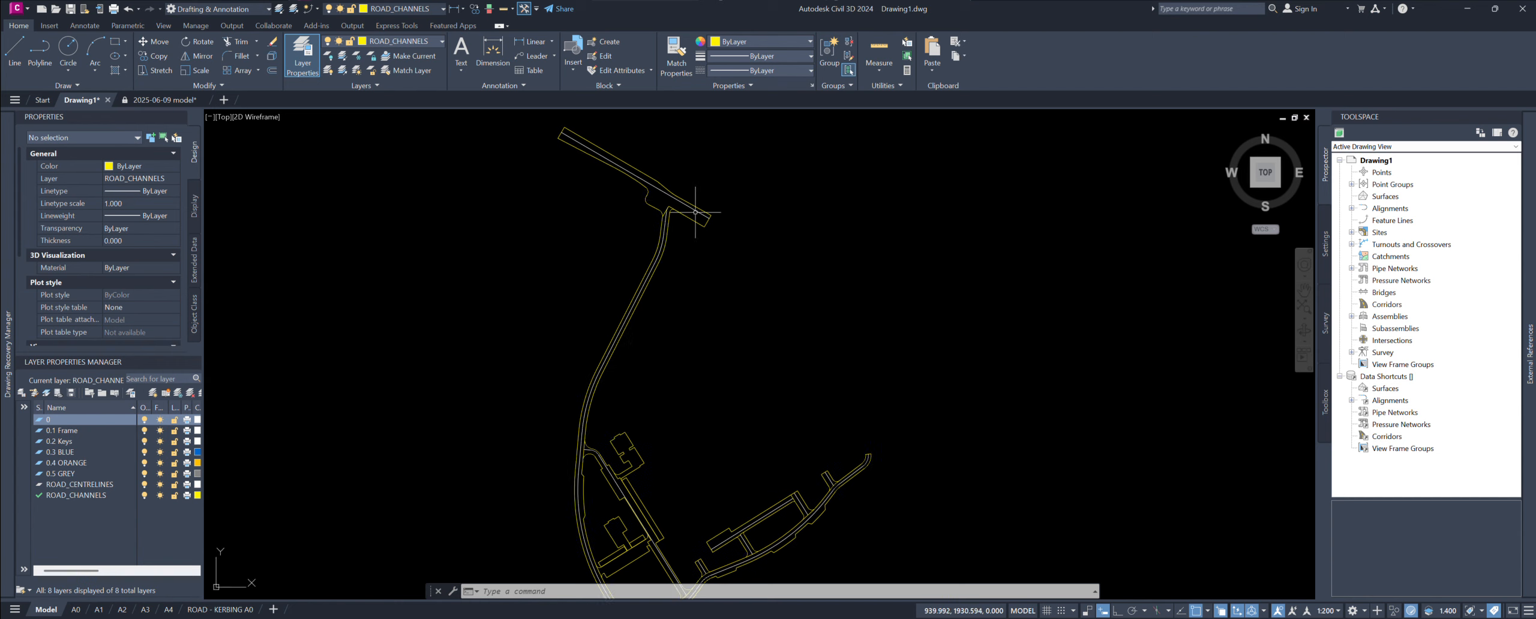
{"action": "scroll", "coordinate": [576, 135], "scroll_direction": "up", "scroll_amount": 4}
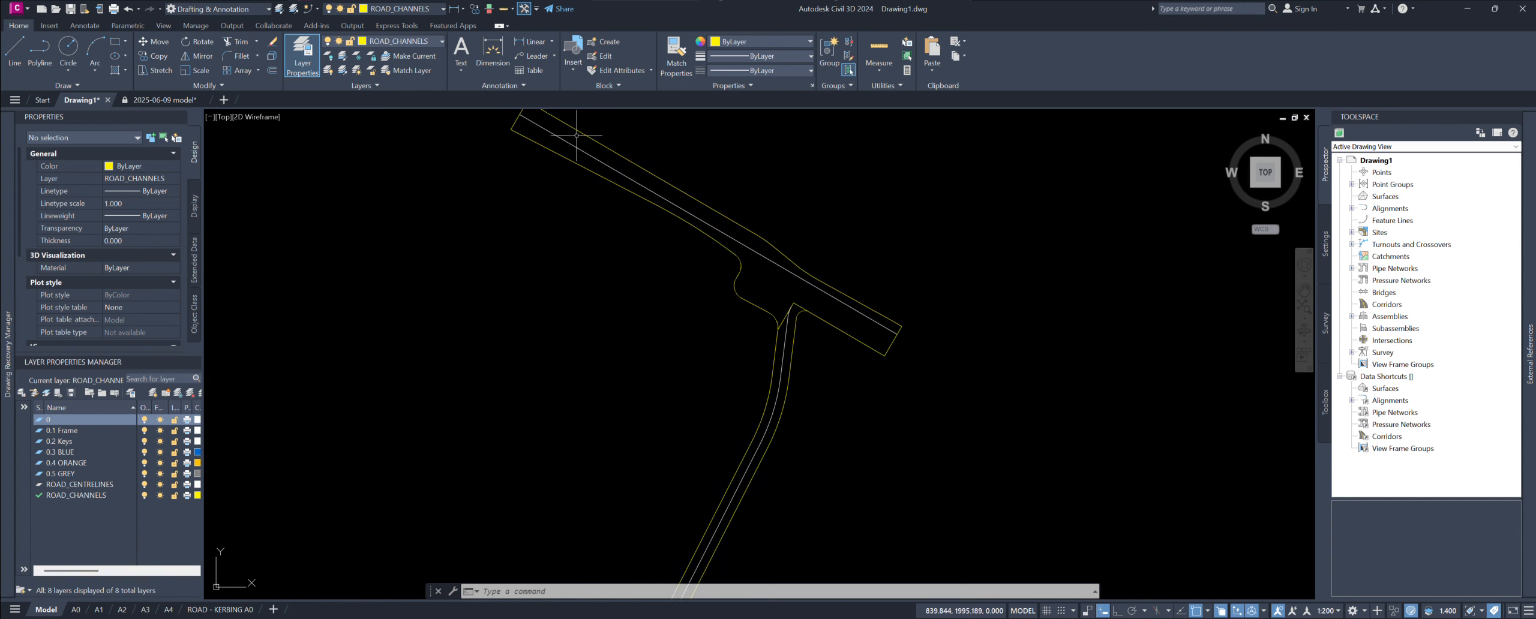
{"action": "middle_click_drag", "start_coordinate": [576, 136], "coordinate": [627, 275]}
{"action": "scroll", "coordinate": [609, 265], "scroll_direction": "up", "scroll_amount": 2}
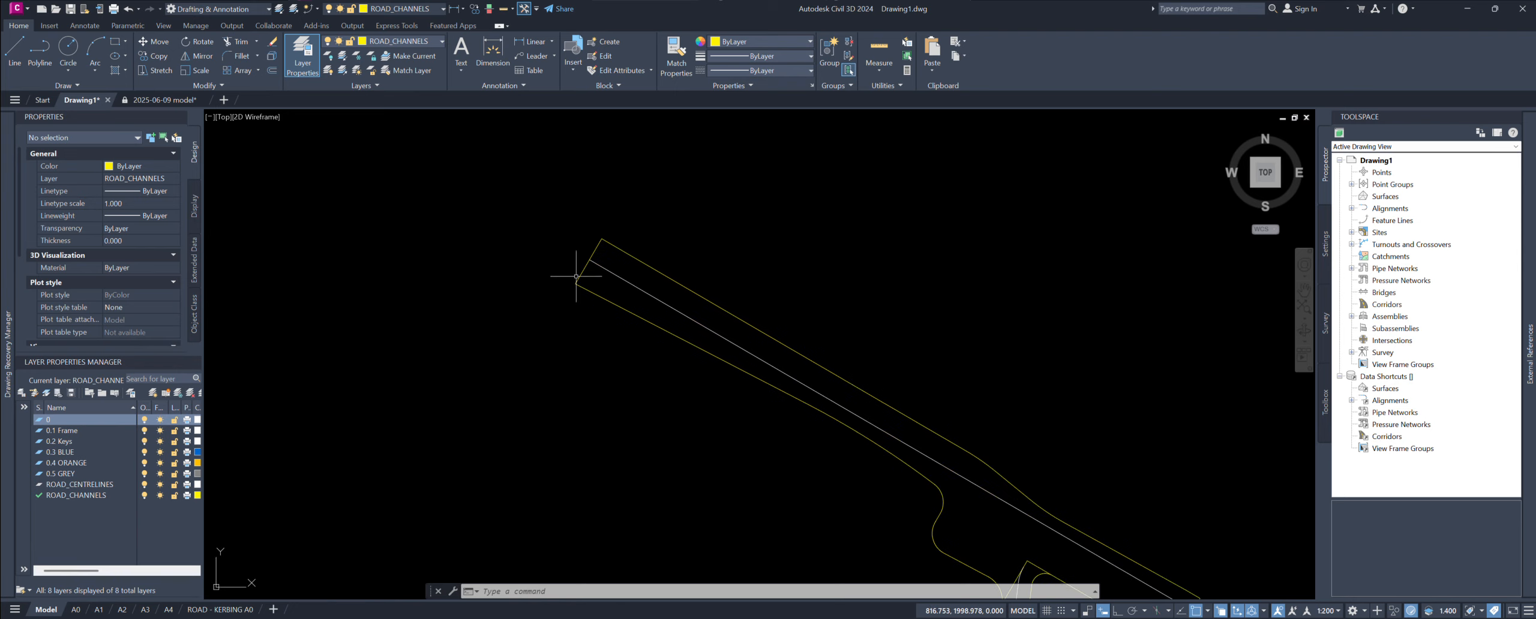
{"action": "scroll", "coordinate": [600, 257], "scroll_direction": "down", "scroll_amount": 8}
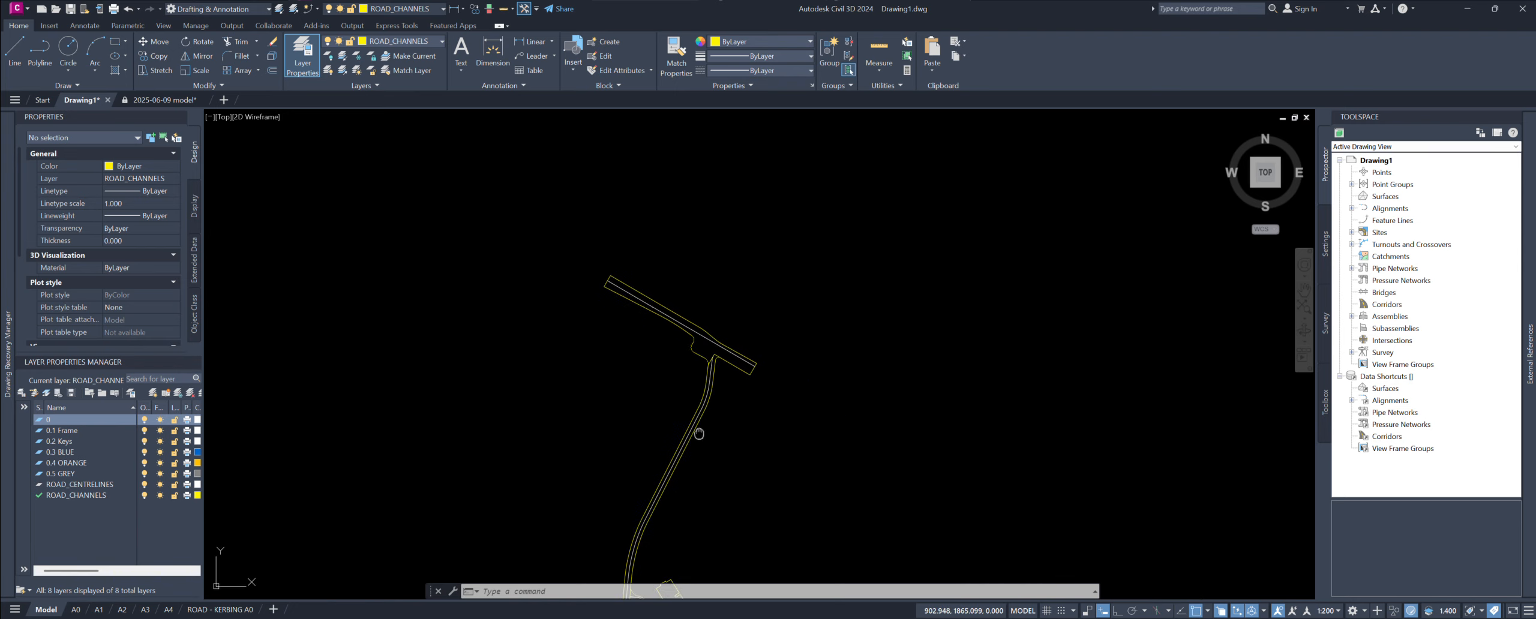
{"action": "middle_click_drag", "start_coordinate": [696, 284], "coordinate": [703, 395]}
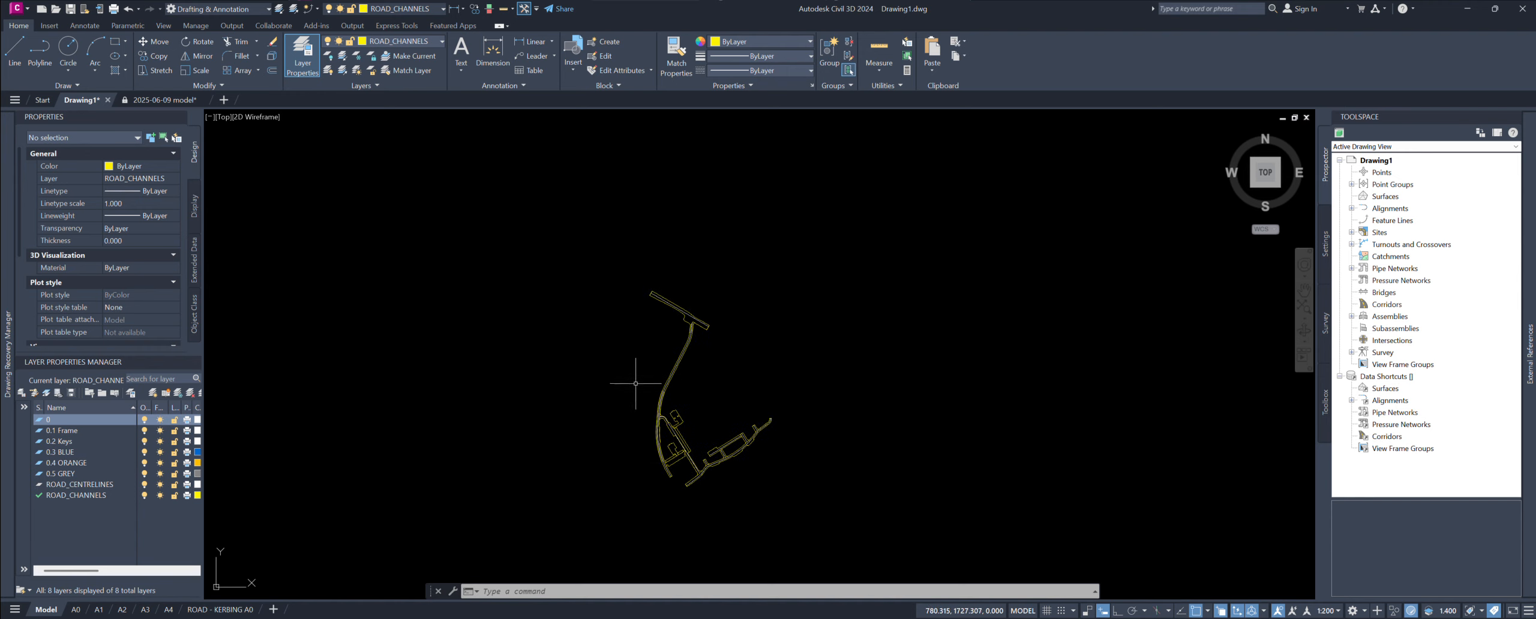
{"action": "scroll", "coordinate": [669, 468], "scroll_direction": "up", "scroll_amount": 5}
{"action": "scroll", "coordinate": [668, 468], "scroll_direction": "down", "scroll_amount": 4}
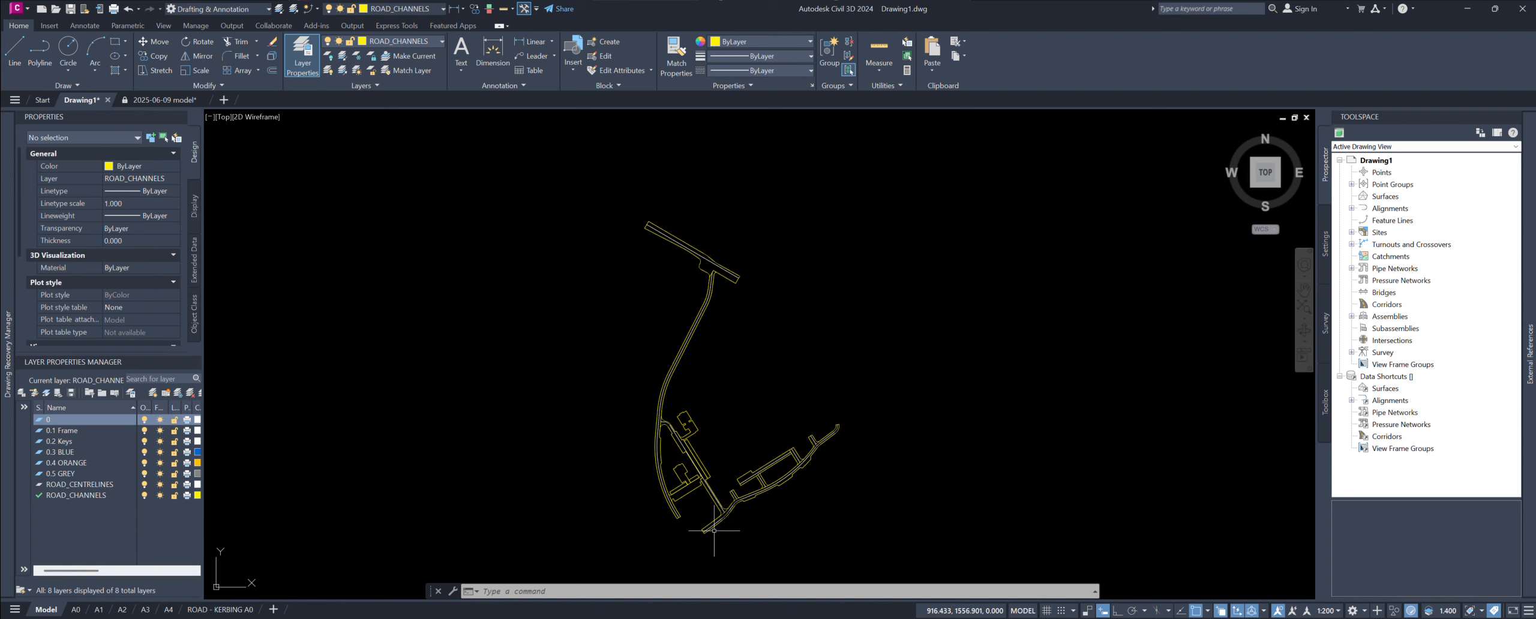
Step: Examine the channel boundary and the enclosed island along the southern road, including the side-branch junctions
{"action": "scroll", "coordinate": [721, 509], "scroll_direction": "up", "scroll_amount": 2}
{"action": "scroll", "coordinate": [723, 511], "scroll_direction": "up", "scroll_amount": 4}
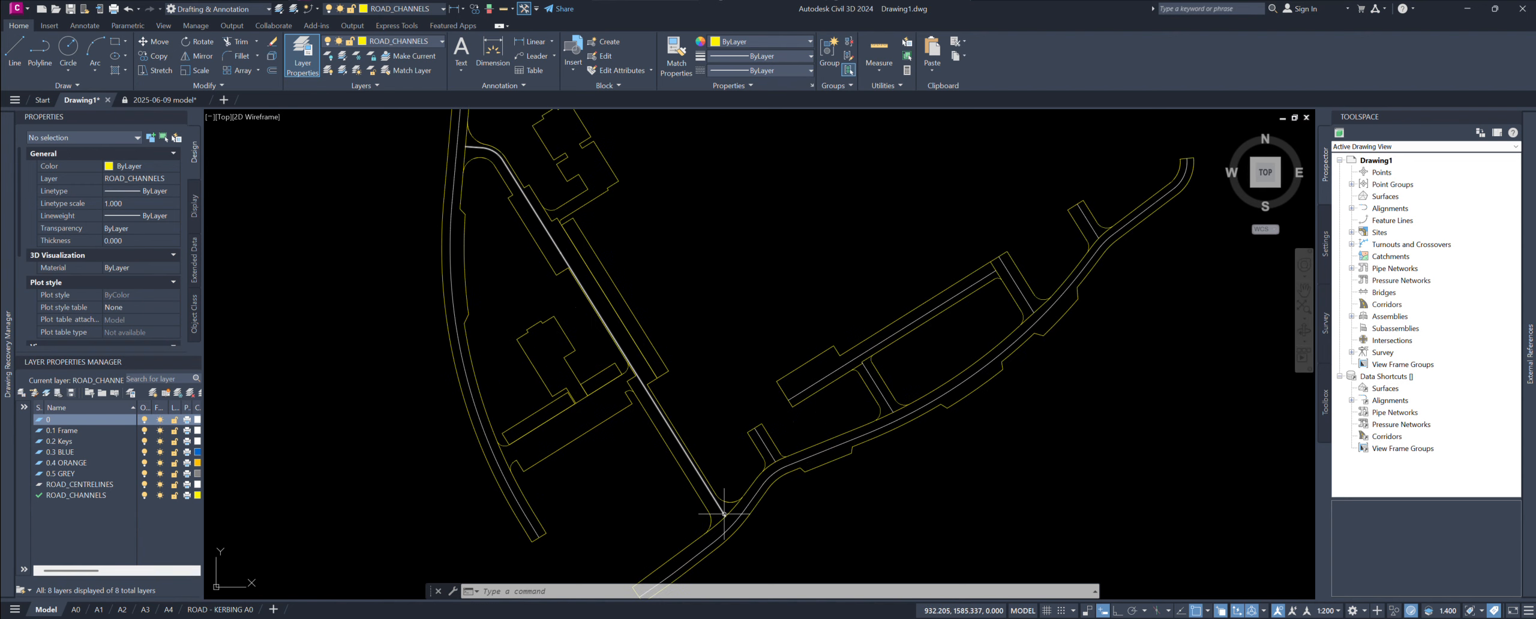
{"action": "middle_click_drag", "start_coordinate": [960, 441], "coordinate": [906, 494]}
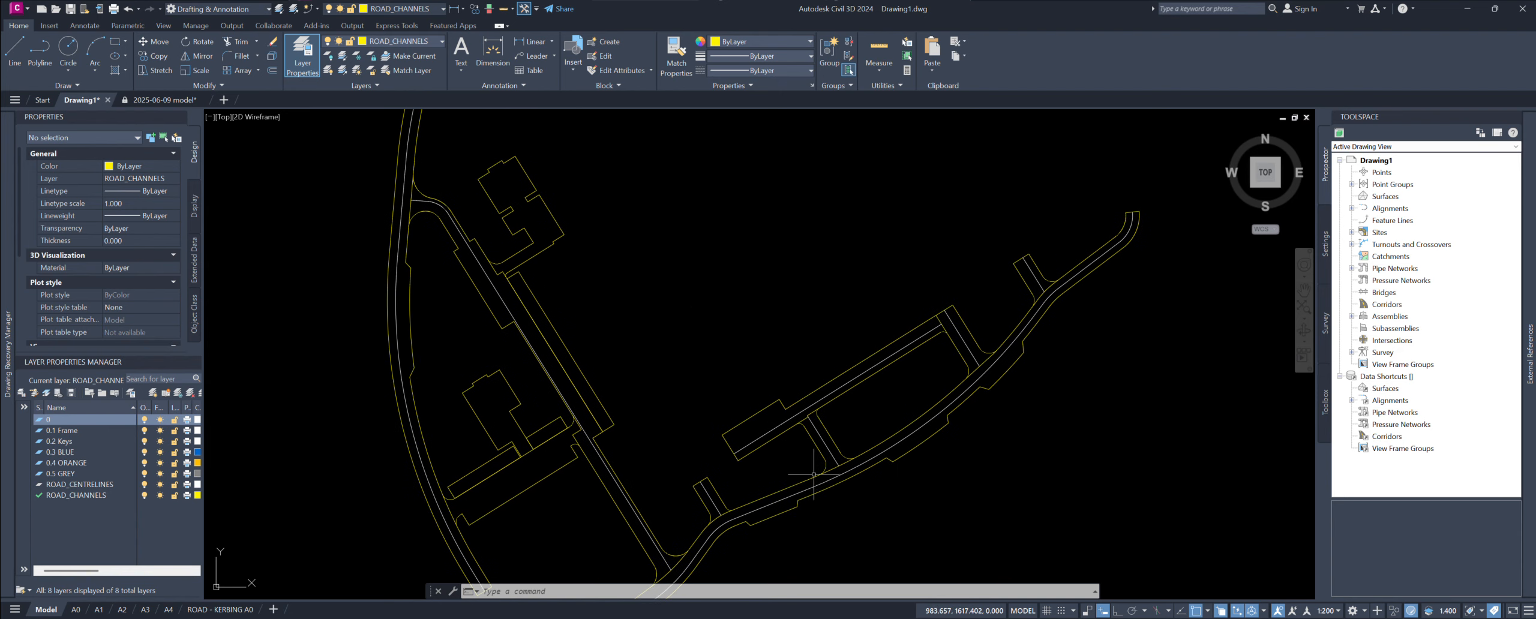
{"action": "scroll", "coordinate": [807, 477], "scroll_direction": "up", "scroll_amount": 3}
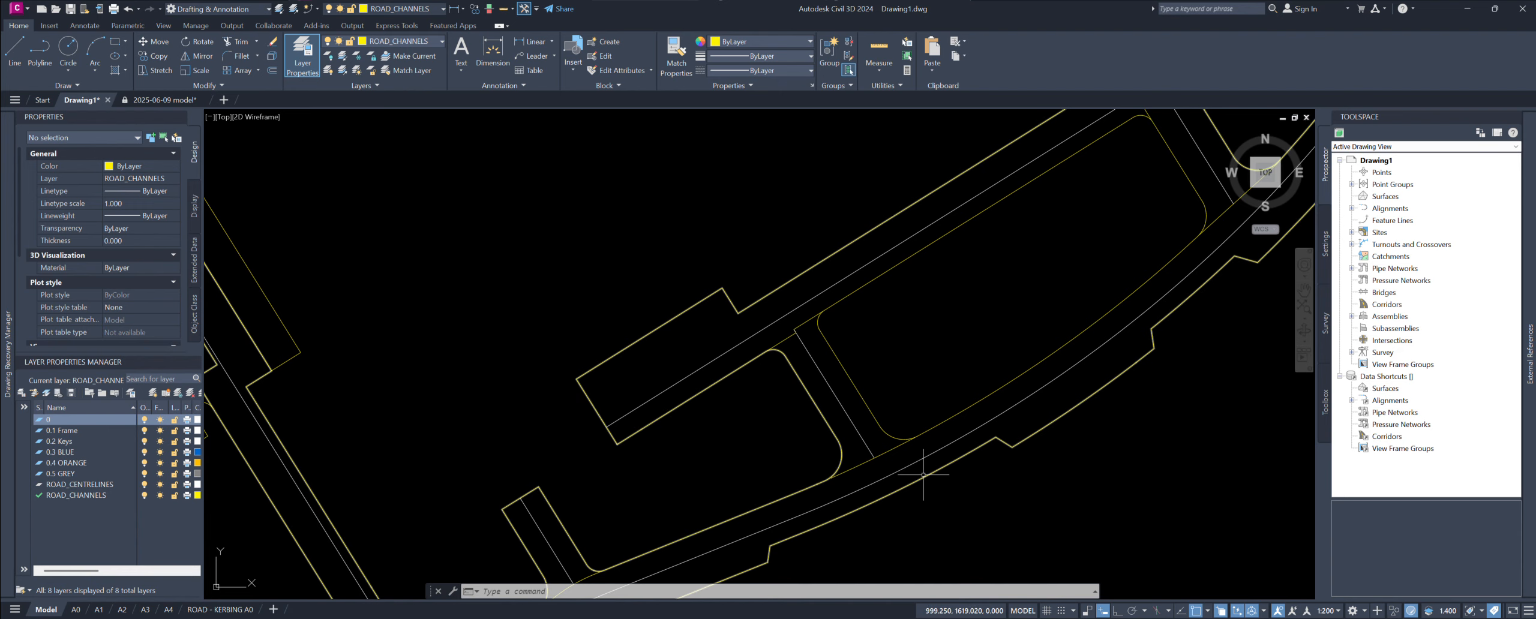
{"action": "scroll", "coordinate": [923, 475], "scroll_direction": "down", "scroll_amount": 6}
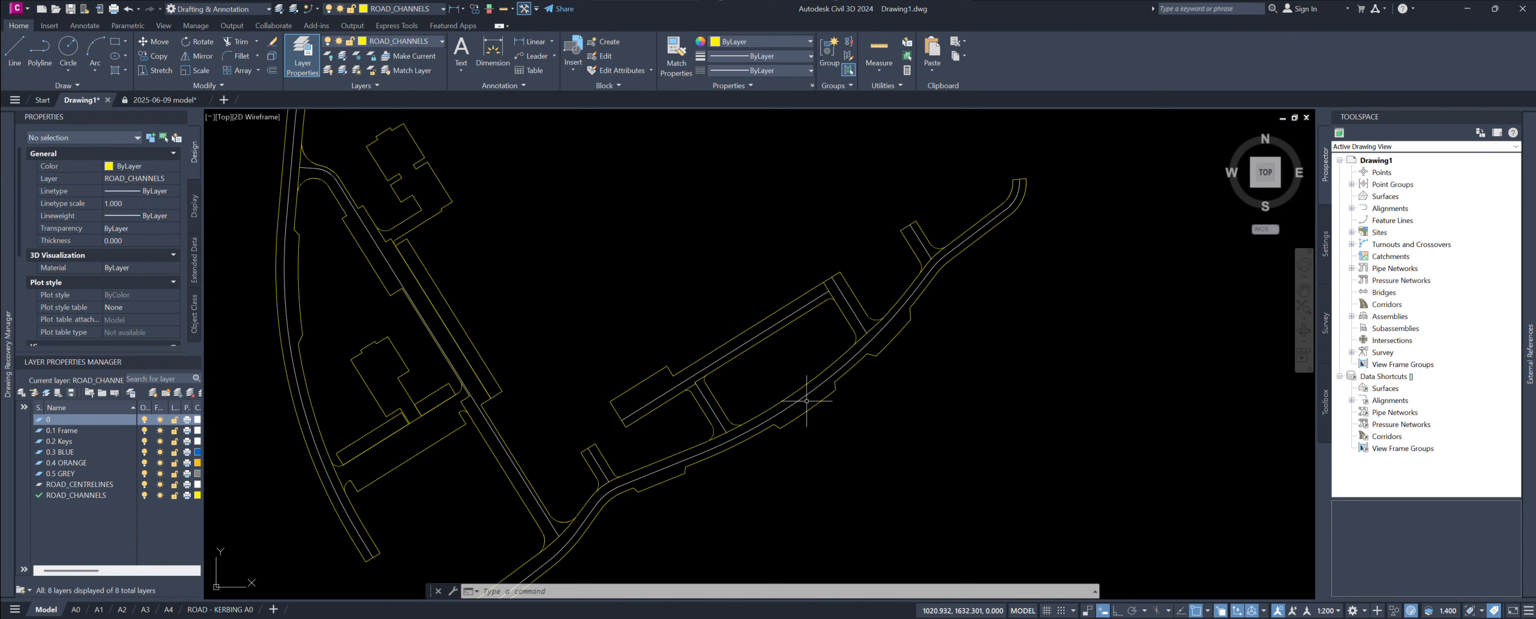
{"action": "scroll", "coordinate": [807, 401], "scroll_direction": "down", "scroll_amount": 5}
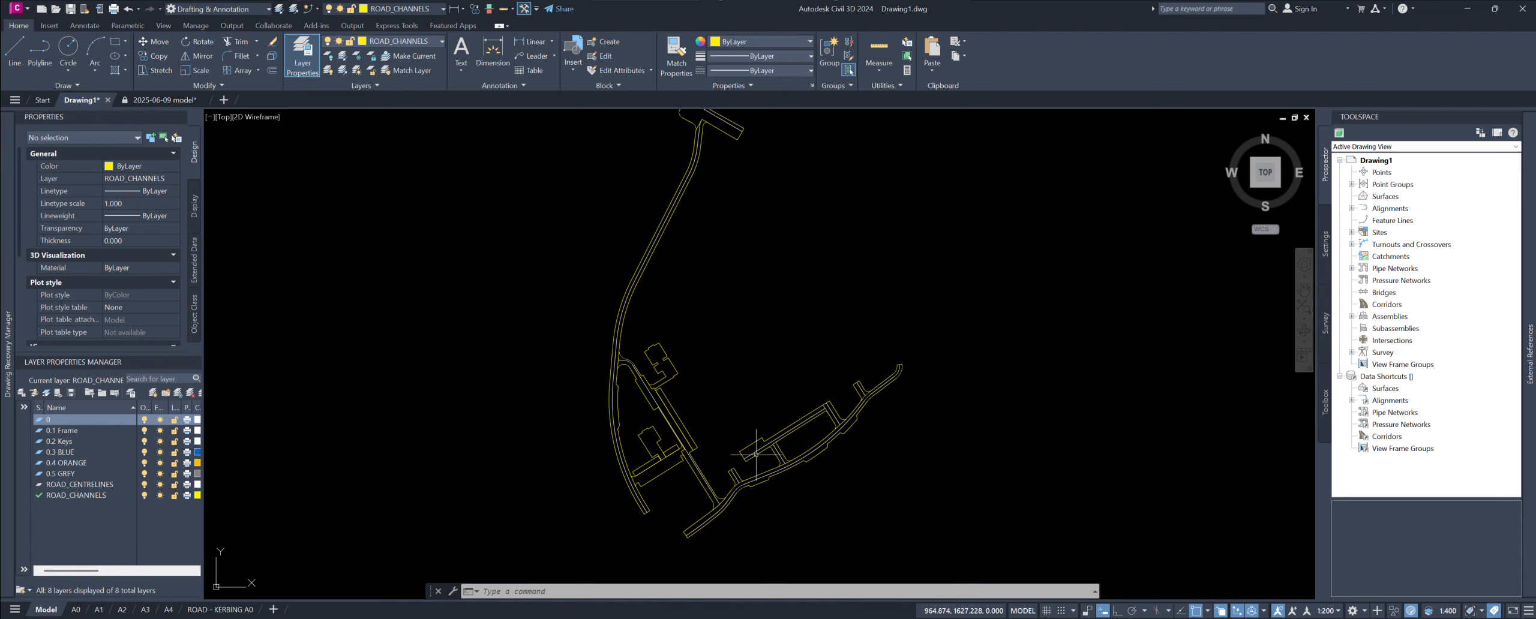
{"action": "scroll", "coordinate": [756, 454], "scroll_direction": "down", "scroll_amount": 1}
{"action": "middle_click_drag", "start_coordinate": [729, 322], "coordinate": [716, 316]}
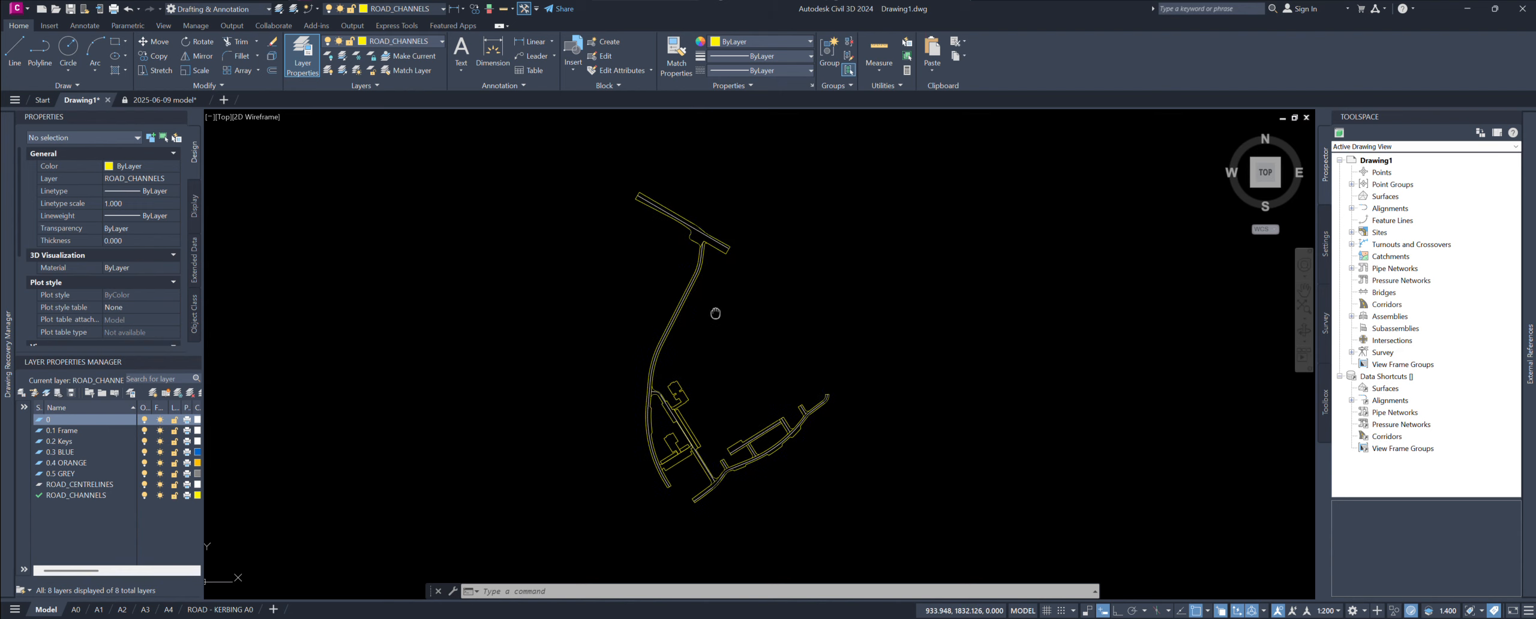
Step: Examine the curved road's channels and centreline from the northern junction down to the branch road junction
{"action": "scroll", "coordinate": [682, 231], "scroll_direction": "up", "scroll_amount": 5}
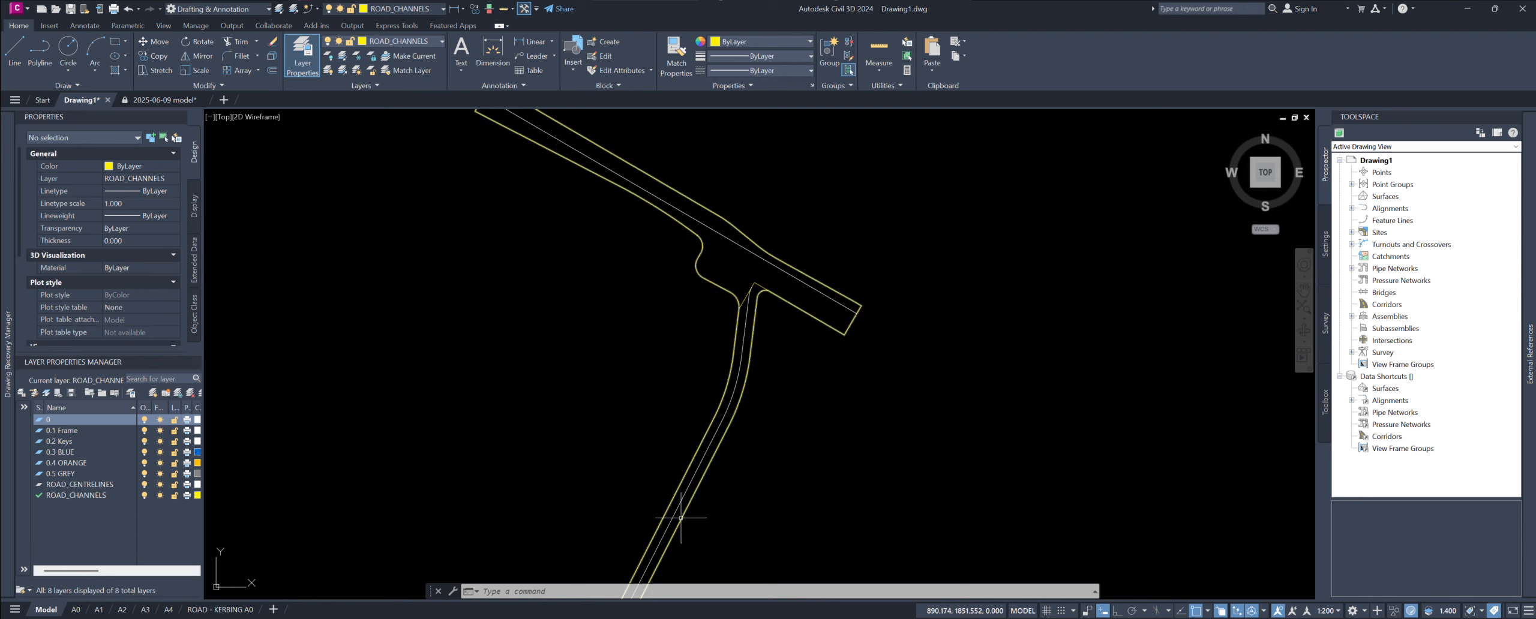
{"action": "scroll", "coordinate": [714, 397], "scroll_direction": "down", "scroll_amount": 5}
{"action": "mouse_move", "coordinate": [680, 518]}
{"action": "middle_mouse_down"}
{"action": "mouse_move", "coordinate": [719, 401]}
{"action": "mouse_move", "coordinate": [702, 401]}
{"action": "middle_mouse_up"}
{"action": "scroll", "coordinate": [699, 401], "scroll_direction": "up", "scroll_amount": 5}
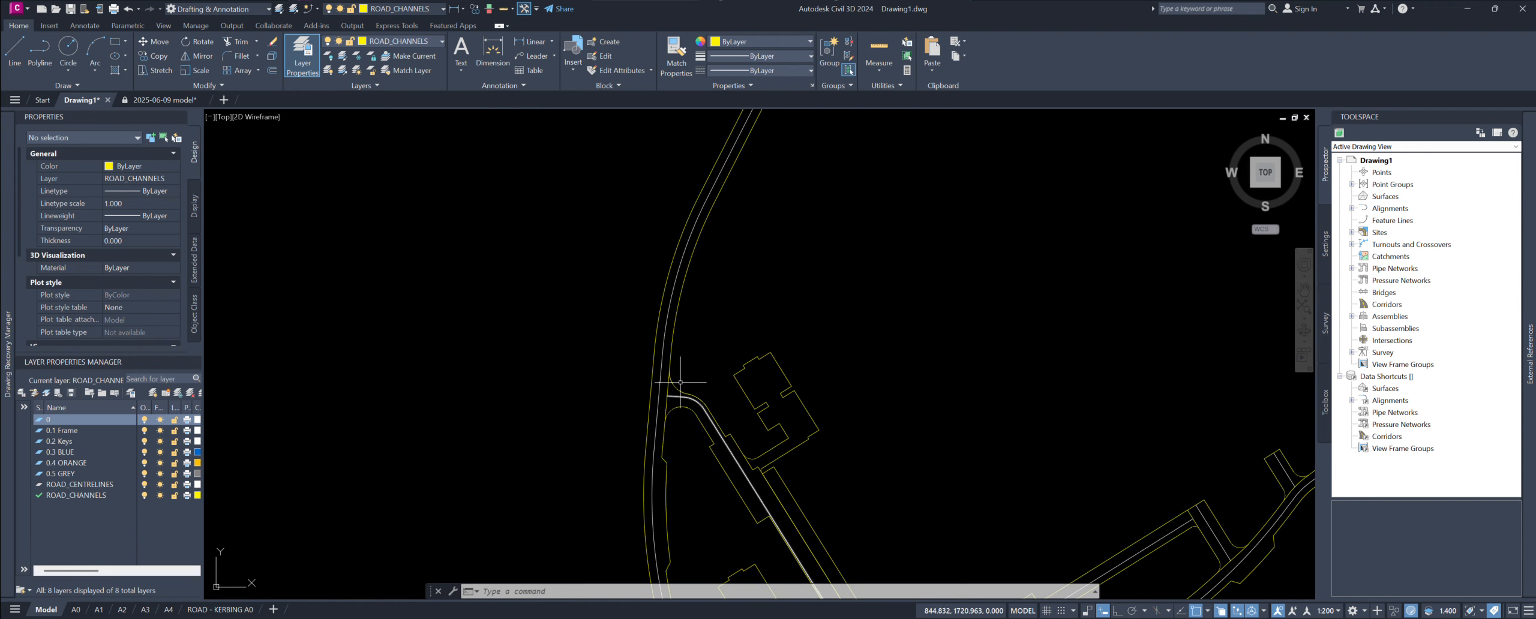
{"action": "middle_click_drag", "start_coordinate": [772, 178], "coordinate": [711, 393]}
{"action": "scroll", "coordinate": [718, 341], "scroll_direction": "down", "scroll_amount": 3}
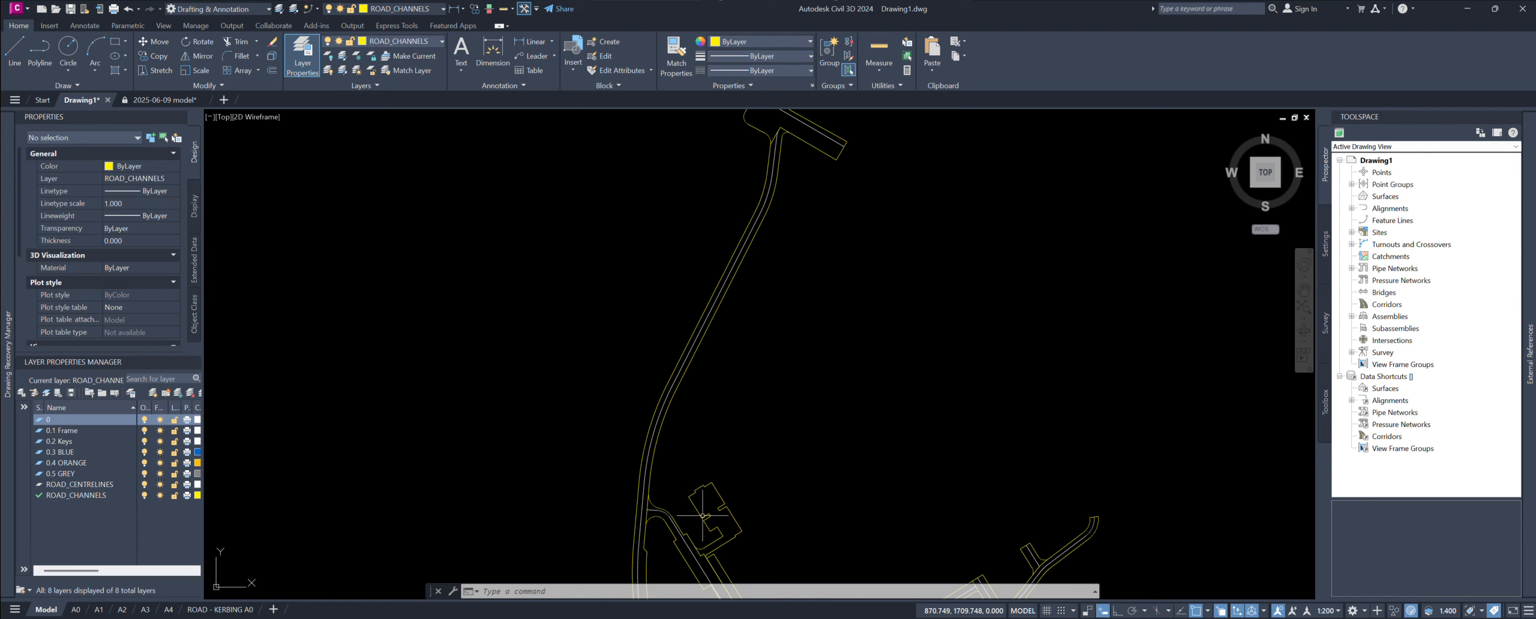
{"action": "scroll", "coordinate": [734, 414], "scroll_direction": "down", "scroll_amount": 4}
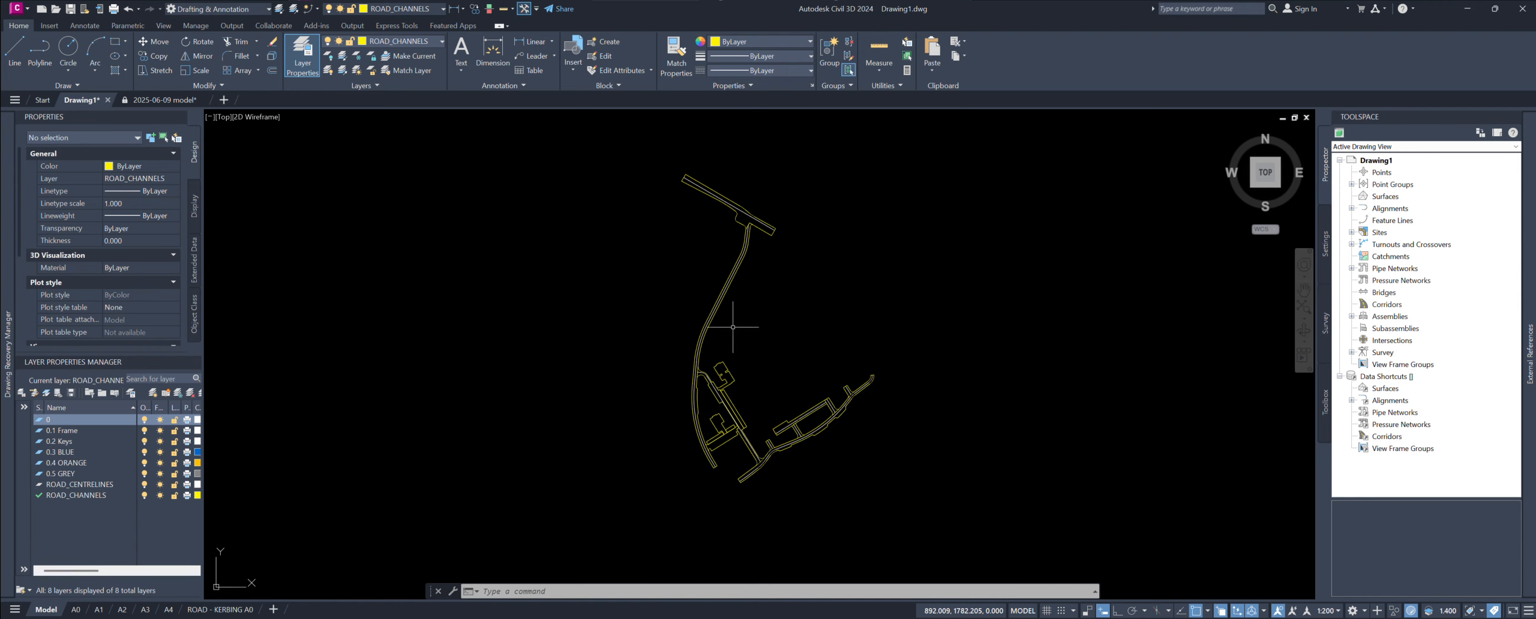
{"action": "middle_click_drag", "start_coordinate": [760, 341], "coordinate": [766, 368]}
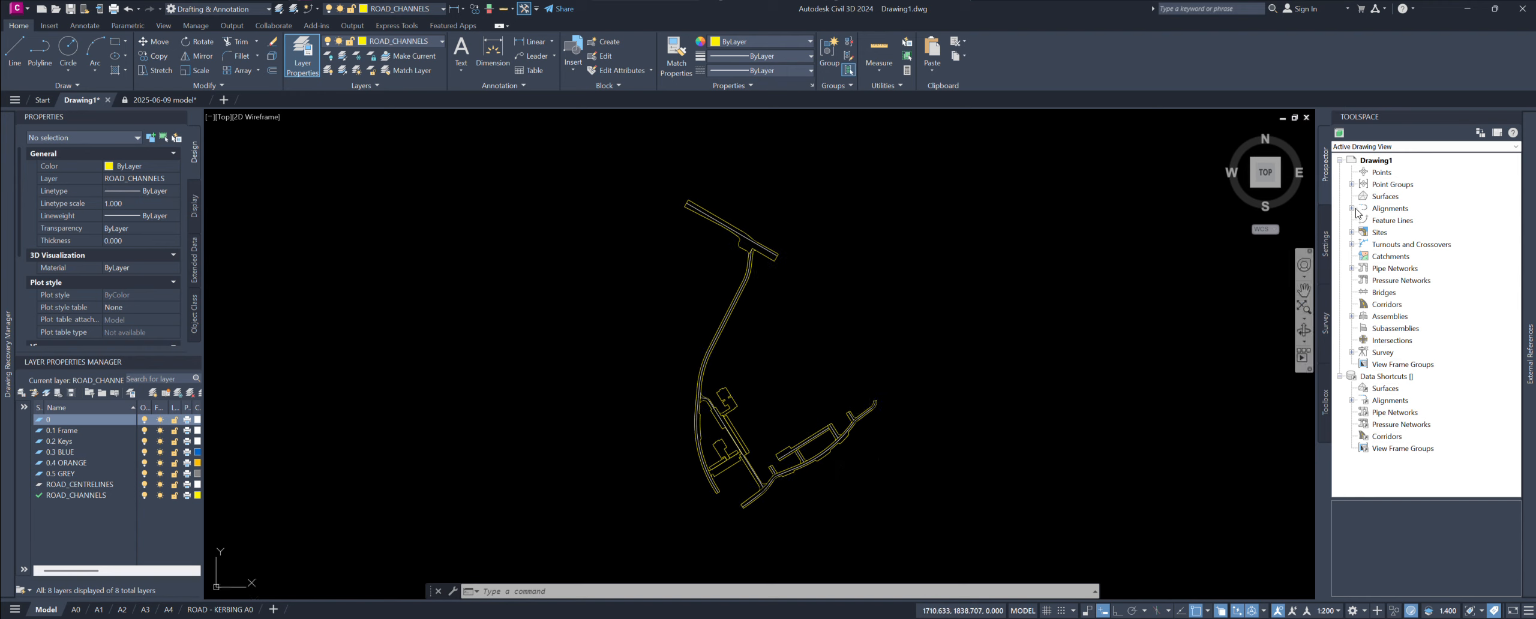
Step: Create a TIN surface named ROADS, keeping the Standard style
{"action": "right_click", "coordinate": [1377, 197]}
{"action": "left_click", "coordinate": [1407, 206]}
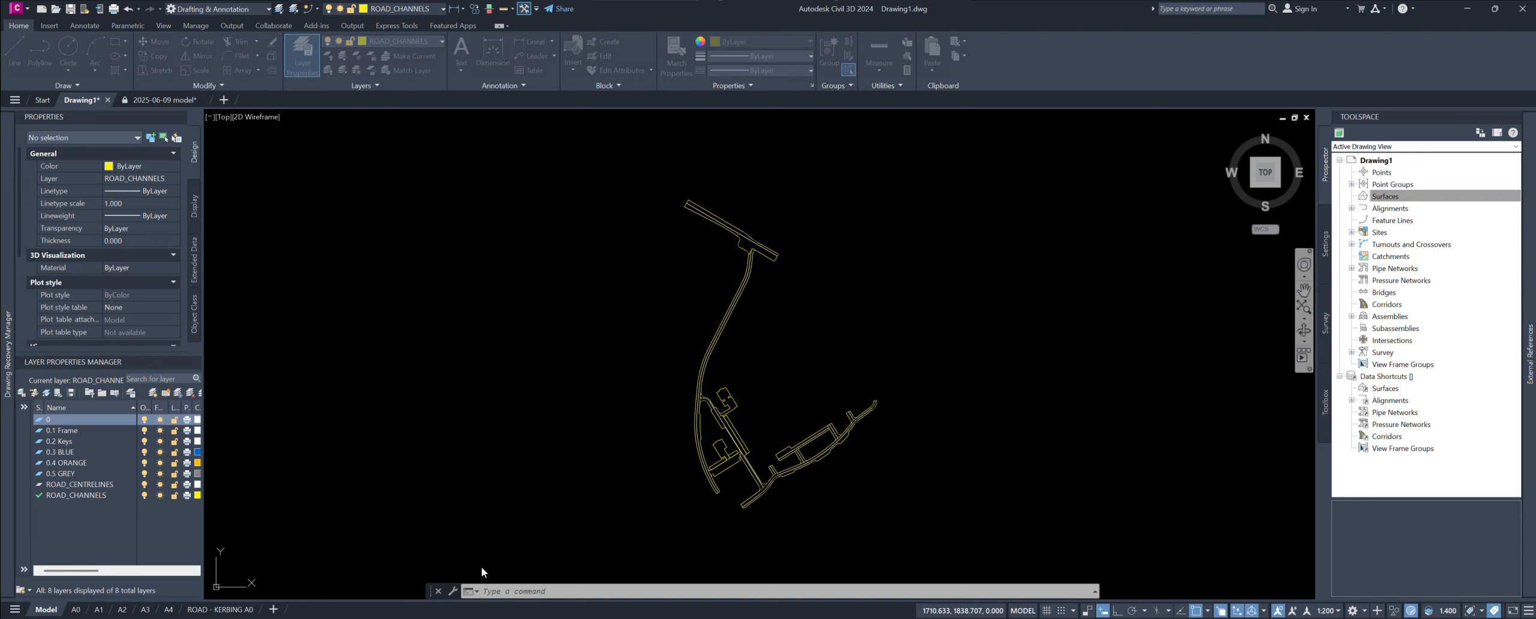
{"action": "left_click_drag", "start_coordinate": [1159, 499], "coordinate": [473, 228]}
{"action": "left_click", "coordinate": [529, 301]}
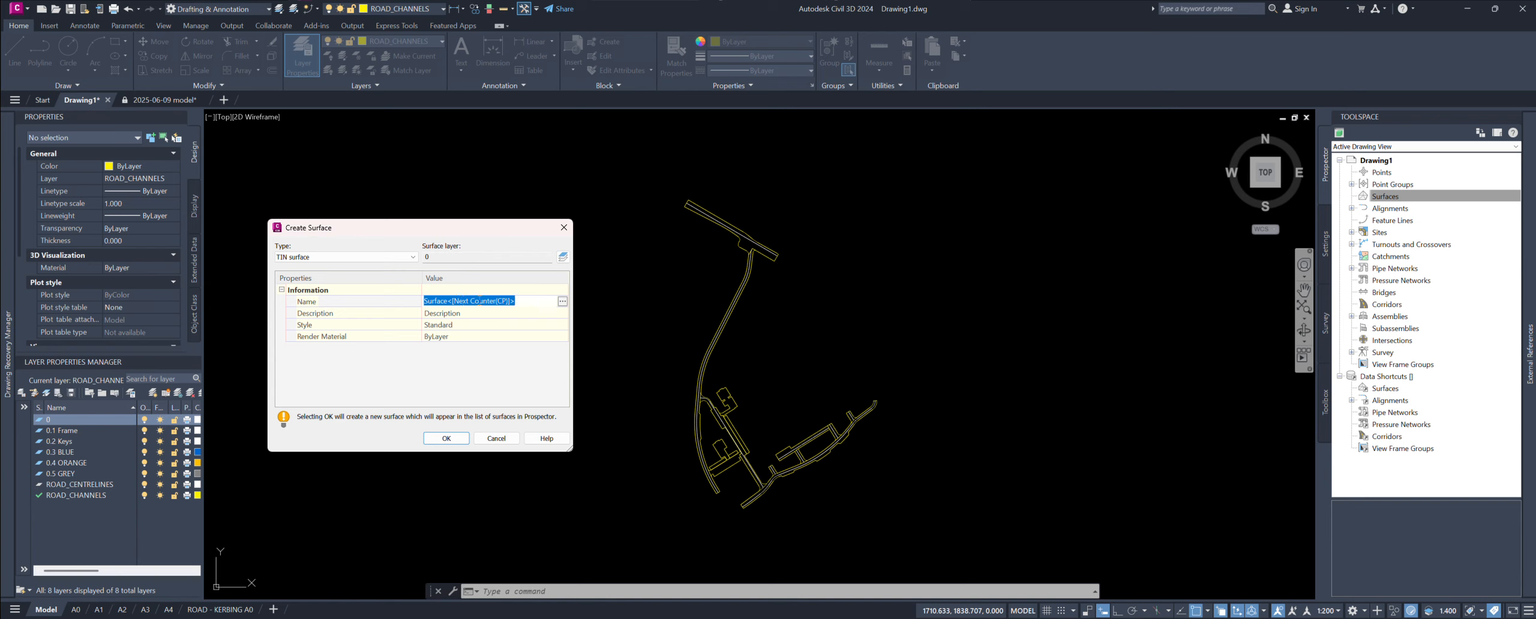
{"action": "type", "text": "ro"}
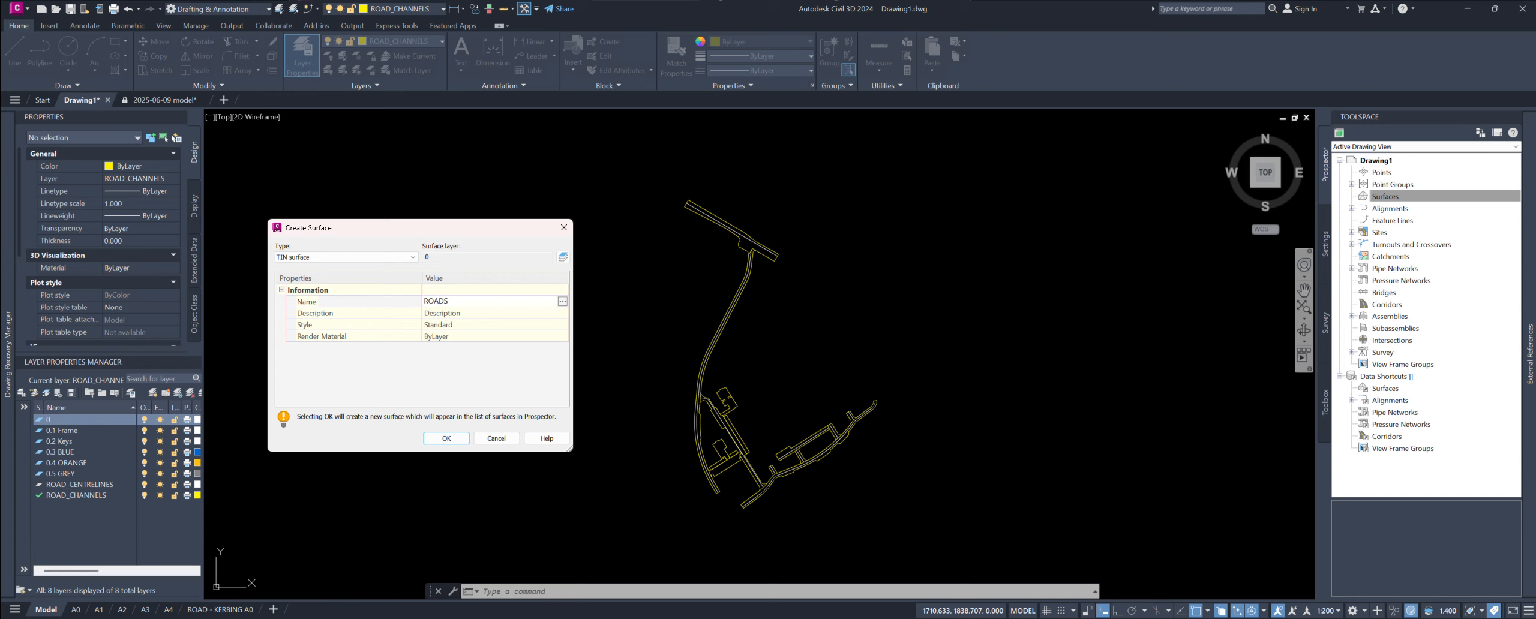
{"action": "left_click", "coordinate": [446, 438]}
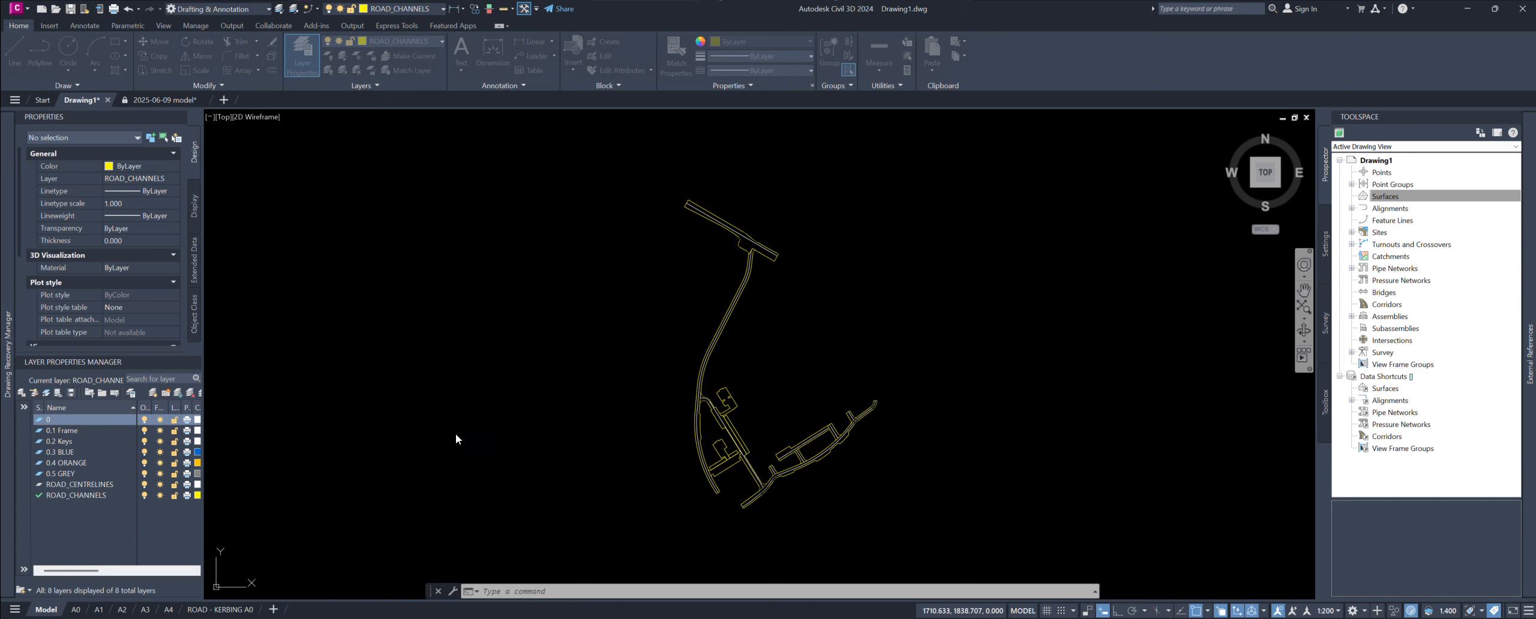
Step: Set the ROADS surface to rebuild automatically and expand its definition to reach the breaklines
{"action": "left_click", "coordinate": [1352, 197]}
{"action": "right_click", "coordinate": [1396, 209]}
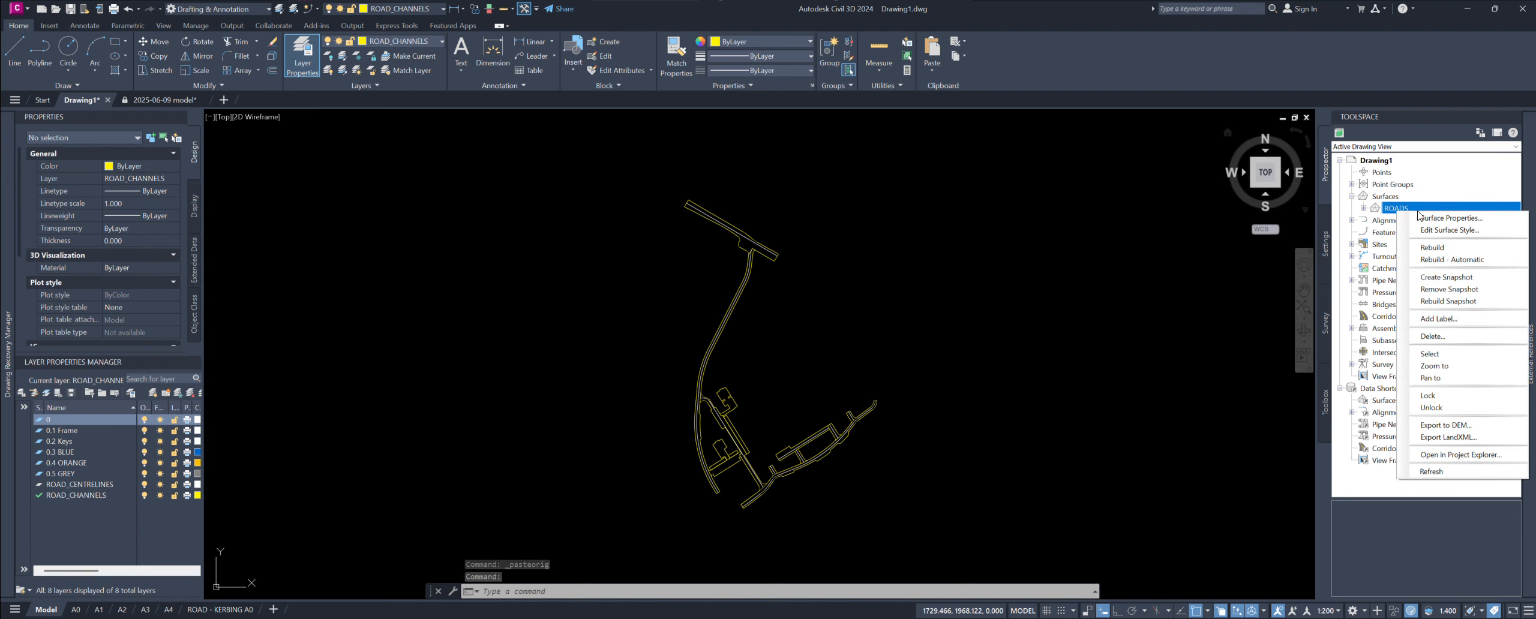
{"action": "left_click", "coordinate": [1464, 262]}
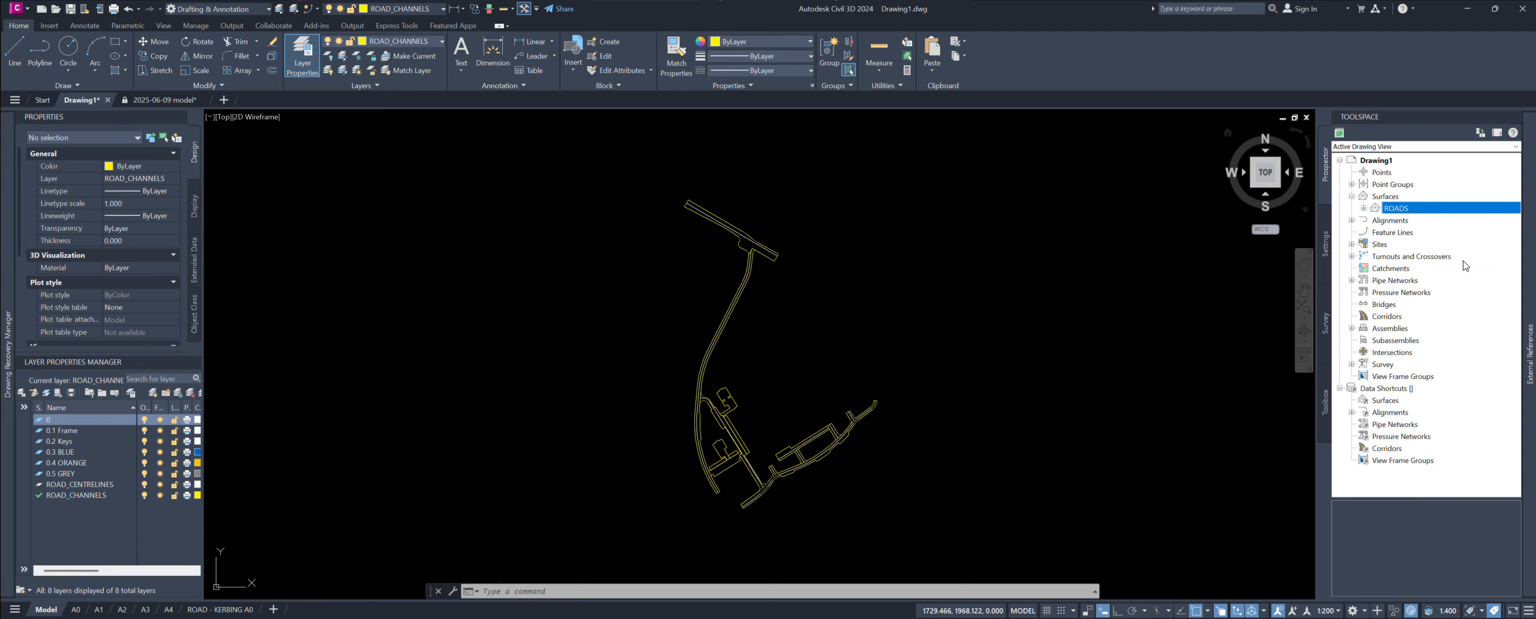
{"action": "left_click", "coordinate": [1363, 209]}
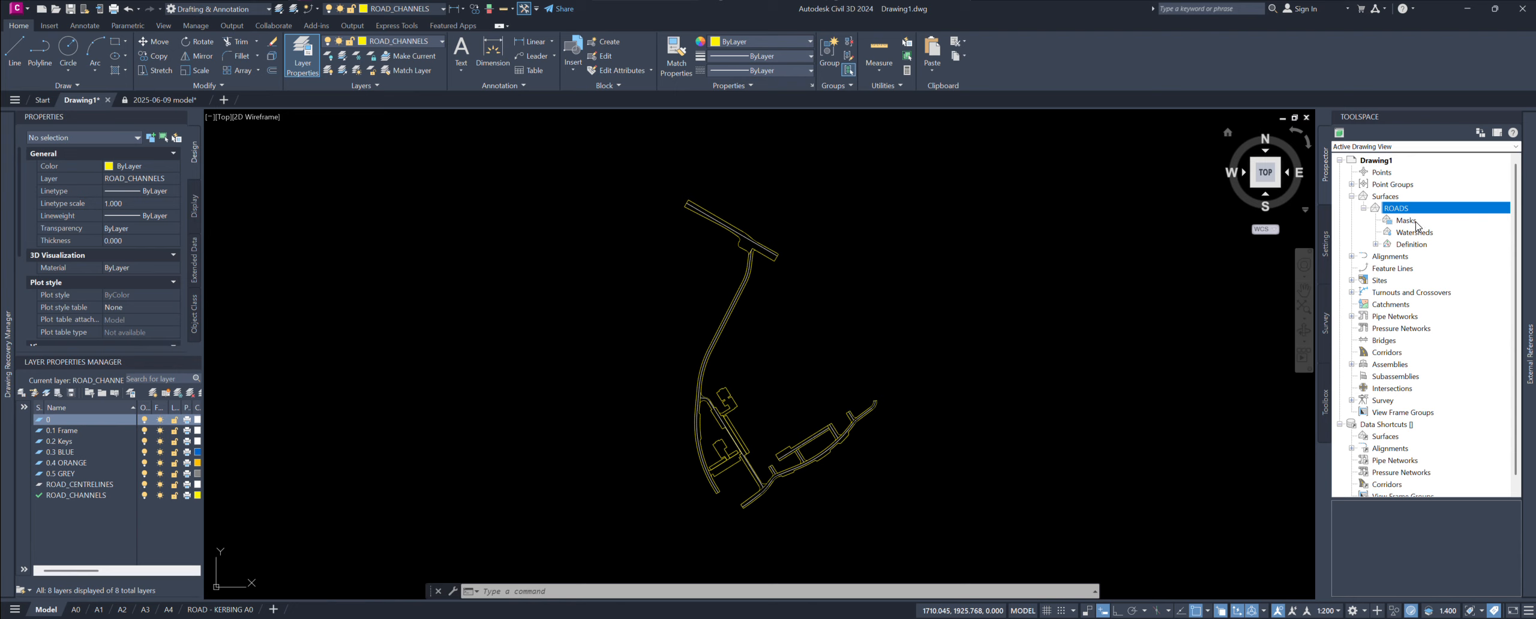
{"action": "left_click", "coordinate": [1376, 244]}
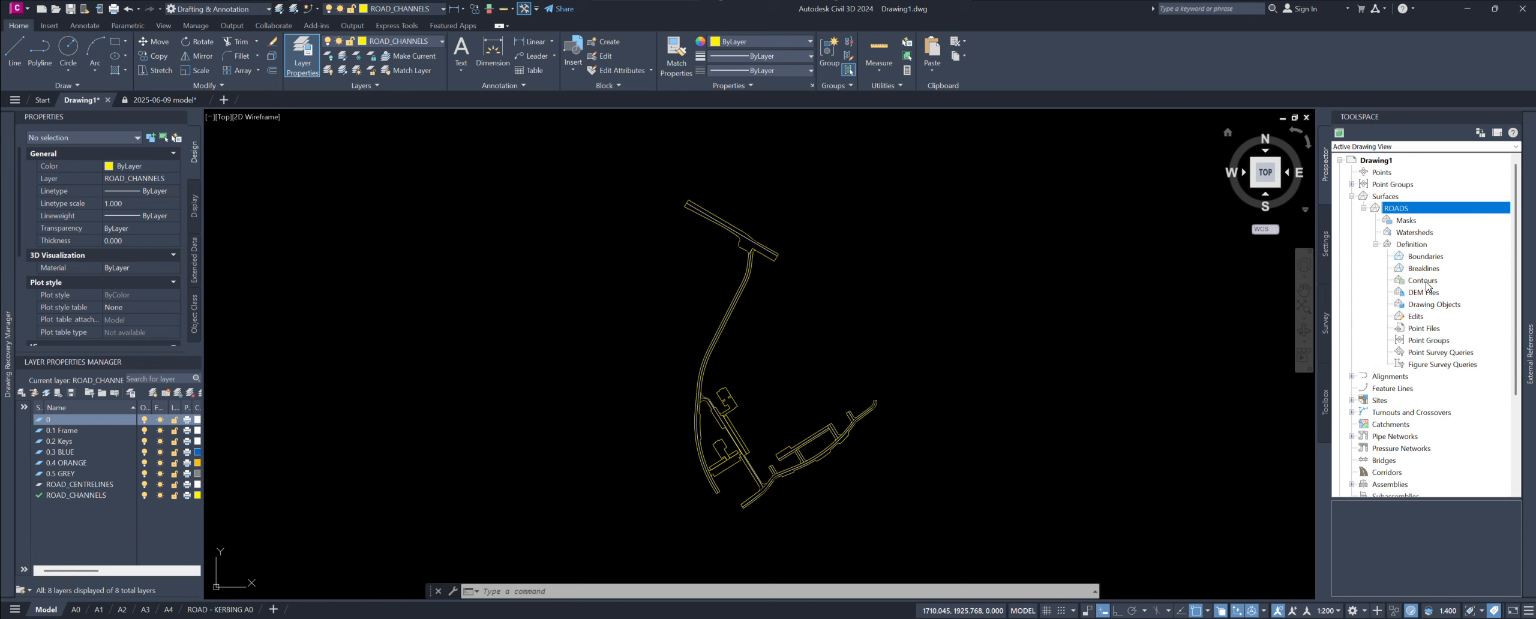
{"action": "left_click", "coordinate": [1425, 270]}
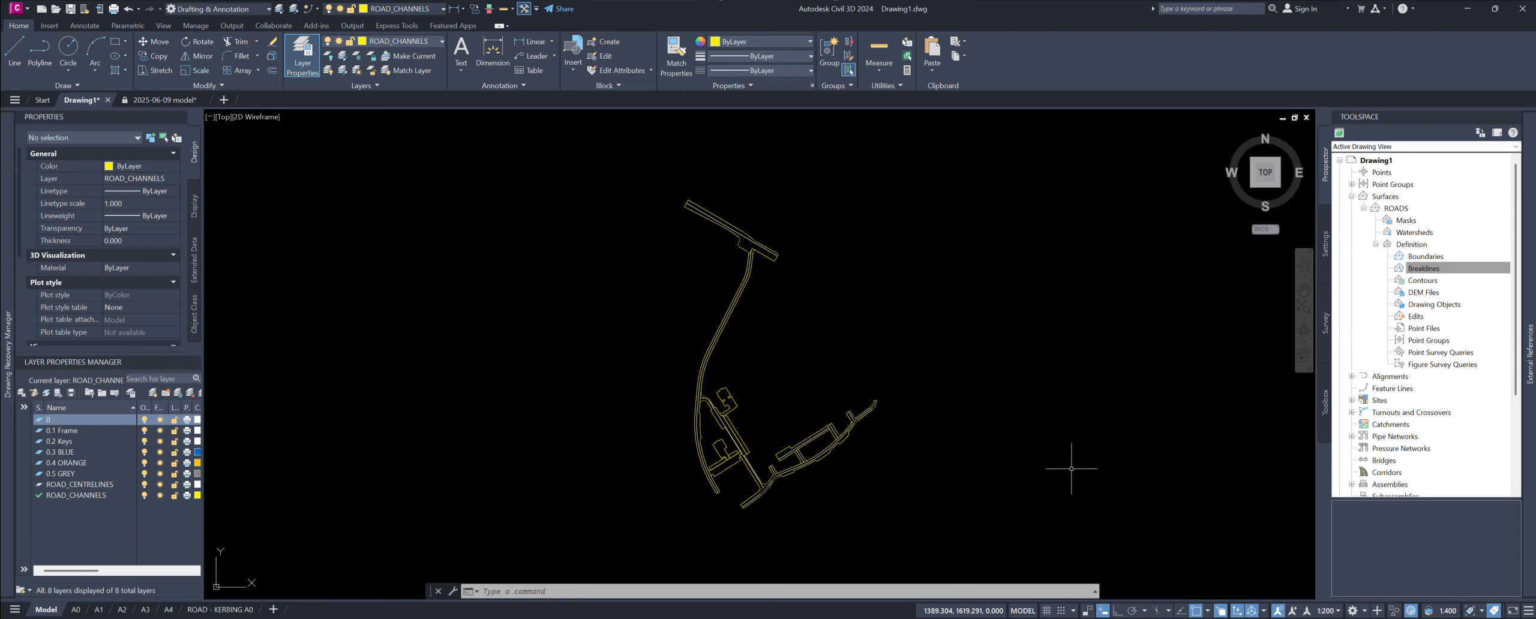
{"action": "left_click", "coordinate": [1026, 535]}
{"action": "left_click", "coordinate": [571, 121]}
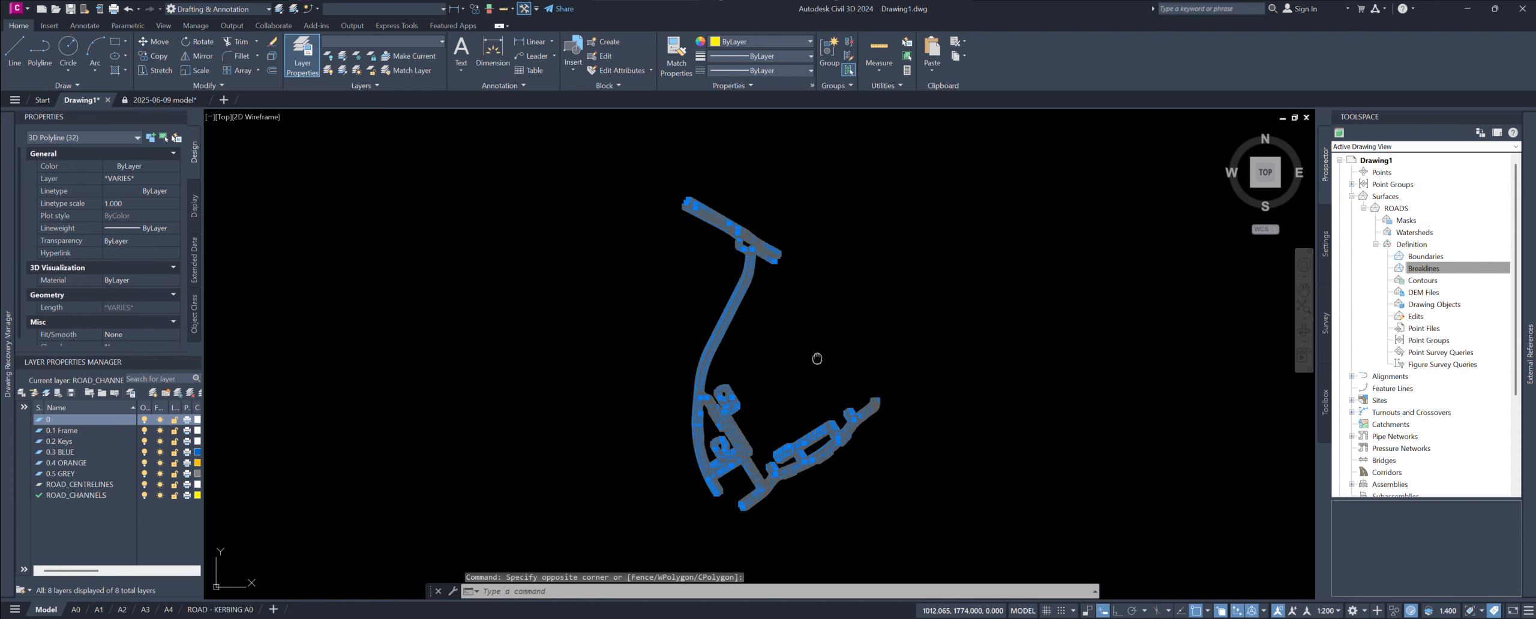
{"action": "scroll", "coordinate": [807, 443], "scroll_direction": "up", "scroll_amount": 3}
{"action": "key", "text": "Escape"}
{"action": "key", "text": "Escape"}
Step: Add the closed ROAD_CHANNELS outer boundary polyline to the ROADS surface as a standard breakline set described as CHANNELS
{"action": "scroll", "coordinate": [807, 443], "scroll_direction": "up", "scroll_amount": 4}
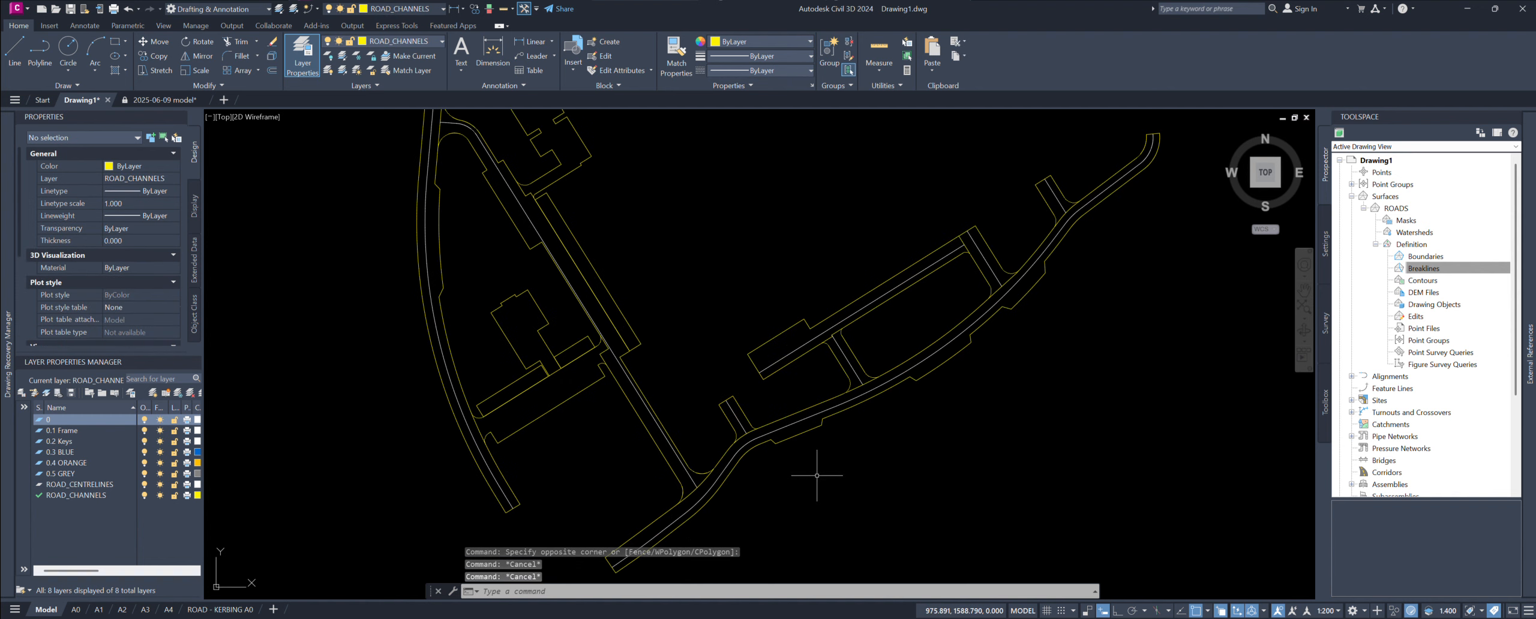
{"action": "scroll", "coordinate": [761, 462], "scroll_direction": "down", "scroll_amount": 2}
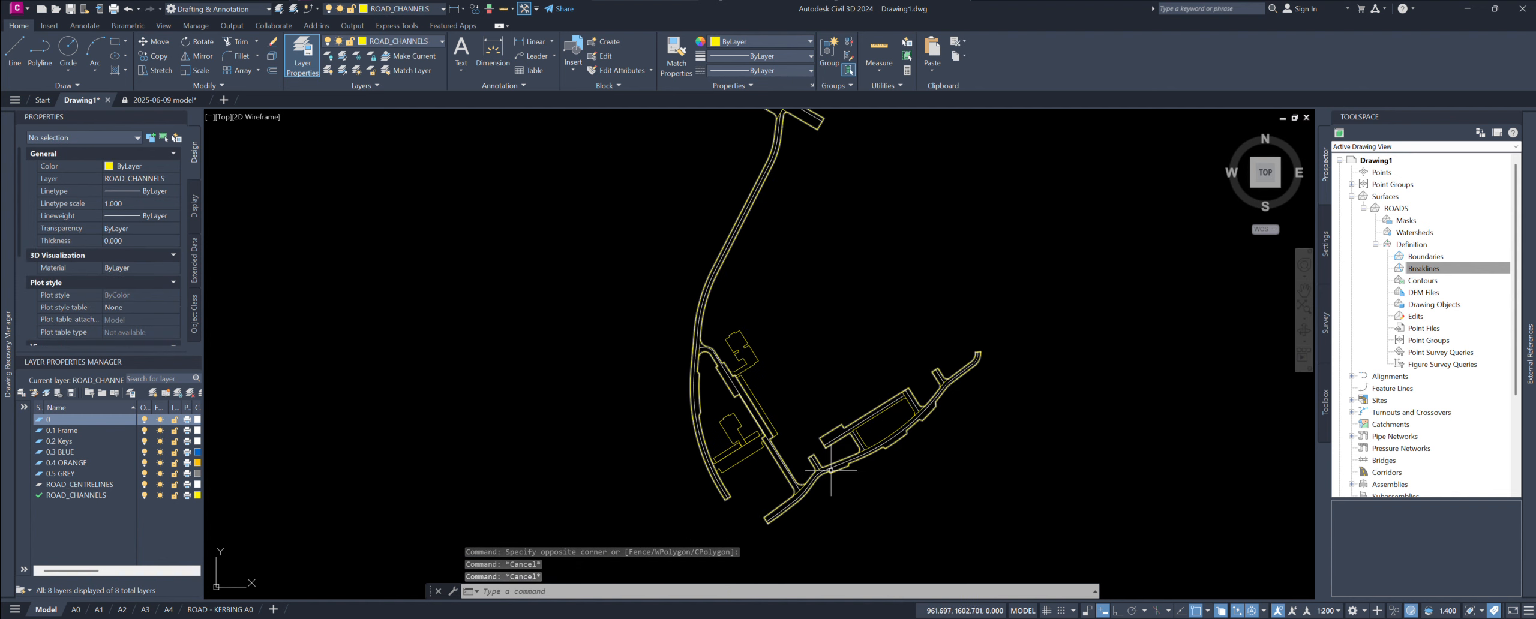
{"action": "scroll", "coordinate": [840, 471], "scroll_direction": "up", "scroll_amount": 4}
{"action": "left_click", "coordinate": [863, 472]}
{"action": "scroll", "coordinate": [979, 470], "scroll_direction": "down", "scroll_amount": 4}
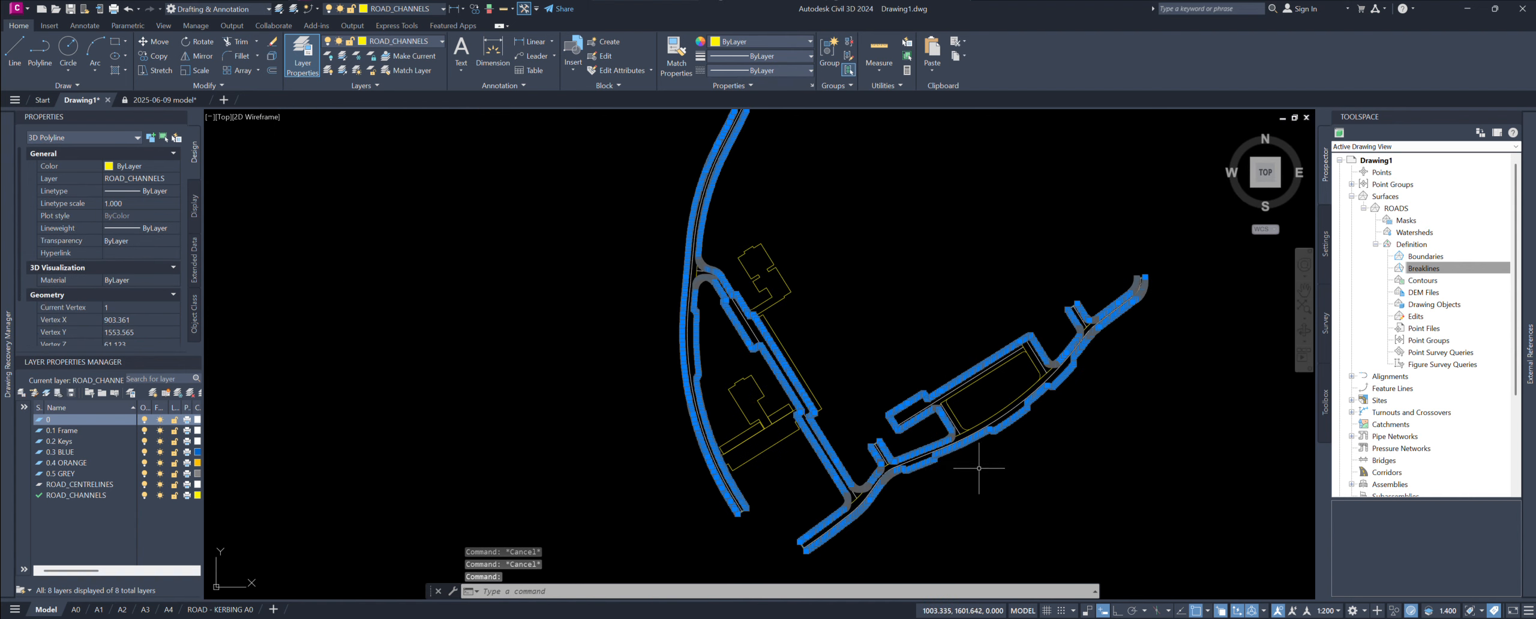
{"action": "middle_click_drag", "start_coordinate": [1009, 474], "coordinate": [972, 484]}
{"action": "scroll", "coordinate": [979, 482], "scroll_direction": "down", "scroll_amount": 4}
{"action": "middle_click_drag", "start_coordinate": [1066, 471], "coordinate": [988, 455]}
{"action": "left_click", "coordinate": [1530, 354]}
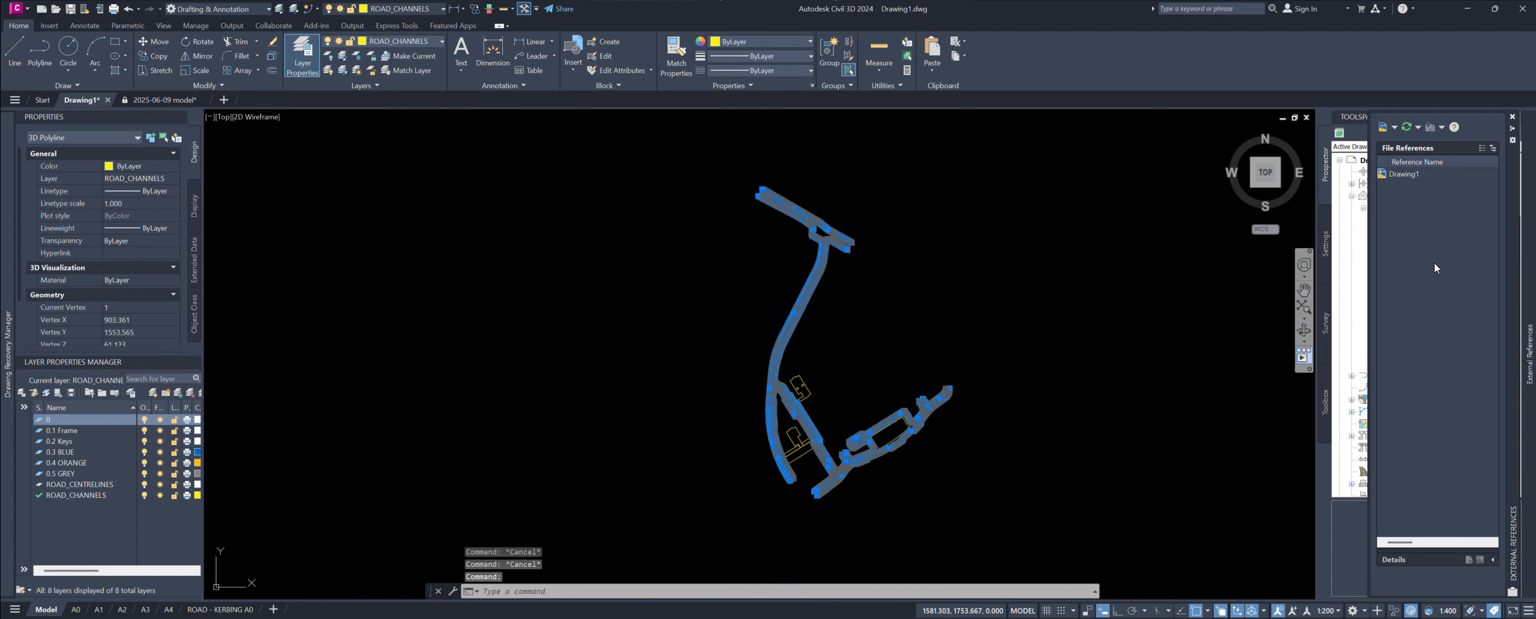
{"action": "left_click", "coordinate": [1423, 268]}
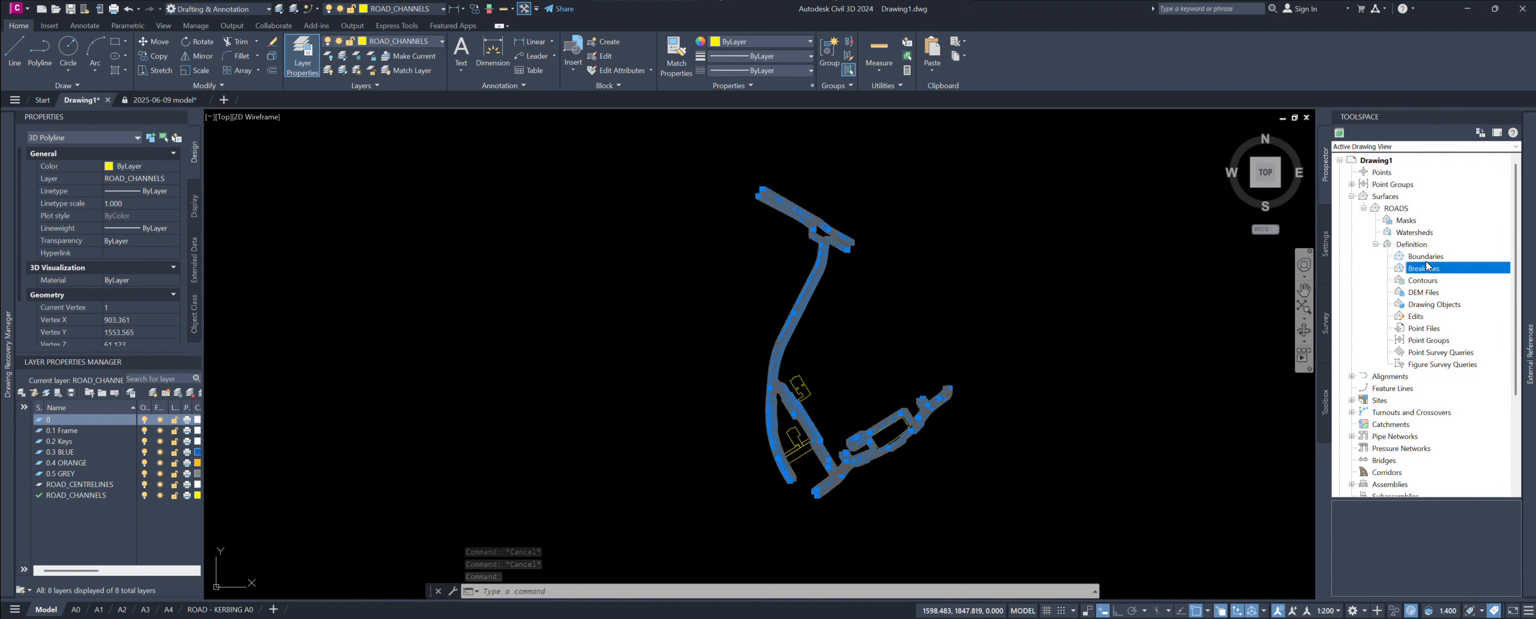
{"action": "right_click", "coordinate": [1428, 269]}
{"action": "left_click", "coordinate": [1452, 275]}
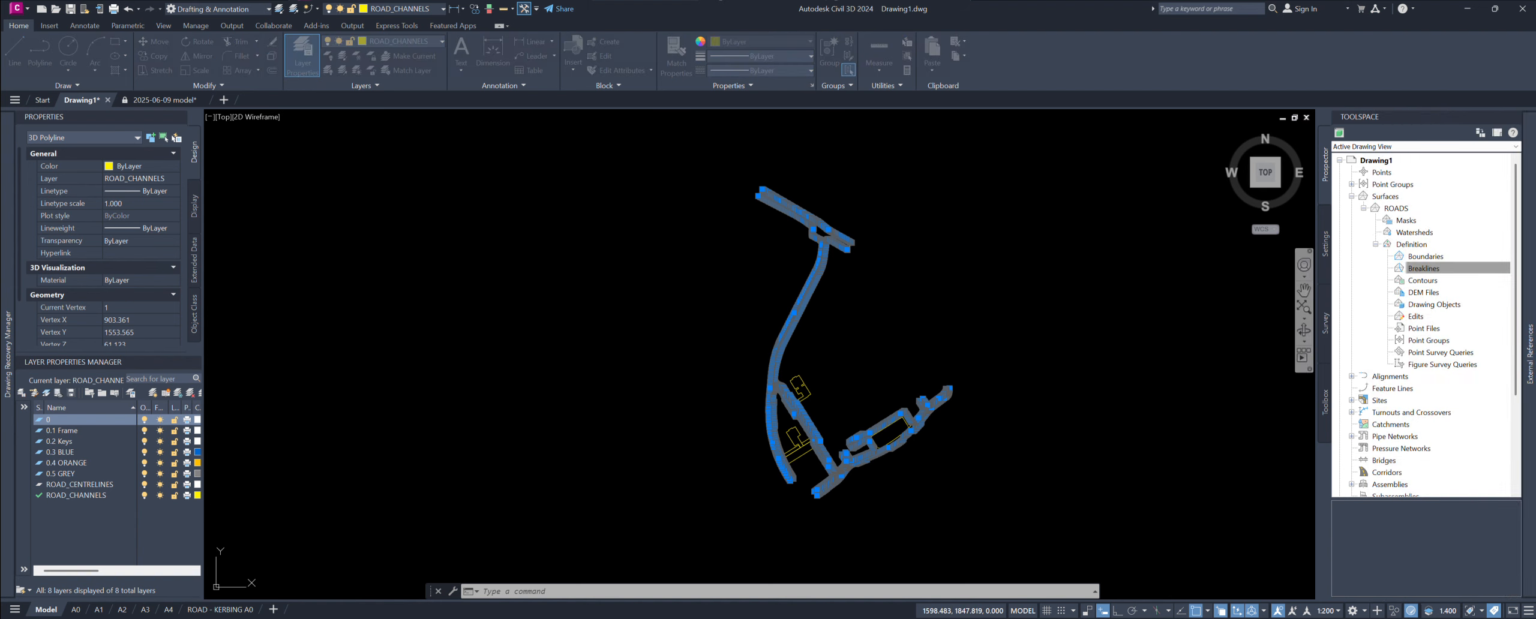
{"action": "left_click_drag", "start_coordinate": [1158, 617], "coordinate": [455, 227]}
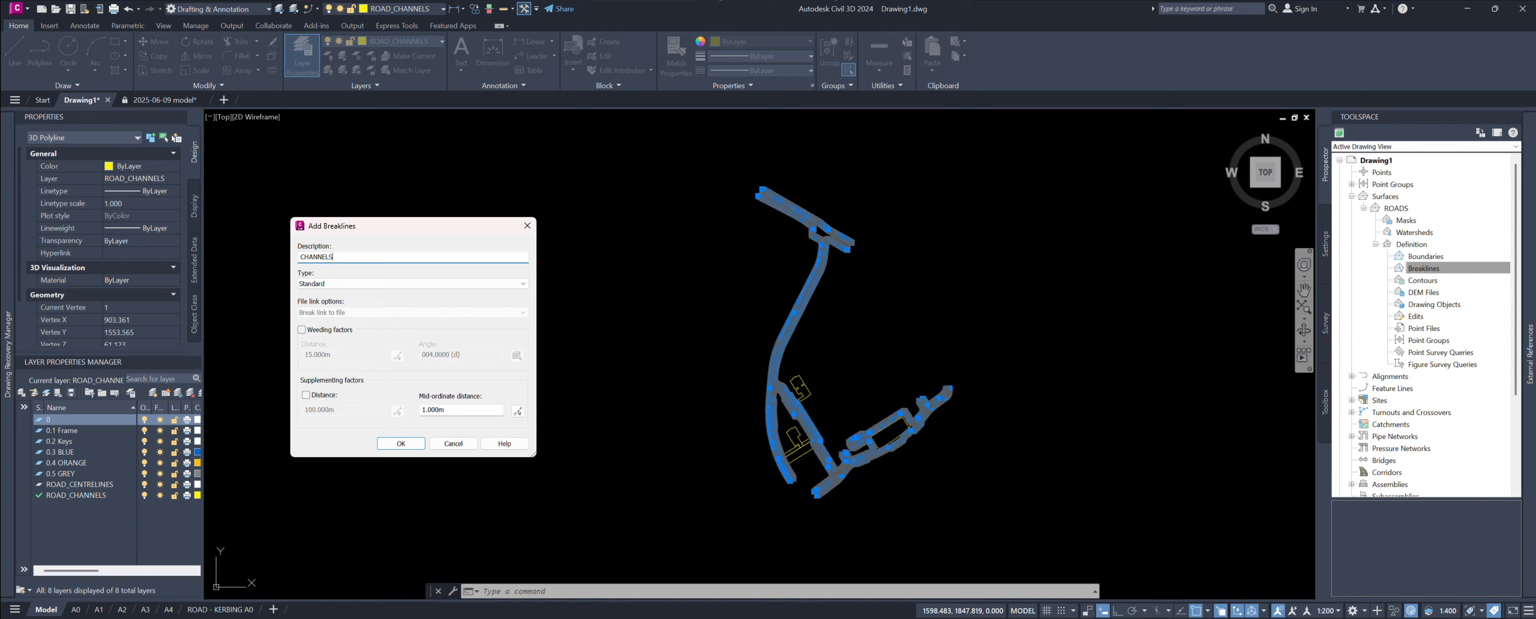
{"action": "left_click", "coordinate": [409, 445]}
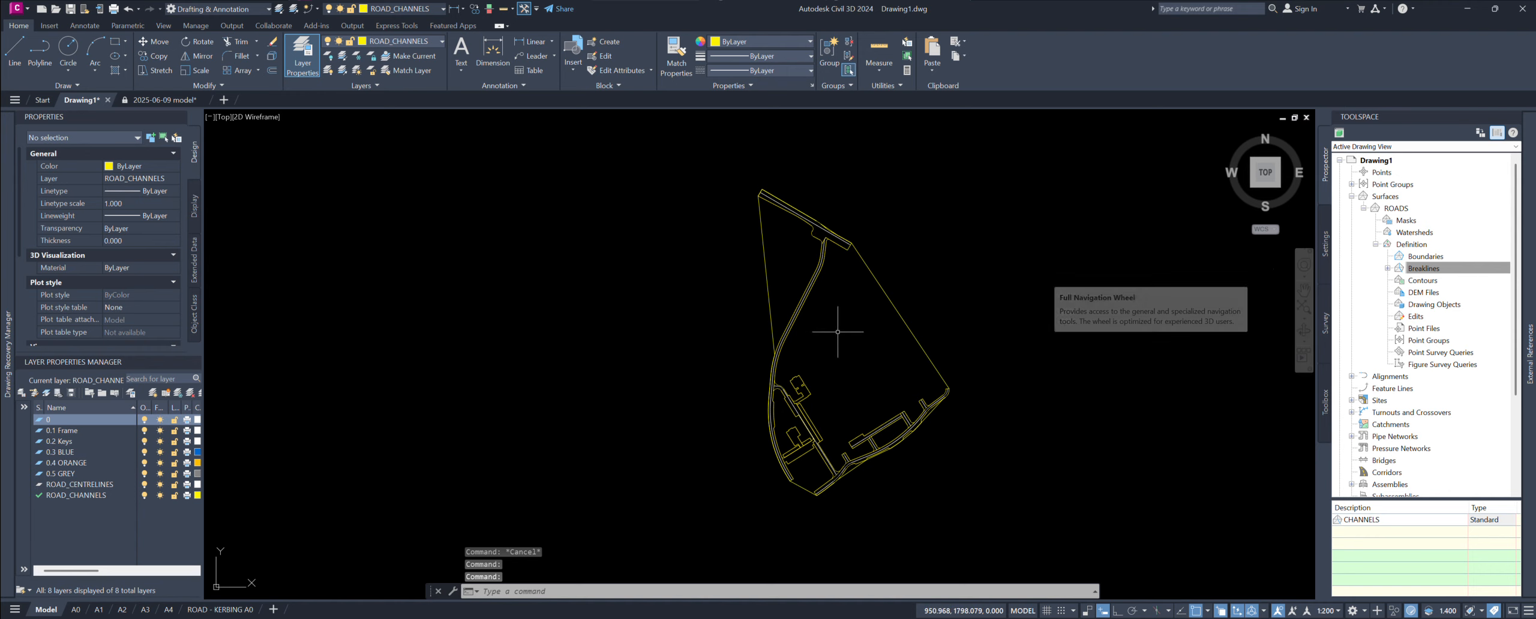
Step: Select all similar road centrelines and add them to the ROADS surface as standard breaklines described as CENTRE LINE
{"action": "scroll", "coordinate": [823, 189], "scroll_direction": "up", "scroll_amount": 2}
{"action": "key", "text": "Escape"}
{"action": "key", "text": "Escape"}
{"action": "left_click", "coordinate": [808, 245]}
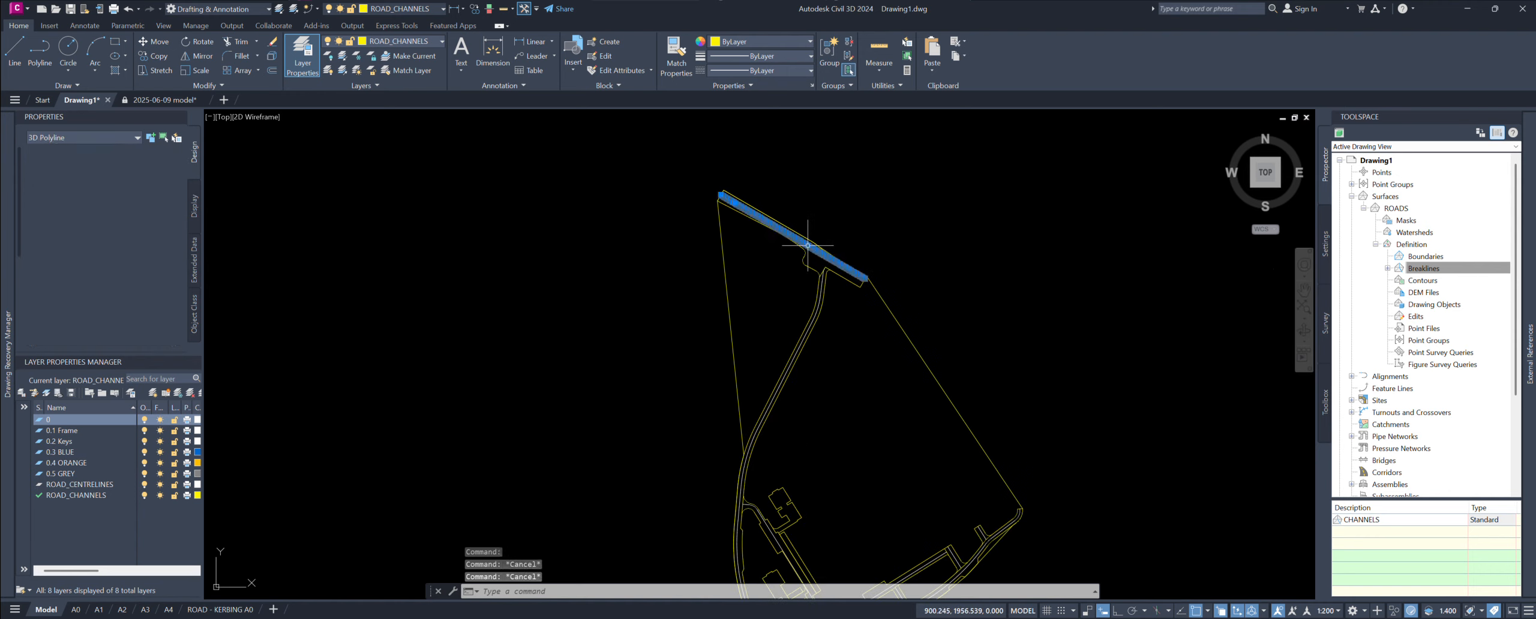
{"action": "right_click", "coordinate": [808, 245]}
{"action": "left_click", "coordinate": [844, 435]}
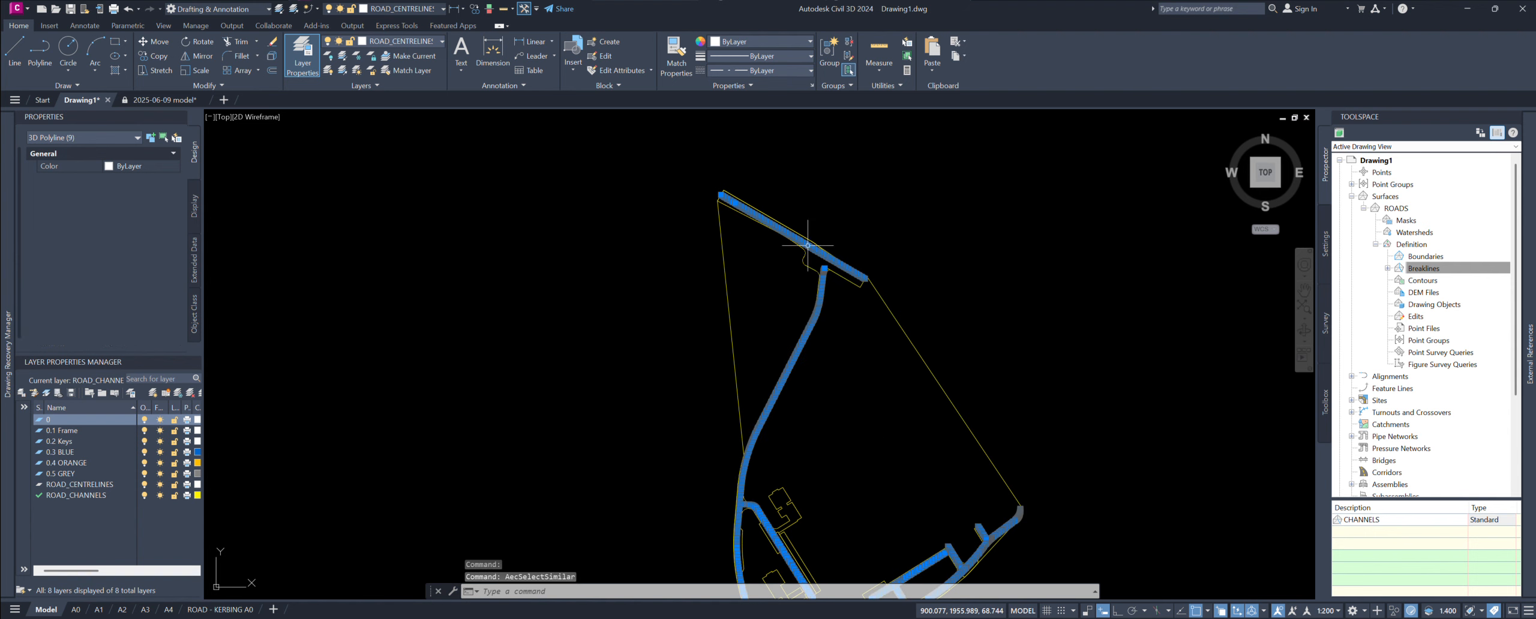
{"action": "right_click", "coordinate": [1432, 270]}
{"action": "left_click", "coordinate": [1459, 276]}
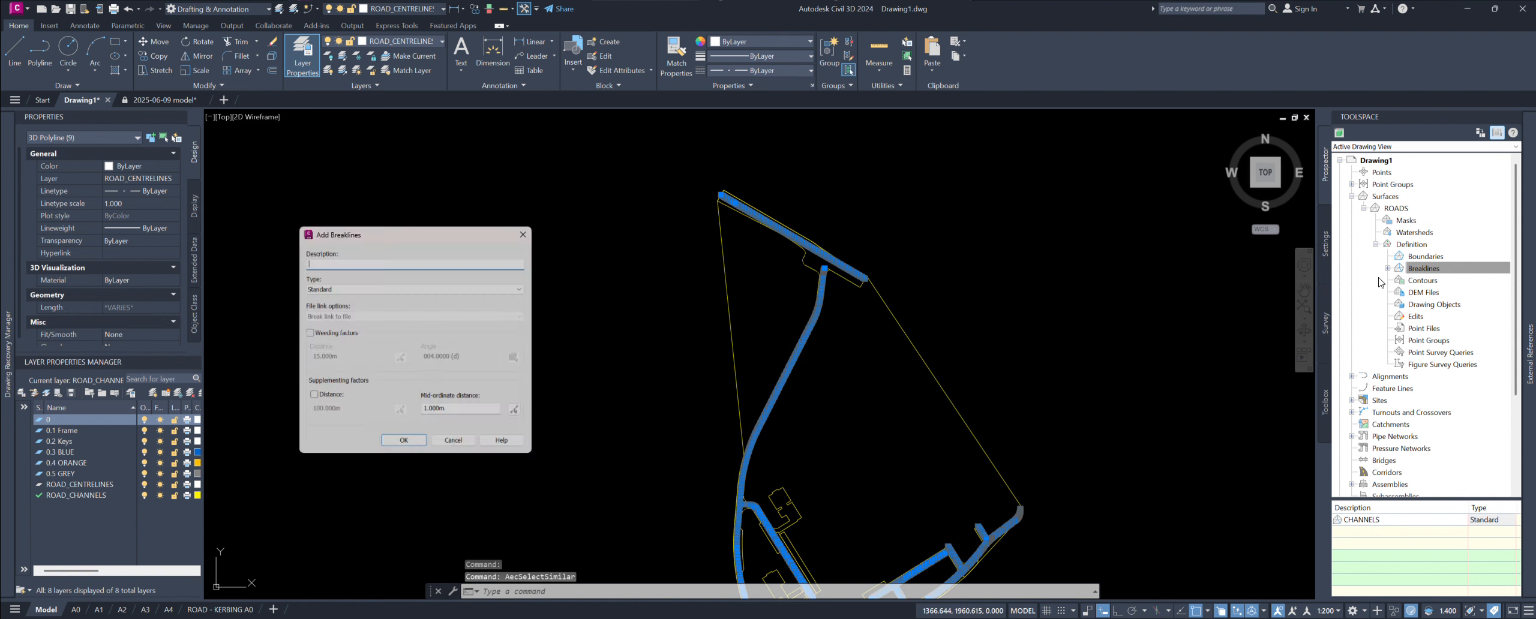
{"action": "type", "text": "CENTRE LINE"}
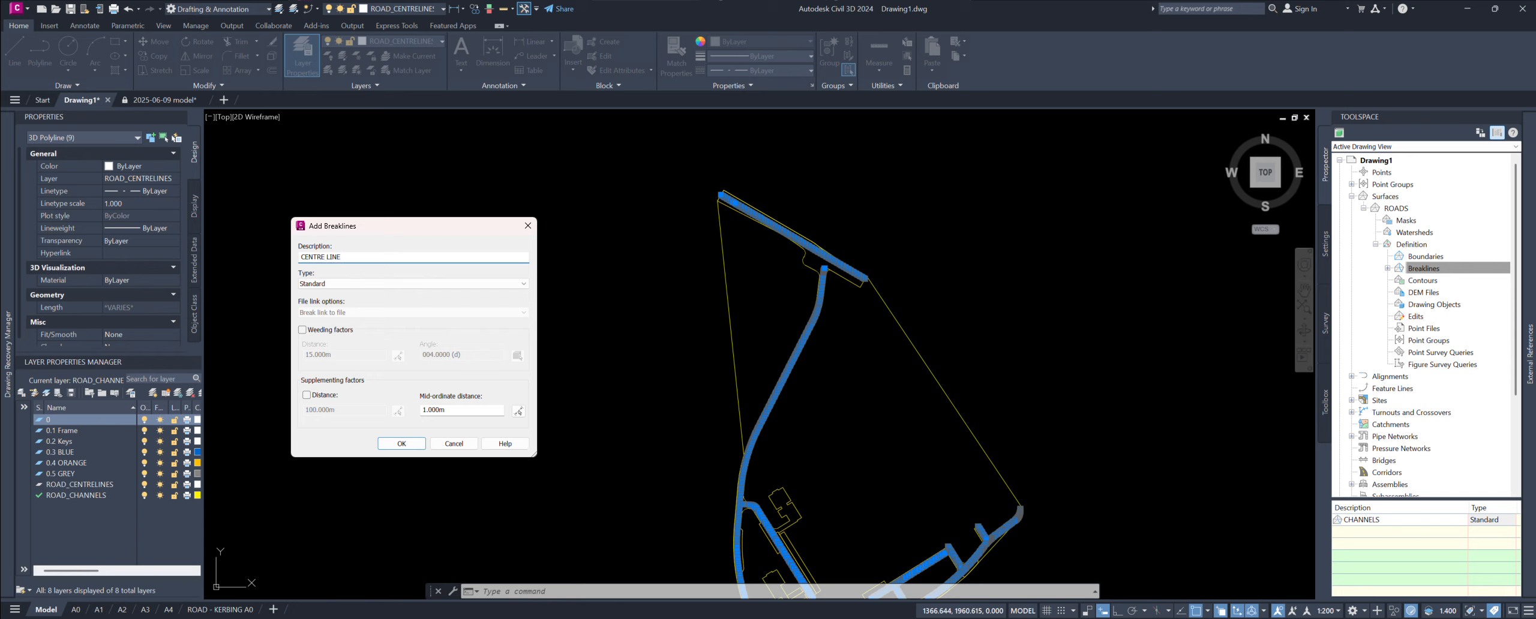
{"action": "left_click", "coordinate": [402, 443]}
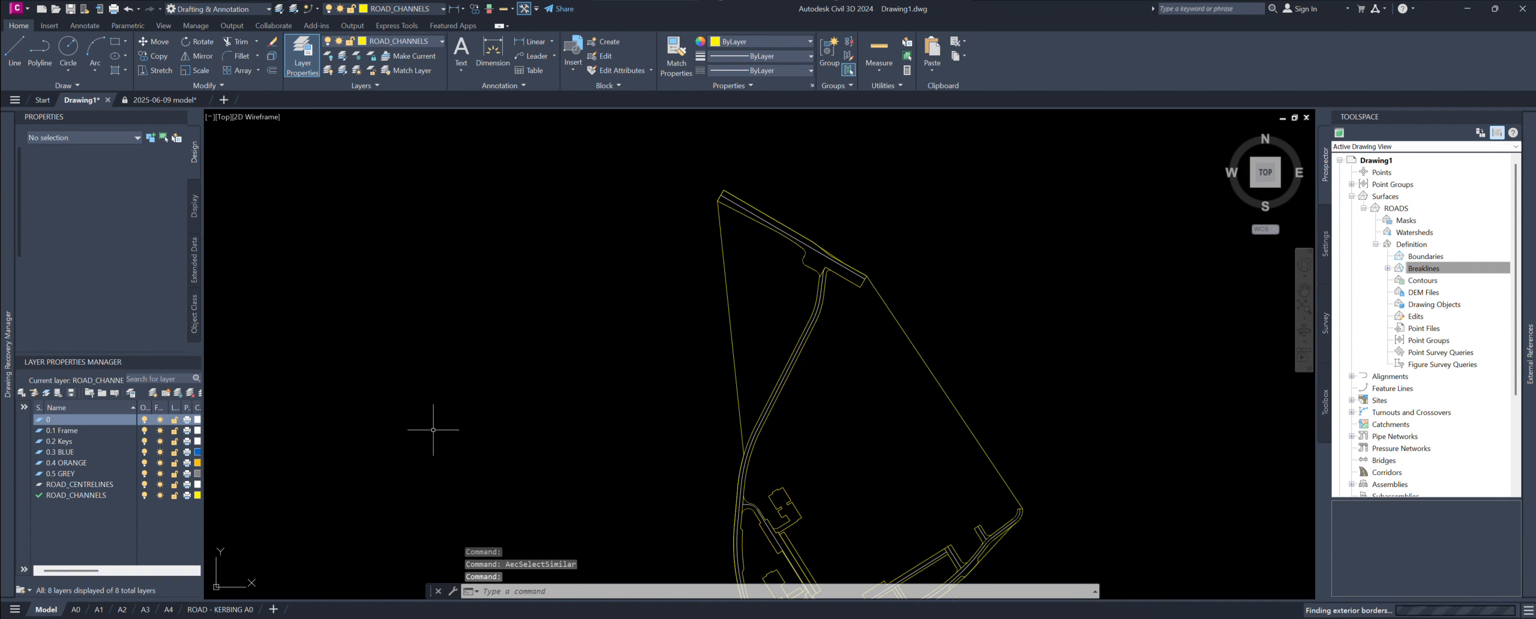
Step: Change the ROADS surface style to TRIANGLES
{"action": "scroll", "coordinate": [835, 240], "scroll_direction": "up", "scroll_amount": 2}
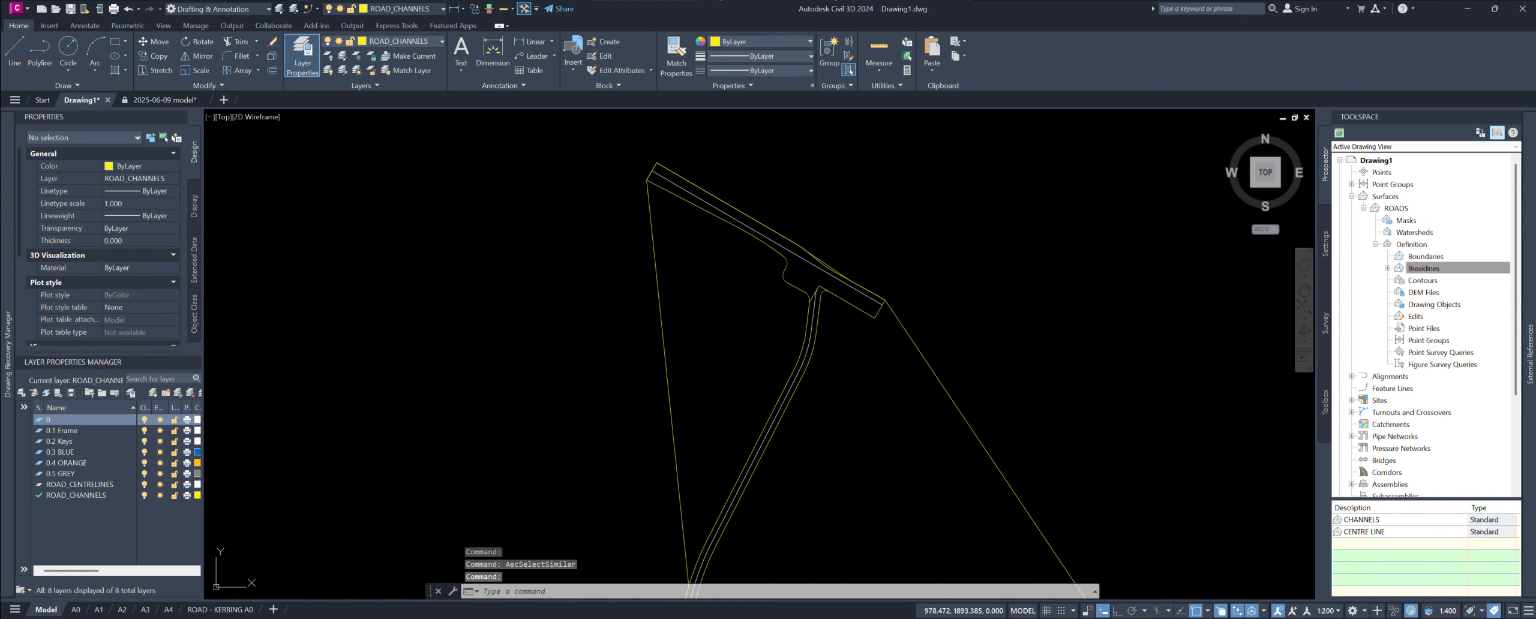
{"action": "left_click", "coordinate": [927, 362]}
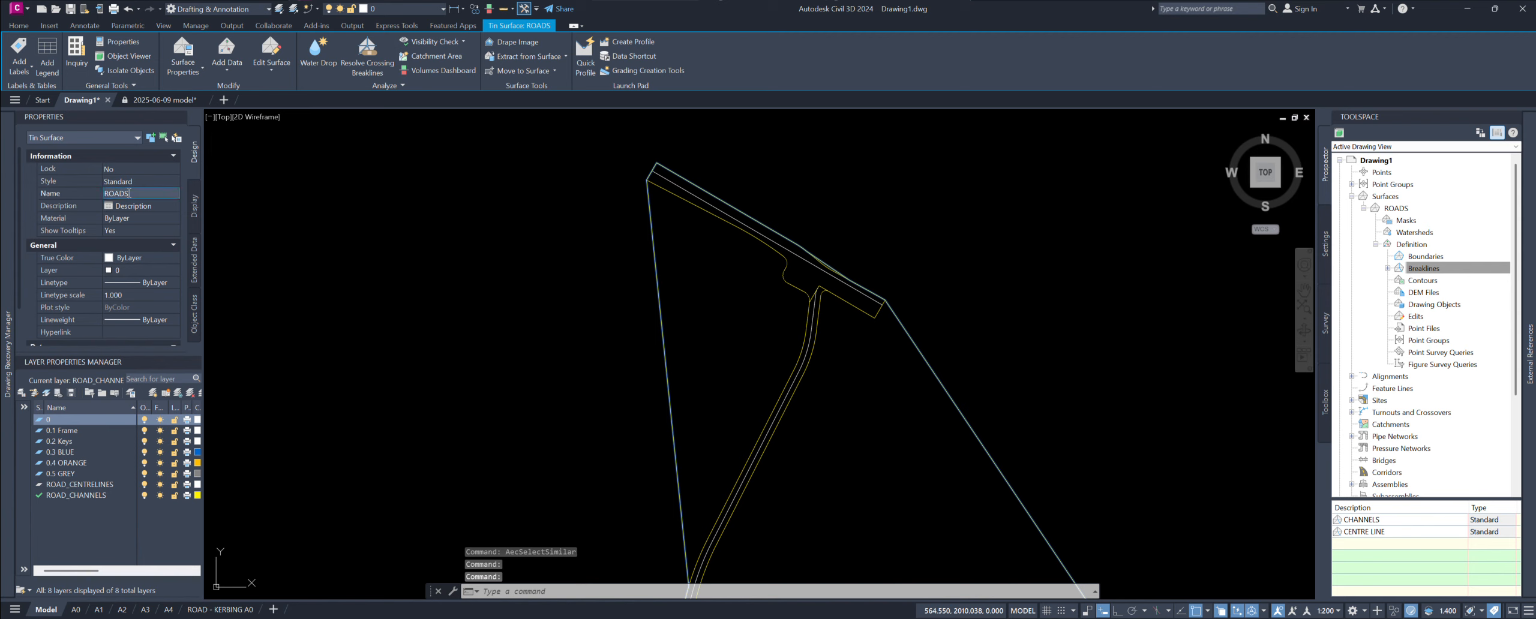
{"action": "left_click", "coordinate": [132, 181]}
{"action": "left_click", "coordinate": [143, 182]}
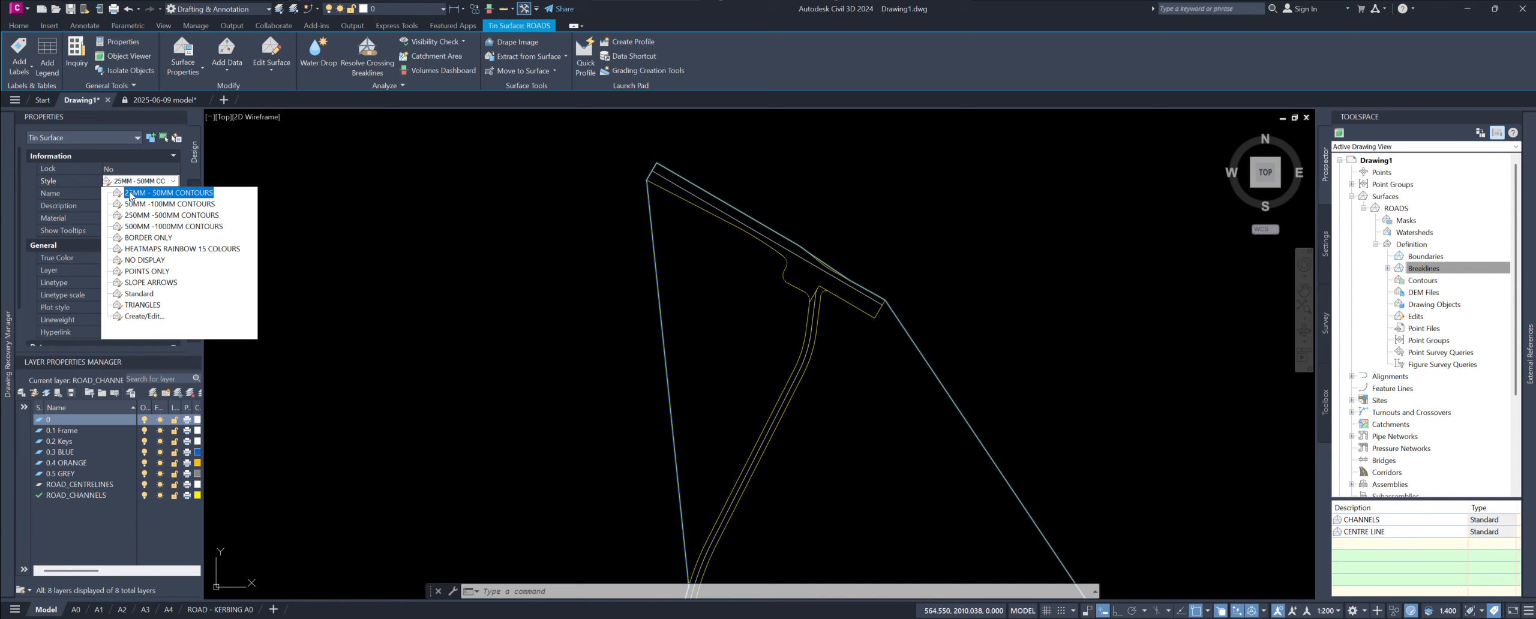
{"action": "left_click", "coordinate": [157, 305]}
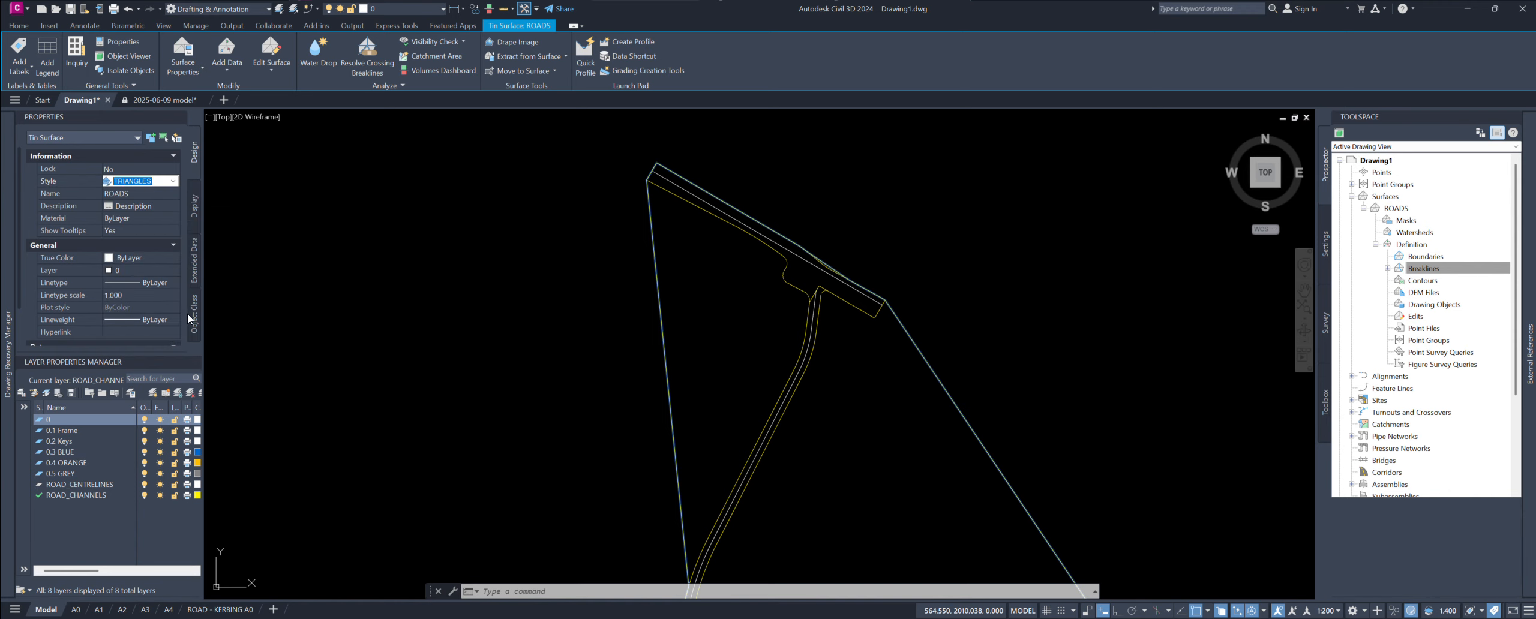
Step: Examine the ROADS surface triangulation along the northern road, at its junction and across the areas outside the channels
{"action": "scroll", "coordinate": [754, 342], "scroll_direction": "up", "scroll_amount": 5}
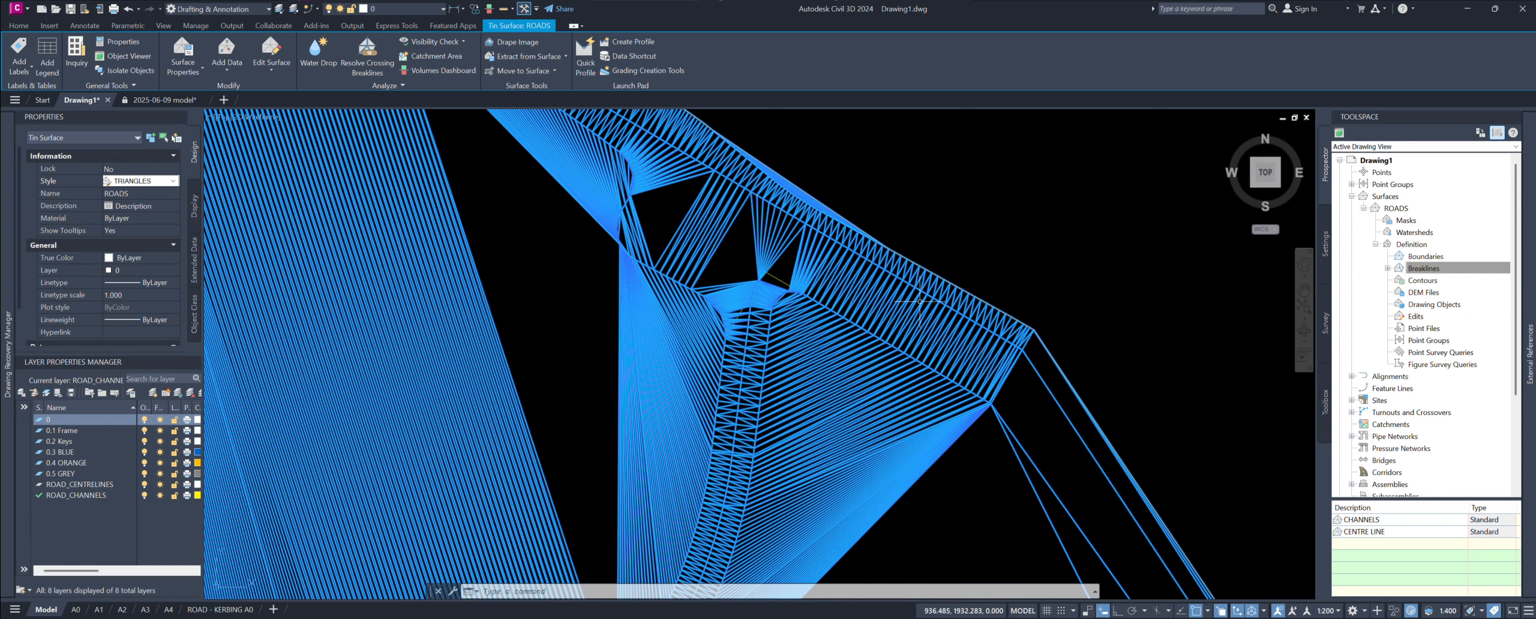
{"action": "scroll", "coordinate": [696, 297], "scroll_direction": "up", "scroll_amount": 5}
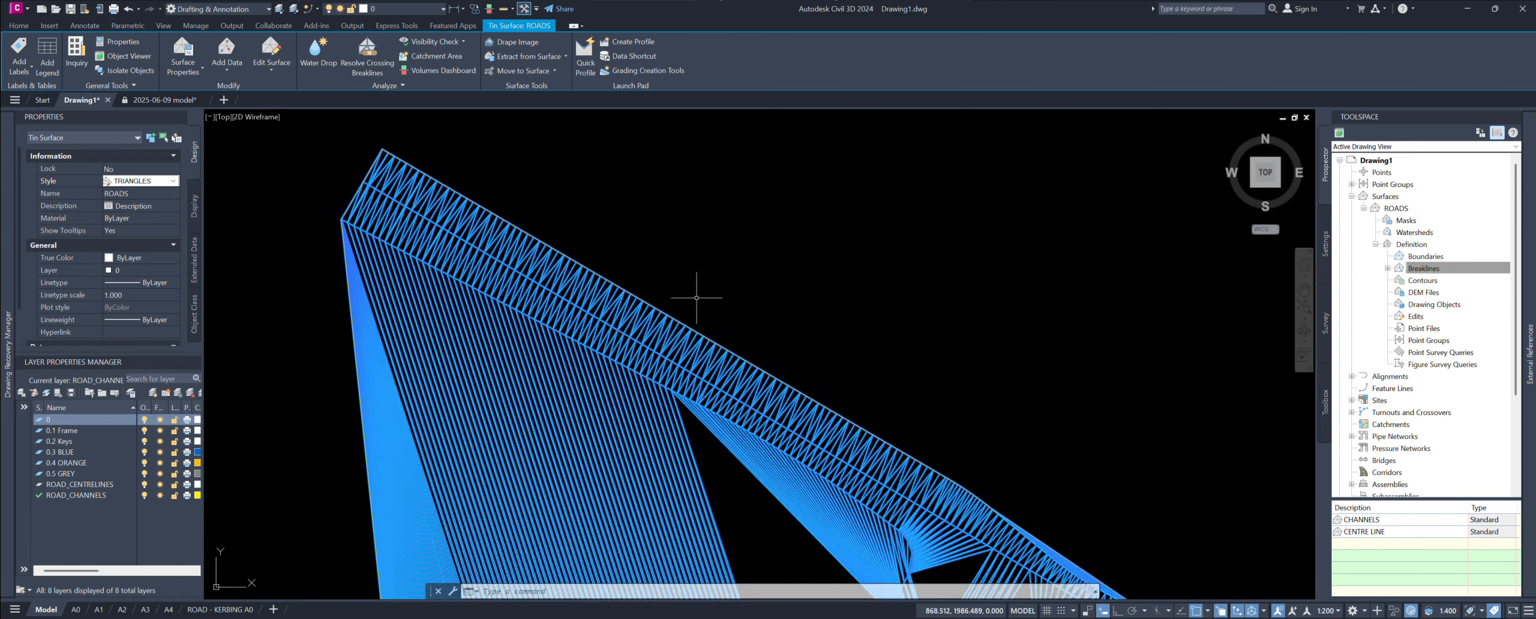
{"action": "scroll", "coordinate": [696, 297], "scroll_direction": "up", "scroll_amount": 3}
{"action": "scroll", "coordinate": [641, 381], "scroll_direction": "down", "scroll_amount": 10}
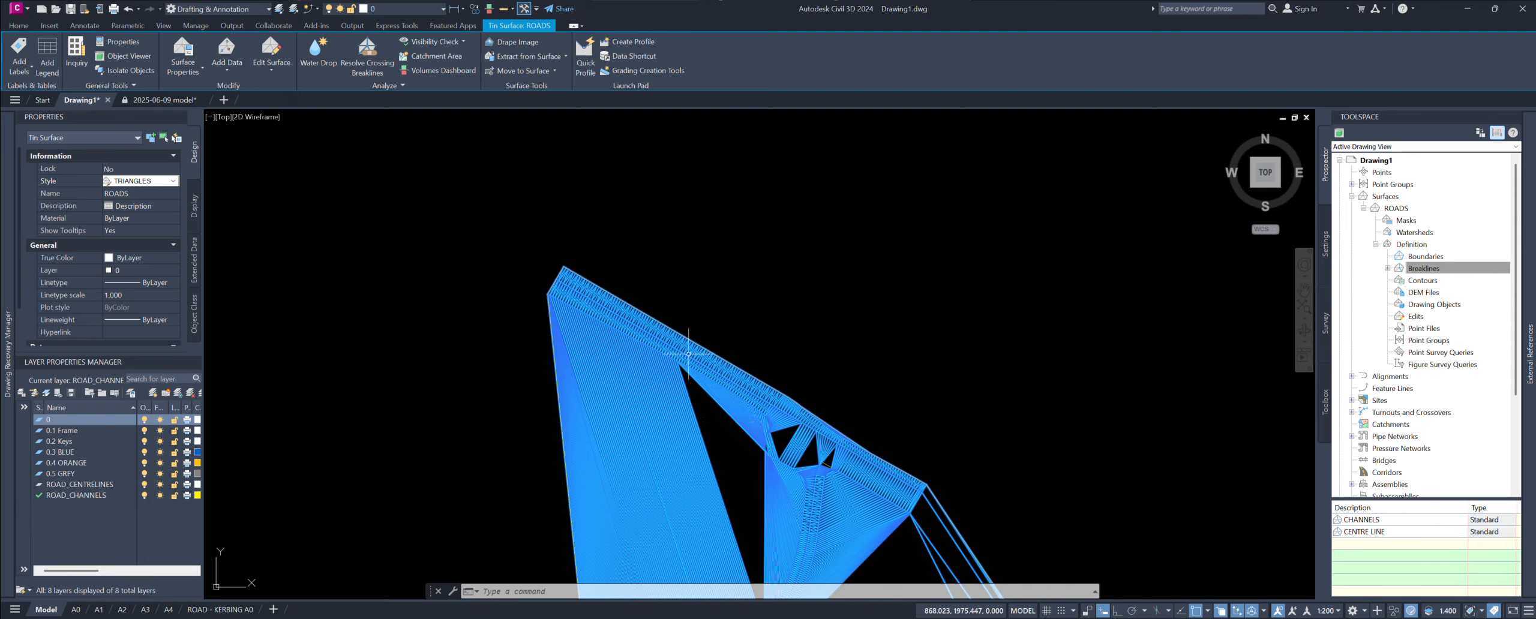
{"action": "scroll", "coordinate": [720, 208], "scroll_direction": "down", "scroll_amount": 4}
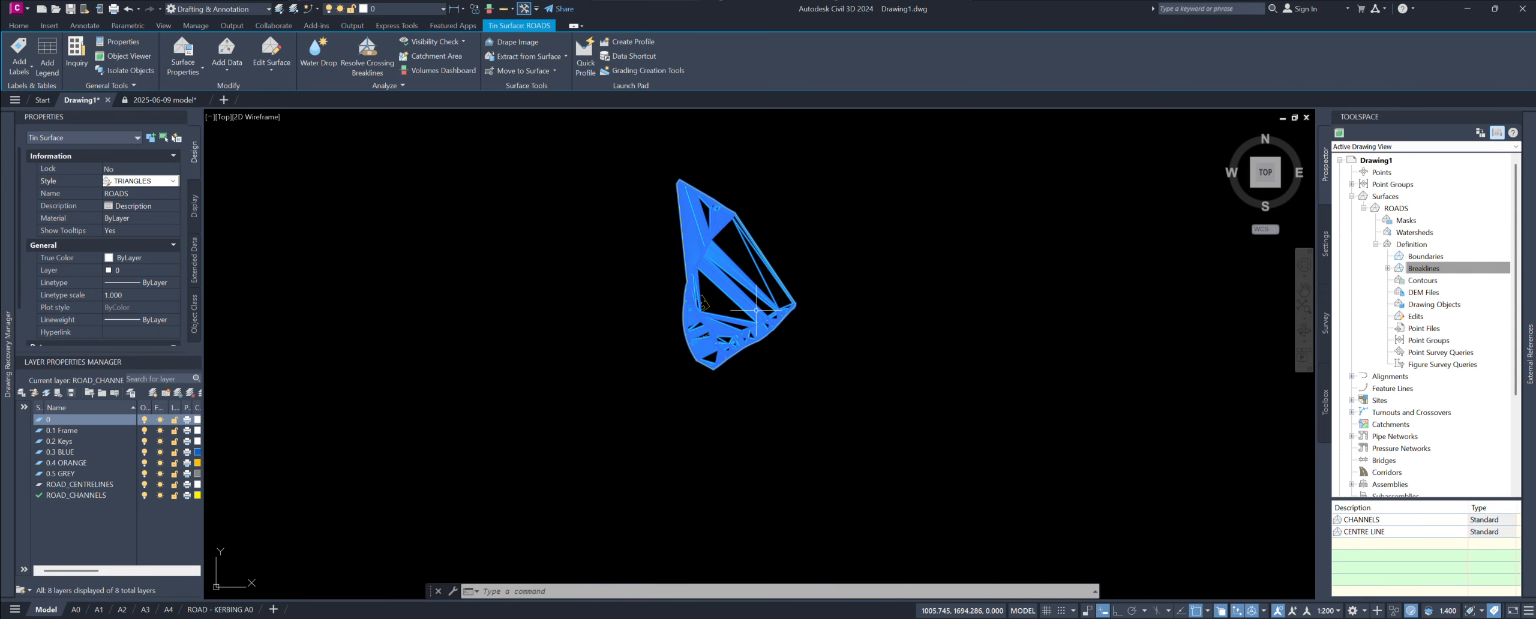
{"action": "scroll", "coordinate": [714, 327], "scroll_direction": "up", "scroll_amount": 4}
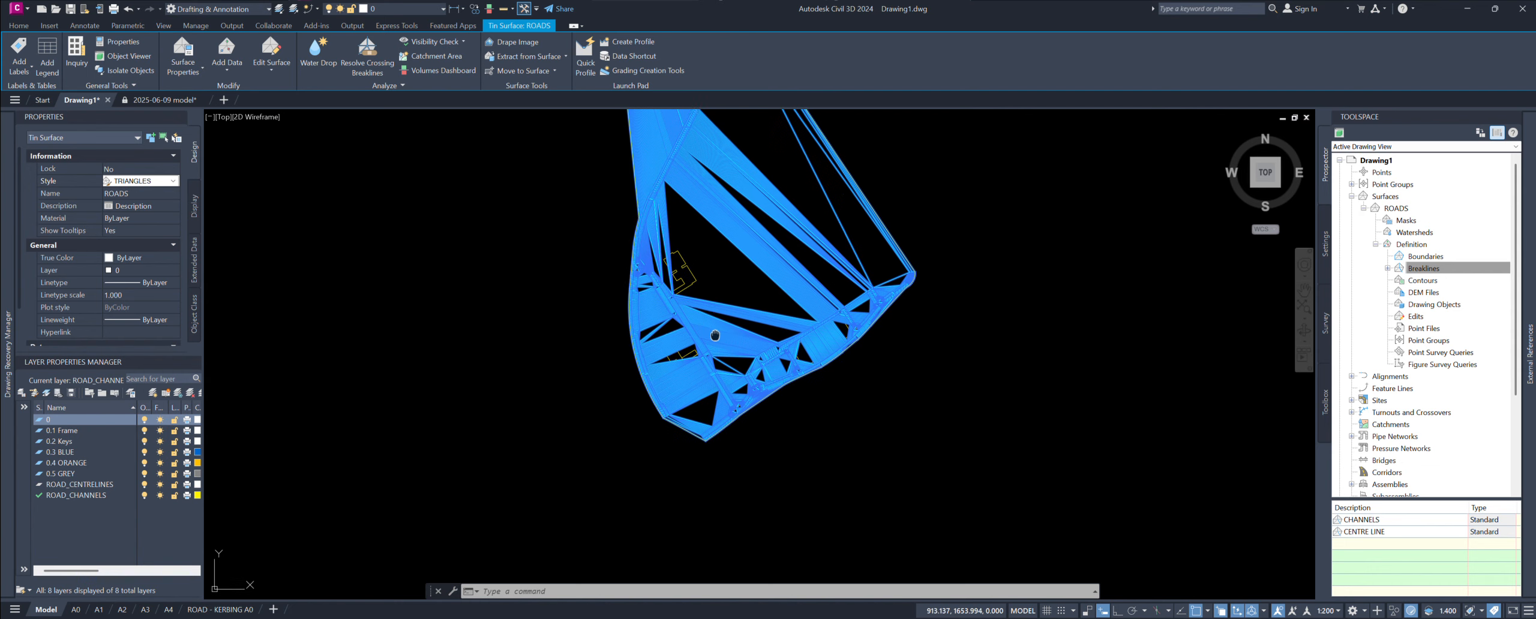
{"action": "scroll", "coordinate": [708, 336], "scroll_direction": "down", "scroll_amount": 2}
{"action": "middle_click_drag", "start_coordinate": [699, 338], "coordinate": [688, 314]}
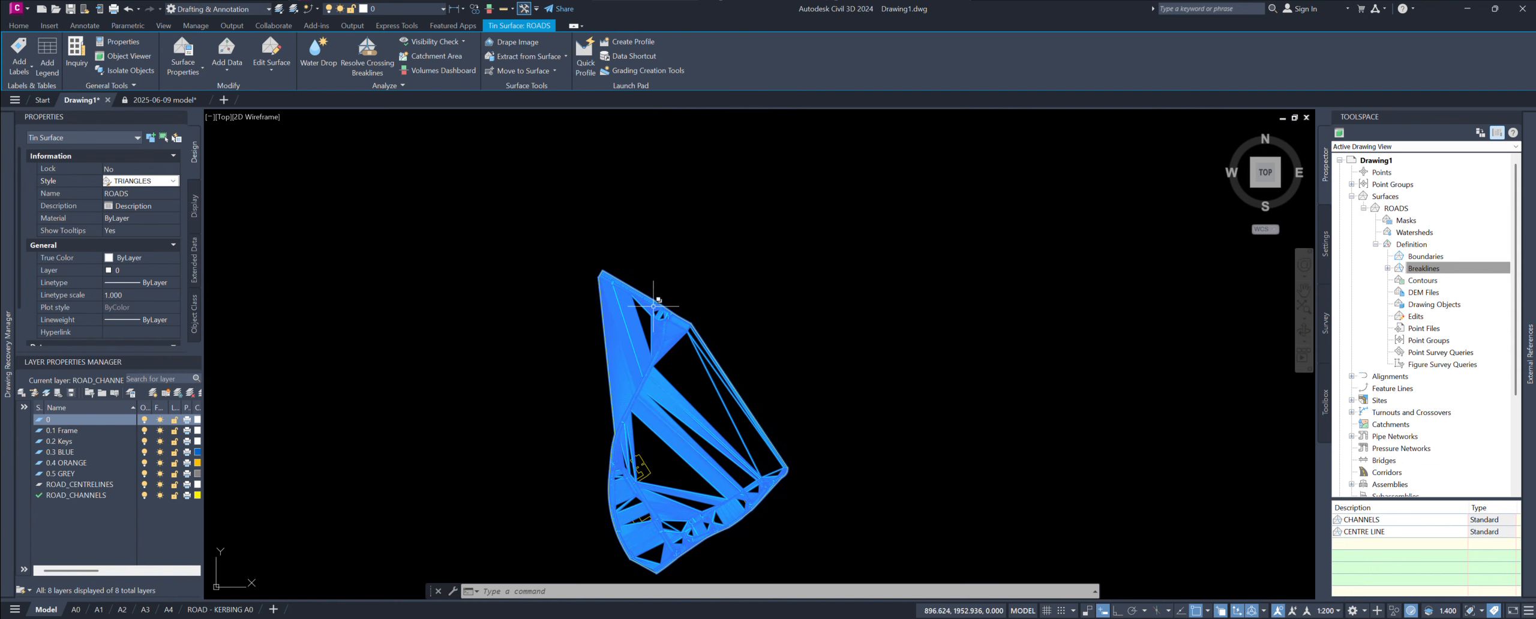
{"action": "scroll", "coordinate": [688, 314], "scroll_direction": "up", "scroll_amount": 8}
{"action": "mouse_move", "coordinate": [592, 319]}
{"action": "middle_mouse_down"}
{"action": "mouse_move", "coordinate": [624, 339]}
{"action": "mouse_move", "coordinate": [640, 402]}
{"action": "middle_mouse_up"}
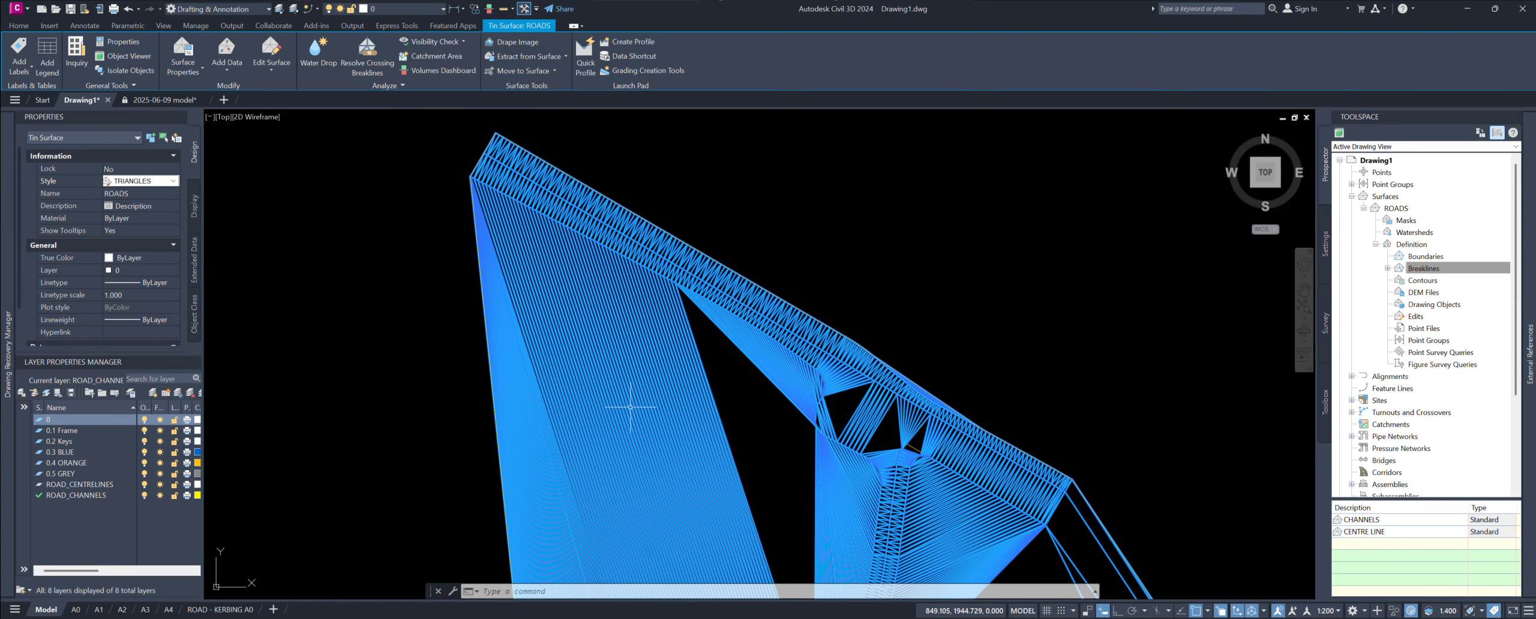
{"action": "key", "text": "Escape"}
{"action": "key", "text": "Escape"}
{"action": "left_click", "coordinate": [678, 333]}
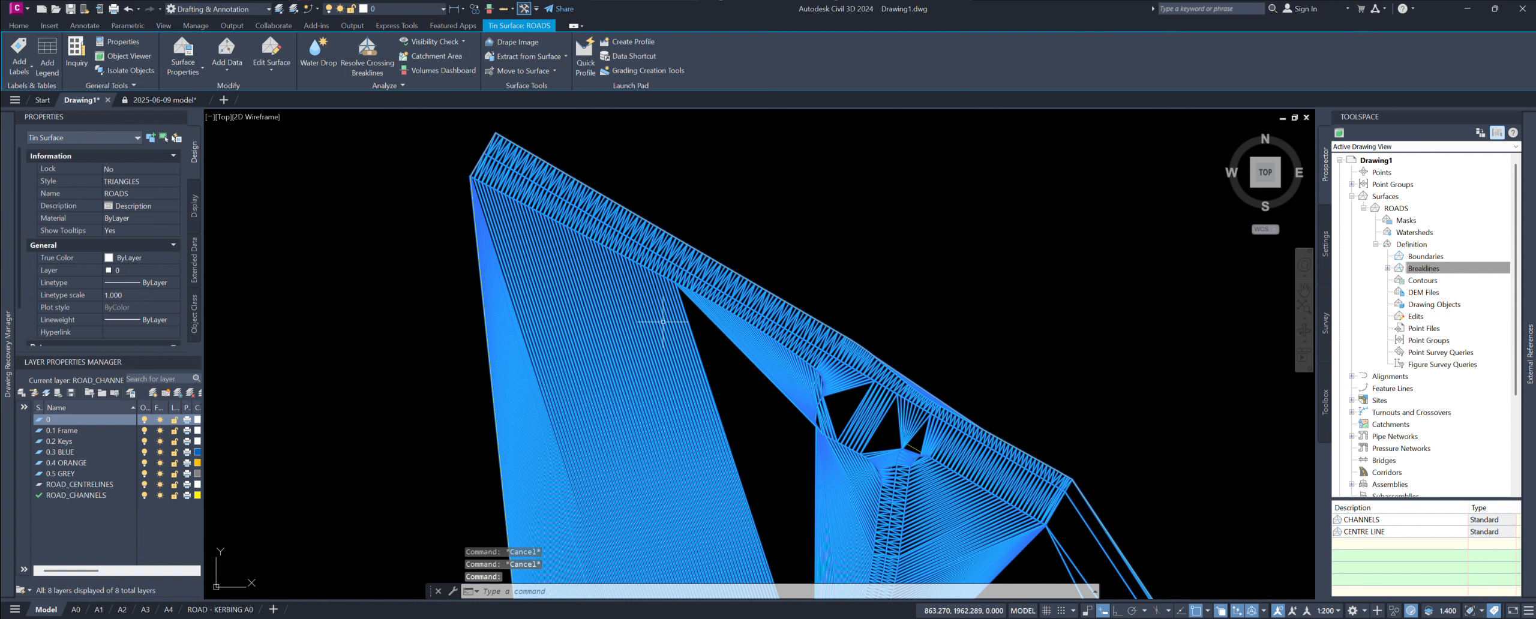
Step: Delete the ROADS surface triangle edges outside the channels on the southwest side of the northern road
{"action": "left_click", "coordinate": [271, 68]}
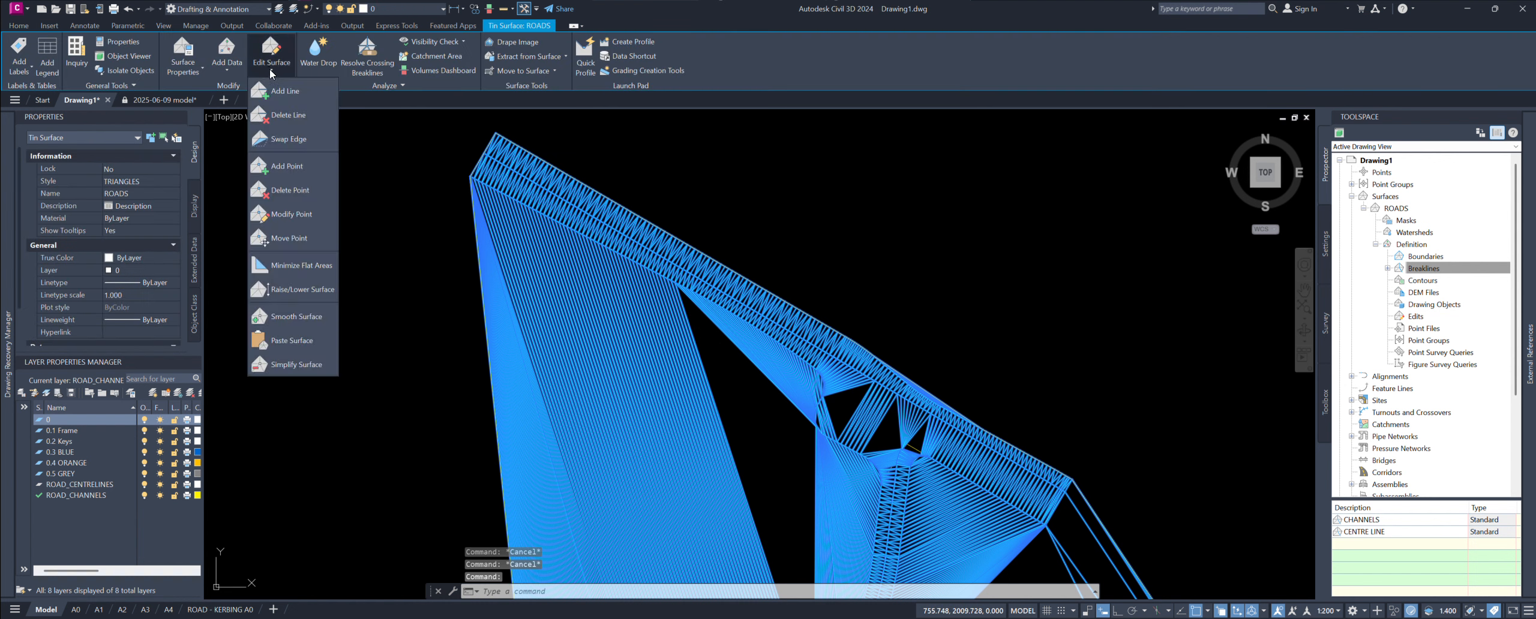
{"action": "left_click", "coordinate": [287, 116]}
{"action": "left_click", "coordinate": [729, 393]}
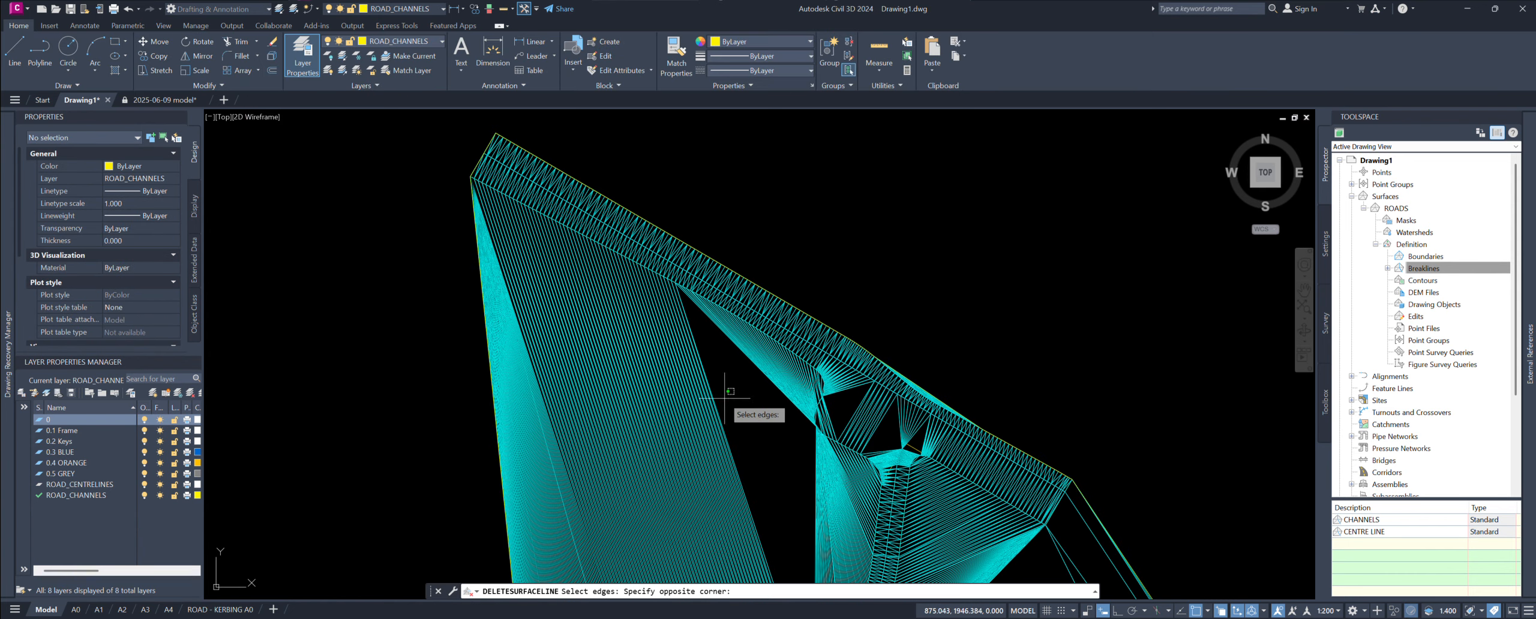
{"action": "mouse_move", "coordinate": [729, 393]}
{"action": "left_mouse_down"}
{"action": "mouse_move", "coordinate": [404, 336]}
{"action": "mouse_move", "coordinate": [410, 321]}
{"action": "left_mouse_up"}
{"action": "scroll", "coordinate": [888, 399], "scroll_direction": "up", "scroll_amount": 5}
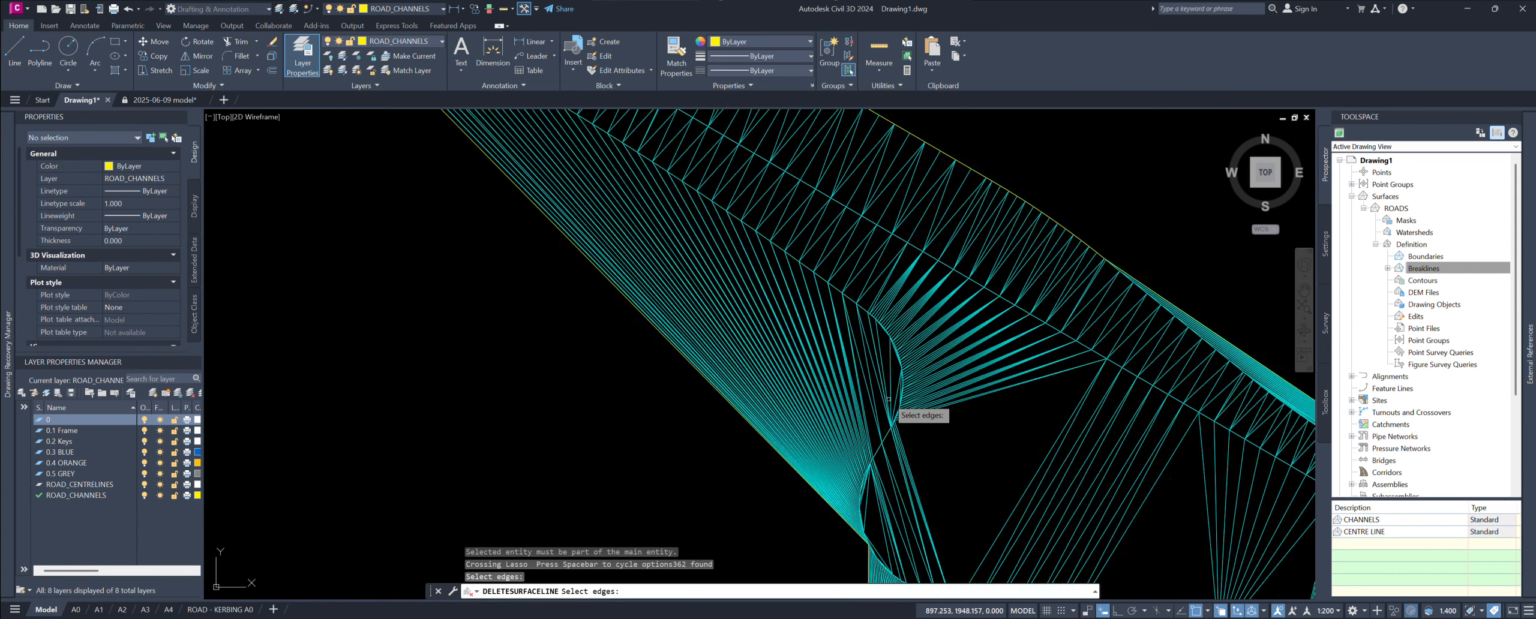
{"action": "scroll", "coordinate": [888, 399], "scroll_direction": "up", "scroll_amount": 3}
{"action": "left_click_drag", "start_coordinate": [900, 353], "coordinate": [572, 422]}
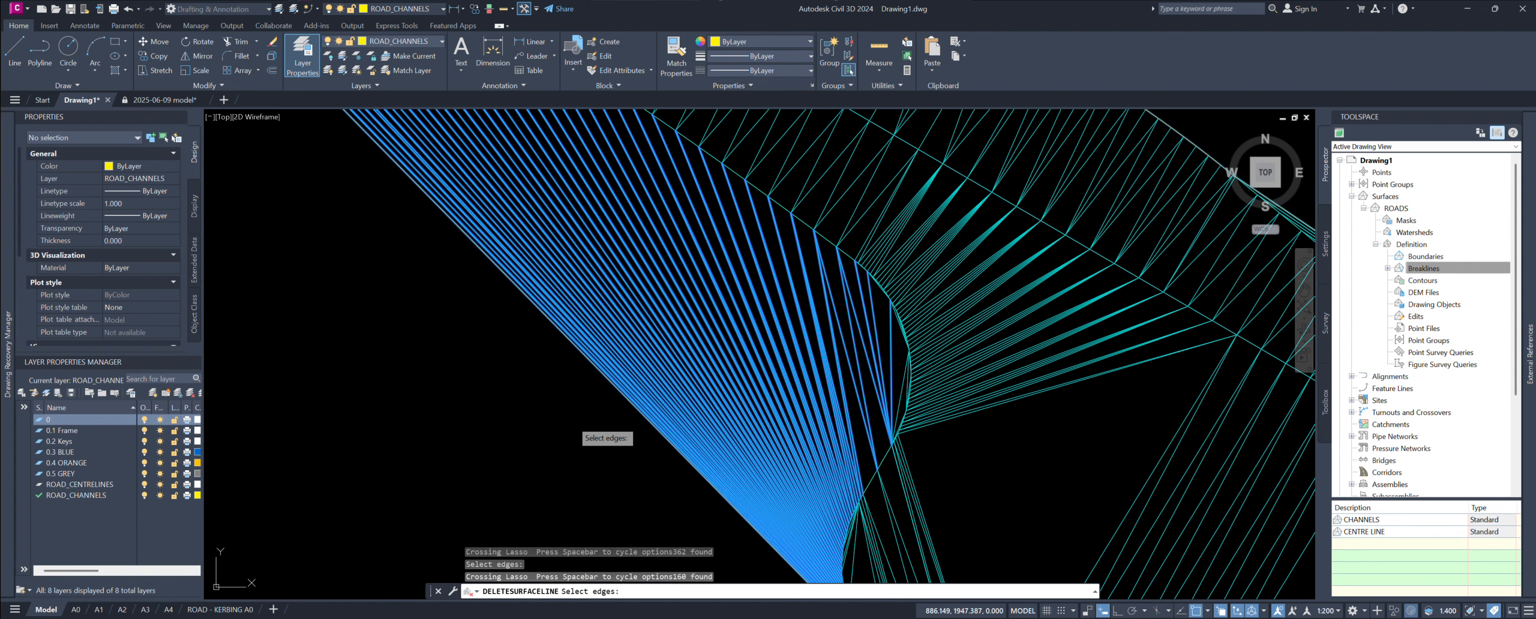
{"action": "scroll", "coordinate": [572, 422], "scroll_direction": "down", "scroll_amount": 6}
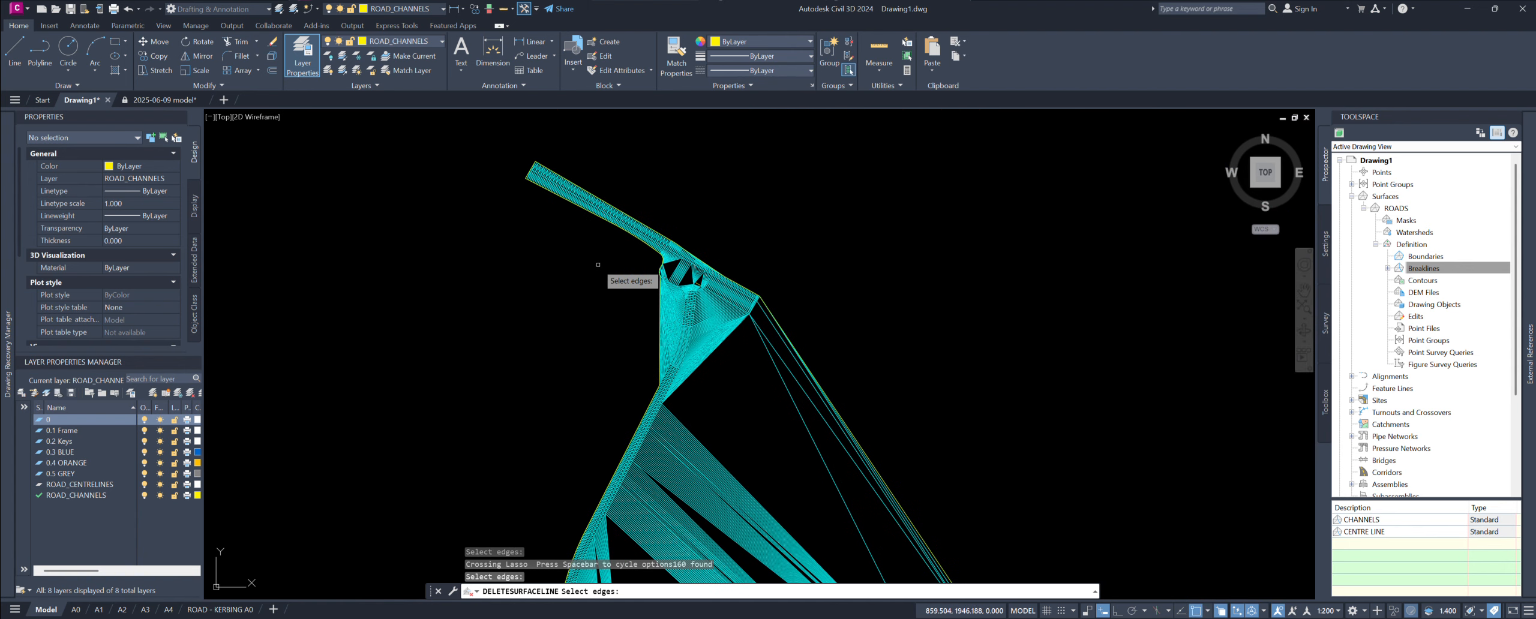
{"action": "key", "text": "Escape"}
Step: Add the closed ROAD_CHANNELS outer 3D polyline to the ROADS surface as an Outer boundary with non-destructive breakline on
{"action": "scroll", "coordinate": [660, 336], "scroll_direction": "up", "scroll_amount": 6}
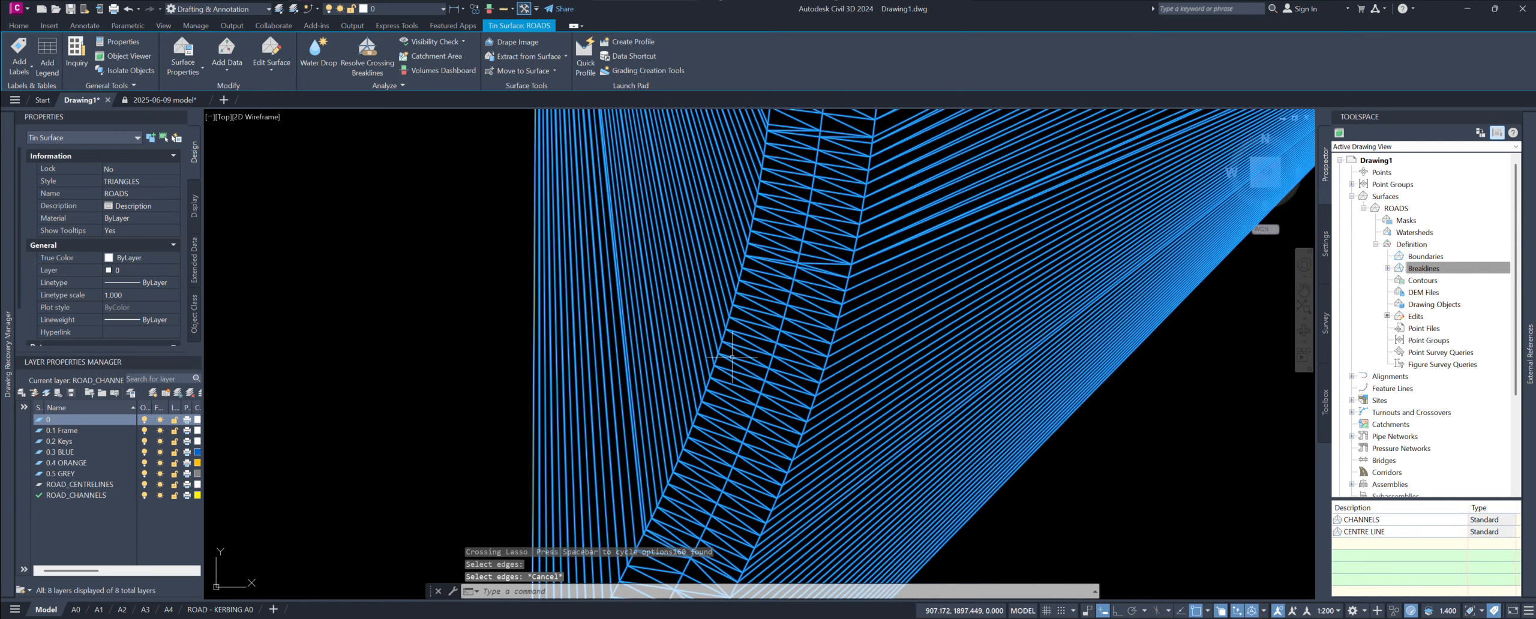
{"action": "scroll", "coordinate": [732, 357], "scroll_direction": "up", "scroll_amount": 5}
{"action": "key", "text": "Escape"}
{"action": "key", "text": "Escape"}
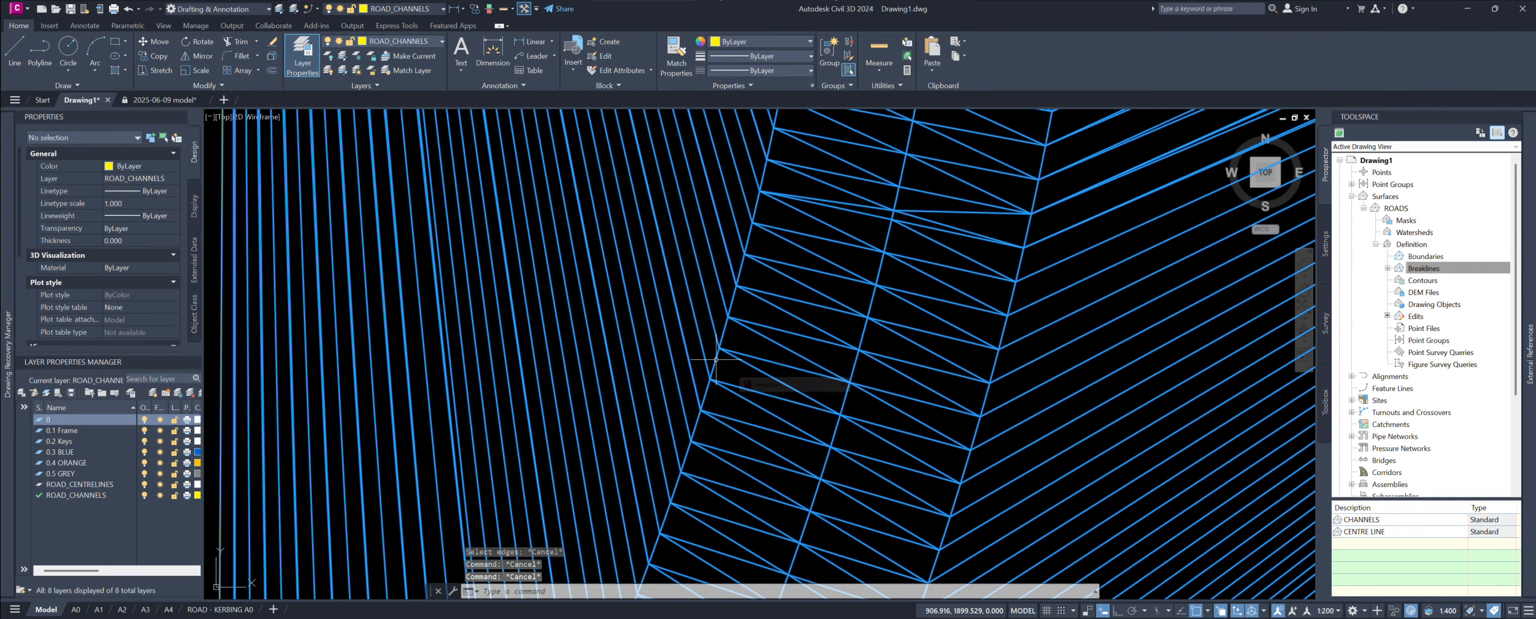
{"action": "left_click", "coordinate": [716, 360]}
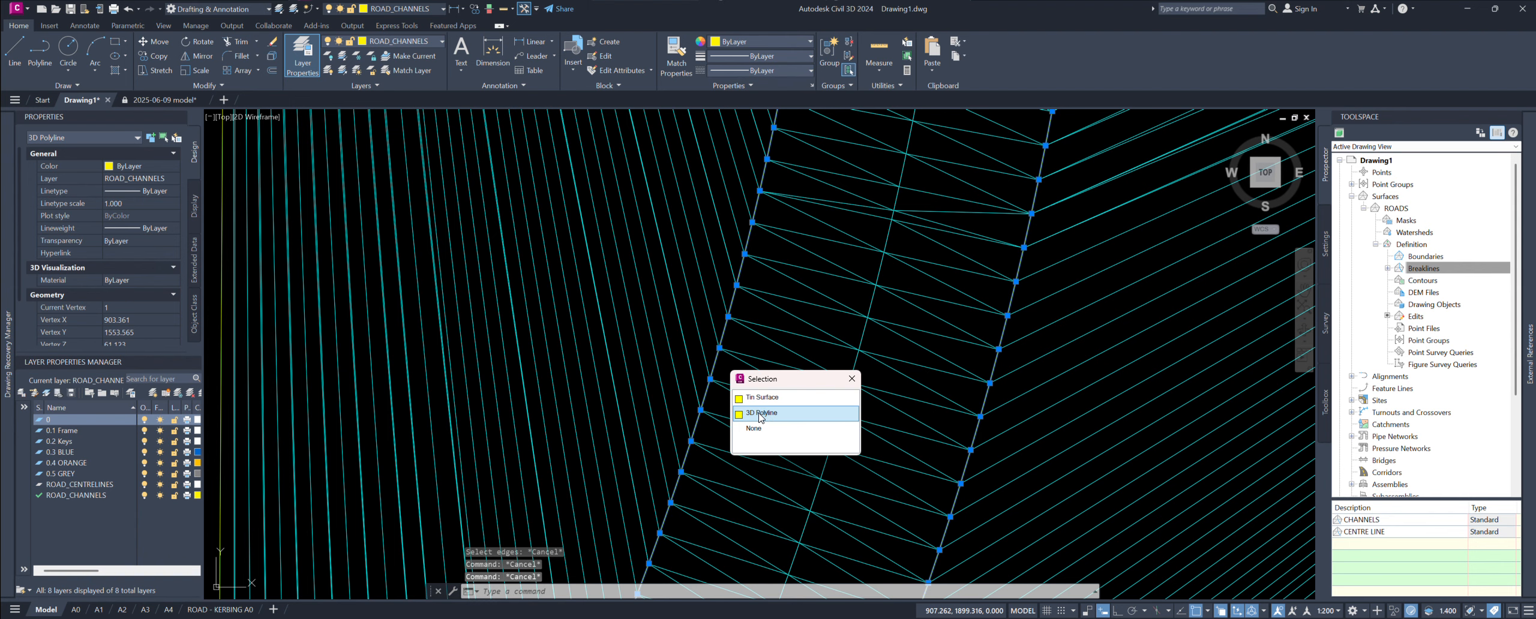
{"action": "left_click", "coordinate": [758, 414]}
{"action": "scroll", "coordinate": [758, 415], "scroll_direction": "down", "scroll_amount": 10}
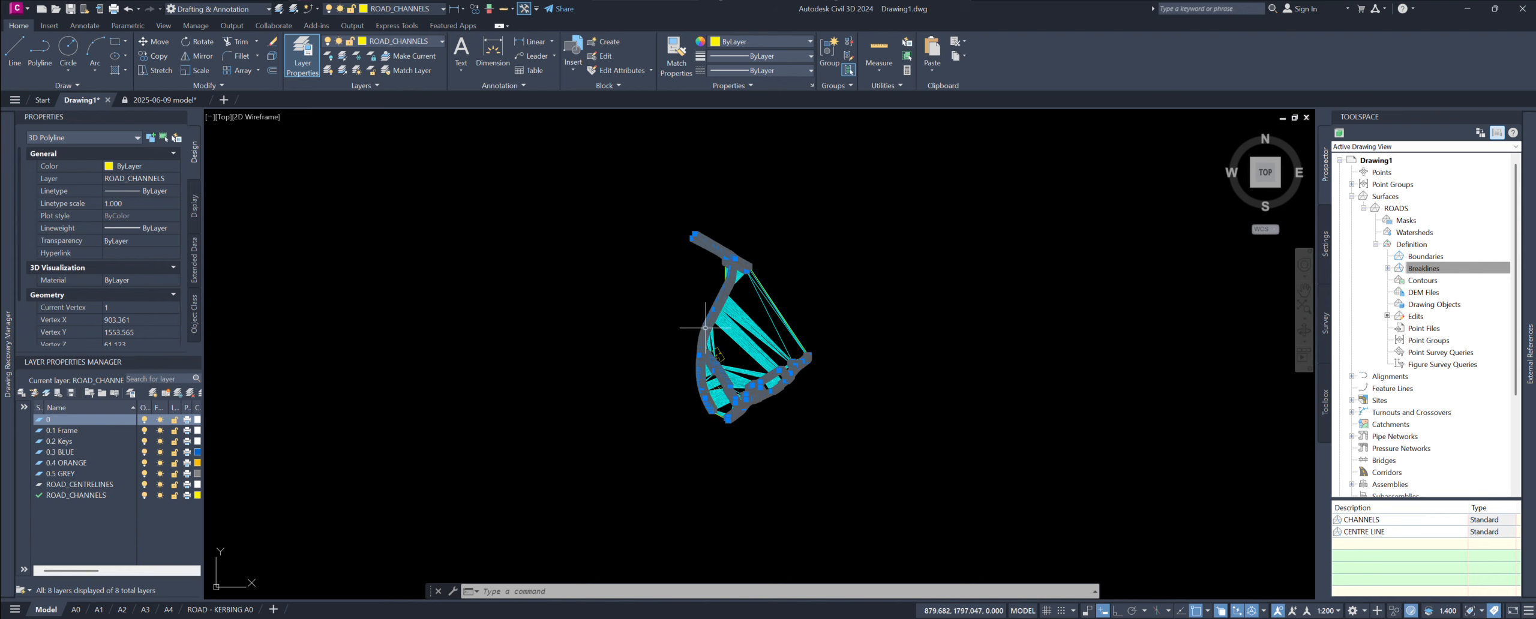
{"action": "scroll", "coordinate": [750, 347], "scroll_direction": "up", "scroll_amount": 10}
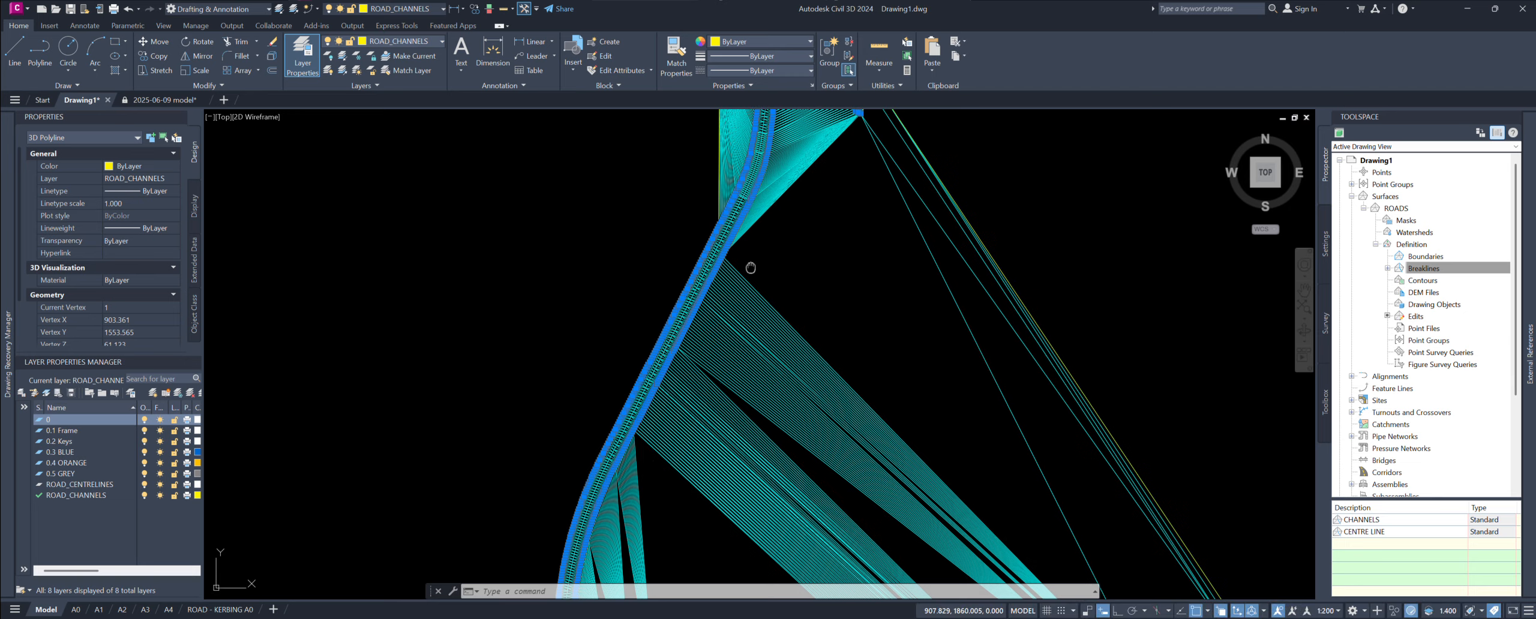
{"action": "scroll", "coordinate": [678, 285], "scroll_direction": "up", "scroll_amount": 4}
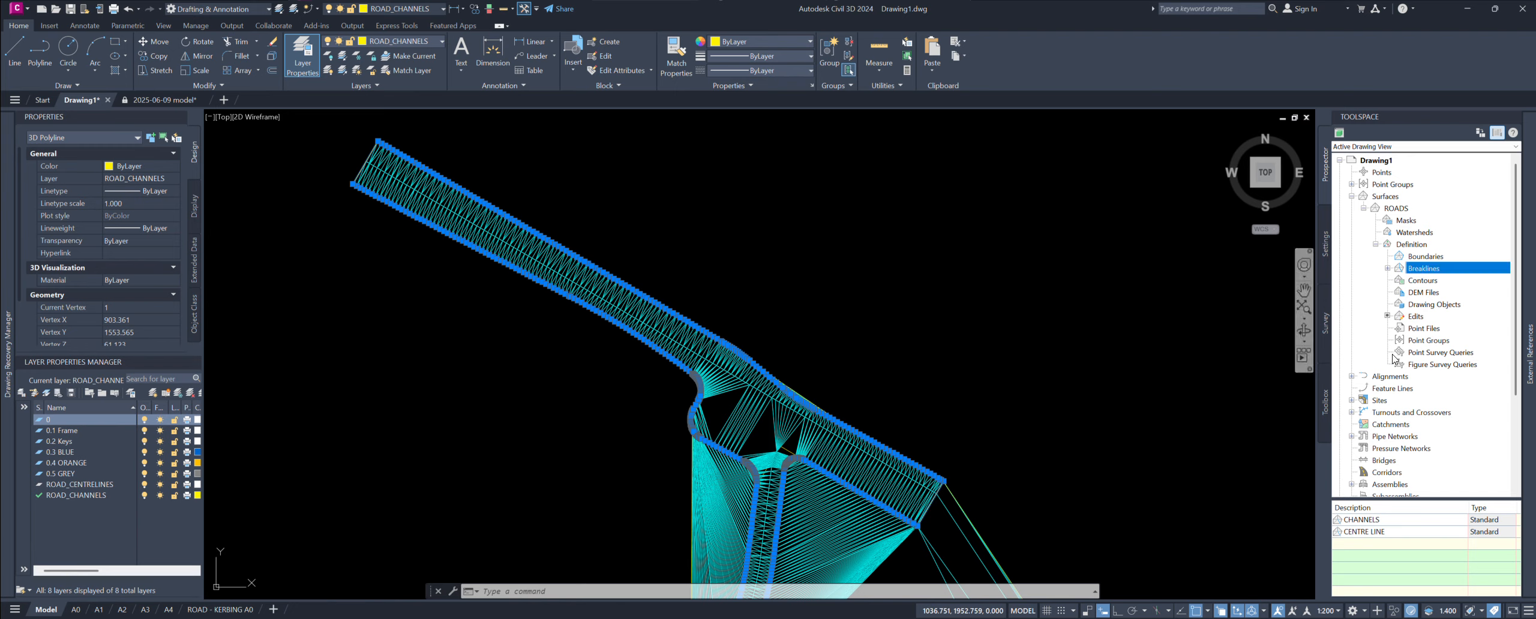
{"action": "scroll", "coordinate": [764, 352], "scroll_direction": "up", "scroll_amount": 2}
{"action": "scroll", "coordinate": [764, 351], "scroll_direction": "up", "scroll_amount": 2}
{"action": "scroll", "coordinate": [809, 372], "scroll_direction": "down", "scroll_amount": 2}
{"action": "left_click", "coordinate": [1439, 267]}
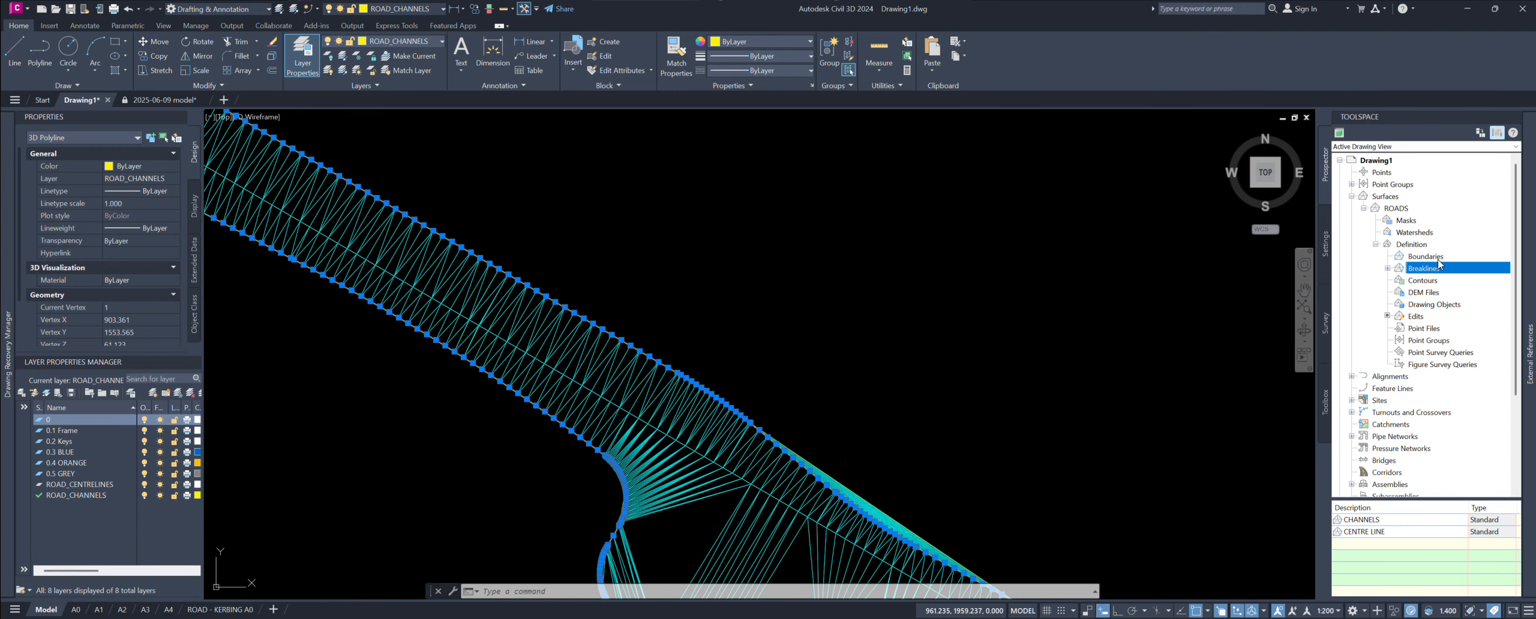
{"action": "right_click", "coordinate": [1428, 262]}
{"action": "left_click", "coordinate": [1447, 270]}
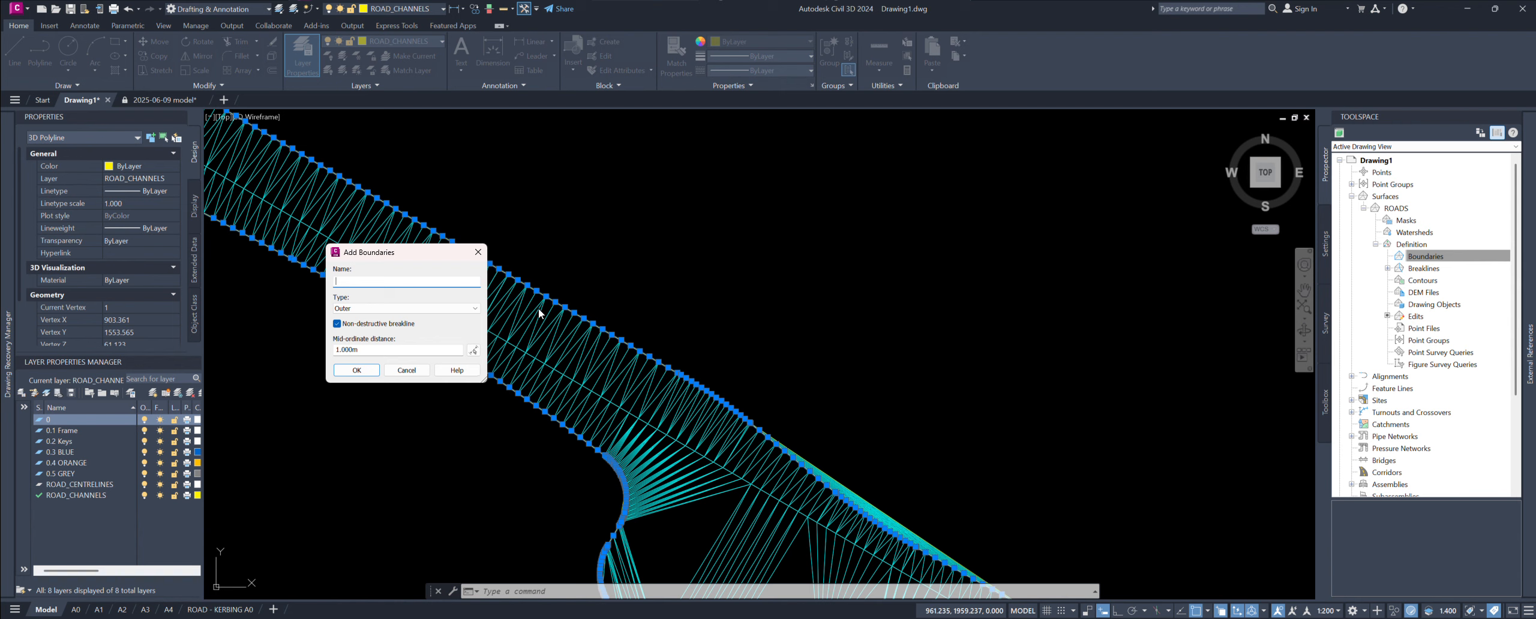
{"action": "left_click", "coordinate": [357, 370]}
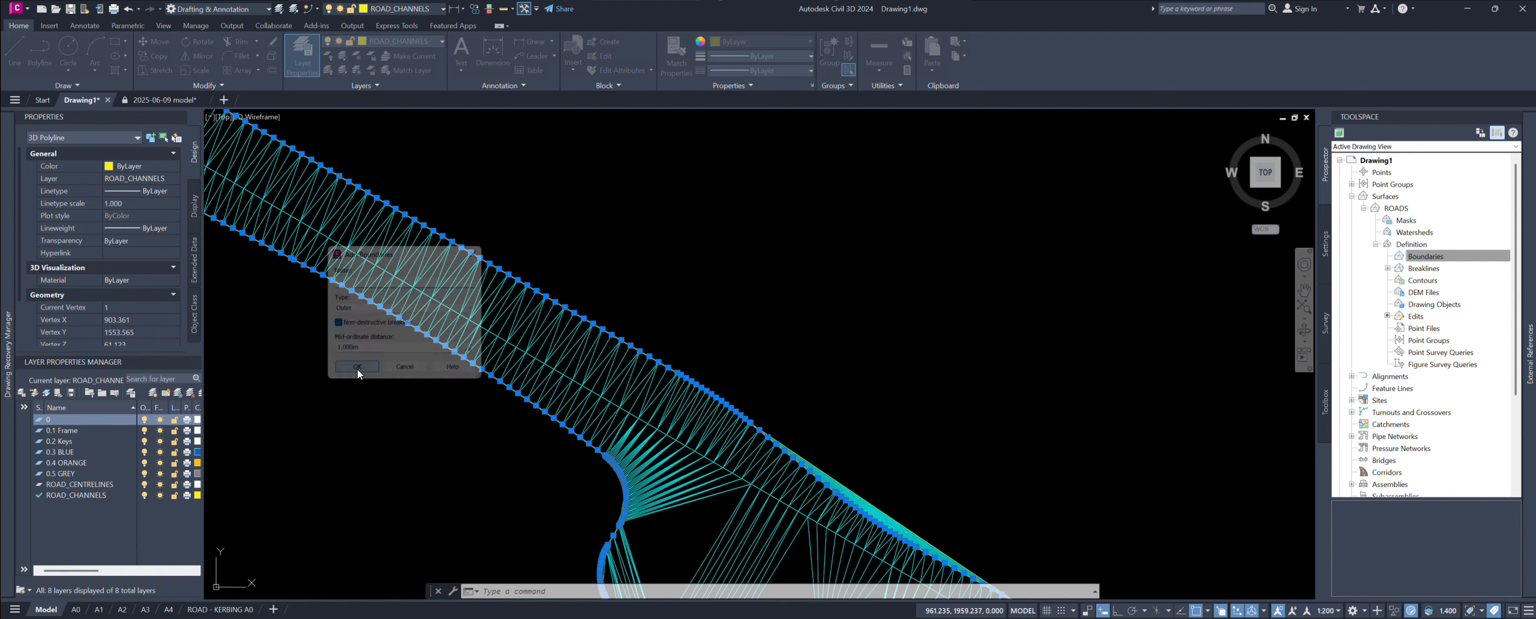
{"action": "key", "text": "Escape"}
{"action": "key", "text": "Escape"}
Step: Add the ROAD_CHANNELS polyline around the internal road loop to the ROADS surface as a standard breakline described as INTERNAL CIRCLE CH
{"action": "scroll", "coordinate": [495, 405], "scroll_direction": "down", "scroll_amount": 3}
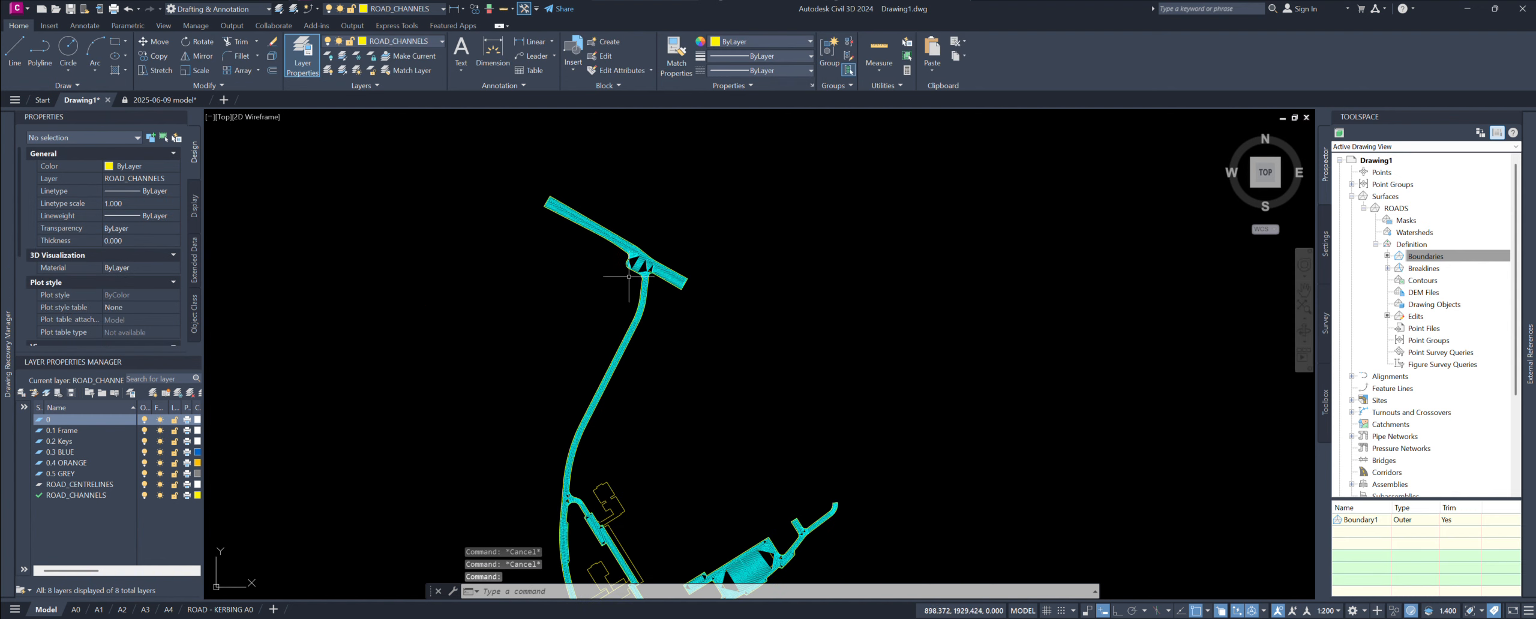
{"action": "scroll", "coordinate": [621, 439], "scroll_direction": "up", "scroll_amount": 5}
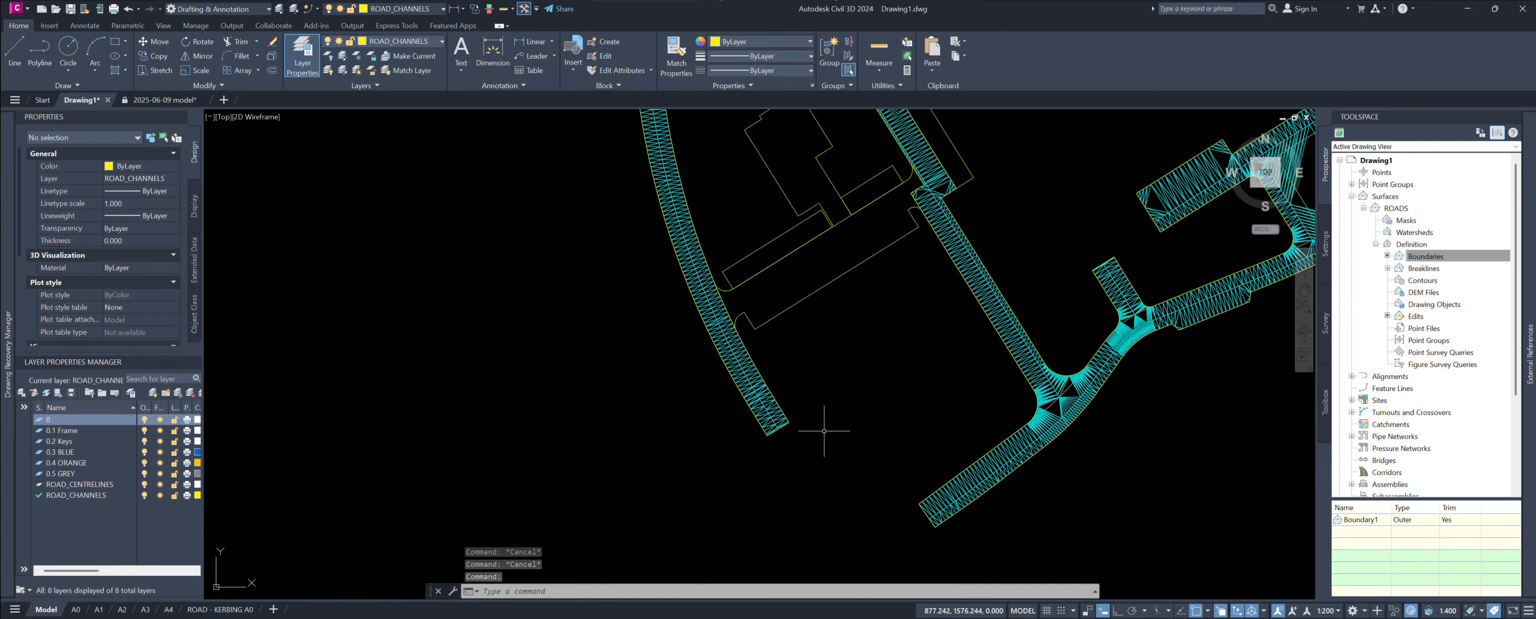
{"action": "middle_click_drag", "start_coordinate": [823, 432], "coordinate": [610, 470]}
{"action": "middle_click_drag", "start_coordinate": [889, 340], "coordinate": [723, 416]}
{"action": "scroll", "coordinate": [845, 312], "scroll_direction": "up", "scroll_amount": 5}
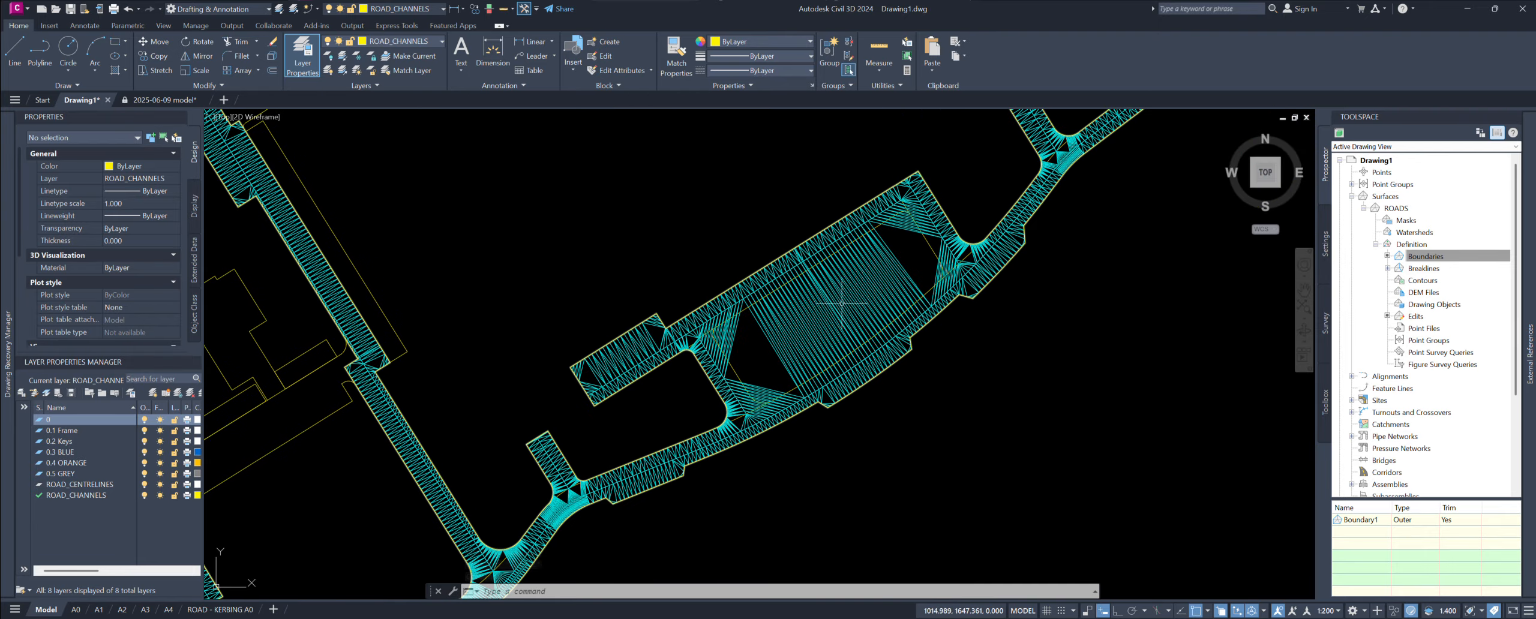
{"action": "scroll", "coordinate": [846, 312], "scroll_direction": "up", "scroll_amount": 2}
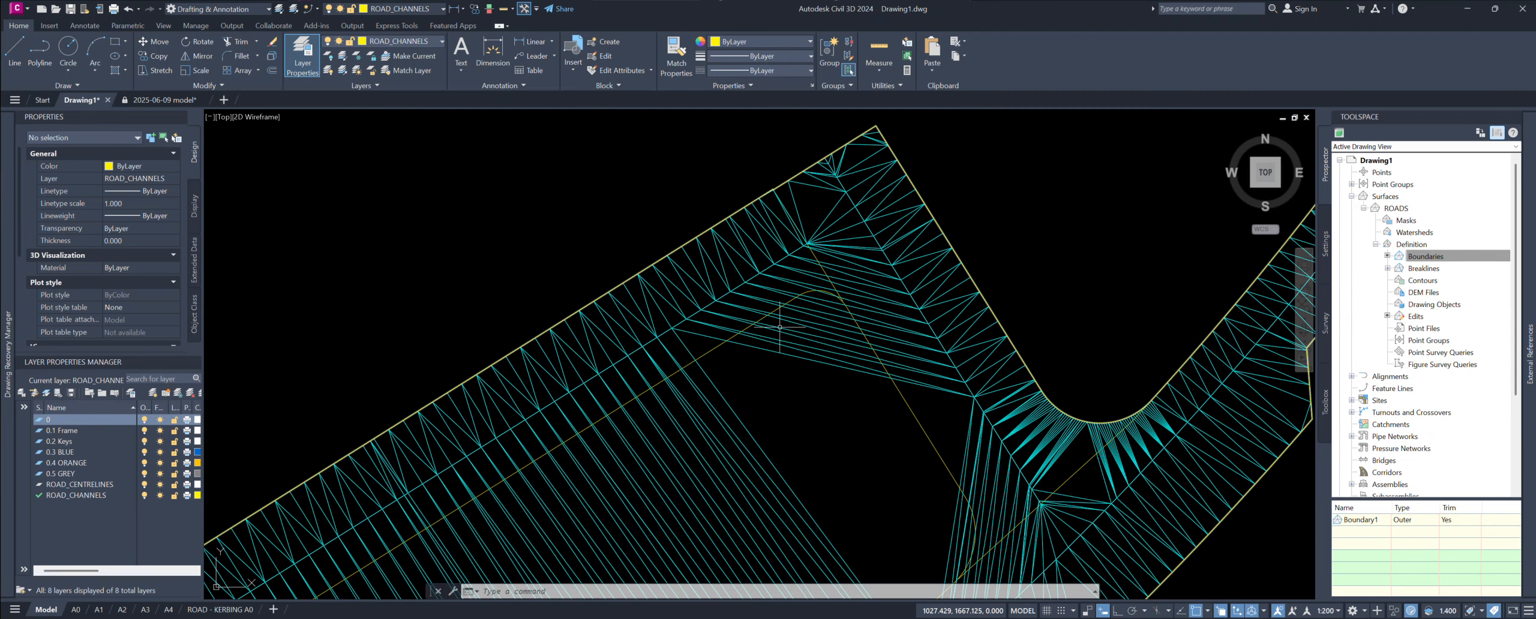
{"action": "key", "text": "Escape"}
{"action": "key", "text": "Escape"}
{"action": "left_click", "coordinate": [716, 347]}
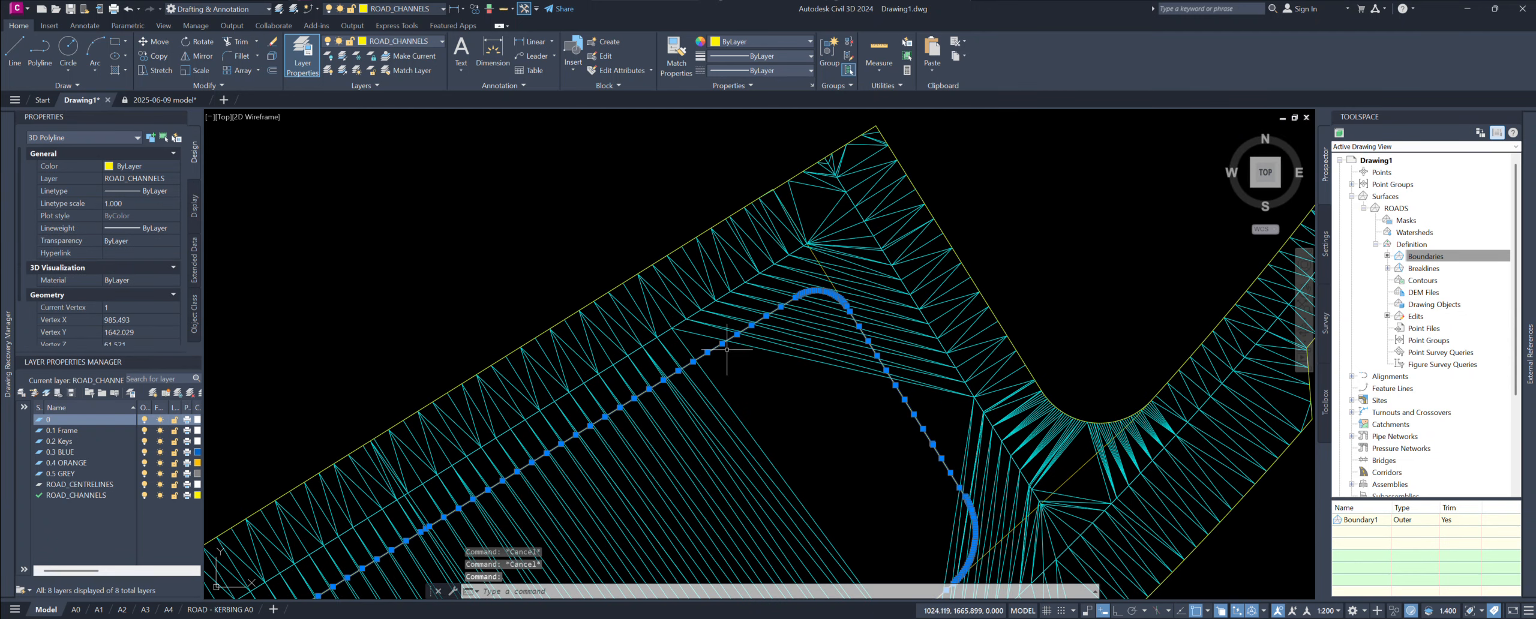
{"action": "scroll", "coordinate": [804, 372], "scroll_direction": "down", "scroll_amount": 3}
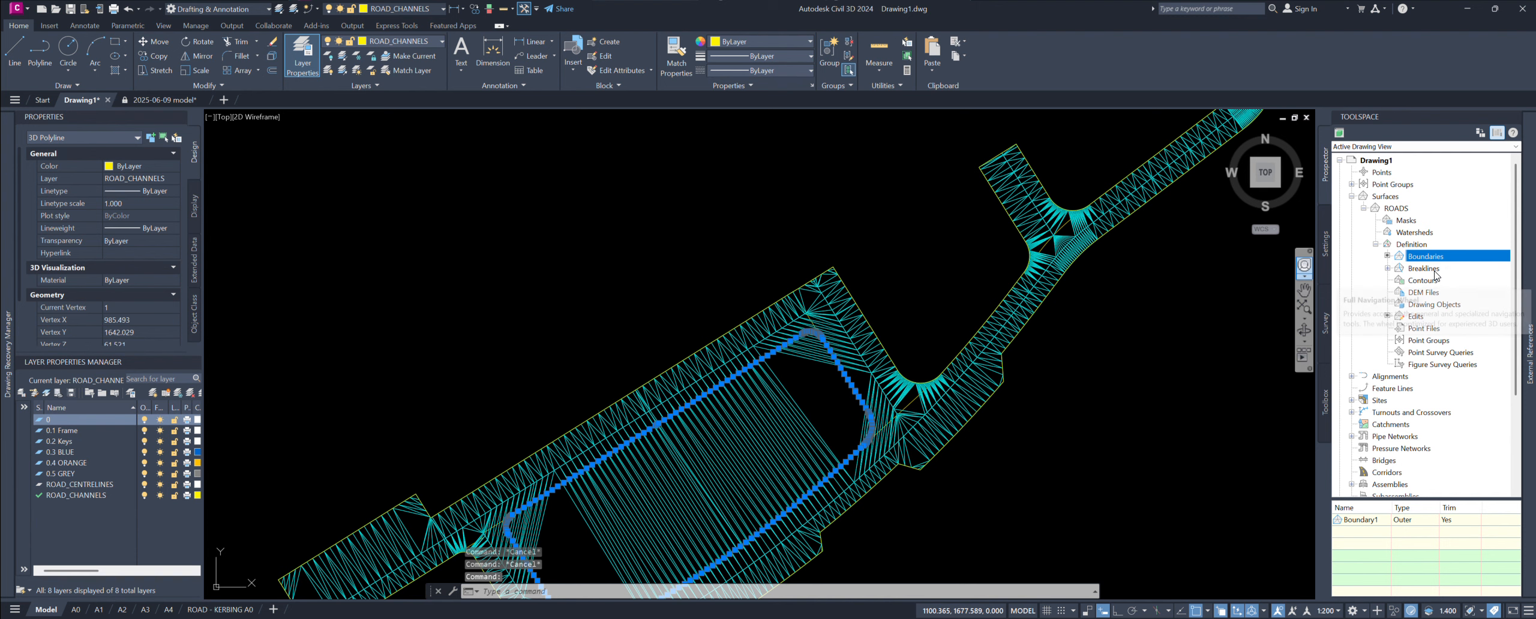
{"action": "right_click", "coordinate": [1423, 269]}
{"action": "left_click", "coordinate": [1358, 297]}
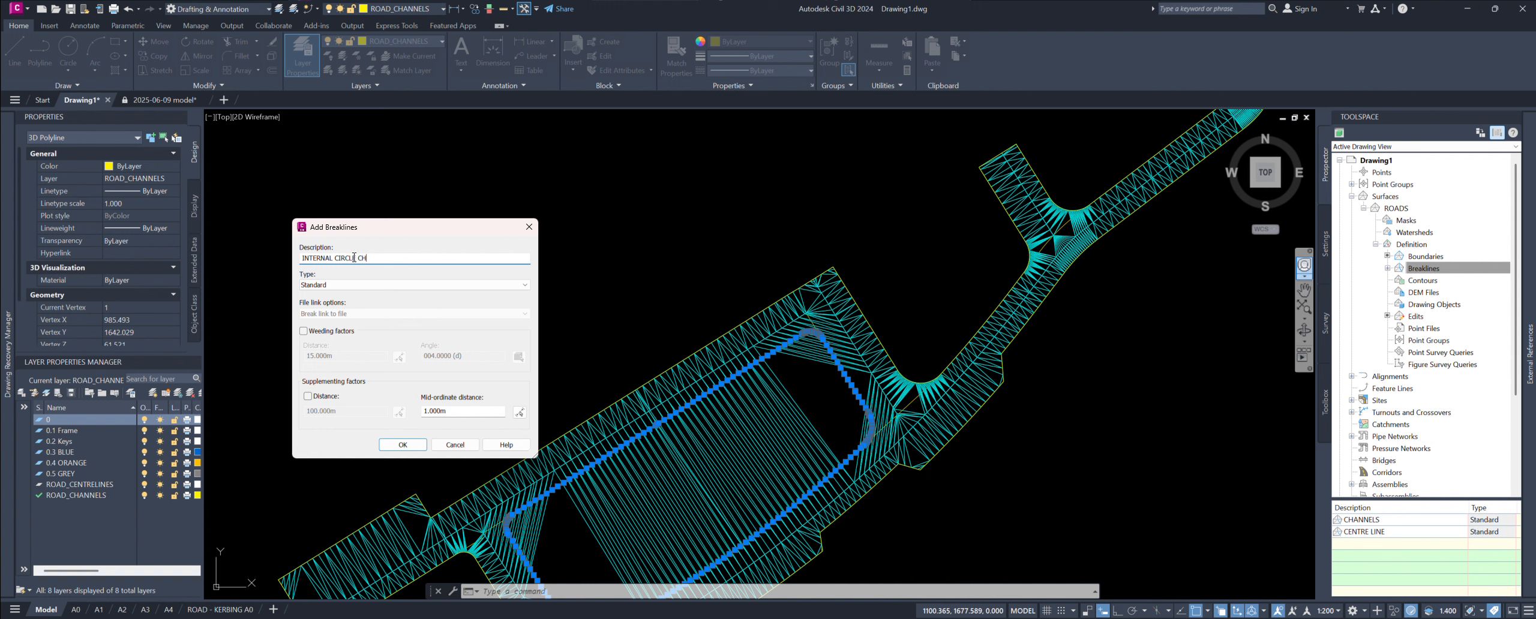
{"action": "left_click", "coordinate": [407, 446]}
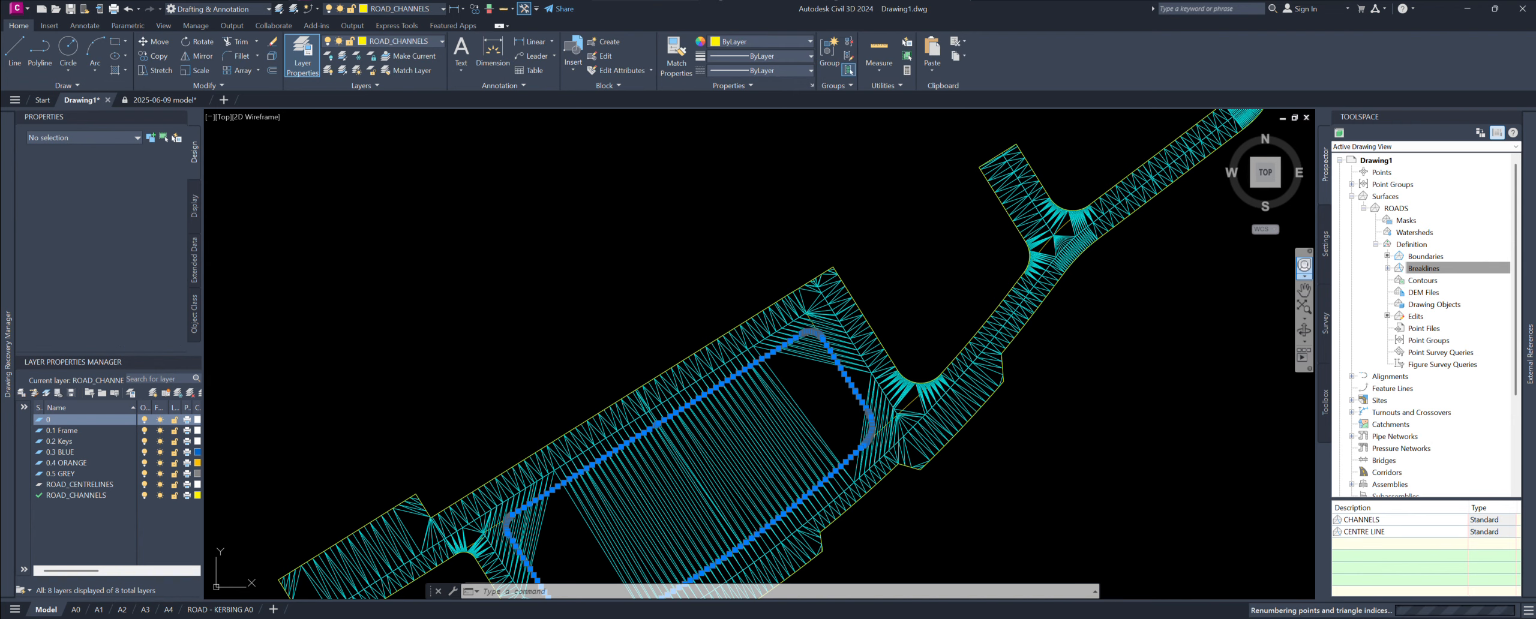
Step: Add the internal loop polyline to the ROADS surface as a Hide boundary named INTERNAL CIRCLE BOUNDARY
{"action": "middle_click_drag", "start_coordinate": [574, 407], "coordinate": [597, 303]}
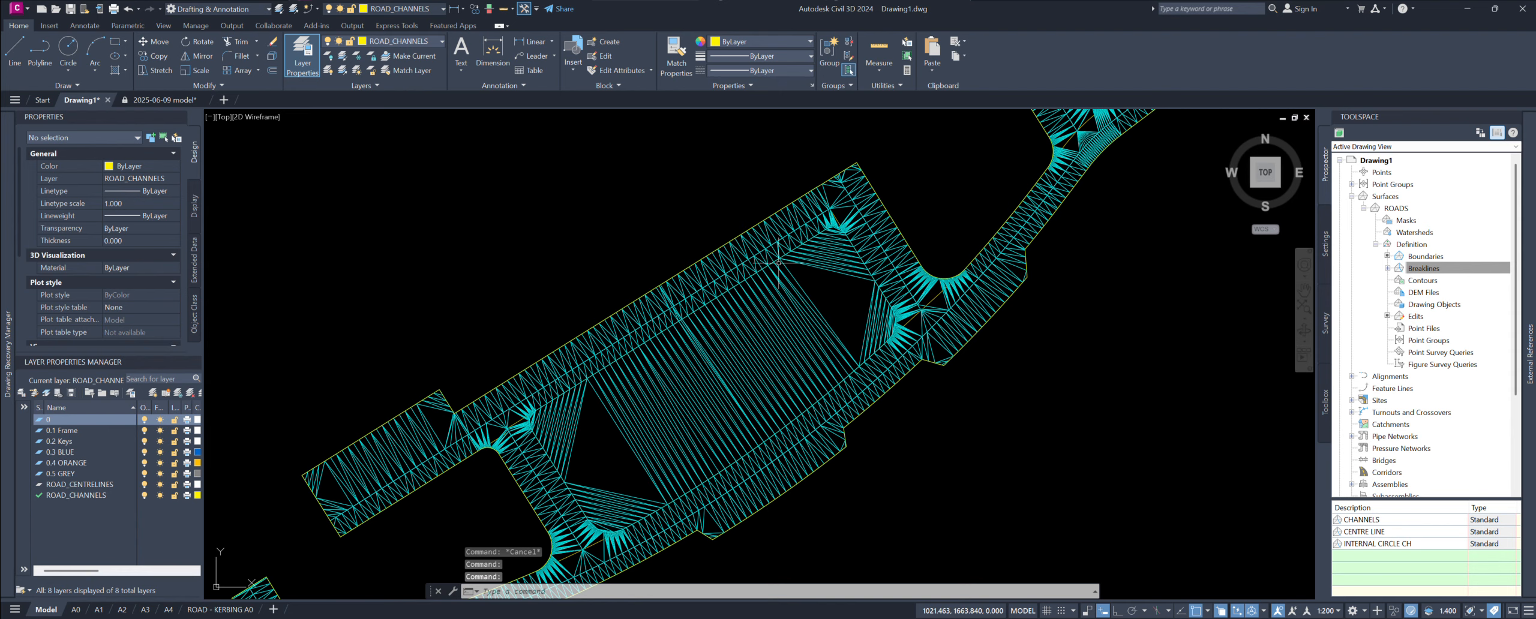
{"action": "scroll", "coordinate": [777, 264], "scroll_direction": "up", "scroll_amount": 5}
{"action": "left_click", "coordinate": [800, 316]}
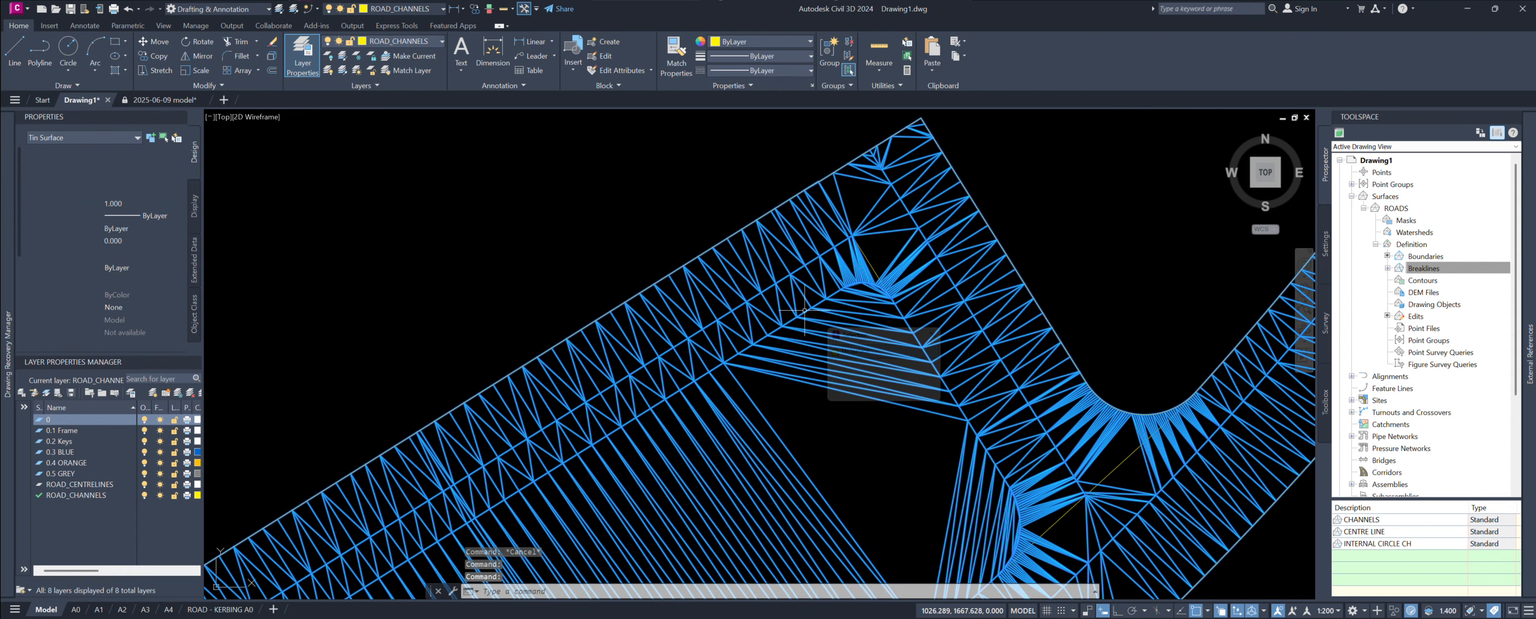
{"action": "left_click", "coordinate": [853, 364]}
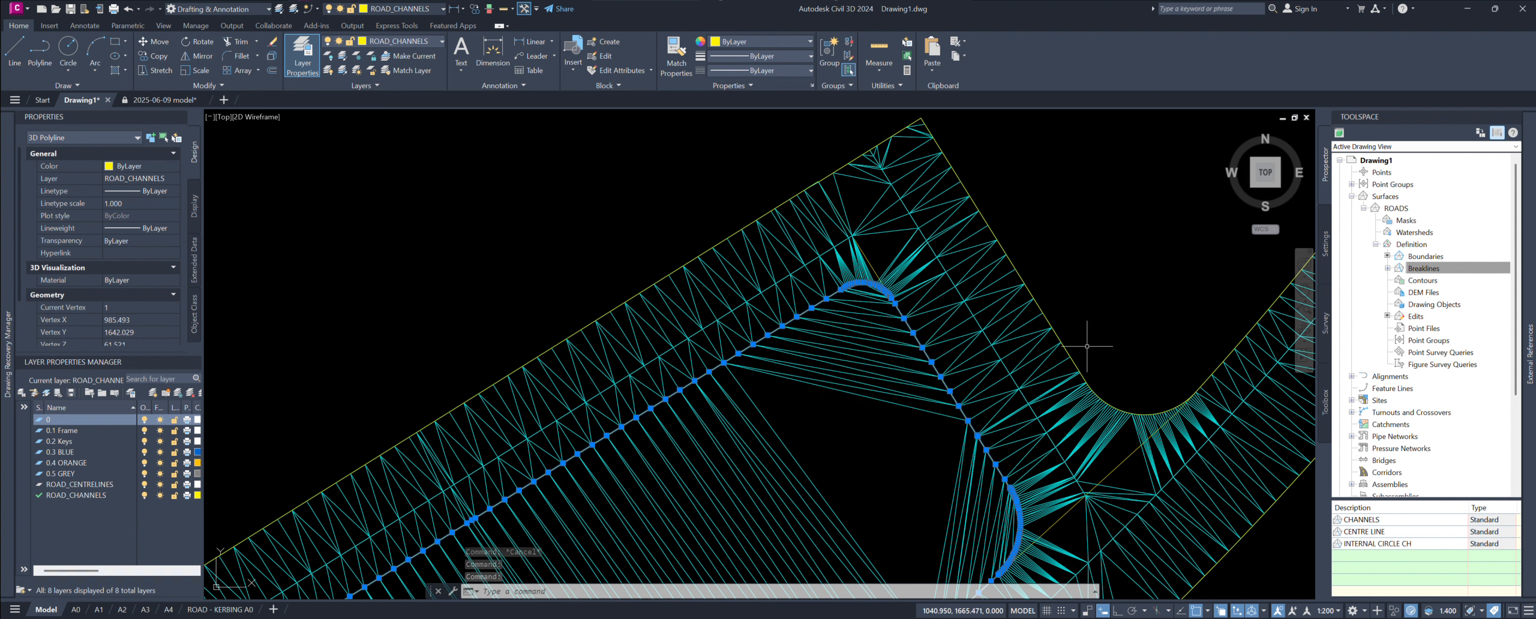
{"action": "left_click", "coordinate": [1411, 270]}
{"action": "right_click", "coordinate": [1428, 262]}
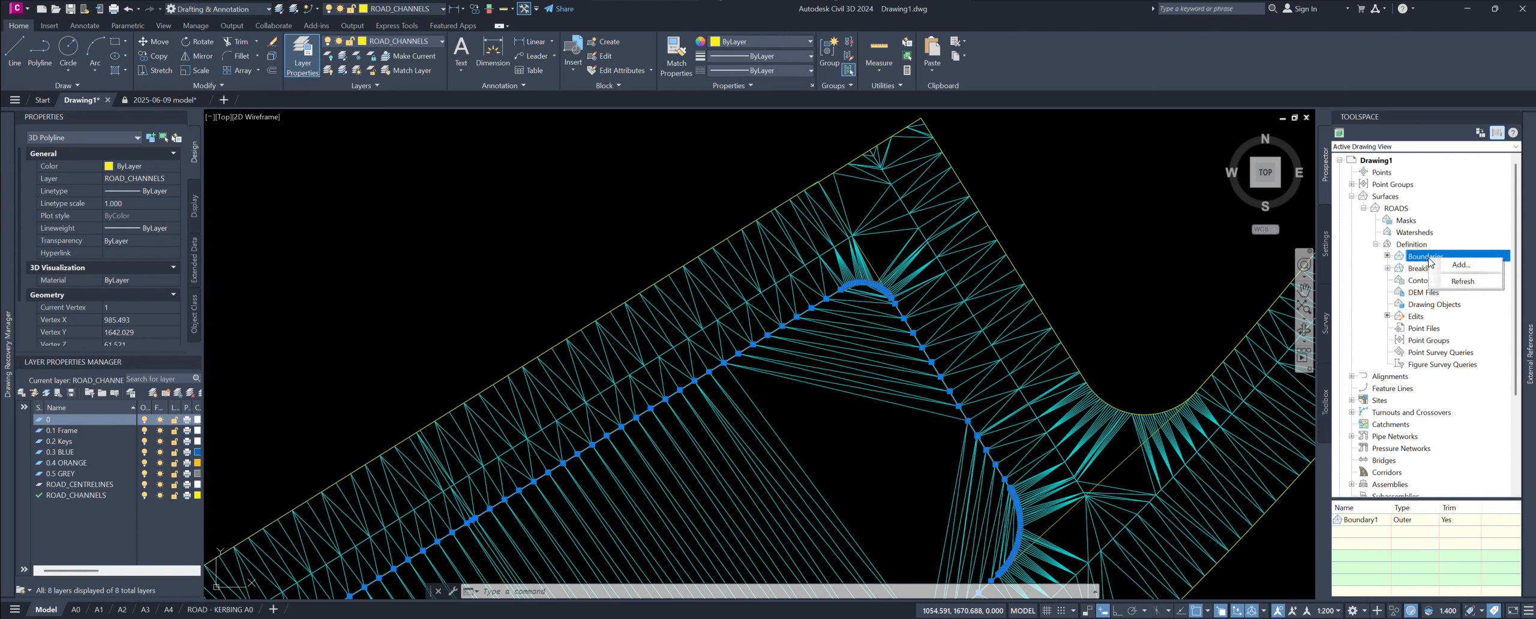
{"action": "left_click", "coordinate": [1452, 264]}
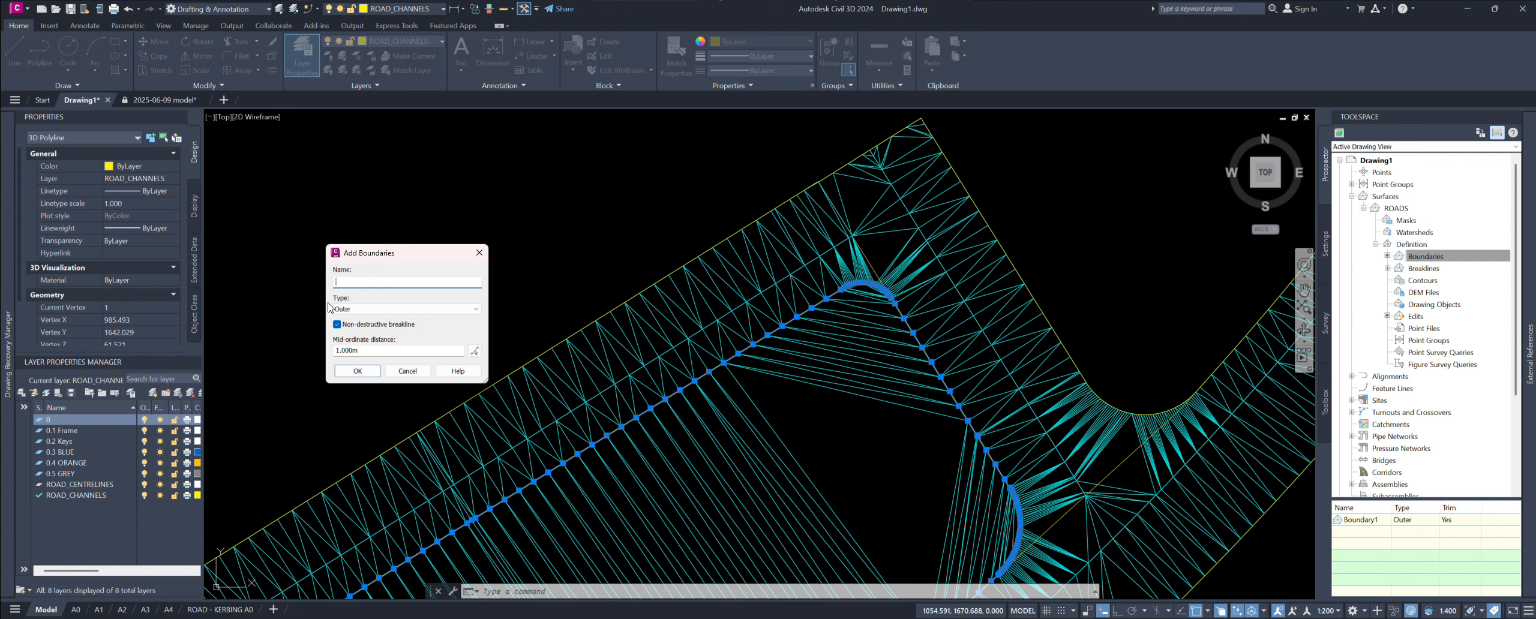
{"action": "left_click", "coordinate": [378, 310]}
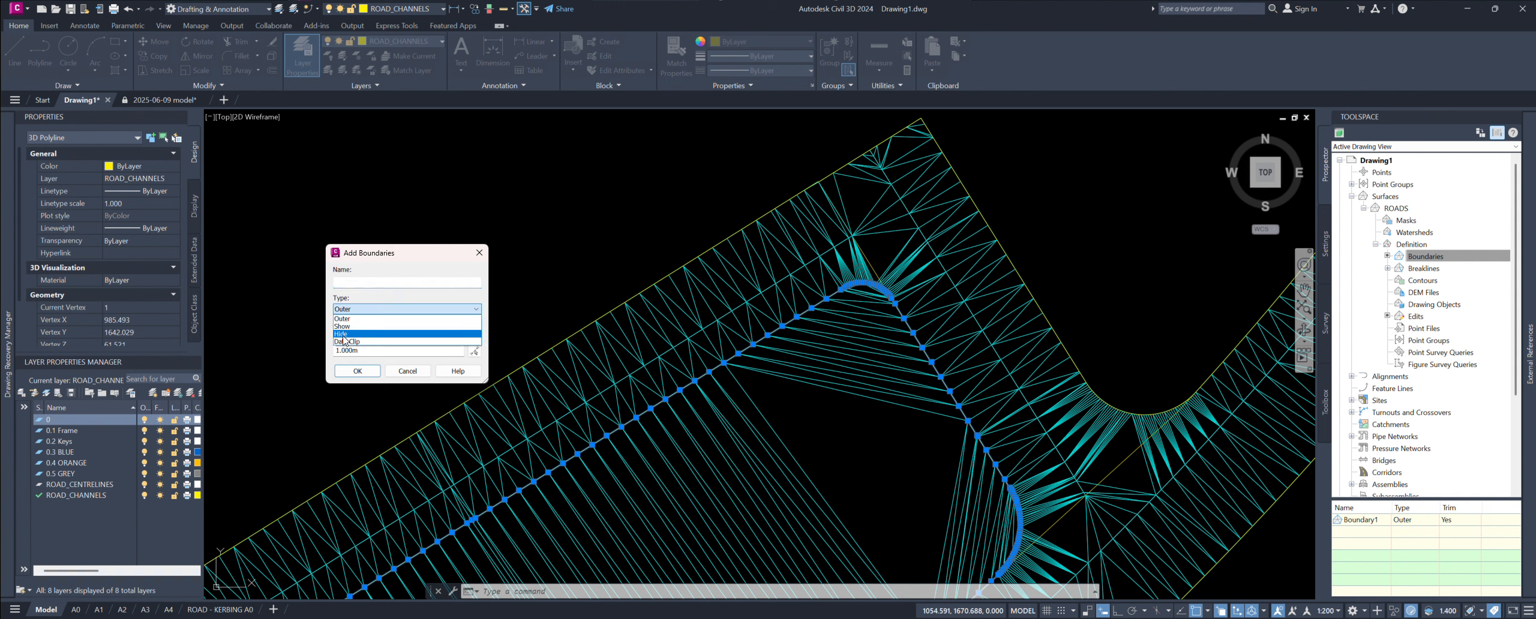
{"action": "left_click", "coordinate": [358, 334]}
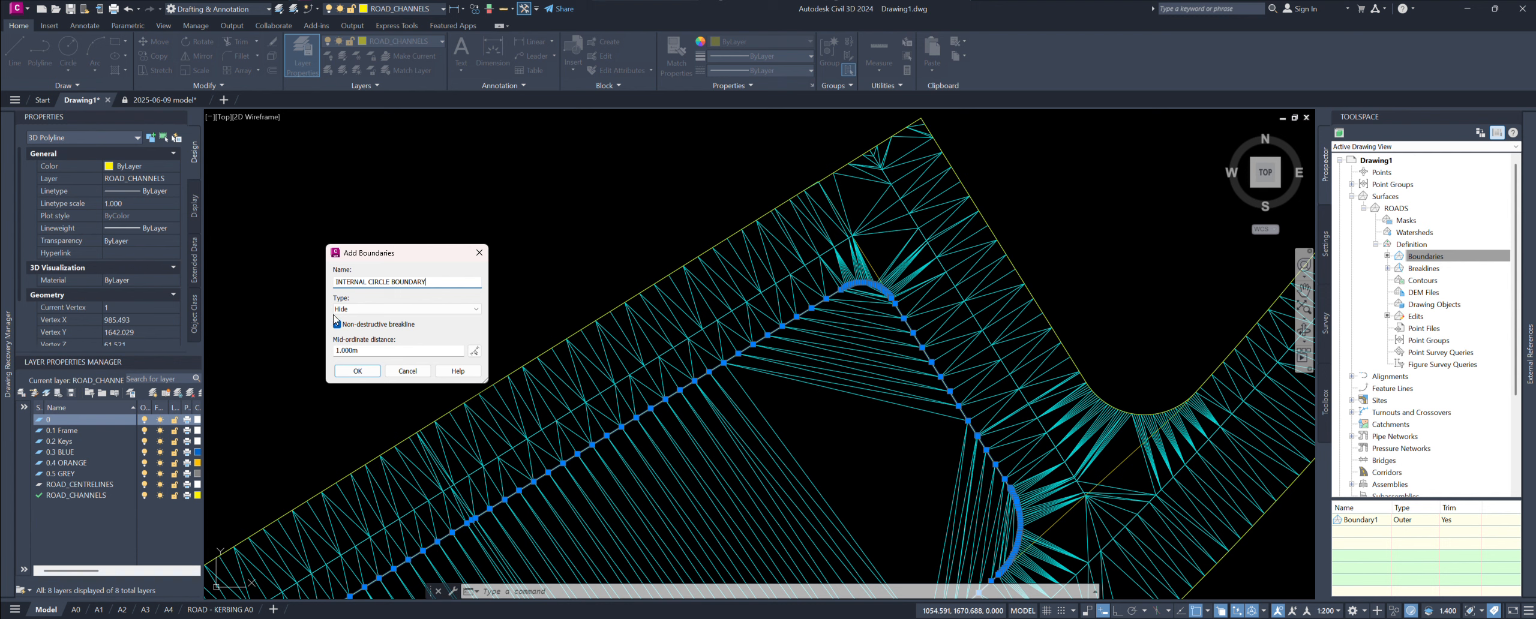
{"action": "left_click", "coordinate": [355, 371]}
Step: Open the ROADS surface in the Object Viewer and maximise its window
{"action": "scroll", "coordinate": [719, 384], "scroll_direction": "down", "scroll_amount": 5}
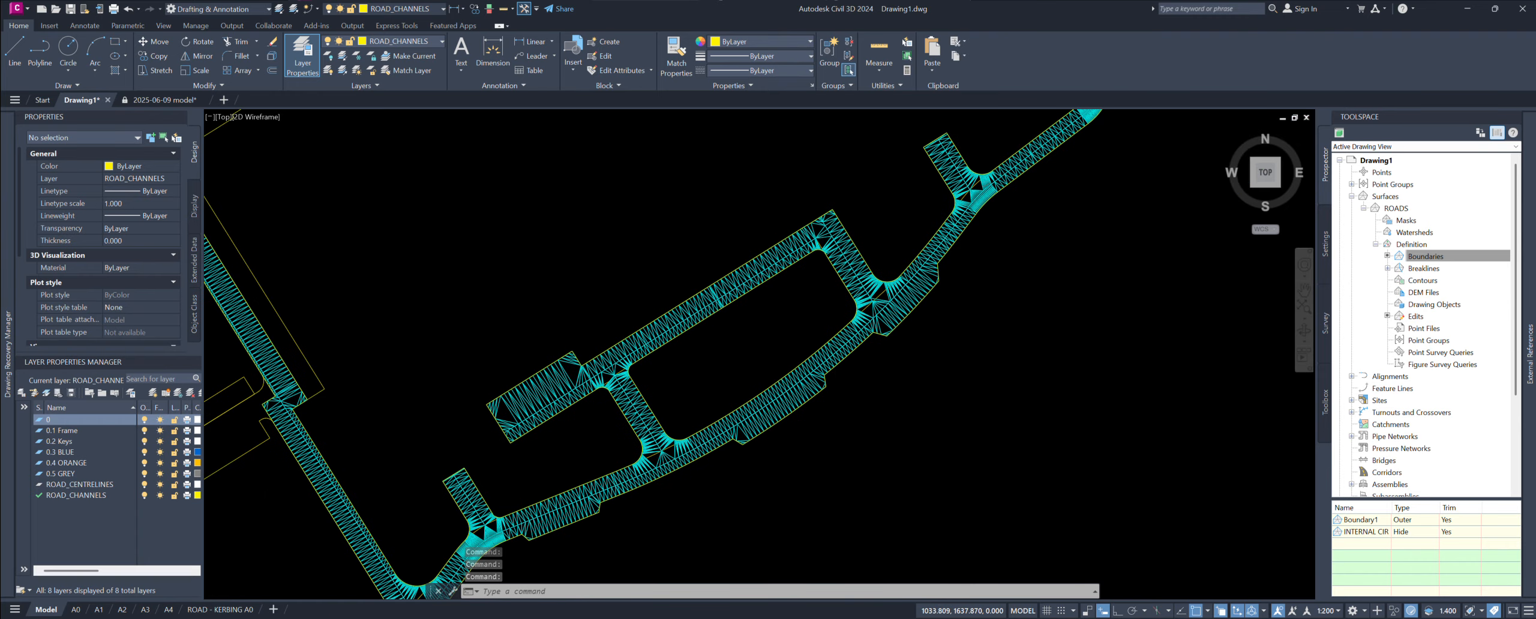
{"action": "scroll", "coordinate": [835, 381], "scroll_direction": "down", "scroll_amount": 4}
{"action": "scroll", "coordinate": [618, 407], "scroll_direction": "up", "scroll_amount": 2}
{"action": "left_click", "coordinate": [640, 417]}
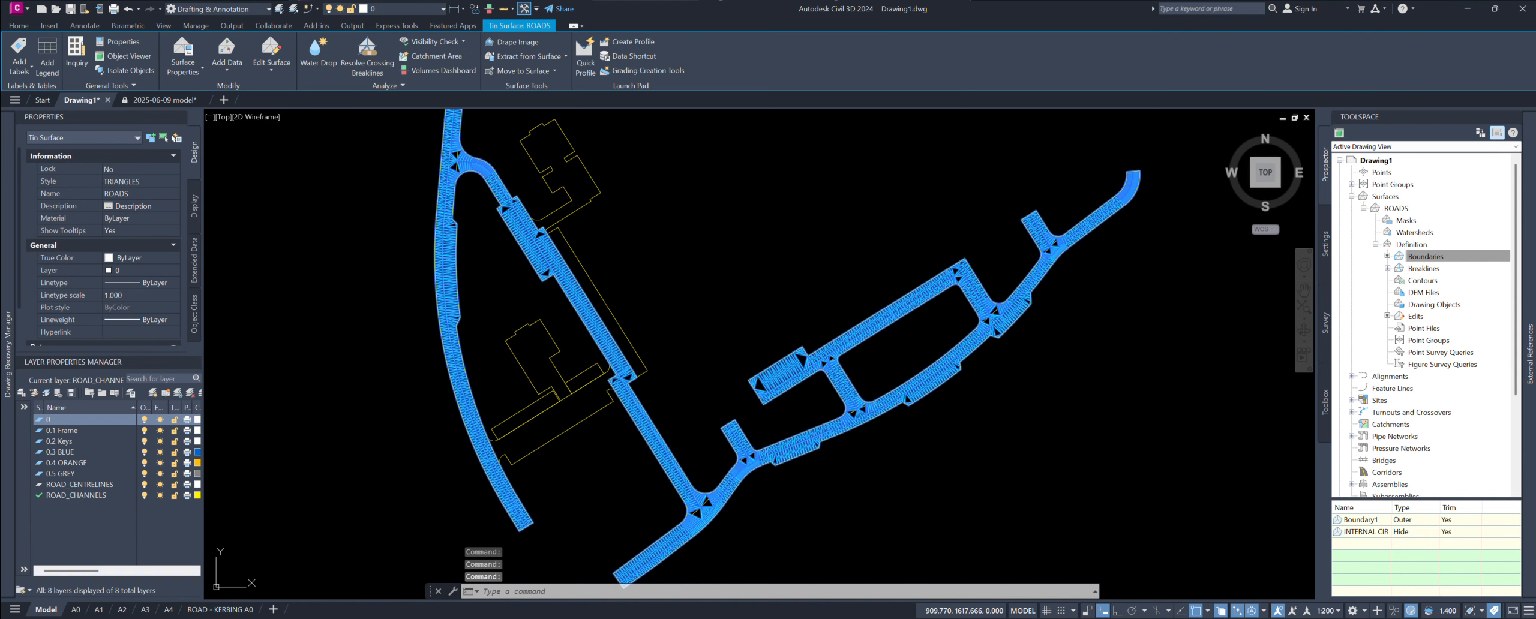
{"action": "right_click", "coordinate": [640, 419]}
{"action": "left_click", "coordinate": [707, 386]}
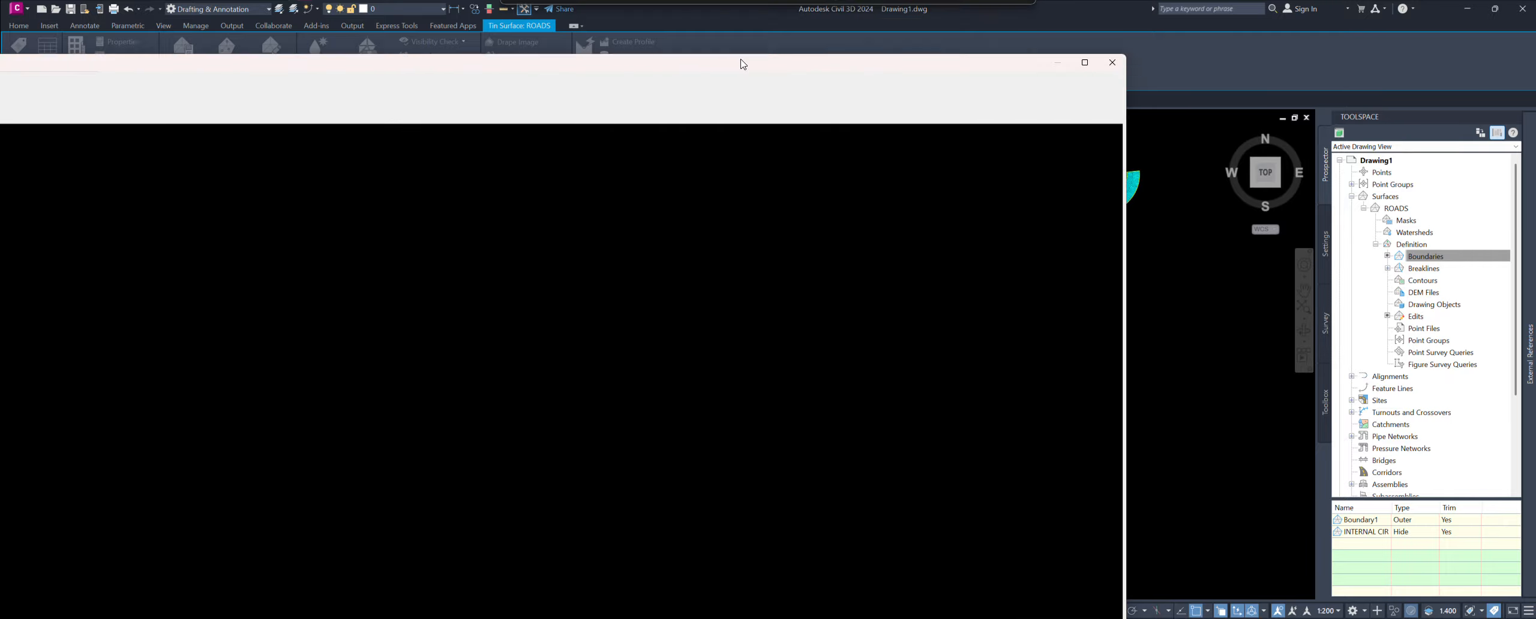
{"action": "left_click_drag", "start_coordinate": [743, 64], "coordinate": [895, 122]}
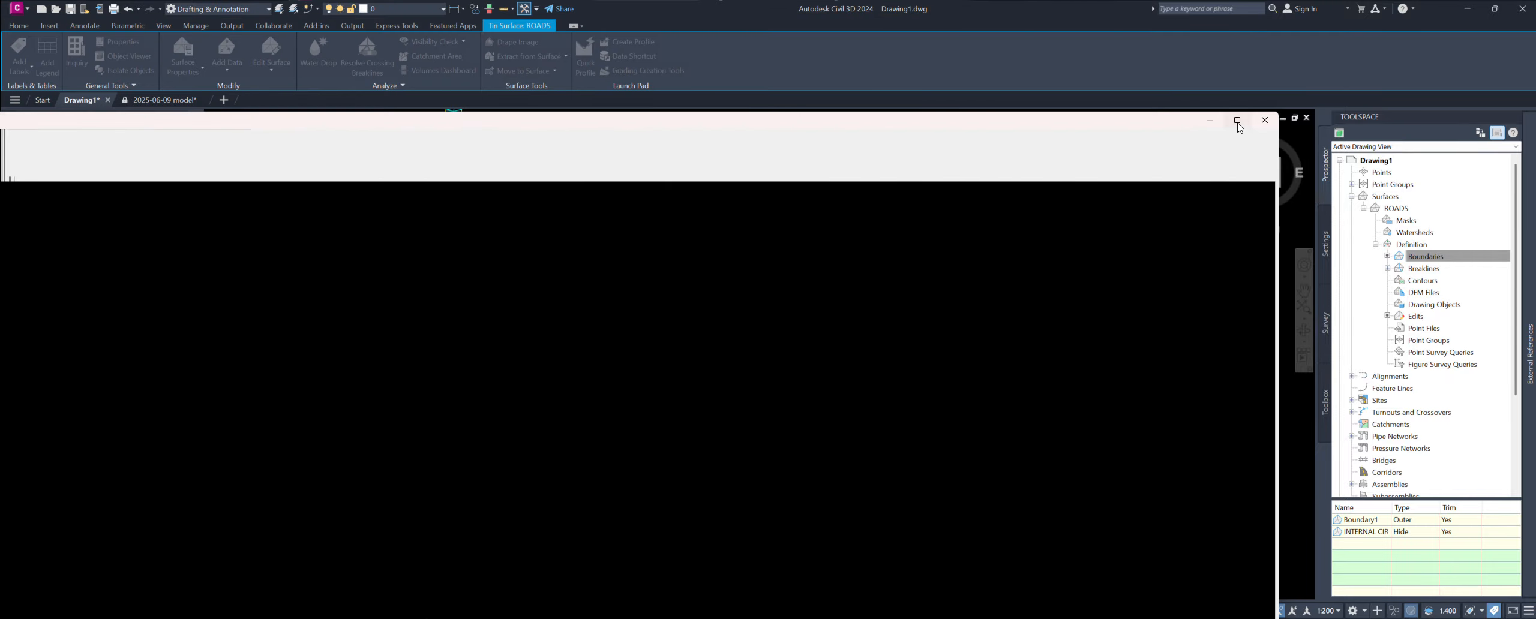
{"action": "left_click", "coordinate": [1238, 124]}
Step: Examine the shaded ROADS surface in 3D from a low side angle, close up and as a whole
{"action": "scroll", "coordinate": [662, 476], "scroll_direction": "up", "scroll_amount": 3}
{"action": "scroll", "coordinate": [609, 444], "scroll_direction": "down", "scroll_amount": 1}
{"action": "left_click_drag", "start_coordinate": [600, 447], "coordinate": [853, 388]}
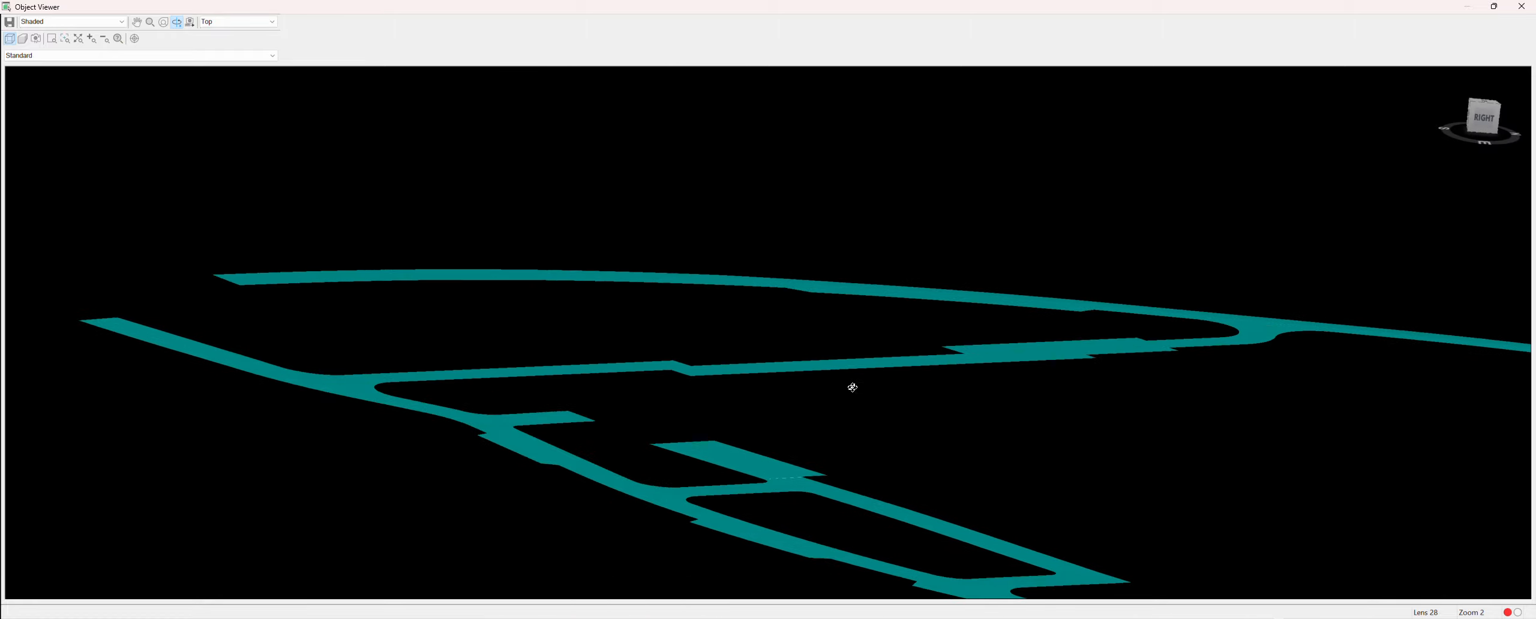
{"action": "scroll", "coordinate": [852, 388], "scroll_direction": "up", "scroll_amount": 4}
{"action": "scroll", "coordinate": [820, 451], "scroll_direction": "down", "scroll_amount": 5}
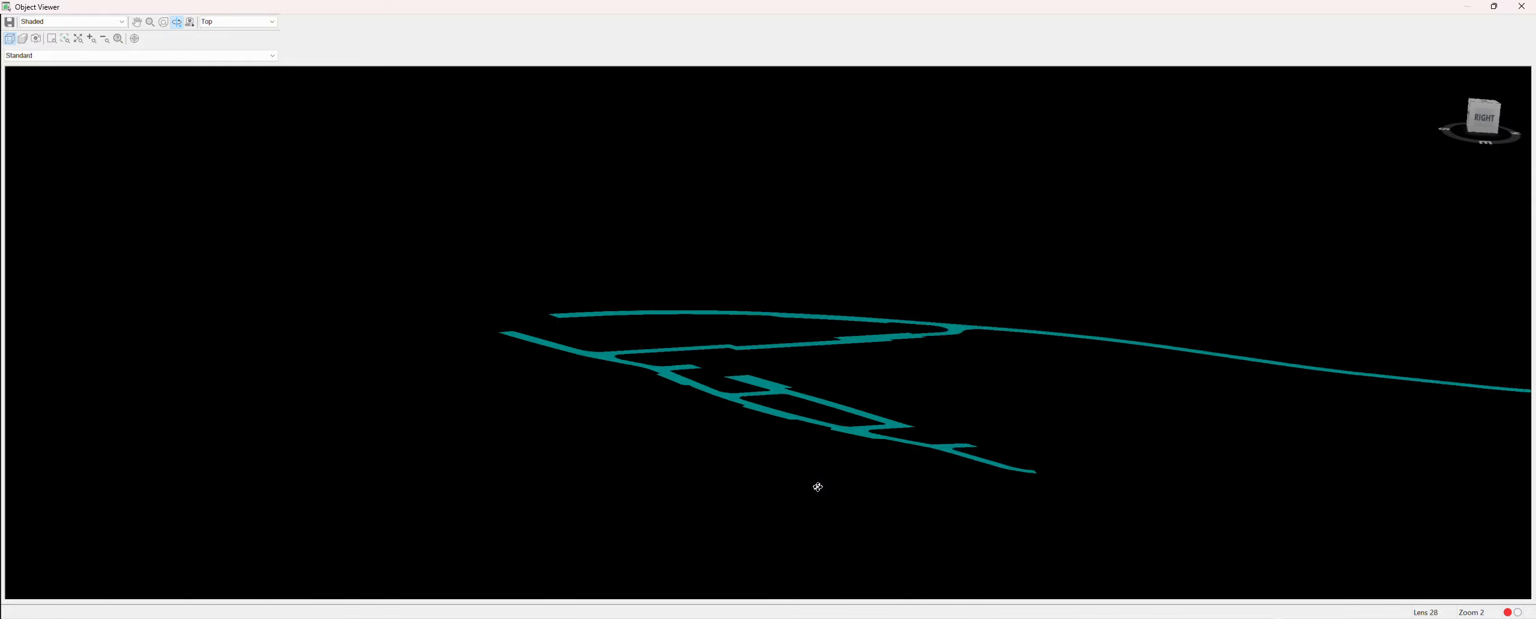
Step: Examine the shaded ROADS surface in 3D from above and from the front, and close the Object Viewer
{"action": "left_click_drag", "start_coordinate": [817, 487], "coordinate": [761, 324]}
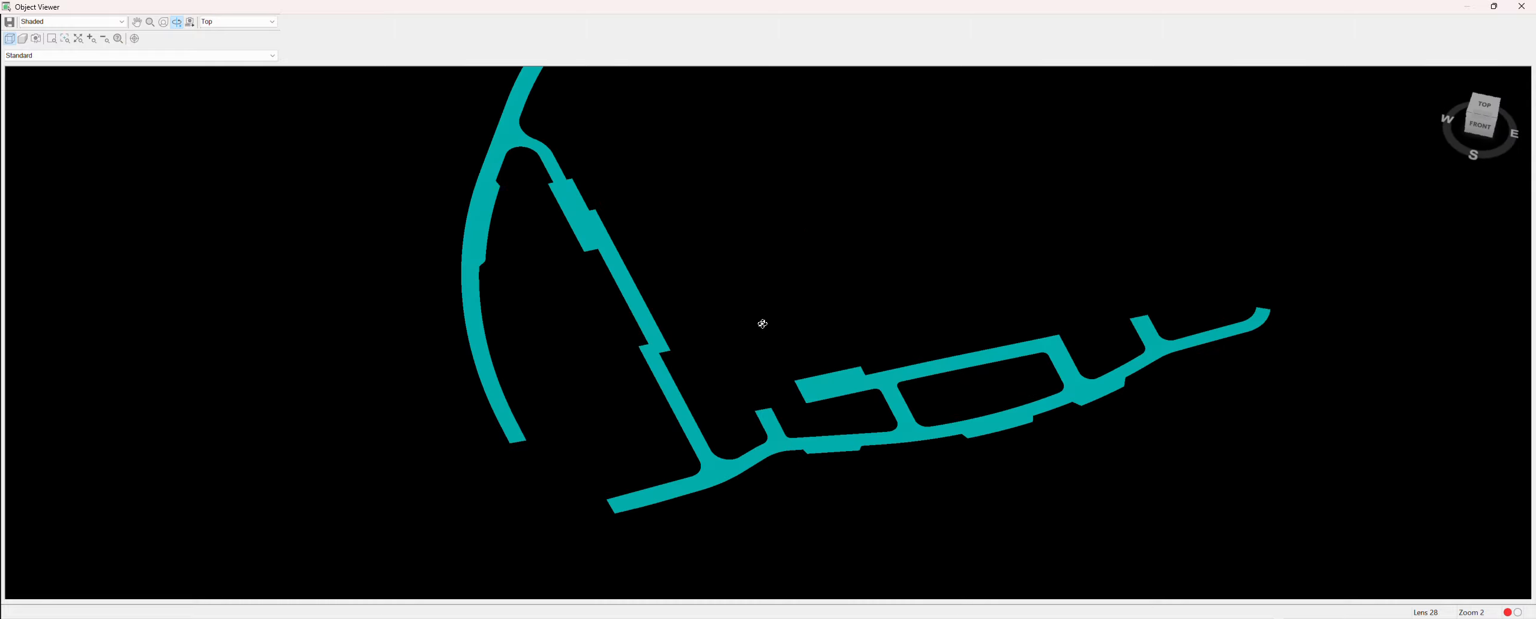
{"action": "left_click", "coordinate": [1493, 124]}
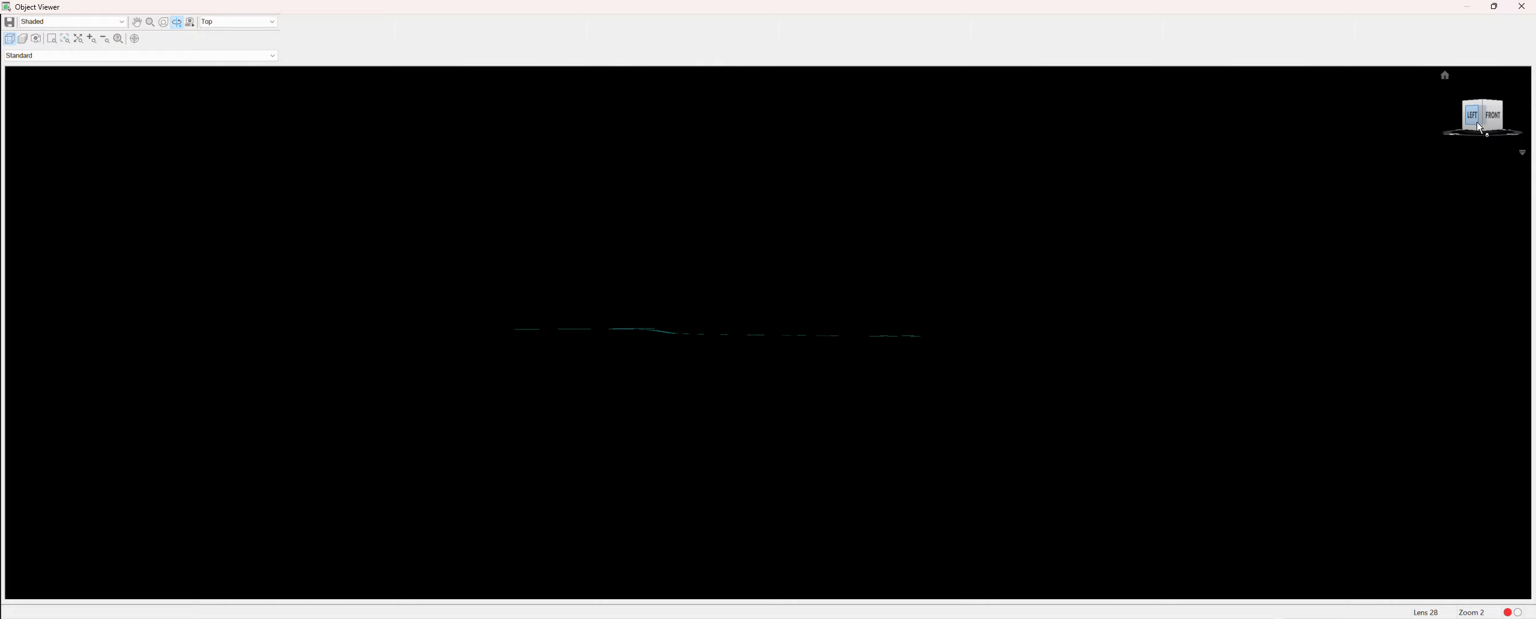
{"action": "scroll", "coordinate": [723, 339], "scroll_direction": "up", "scroll_amount": 5}
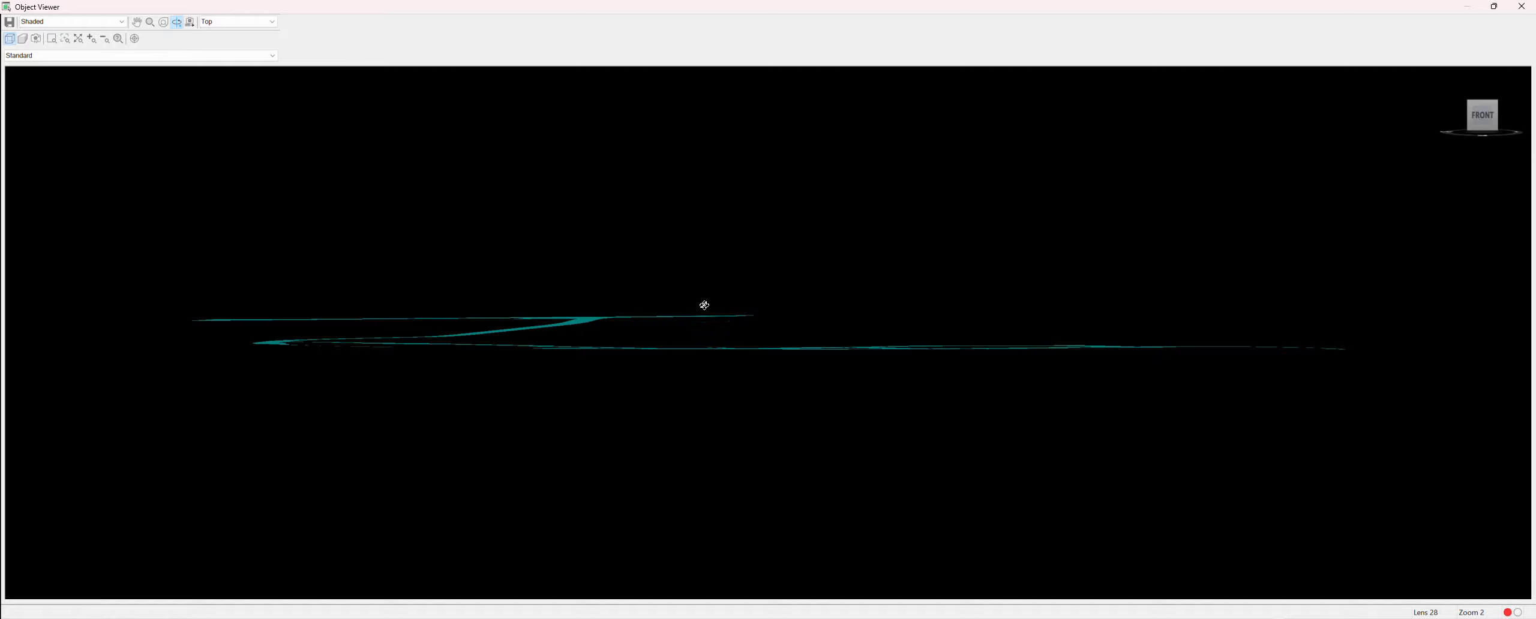
{"action": "left_click_drag", "start_coordinate": [704, 305], "coordinate": [560, 398]}
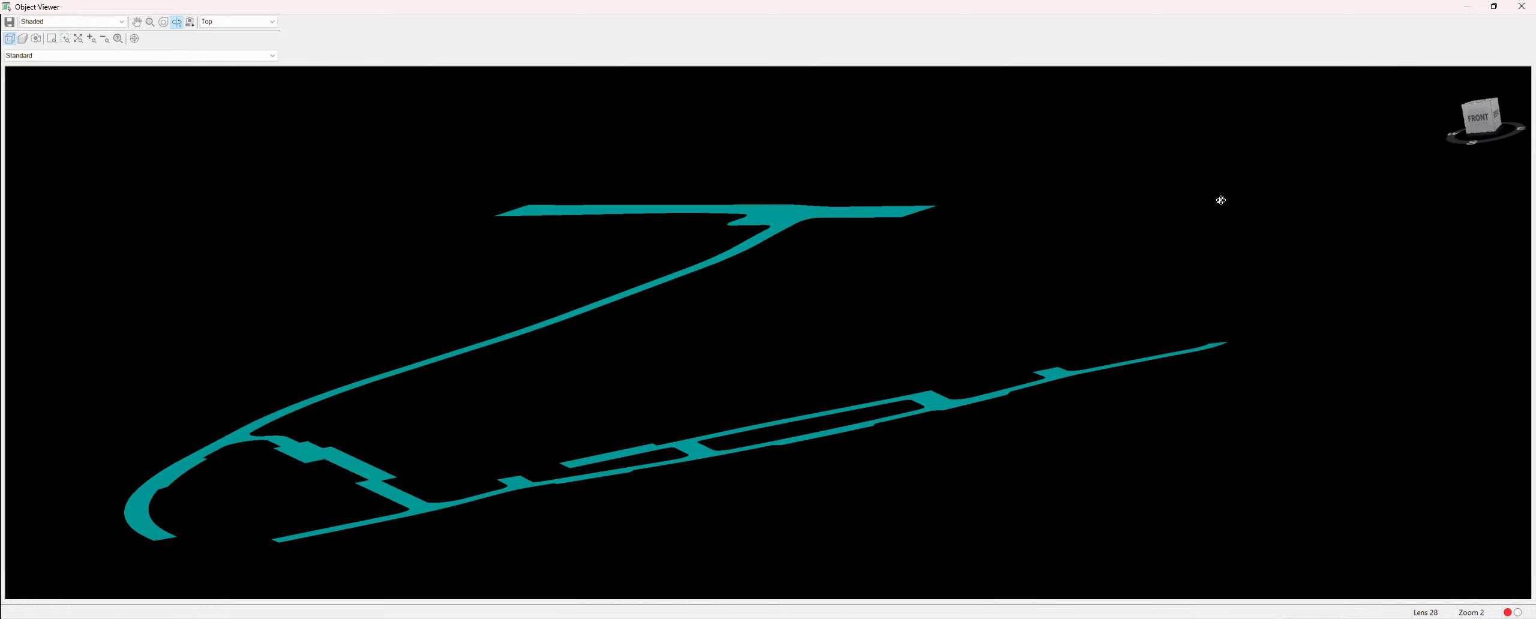
{"action": "left_click", "coordinate": [1522, 7]}
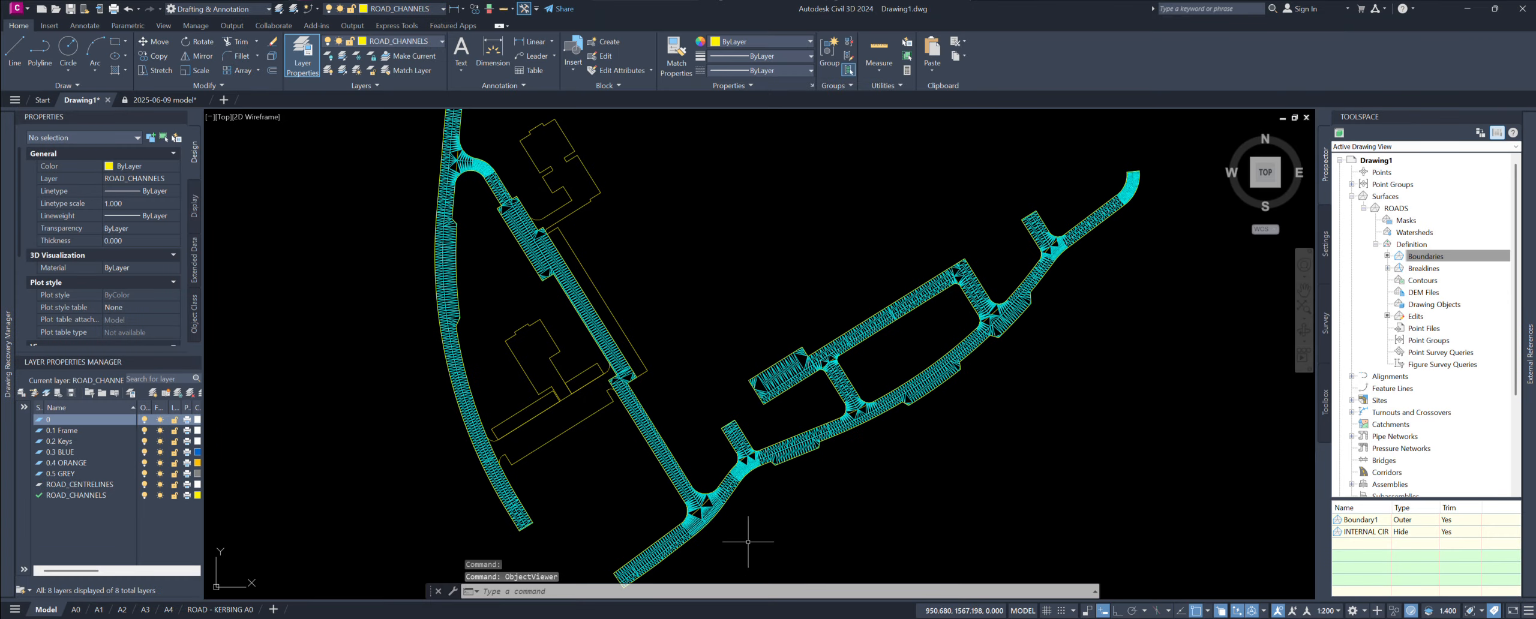
Step: Select the ROADS surface in the drawing and set its style to the 25MM - 50MM contours
{"action": "middle_click_drag", "start_coordinate": [543, 312], "coordinate": [553, 318]}
{"action": "scroll", "coordinate": [552, 306], "scroll_direction": "up", "scroll_amount": 6}
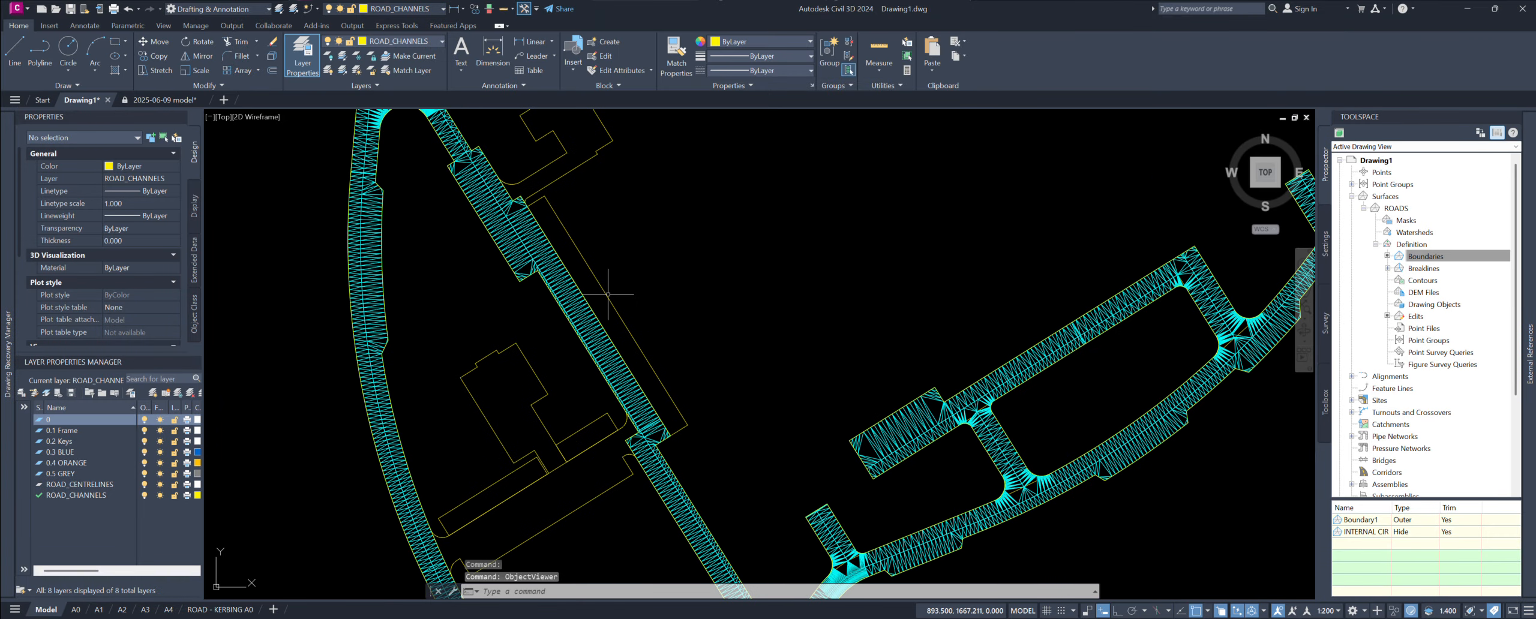
{"action": "key", "text": "Escape"}
{"action": "key", "text": "Escape"}
{"action": "left_click", "coordinate": [570, 273]}
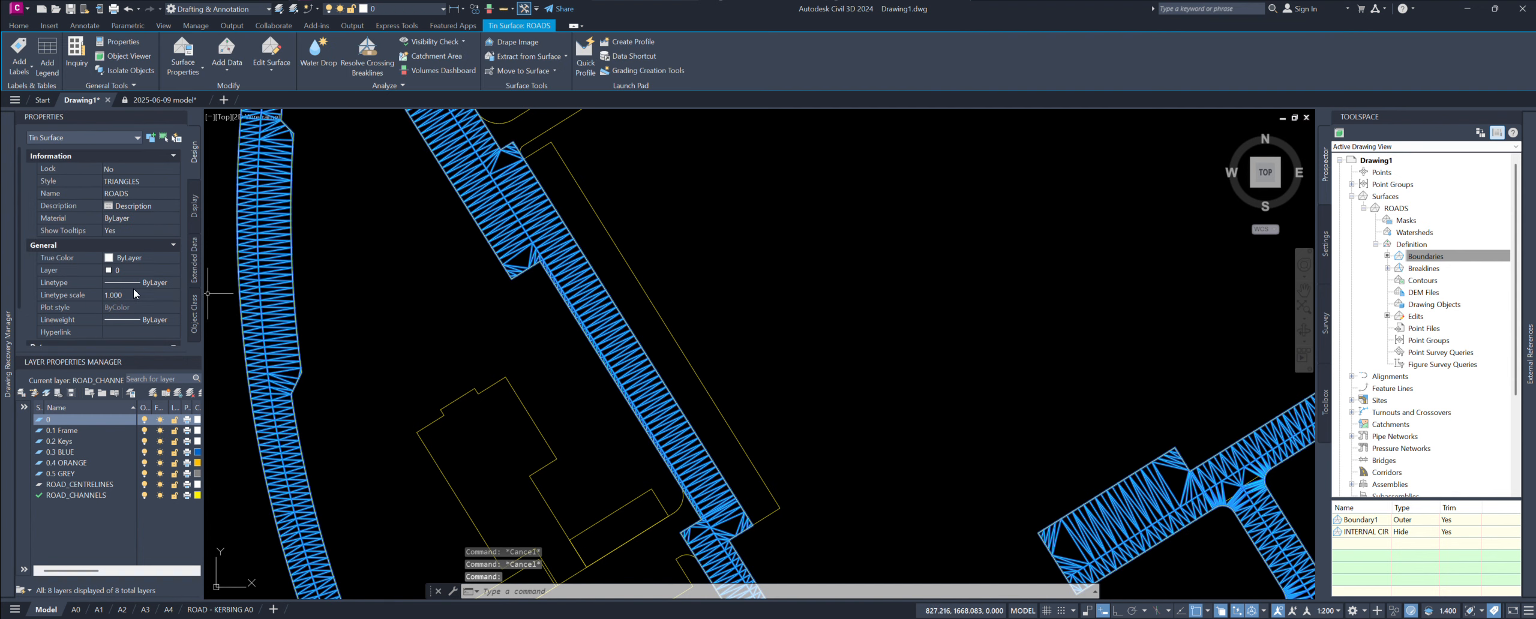
{"action": "left_click", "coordinate": [147, 185]}
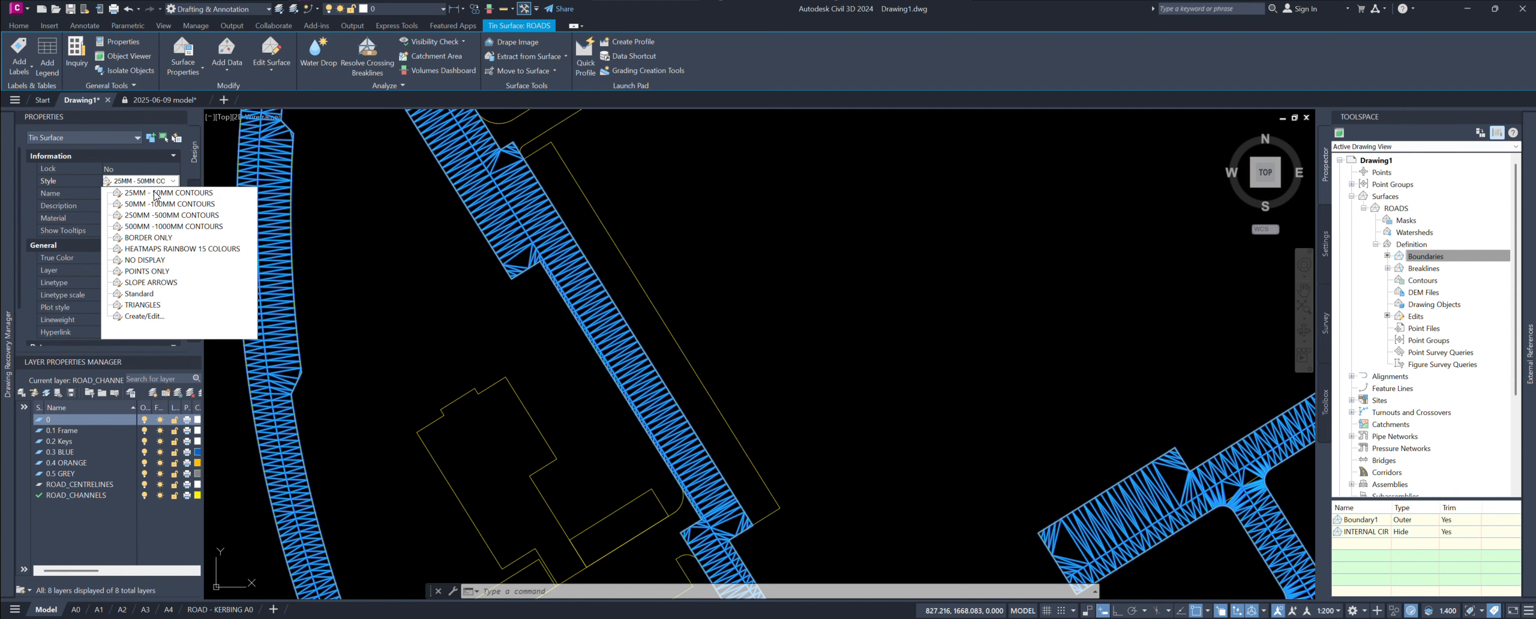
{"action": "left_click", "coordinate": [162, 192]}
{"action": "scroll", "coordinate": [633, 360], "scroll_direction": "down", "scroll_amount": 6}
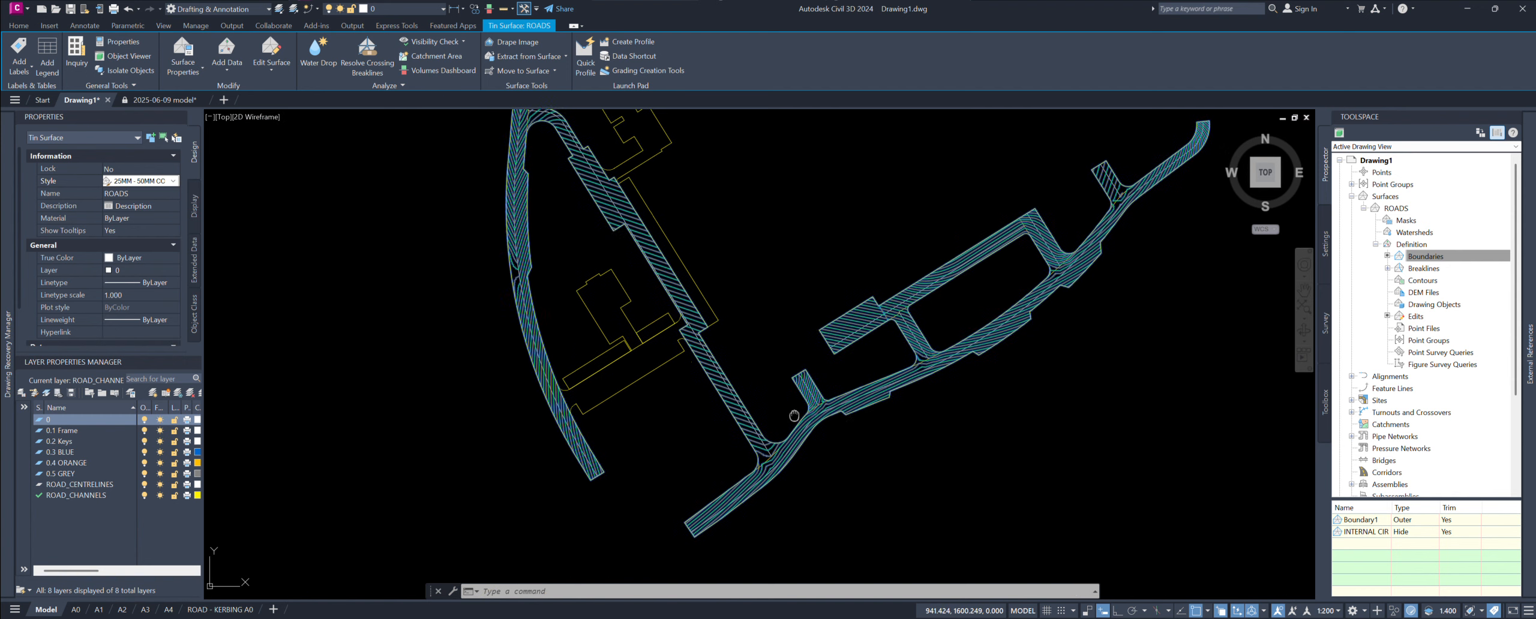
Step: Examine the ROADS contours along the inner roads, the internal loop and the junctions of the southern road
{"action": "scroll", "coordinate": [628, 418], "scroll_direction": "up", "scroll_amount": 4}
{"action": "mouse_move", "coordinate": [538, 298]}
{"action": "middle_mouse_down"}
{"action": "mouse_move", "coordinate": [561, 356]}
{"action": "mouse_move", "coordinate": [634, 390]}
{"action": "middle_mouse_up"}
{"action": "scroll", "coordinate": [634, 384], "scroll_direction": "down", "scroll_amount": 4}
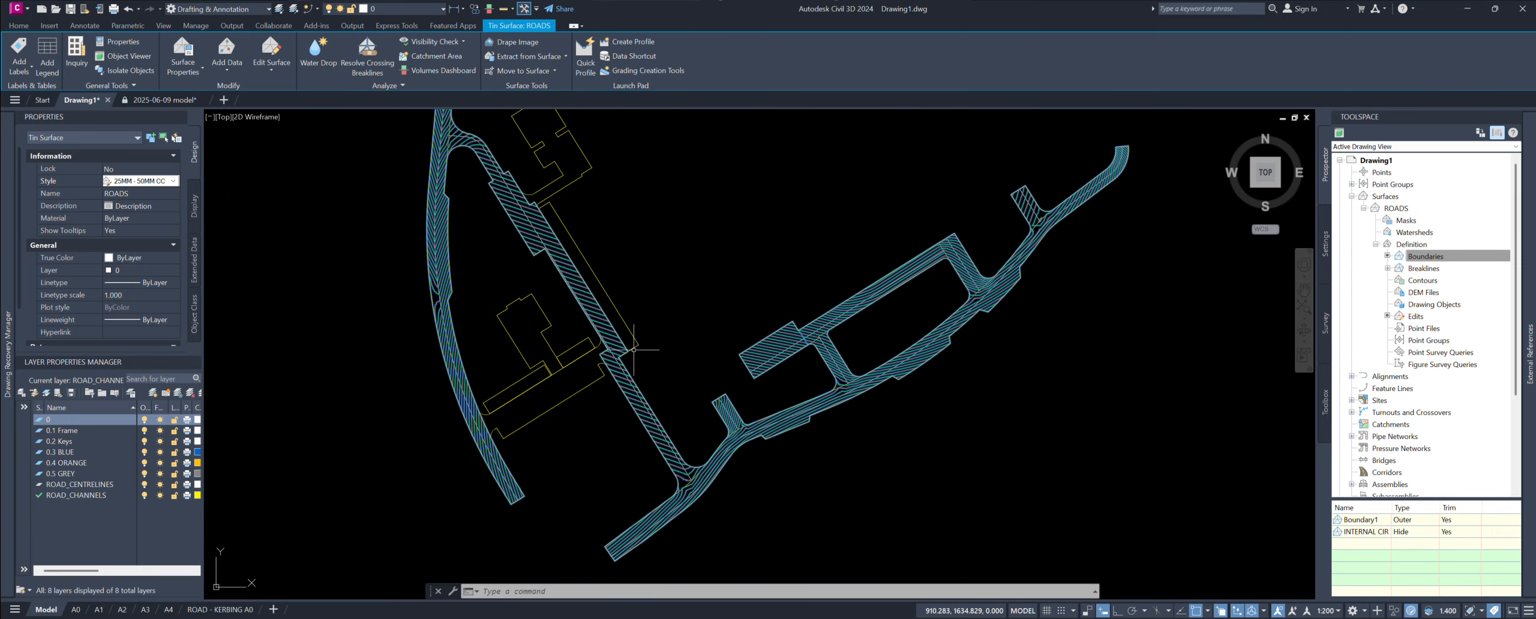
{"action": "middle_click_drag", "start_coordinate": [538, 266], "coordinate": [572, 349]}
{"action": "scroll", "coordinate": [441, 193], "scroll_direction": "up", "scroll_amount": 4}
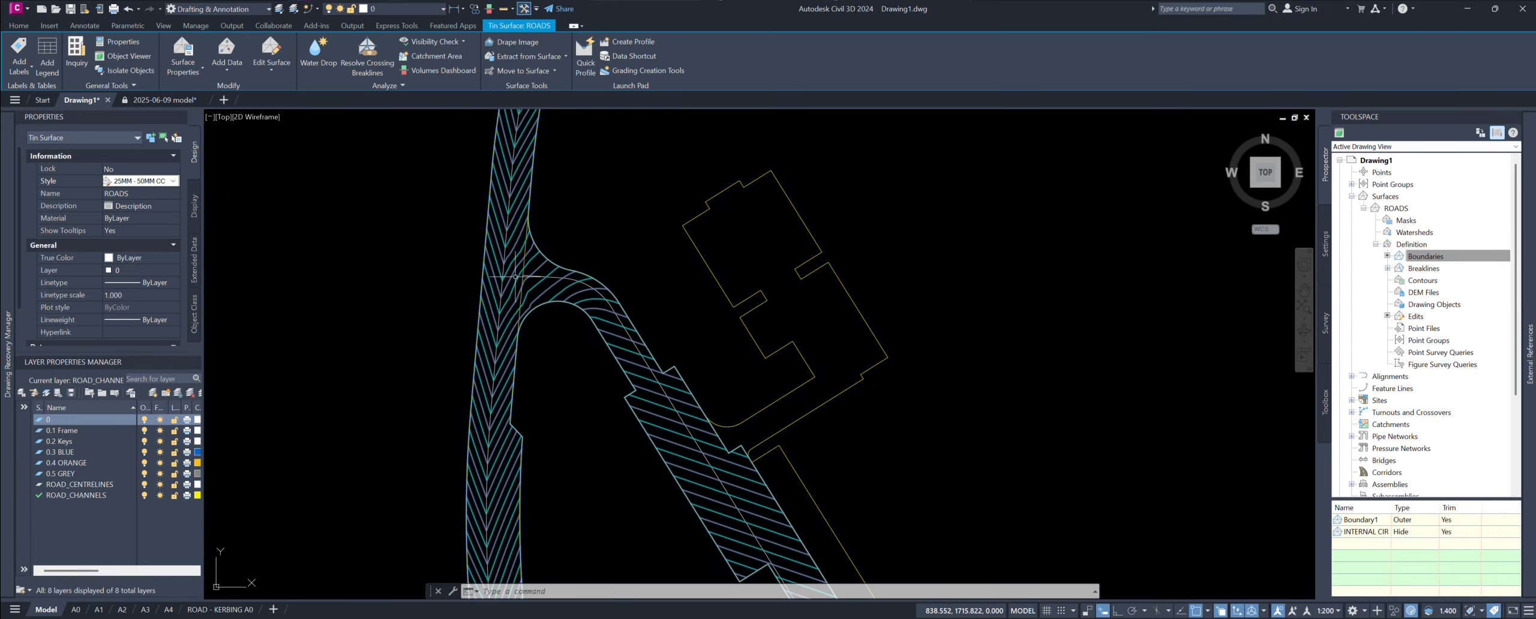
{"action": "middle_click_drag", "start_coordinate": [684, 465], "coordinate": [541, 246]}
{"action": "middle_click_drag", "start_coordinate": [638, 495], "coordinate": [451, 222]}
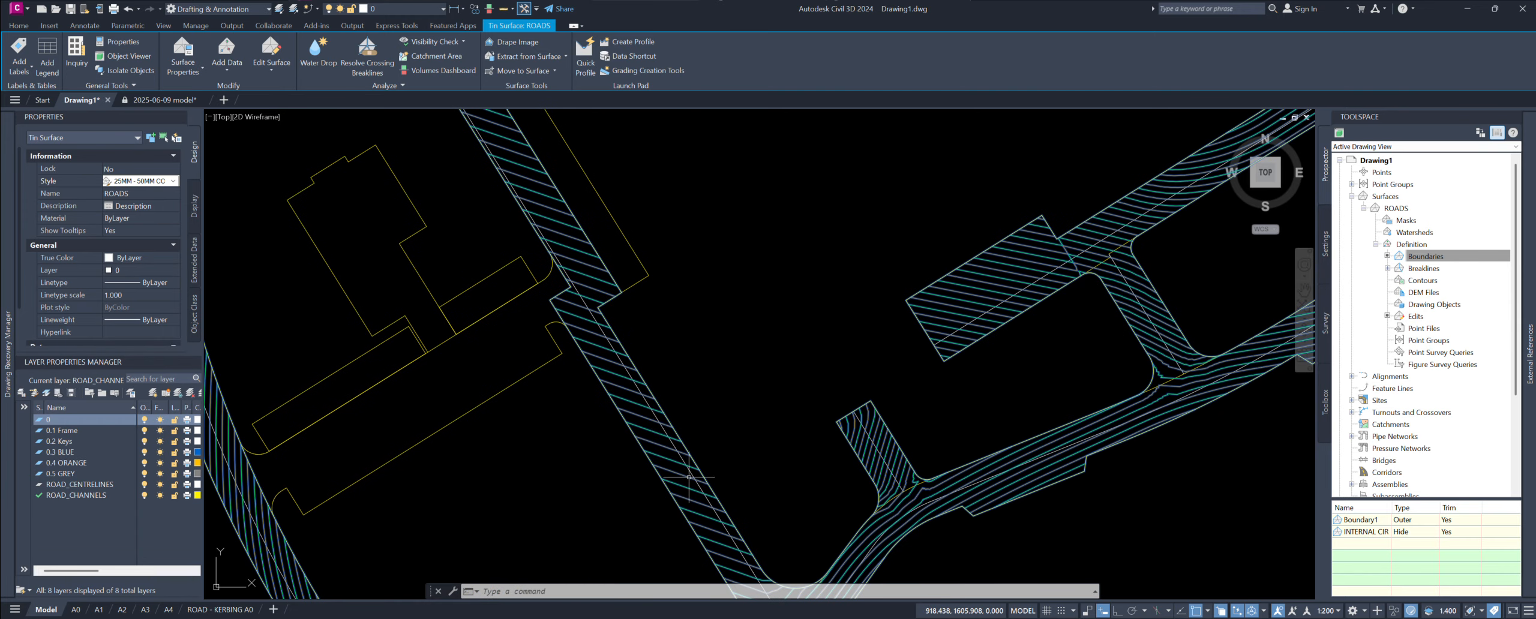
{"action": "middle_click_drag", "start_coordinate": [689, 476], "coordinate": [573, 324]}
{"action": "middle_click_drag", "start_coordinate": [731, 324], "coordinate": [561, 410]}
{"action": "middle_click_drag", "start_coordinate": [644, 330], "coordinate": [443, 467]}
{"action": "scroll", "coordinate": [501, 516], "scroll_direction": "up", "scroll_amount": 3}
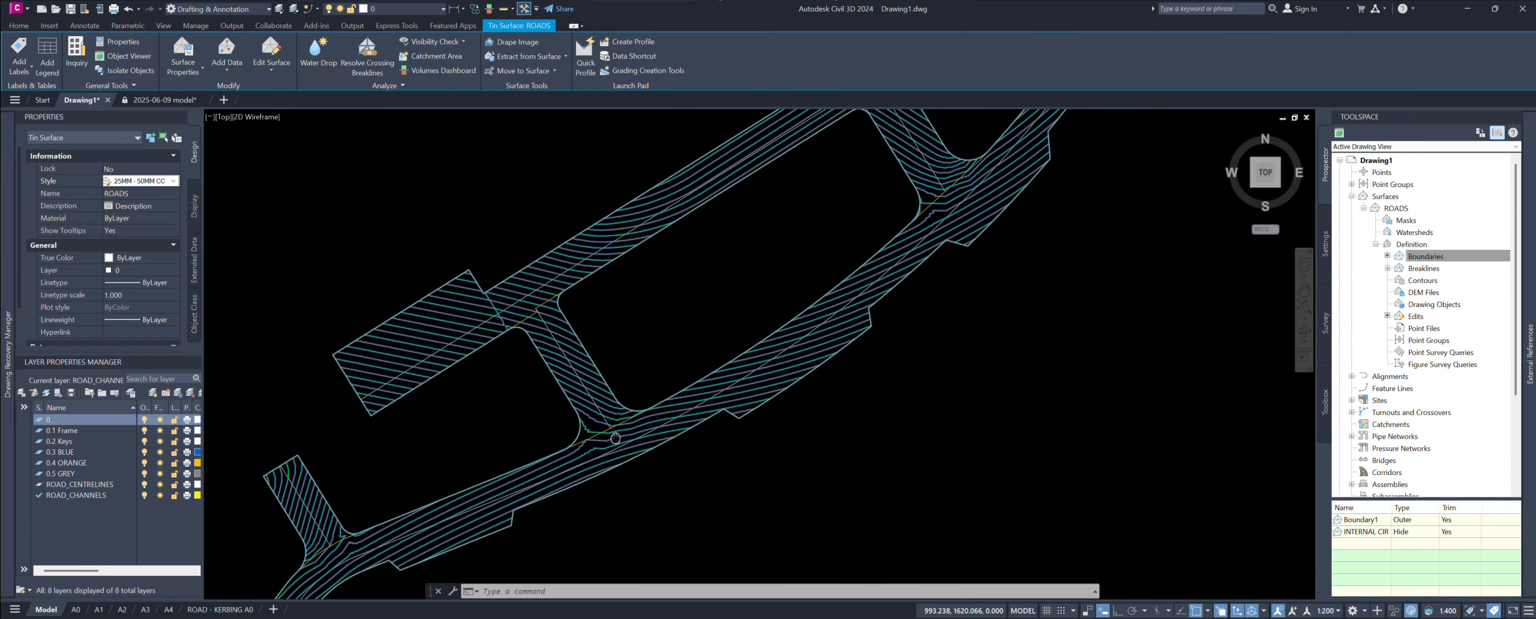
{"action": "middle_click_drag", "start_coordinate": [853, 310], "coordinate": [713, 415]}
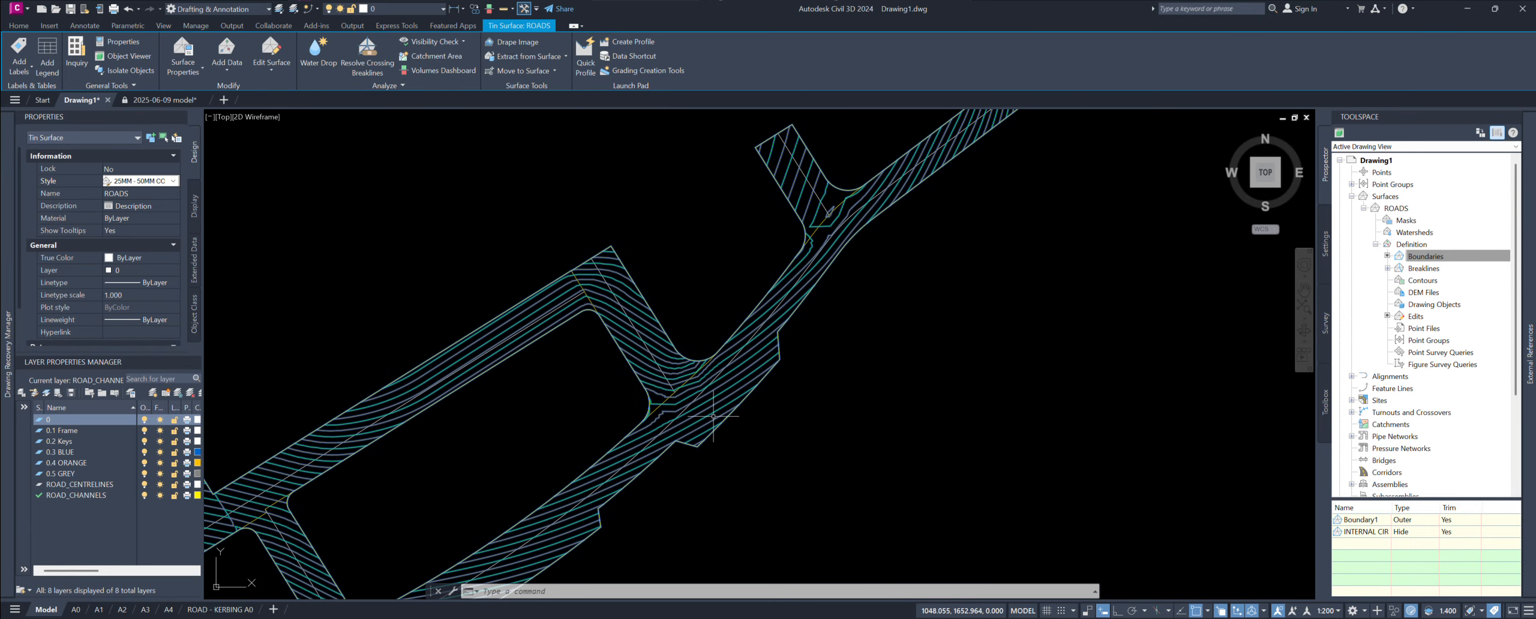
{"action": "mouse_move", "coordinate": [941, 206]}
{"action": "middle_mouse_down"}
{"action": "mouse_move", "coordinate": [658, 418]}
{"action": "mouse_move", "coordinate": [651, 445]}
{"action": "middle_mouse_up"}
Step: Examine the ROADS contours along the long main road up to the northern junction and its cross road
{"action": "mouse_move", "coordinate": [483, 477]}
{"action": "middle_mouse_down"}
{"action": "mouse_move", "coordinate": [658, 260]}
{"action": "mouse_move", "coordinate": [689, 254]}
{"action": "middle_mouse_up"}
{"action": "scroll", "coordinate": [691, 254], "scroll_direction": "down", "scroll_amount": 2}
{"action": "mouse_move", "coordinate": [397, 272]}
{"action": "middle_mouse_down"}
{"action": "mouse_move", "coordinate": [644, 287]}
{"action": "mouse_move", "coordinate": [816, 268]}
{"action": "middle_mouse_up"}
{"action": "middle_click_drag", "start_coordinate": [478, 293], "coordinate": [702, 261]}
{"action": "mouse_move", "coordinate": [507, 221]}
{"action": "middle_mouse_down"}
{"action": "mouse_move", "coordinate": [547, 198]}
{"action": "mouse_move", "coordinate": [536, 182]}
{"action": "middle_mouse_up"}
{"action": "mouse_move", "coordinate": [497, 314]}
{"action": "middle_mouse_down"}
{"action": "mouse_move", "coordinate": [484, 224]}
{"action": "mouse_move", "coordinate": [571, 485]}
{"action": "middle_mouse_up"}
{"action": "mouse_move", "coordinate": [556, 304]}
{"action": "middle_mouse_down"}
{"action": "mouse_move", "coordinate": [555, 326]}
{"action": "mouse_move", "coordinate": [522, 319]}
{"action": "mouse_move", "coordinate": [504, 440]}
{"action": "middle_mouse_up"}
{"action": "scroll", "coordinate": [517, 525], "scroll_direction": "up", "scroll_amount": 2}
{"action": "scroll", "coordinate": [504, 440], "scroll_direction": "up", "scroll_amount": 2}
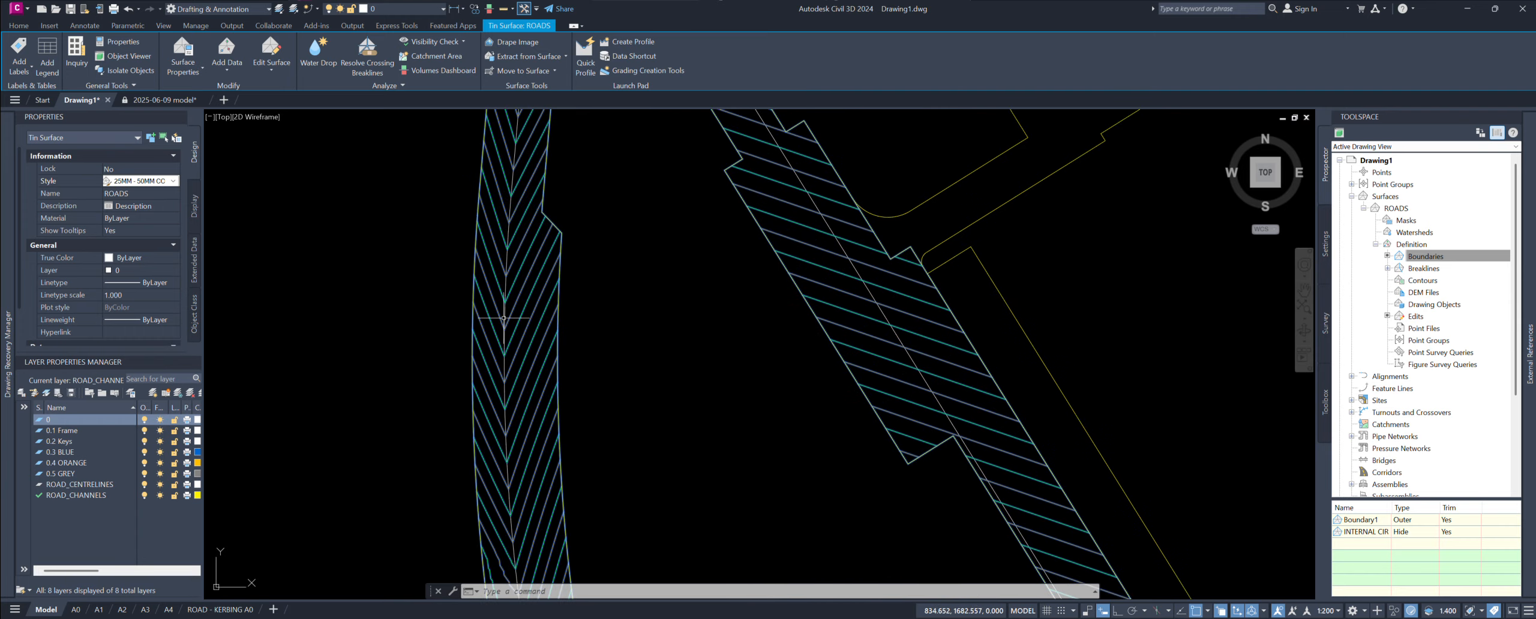
{"action": "middle_click_drag", "start_coordinate": [514, 129], "coordinate": [490, 511]}
{"action": "scroll", "coordinate": [490, 511], "scroll_direction": "down", "scroll_amount": 4}
{"action": "middle_click_drag", "start_coordinate": [594, 179], "coordinate": [522, 401]}
{"action": "middle_click_drag", "start_coordinate": [575, 295], "coordinate": [472, 555]}
{"action": "middle_click_drag", "start_coordinate": [624, 274], "coordinate": [503, 574]}
{"action": "scroll", "coordinate": [582, 294], "scroll_direction": "up", "scroll_amount": 2}
{"action": "middle_click_drag", "start_coordinate": [582, 294], "coordinate": [554, 464]}
{"action": "middle_click_drag", "start_coordinate": [503, 360], "coordinate": [588, 449]}
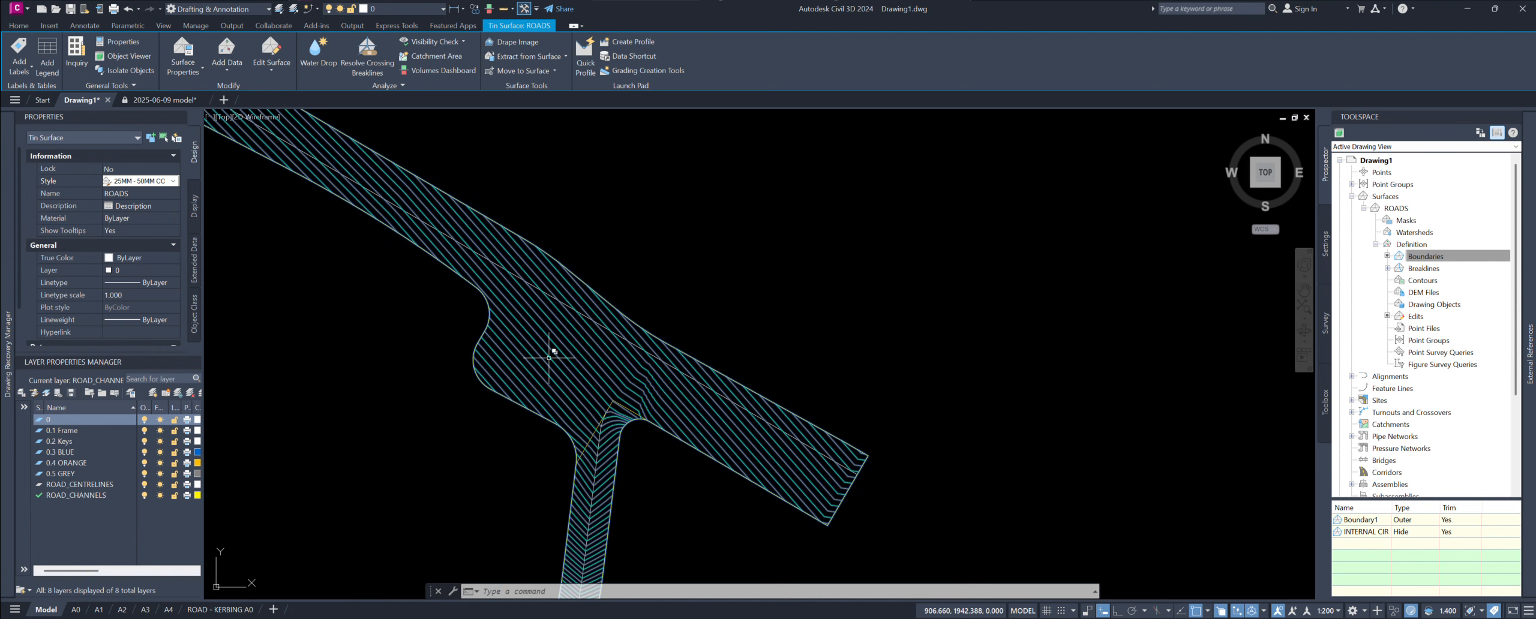
{"action": "middle_click_drag", "start_coordinate": [549, 358], "coordinate": [685, 439]}
{"action": "scroll", "coordinate": [707, 458], "scroll_direction": "down", "scroll_amount": 2}
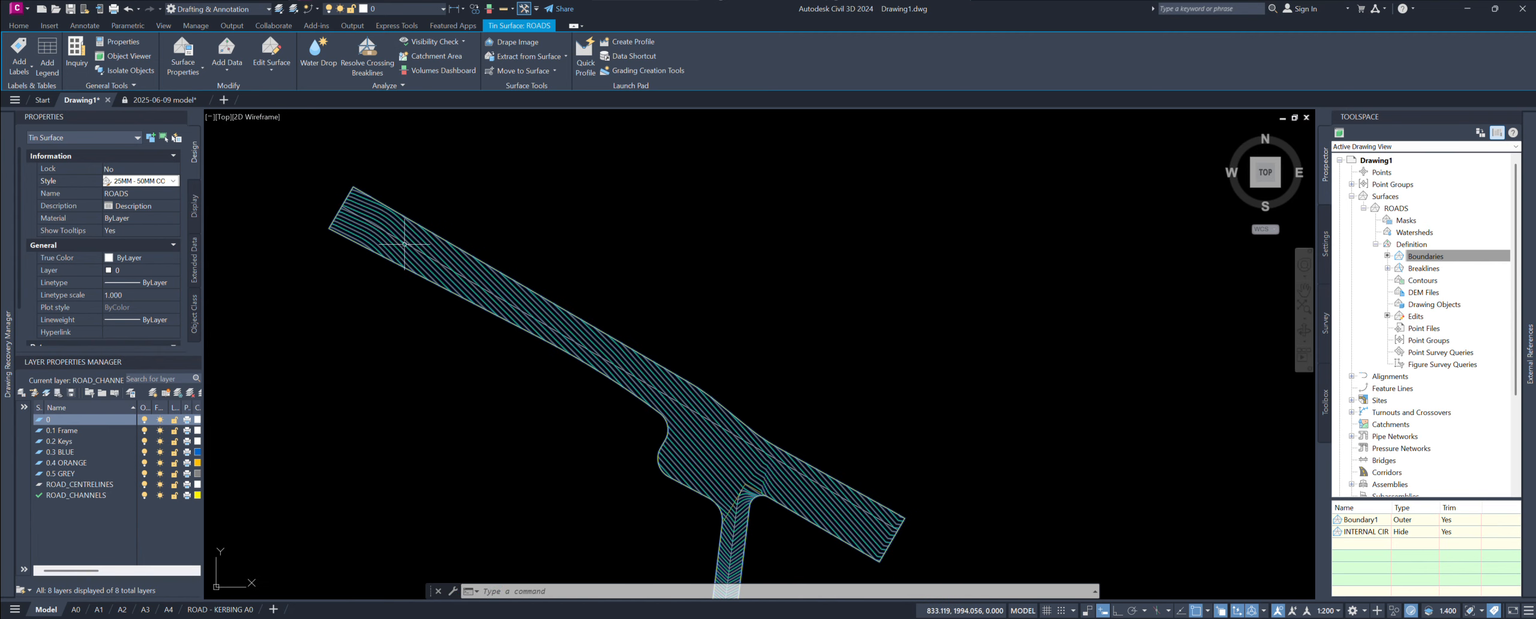
{"action": "scroll", "coordinate": [948, 537], "scroll_direction": "down", "scroll_amount": 2}
{"action": "middle_click_drag", "start_coordinate": [932, 534], "coordinate": [774, 252]}
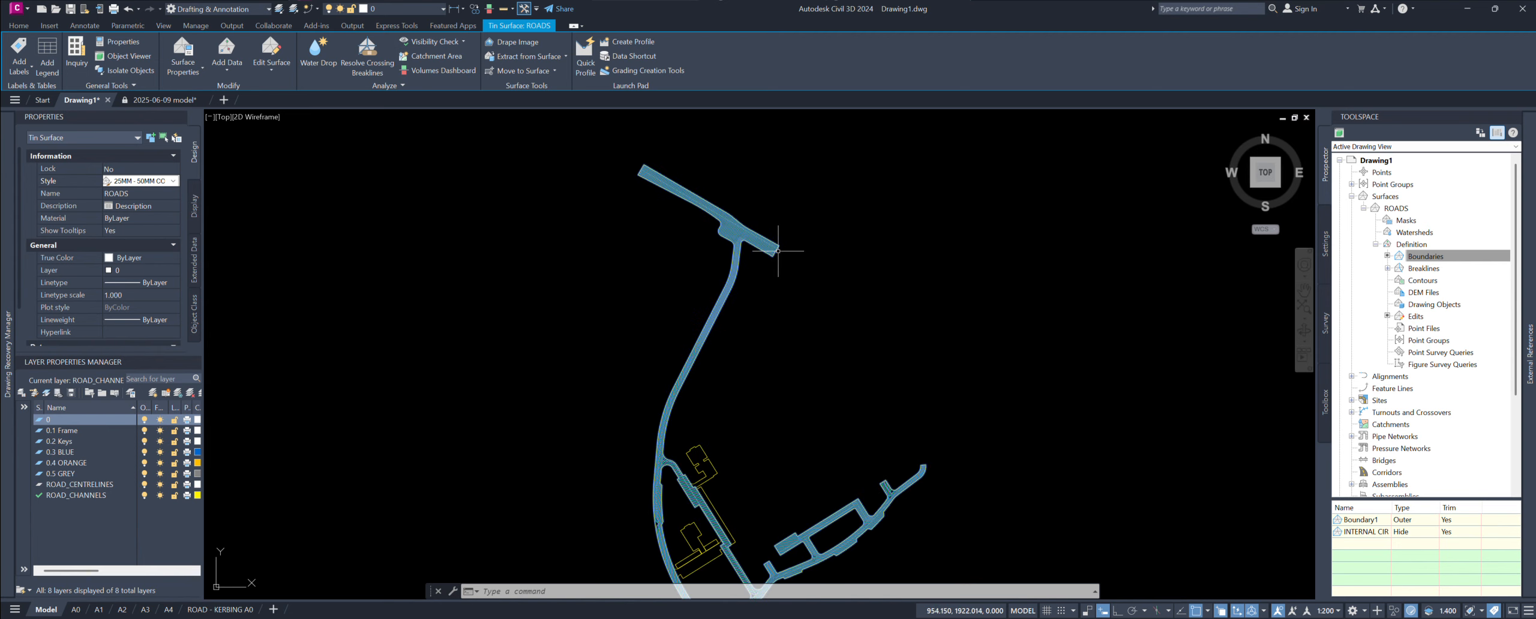
{"action": "scroll", "coordinate": [706, 195], "scroll_direction": "up", "scroll_amount": 2}
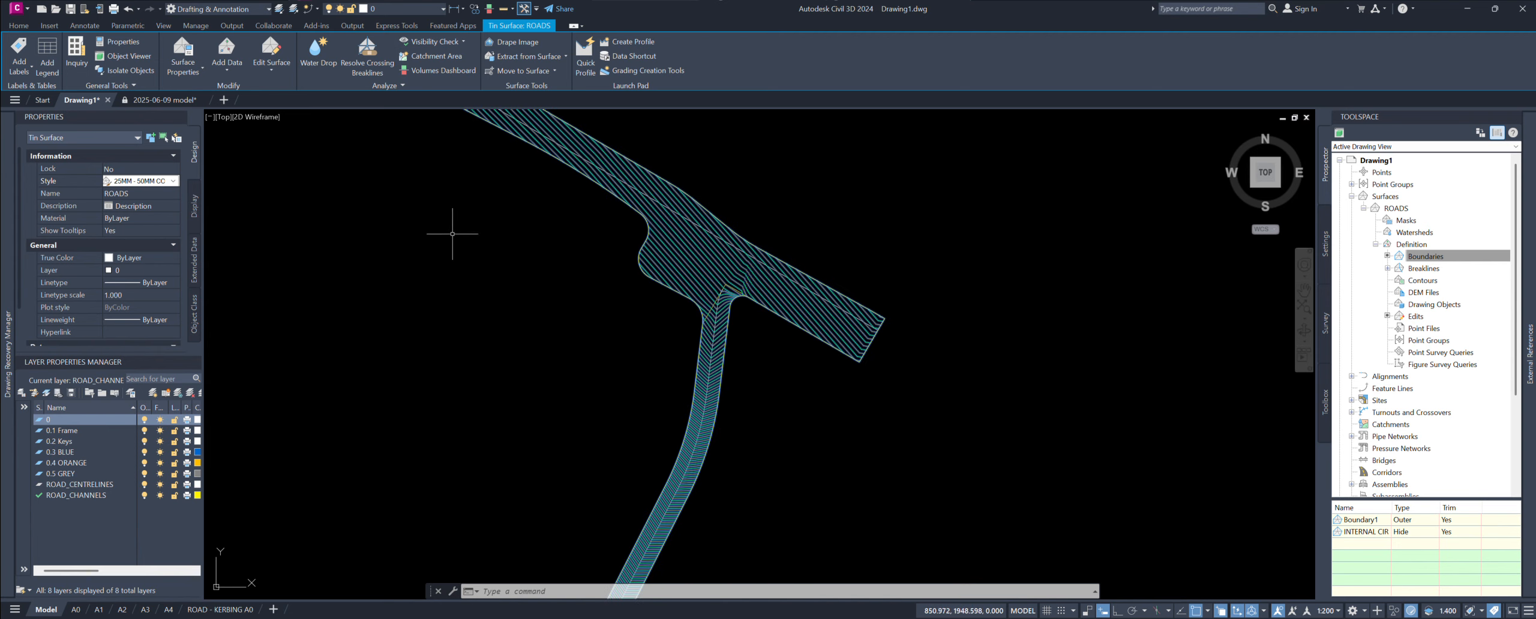
{"action": "scroll", "coordinate": [450, 237], "scroll_direction": "up", "scroll_amount": 2}
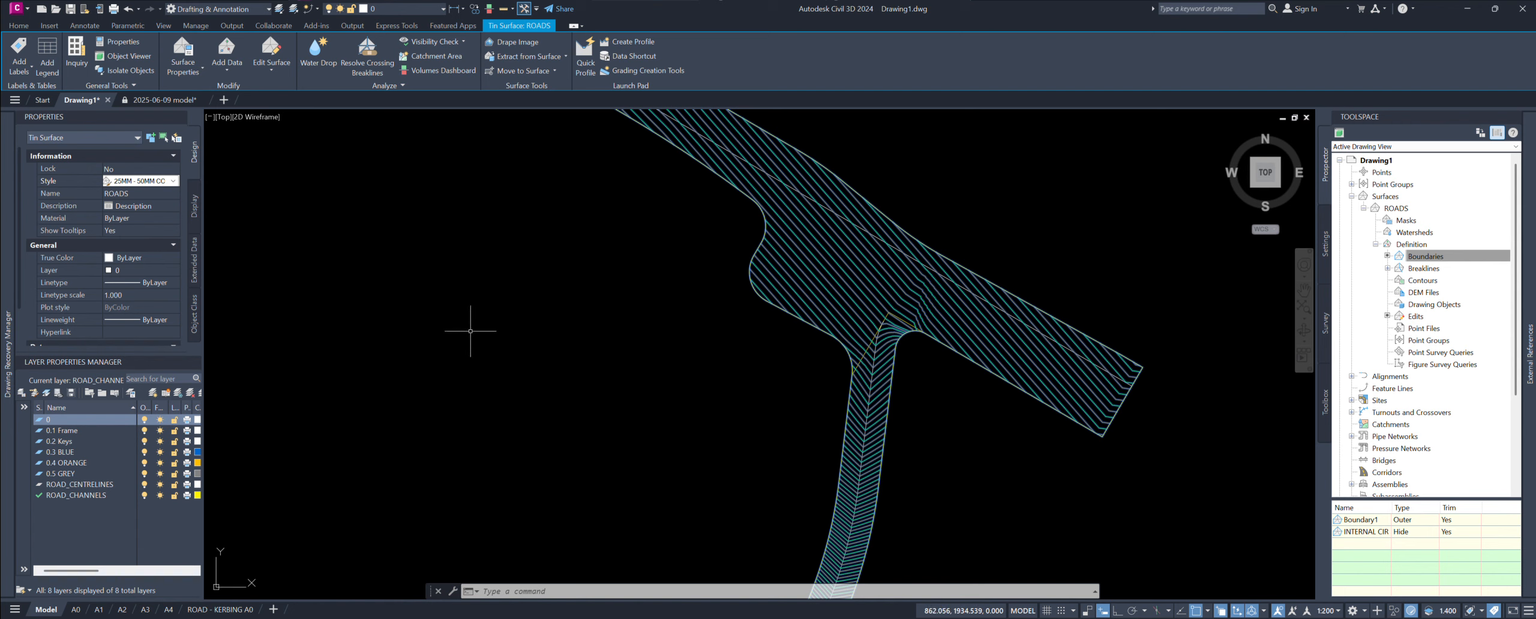
Step: Set the ROADS surface style to SLOPE ARROWS
{"action": "left_click", "coordinate": [168, 185]}
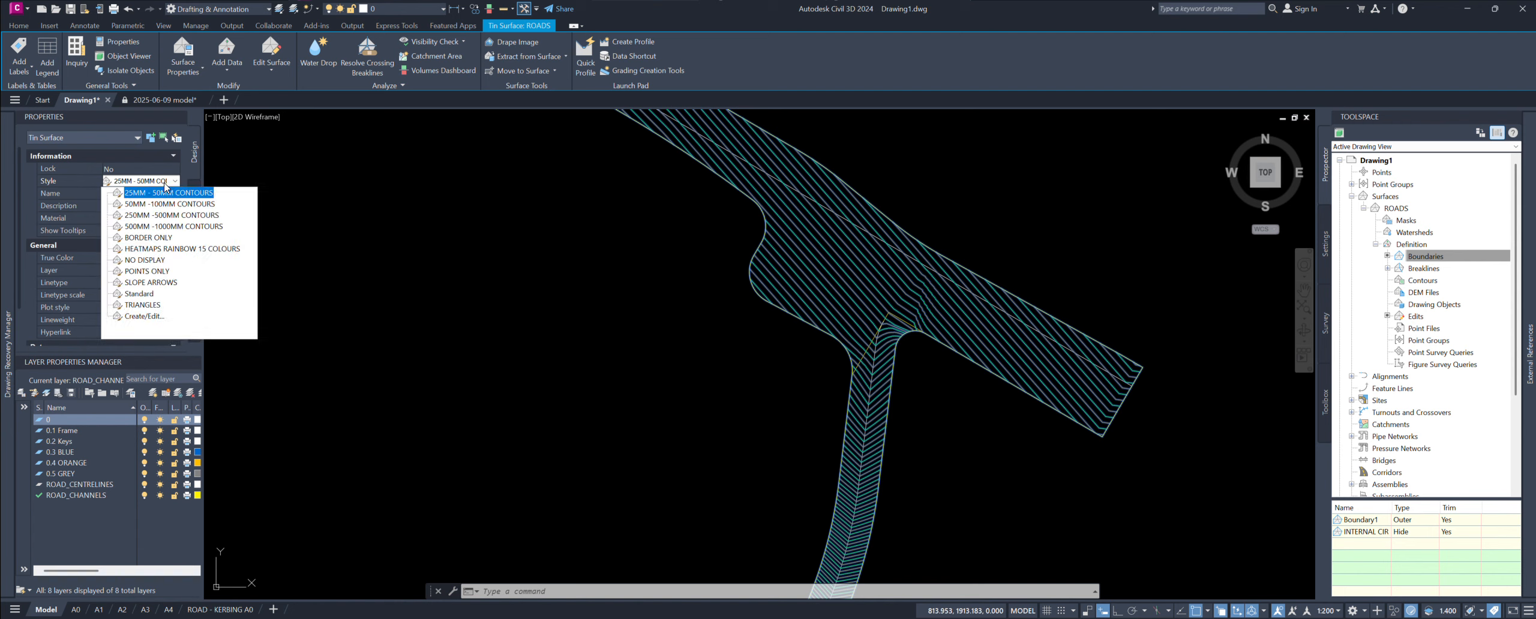
{"action": "left_click", "coordinate": [151, 281]}
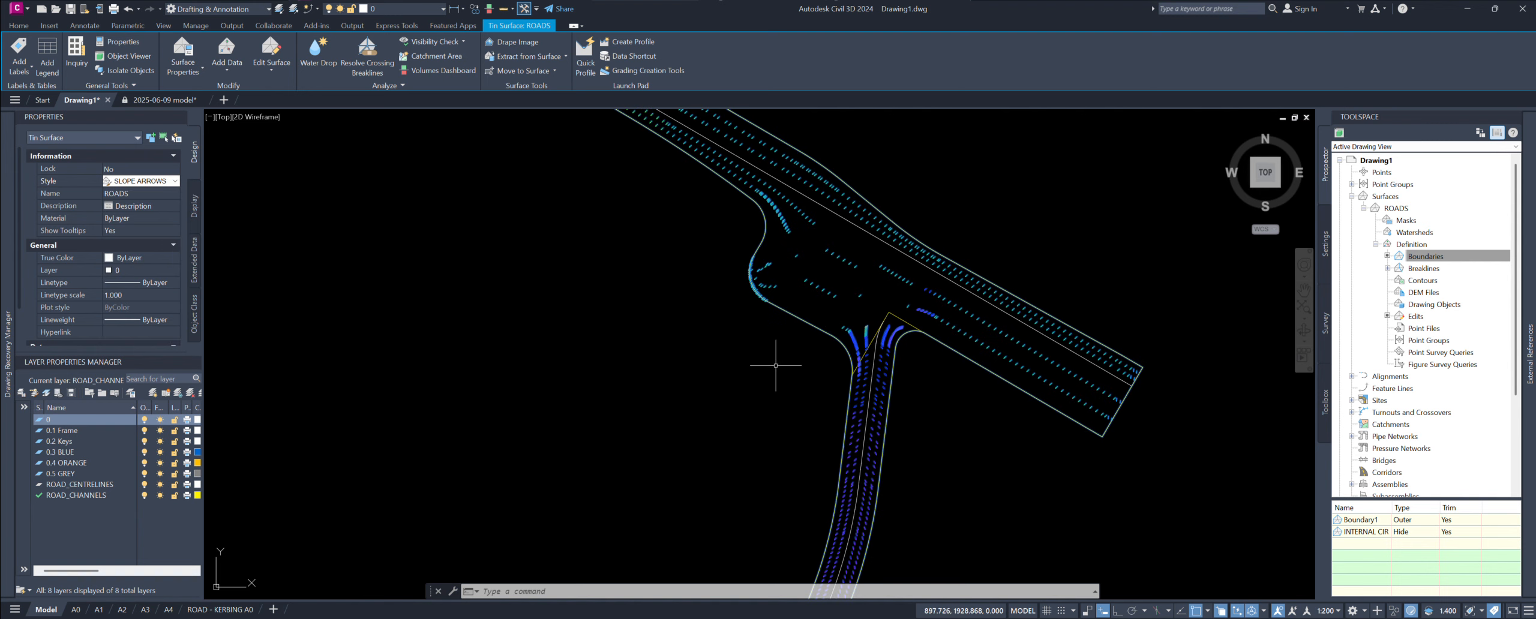
{"action": "middle_click_drag", "start_coordinate": [820, 388], "coordinate": [697, 340]}
{"action": "scroll", "coordinate": [698, 340], "scroll_direction": "down", "scroll_amount": 3}
Step: Examine the slope arrow directions along the main road and close up at its junction with the inner road
{"action": "scroll", "coordinate": [651, 438], "scroll_direction": "up", "scroll_amount": 9}
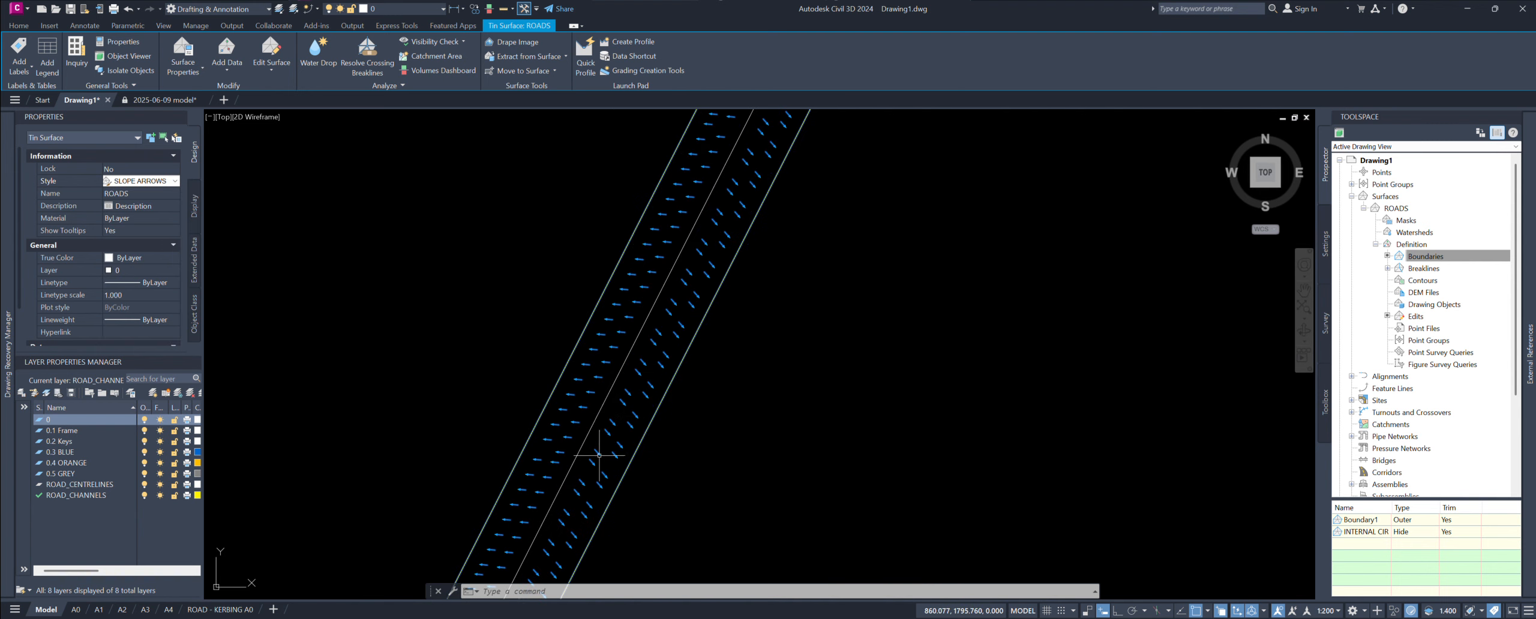
{"action": "middle_click_drag", "start_coordinate": [629, 409], "coordinate": [672, 408]}
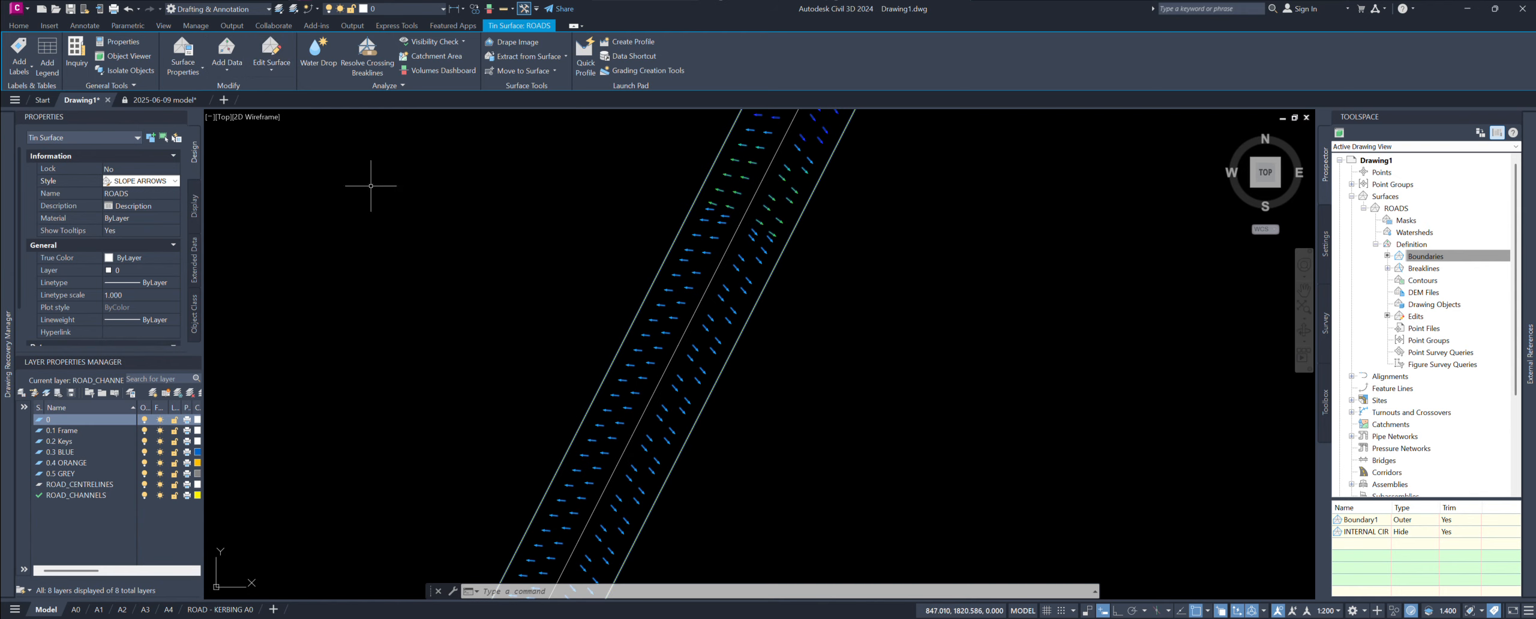
{"action": "scroll", "coordinate": [678, 328], "scroll_direction": "down", "scroll_amount": 5}
{"action": "middle_click_drag", "start_coordinate": [627, 447], "coordinate": [720, 186]}
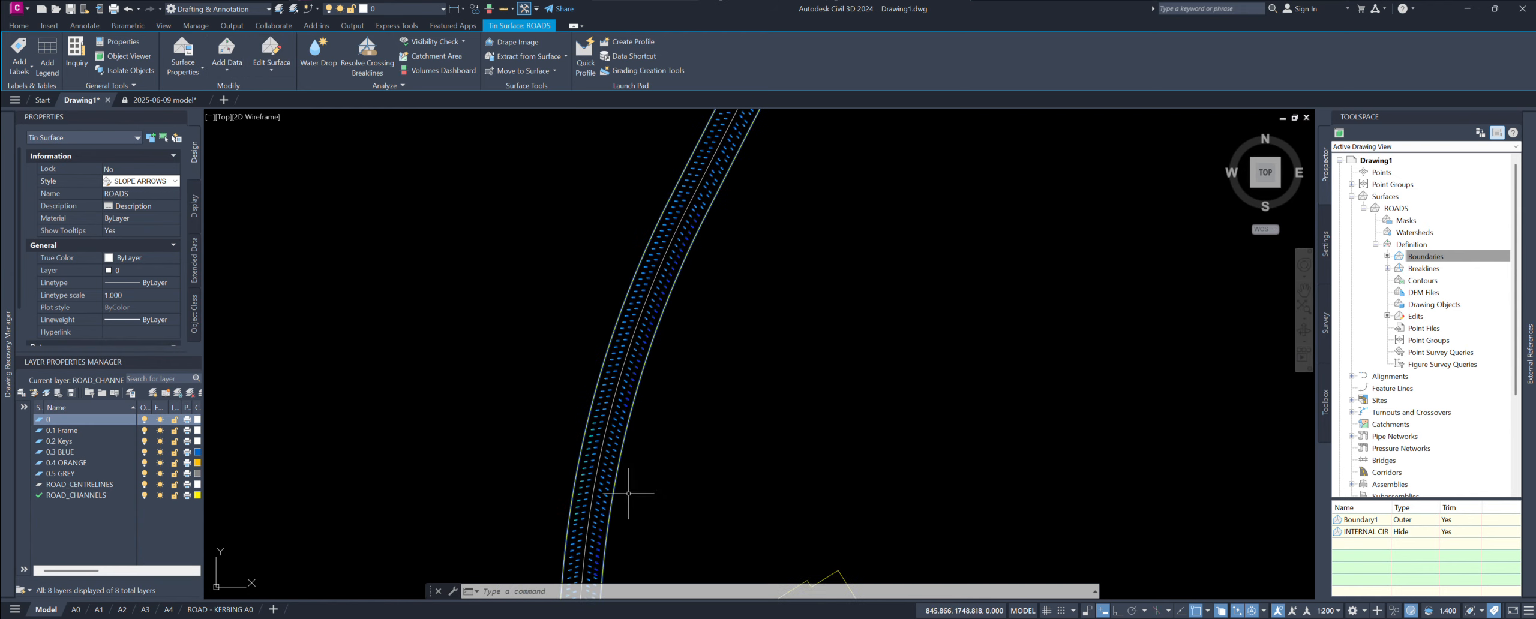
{"action": "middle_click_drag", "start_coordinate": [629, 494], "coordinate": [680, 194]}
{"action": "middle_click_drag", "start_coordinate": [607, 470], "coordinate": [629, 231]}
{"action": "middle_click_drag", "start_coordinate": [717, 192], "coordinate": [663, 311]}
{"action": "scroll", "coordinate": [663, 310], "scroll_direction": "up", "scroll_amount": 5}
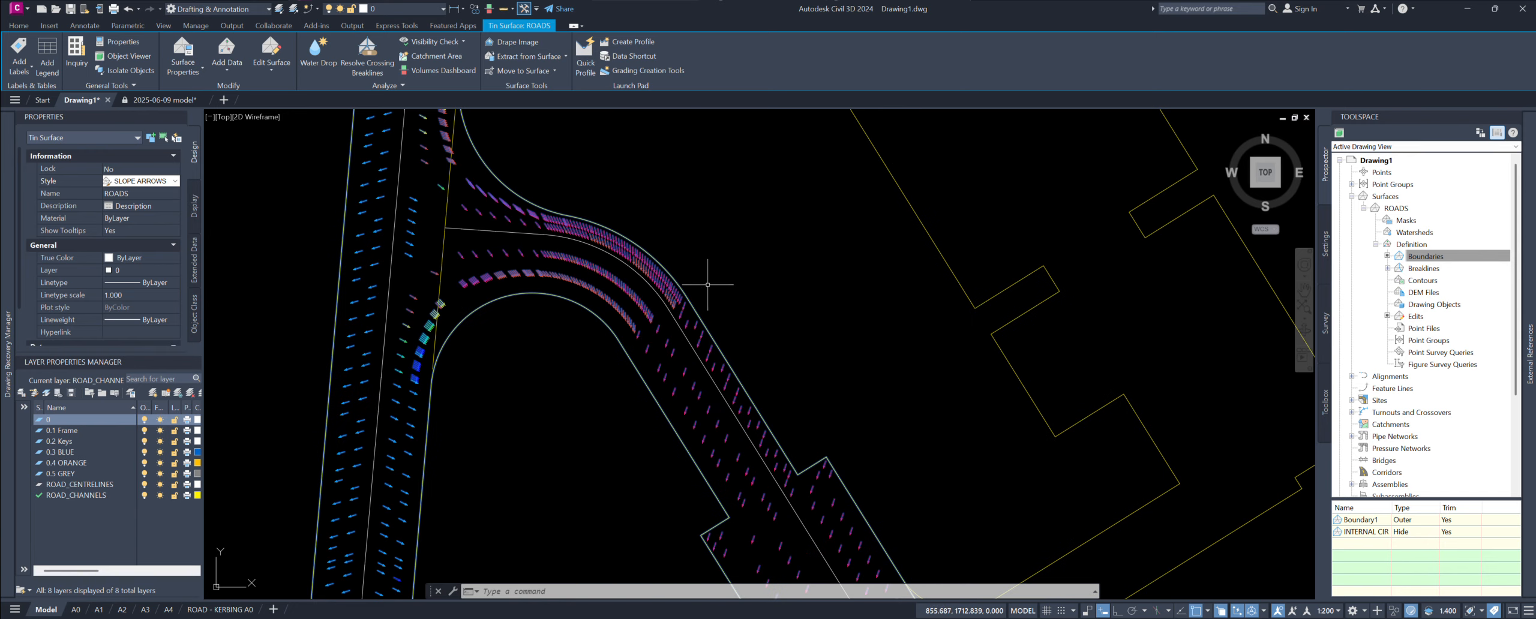
{"action": "scroll", "coordinate": [603, 333], "scroll_direction": "down", "scroll_amount": 5}
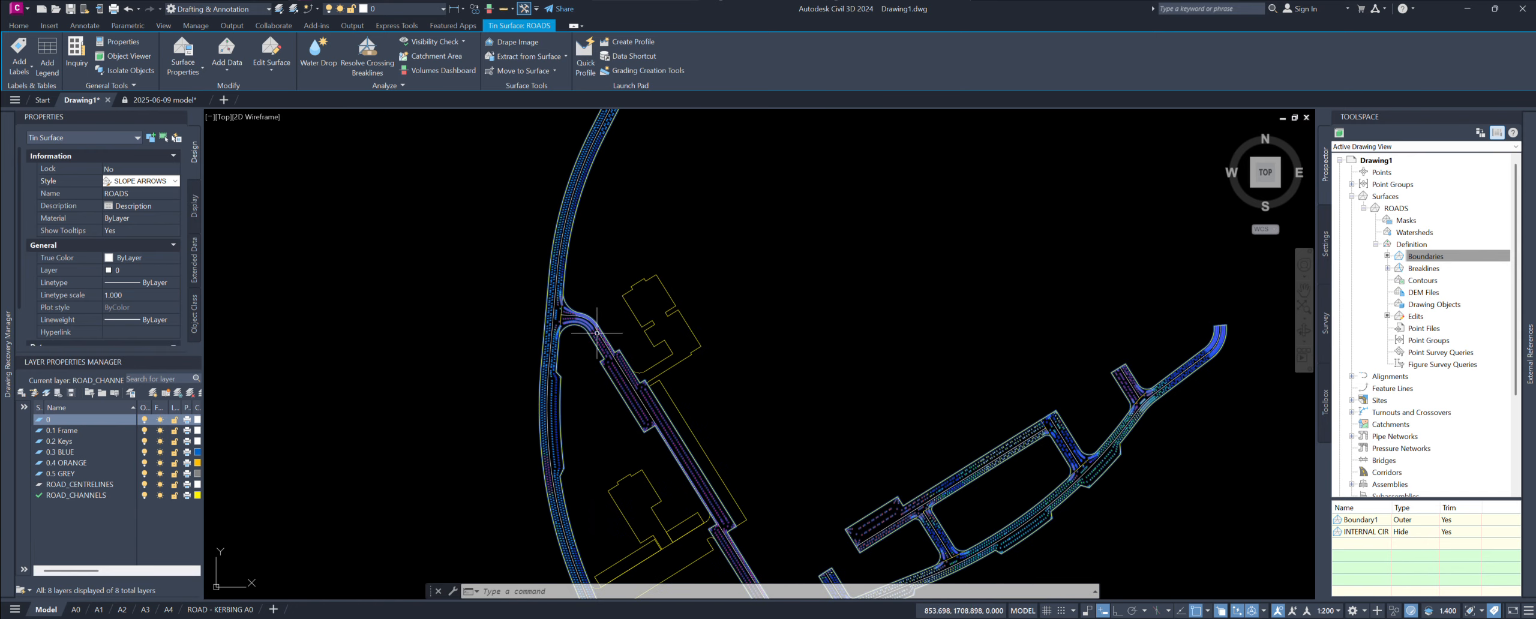
Step: Examine the slope arrows across the southern roads, the internal loop and the whole road network
{"action": "mouse_move", "coordinate": [667, 485]}
{"action": "middle_mouse_down"}
{"action": "mouse_move", "coordinate": [585, 354]}
{"action": "mouse_move", "coordinate": [603, 295]}
{"action": "mouse_move", "coordinate": [540, 305]}
{"action": "middle_mouse_up"}
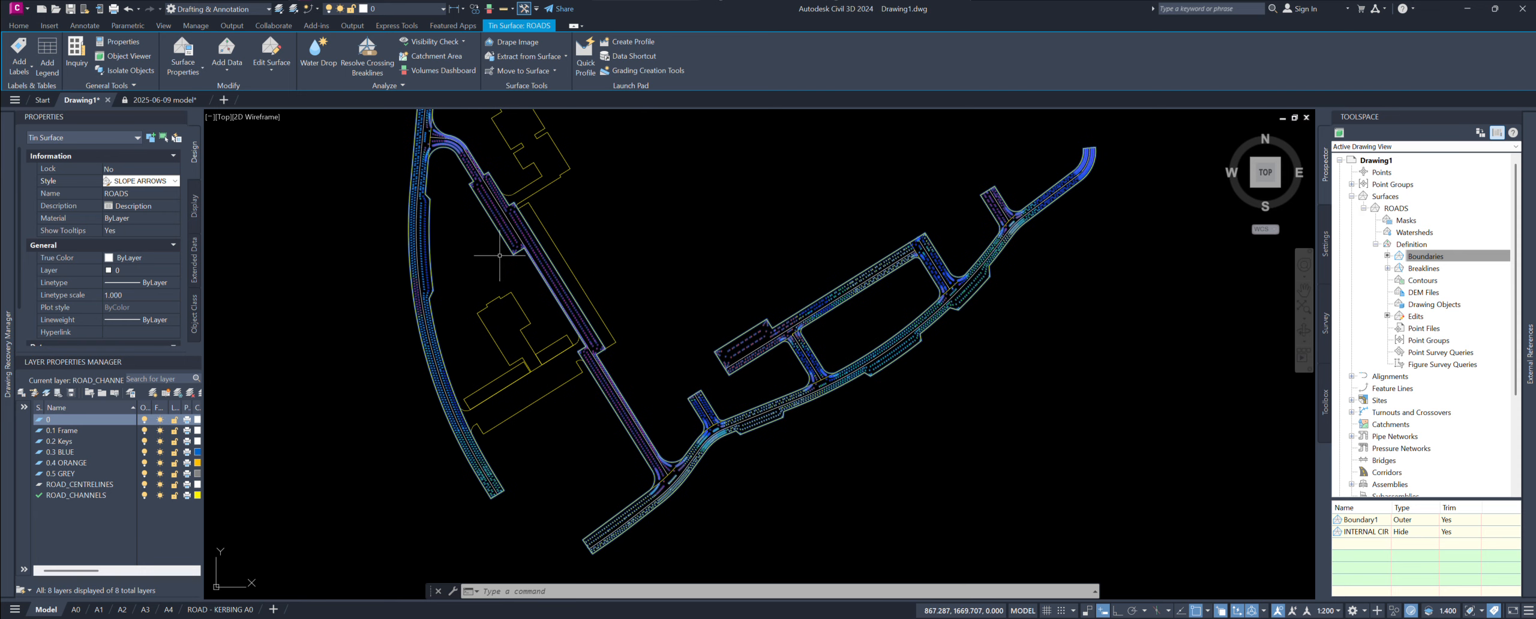
{"action": "middle_click_drag", "start_coordinate": [458, 203], "coordinate": [461, 254]}
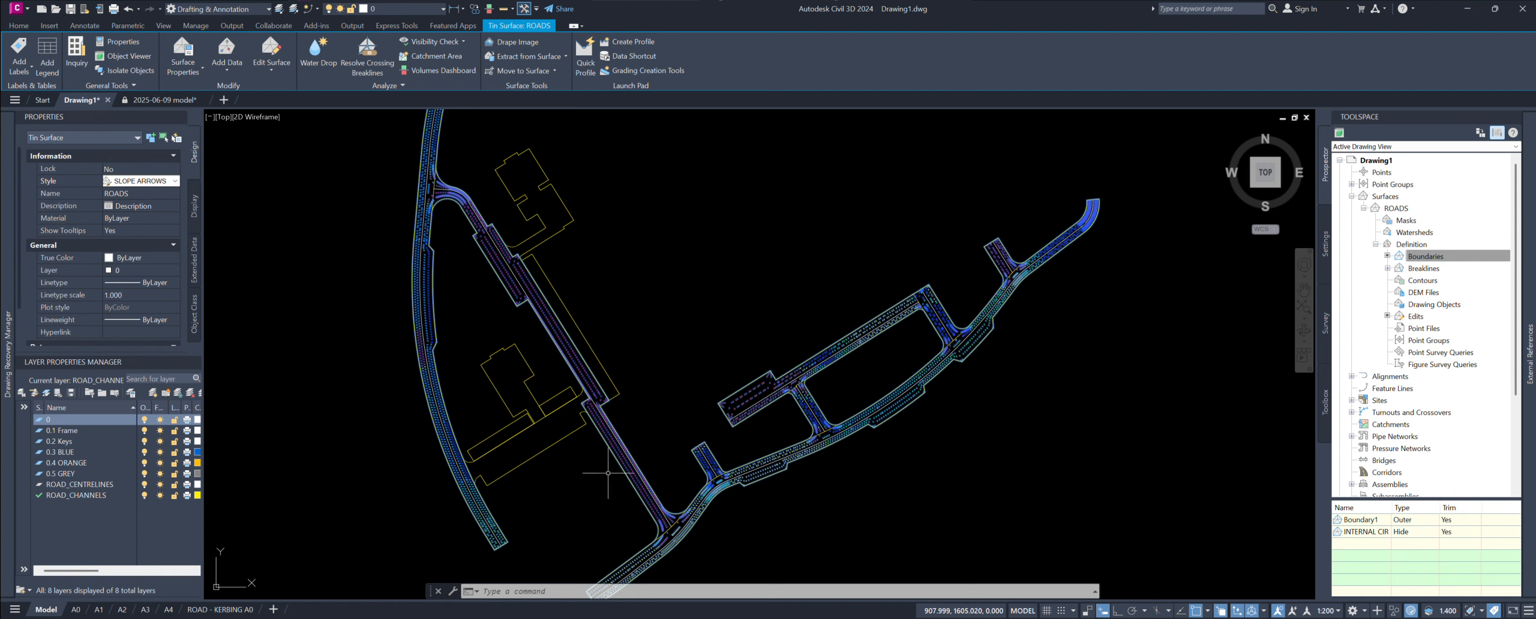
{"action": "scroll", "coordinate": [607, 473], "scroll_direction": "up", "scroll_amount": 4}
{"action": "scroll", "coordinate": [492, 420], "scroll_direction": "down", "scroll_amount": 2}
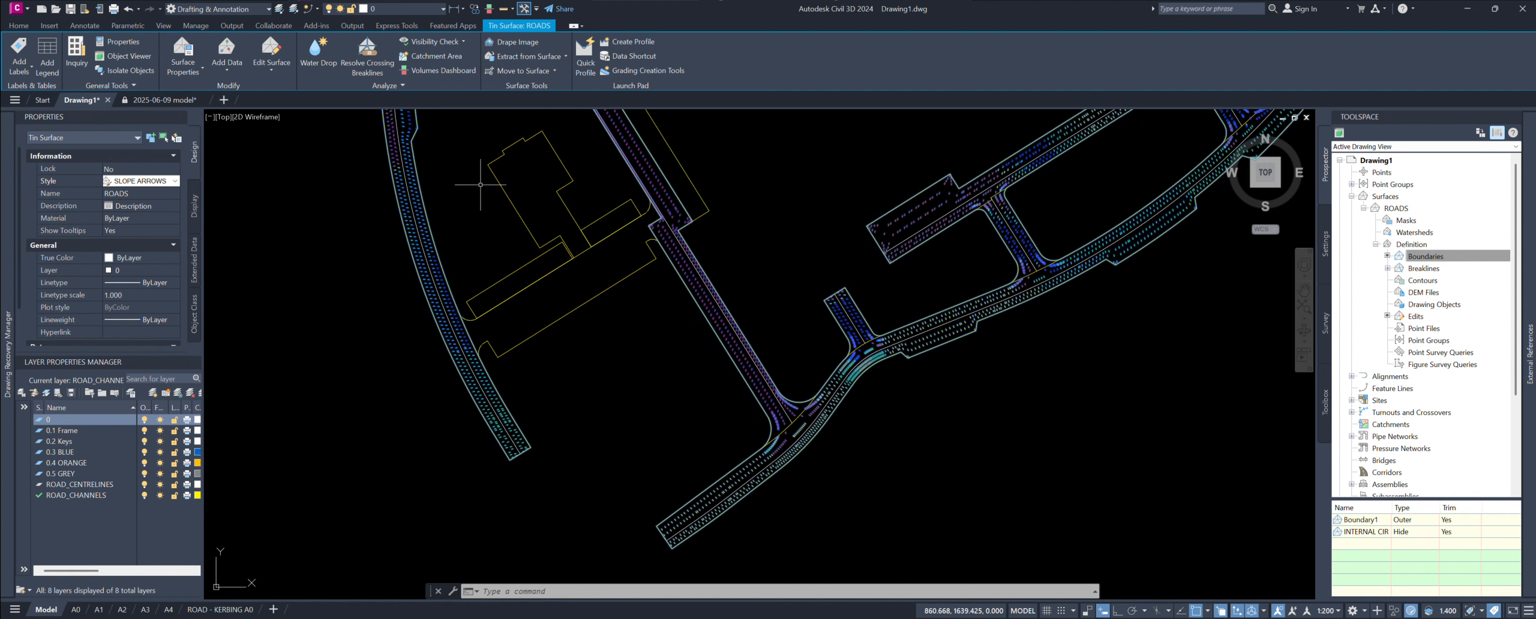
{"action": "scroll", "coordinate": [508, 336], "scroll_direction": "up", "scroll_amount": 2}
{"action": "middle_click_drag", "start_coordinate": [507, 336], "coordinate": [515, 437]}
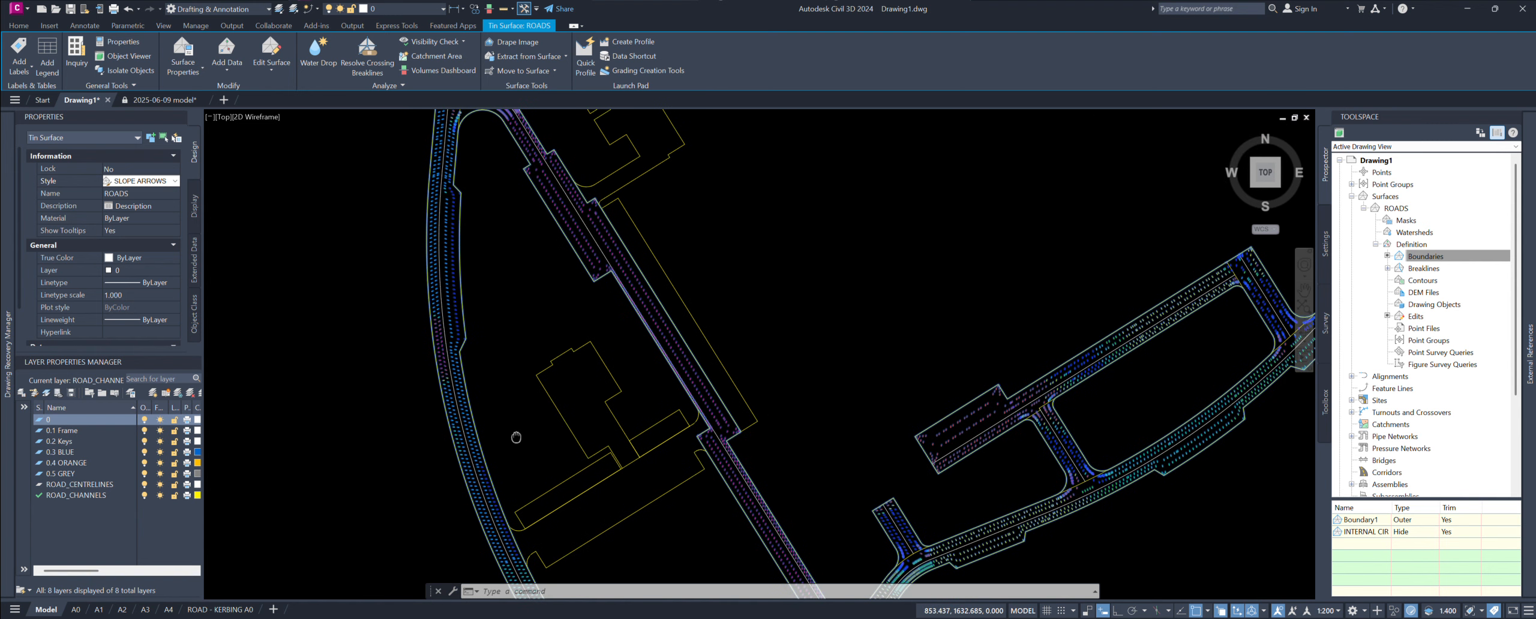
{"action": "scroll", "coordinate": [558, 438], "scroll_direction": "down", "scroll_amount": 3}
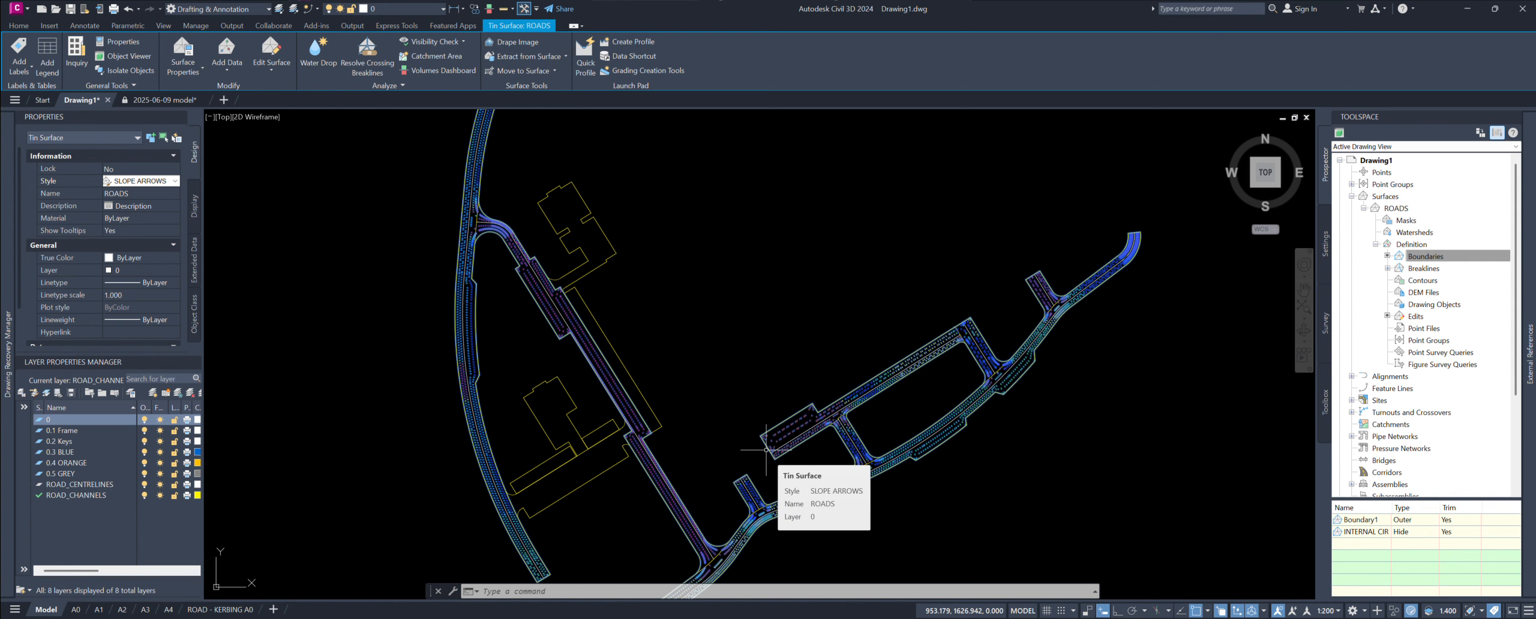
{"action": "scroll", "coordinate": [814, 390], "scroll_direction": "down", "scroll_amount": 3}
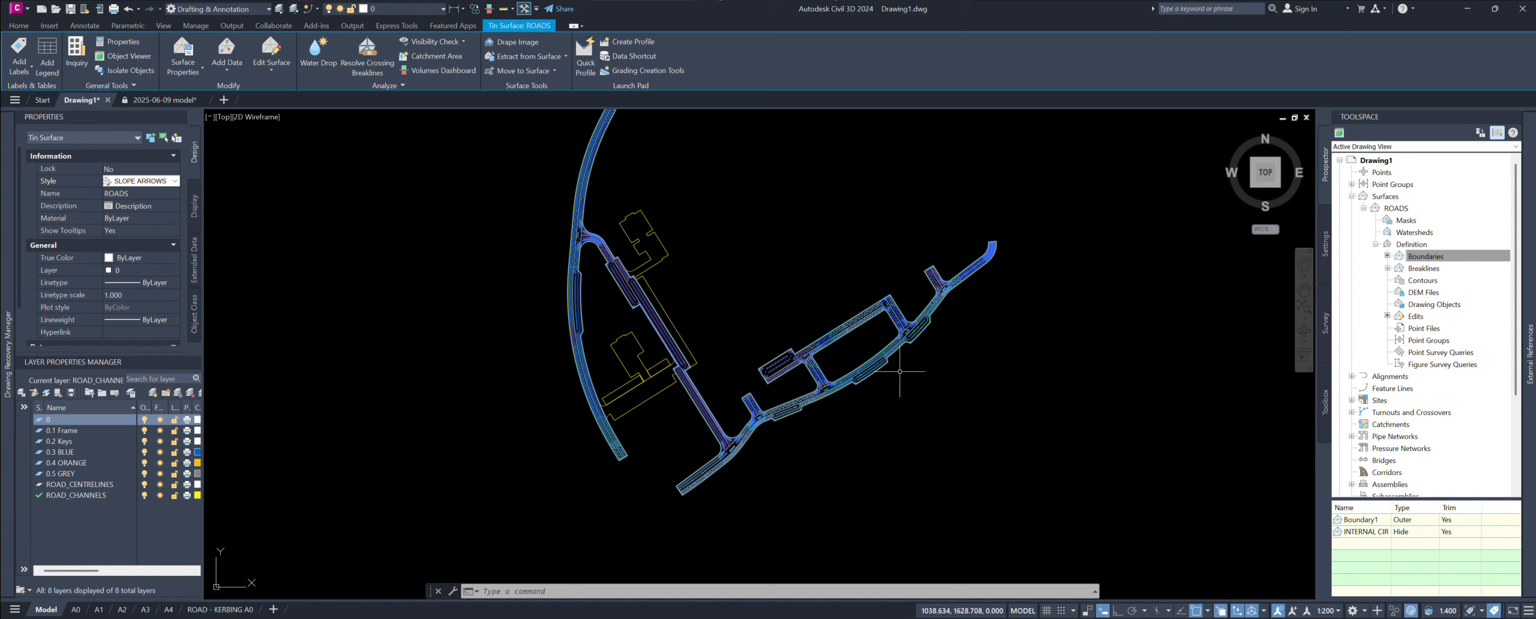
{"action": "middle_click_drag", "start_coordinate": [905, 348], "coordinate": [898, 378]}
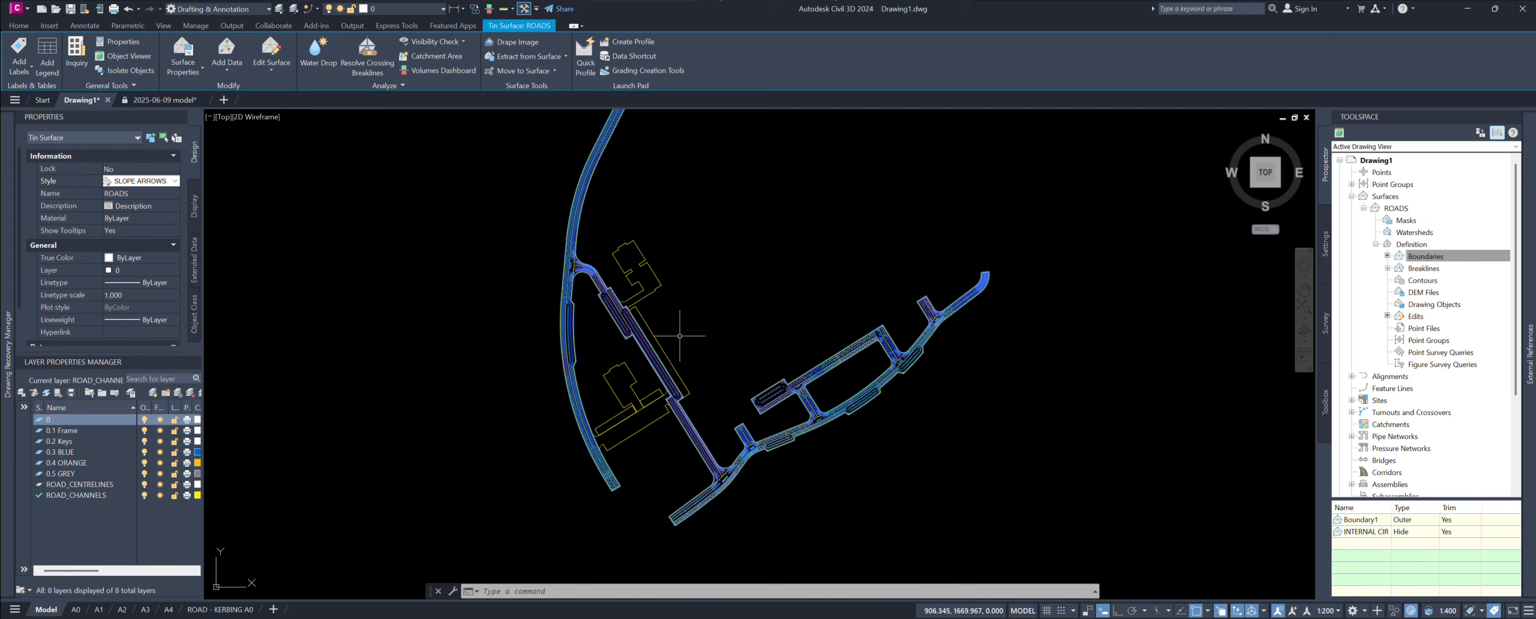
{"action": "mouse_move", "coordinate": [683, 334]}
{"action": "middle_mouse_down"}
{"action": "mouse_move", "coordinate": [723, 531]}
{"action": "mouse_move", "coordinate": [689, 507]}
{"action": "mouse_move", "coordinate": [699, 419]}
{"action": "mouse_move", "coordinate": [698, 442]}
{"action": "middle_mouse_up"}
{"action": "scroll", "coordinate": [740, 436], "scroll_direction": "down", "scroll_amount": 4}
{"action": "mouse_move", "coordinate": [769, 540]}
{"action": "middle_mouse_down"}
{"action": "mouse_move", "coordinate": [768, 307]}
{"action": "mouse_move", "coordinate": [809, 379]}
{"action": "middle_mouse_up"}
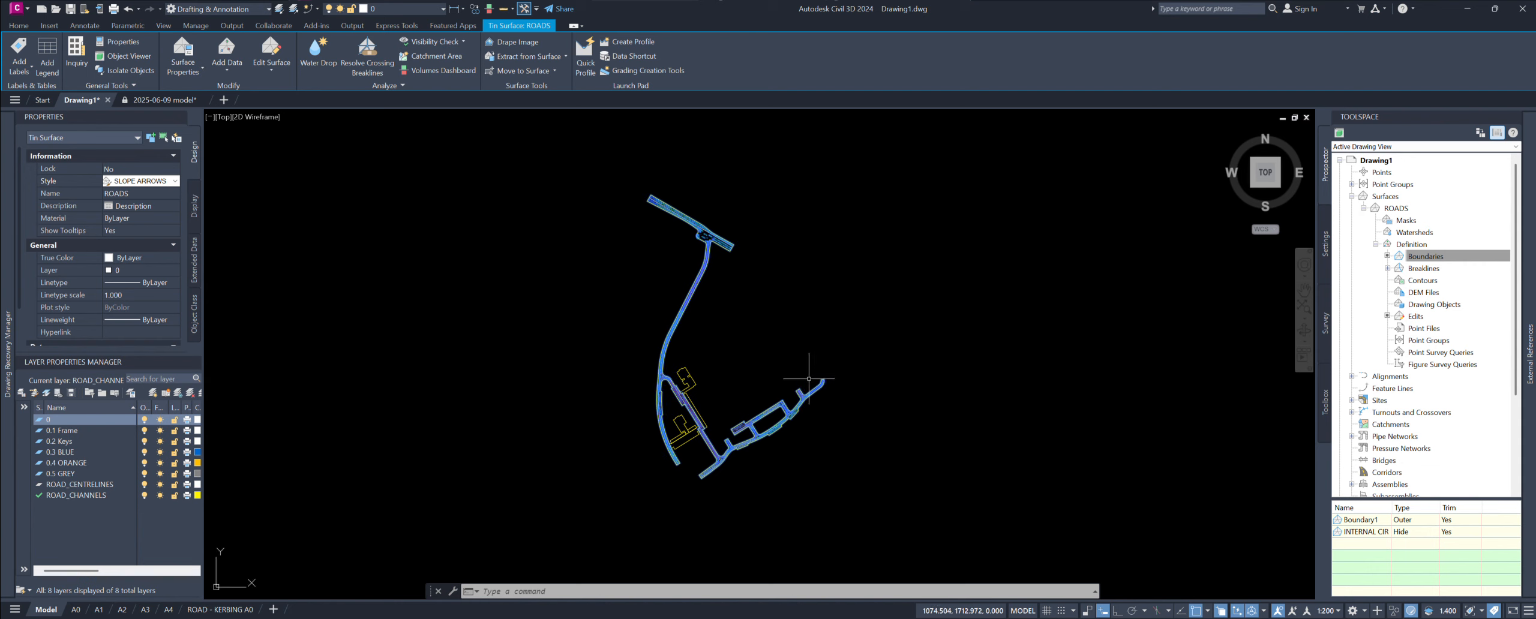